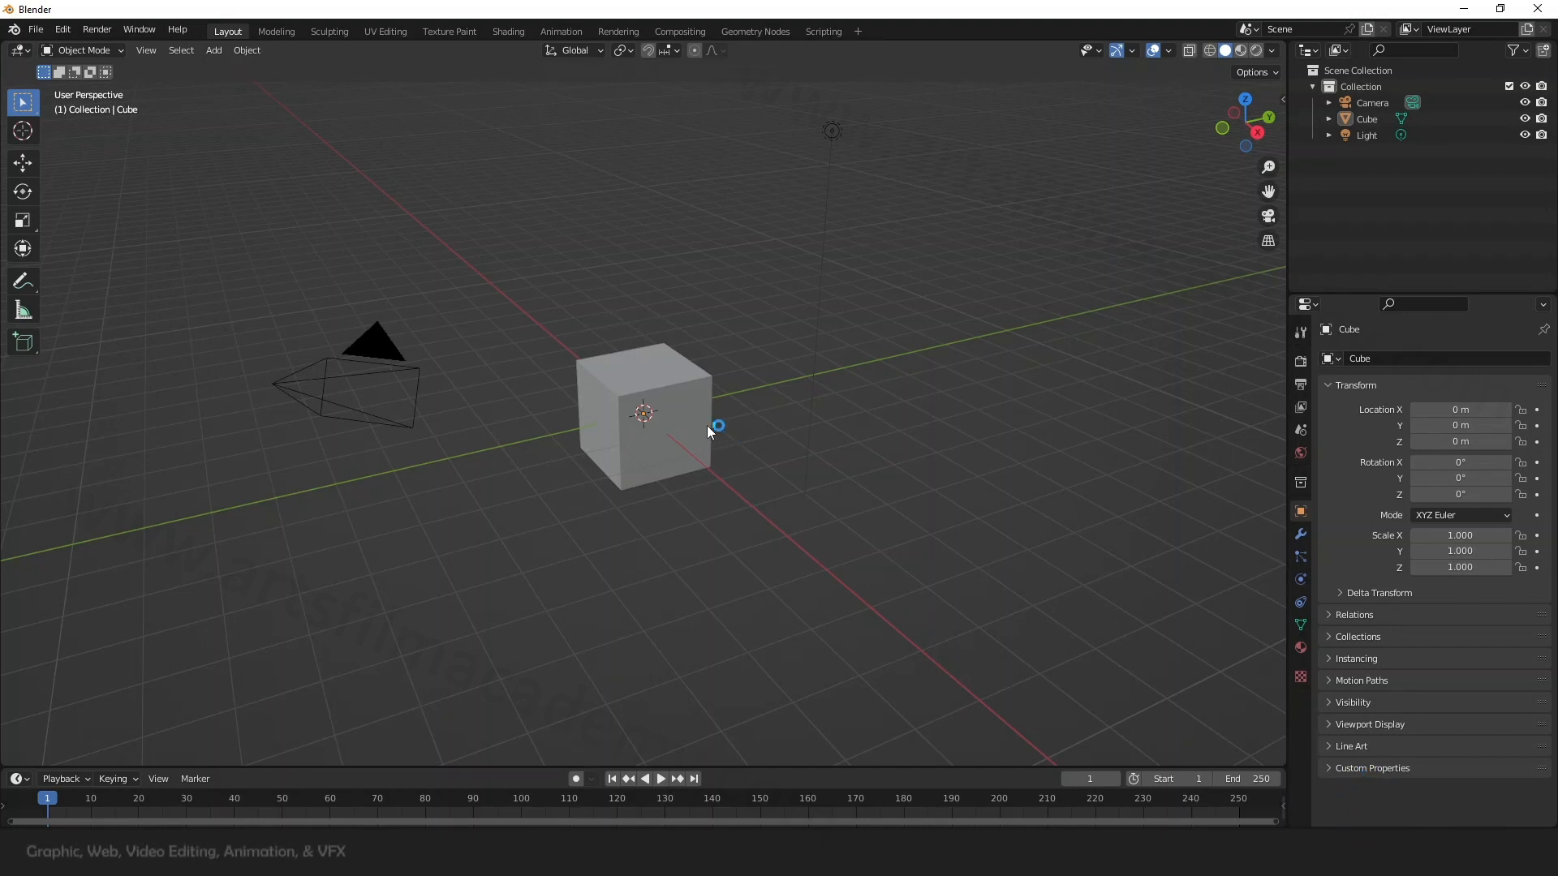
Step: Select the default cube and switch to the UV Editing workspace to show its unwrapped UV layout
scroll(689, 431, "up", 3)
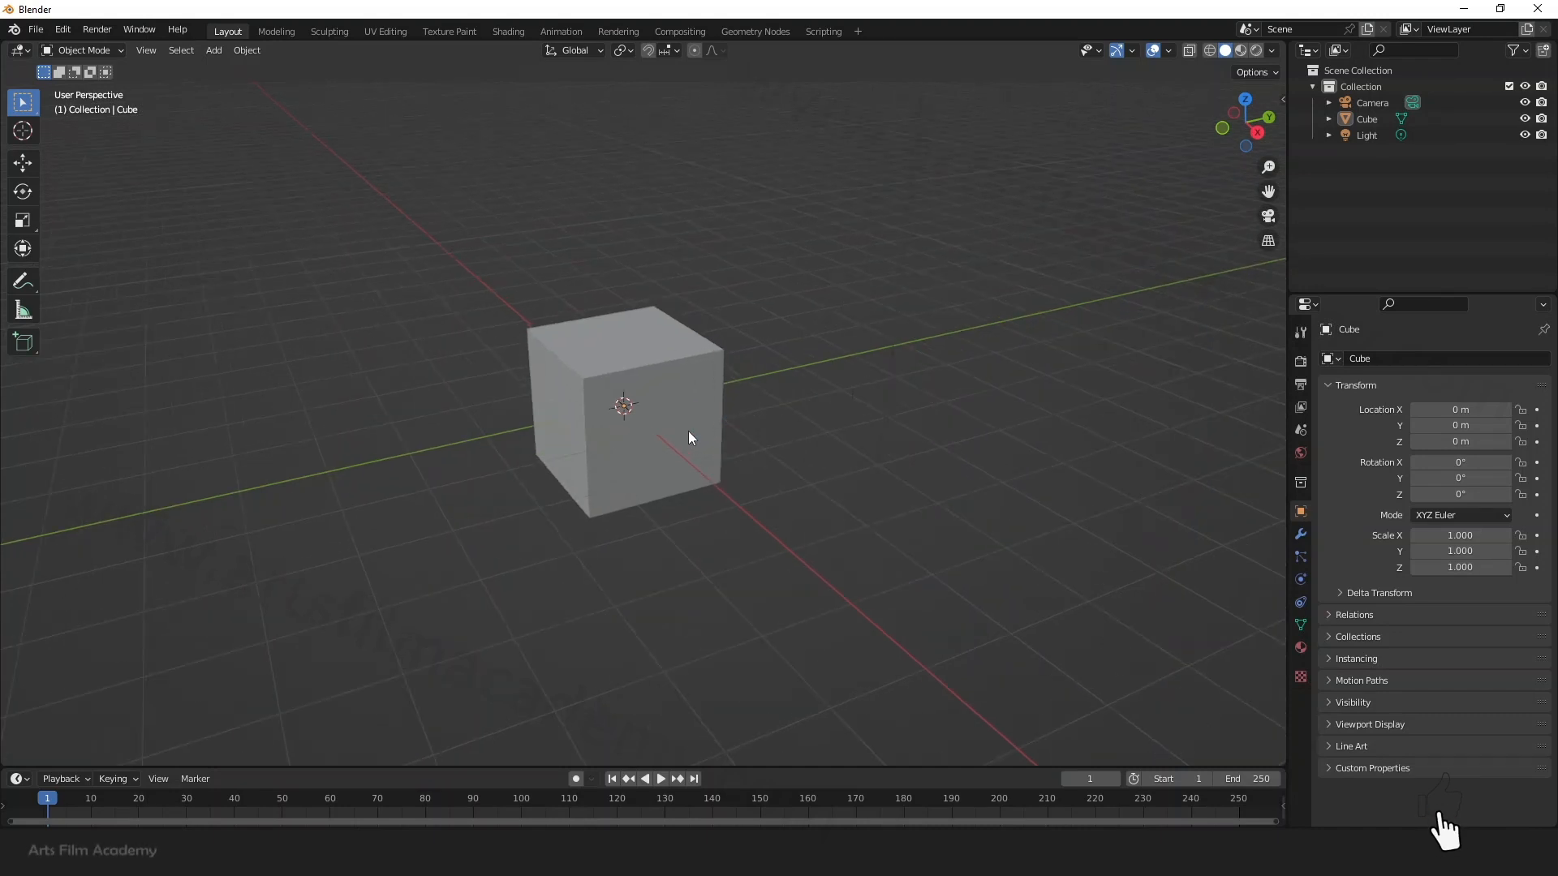
left_click(664, 358)
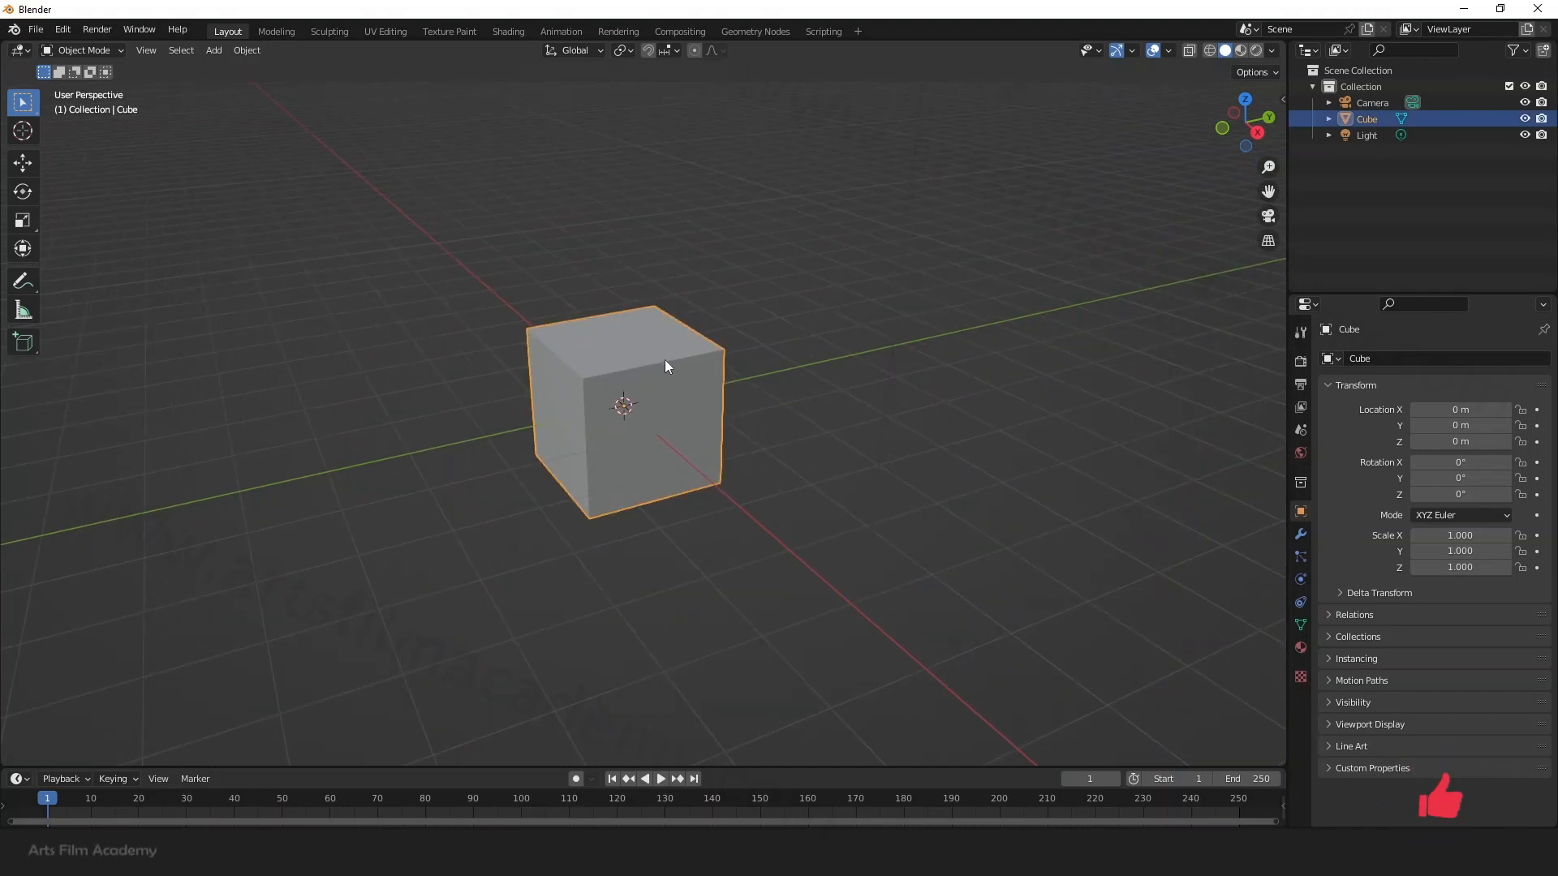
scroll(581, 317, "up", 2)
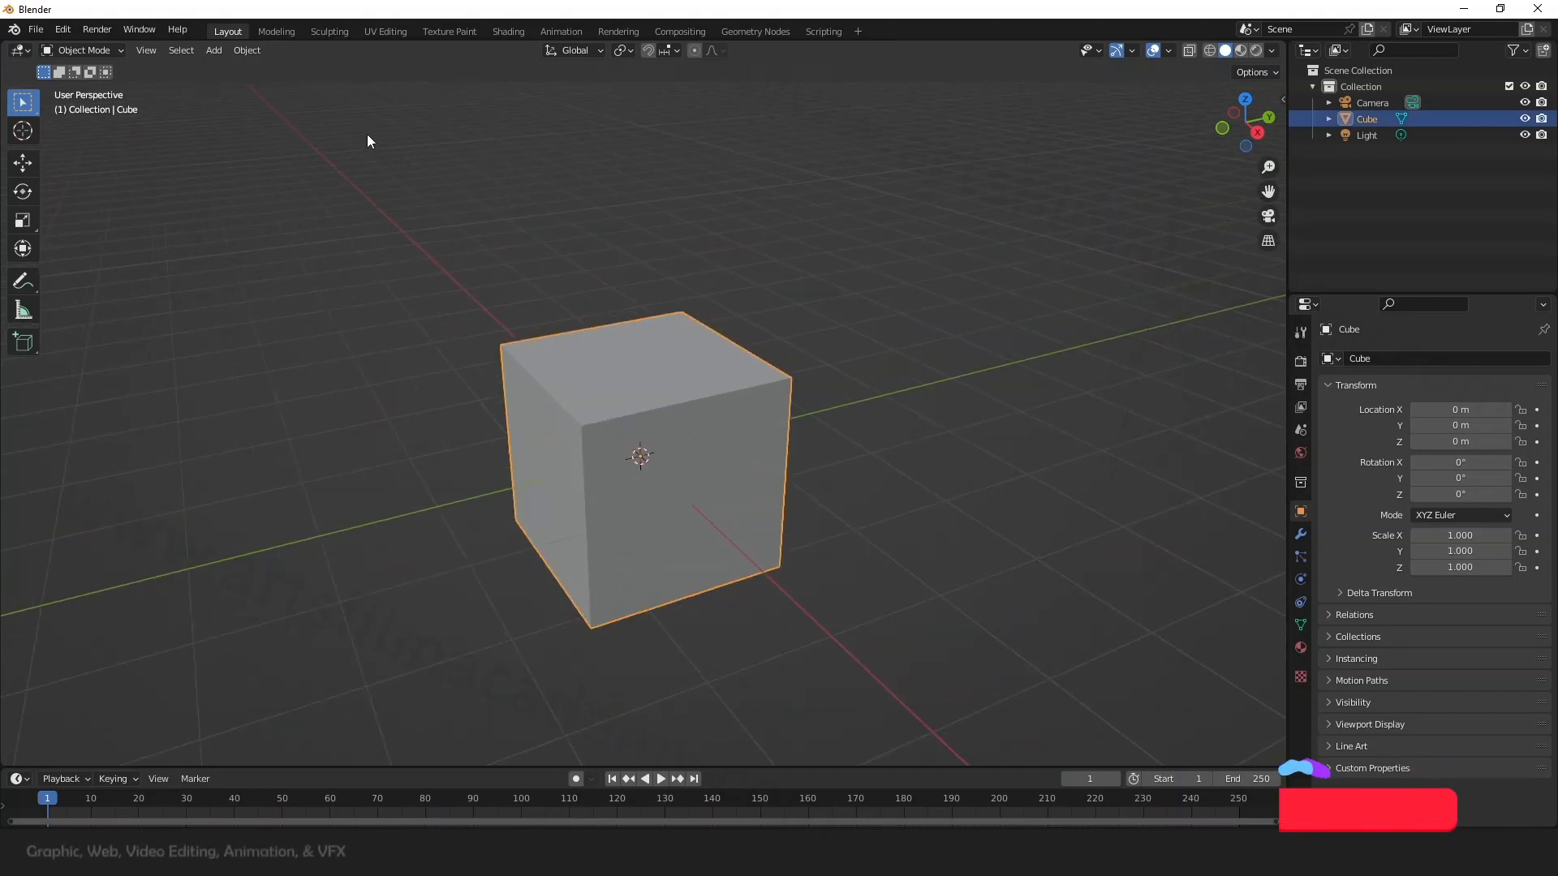
left_click(383, 33)
scroll(894, 441, "up", 4)
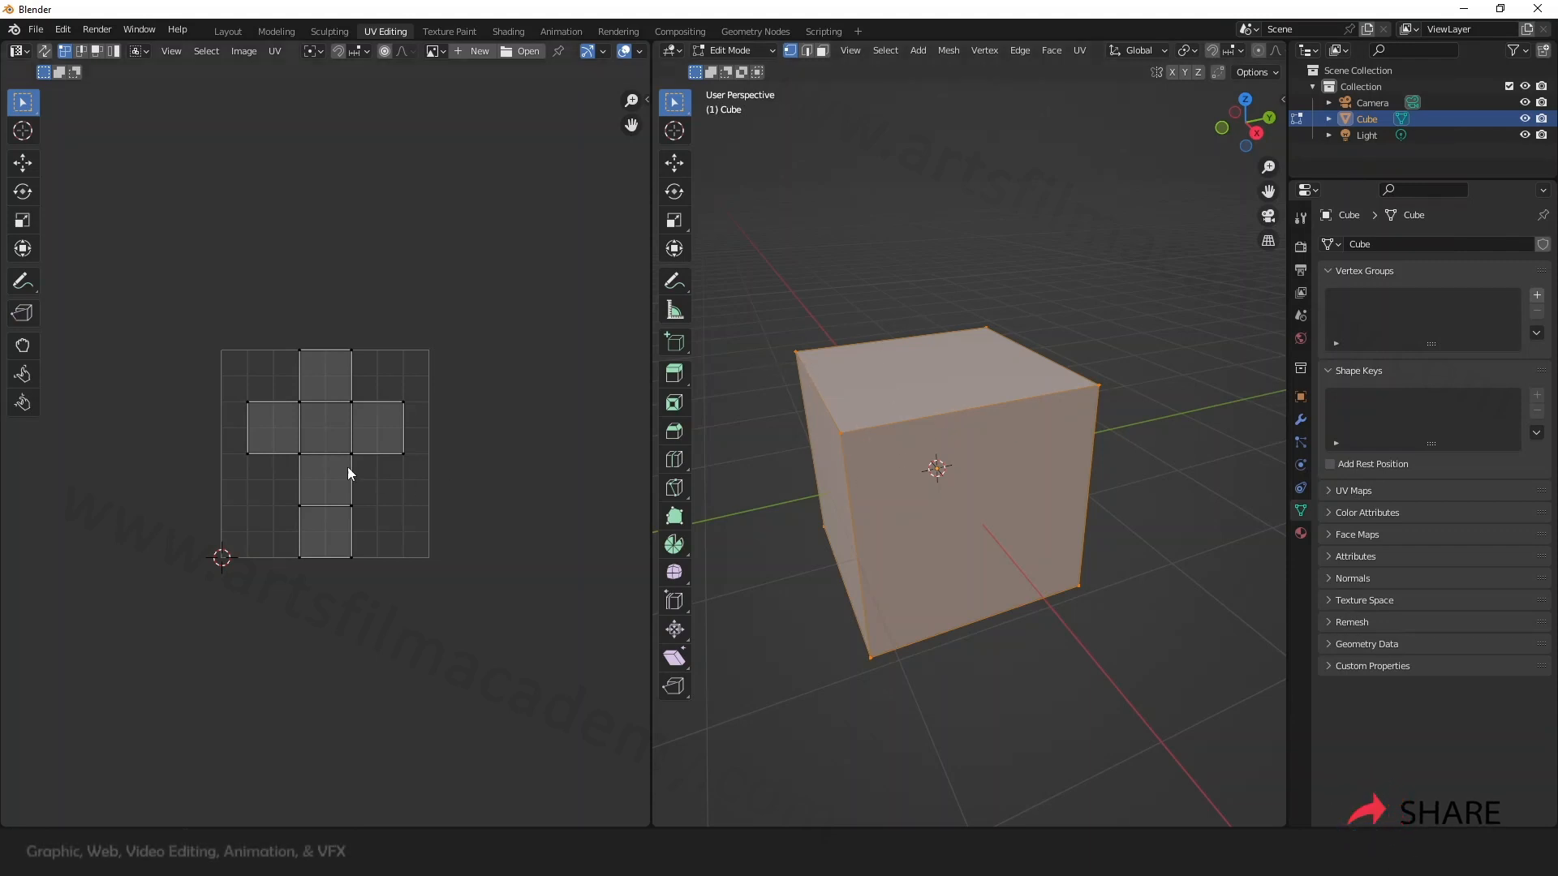
scroll(348, 468, "up", 3)
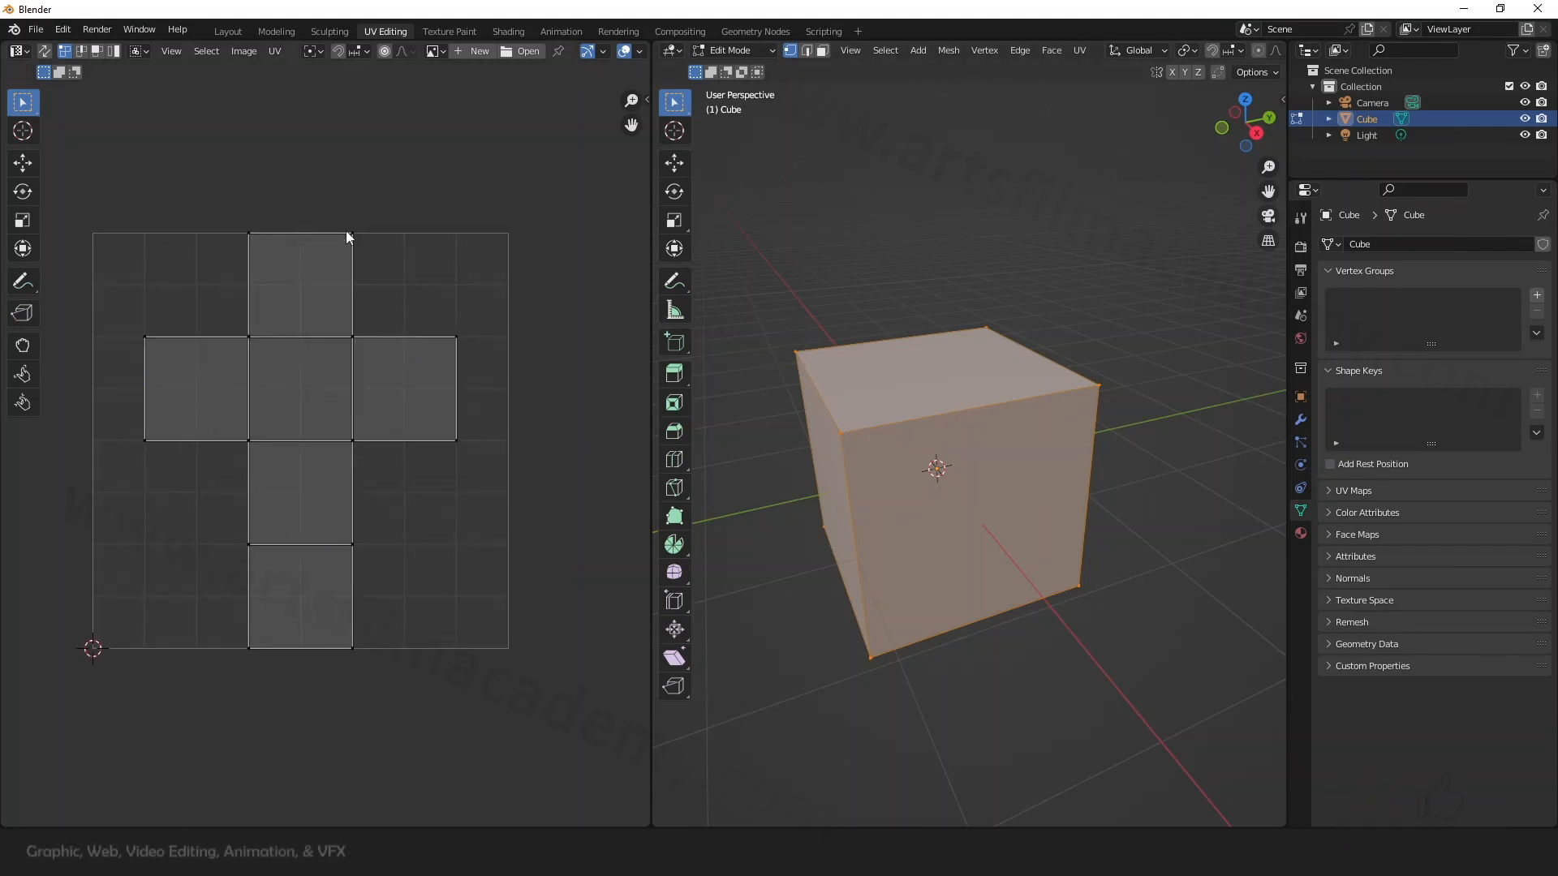
Step: Select the UV vertex at the upper-left corner of the layout's central square and try moving it
middle_click_drag(971, 487, 969, 452)
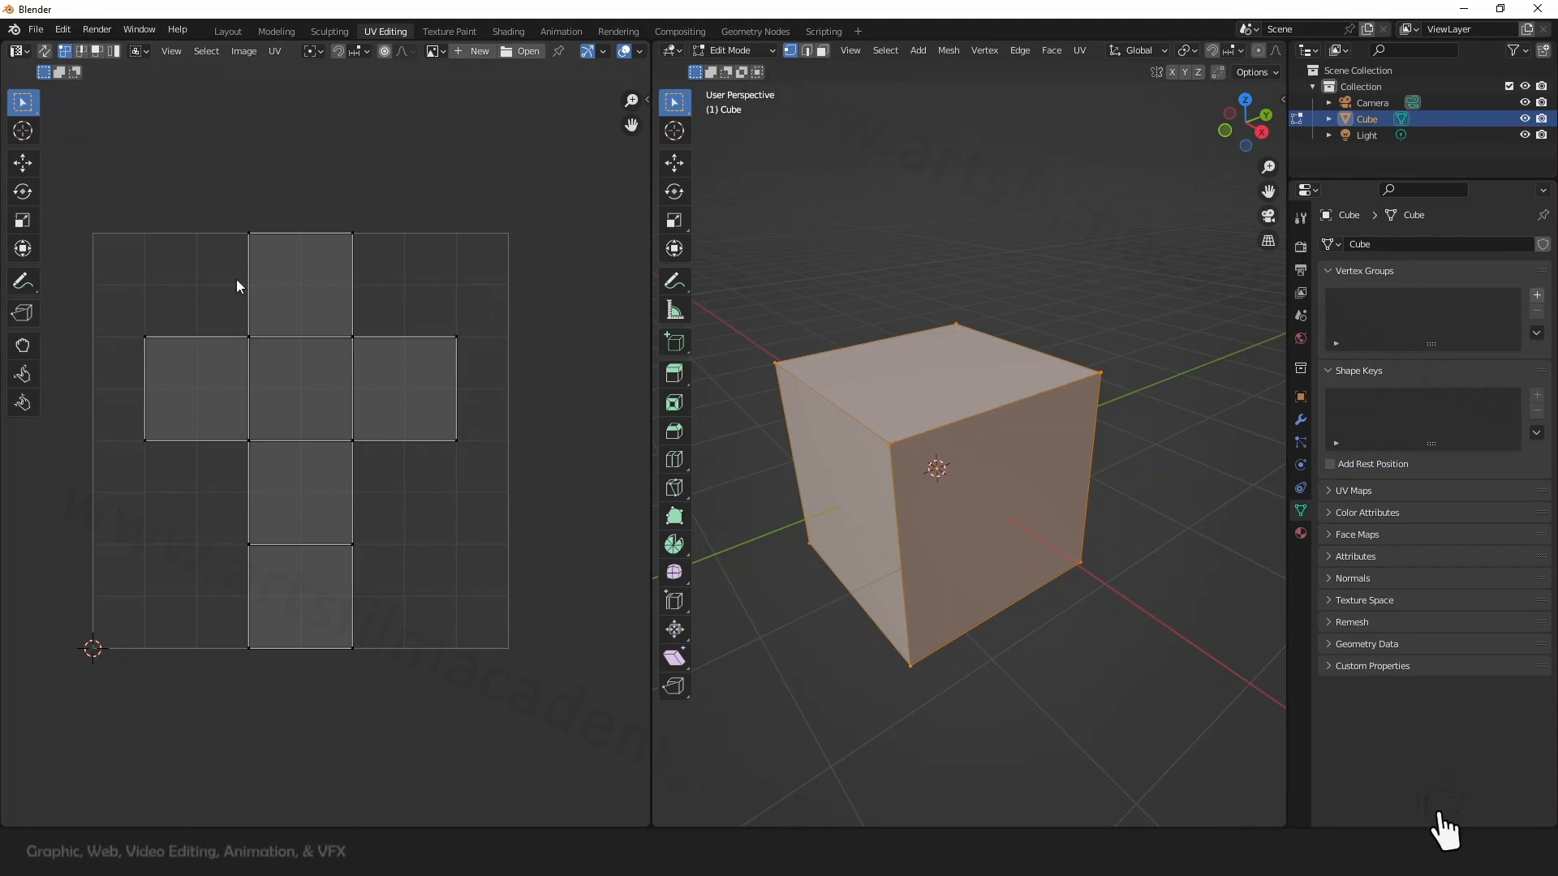
left_click(249, 337)
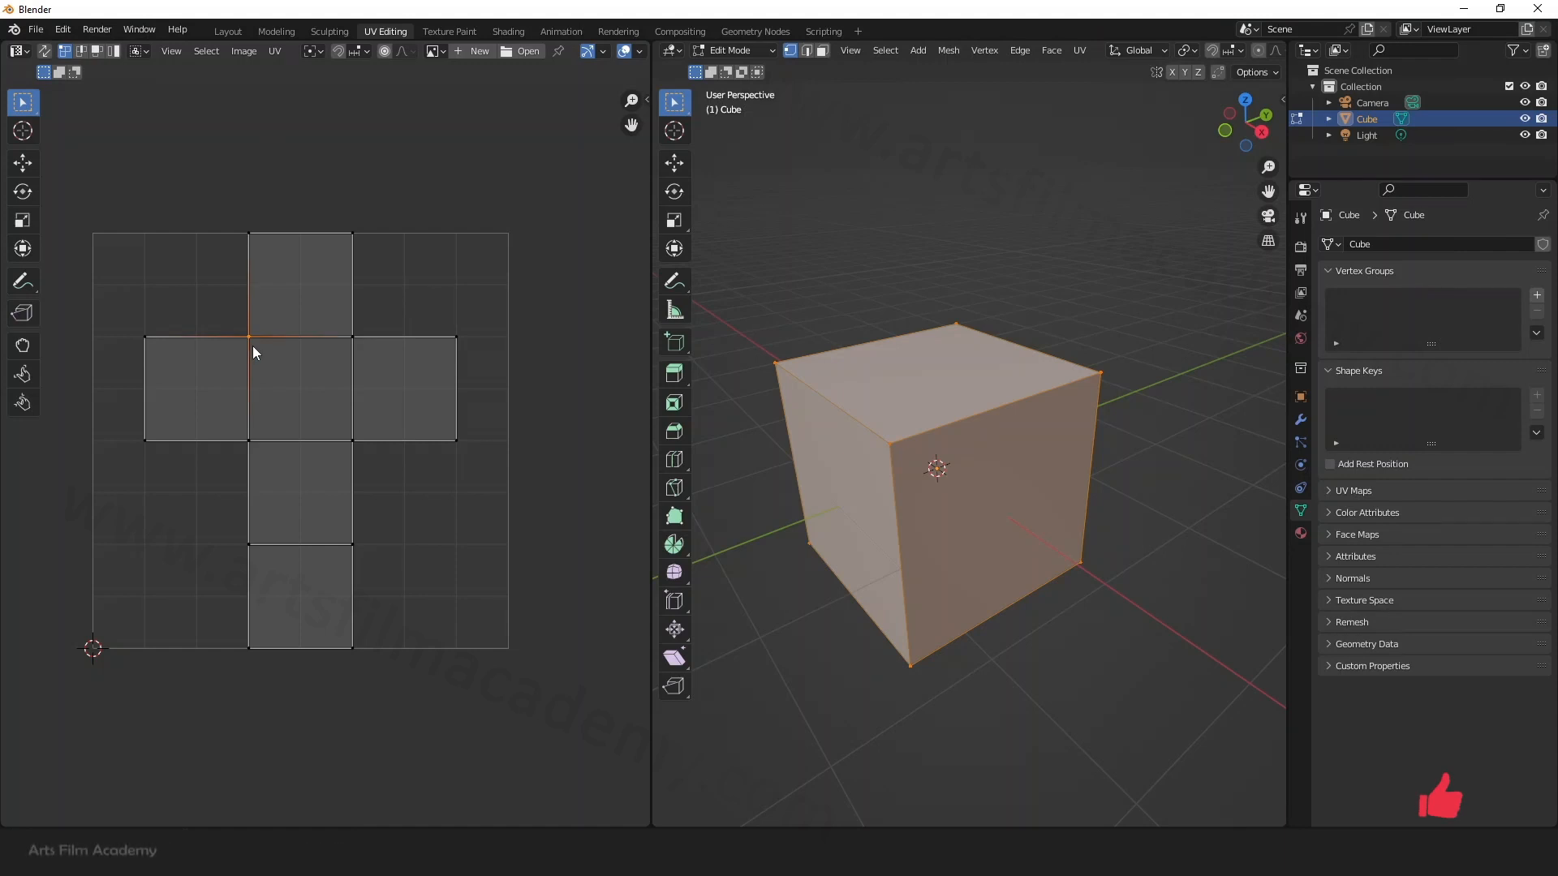
key("g")
key("Escape")
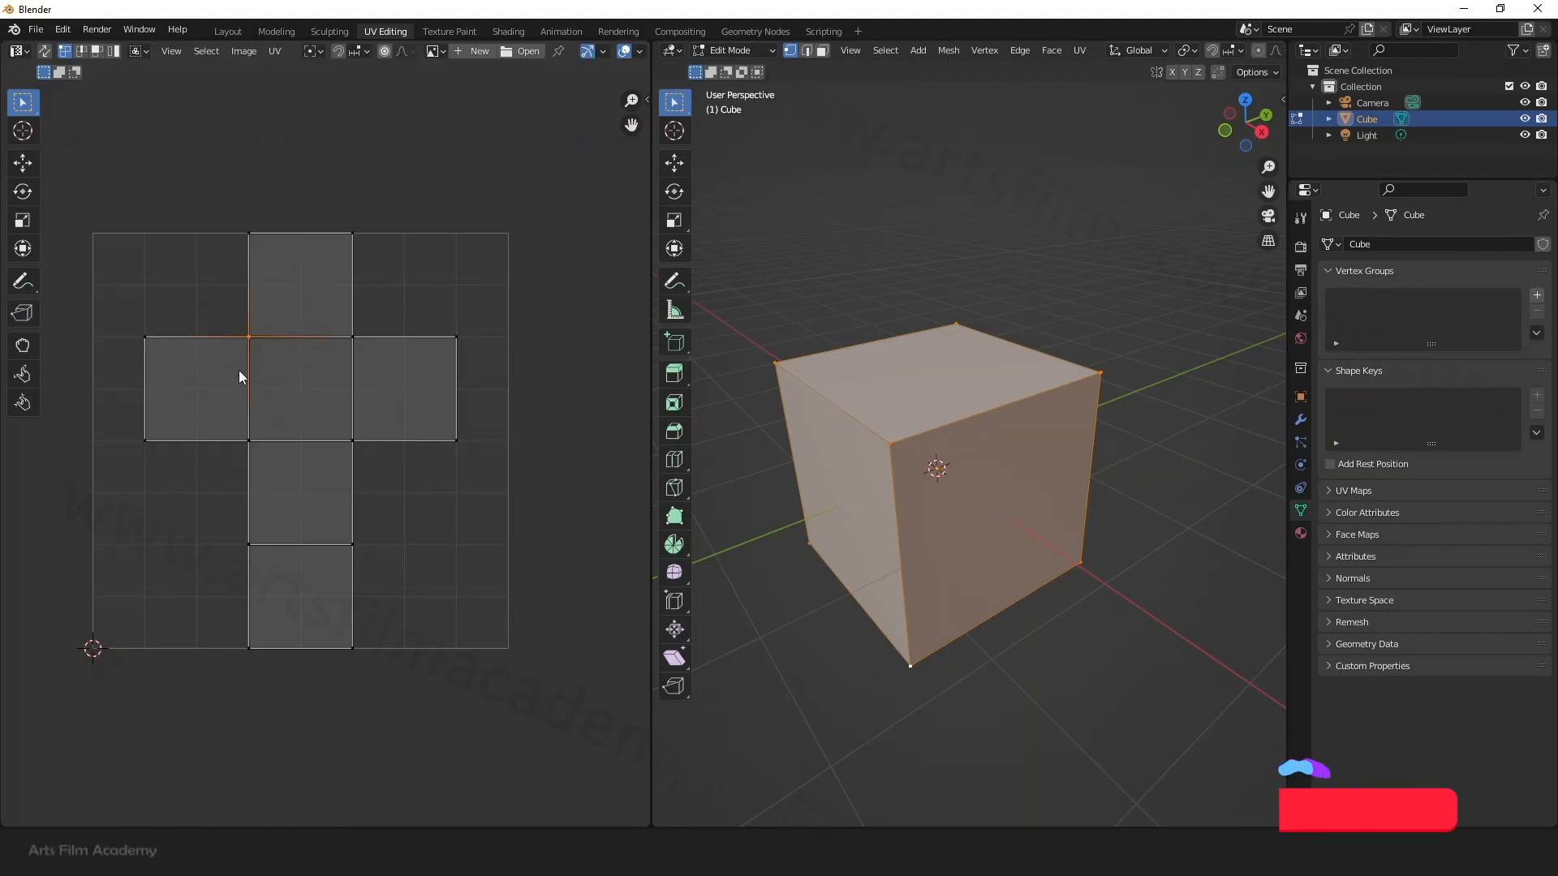
middle_click_drag(977, 479, 924, 478)
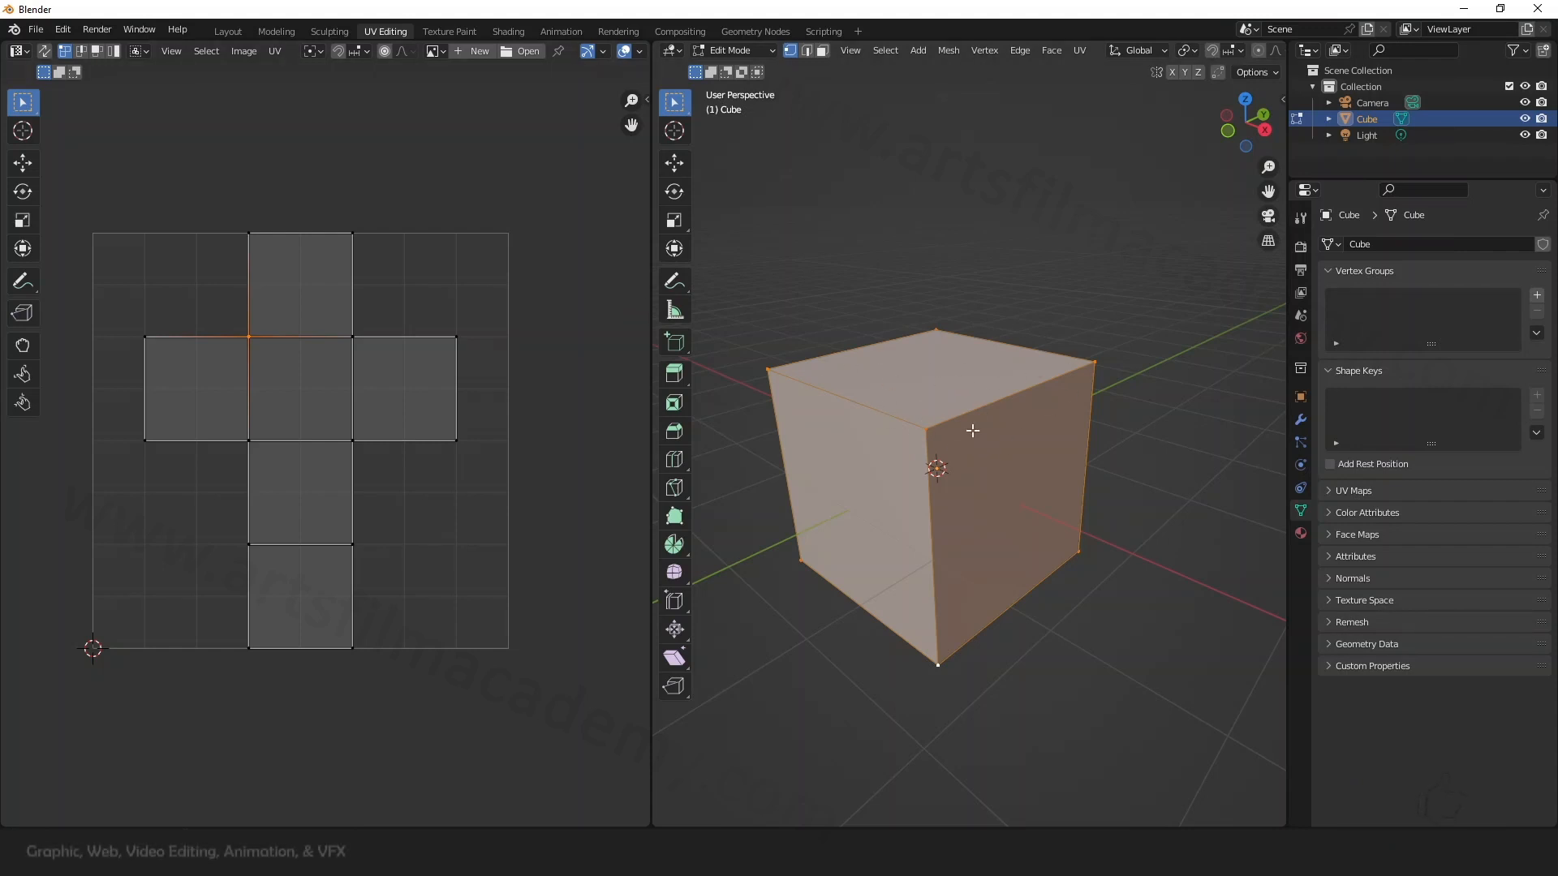
scroll(930, 477, "up", 1)
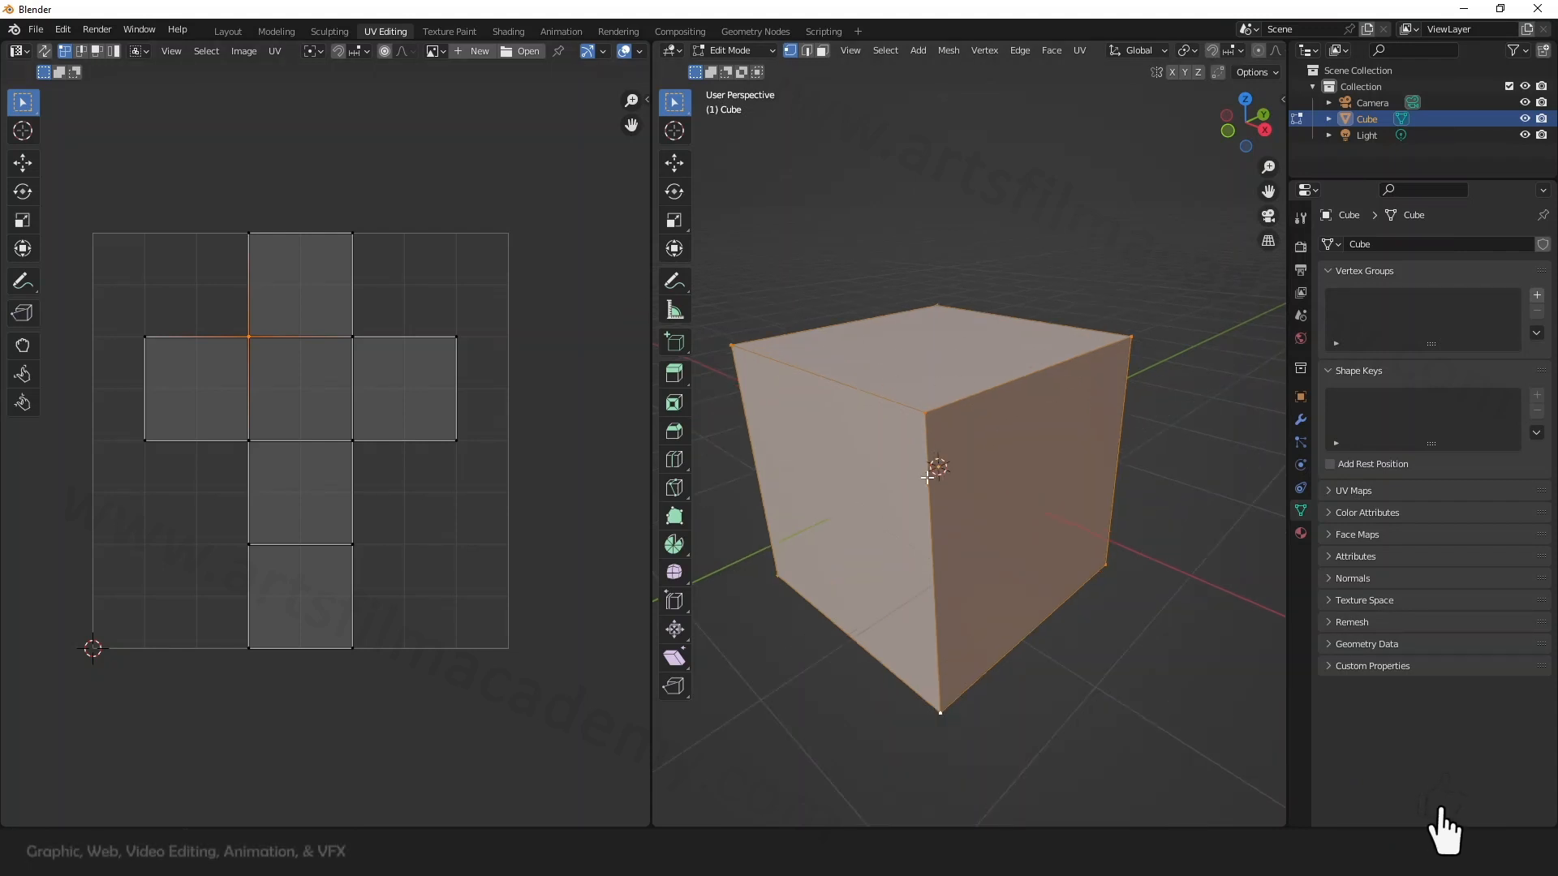
Step: Create a new 1024 × 1024 px image in the UV editor with the generated type UV Grid
left_click(477, 54)
left_click(512, 77)
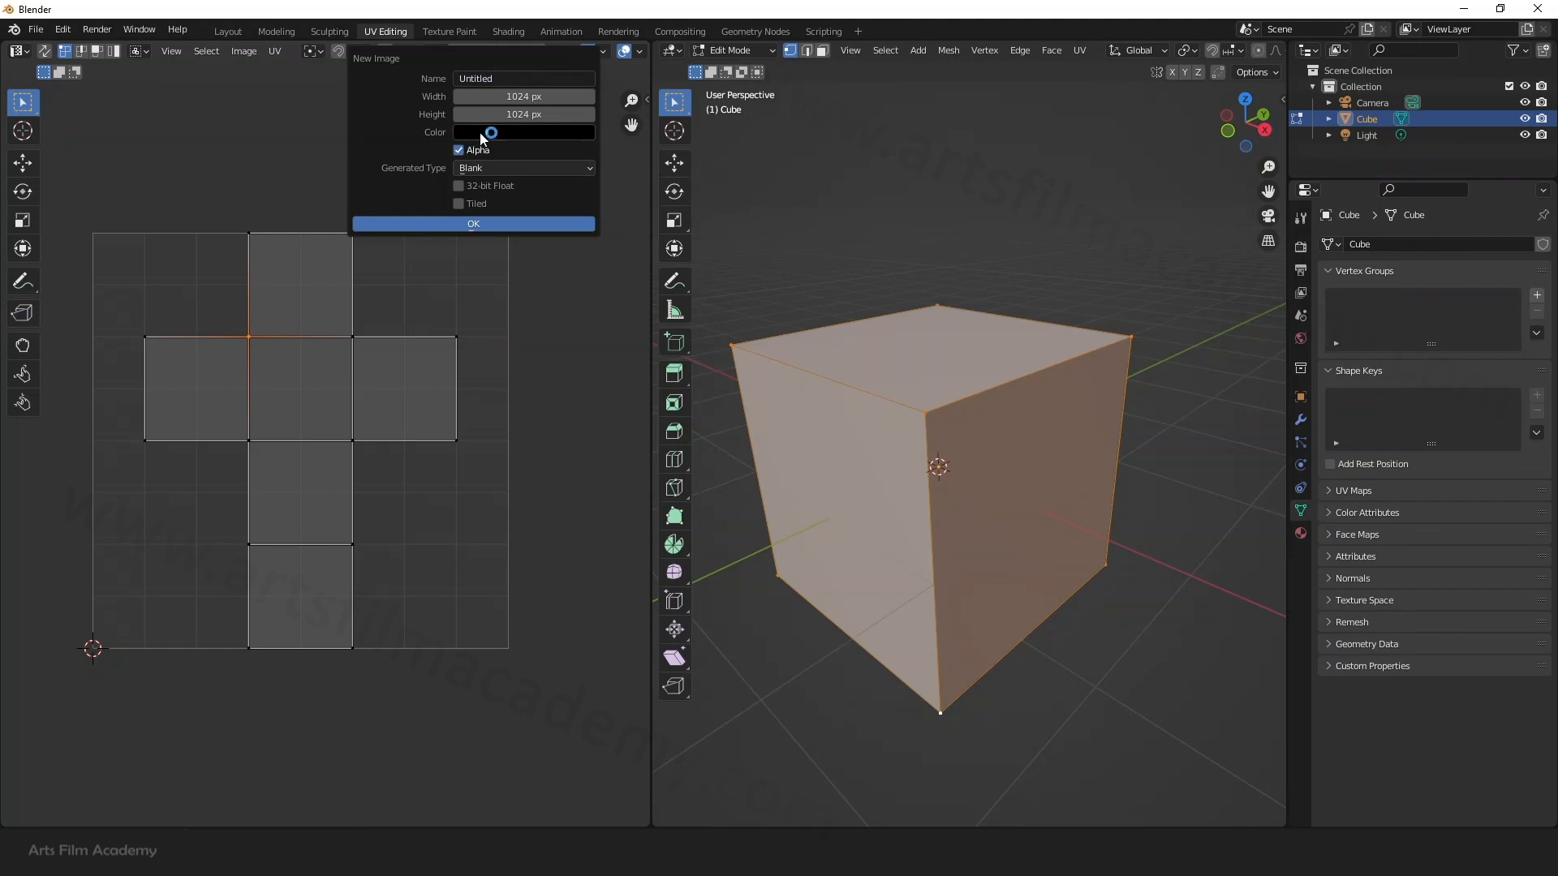
left_click(541, 167)
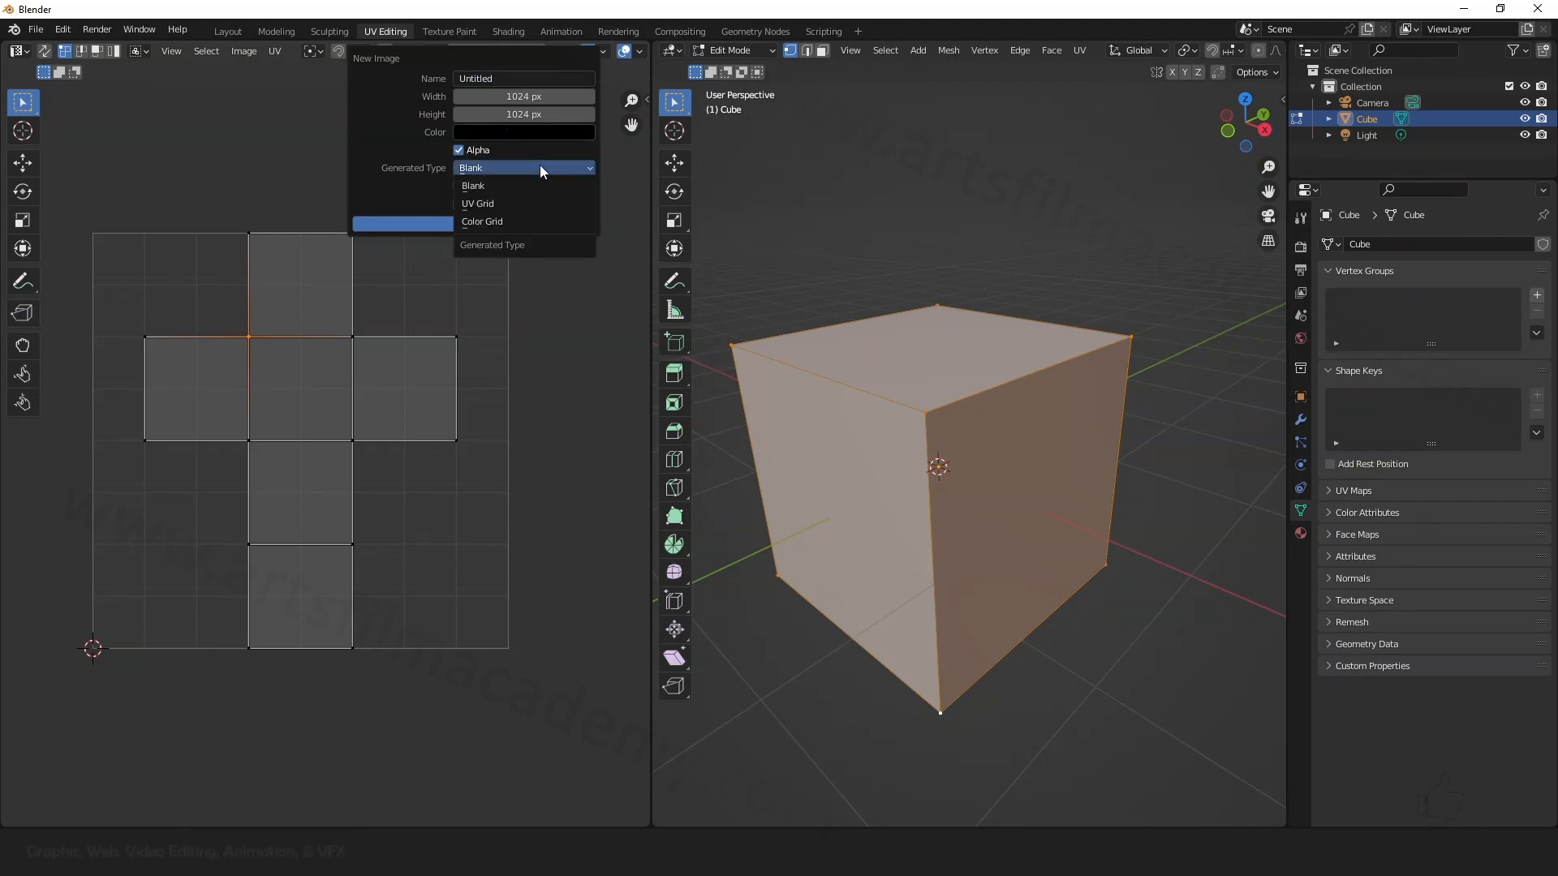
left_click(496, 204)
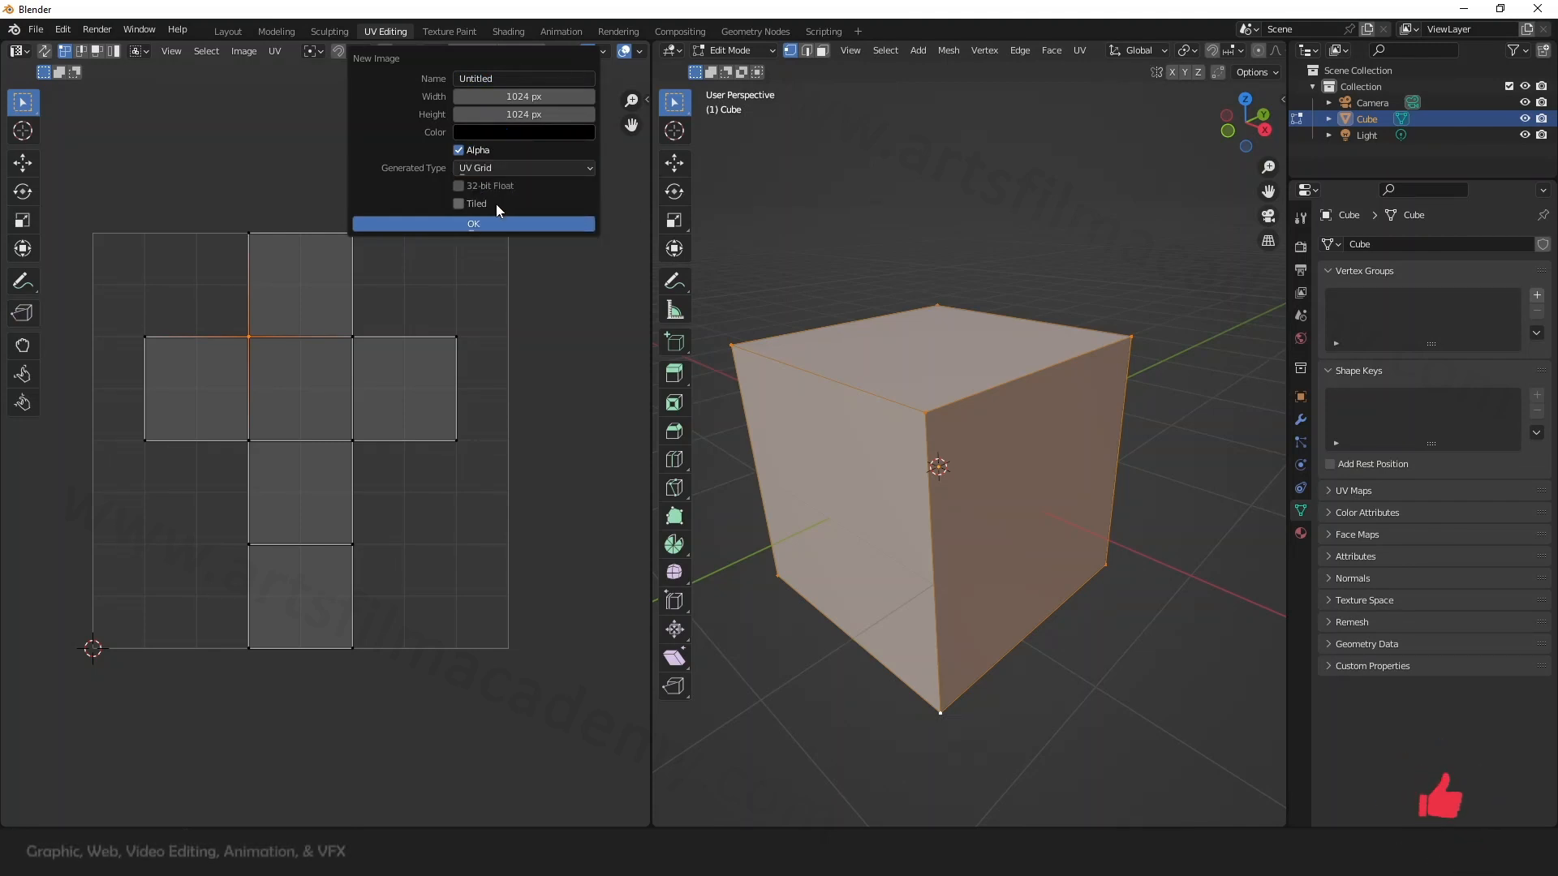
left_click(487, 224)
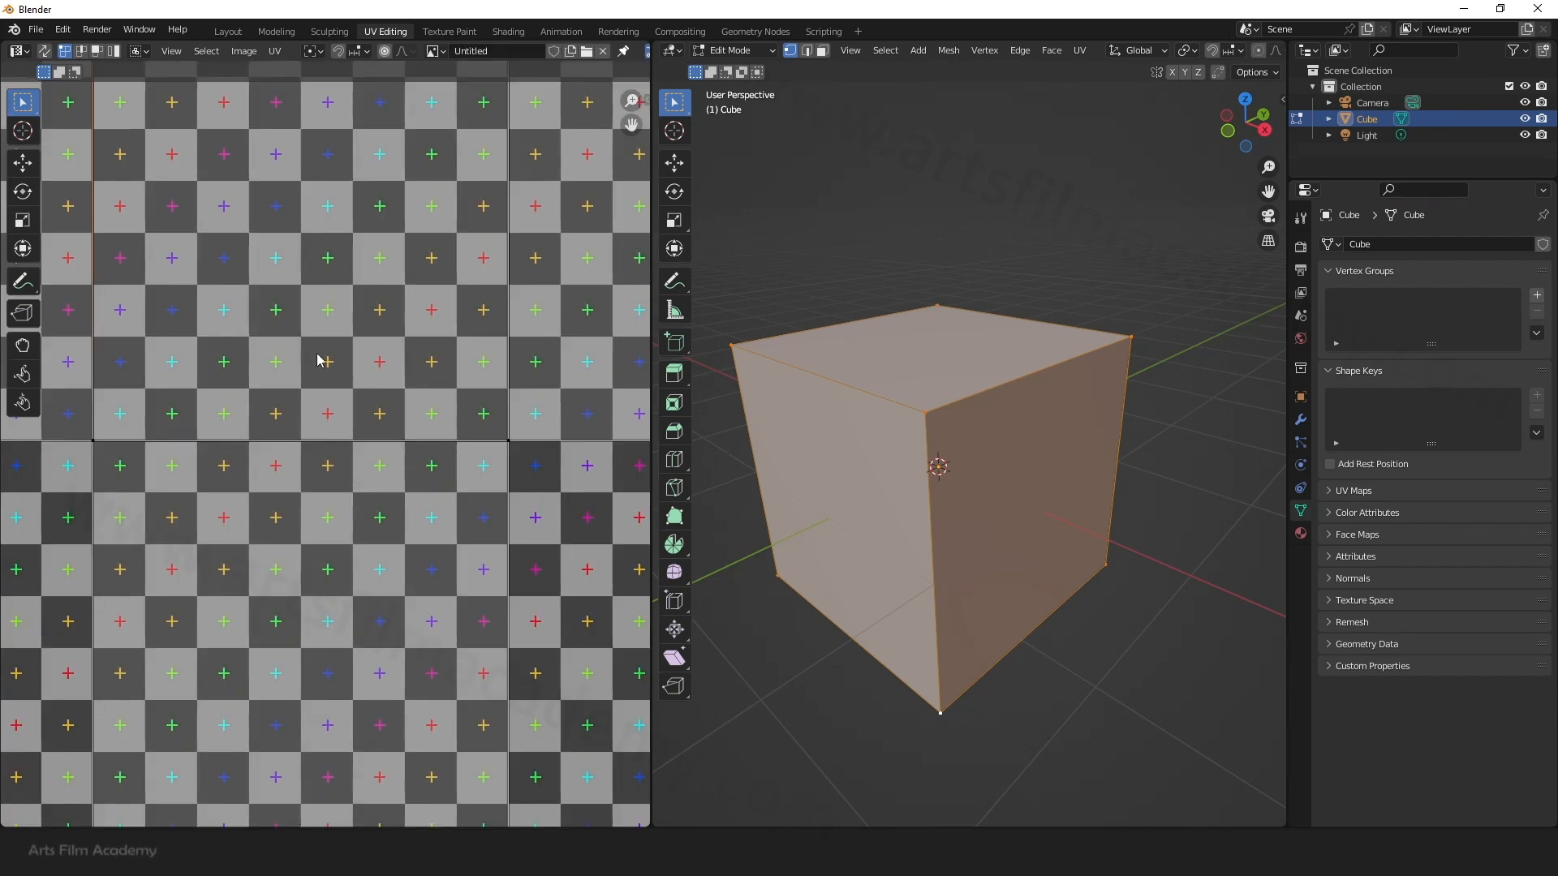
scroll(361, 367, "down", 3)
scroll(361, 367, "down", 4)
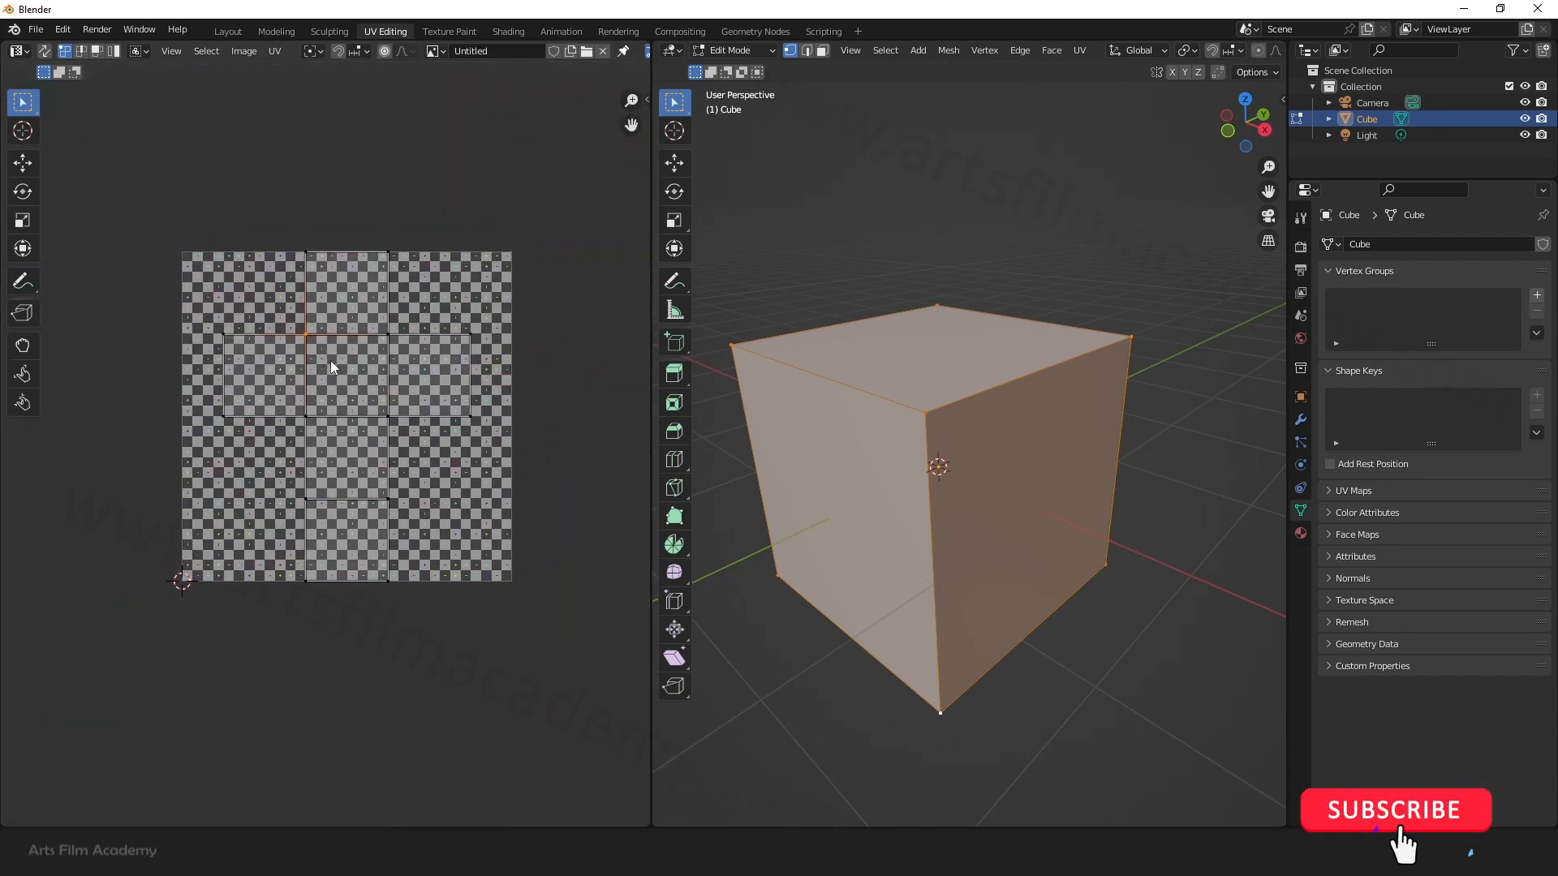
scroll(383, 310, "up", 2)
scroll(383, 311, "down", 2)
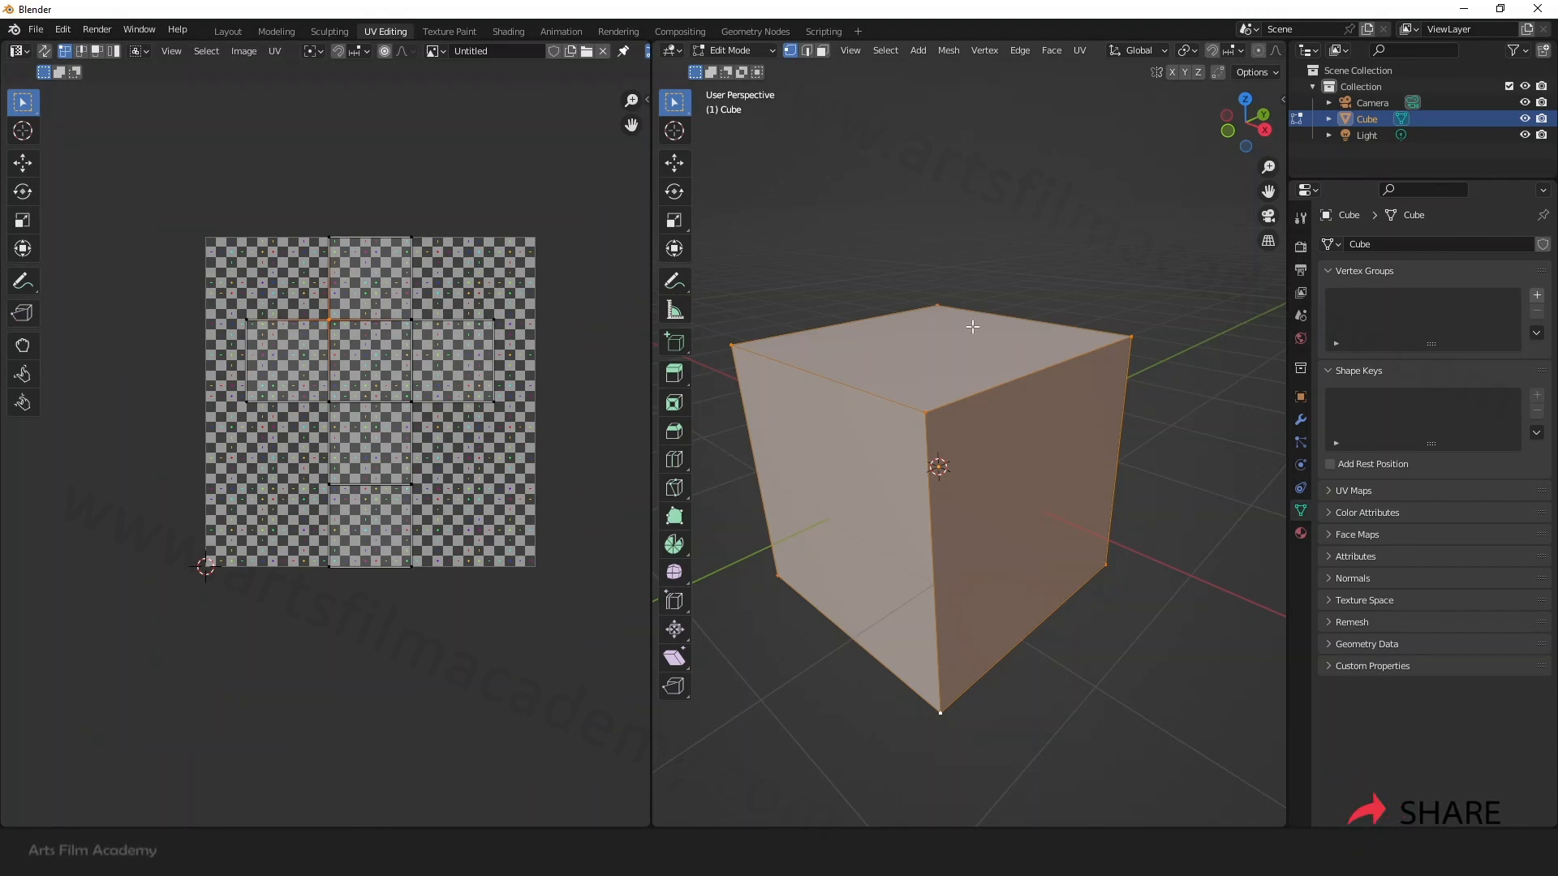
Step: Maximize the 3D viewport, switch its shading to Material Preview and restore the split layout
key("ctrl+space")
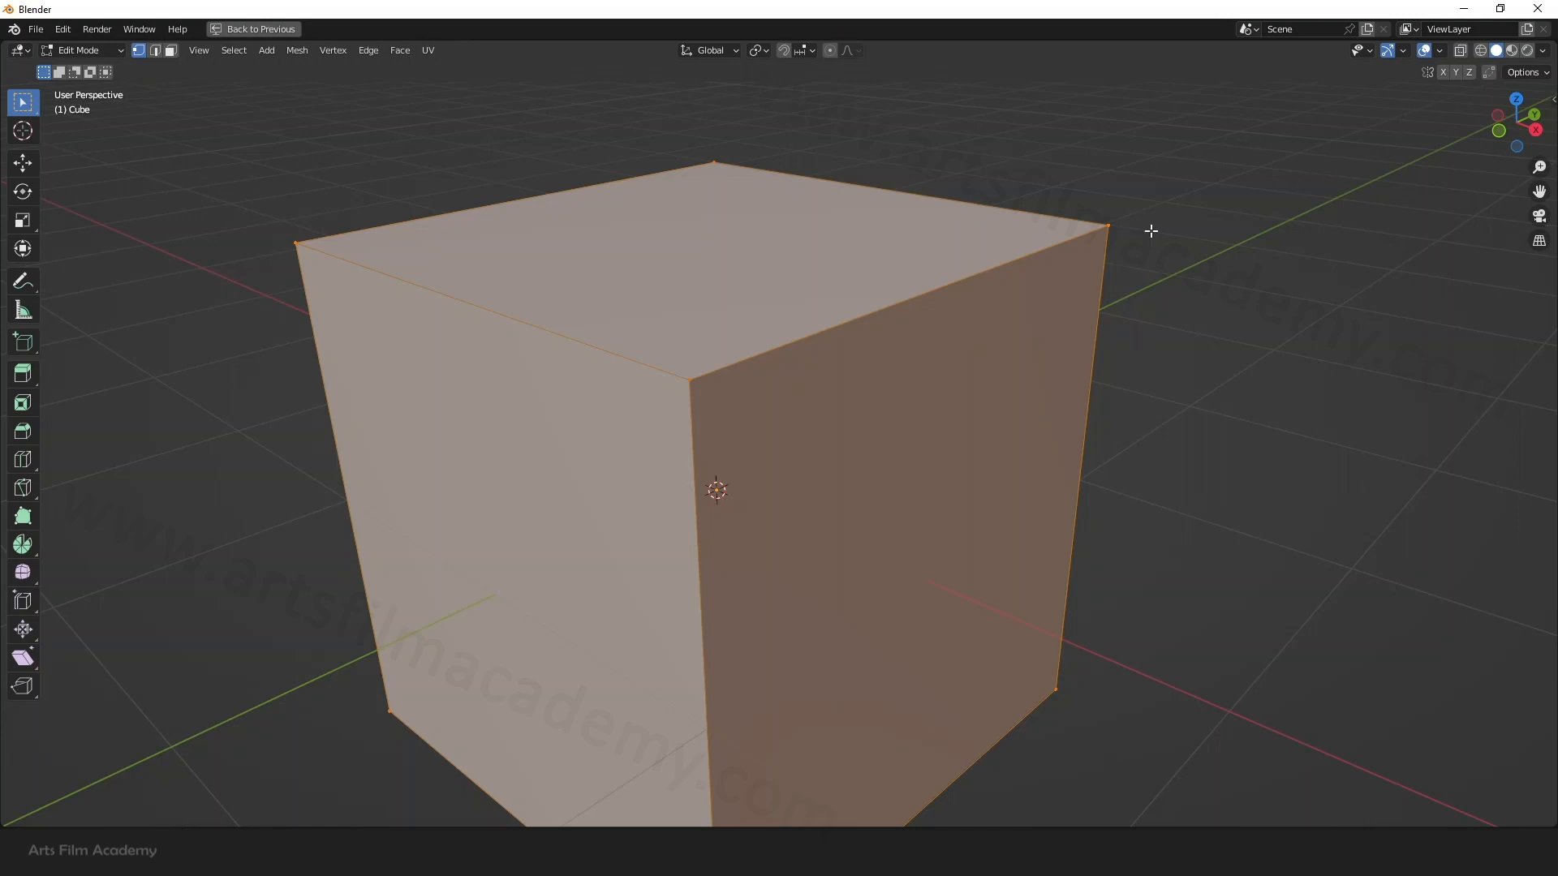
left_click(1515, 51)
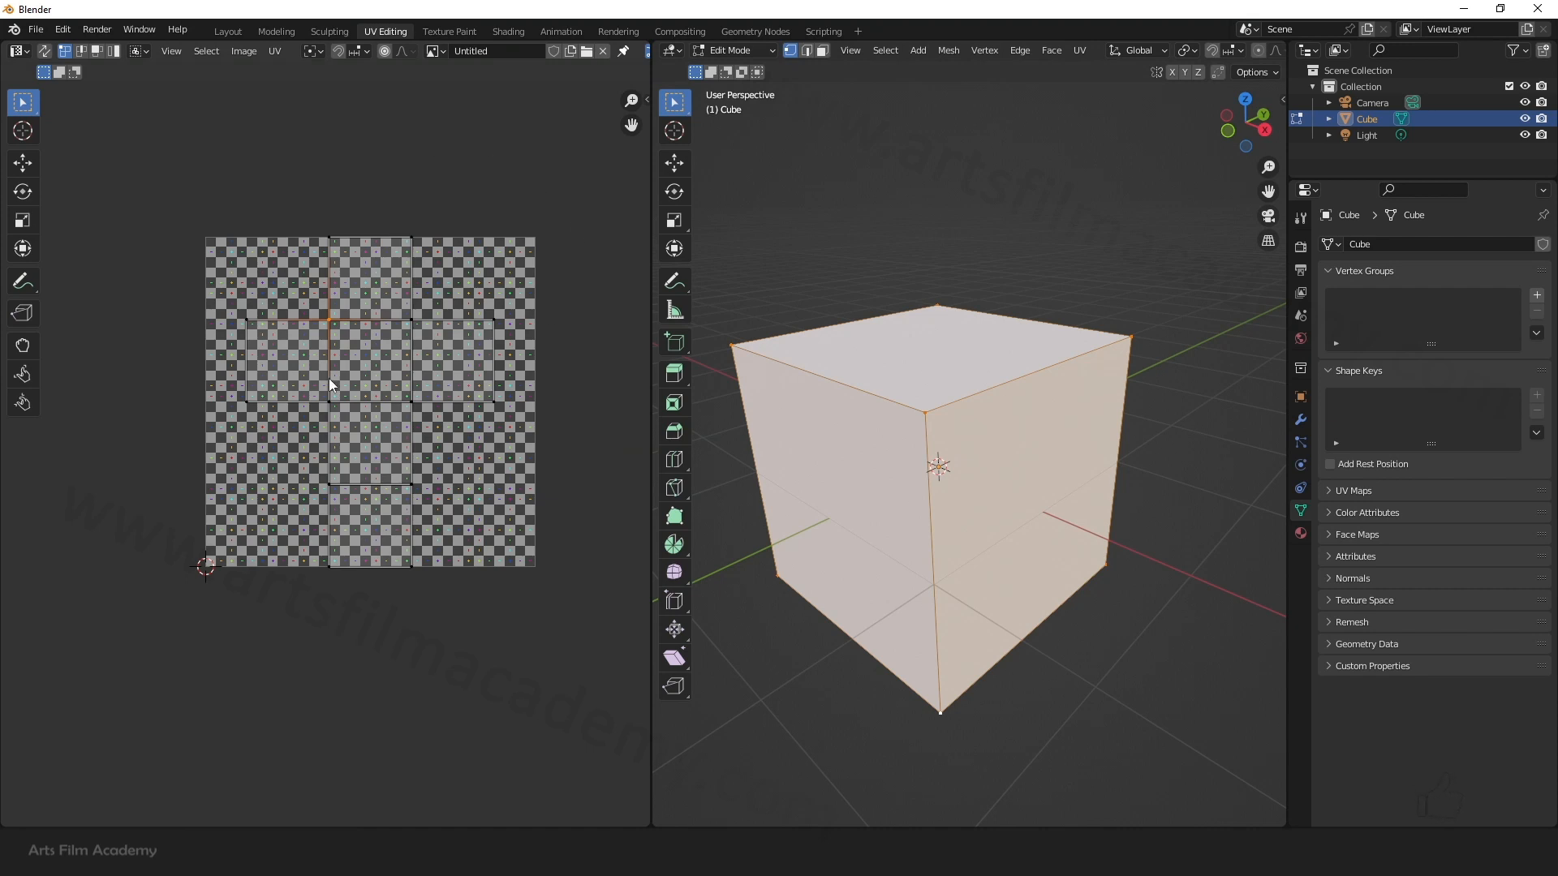
scroll(405, 253, "up", 2)
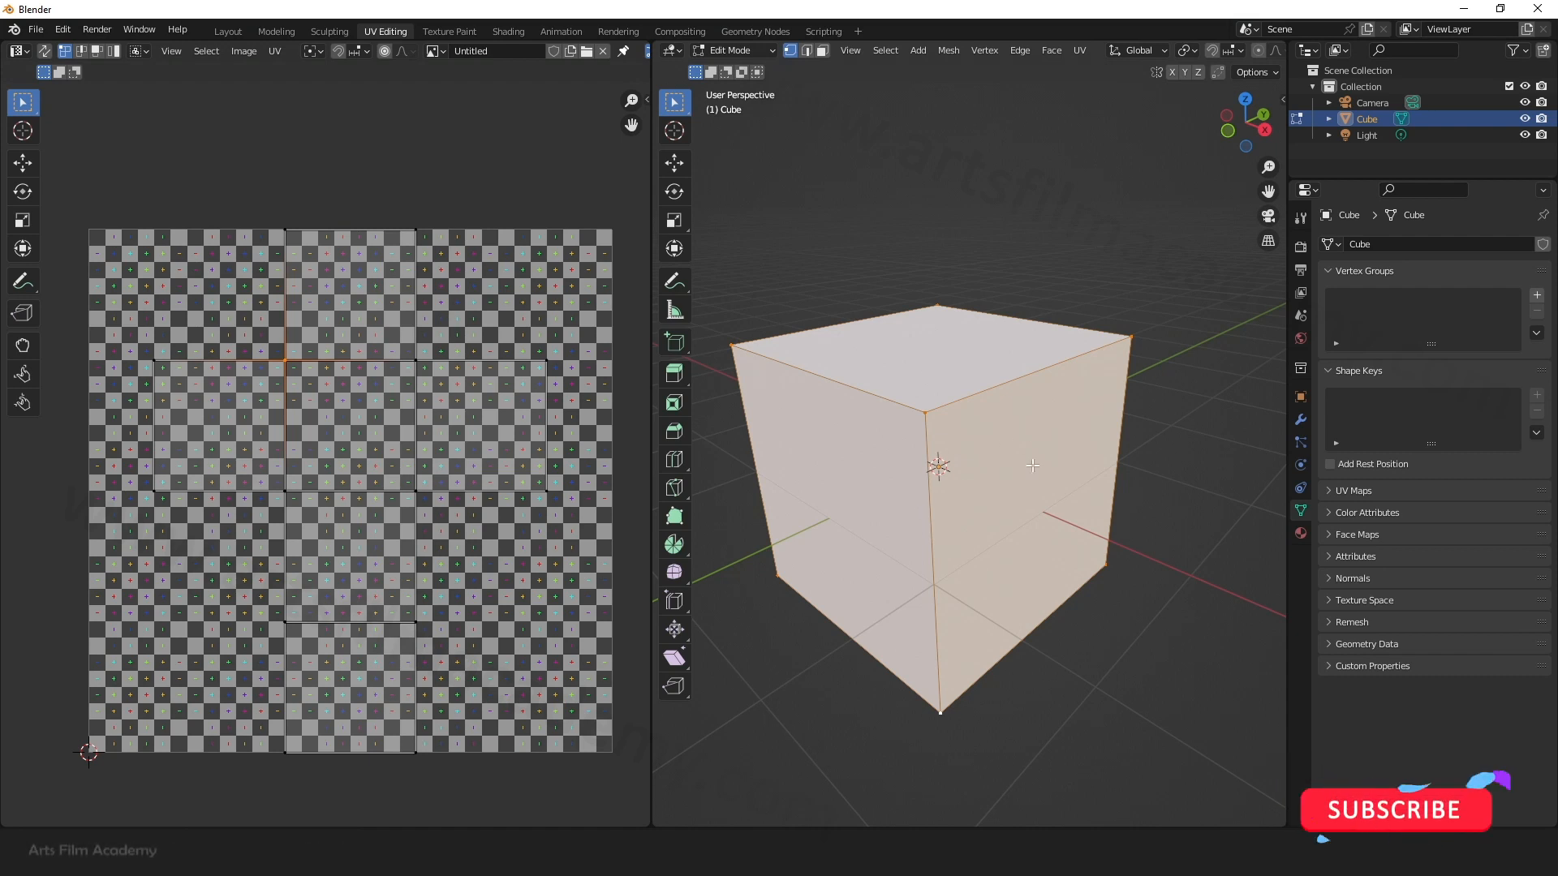
Step: Set the cube material's Base Color to an Image Texture that uses the existing image "Untitled"
left_click(1301, 533)
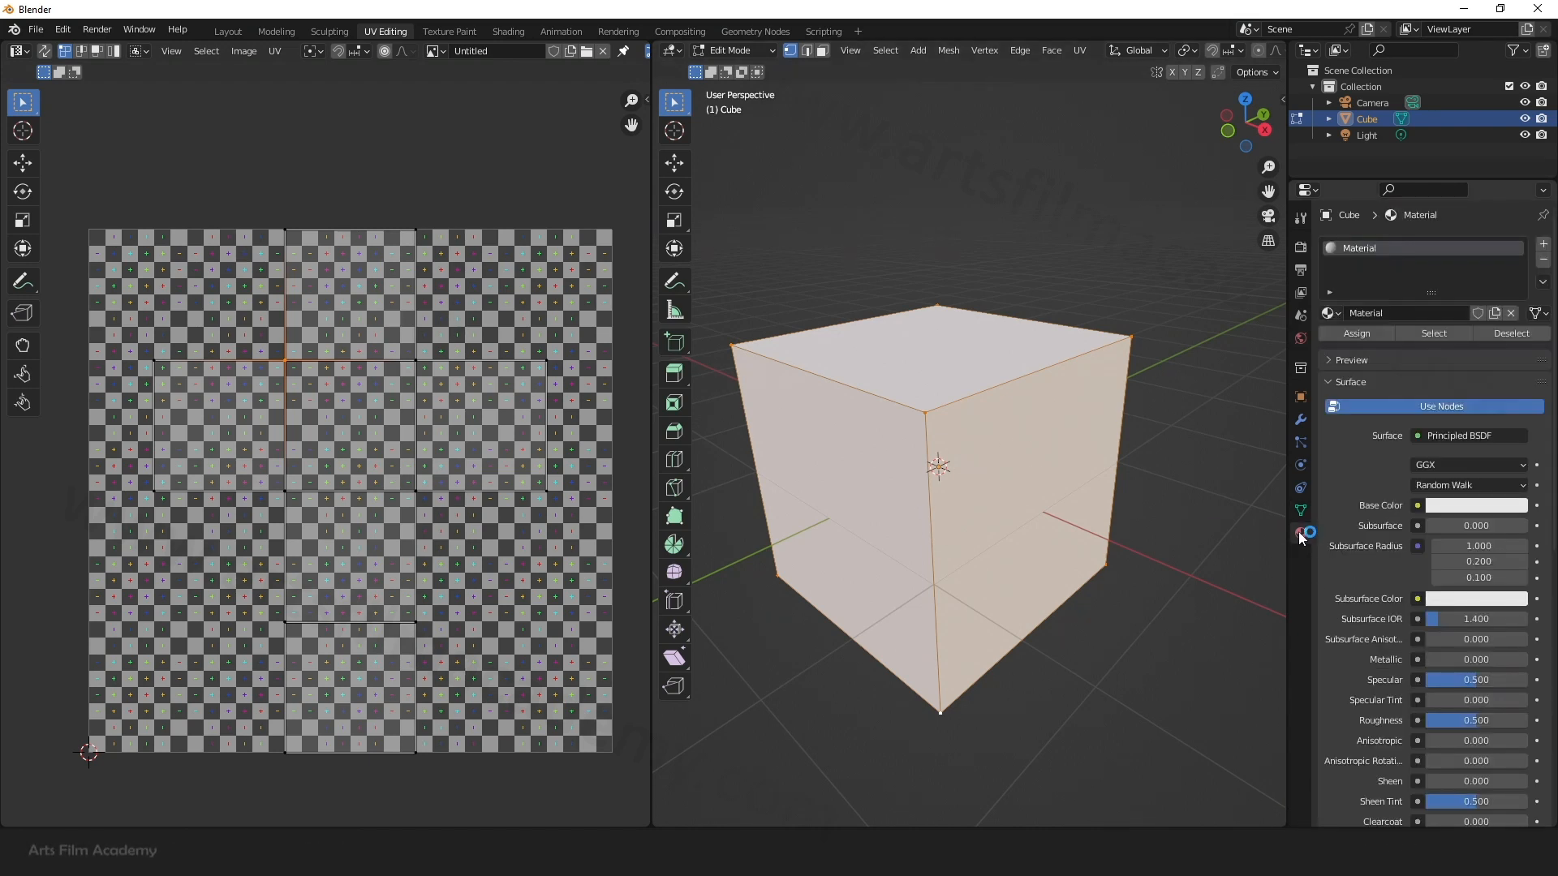
left_click(1419, 506)
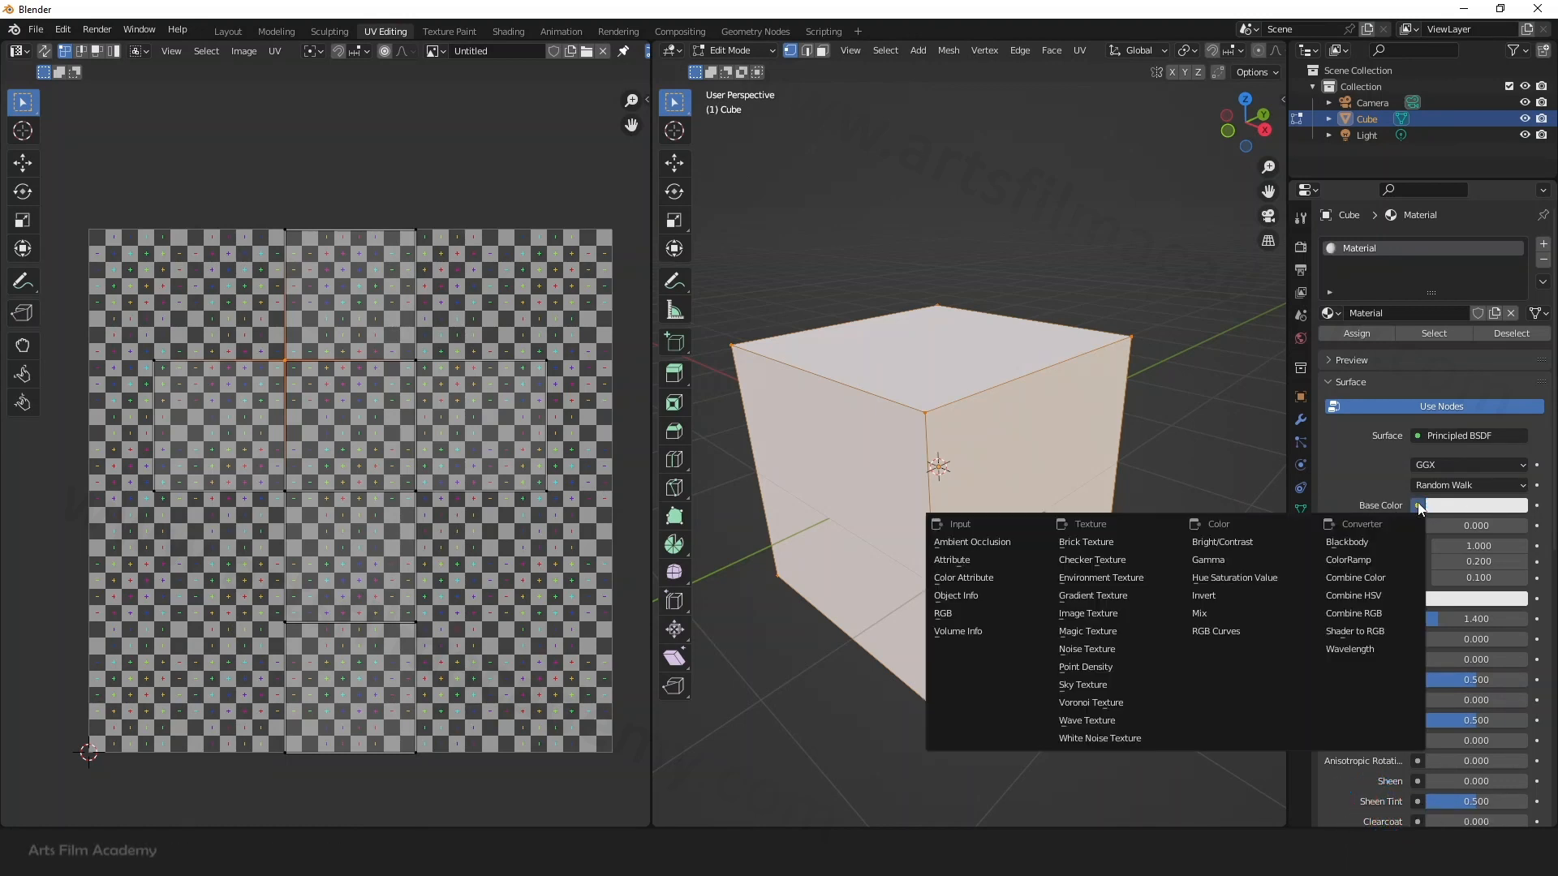
left_click(1103, 617)
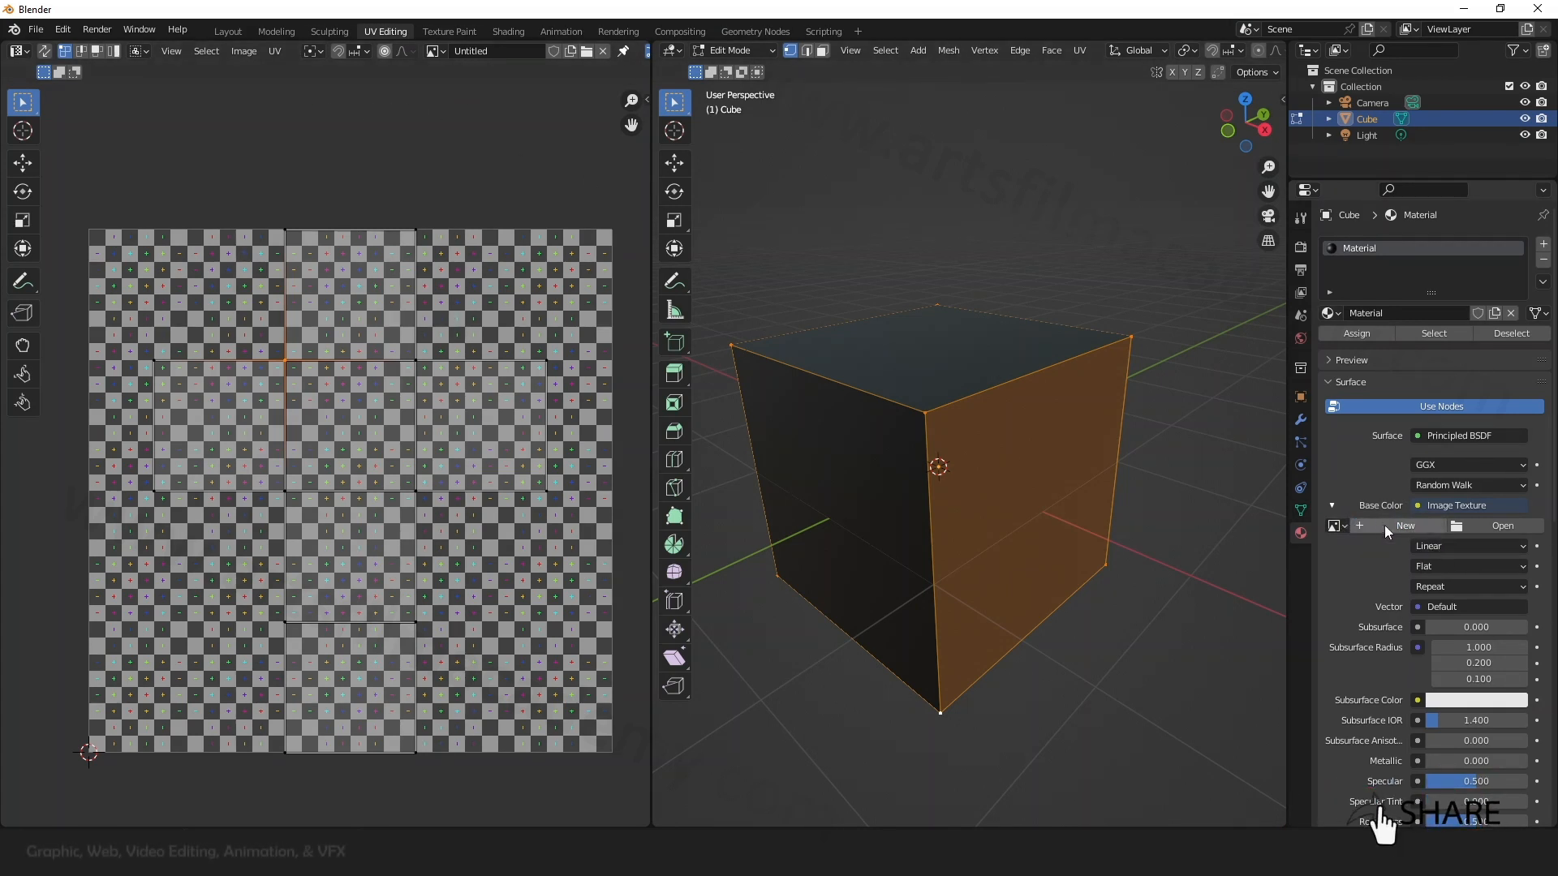
left_click(1339, 526)
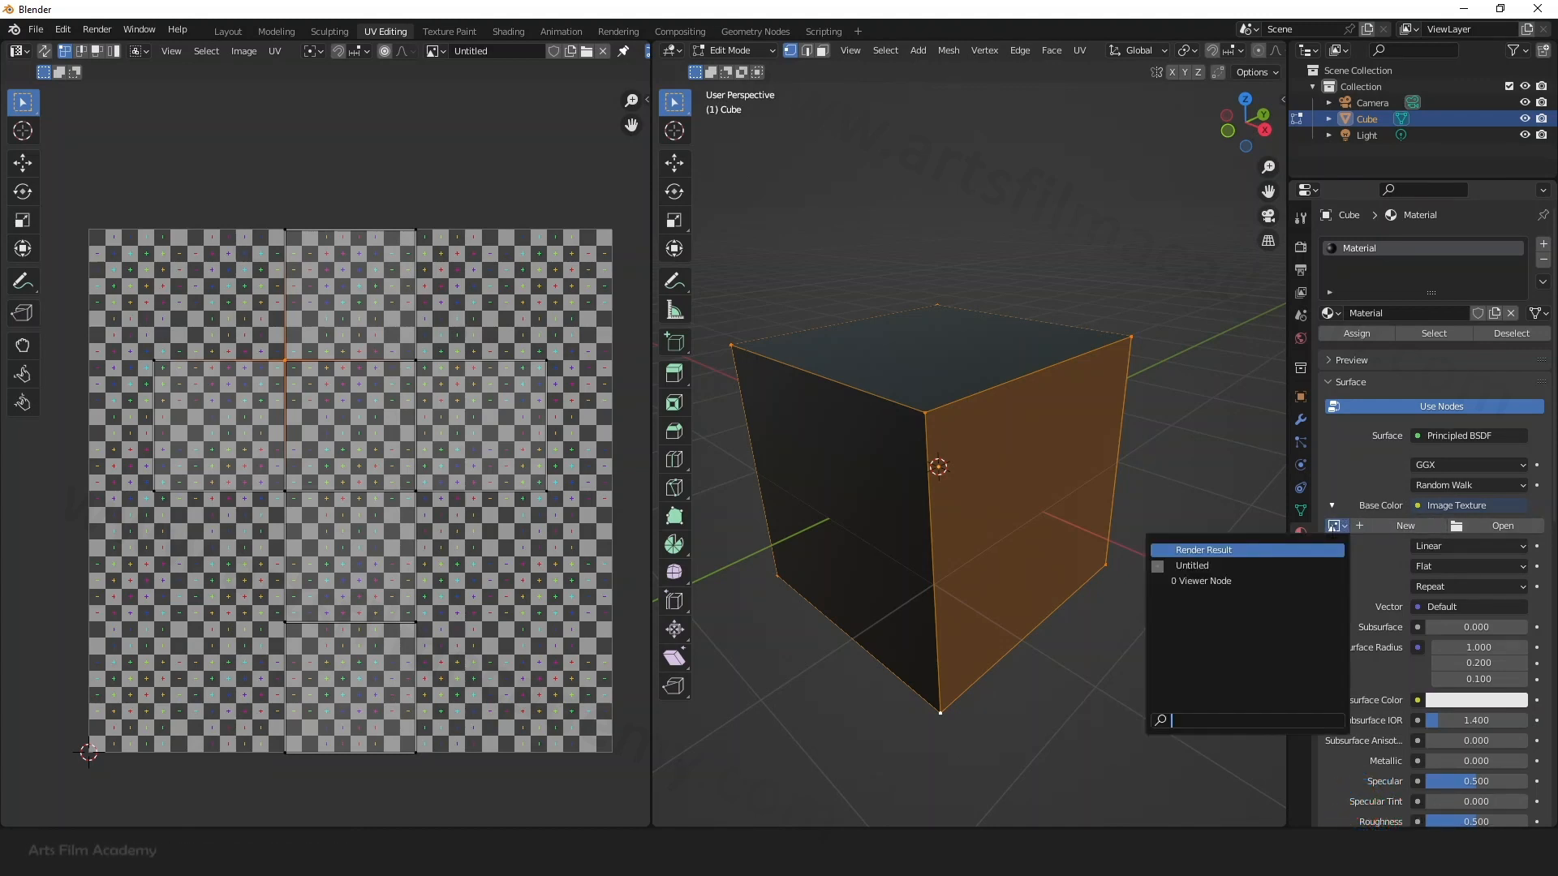
left_click(1185, 564)
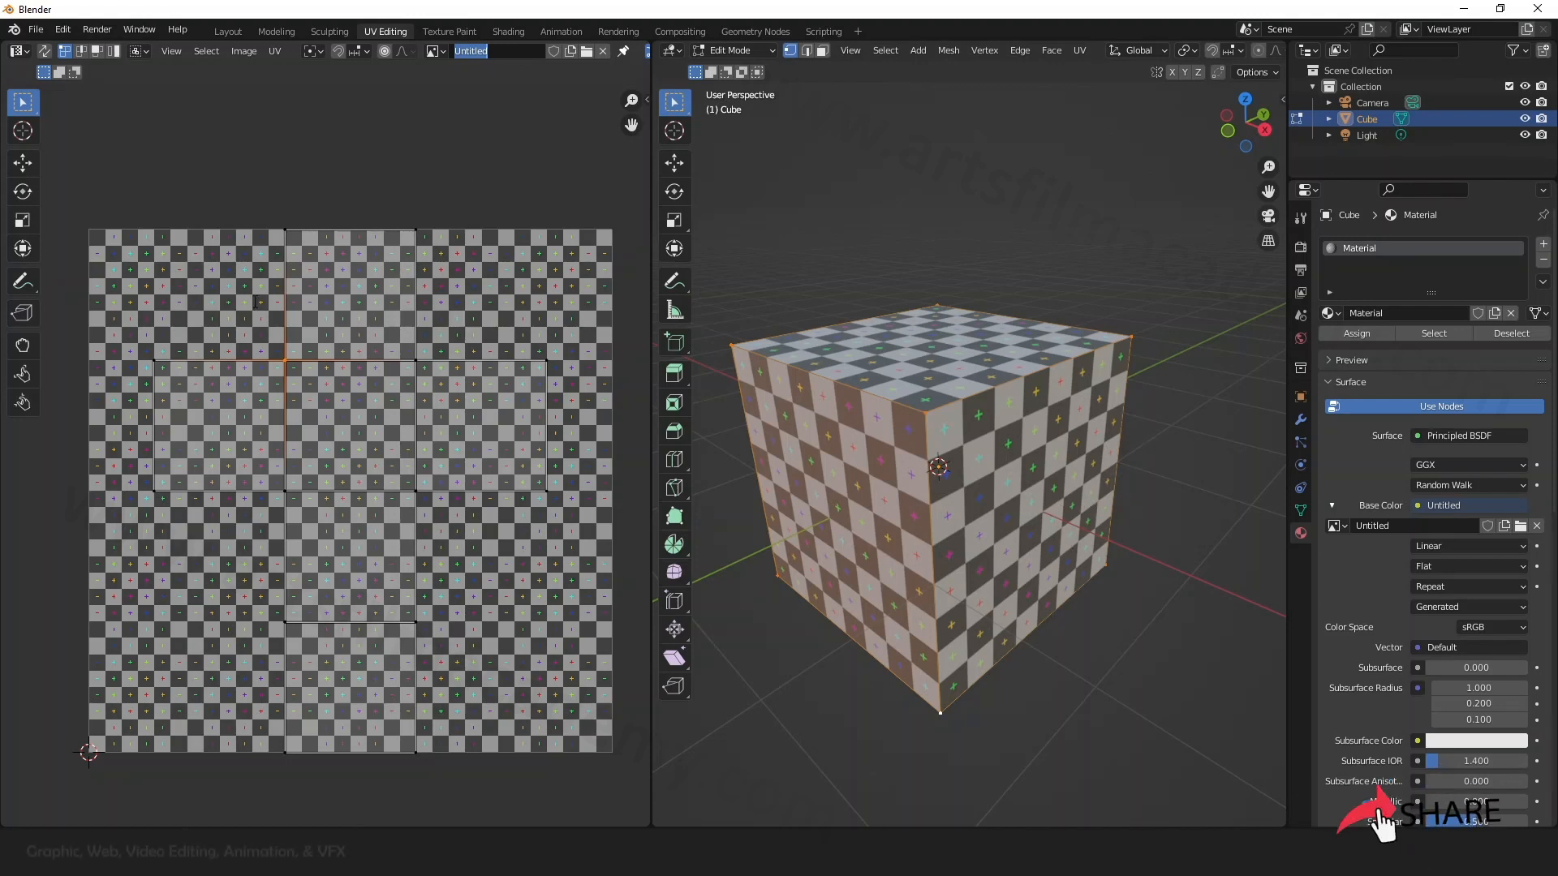
left_click(204, 323)
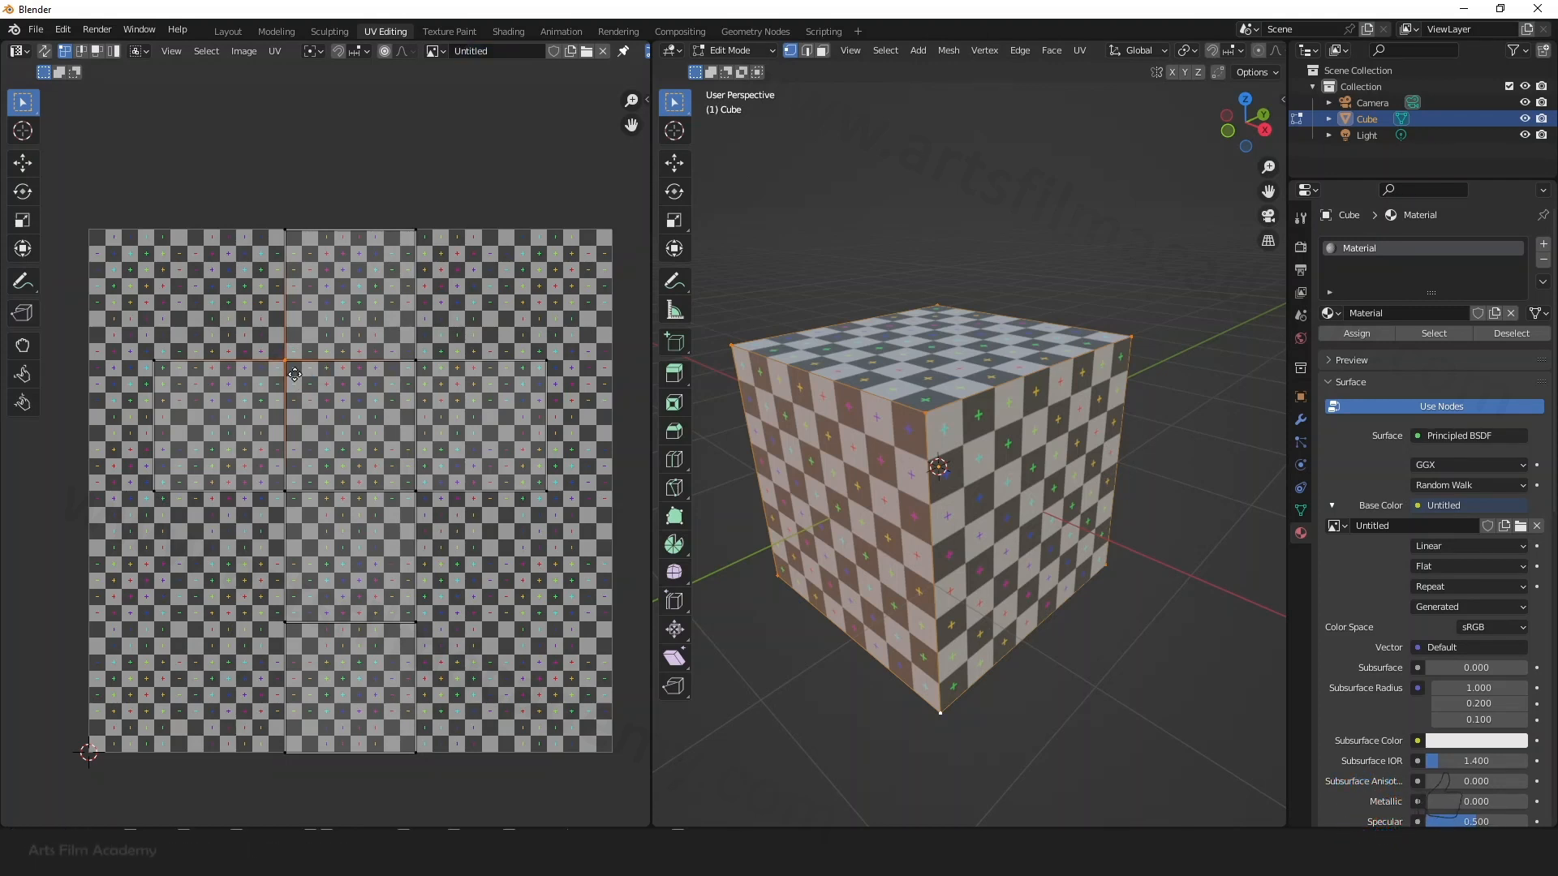
Step: Try moving the selected UV vertex toward the middle of the layout to preview how the cube's texture distorts
key("g")
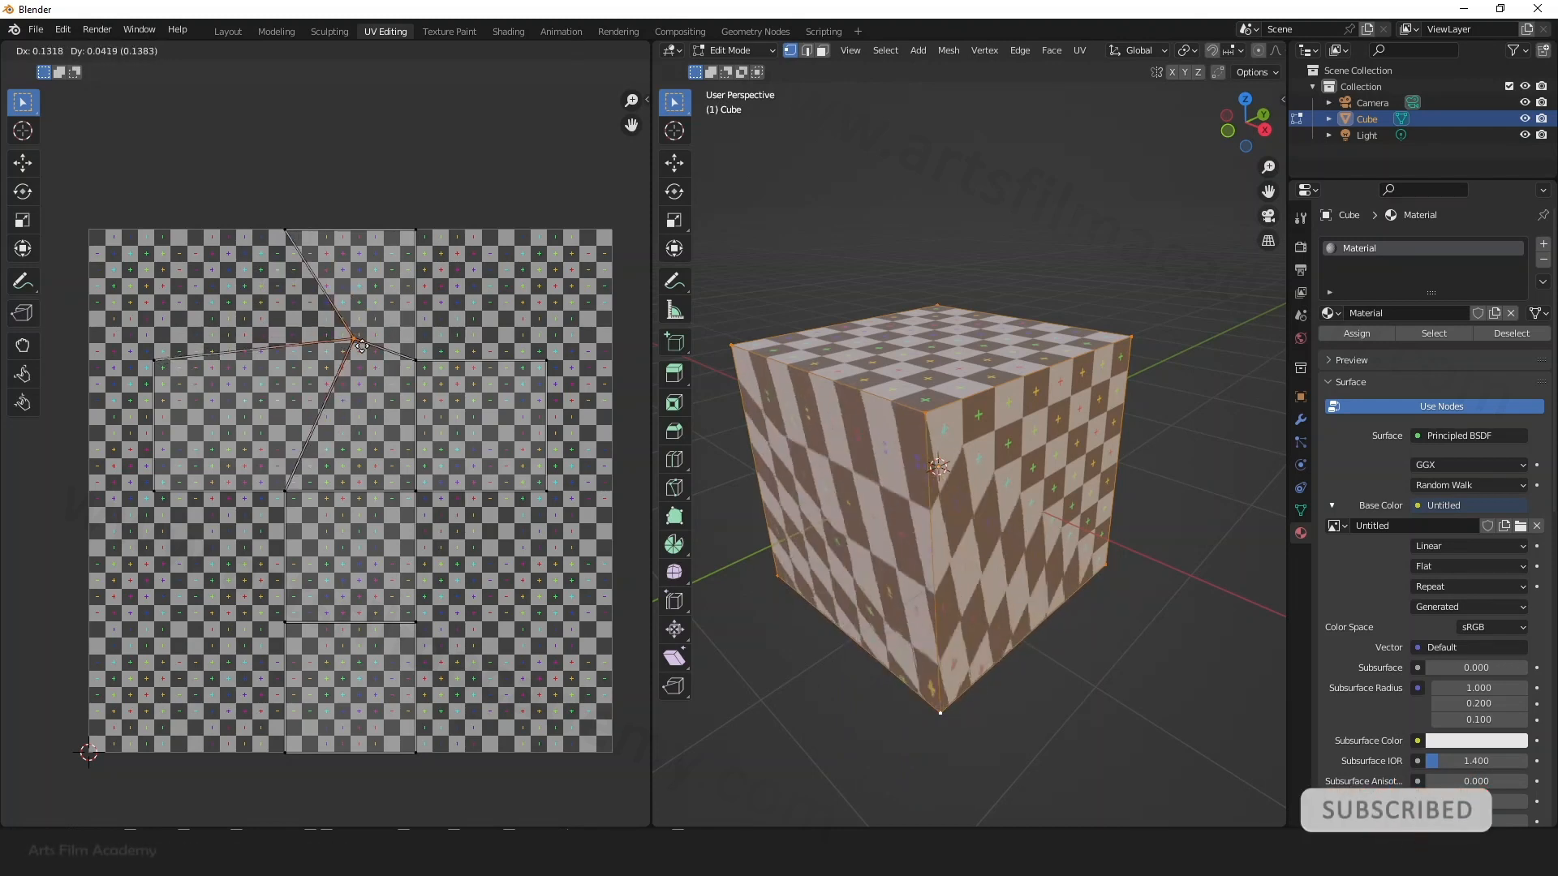
right_click(368, 347)
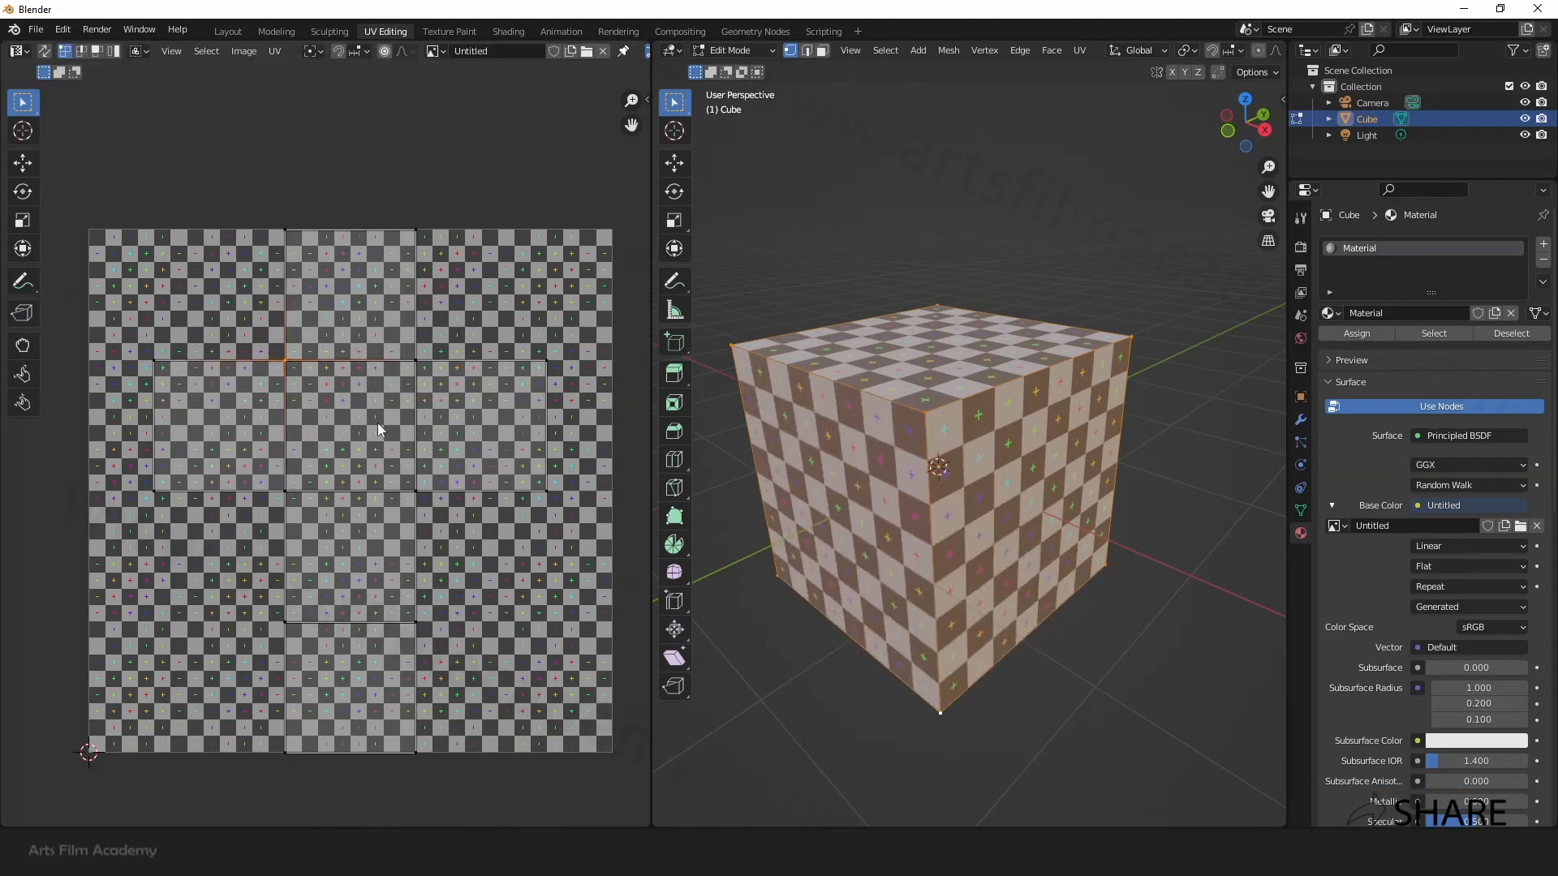
scroll(378, 368, "down", 2)
scroll(378, 369, "up", 2)
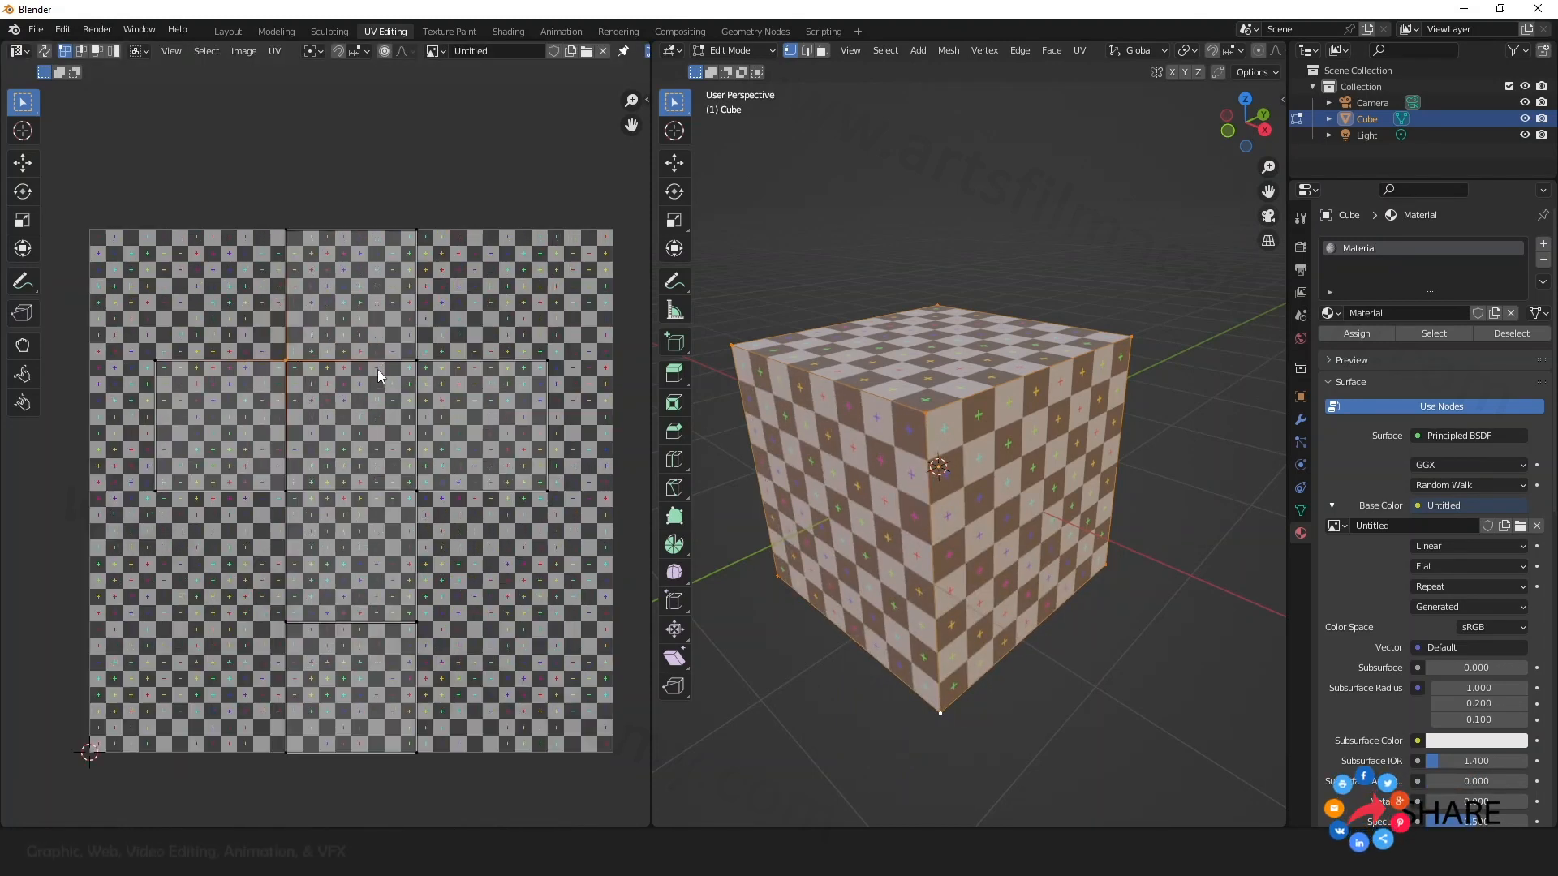
Step: Switch the cube to face selection and select its top and side faces in turn to examine their matching UV faces
middle_click_drag(1190, 448, 1123, 522)
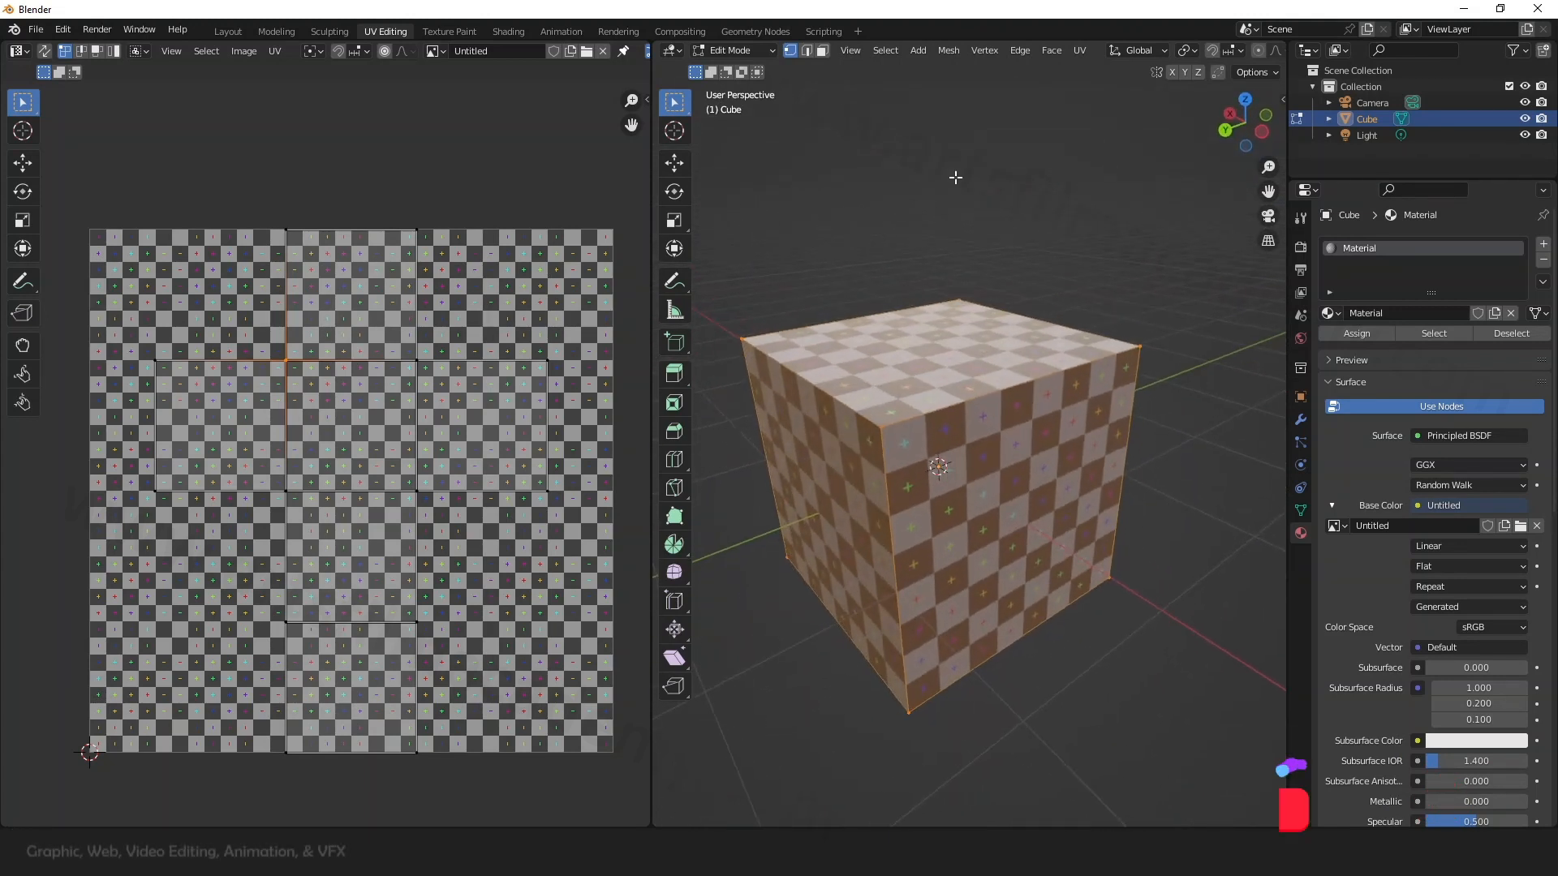
left_click(823, 50)
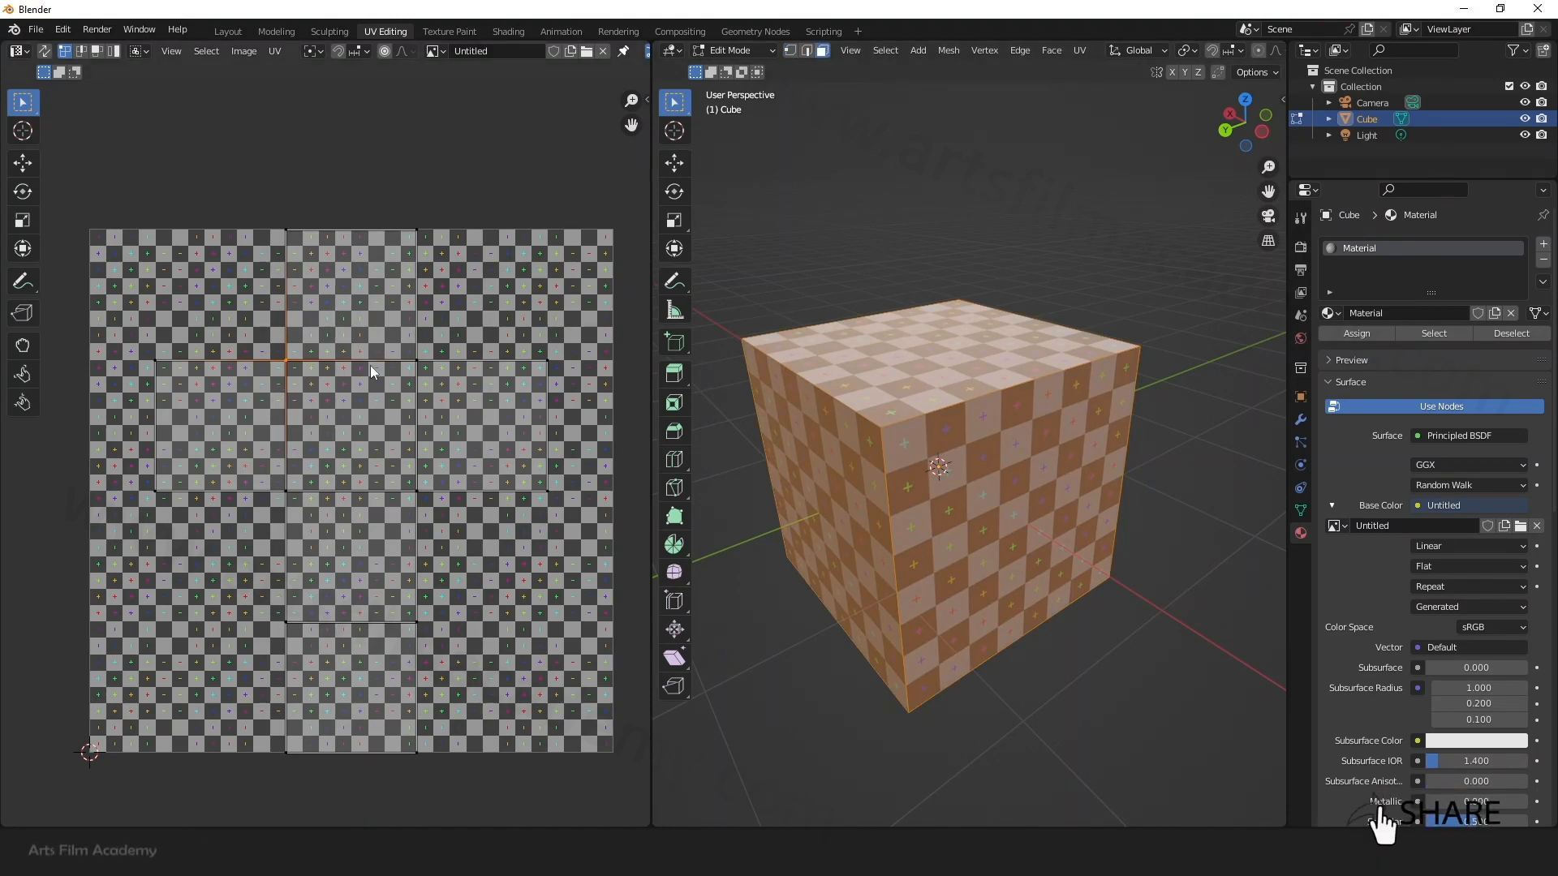
left_click(891, 352)
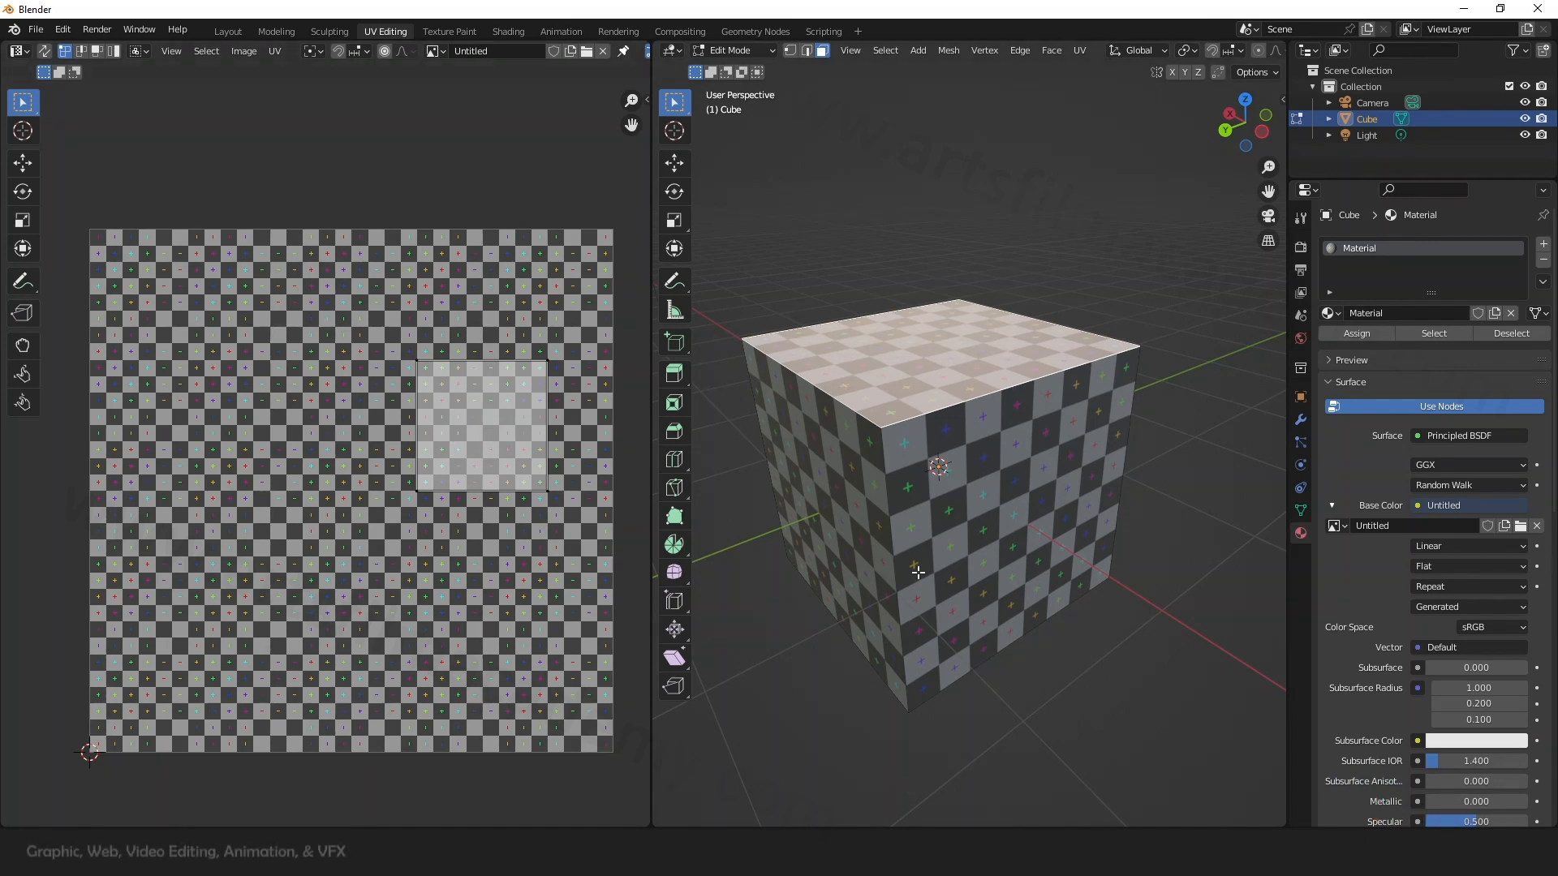
left_click(996, 535)
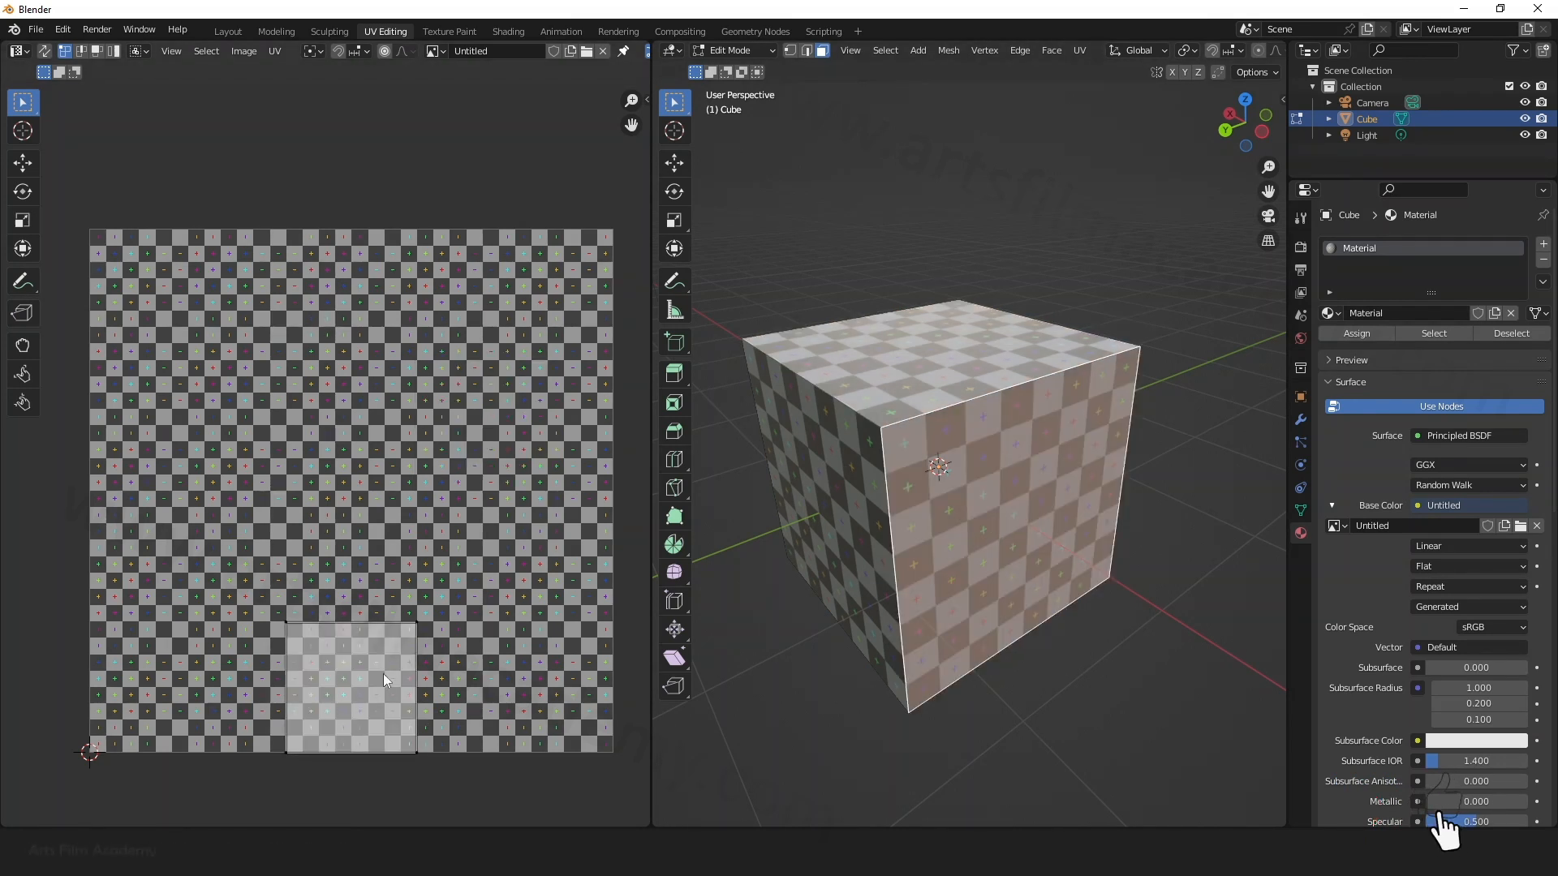
middle_click_drag(945, 590, 976, 594)
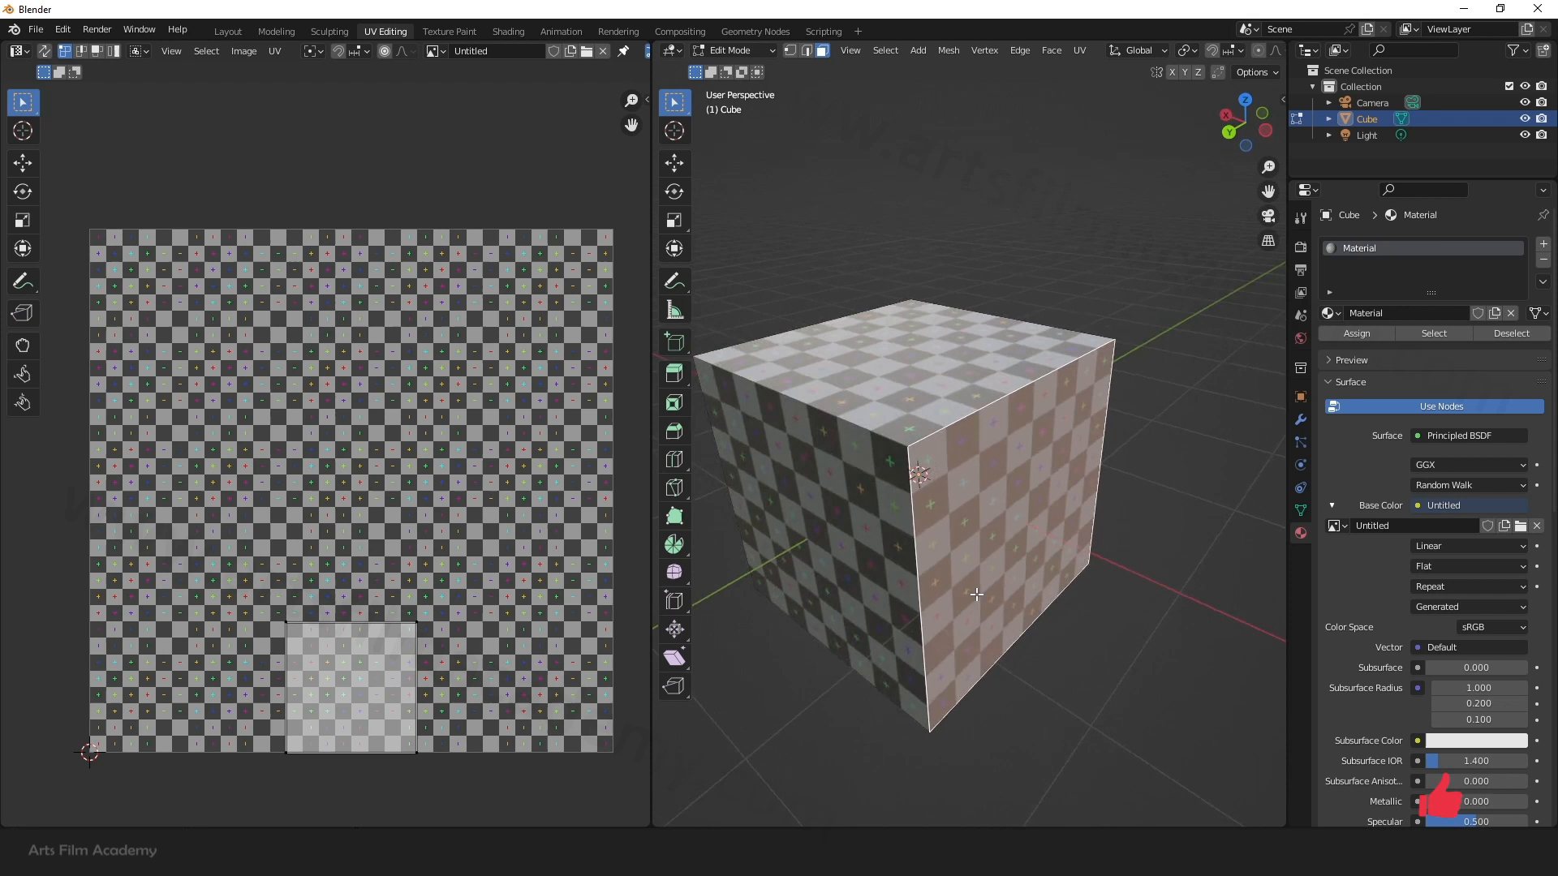
left_click(1127, 650)
left_click(978, 399)
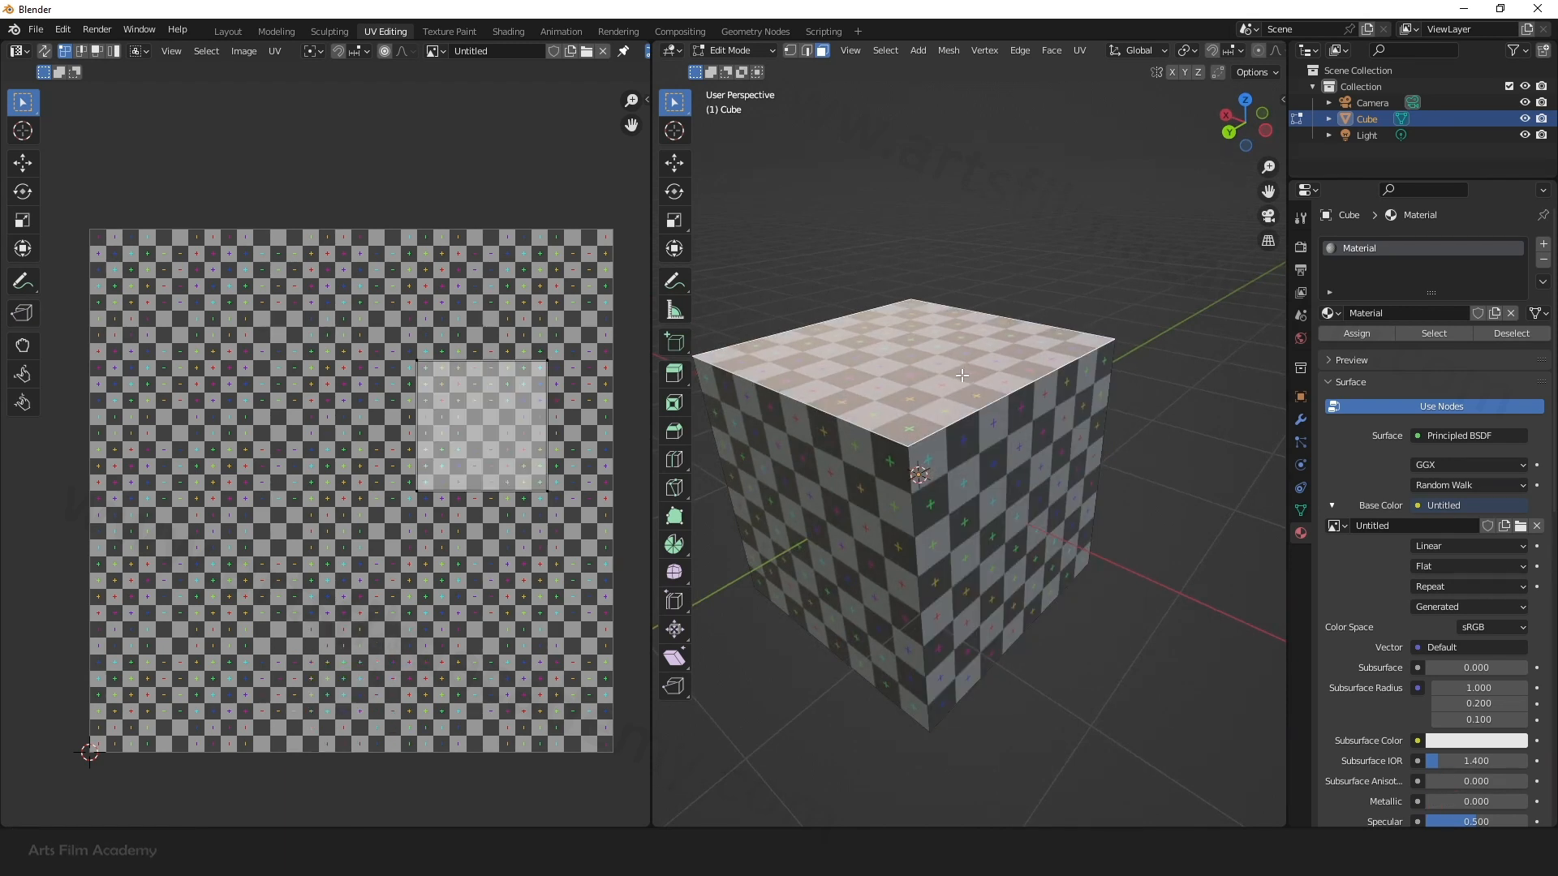
left_click(1041, 510)
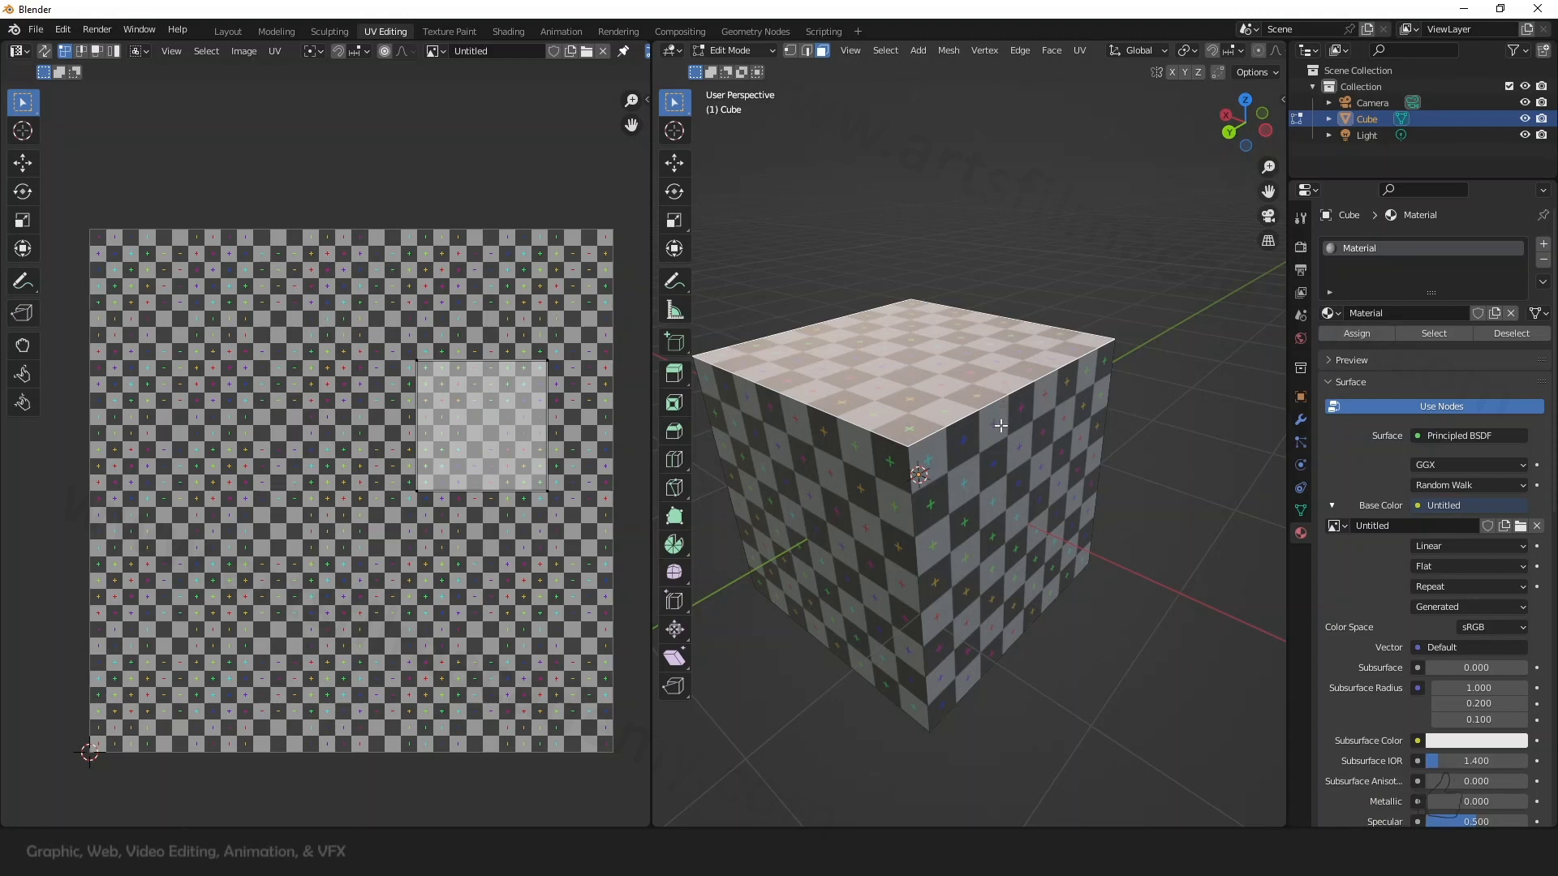
Step: Alternate between the cube's top and adjacent side face to compare each one's matching square on the UV texture
middle_click_drag(991, 461, 856, 415)
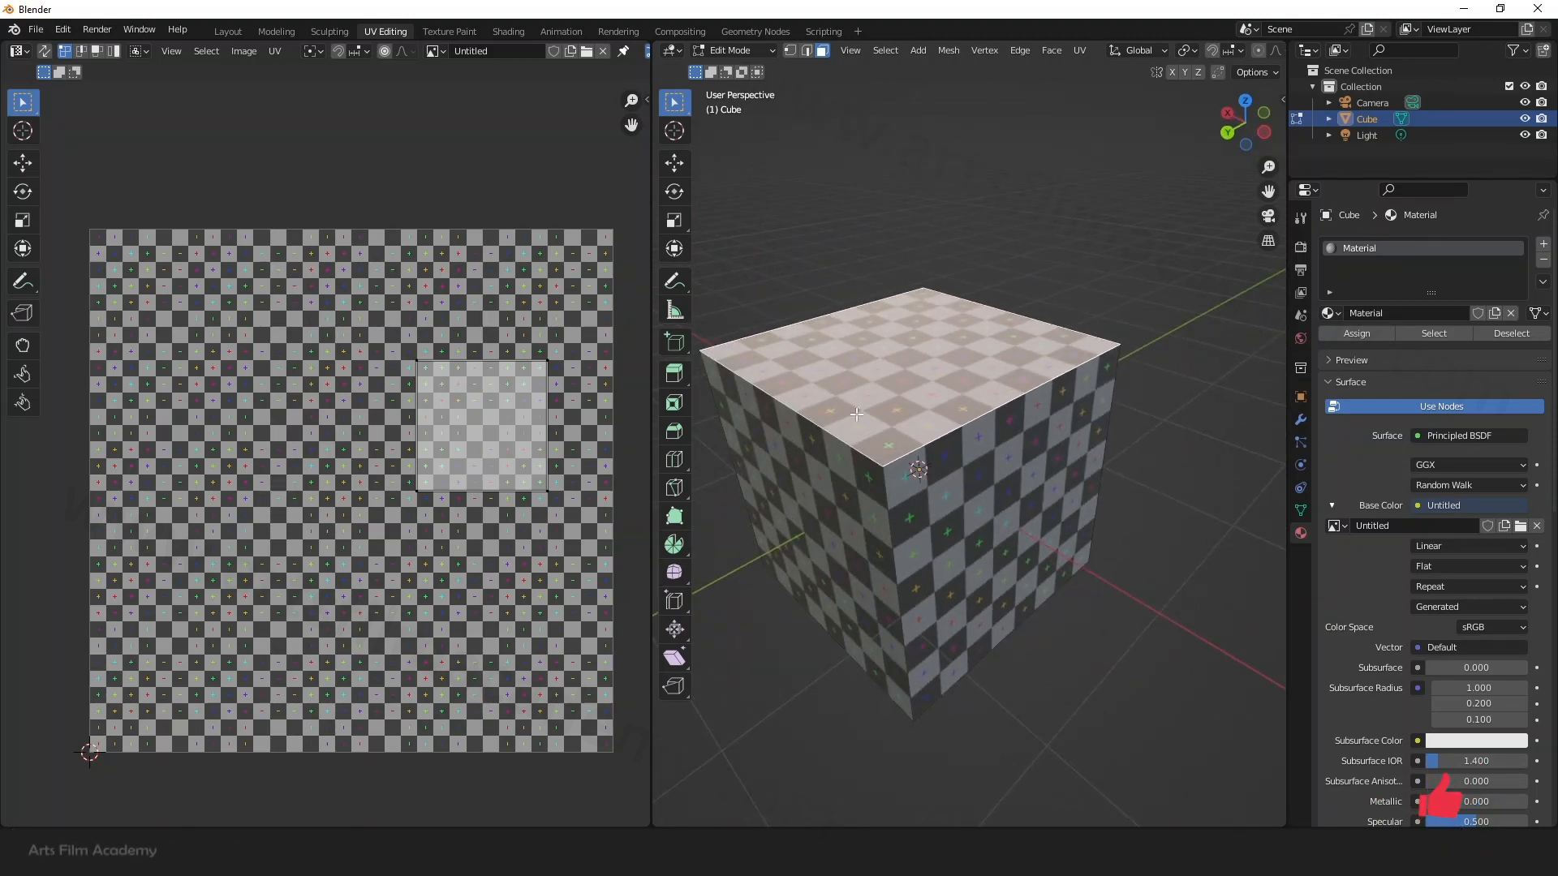
middle_click_drag(962, 409, 982, 455)
left_click(982, 455)
left_click(933, 385)
left_click(976, 497)
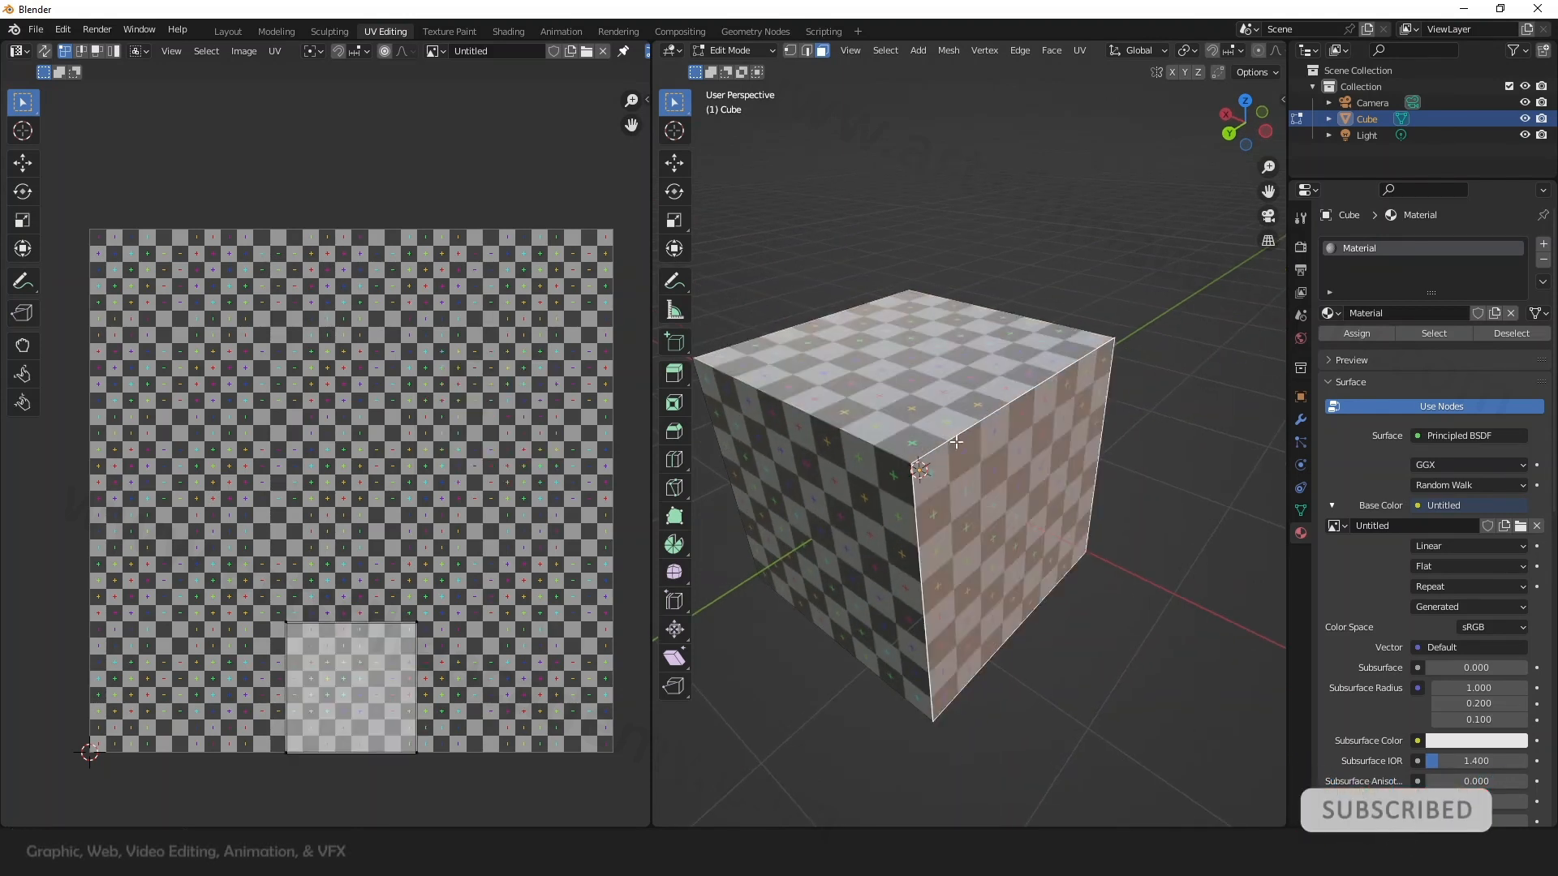
left_click(917, 365)
left_click(975, 490)
left_click(969, 413)
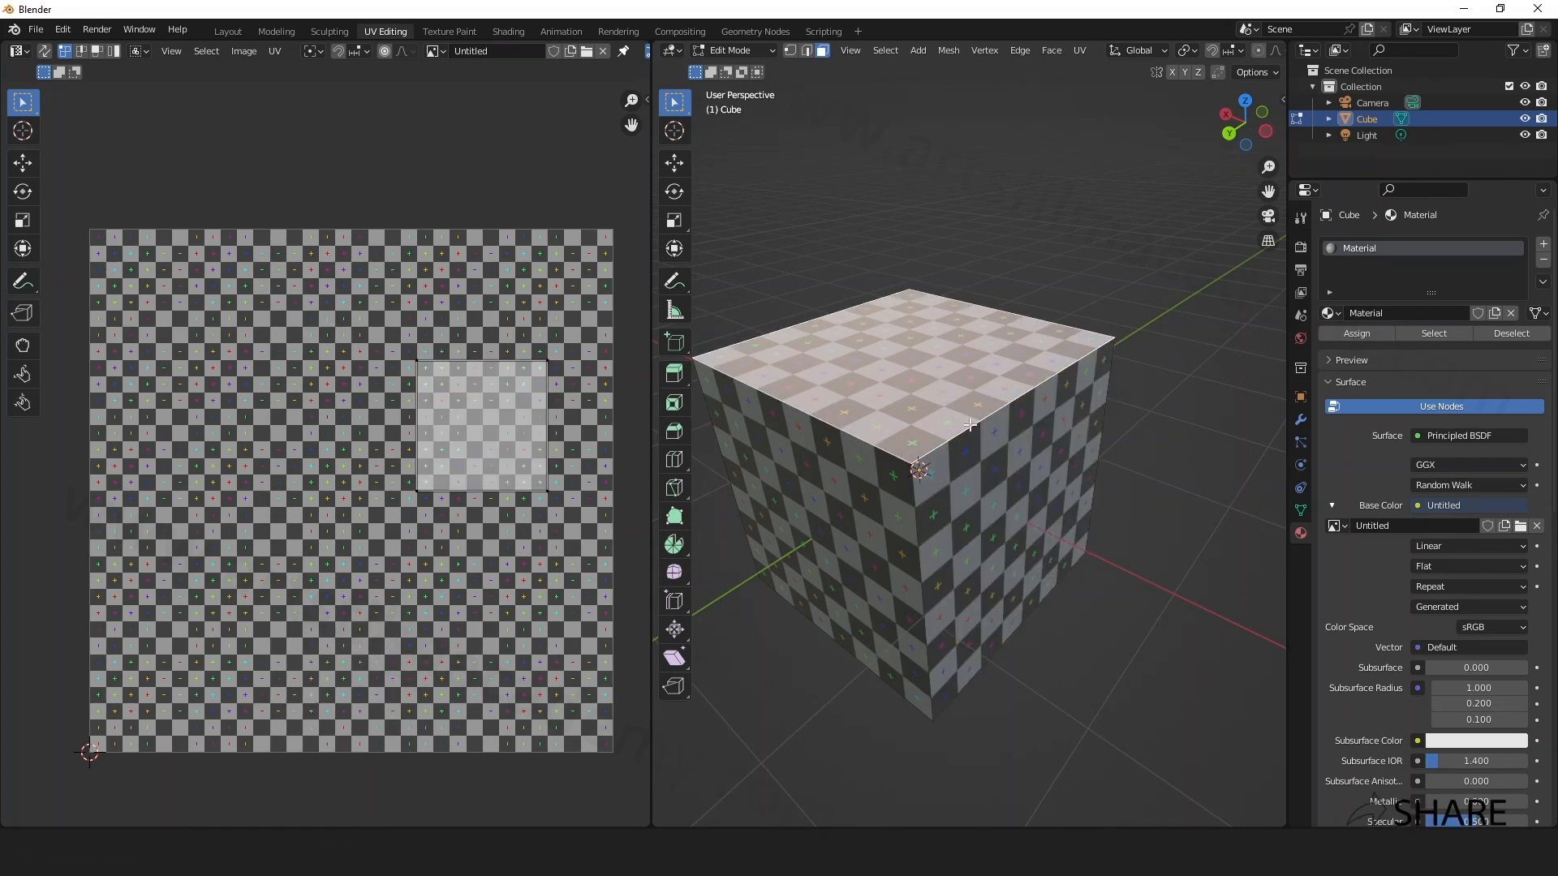
left_click(974, 458)
left_click(937, 384)
left_click(981, 473)
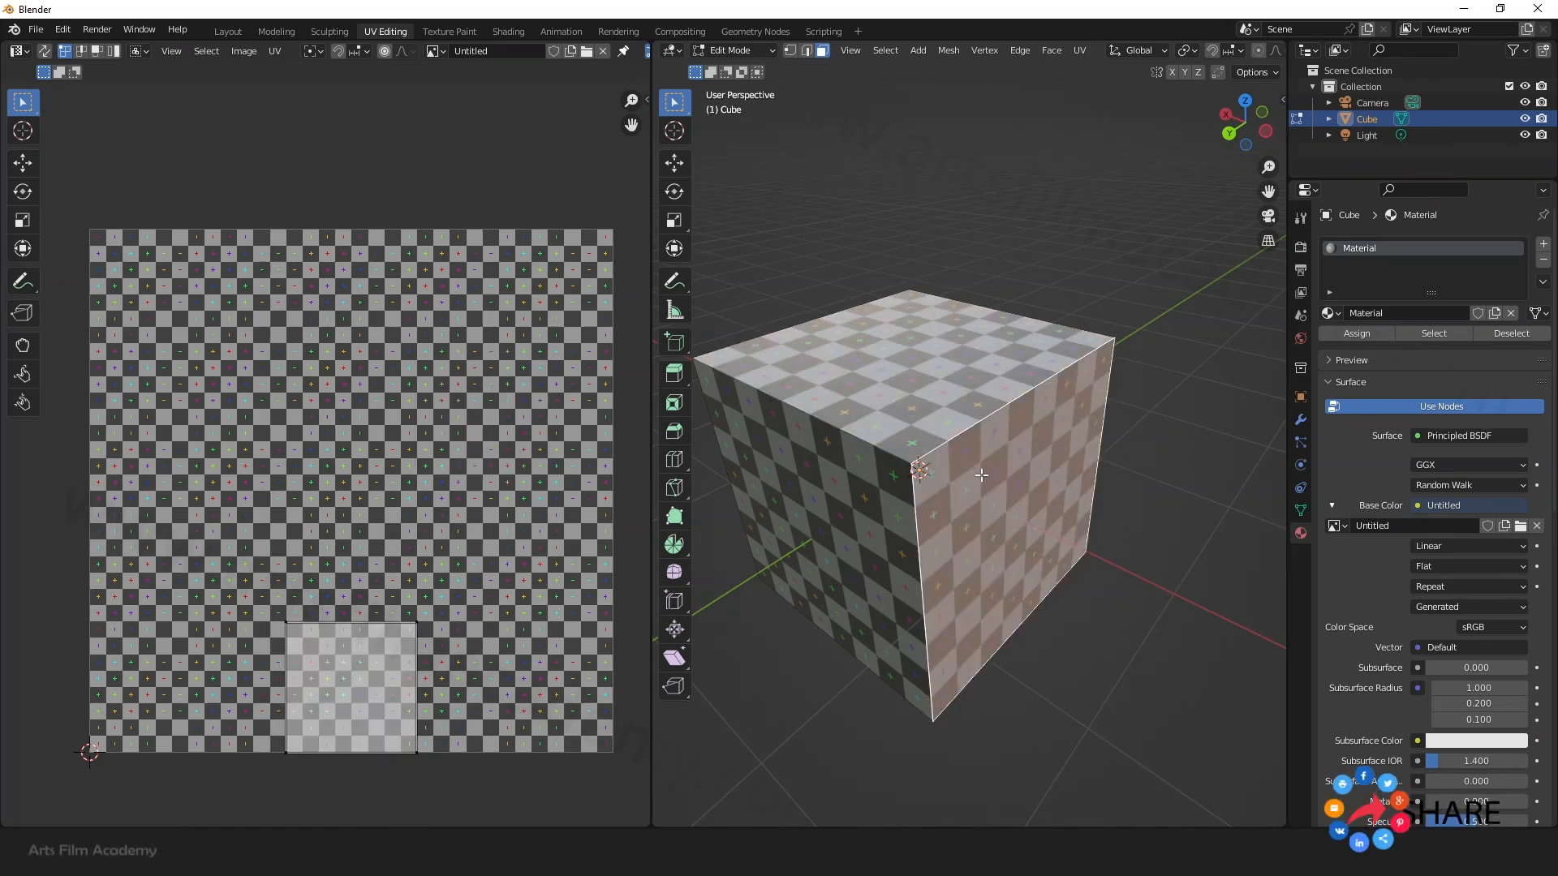
middle_click_drag(1111, 406, 955, 463)
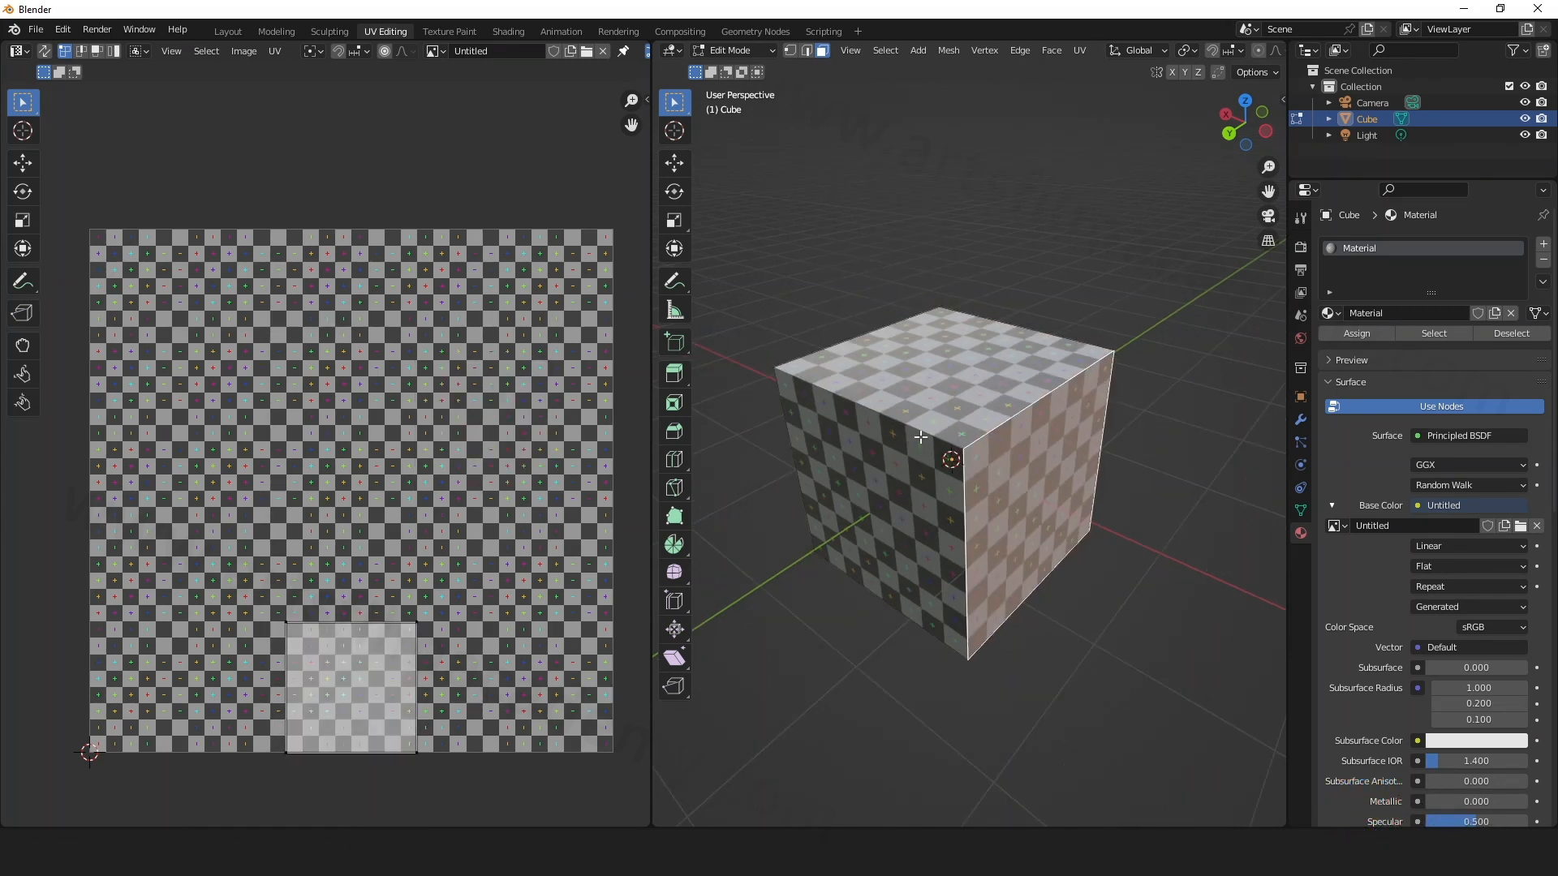
scroll(950, 458, "up", 2)
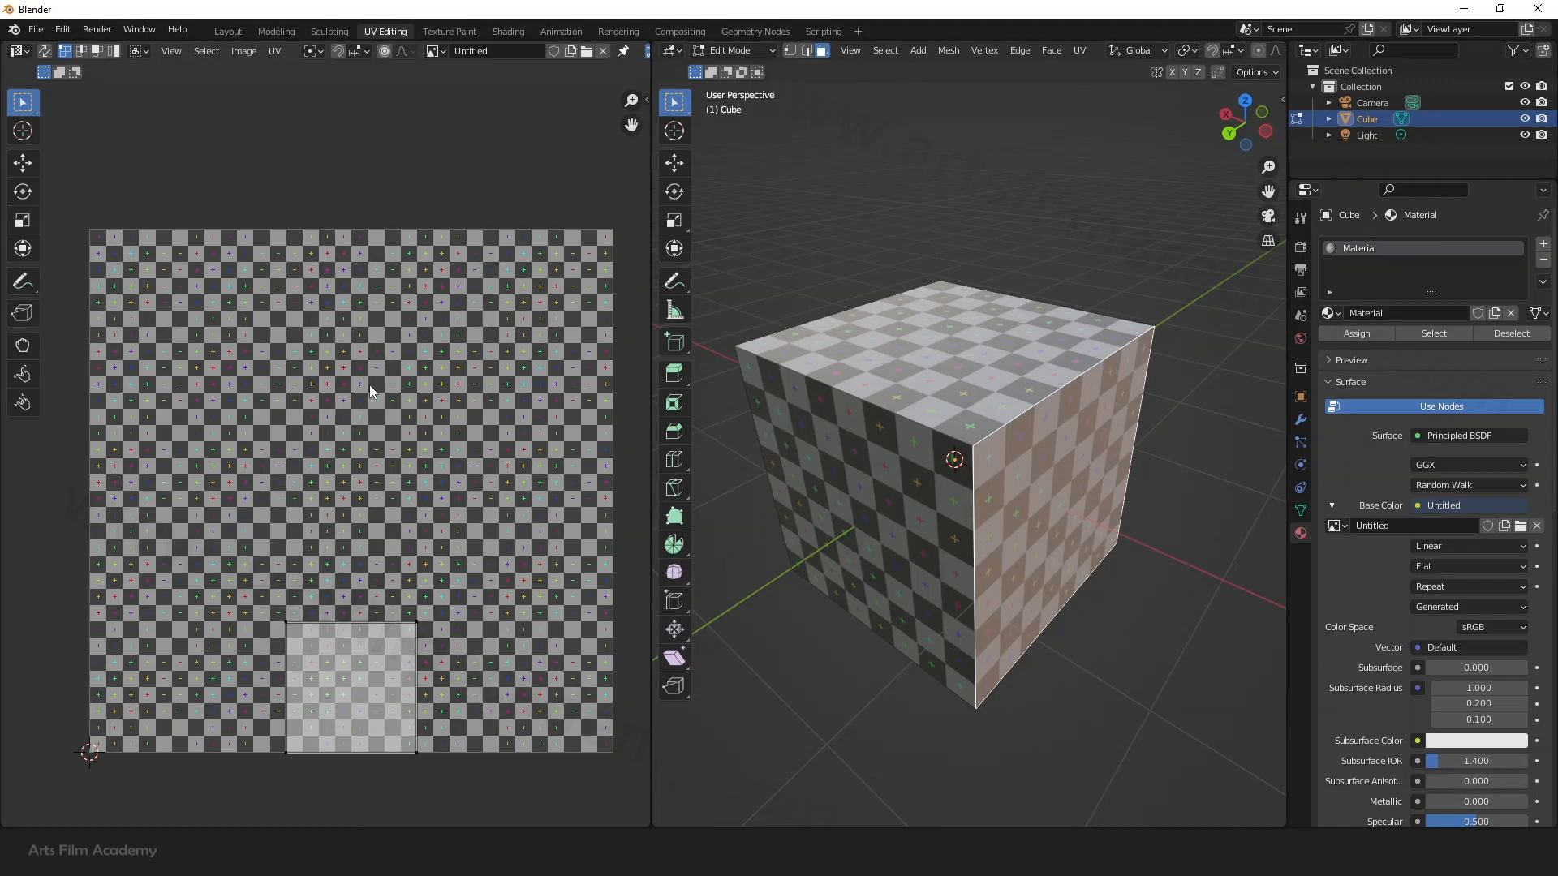
Step: Unlink the "Untitled" image from the UV editor so the UV layout is shown on the plain grid
left_click(605, 51)
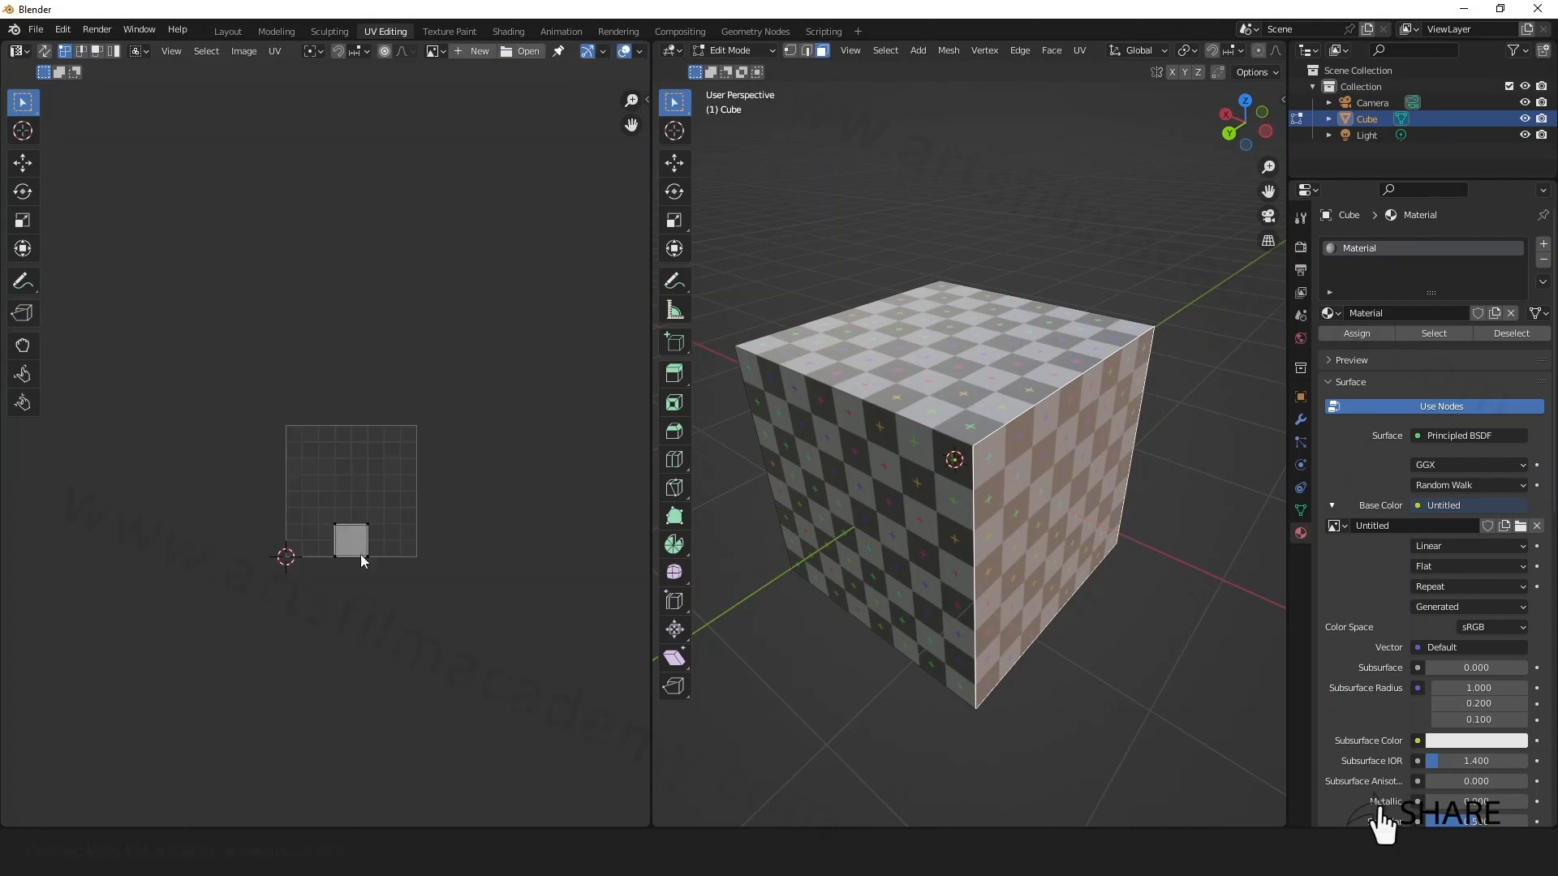
scroll(357, 524, "up", 4)
scroll(382, 375, "down", 1)
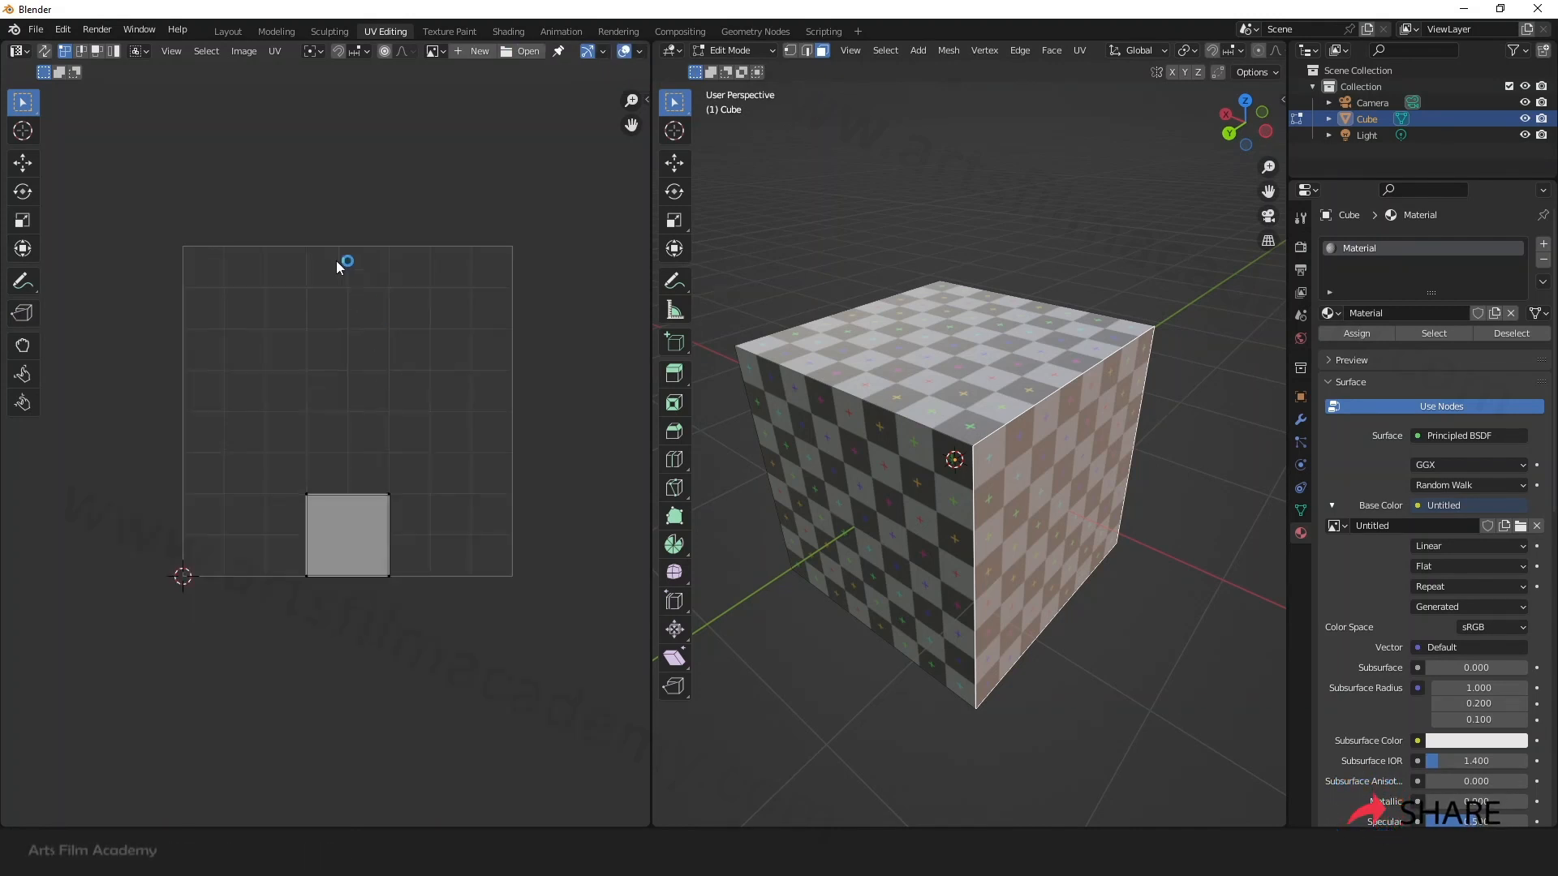
scroll(339, 258, "up", 2)
scroll(361, 381, "down", 1)
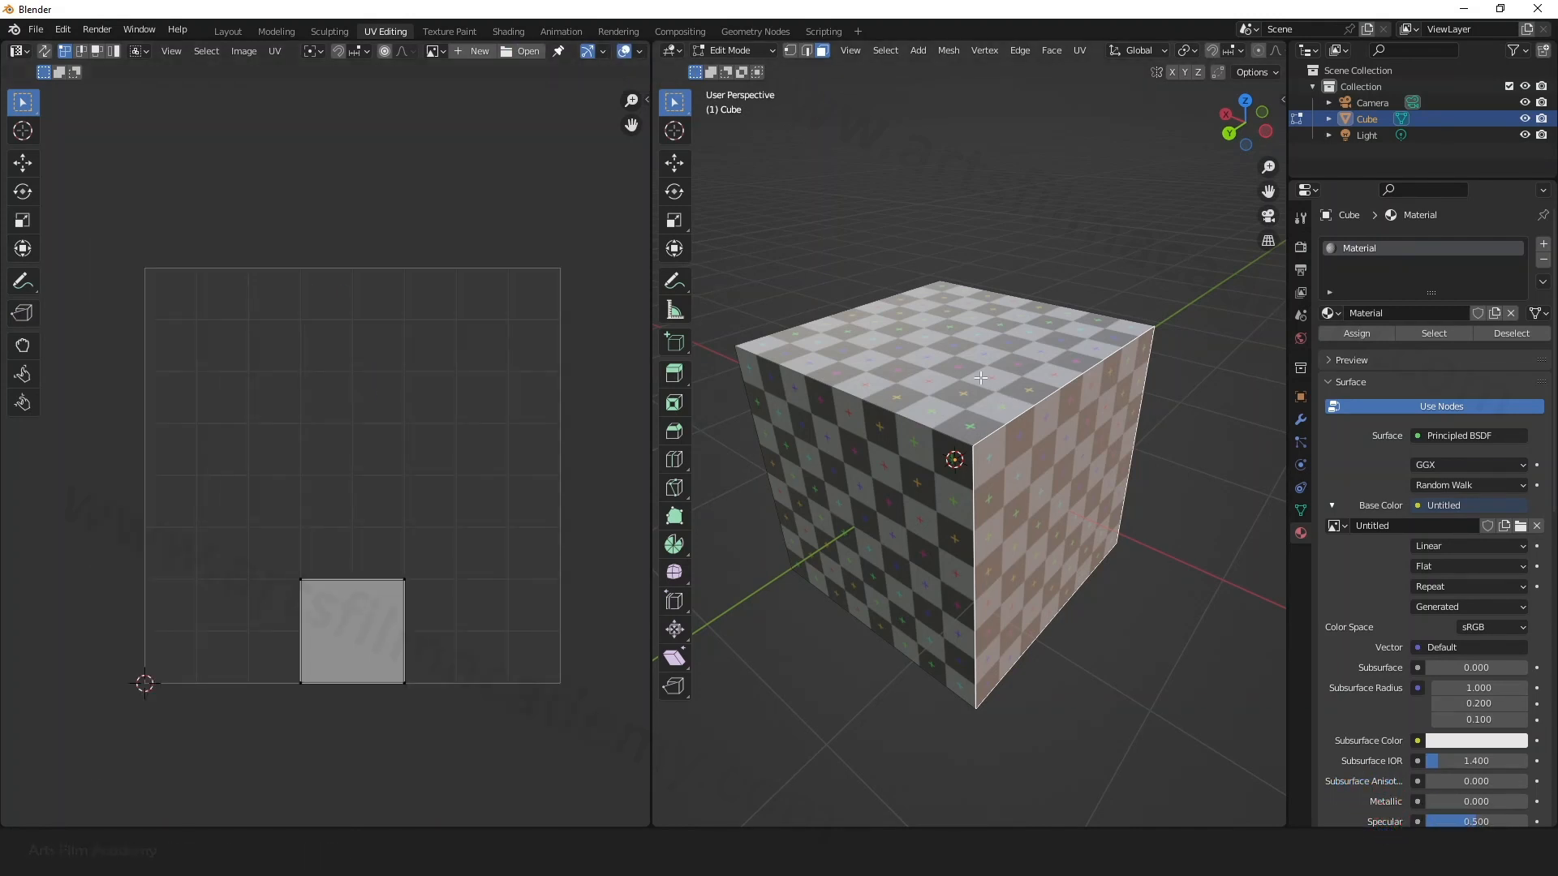
Step: Select the cube's side and top faces in turn to examine their matching squares on the plain UV grid
left_click(1059, 521)
key("ctrl+z")
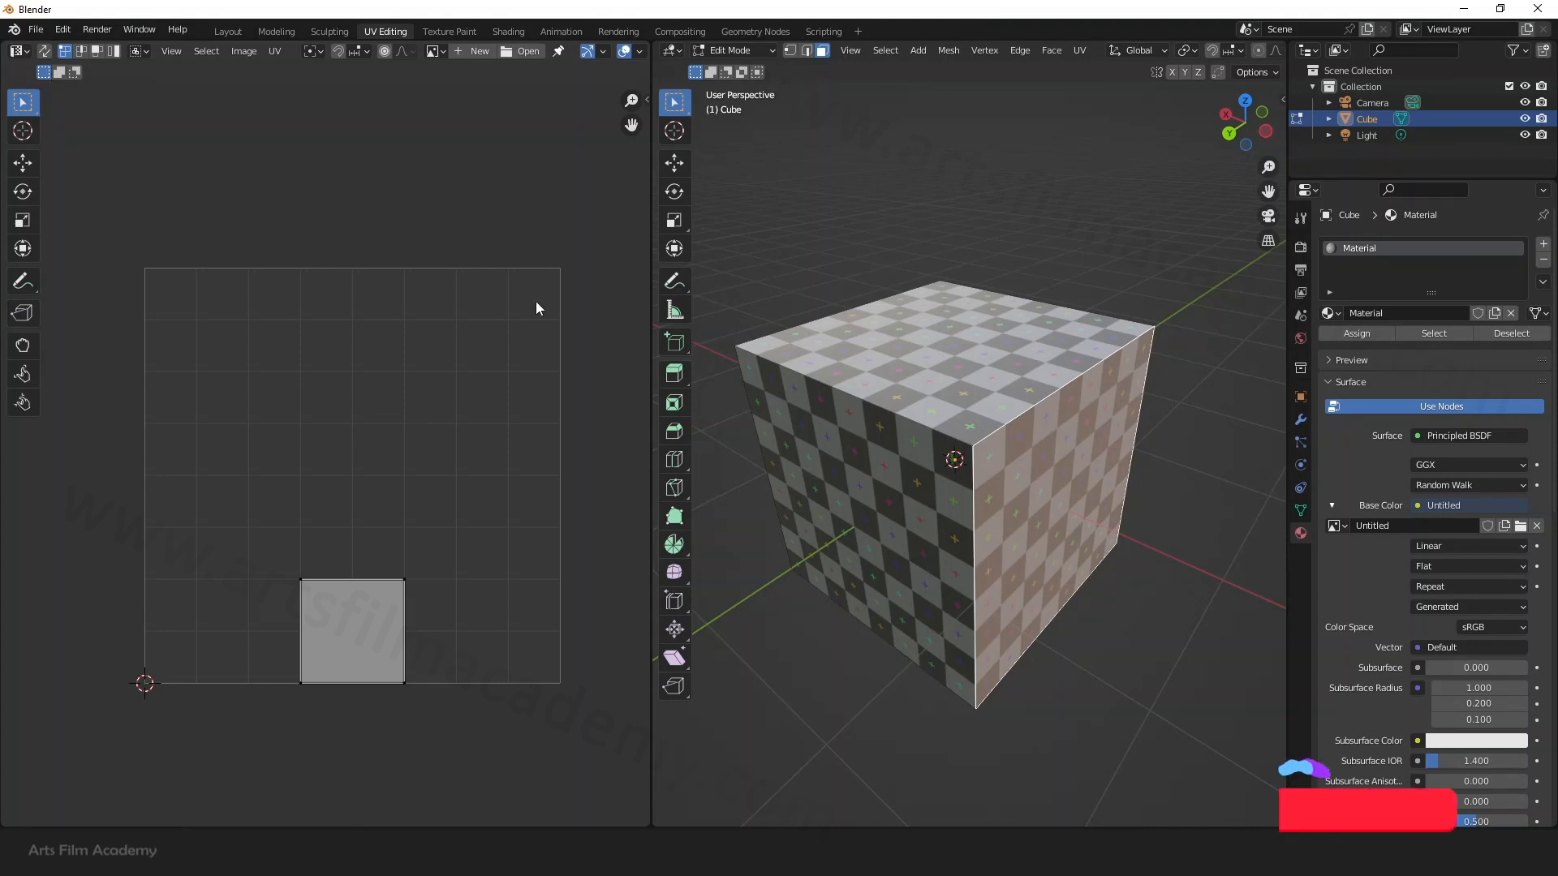
left_click(997, 371)
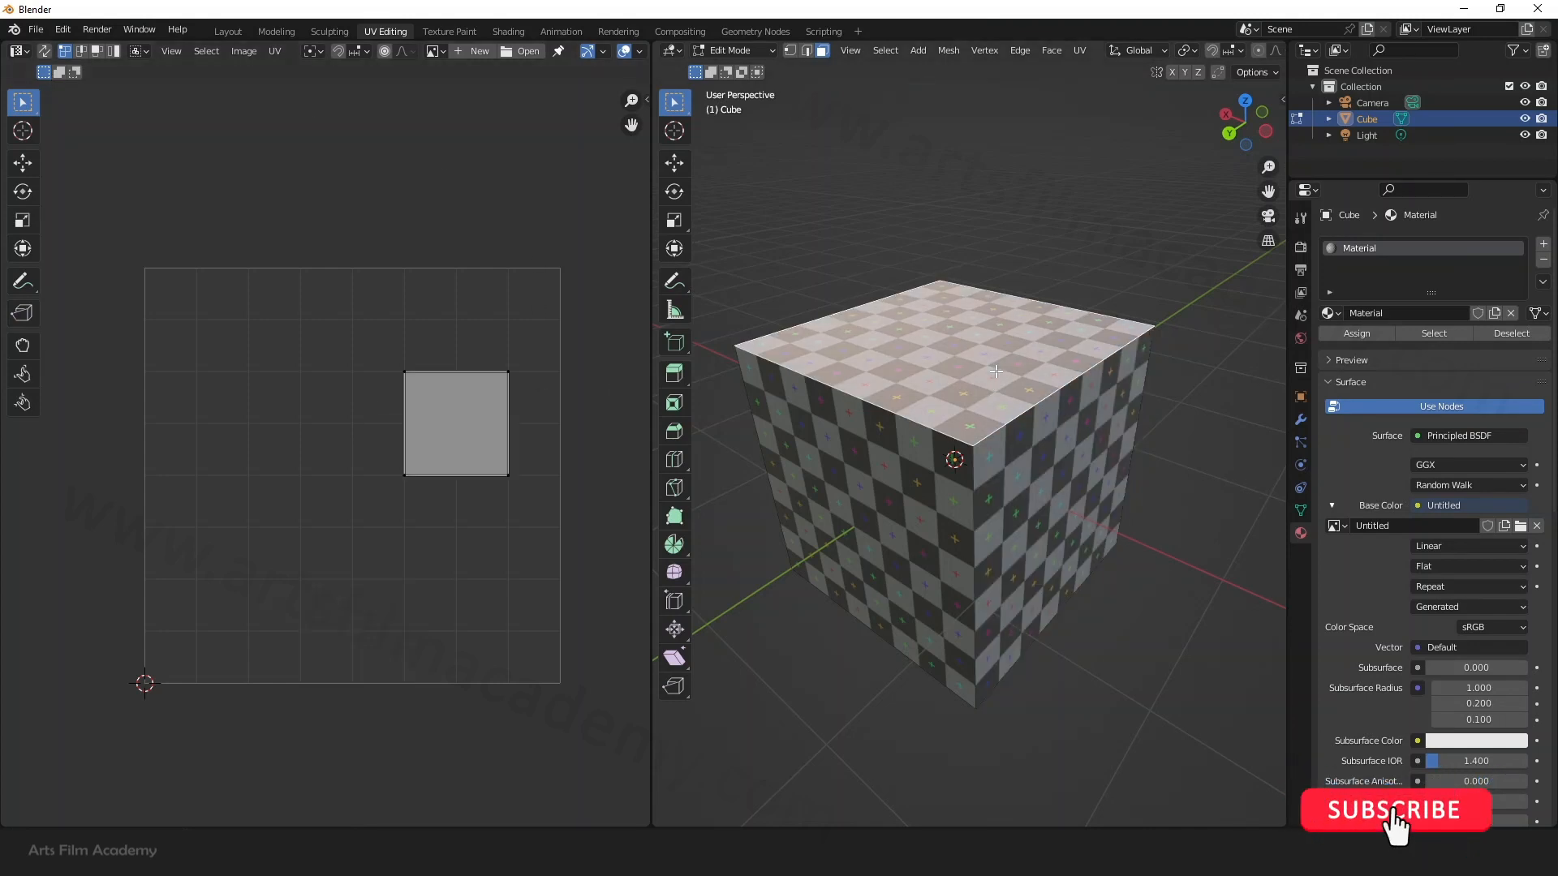
left_click(1060, 521)
left_click(979, 382)
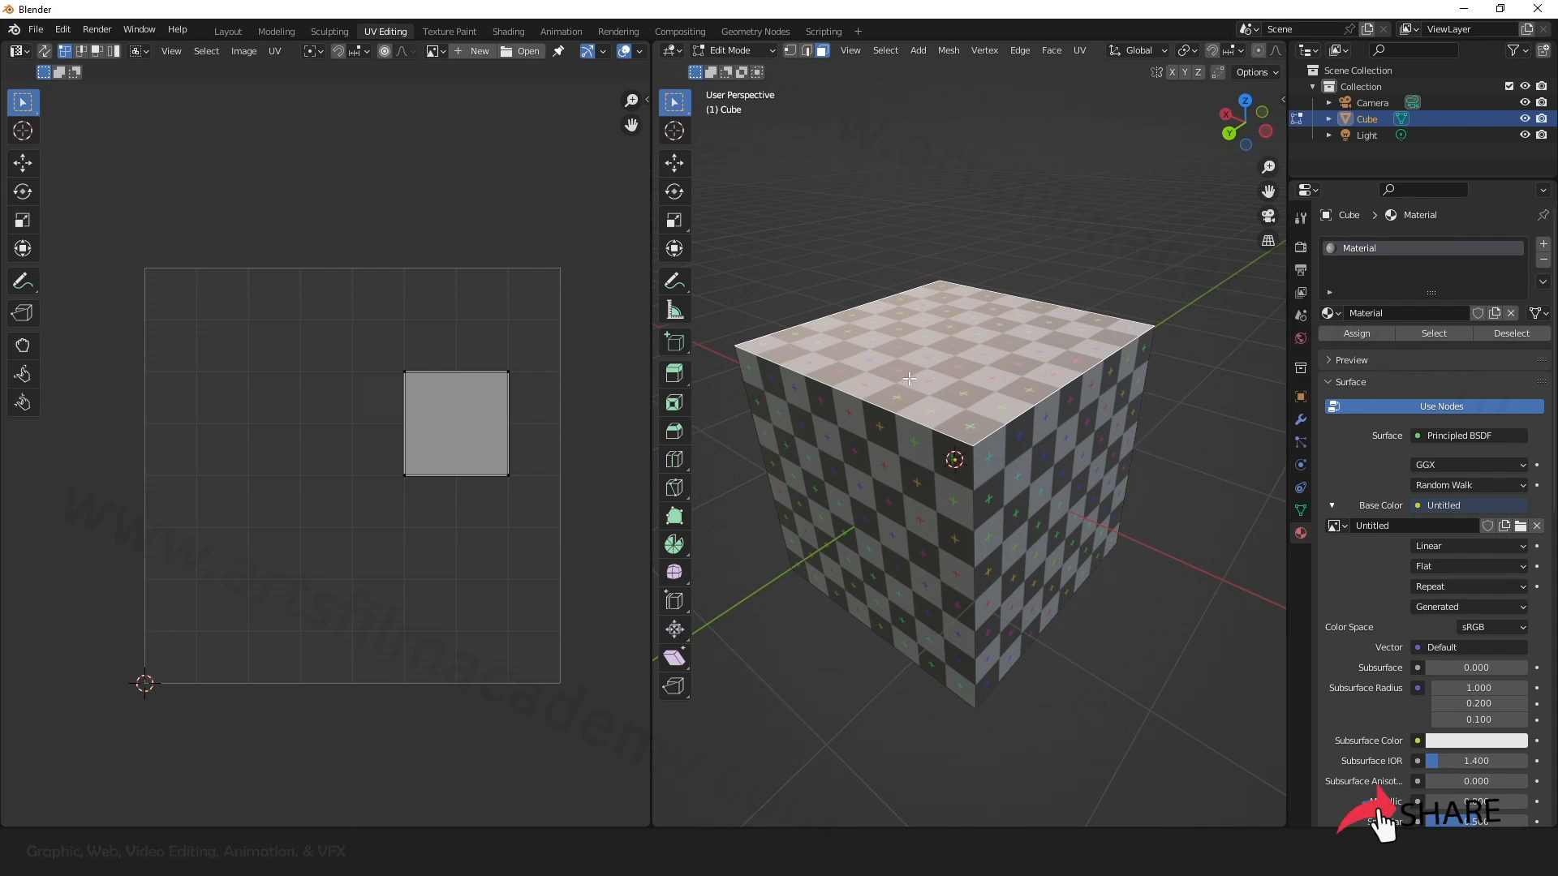
Step: Select all of the cube's faces to show the full UV layout and activate the UV editor's Move tool
key("a")
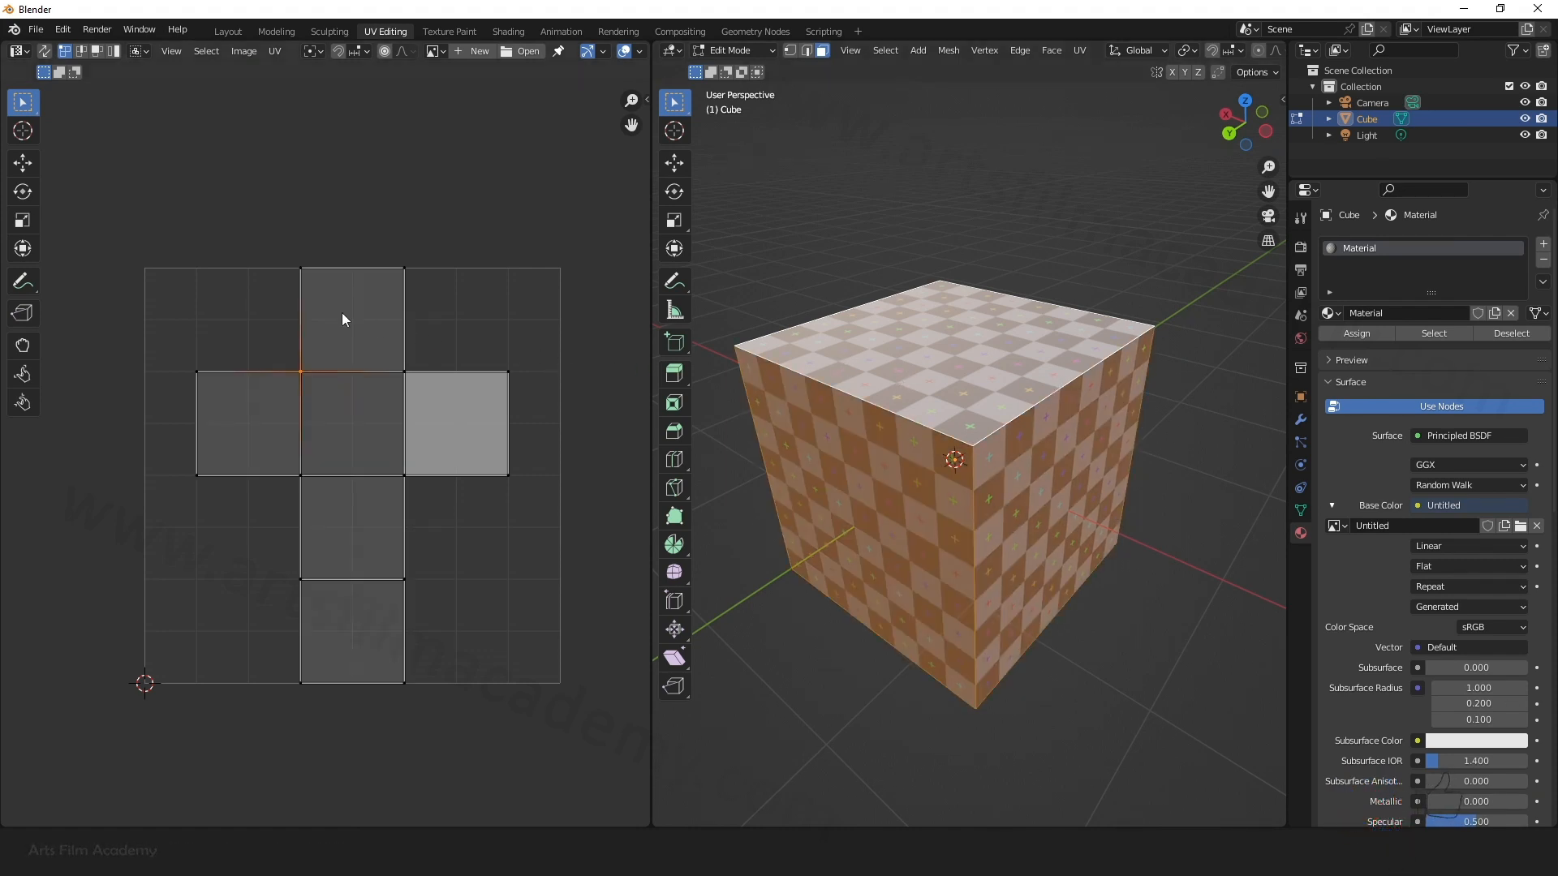
middle_click_drag(470, 348, 445, 323)
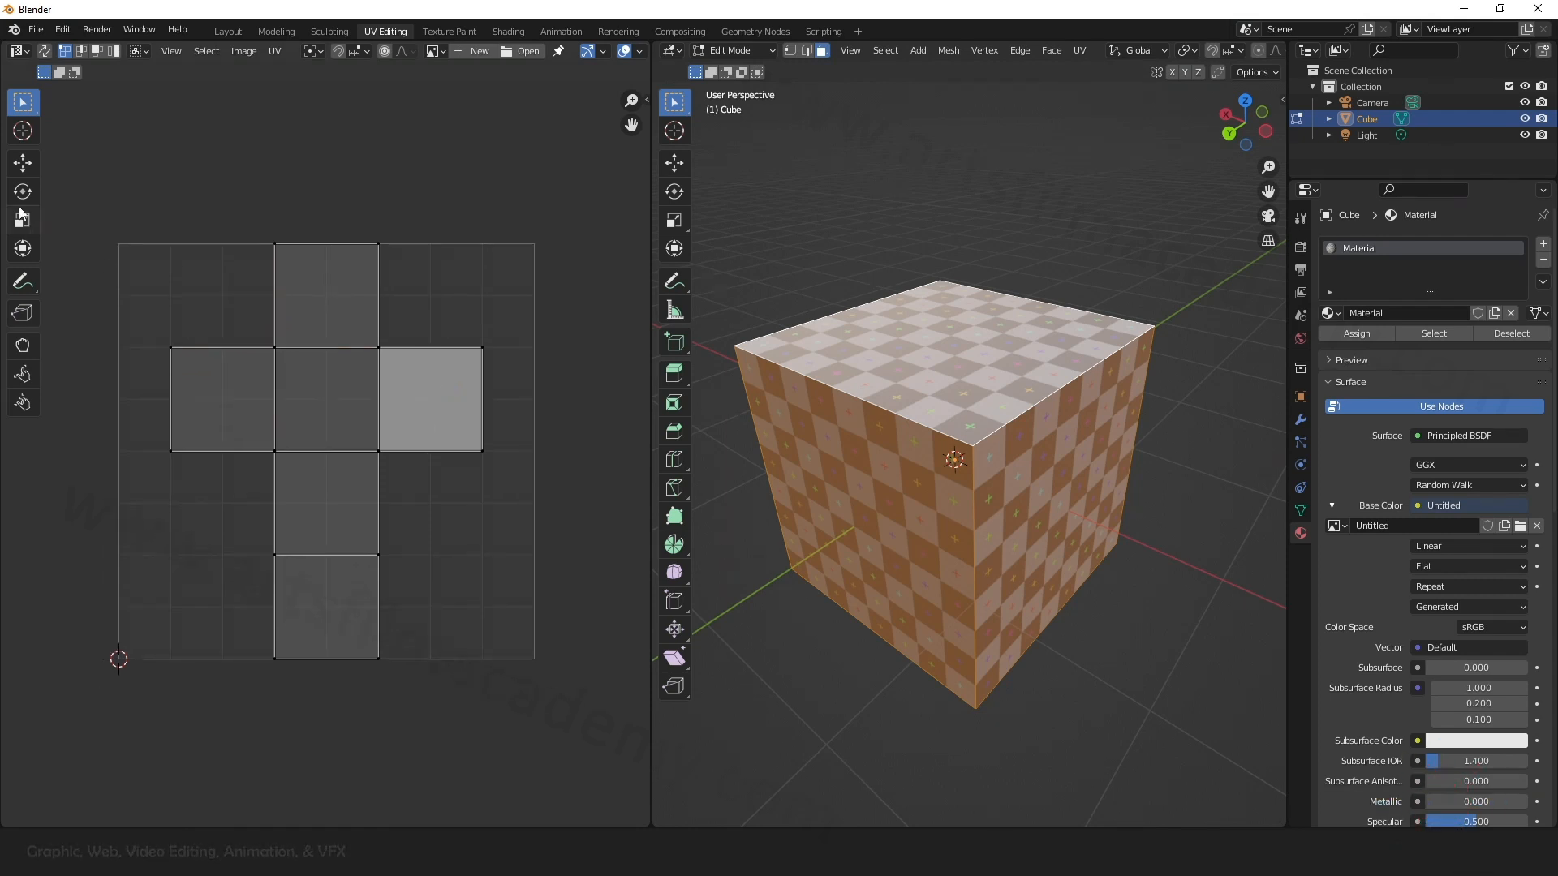
left_click(23, 163)
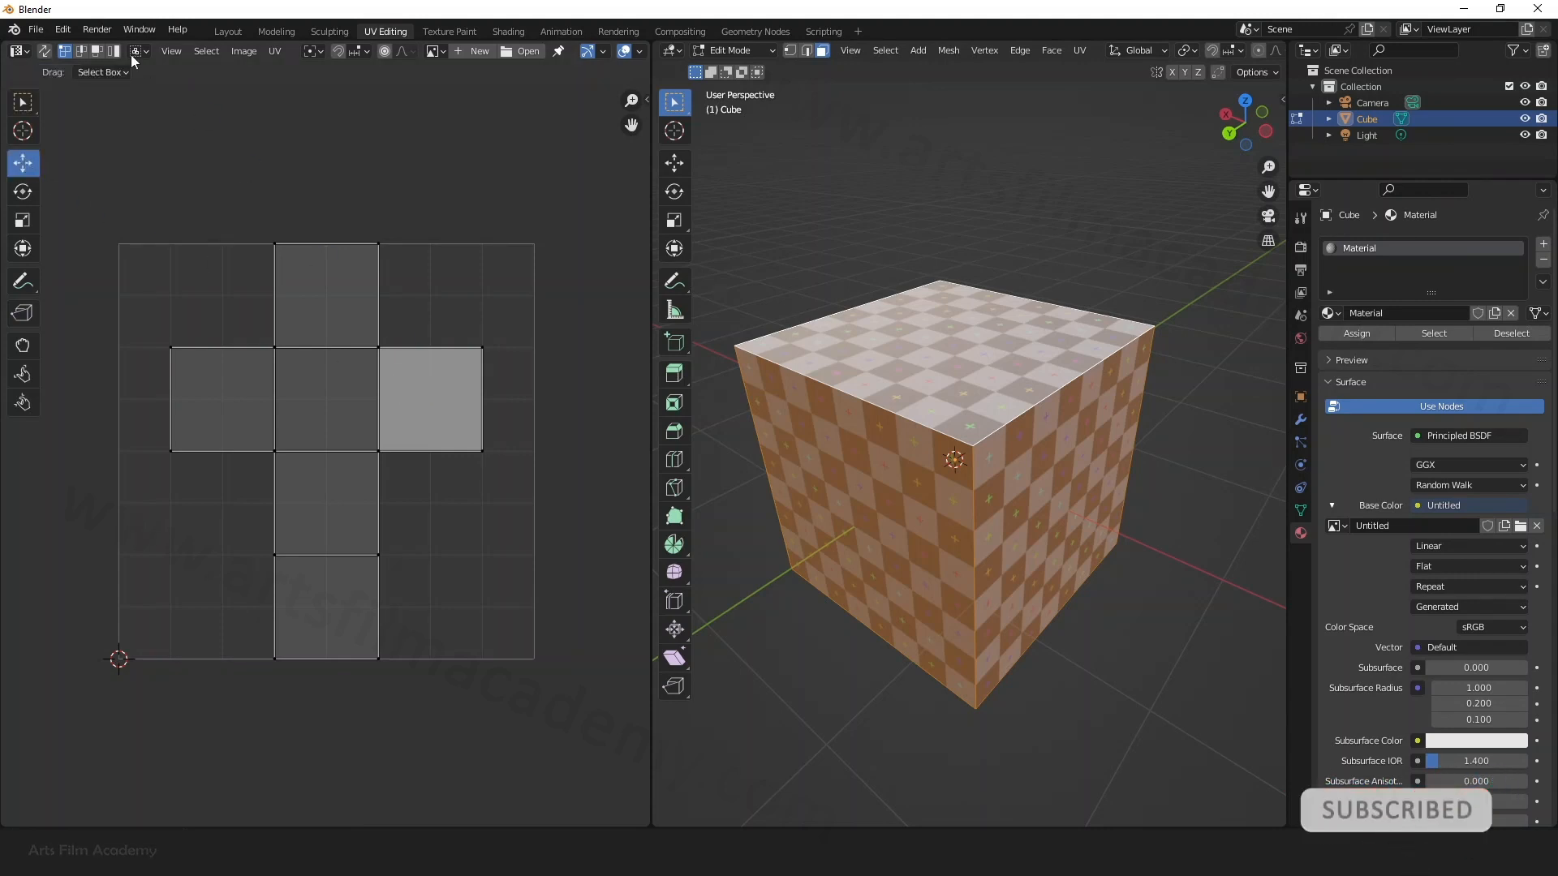
Step: Try moving the top face's UV square away from the layout in UV face selection
left_click(432, 401)
left_click_drag(431, 401, 503, 331)
key("Escape")
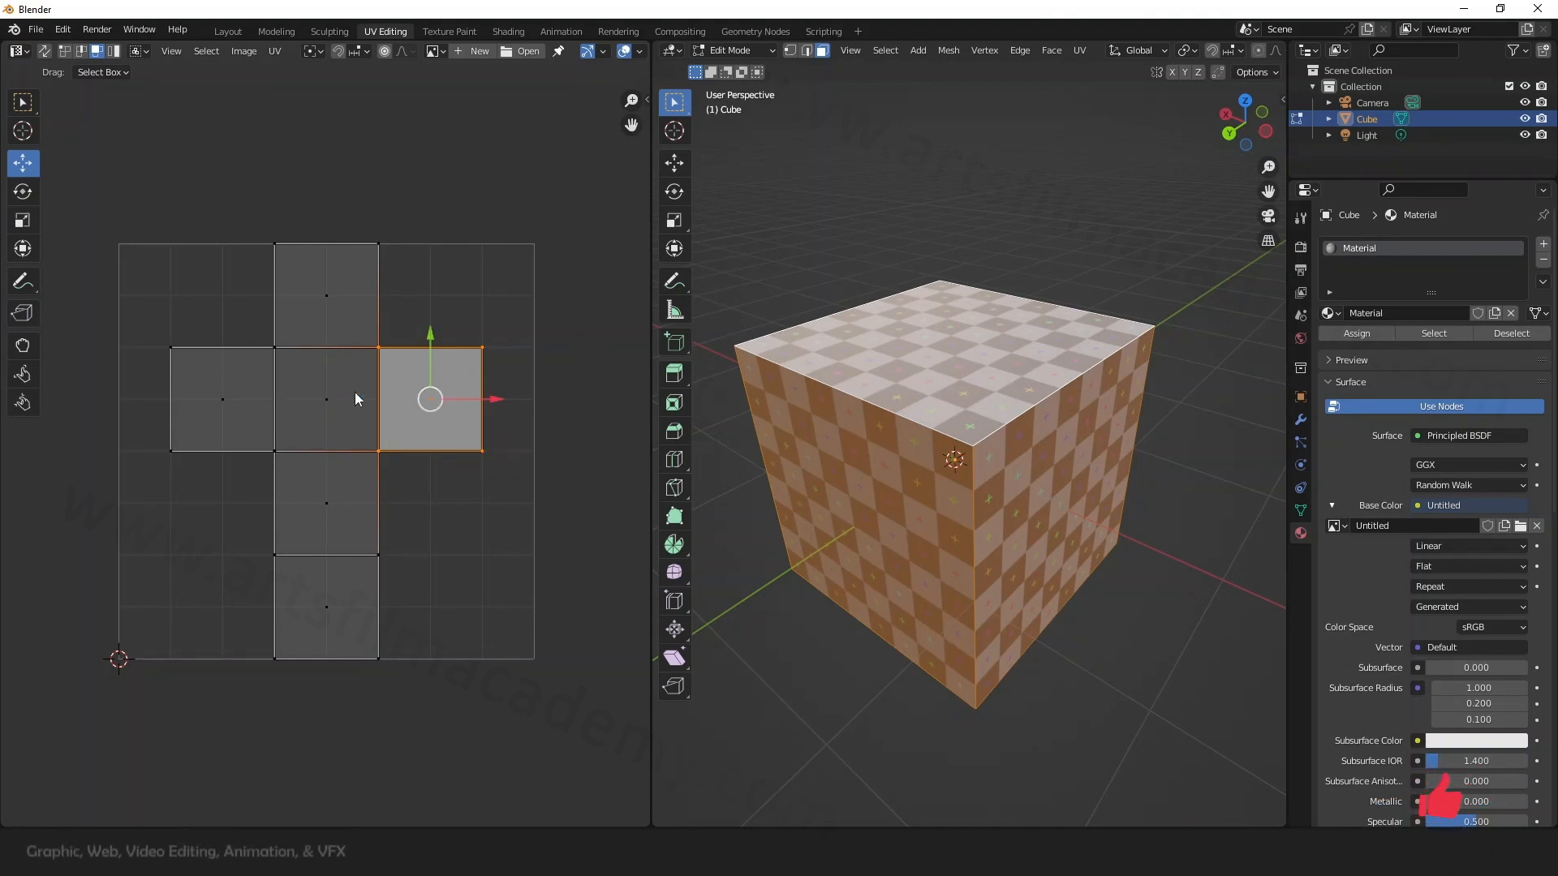
Step: Turn on UV sync selection and move the top face's square and the lowest square out to the right of the UV layout
left_click(45, 52)
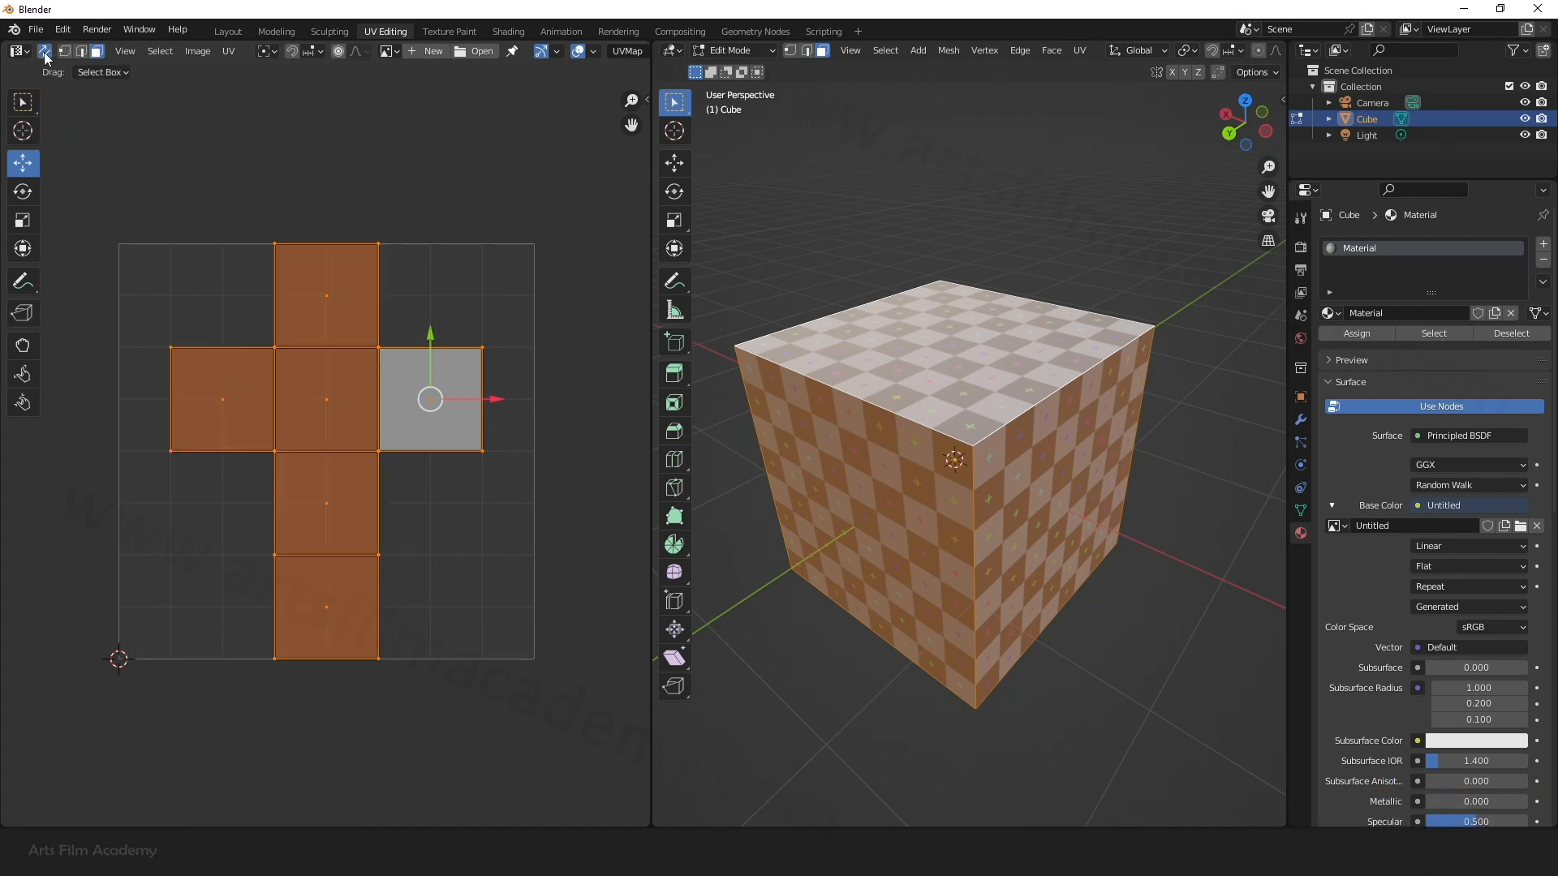
left_click_drag(437, 391, 515, 374)
right_click(449, 393)
left_click(459, 489)
left_click(435, 397)
left_click(351, 596)
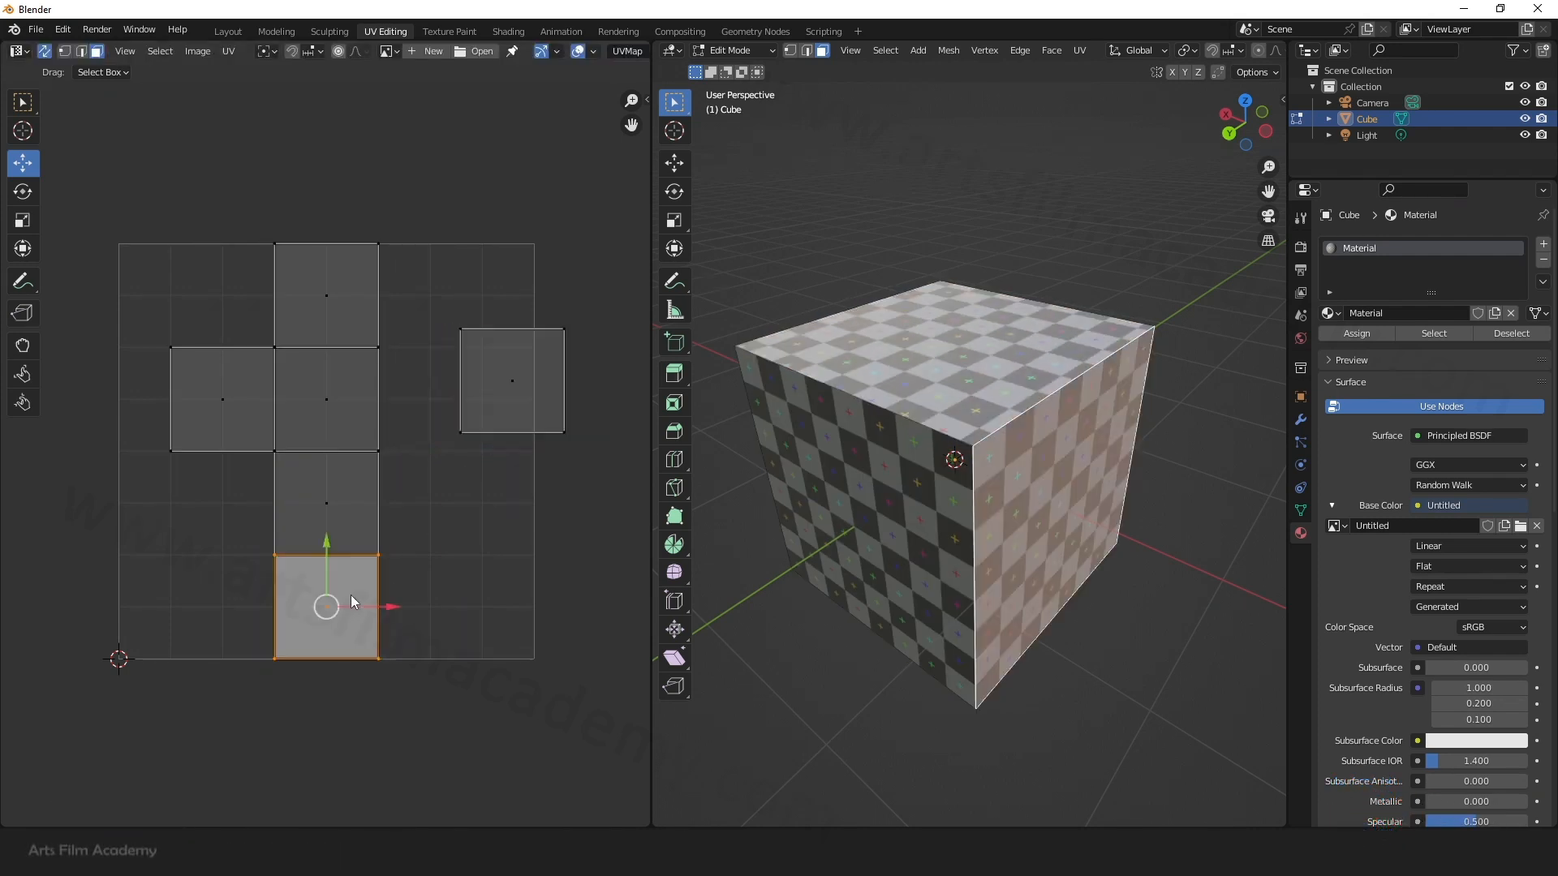
left_click_drag(351, 596, 455, 556)
Step: Box-select the four remaining joined UV squares and move them against the left edge of the UV area
left_click_drag(149, 237, 399, 603)
left_click_drag(323, 399, 271, 397)
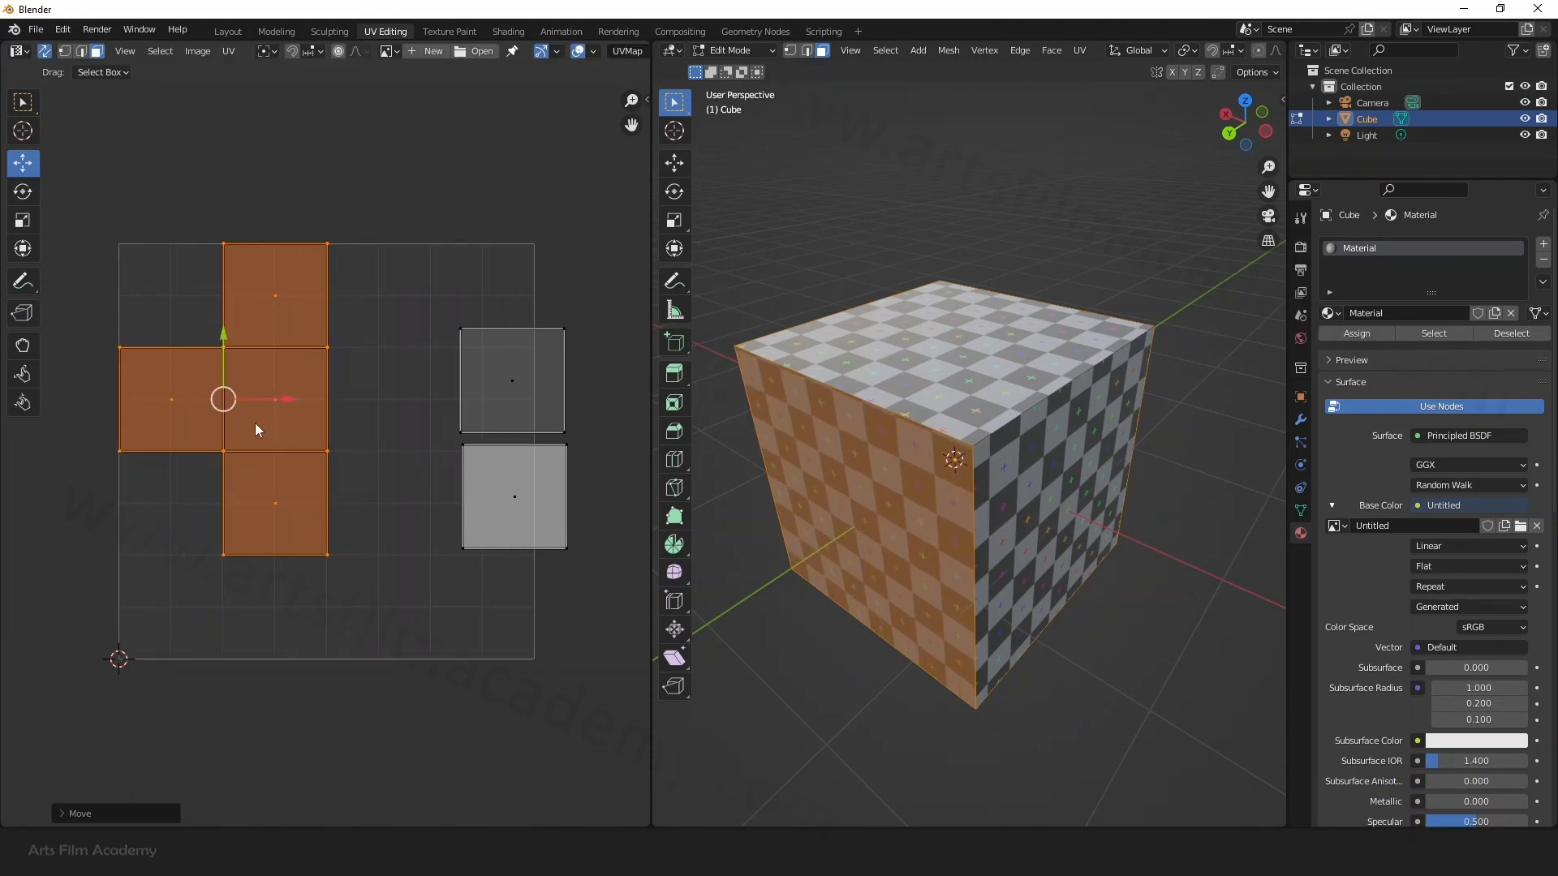
key("g")
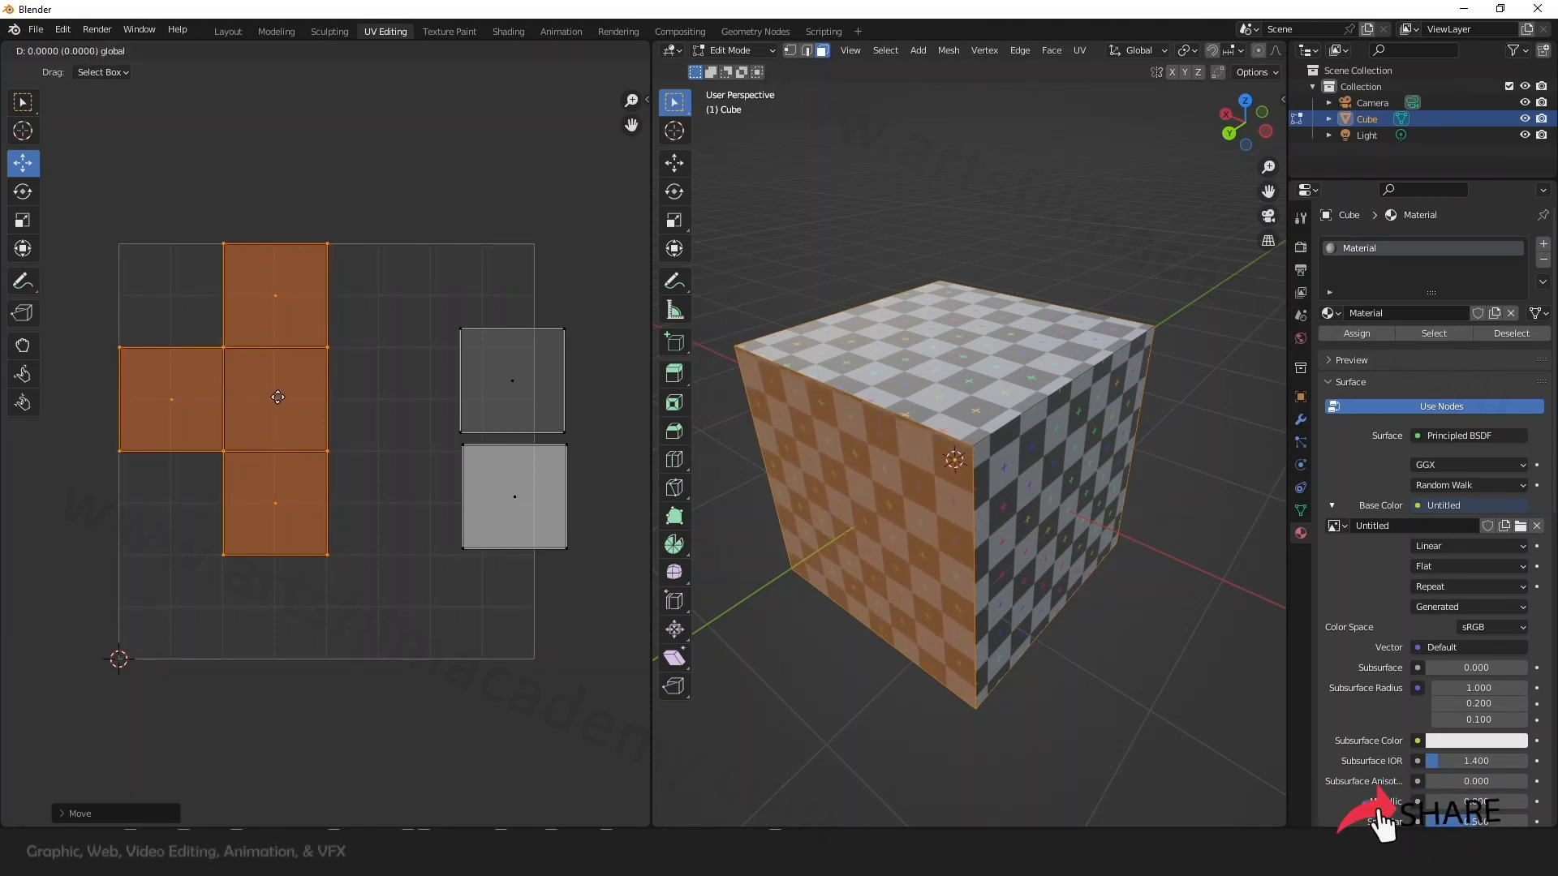
left_click(279, 398)
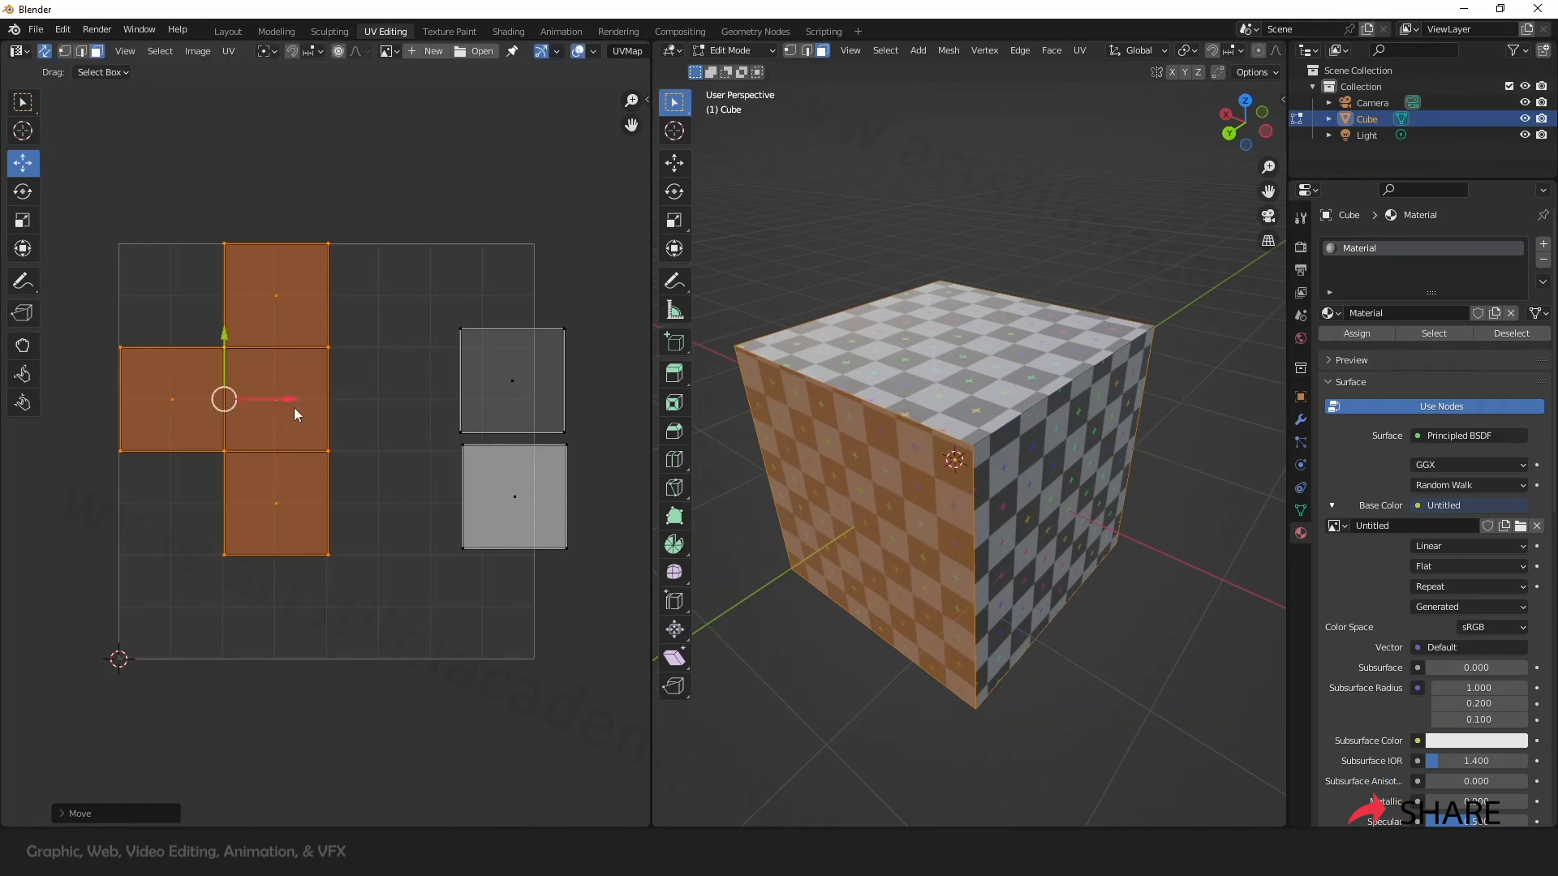
left_click(427, 460)
Step: Move the two detached UV squares left, inside the UV area, with the top face's square above the side face's
middle_click_drag(408, 446, 337, 489)
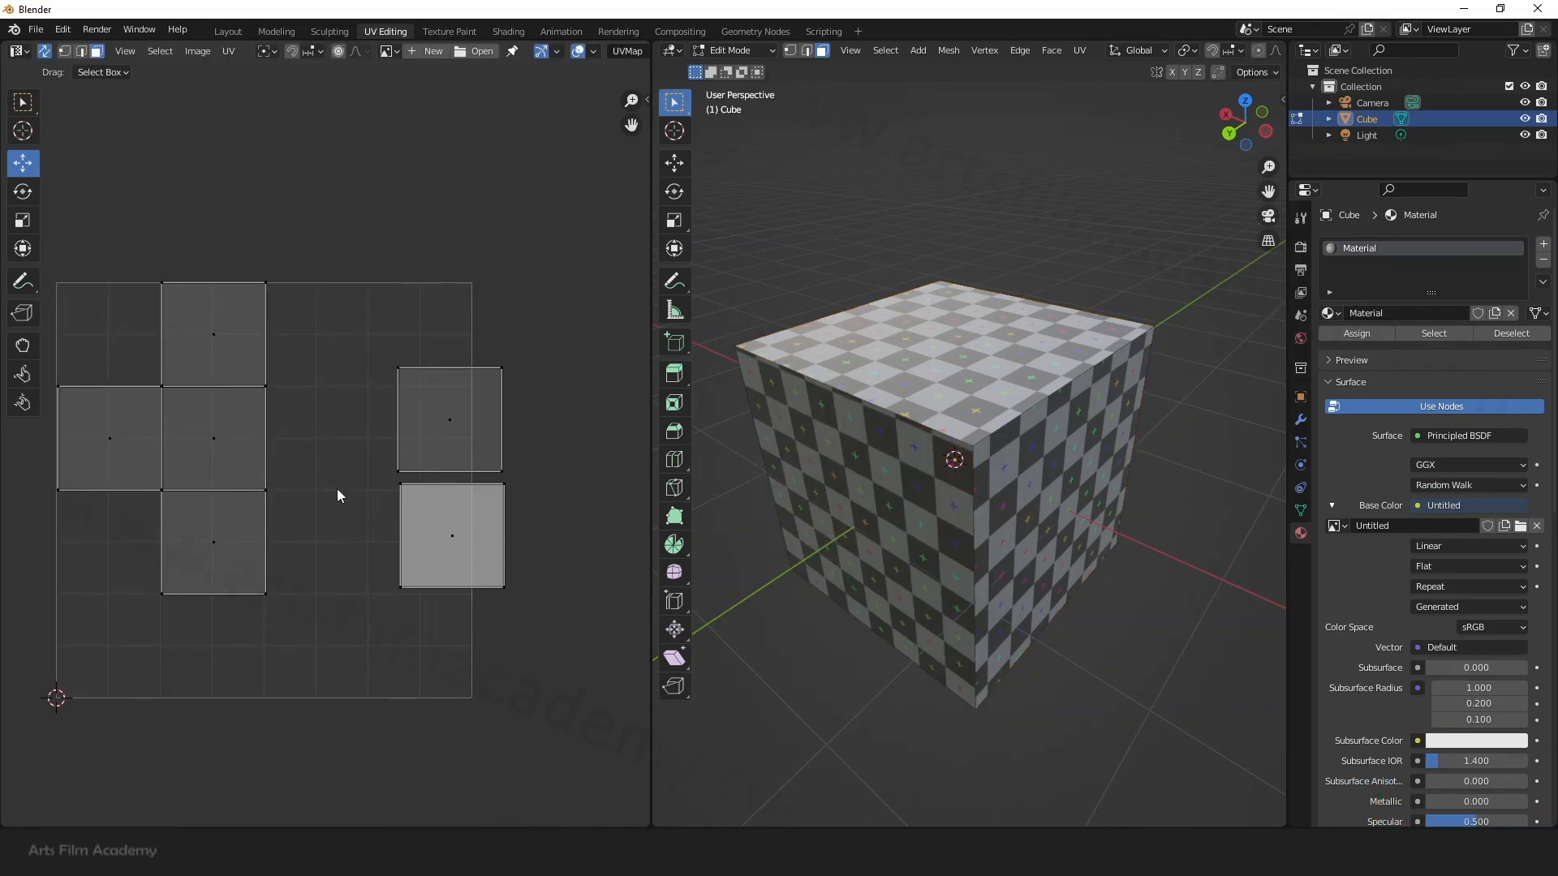
left_click(446, 414)
left_click_drag(459, 420, 387, 411)
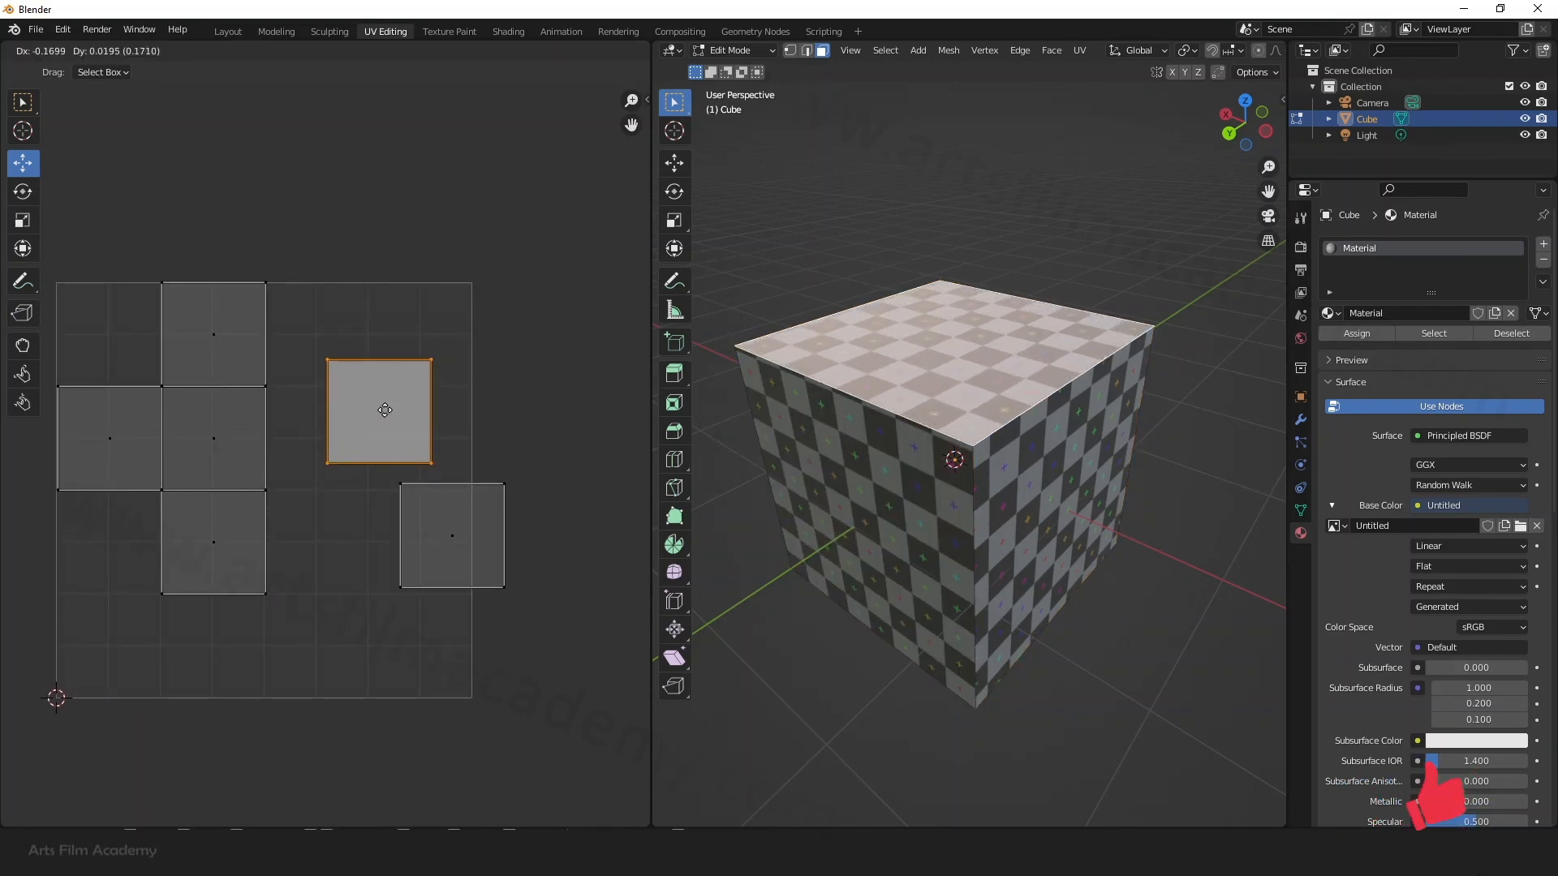
left_click(445, 538)
left_click_drag(446, 535, 378, 532)
Step: Match the two detached UV squares to their cube faces and line the lower square up beneath the upper one
left_click(387, 406)
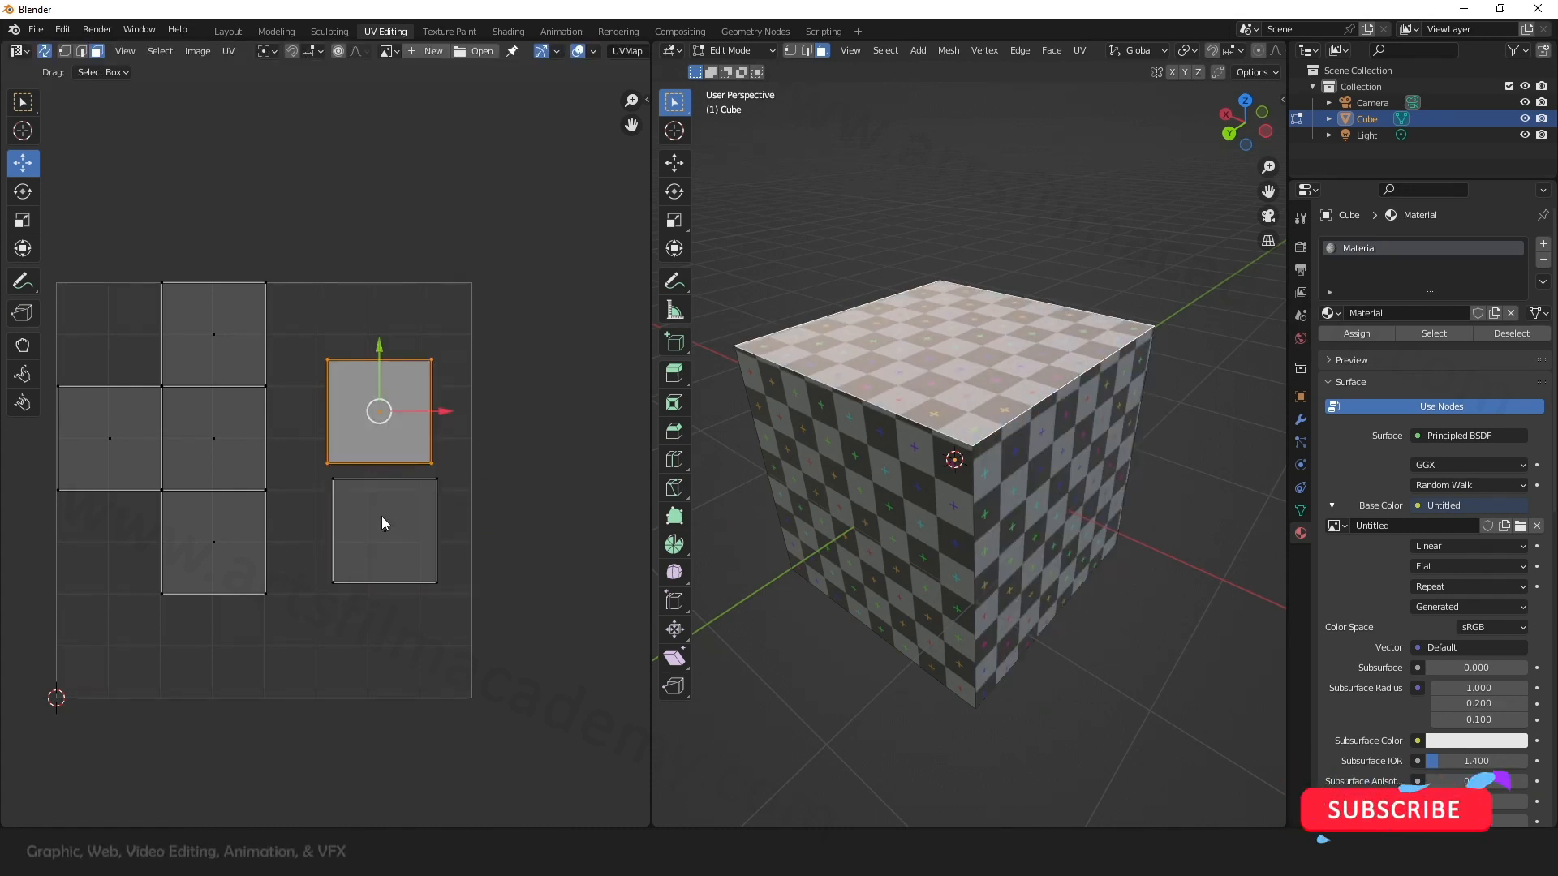
left_click(381, 516)
left_click(383, 397)
left_click(393, 531)
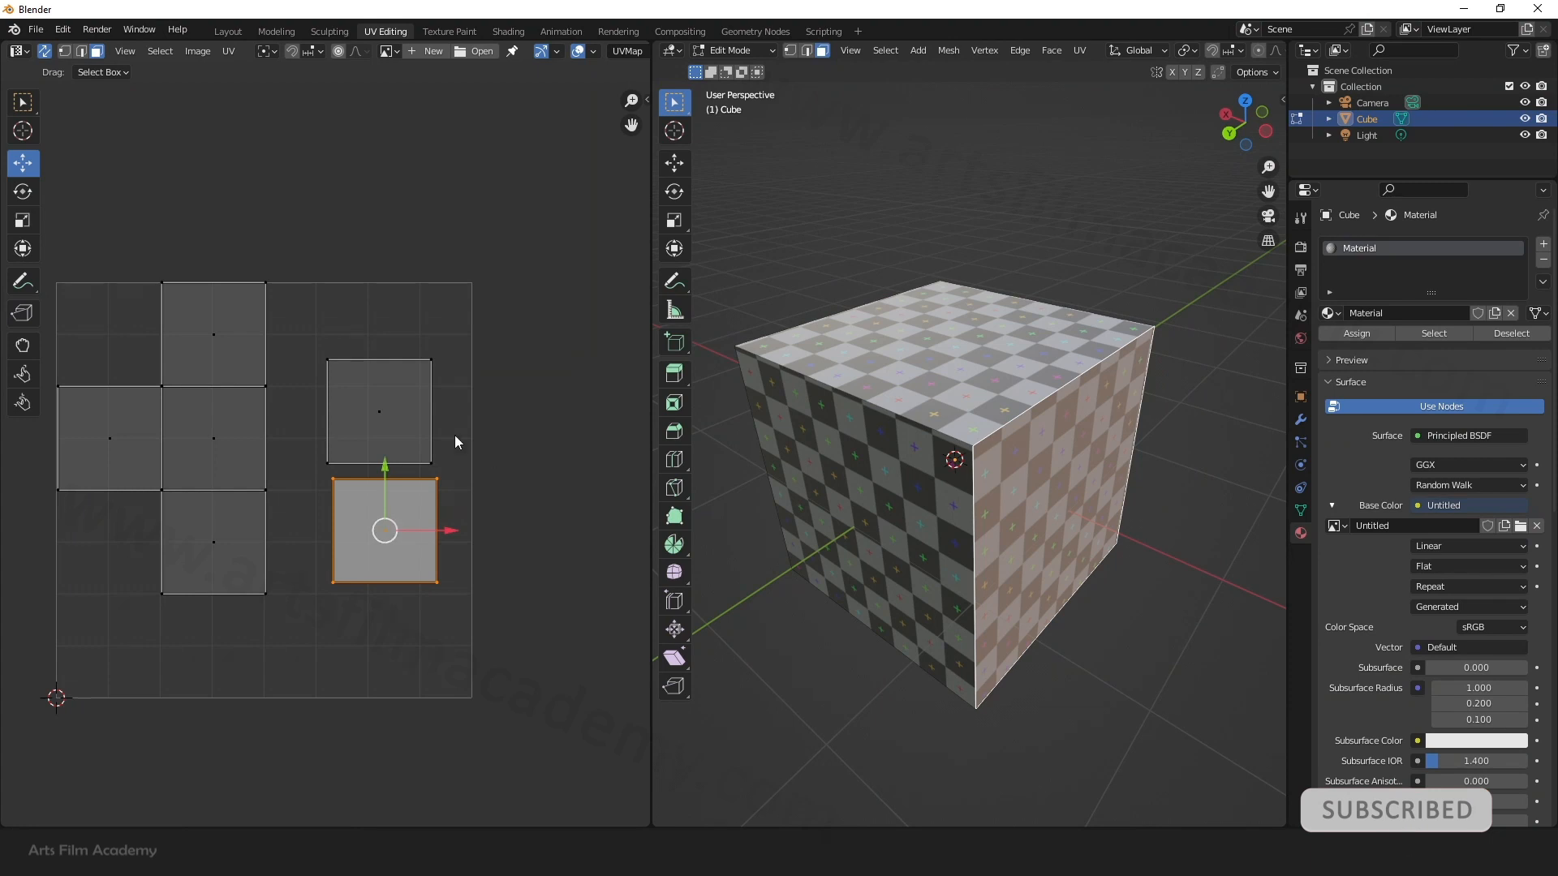
left_click(383, 425)
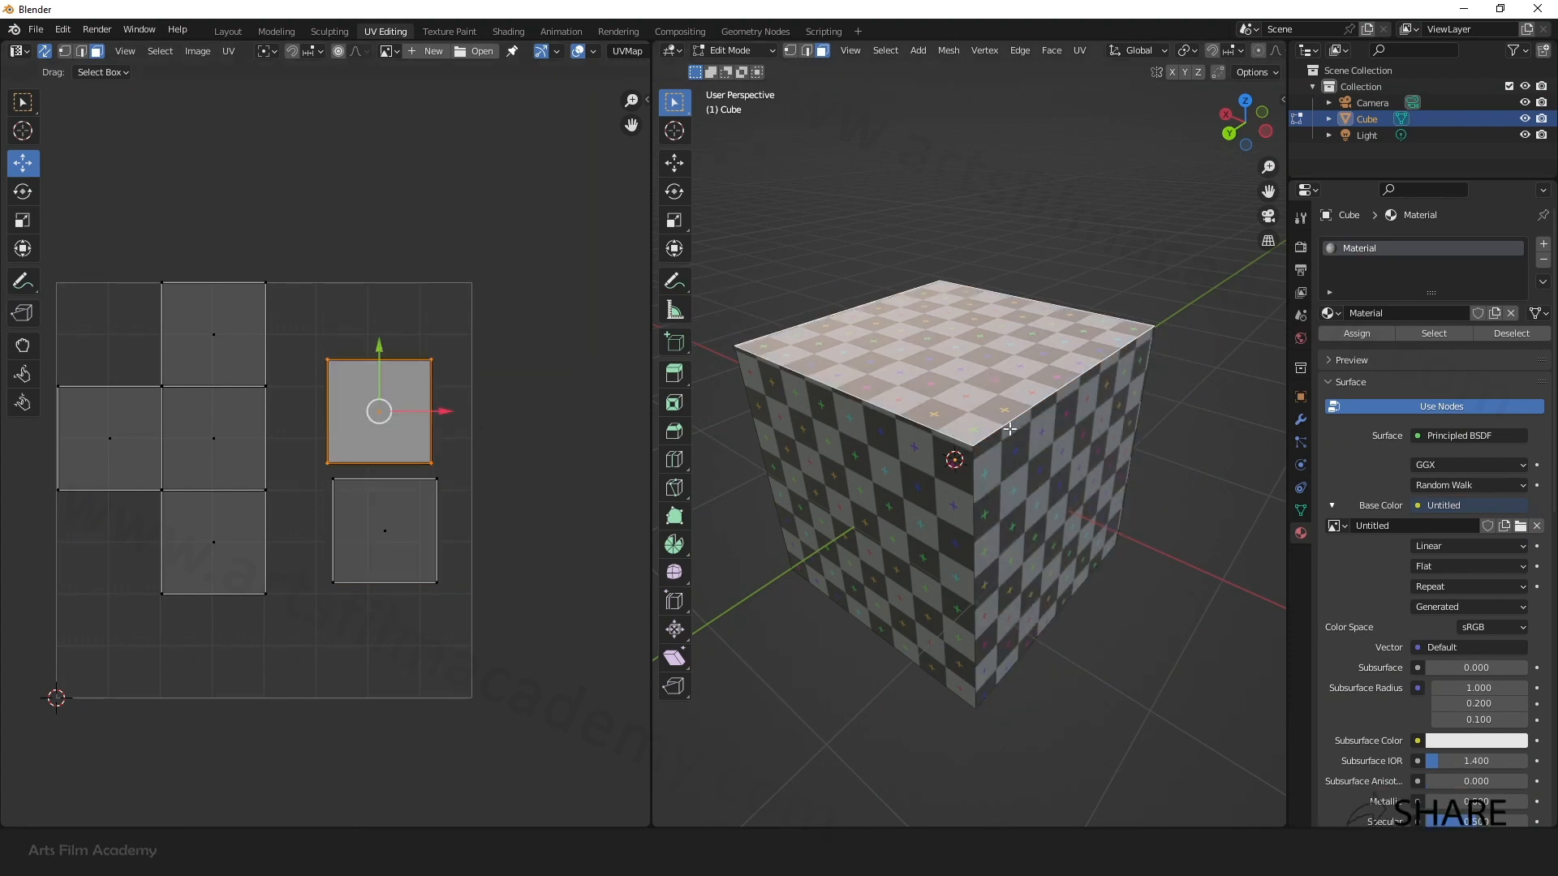
left_click(405, 534)
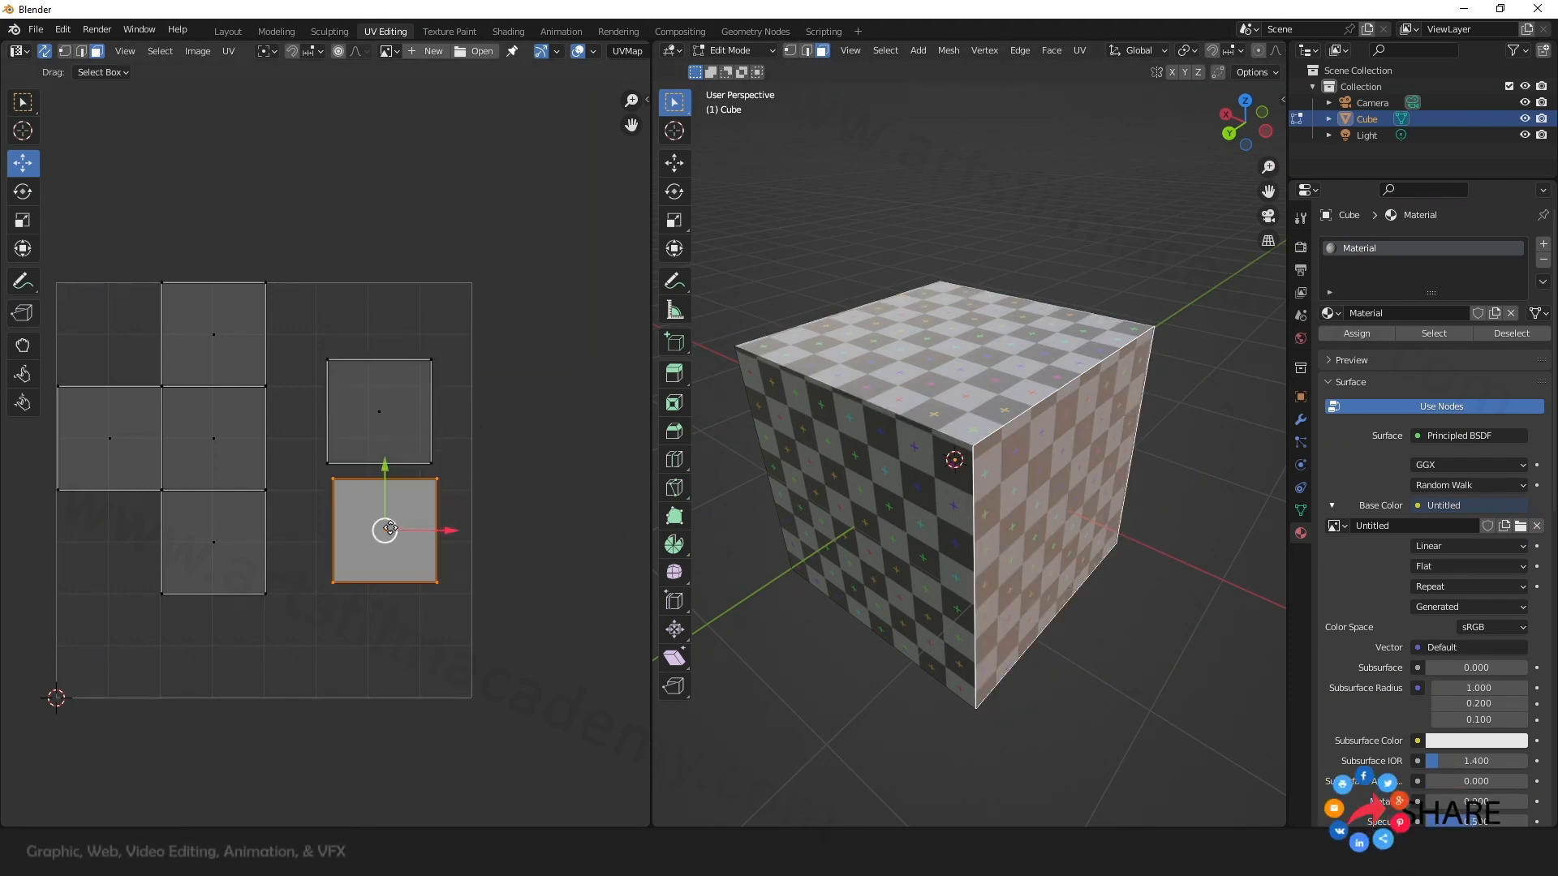
mouse_move(383, 531)
left_mouse_down()
mouse_move(406, 528)
mouse_move(389, 543)
mouse_move(388, 516)
mouse_move(356, 539)
mouse_move(428, 523)
mouse_move(376, 527)
mouse_move(384, 516)
mouse_move(433, 521)
mouse_move(390, 479)
mouse_move(373, 515)
mouse_move(385, 520)
left_mouse_up()
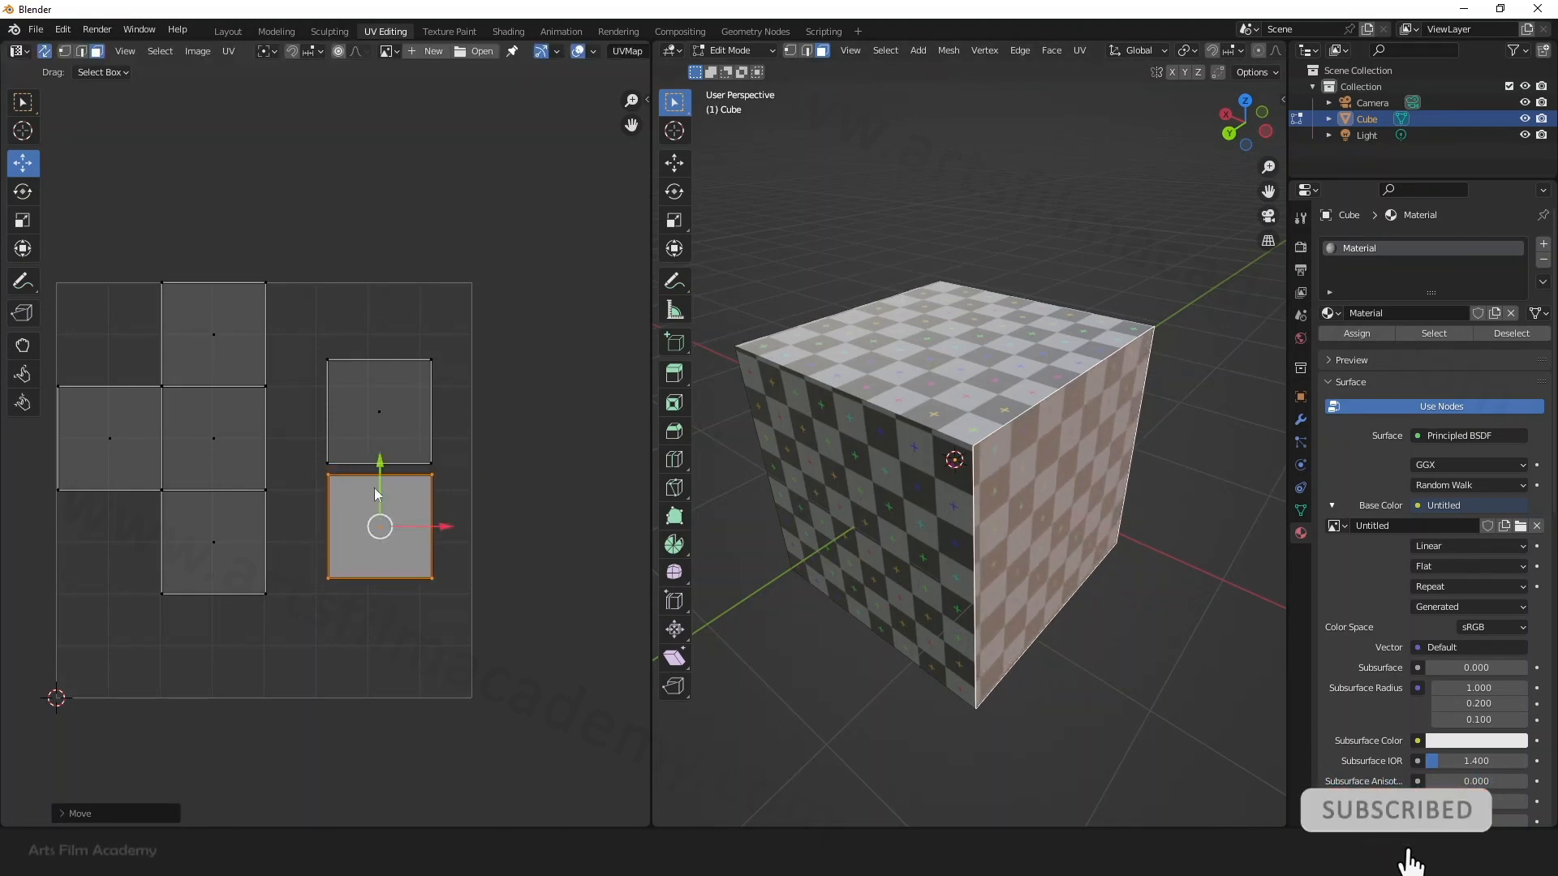
Step: Switch to edge selection and select the edge shared by the cube's top and side faces to examine its matching UV edges
left_click(81, 52)
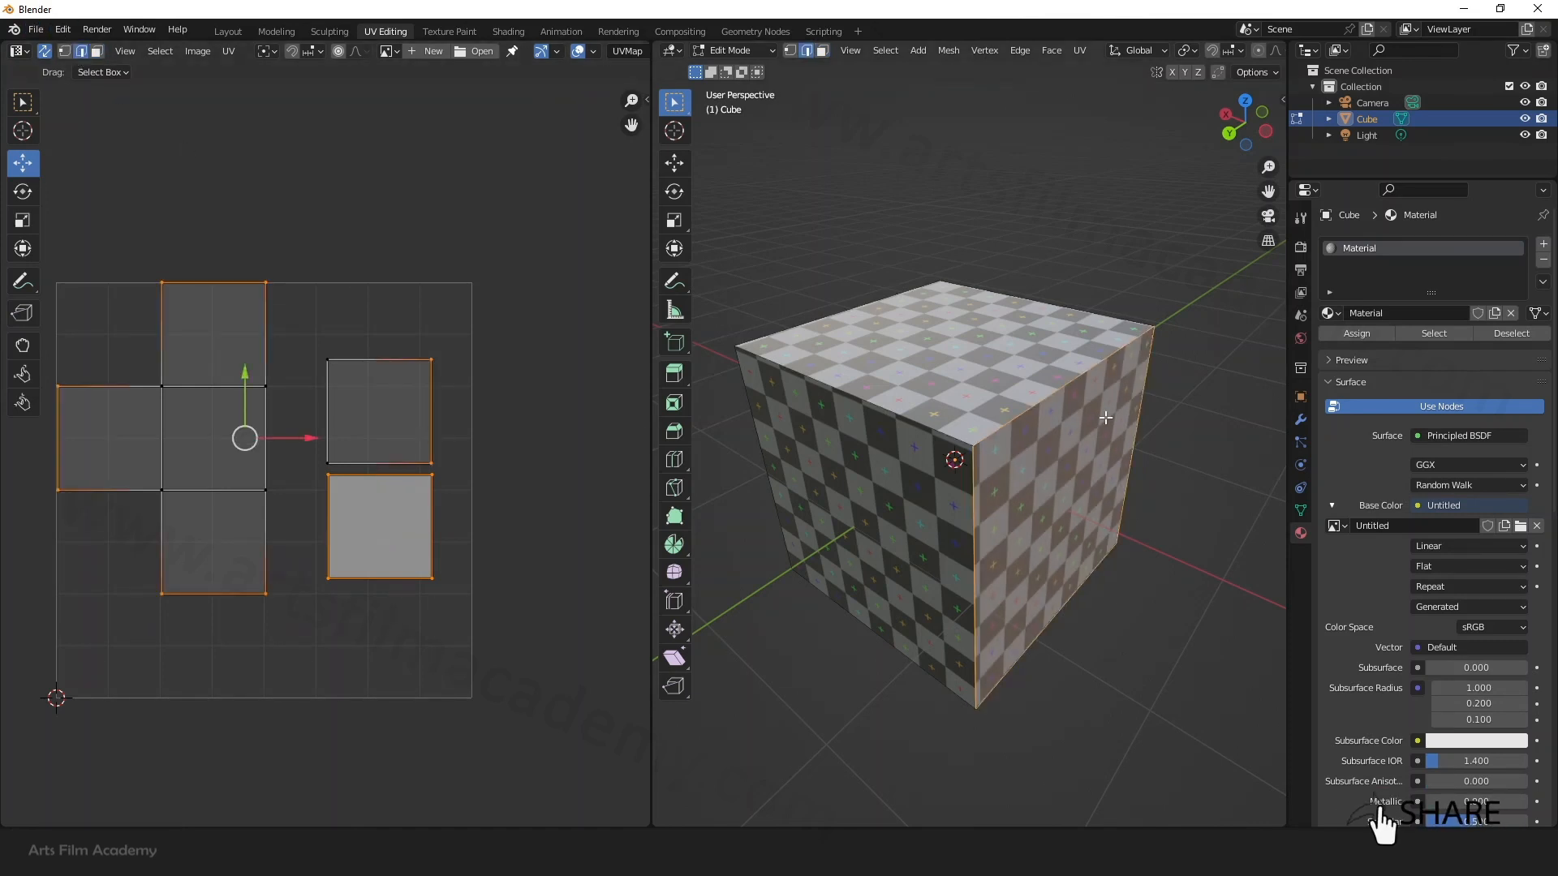
left_click(1056, 391)
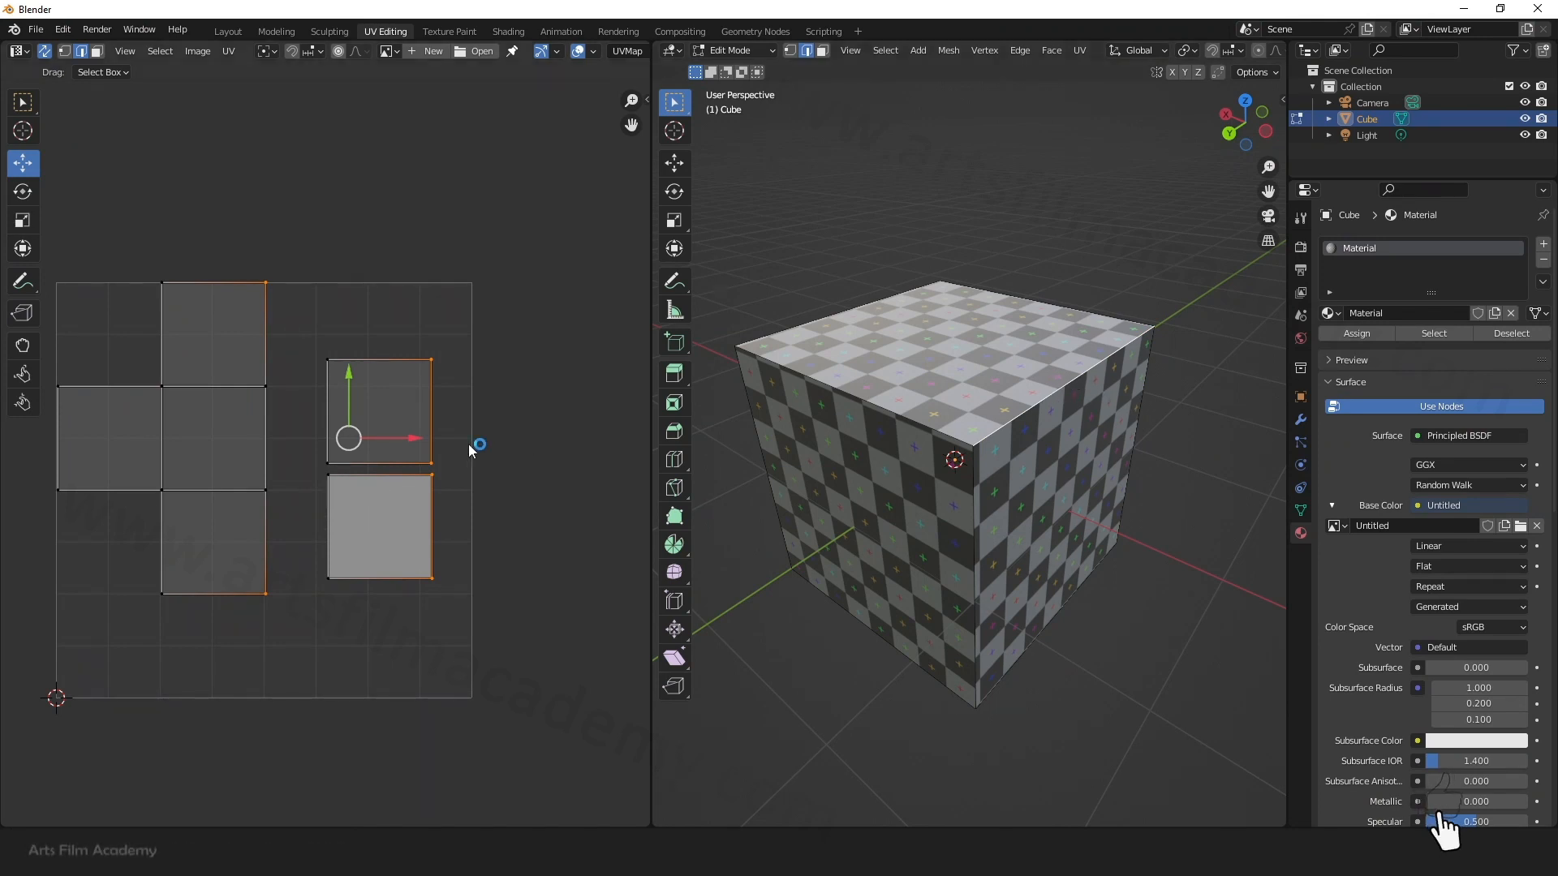
scroll(442, 446, "up", 2)
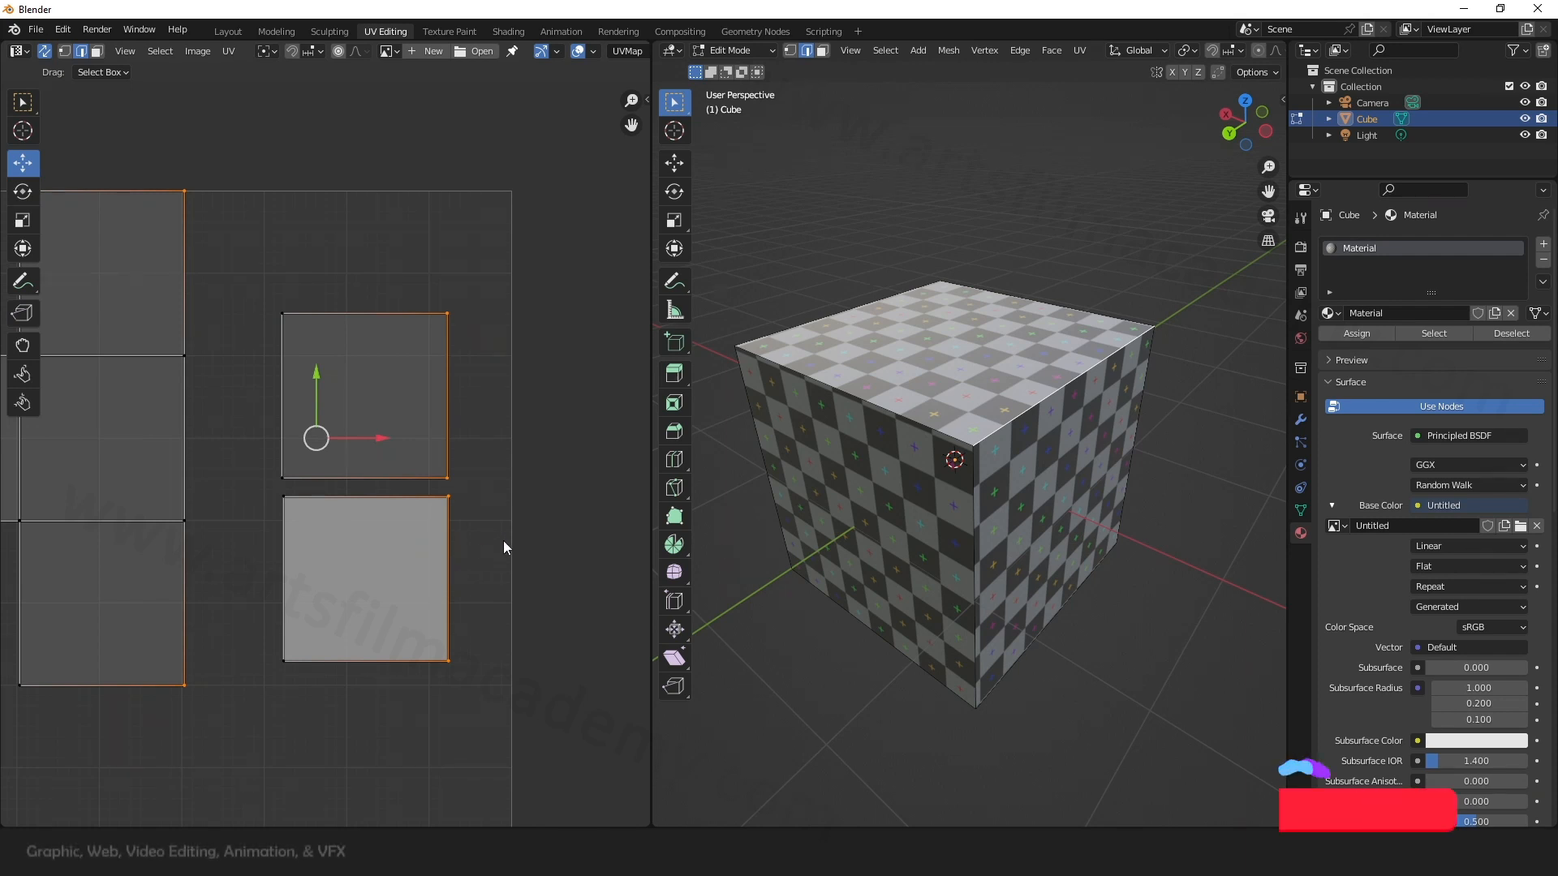
scroll(487, 545, "down", 2)
scroll(446, 525, "up", 3)
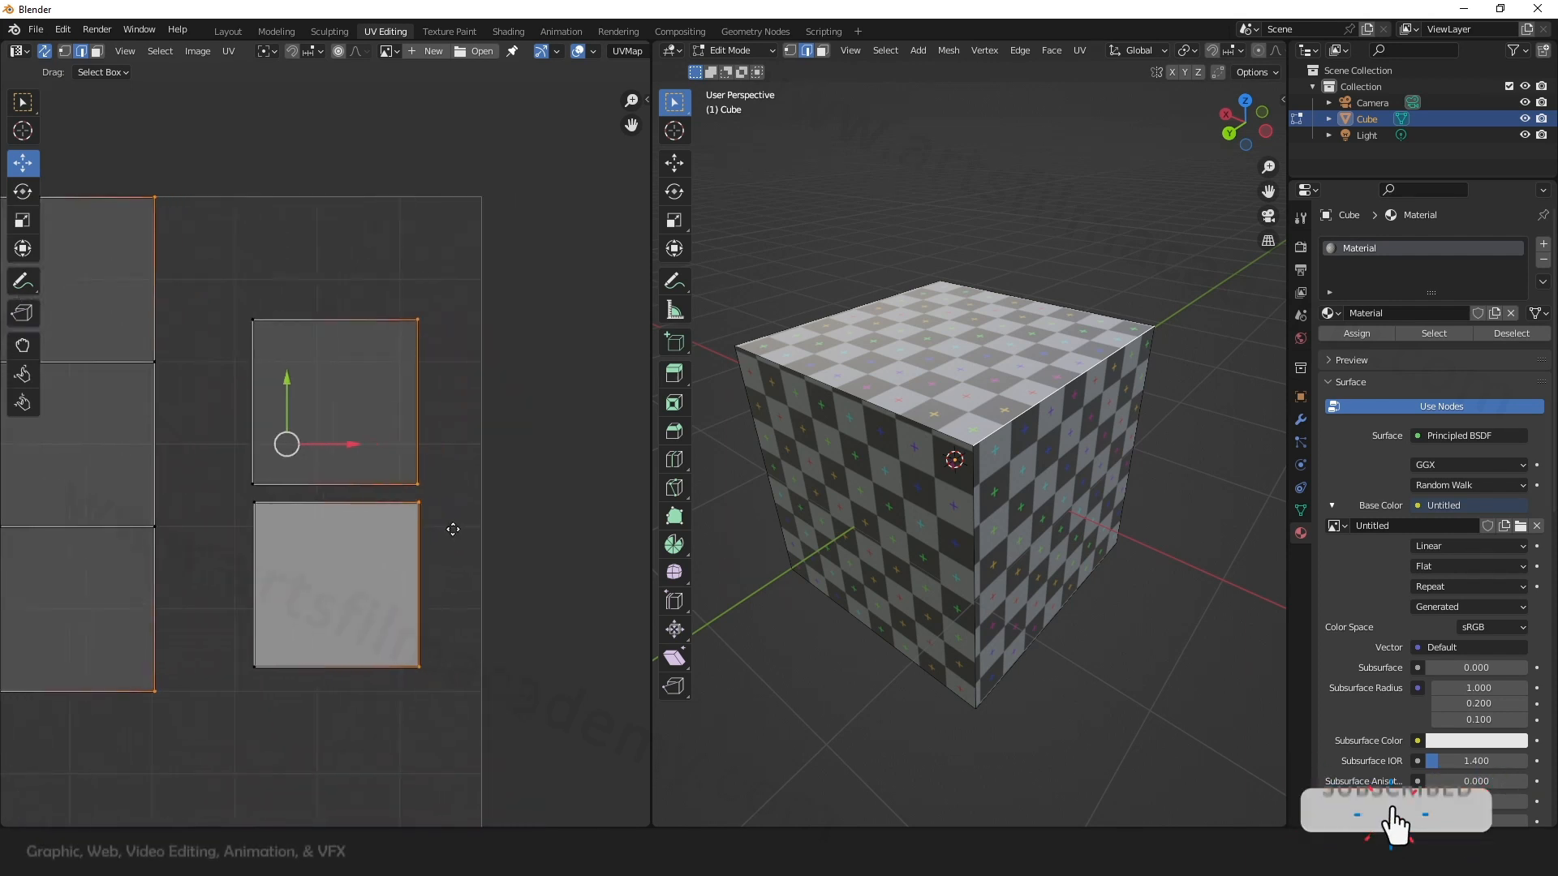
Step: Return to face selection and move the side face's UV square to the right of the top face's square
left_click(97, 51)
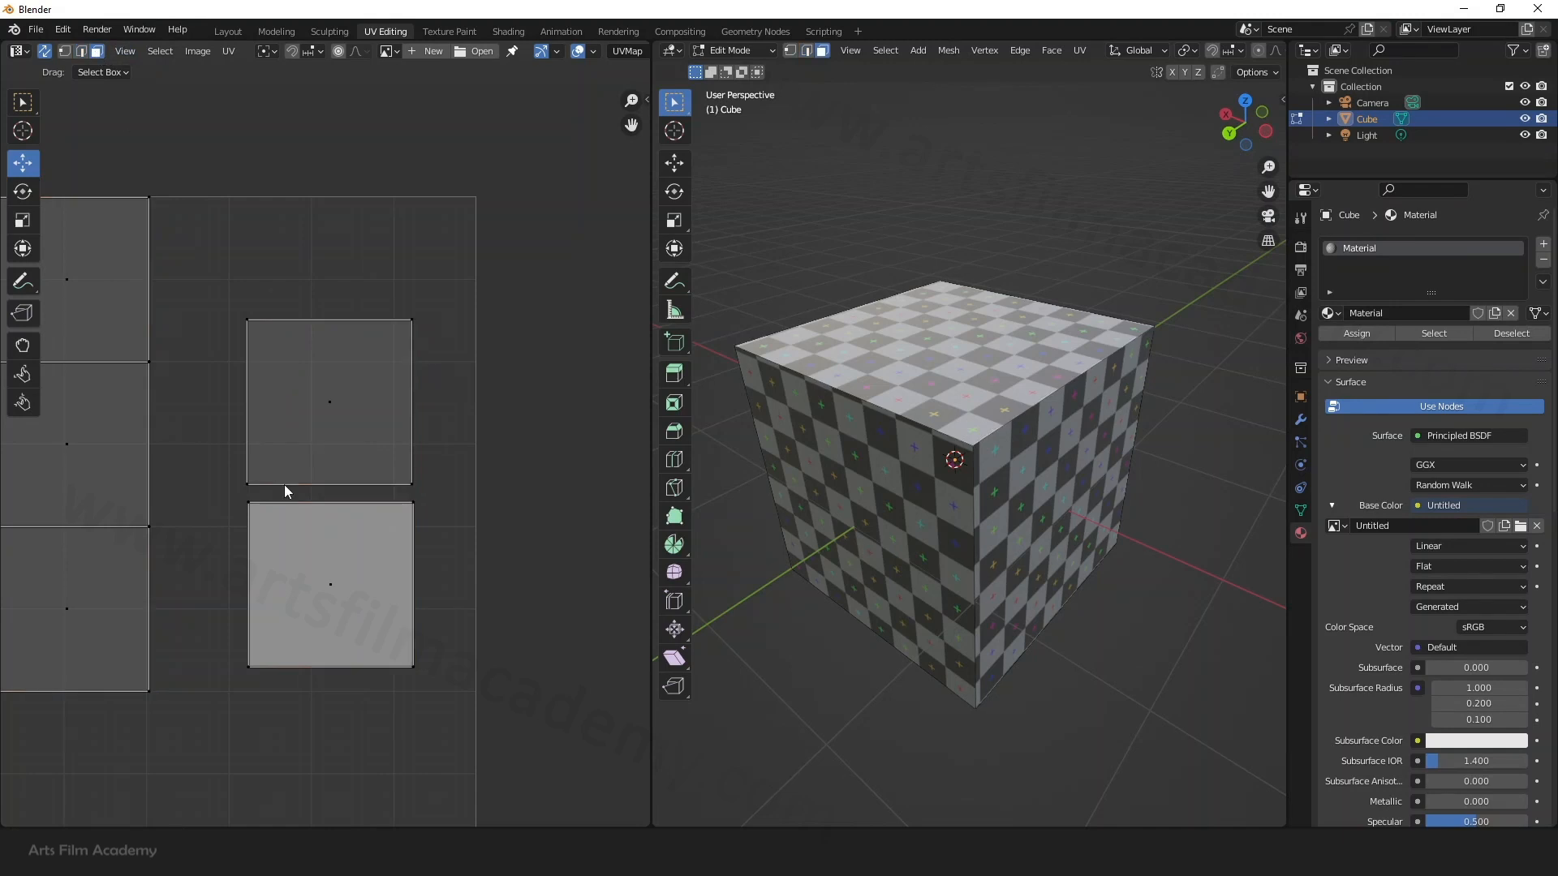
left_click(333, 596)
left_click_drag(330, 584, 523, 398)
middle_click_drag(452, 521, 360, 570)
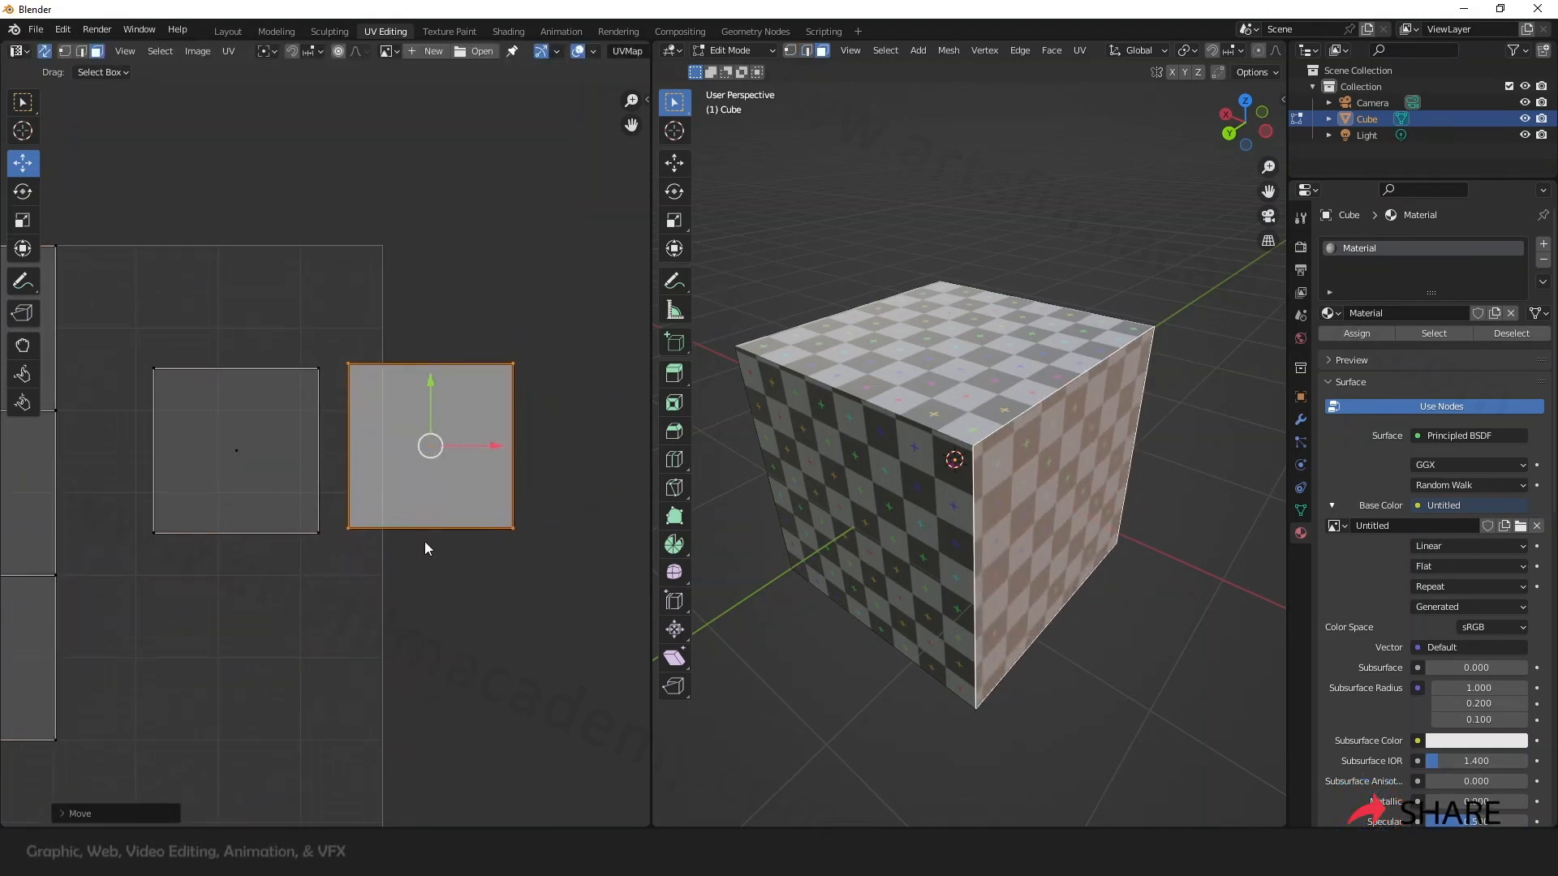
Step: Rotate the side face's UV square about half a turn so its shared edge faces the top face's square
left_click(23, 193)
left_click_drag(390, 393, 488, 522)
left_click(23, 164)
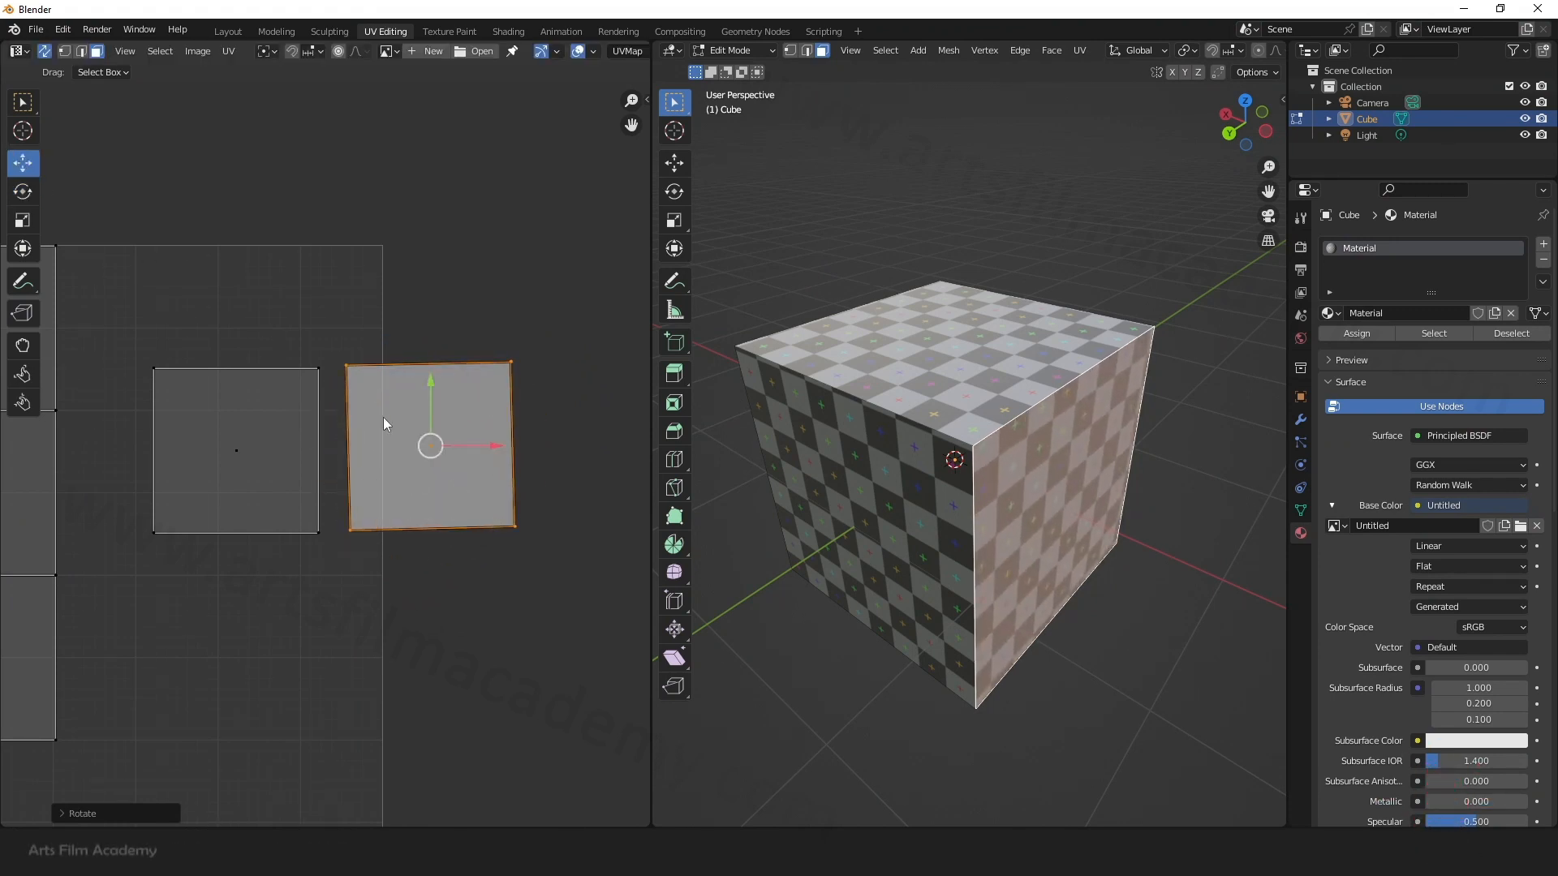
Step: Move the side face's UV square close against the top face's square and rotate it slightly to straighten it
left_click_drag(429, 445, 404, 447)
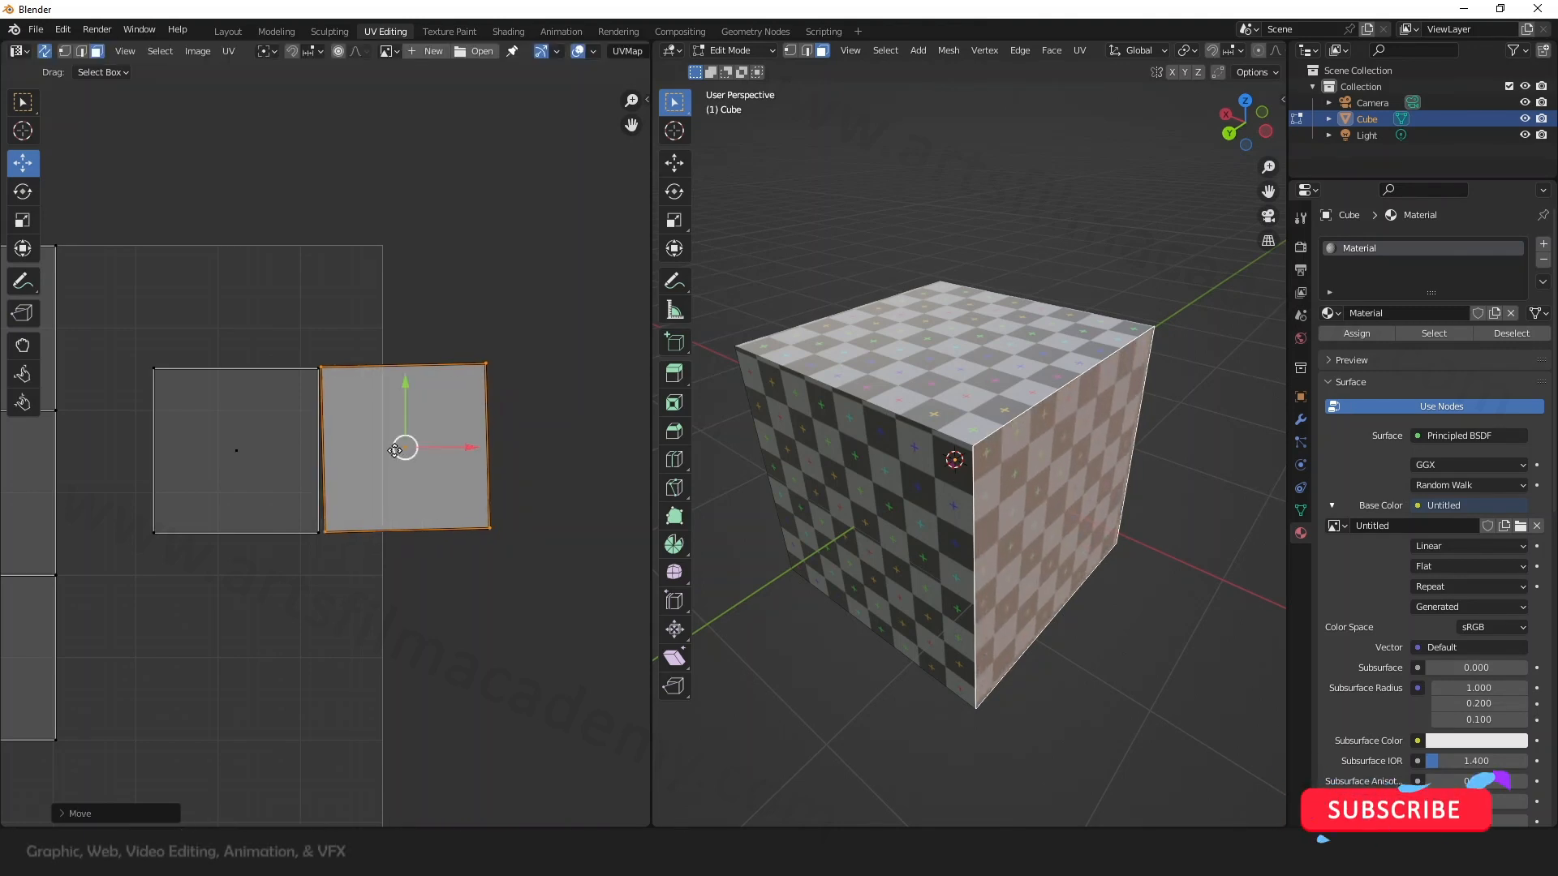
scroll(275, 446, "up", 2)
middle_click_drag(266, 381, 216, 397)
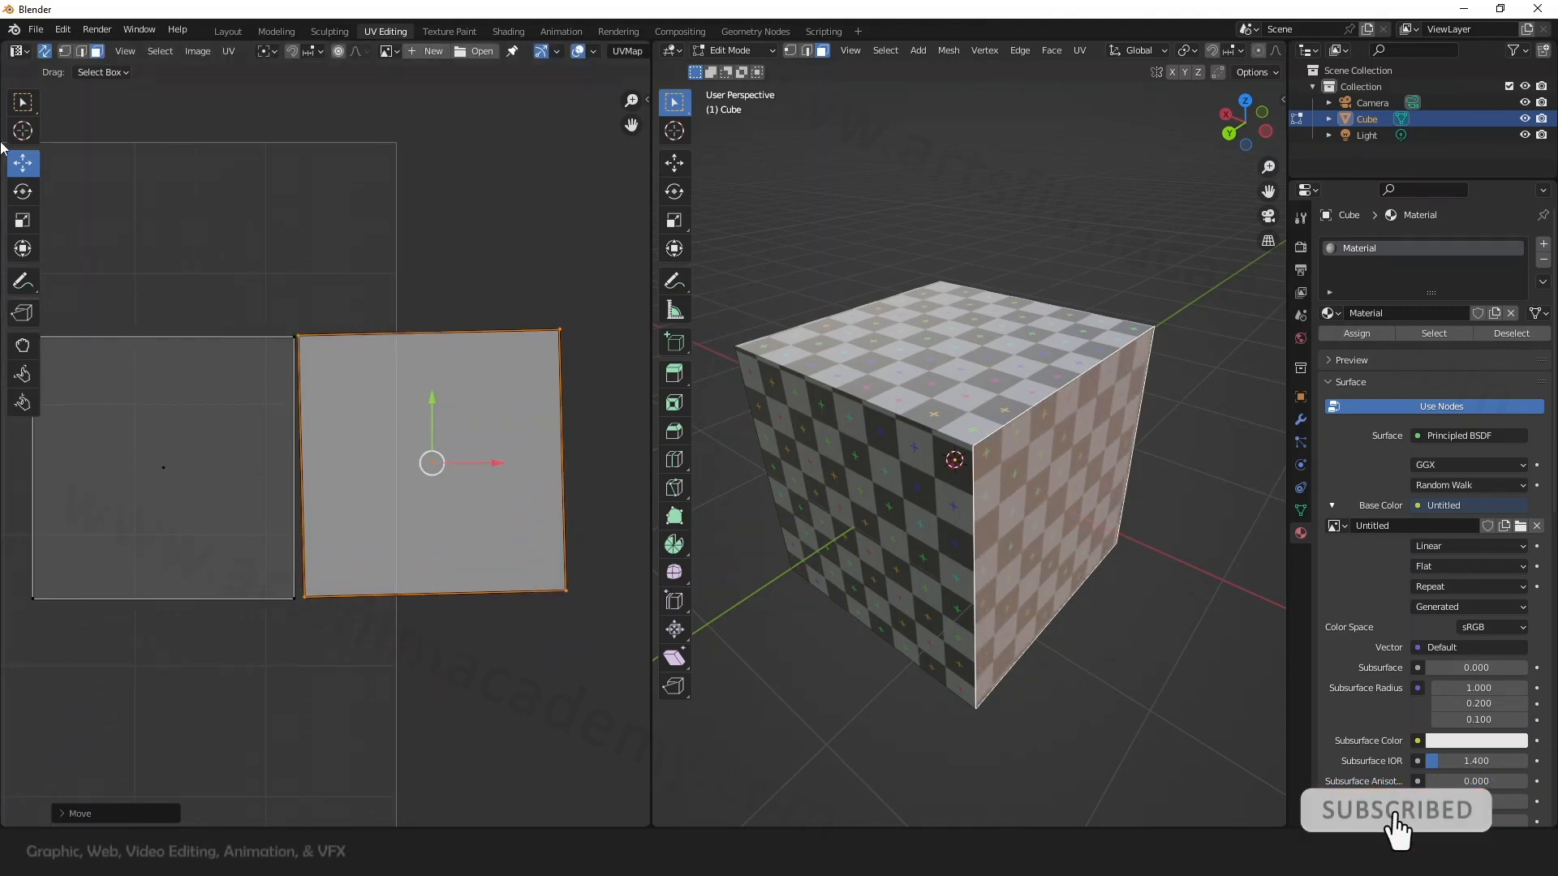
left_click(31, 196)
left_click_drag(494, 418, 426, 451)
left_click(22, 162)
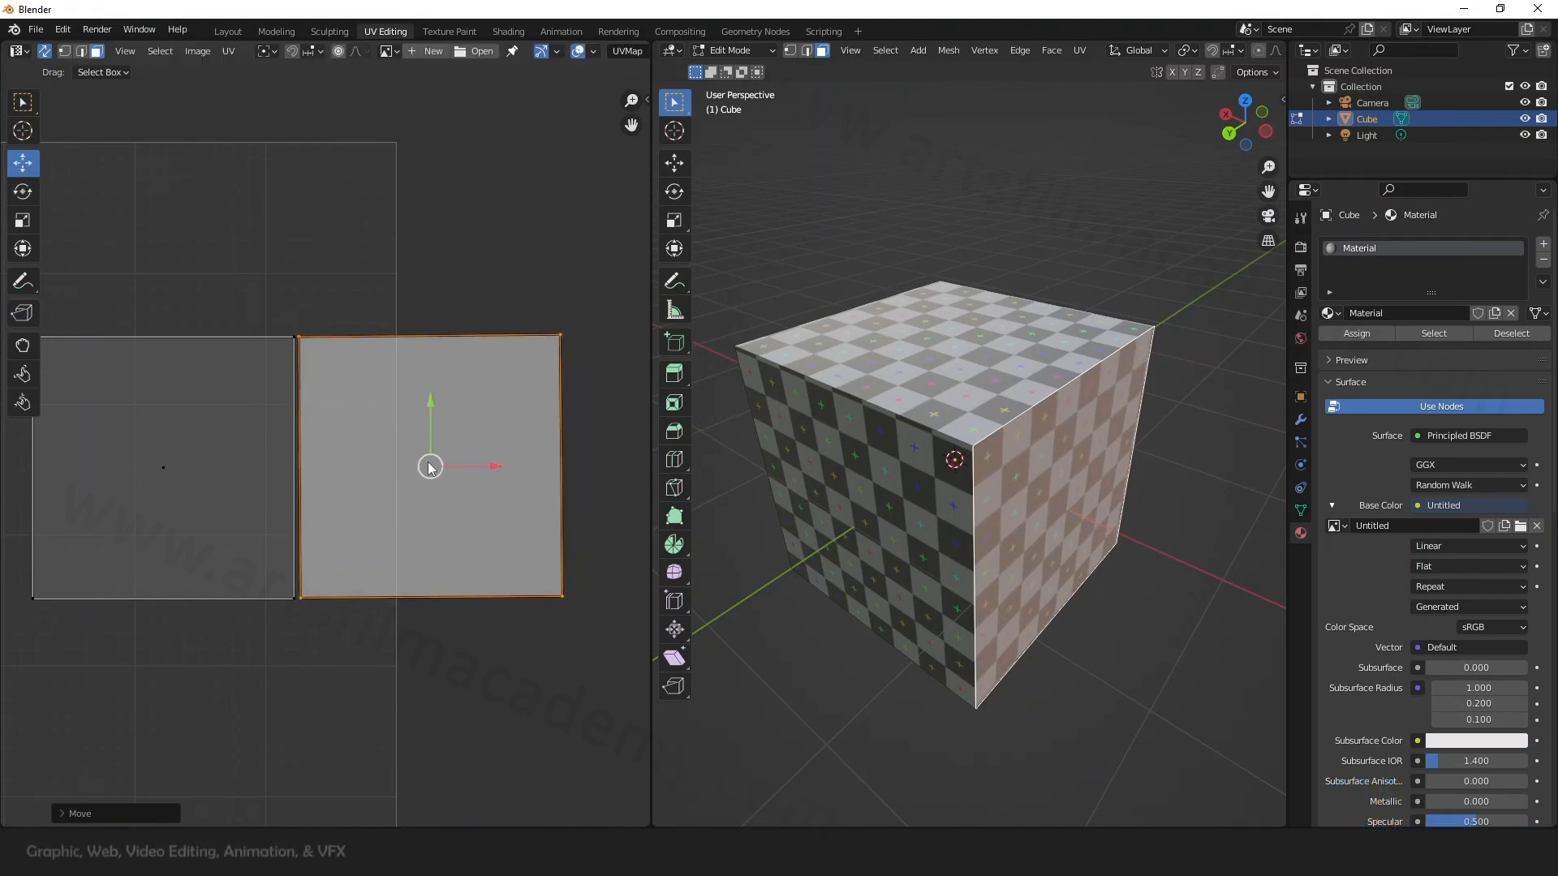
Step: Switch to edge selection and select the shared UV edge between the two adjacent squares
scroll(255, 476, "up", 2)
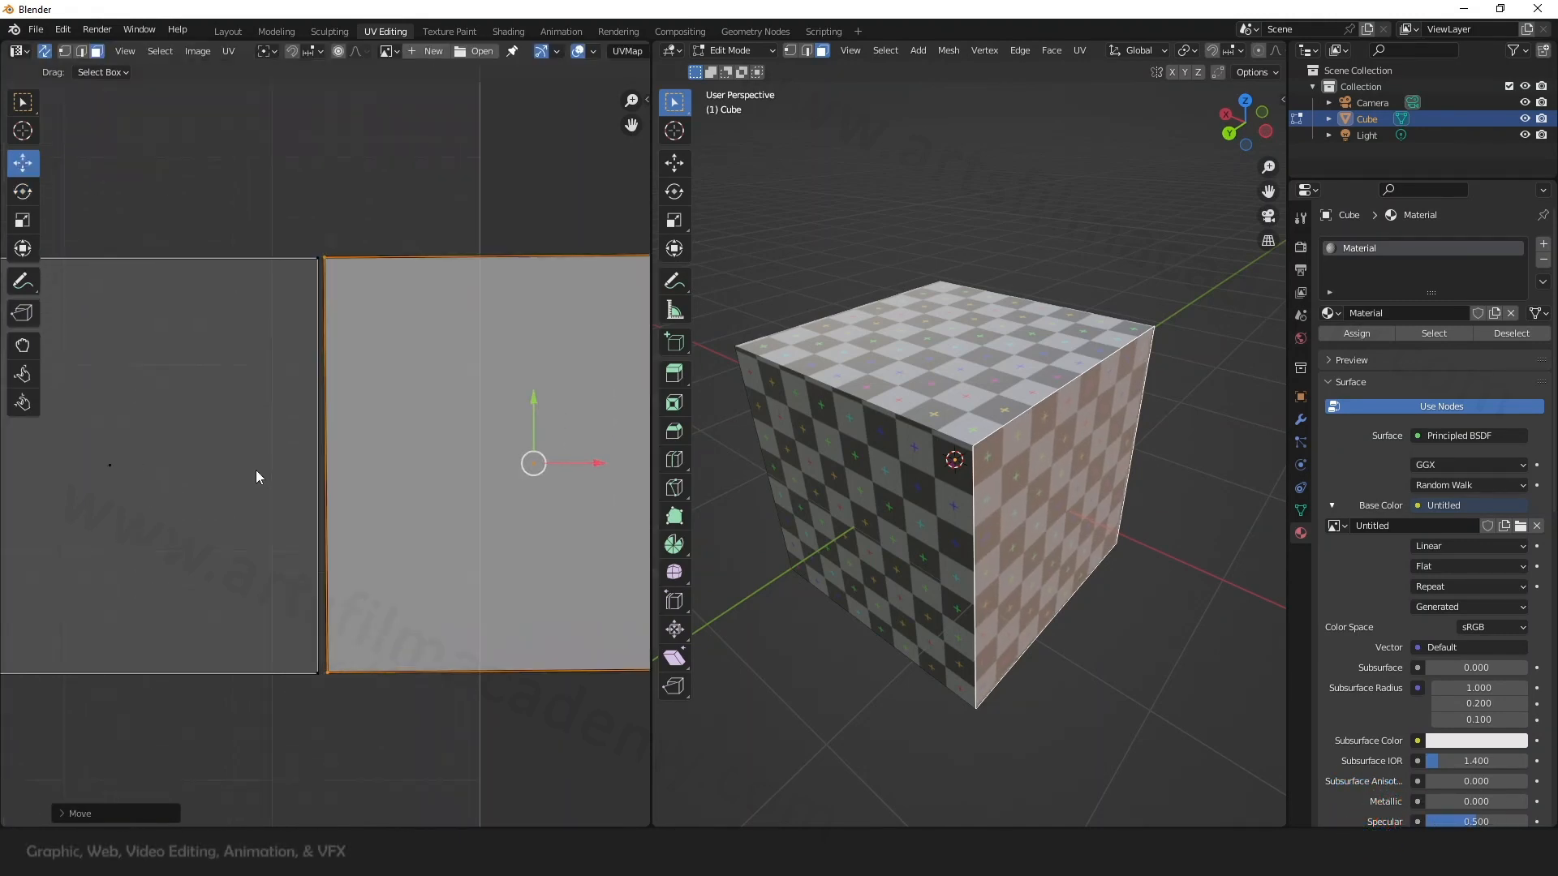
left_click(82, 52)
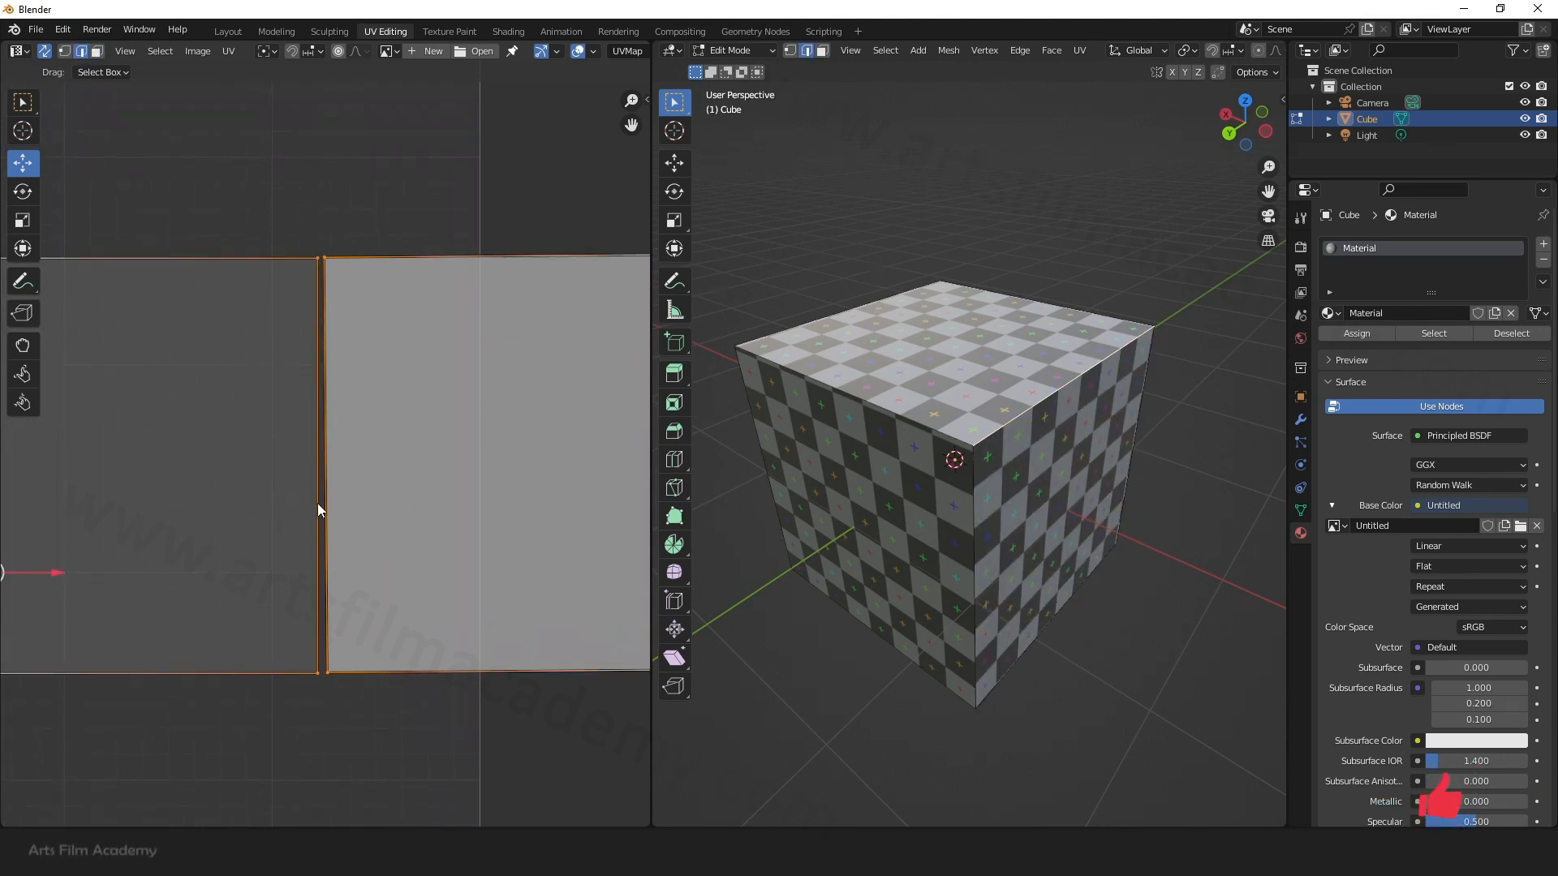
scroll(318, 509, "down", 5)
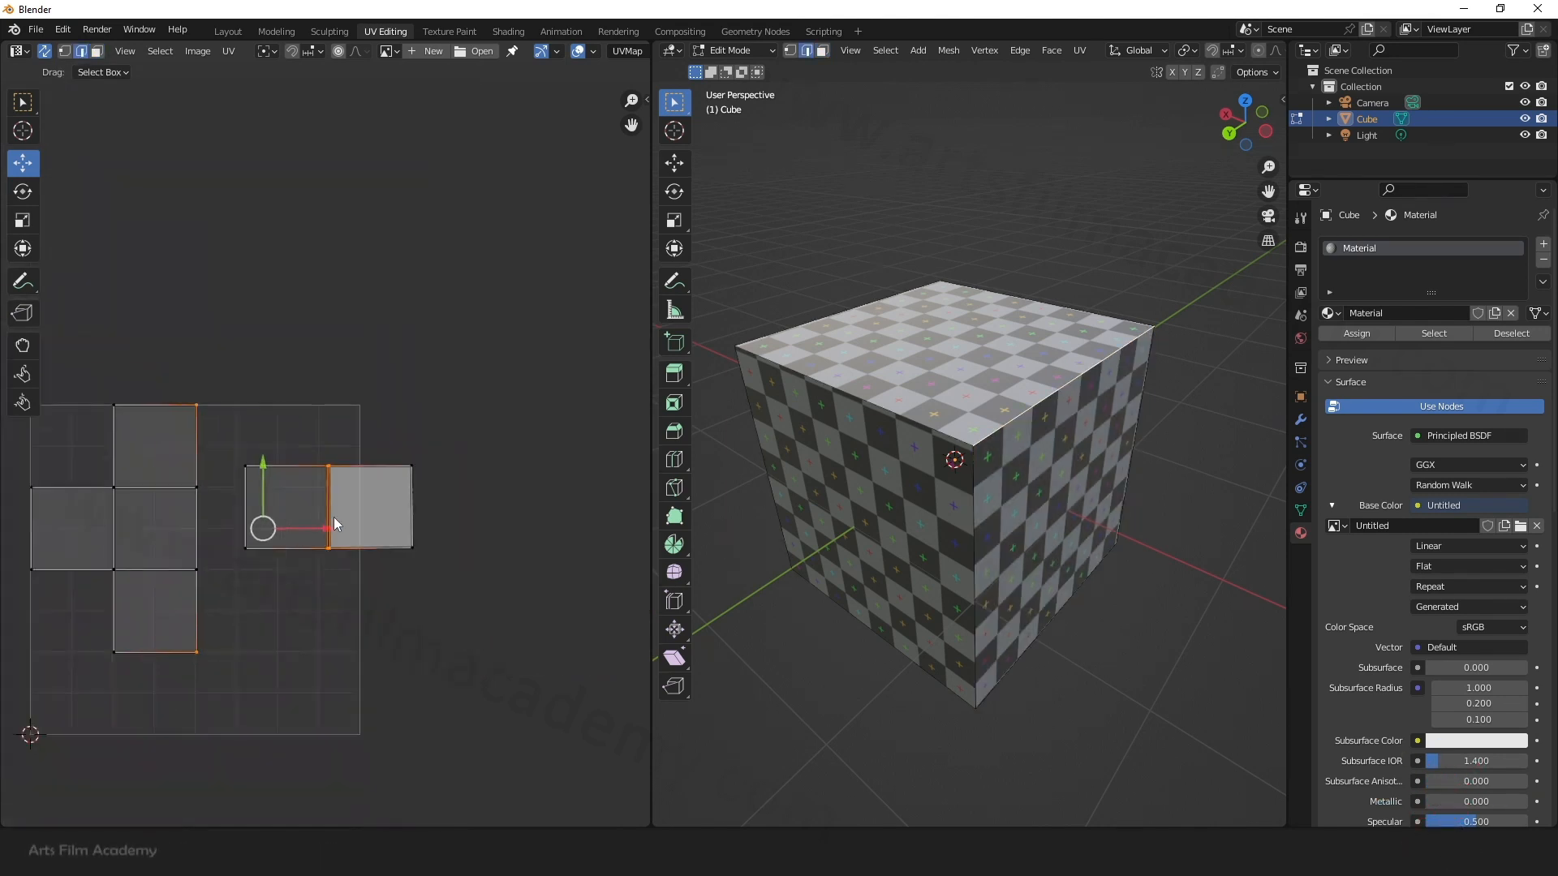
scroll(323, 505, "up", 5)
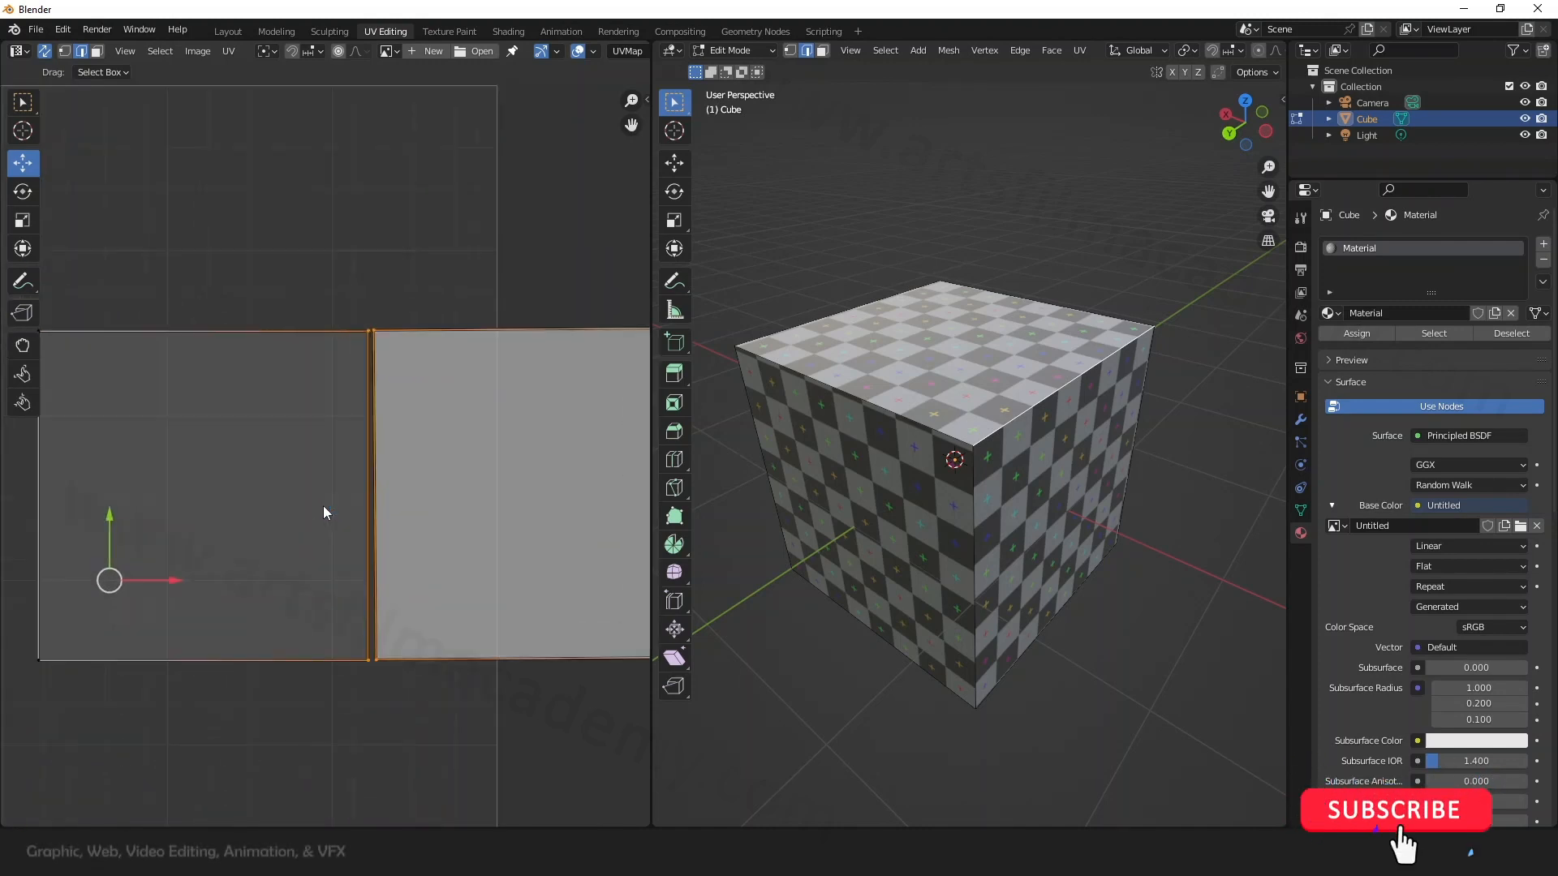
scroll(392, 479, "up", 1)
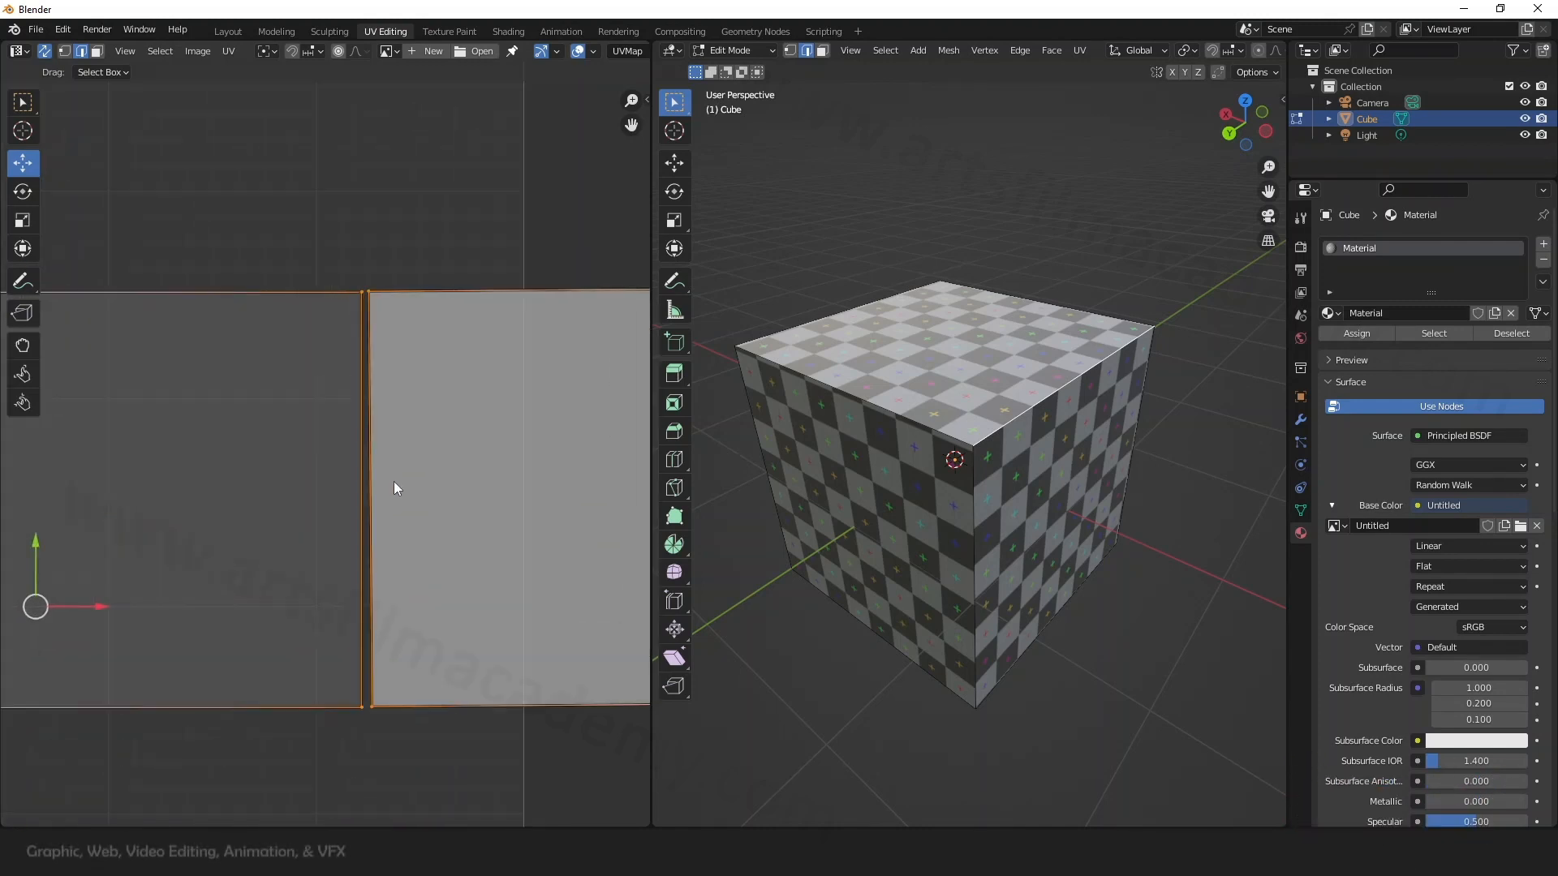
left_click(280, 497)
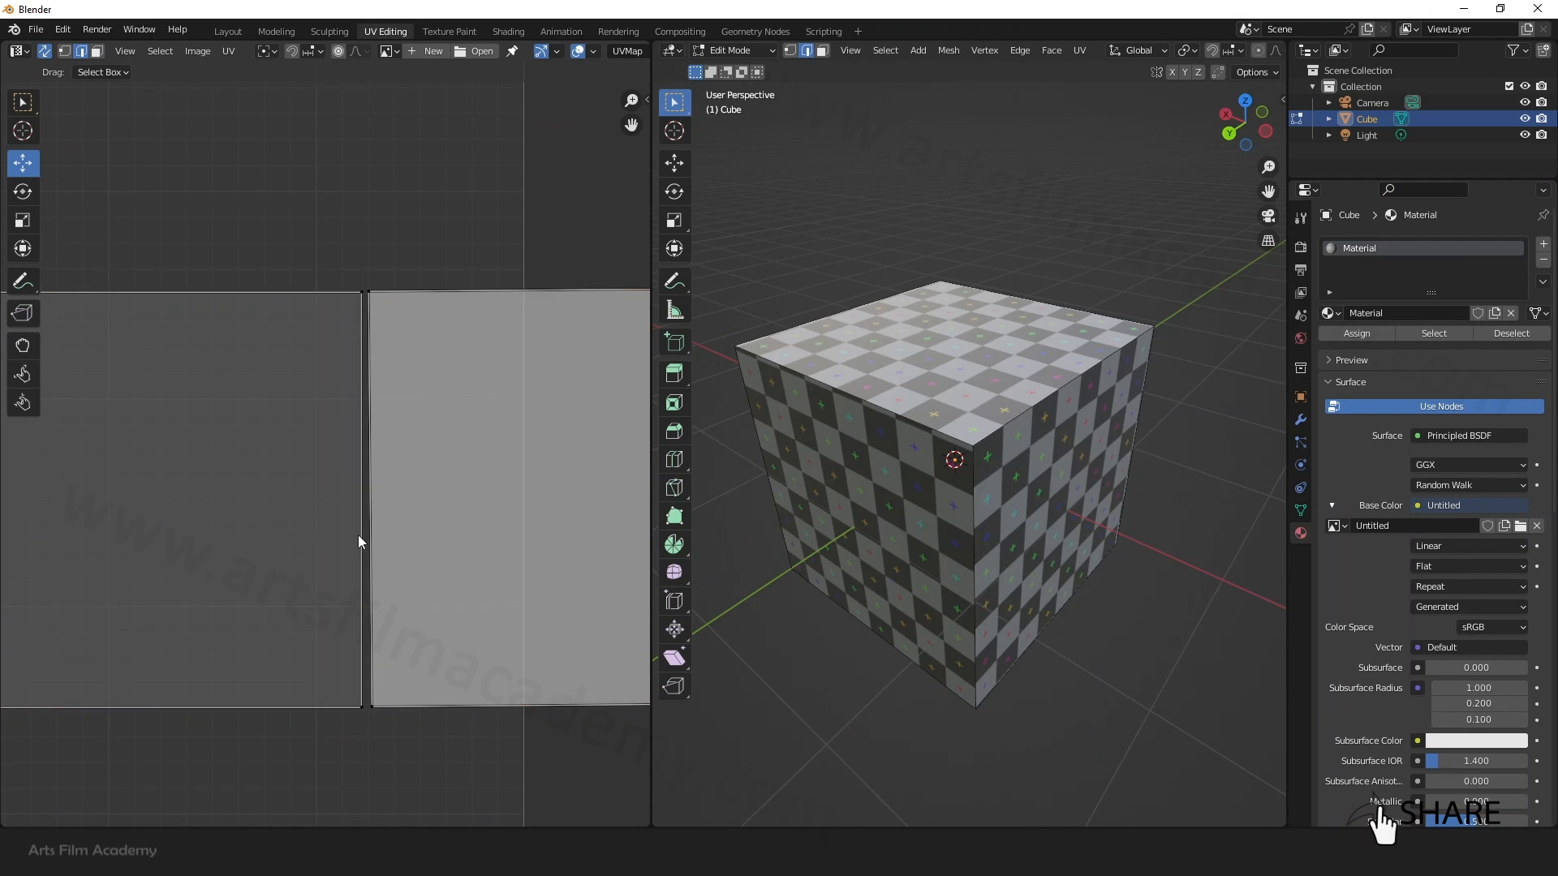
left_click(360, 533)
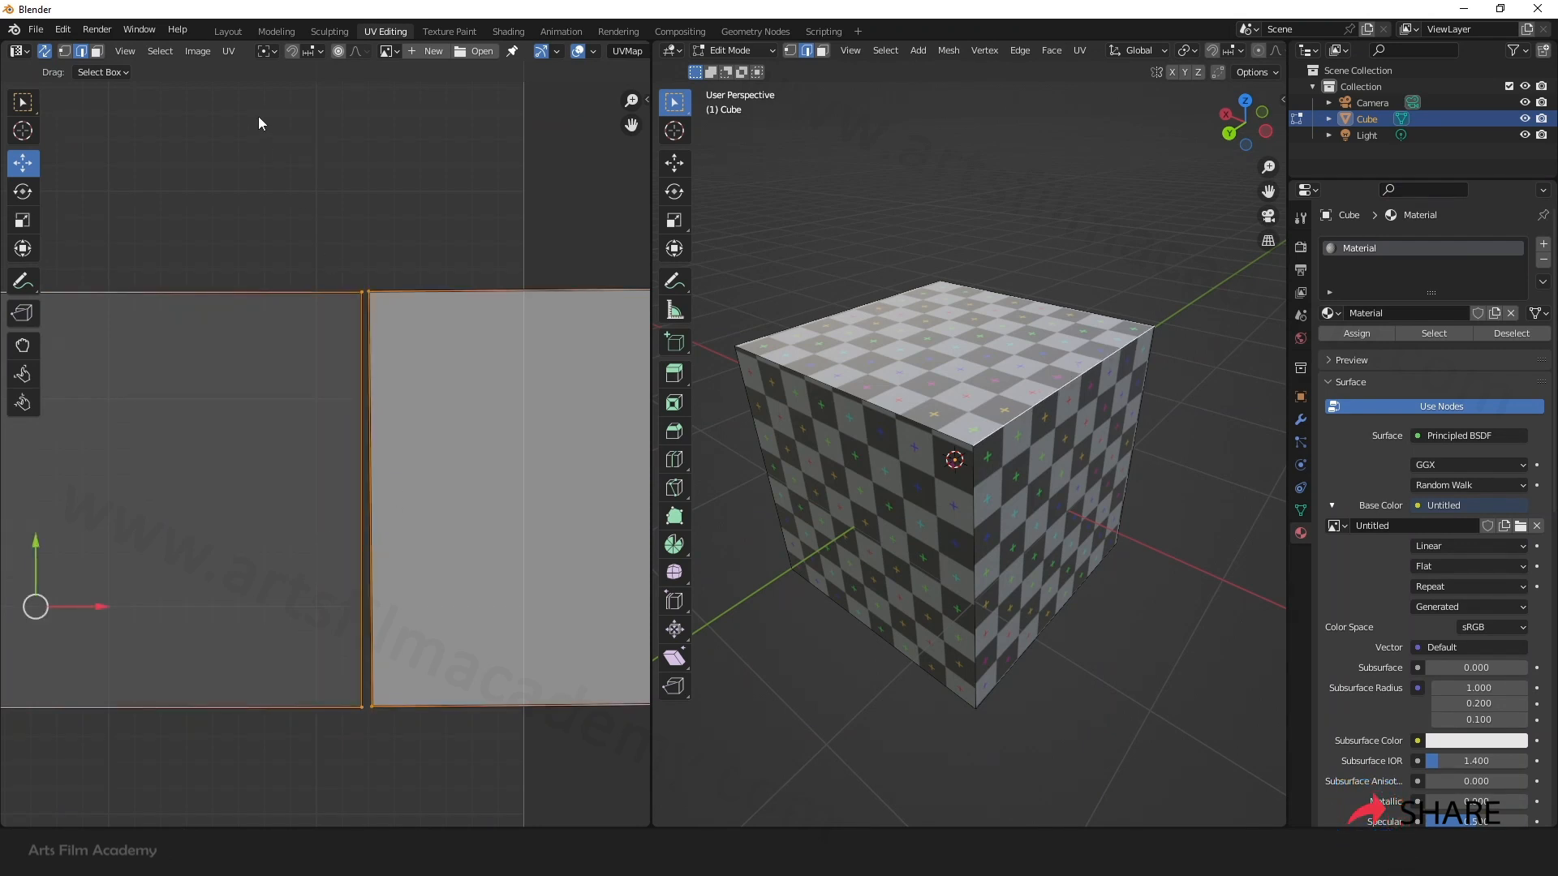
Step: Stitch the two adjacent UV squares together along their selected shared edge
left_click(228, 52)
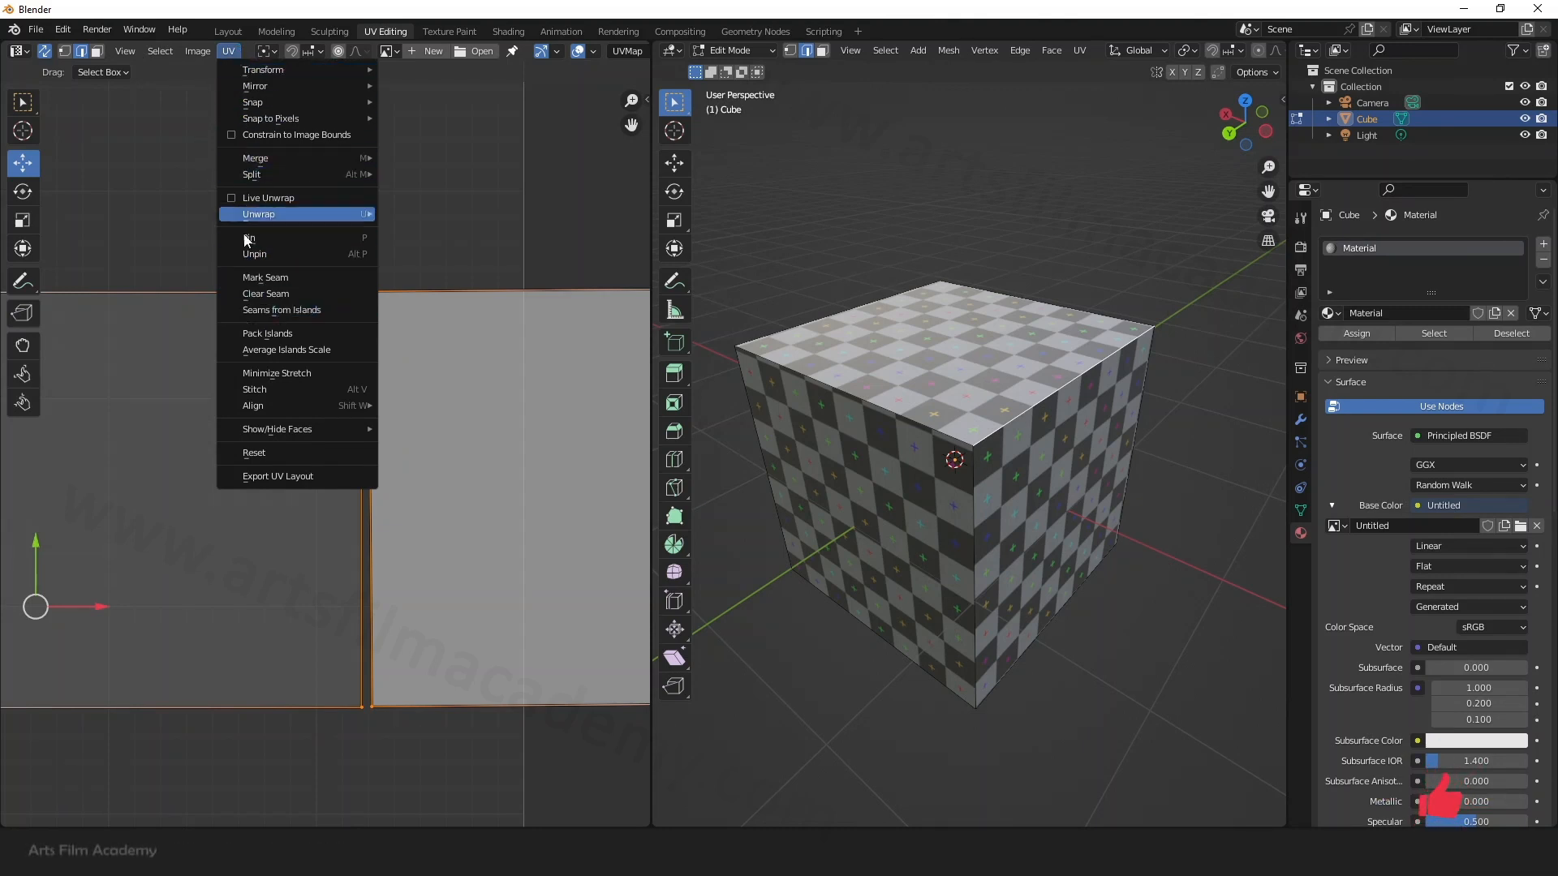
mouse_move(269, 405)
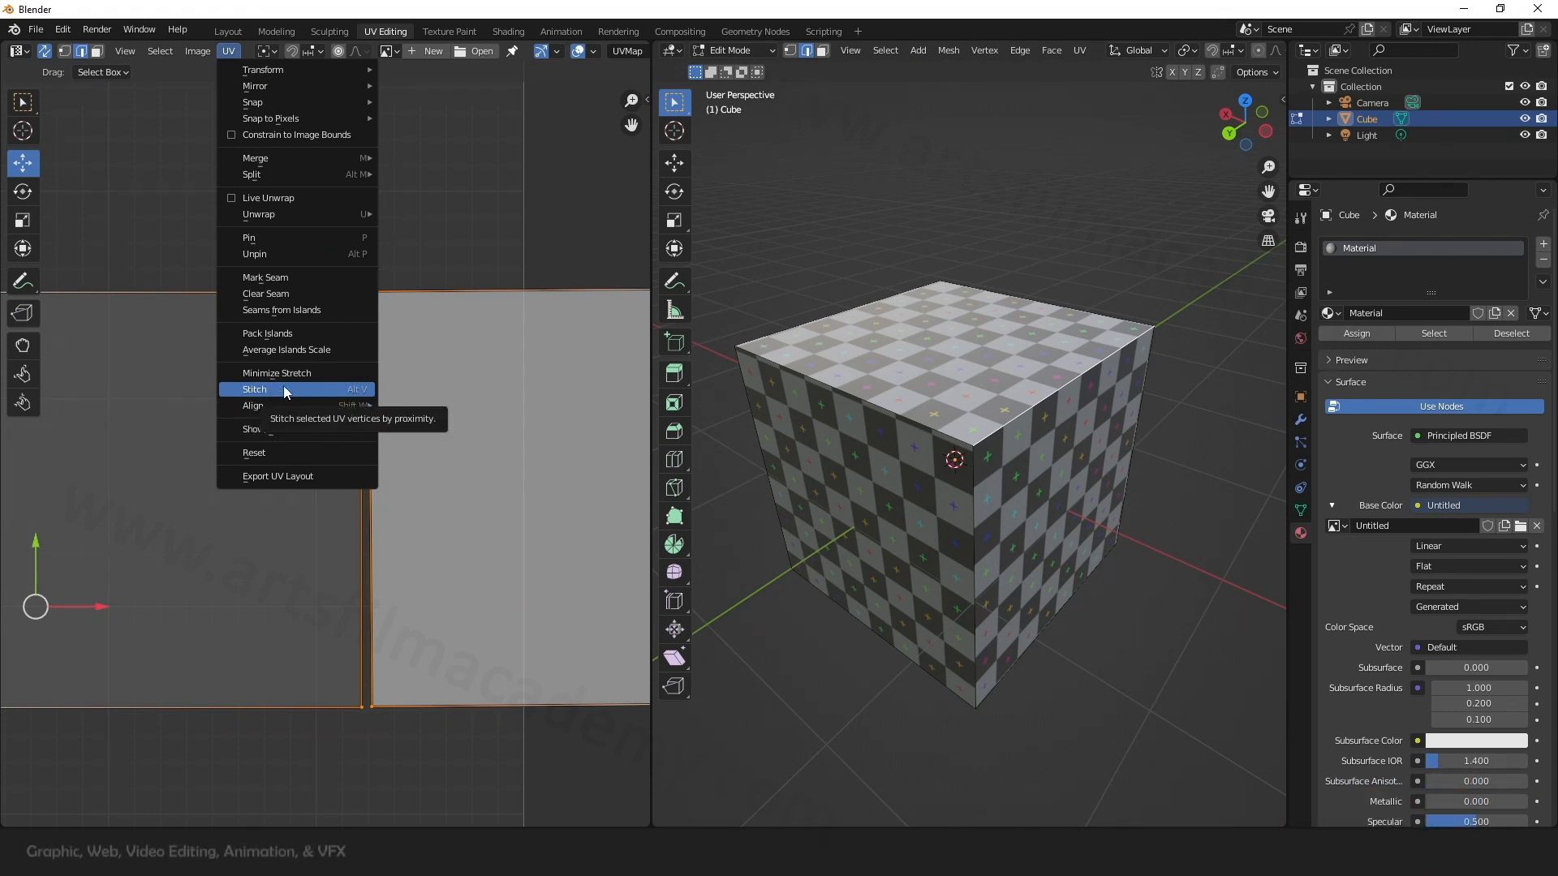
left_click(288, 389)
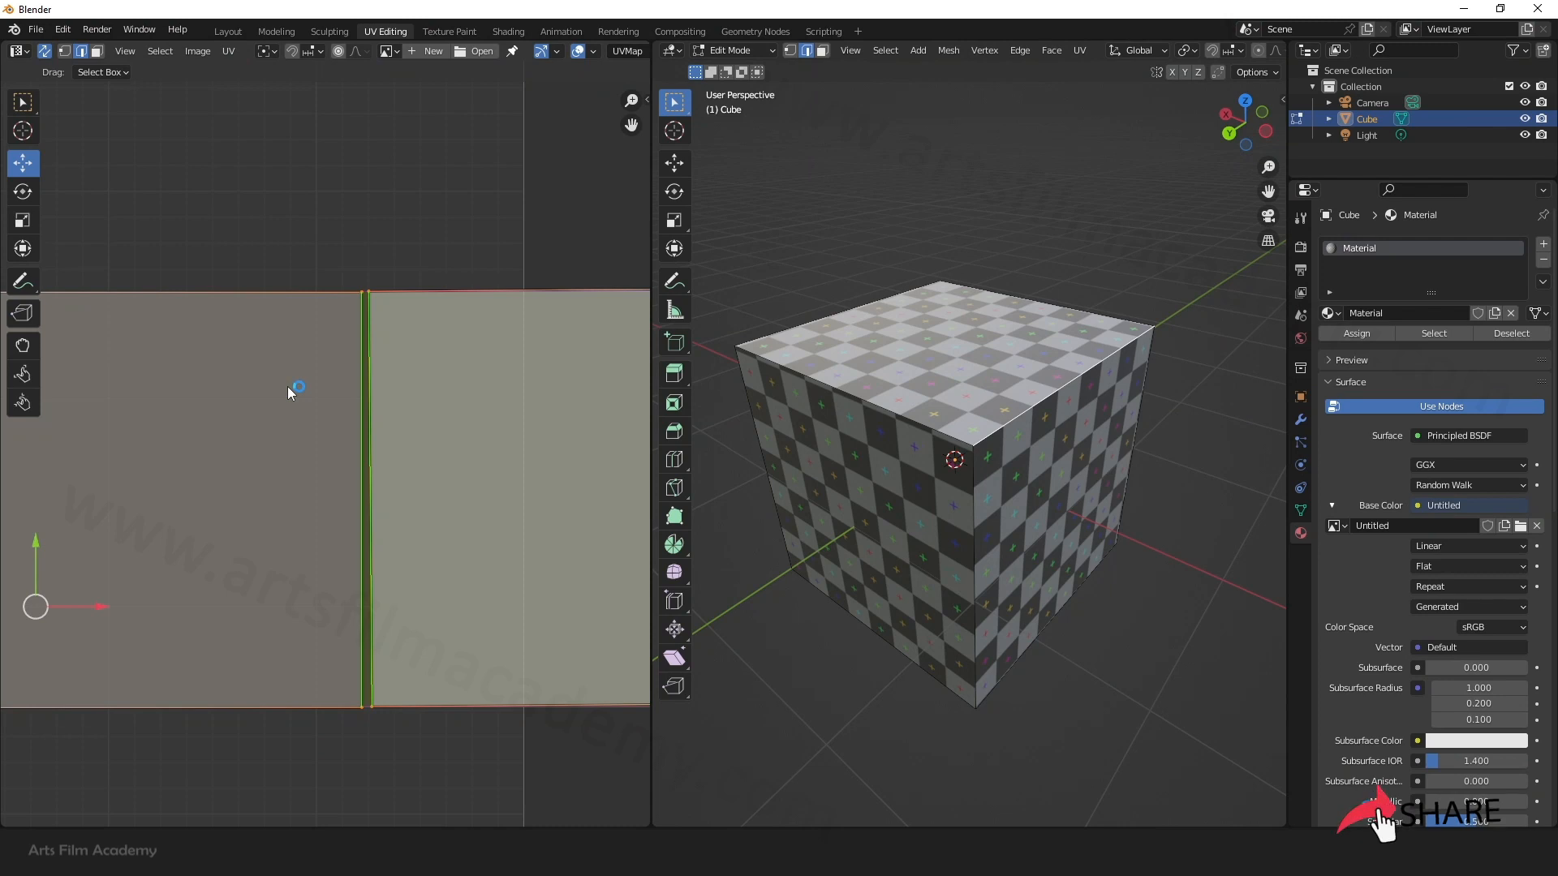
scroll(401, 407, "down", 5)
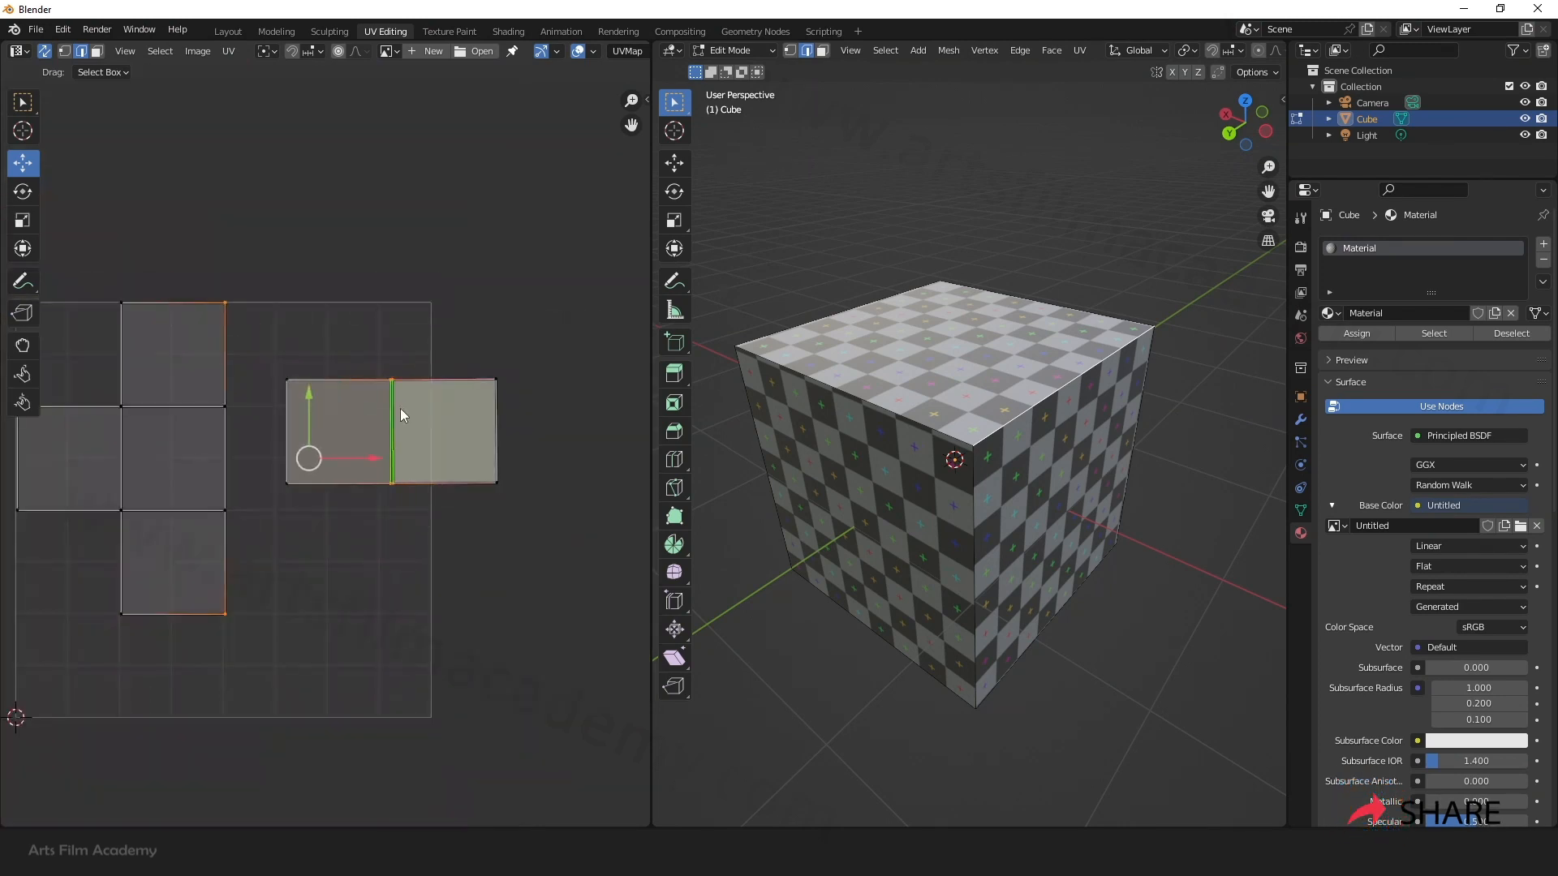
scroll(401, 407, "up", 4)
scroll(399, 405, "down", 2)
scroll(397, 409, "down", 2)
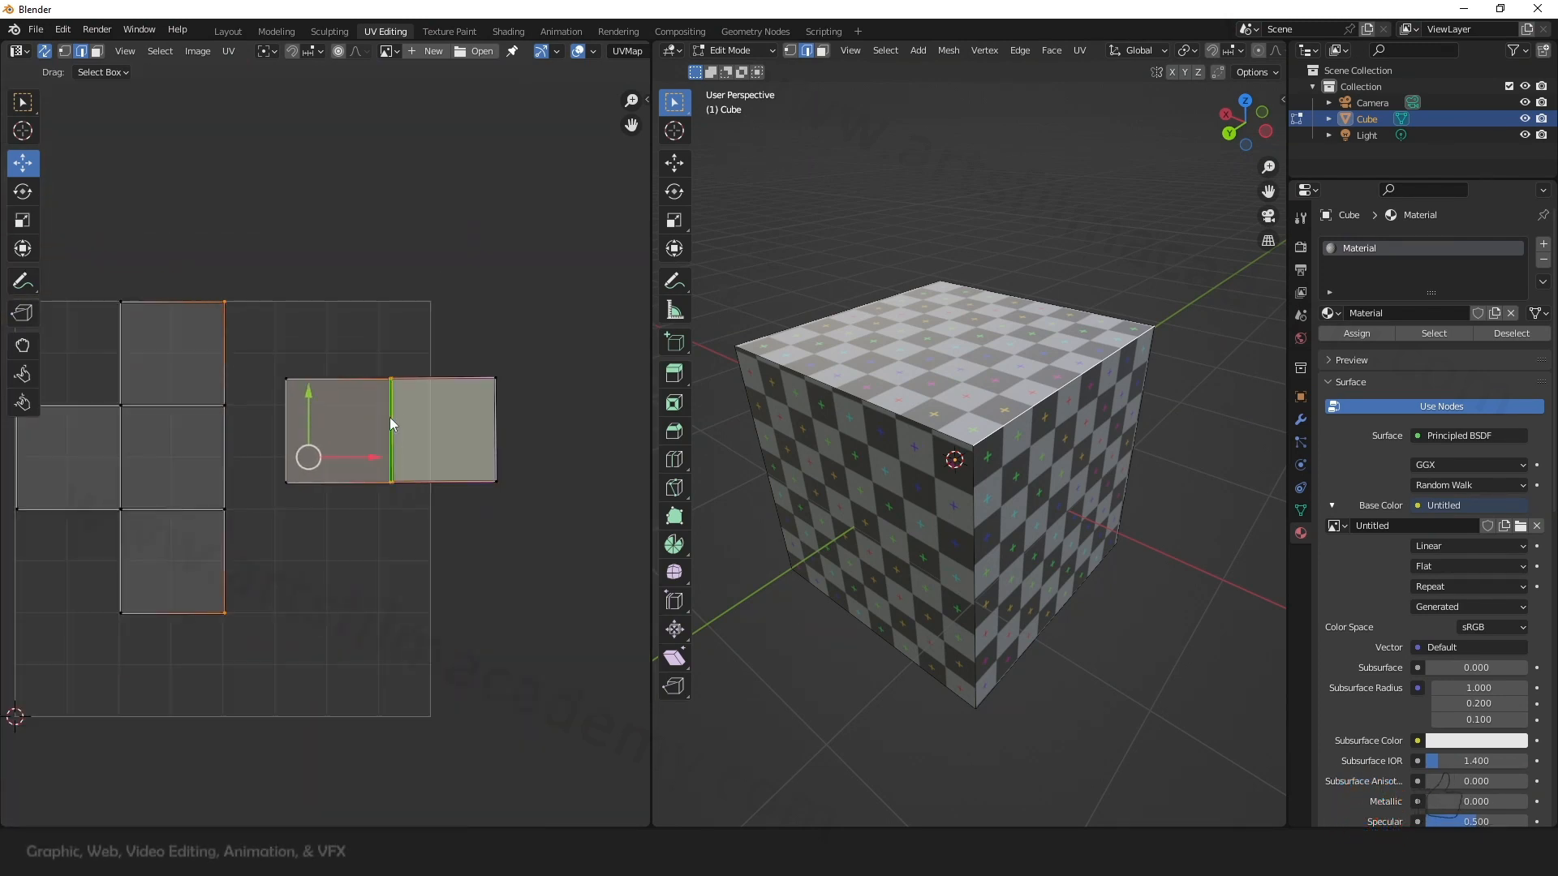
scroll(391, 423, "up", 5)
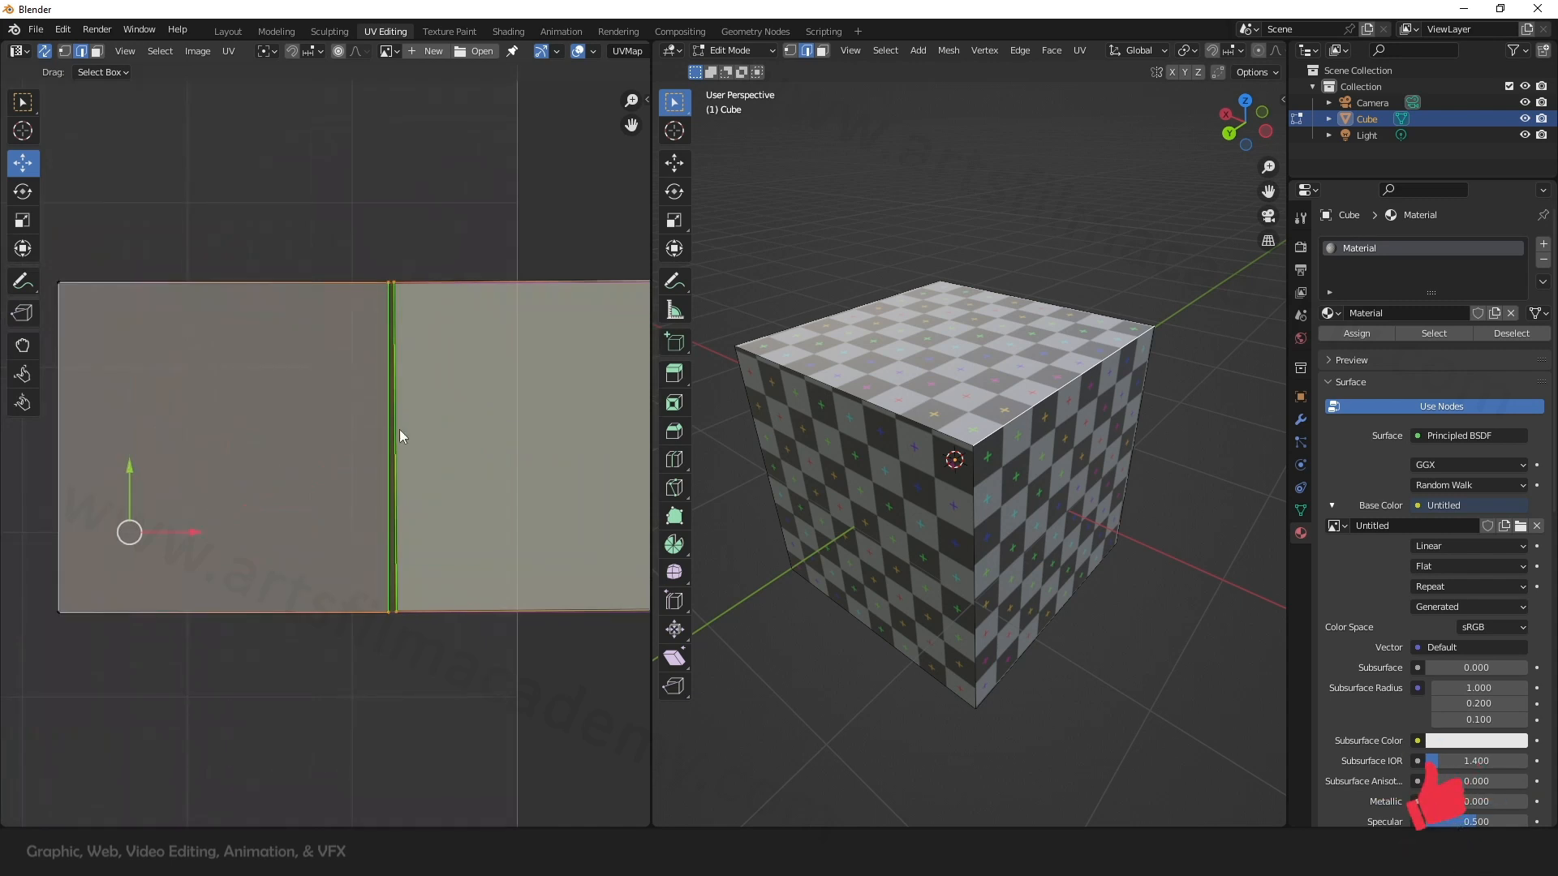
scroll(400, 430, "up", 2)
left_click(386, 445)
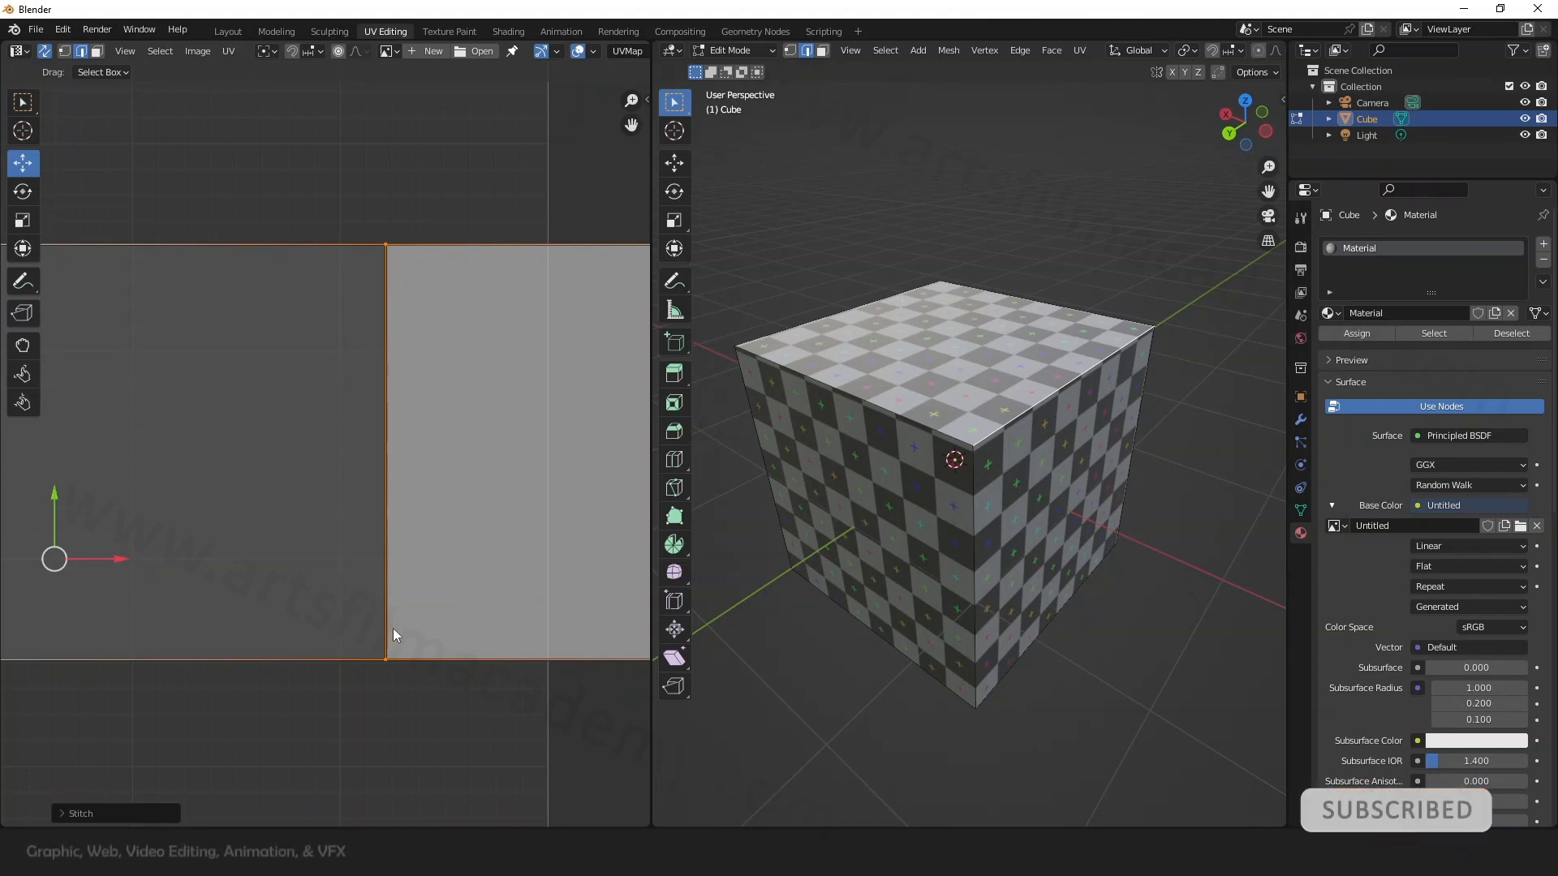
Step: Turn off UV sync selection and select the whole cube mesh to show all its UV faces
scroll(349, 377, "down", 5)
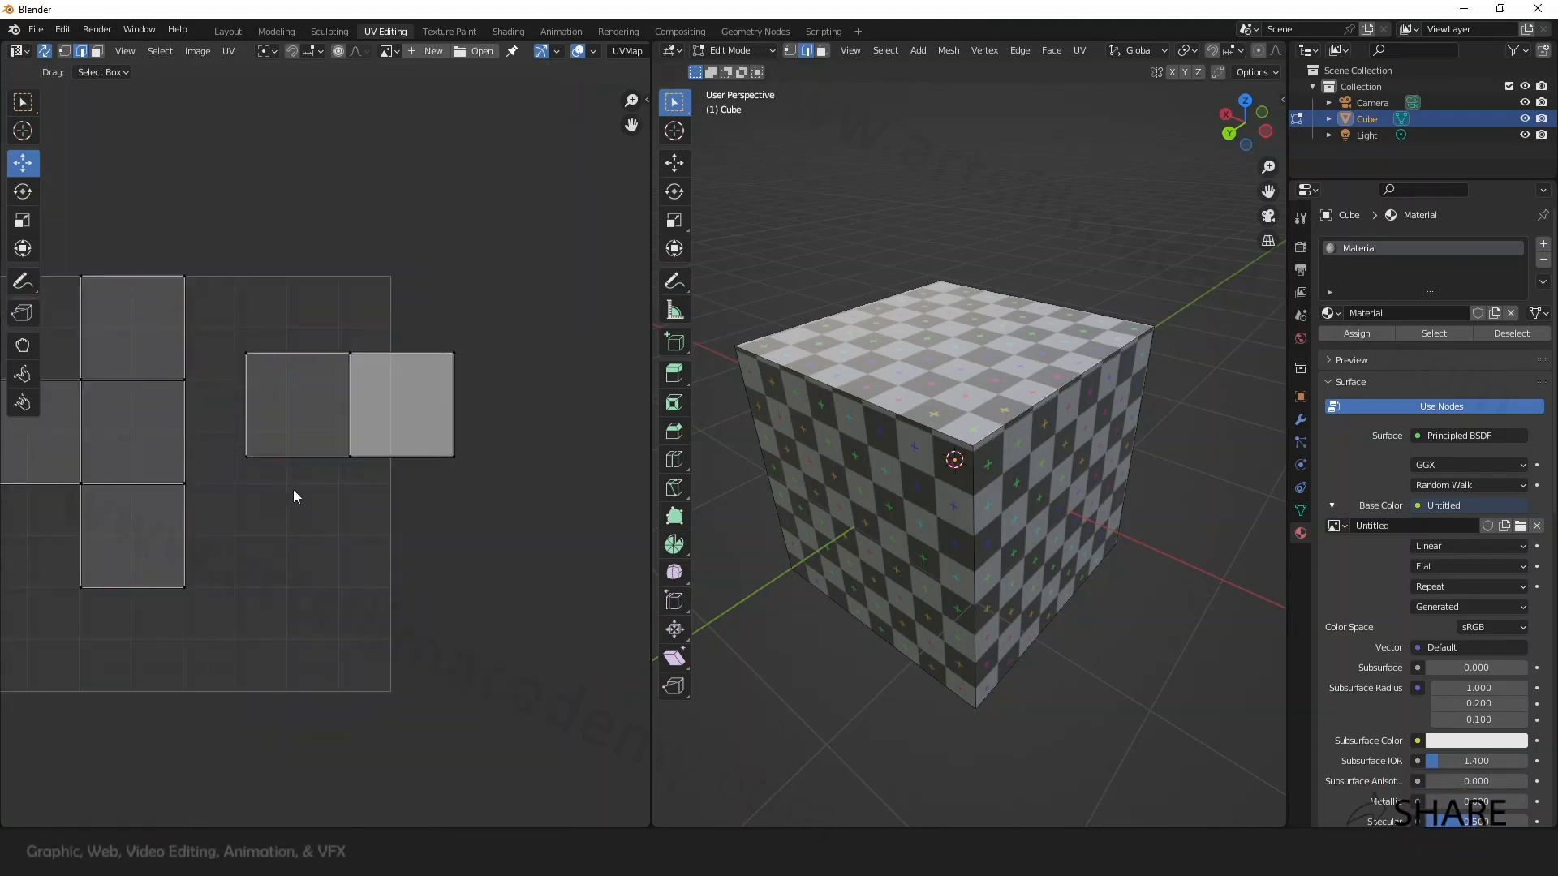
middle_click_drag(294, 490, 331, 513)
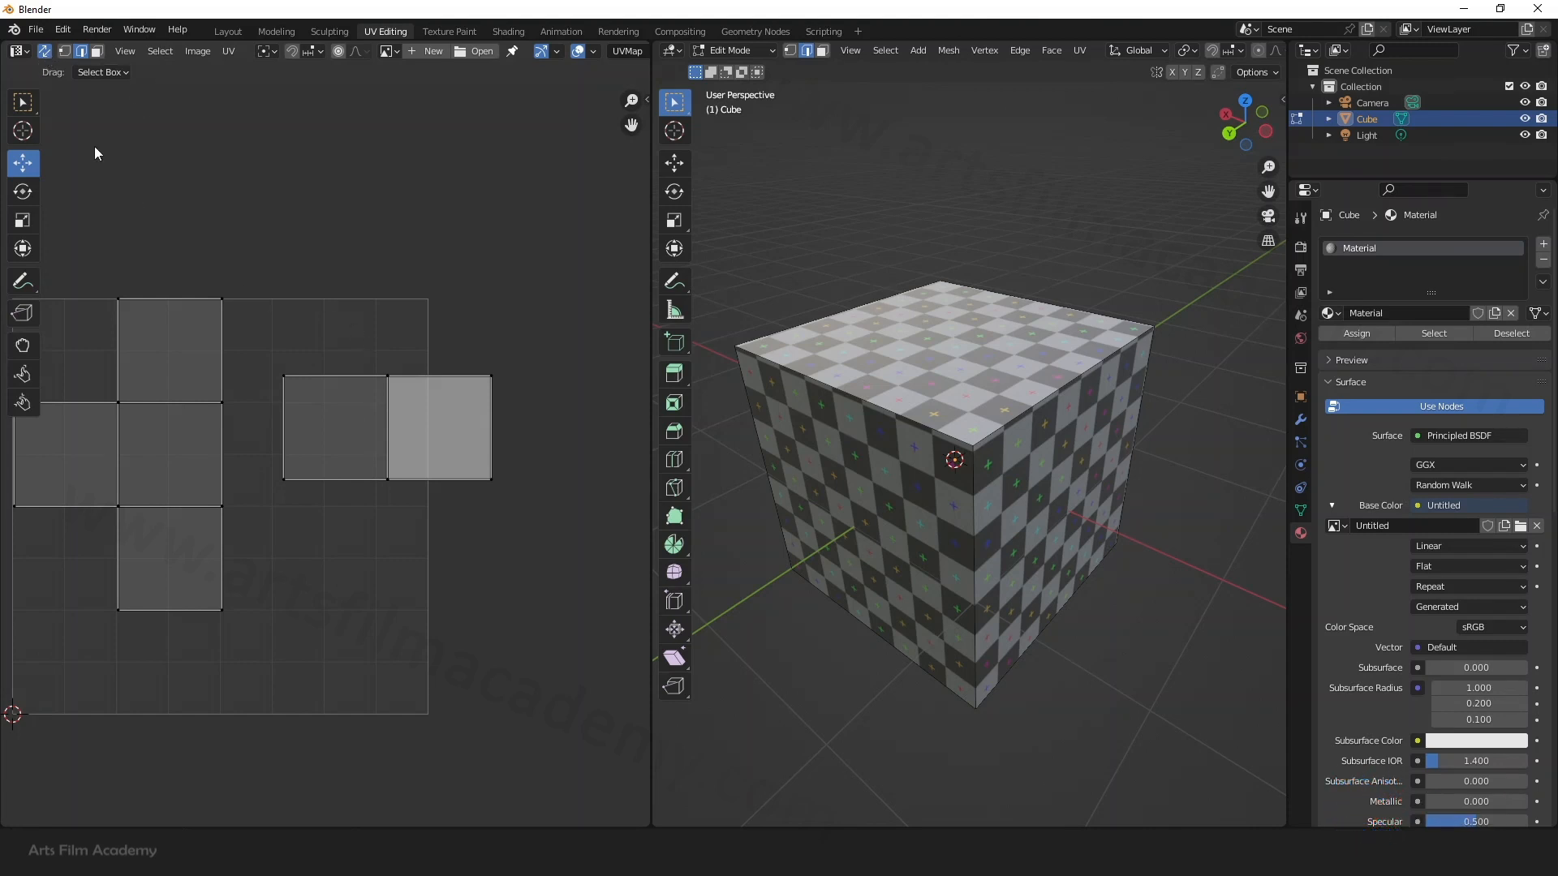
left_click(46, 52)
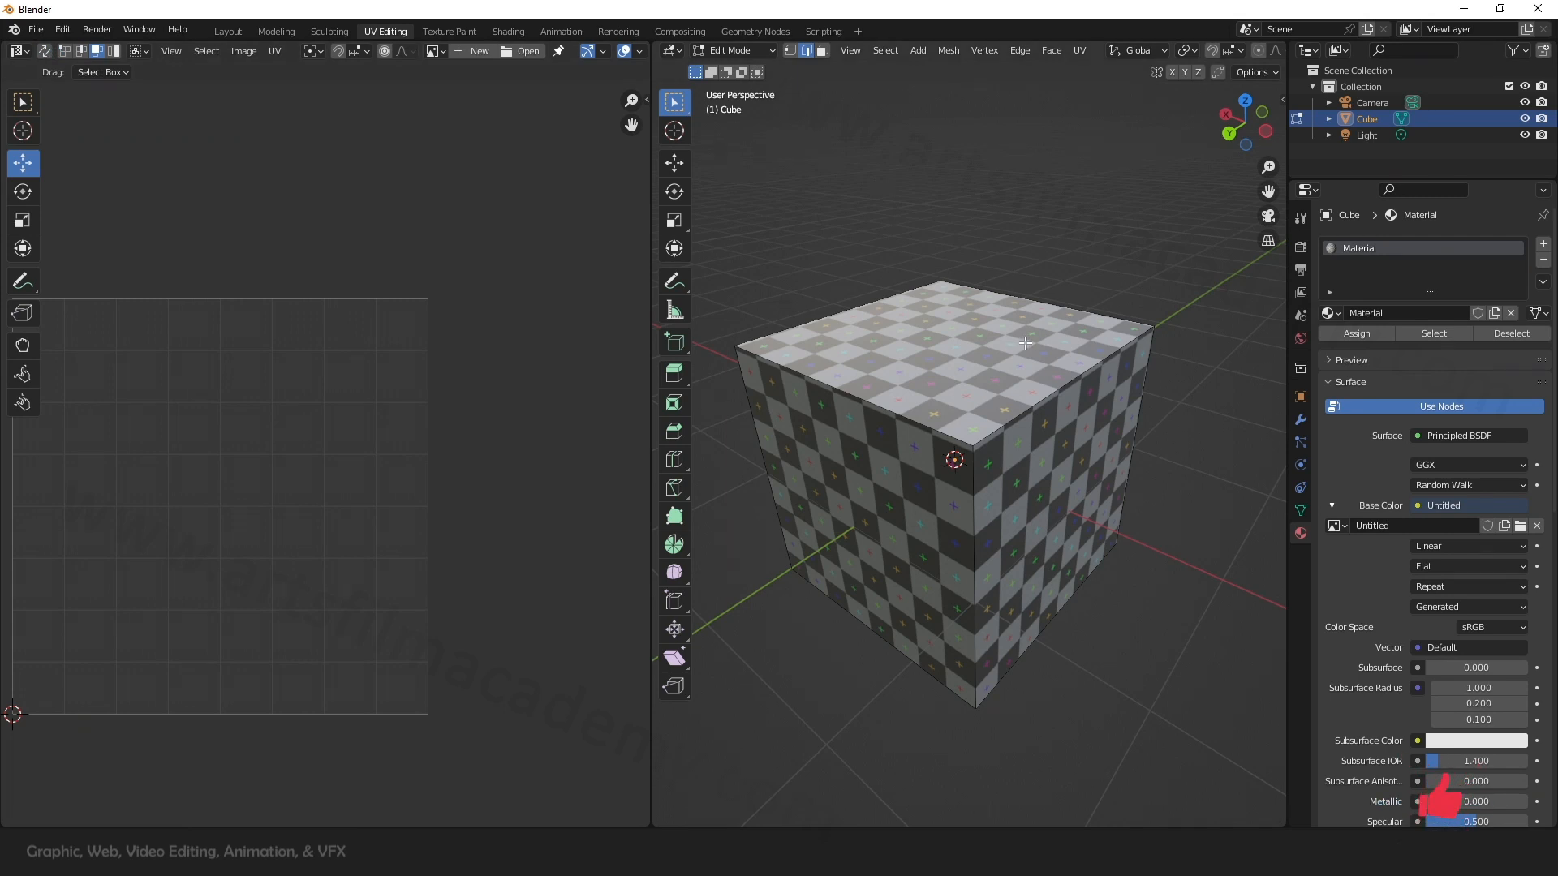
key("a")
Step: Select the two stitched UV squares and move them closer to the remaining UV layout
left_click_drag(278, 335, 524, 508)
left_click_drag(394, 439, 357, 470)
middle_click_drag(308, 552, 354, 573)
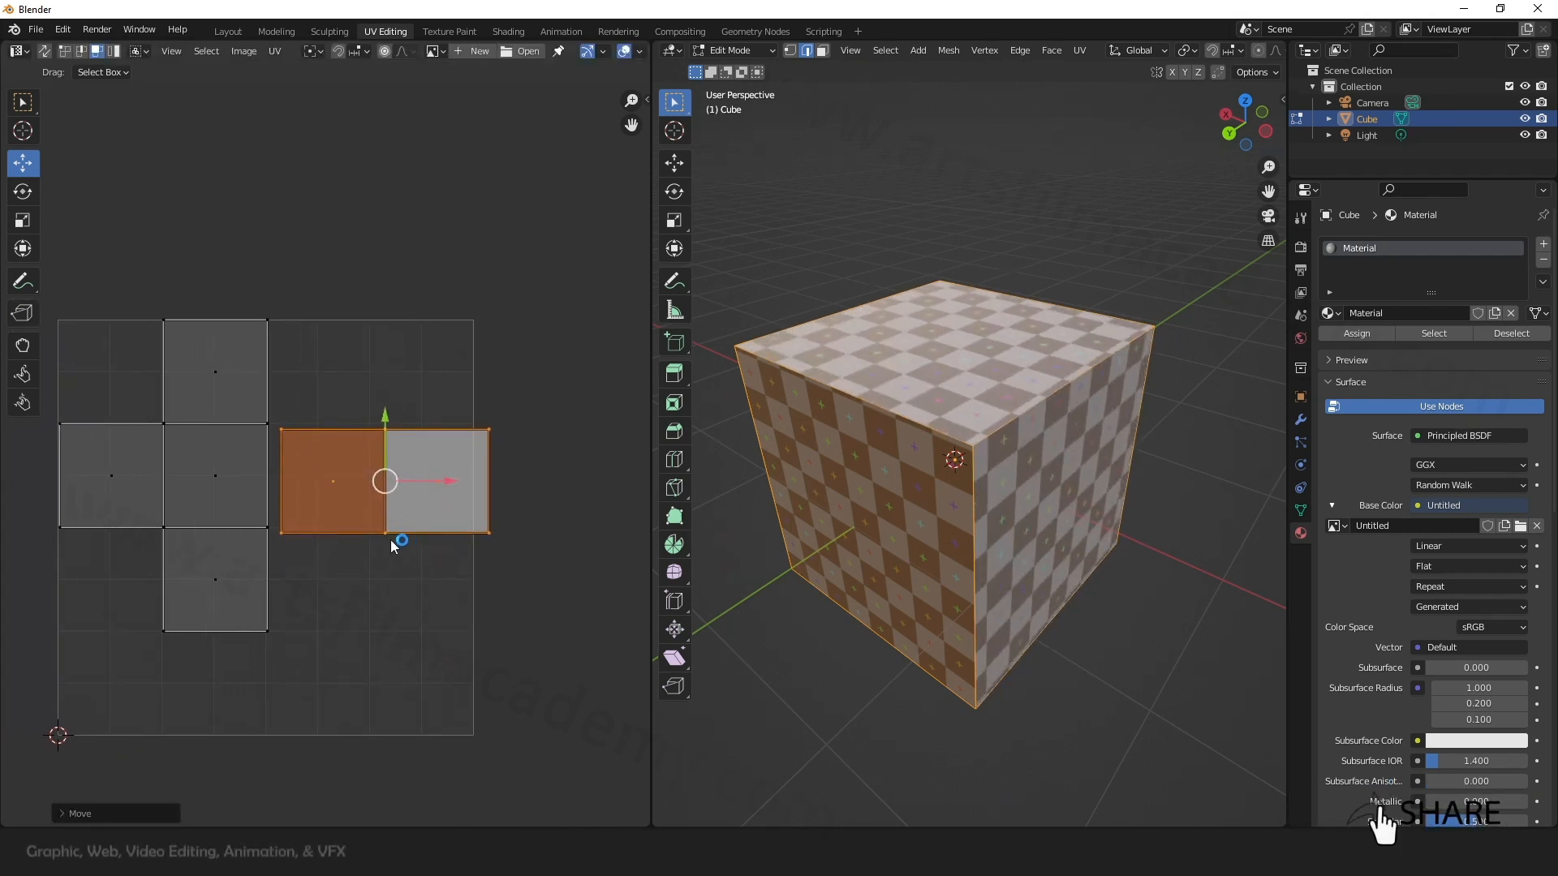
Step: Switch the UV selection to vertices and pick the corner points where the two stitched squares meet
left_click(64, 50)
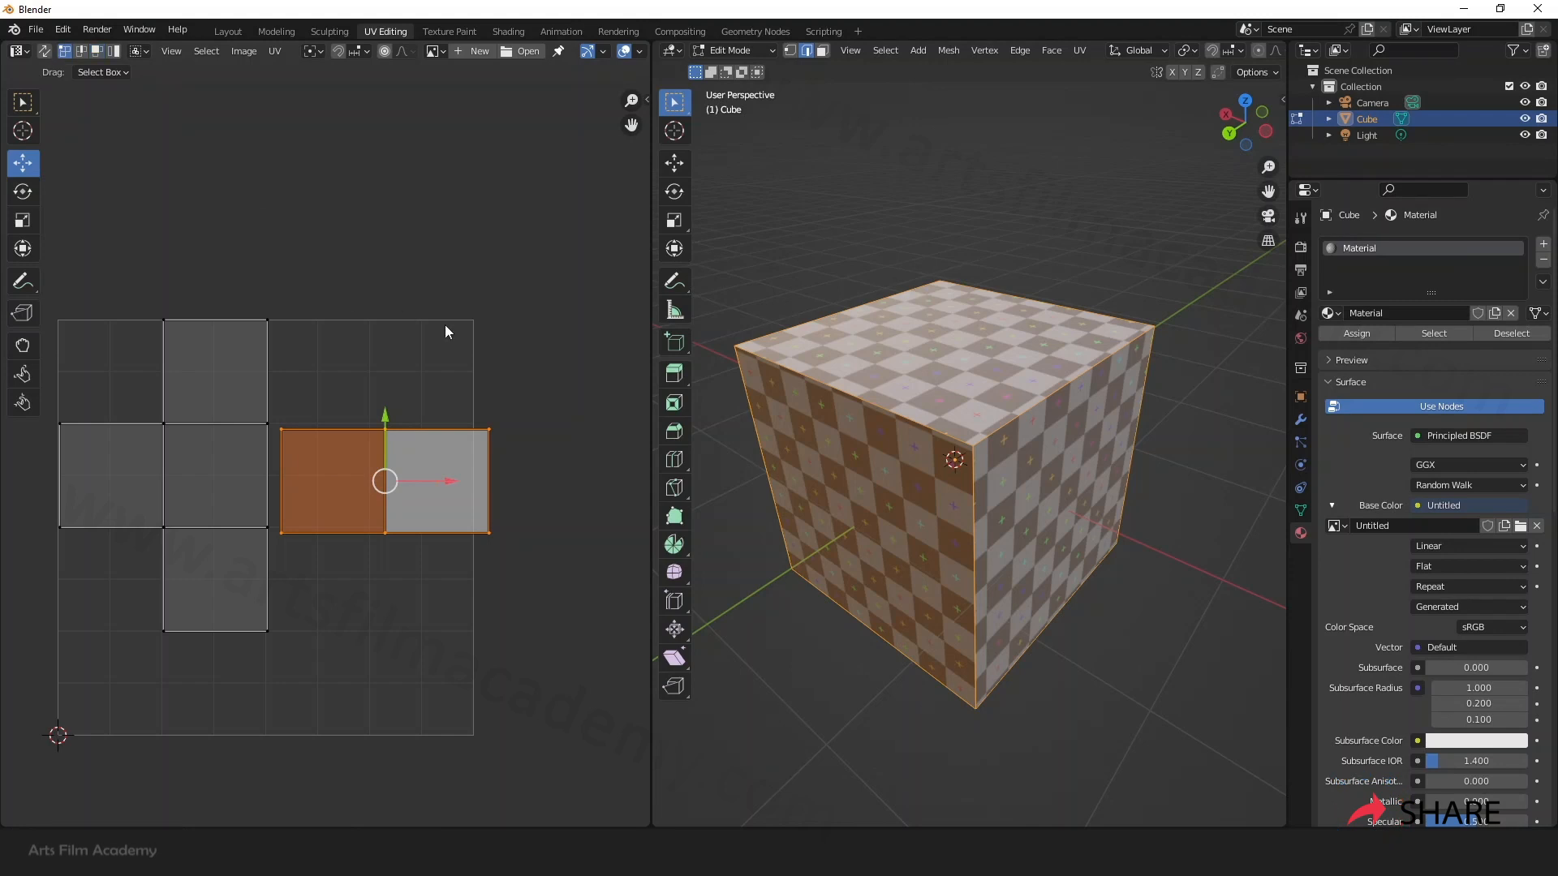
left_click(384, 430)
mouse_move(384, 429)
left_mouse_down()
mouse_move(484, 376)
mouse_move(362, 411)
mouse_move(358, 427)
left_mouse_up()
left_click(369, 548)
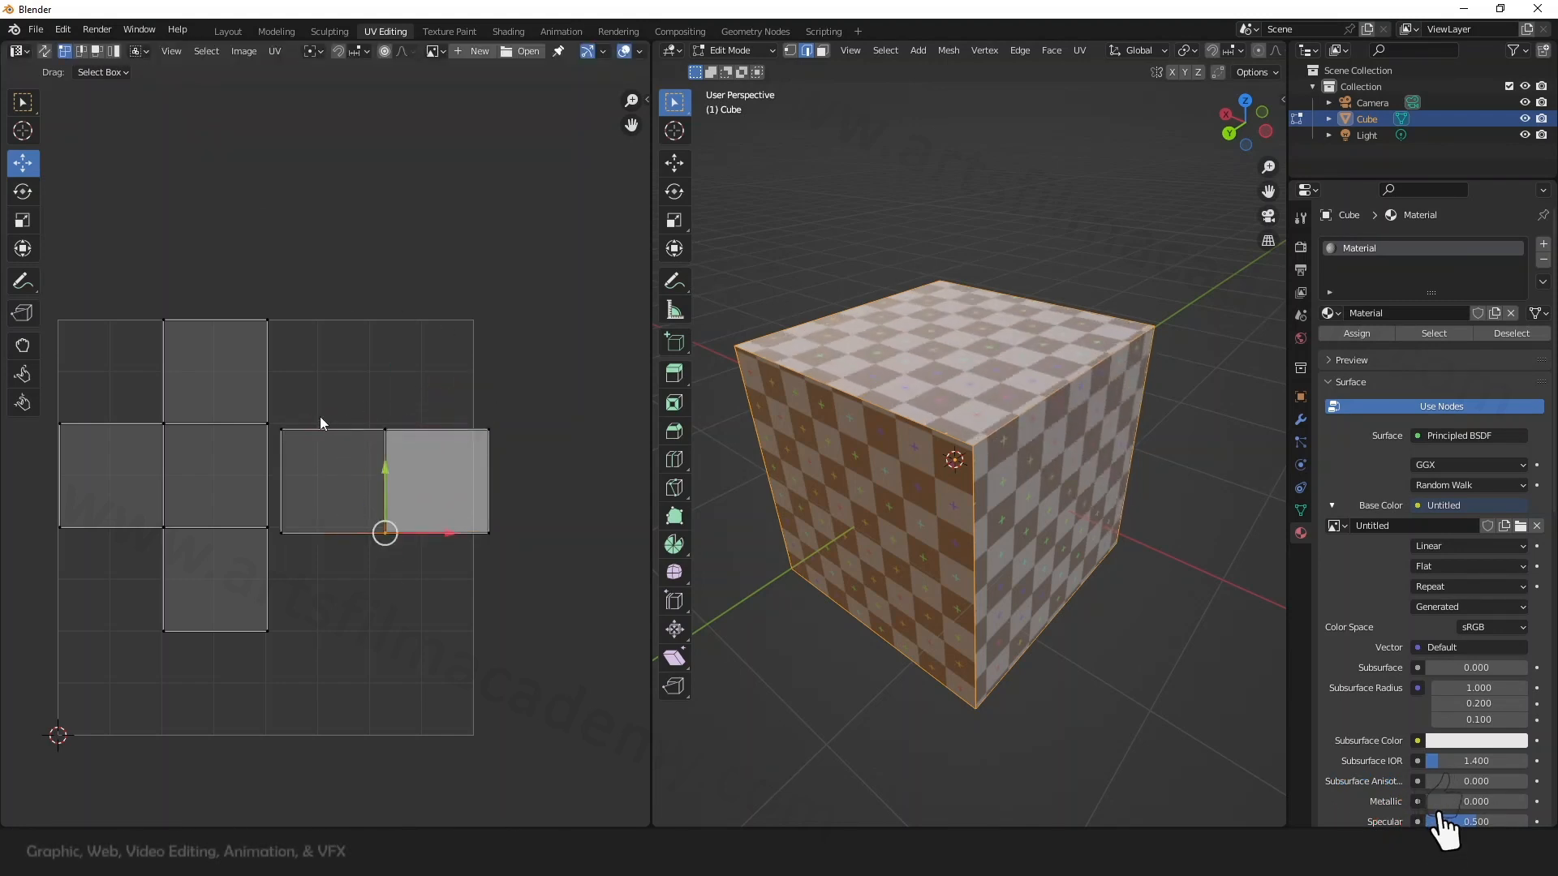
Step: Switch the UV selection to edges, select both stitched squares and slide them right to compare the texture on the cube
left_click(96, 54)
scroll(1186, 438, "up", 3)
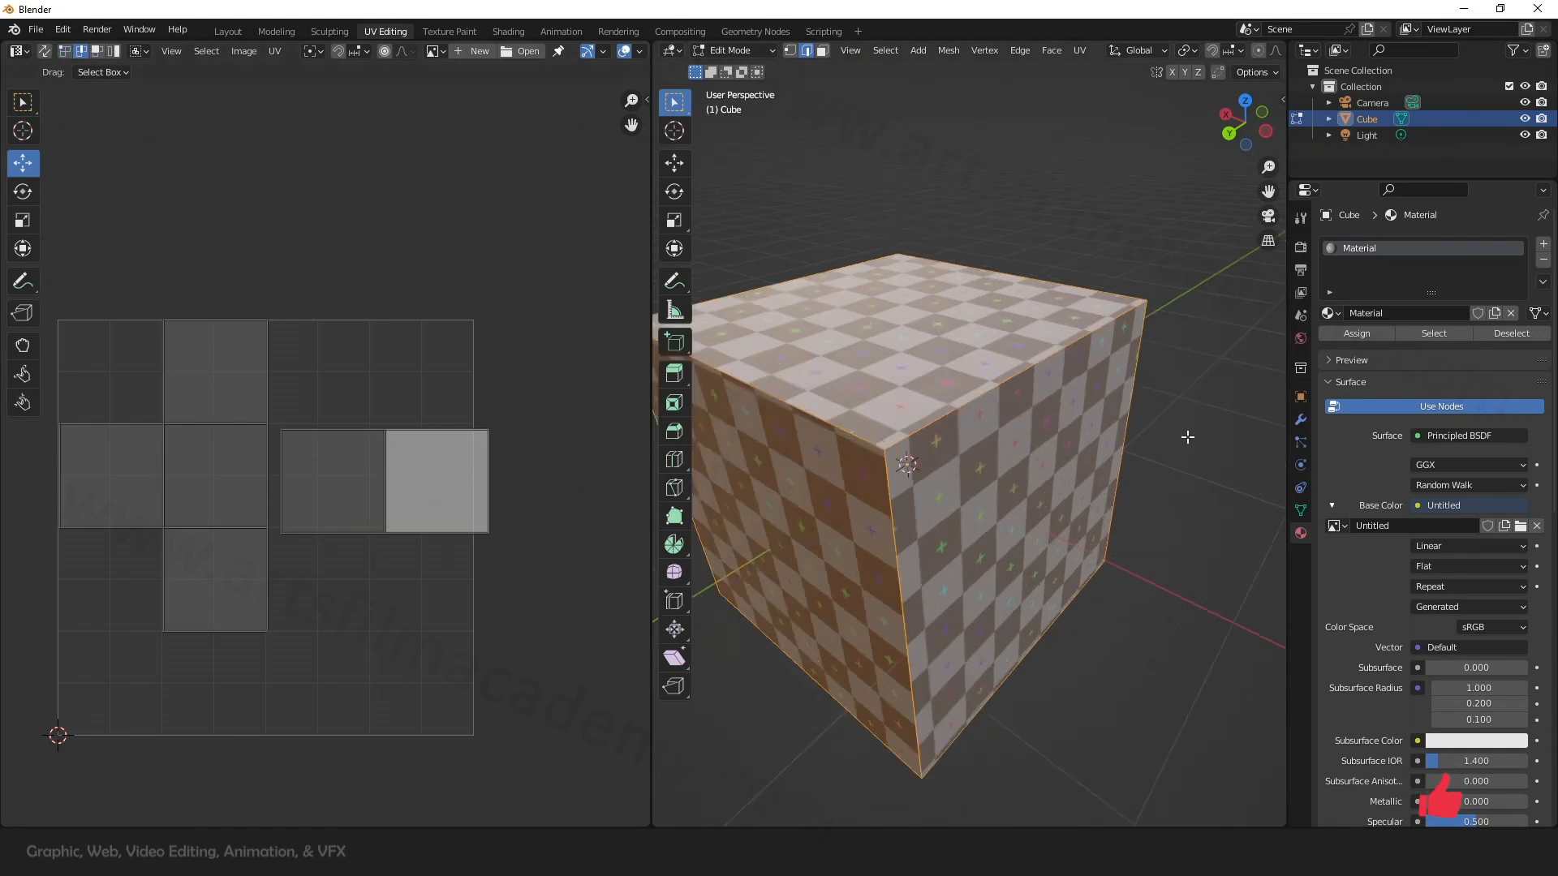
middle_click_drag(1186, 438, 851, 449)
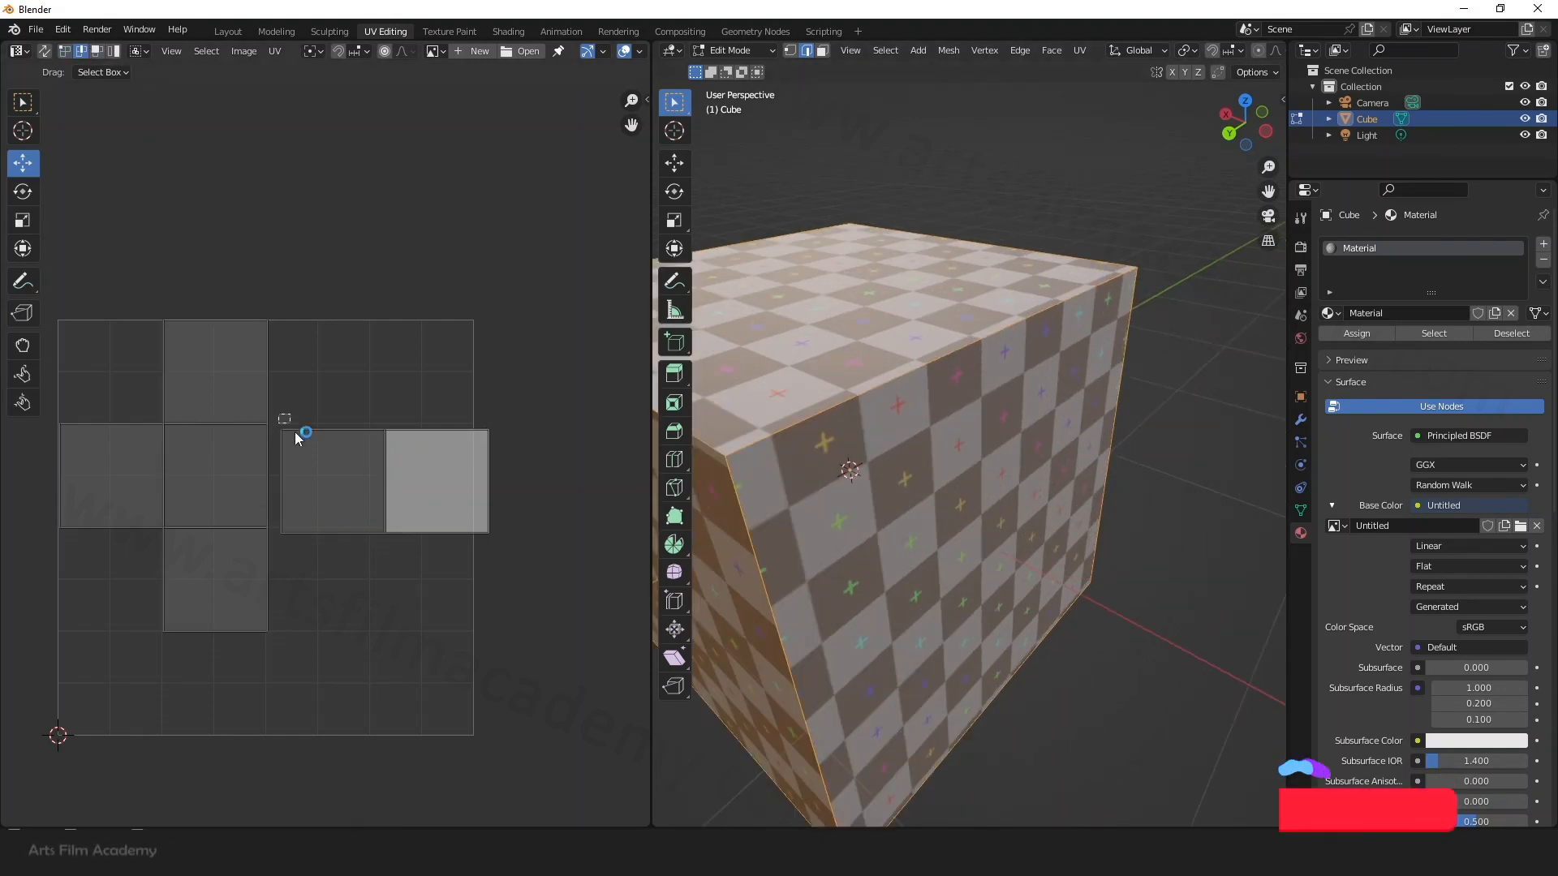
left_click_drag(279, 421, 587, 575)
left_click_drag(426, 481, 496, 482)
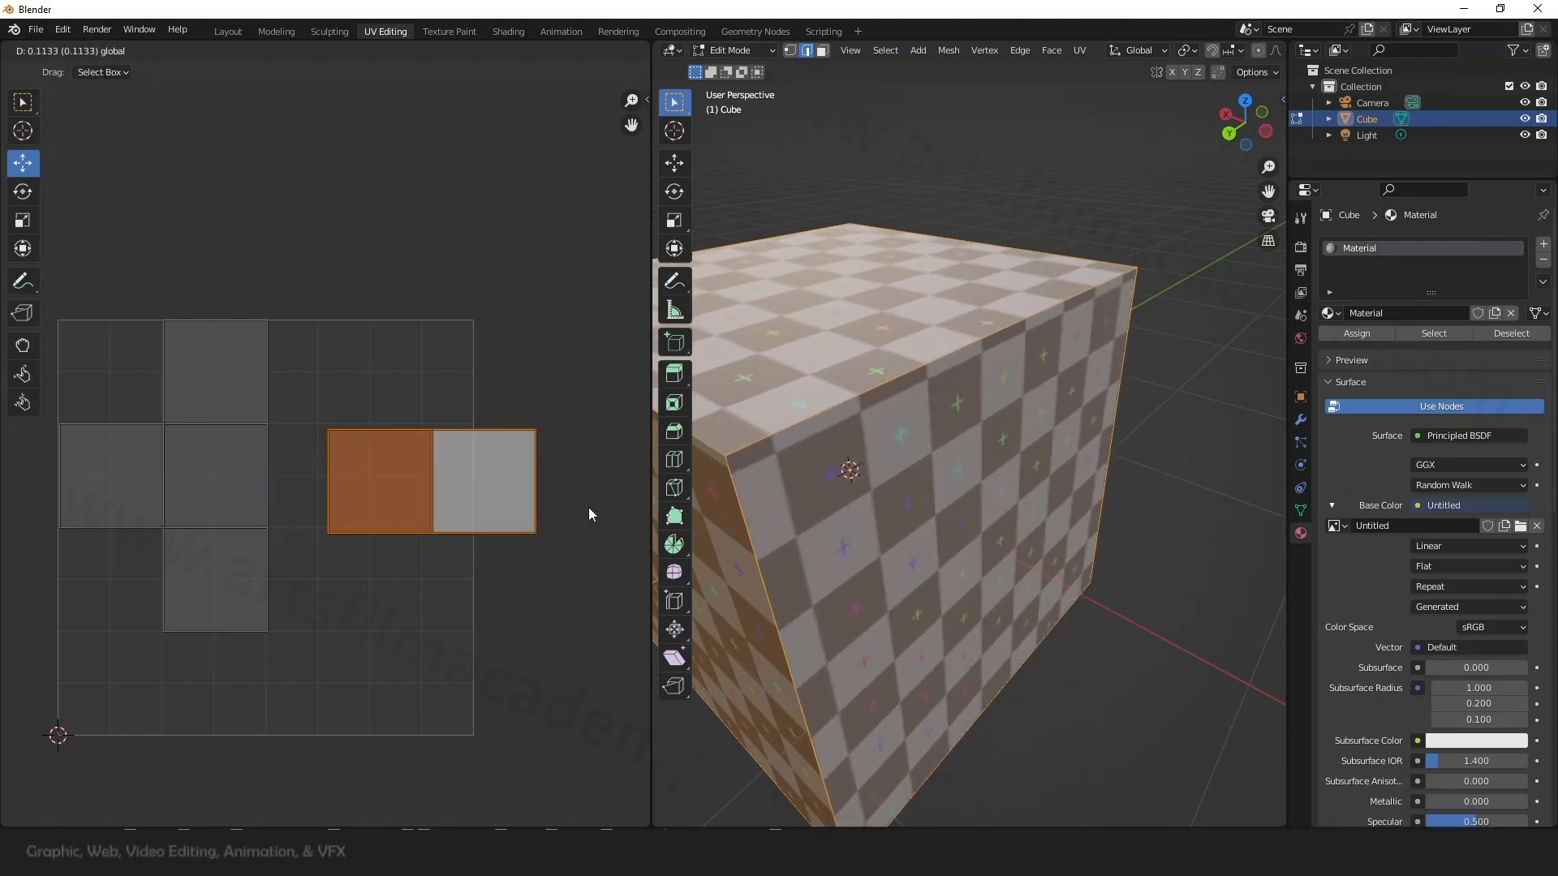
scroll(973, 405, "down", 2)
middle_click_drag(974, 406, 1039, 376)
Step: Slide the two stitched squares left until they sit just beside the middle square of the main UV layout
left_click_drag(489, 484, 455, 479)
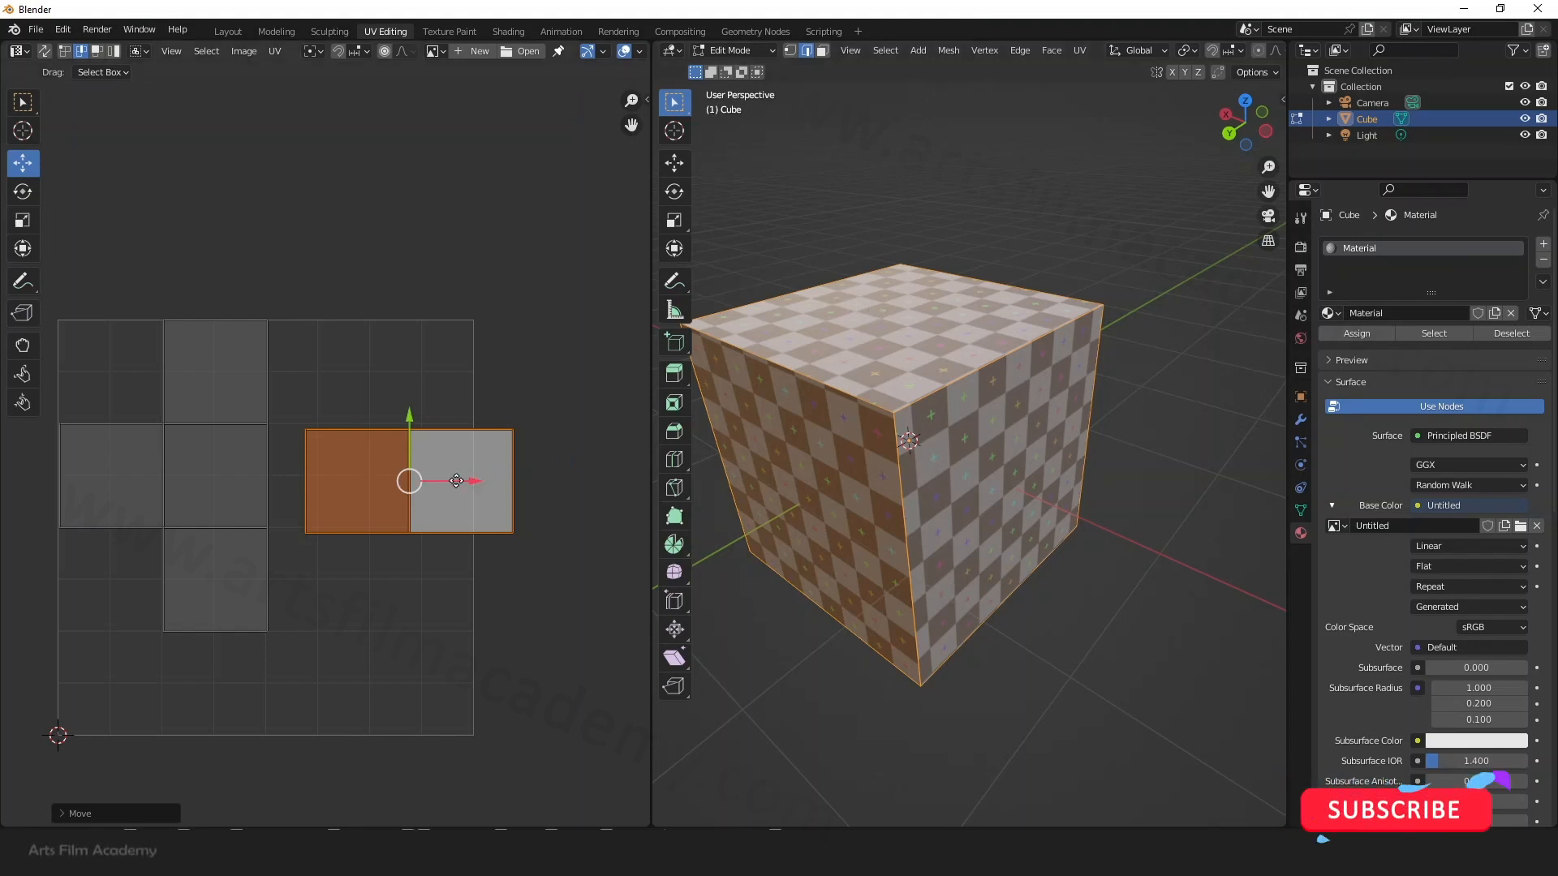
left_click_drag(467, 481, 435, 480)
middle_click_drag(435, 480, 462, 499)
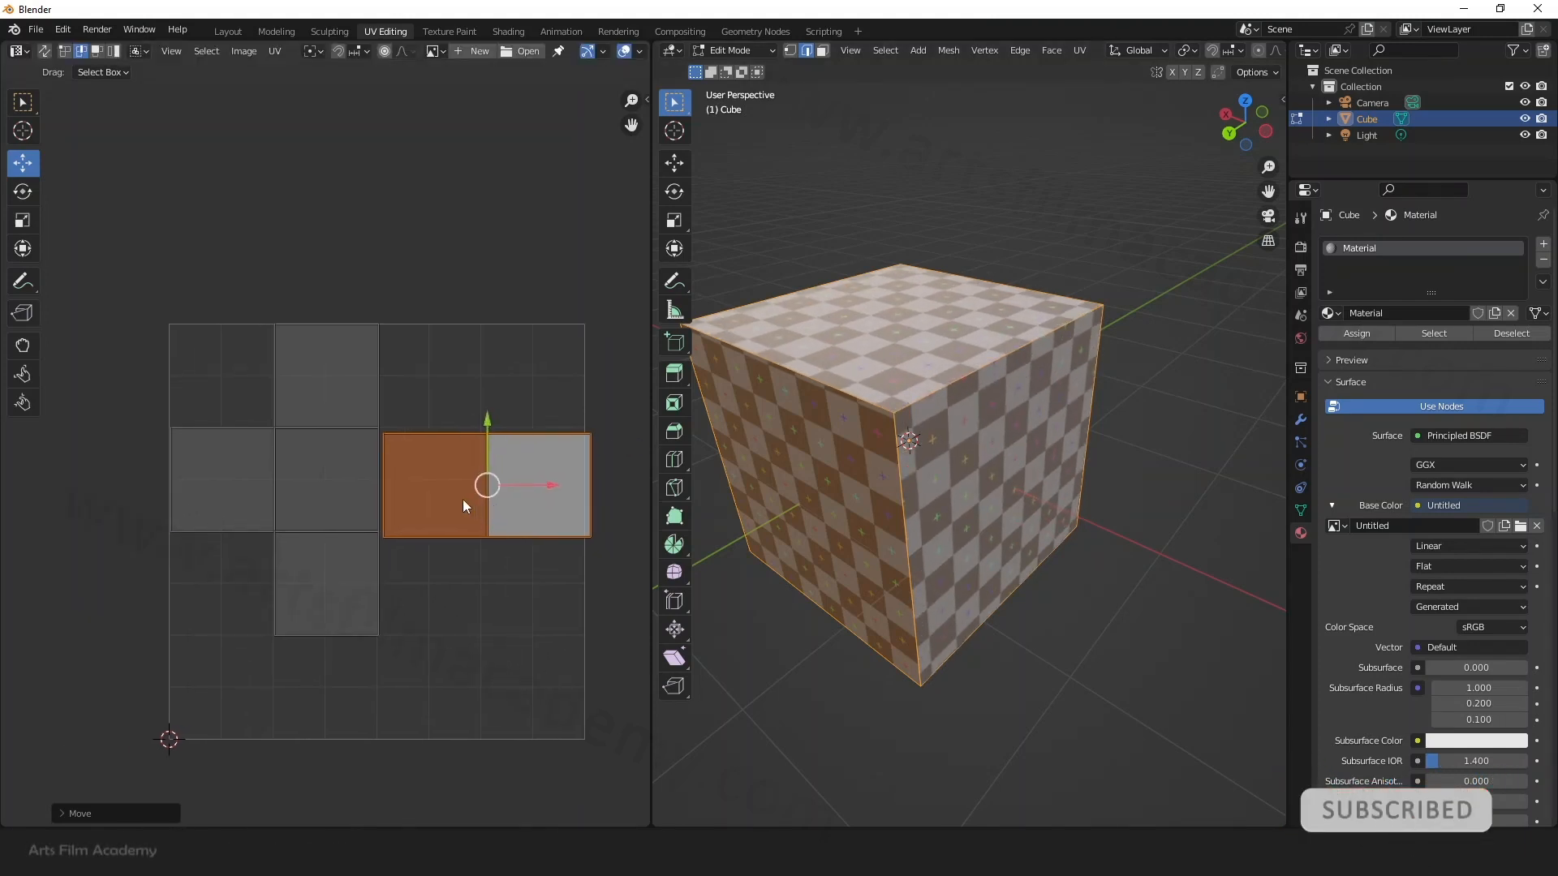
scroll(504, 485, "up", 2)
middle_click_drag(563, 483, 445, 500)
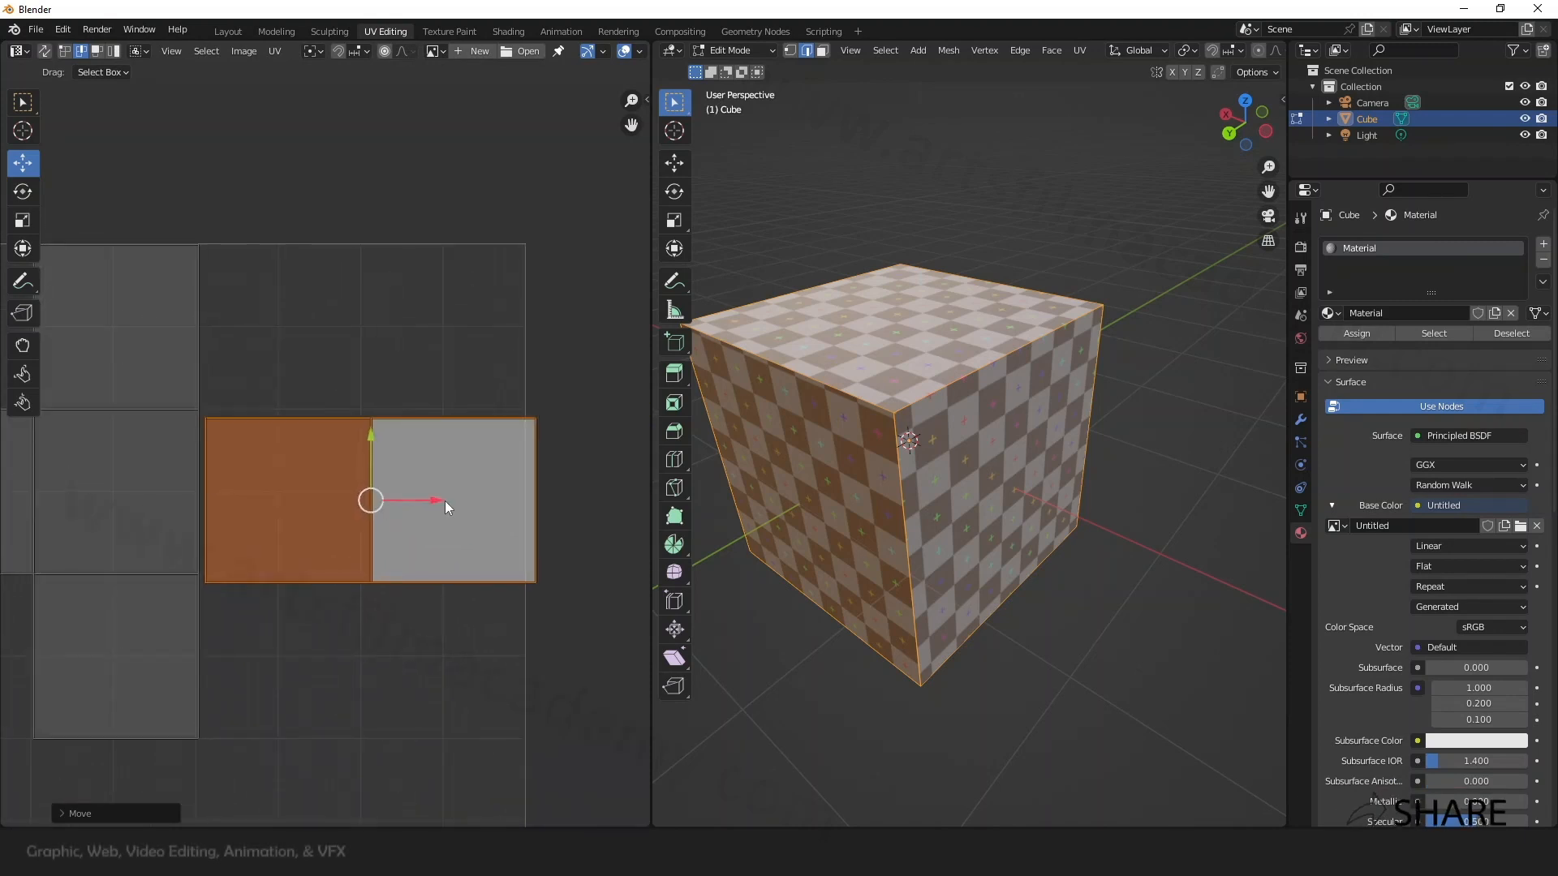
mouse_move(434, 498)
left_mouse_down()
mouse_move(417, 498)
mouse_move(433, 498)
left_mouse_up()
scroll(383, 524, "down", 2)
middle_click_drag(383, 525, 436, 504)
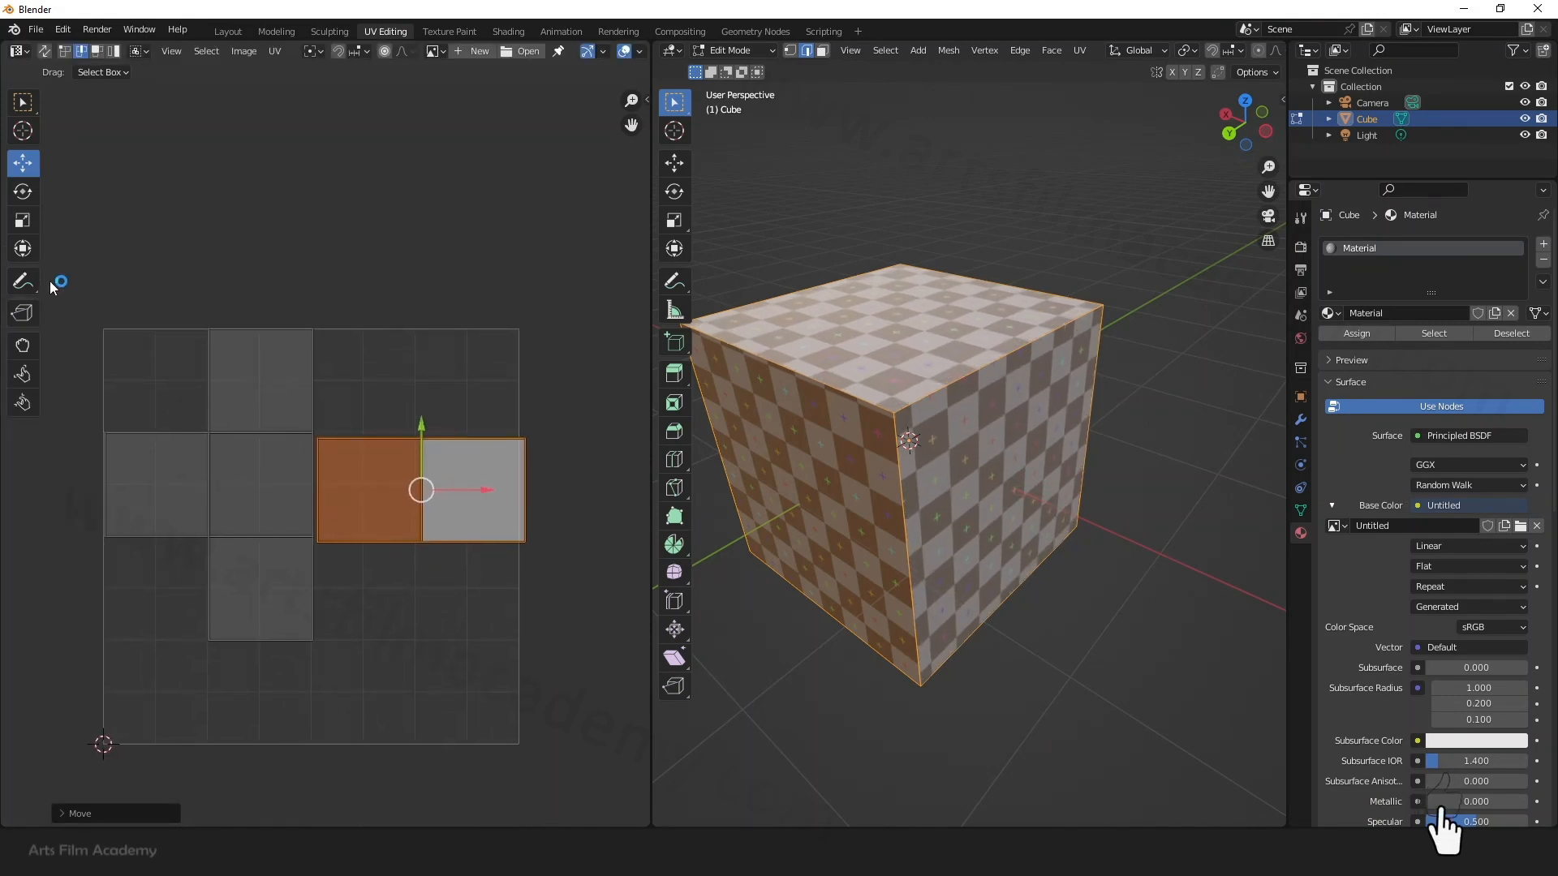
Step: Select all the UV faces and scale them down slightly to fit inside the UV image bounds
left_click_drag(75, 276, 534, 694)
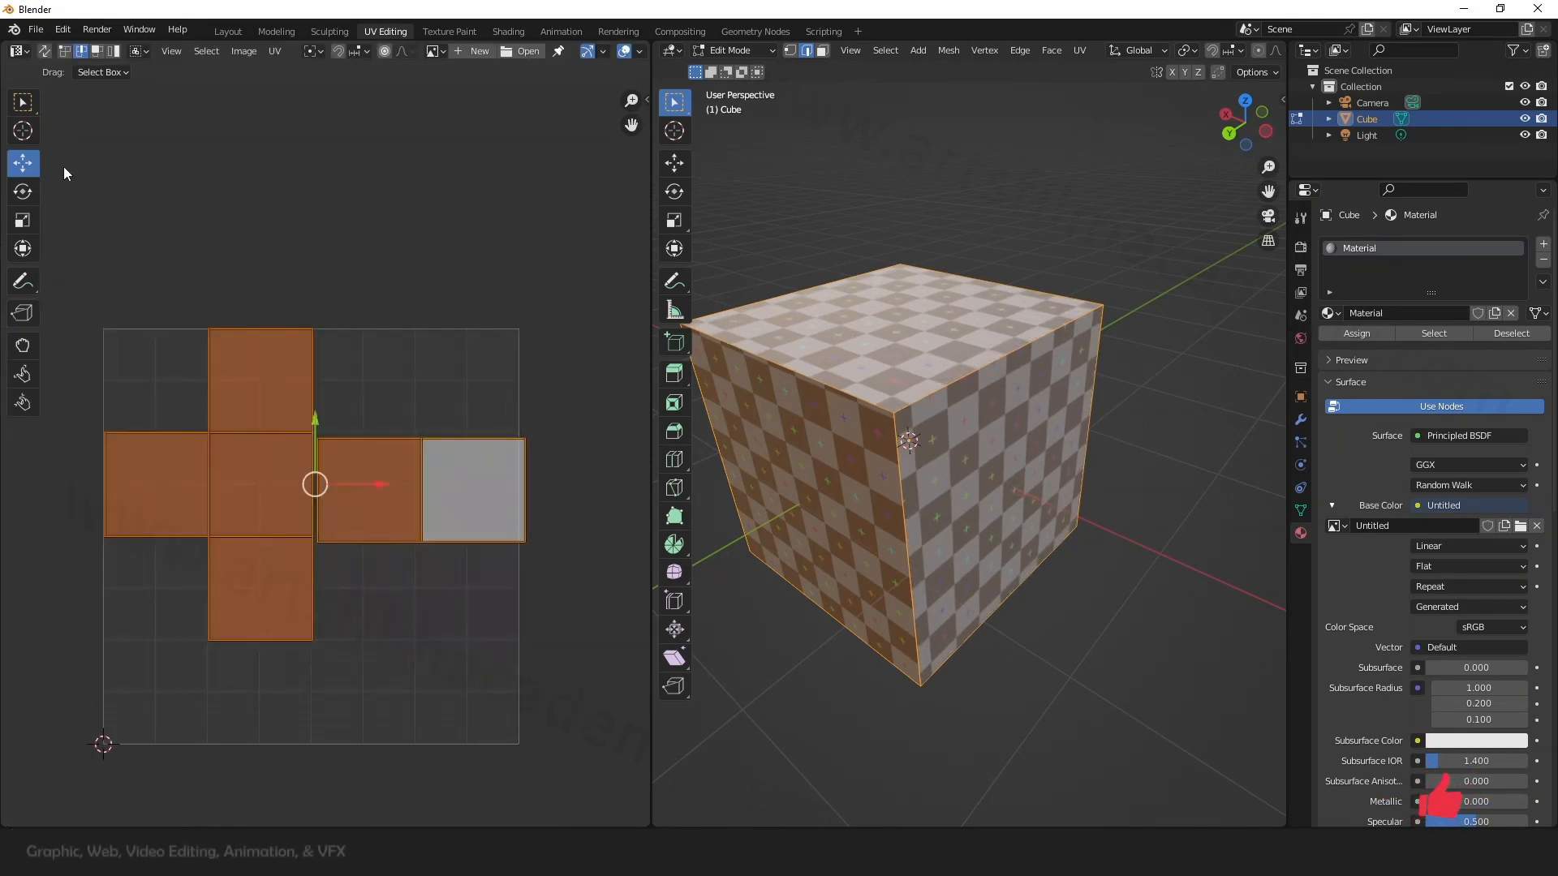
left_click(24, 220)
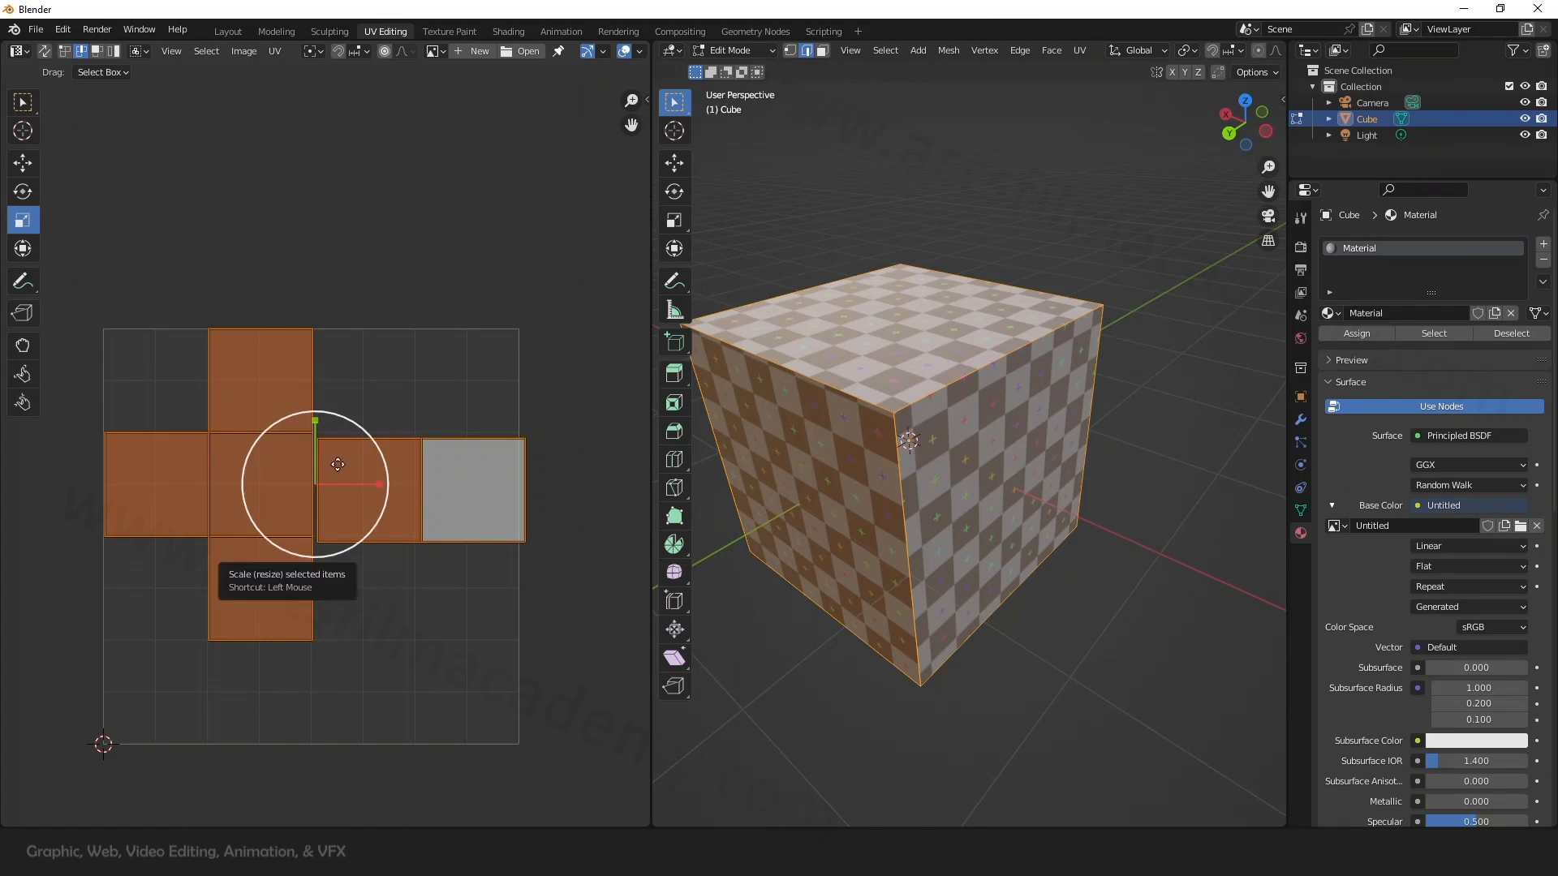
left_click_drag(338, 465, 334, 461)
left_click(406, 354)
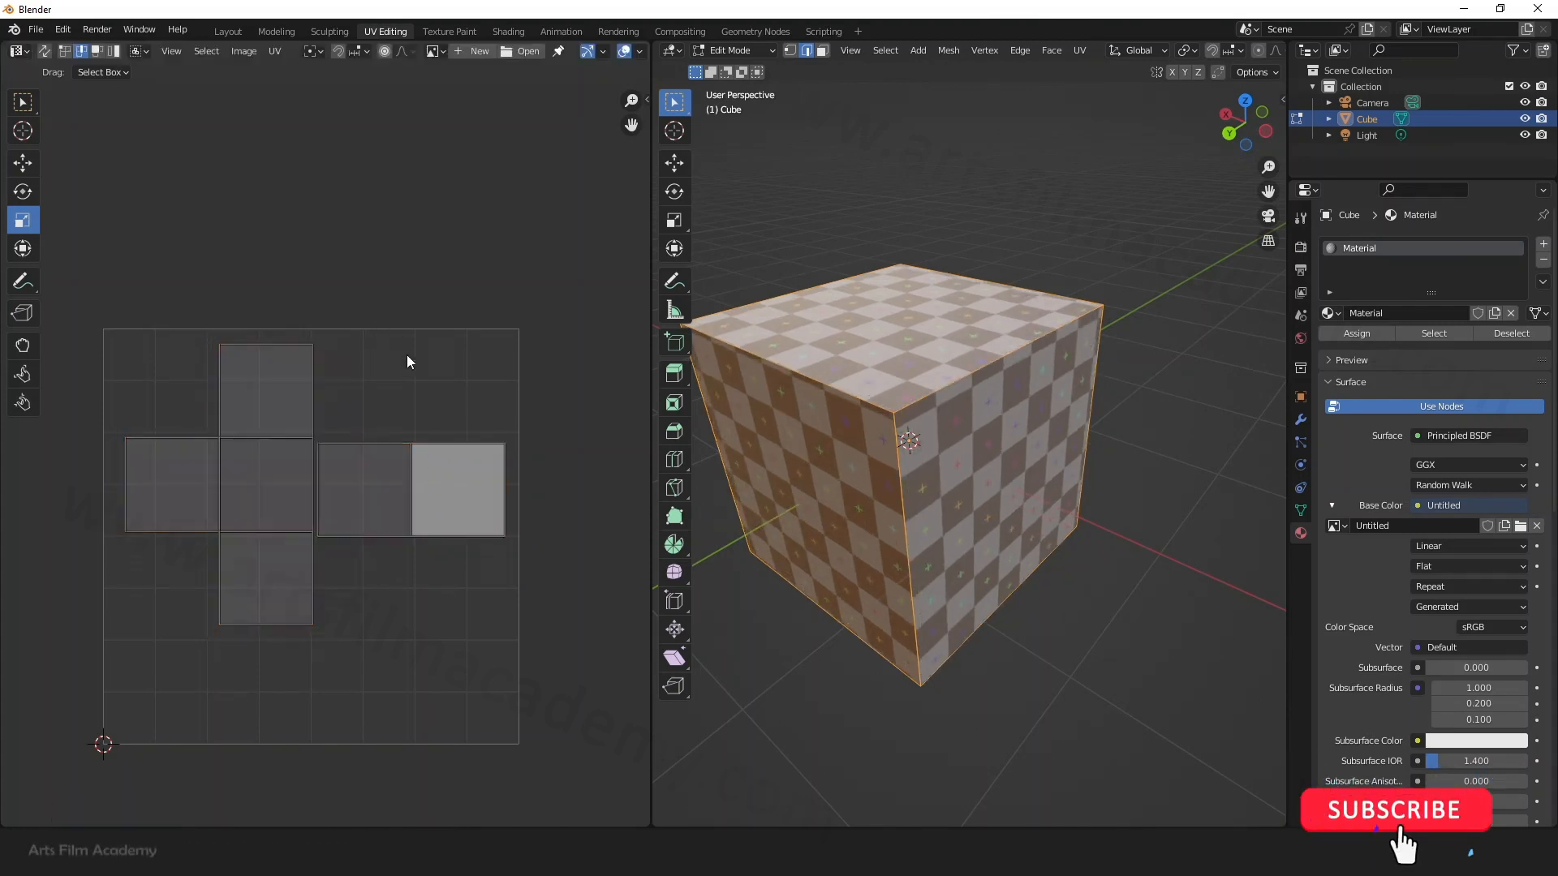
scroll(396, 343, "up", 2)
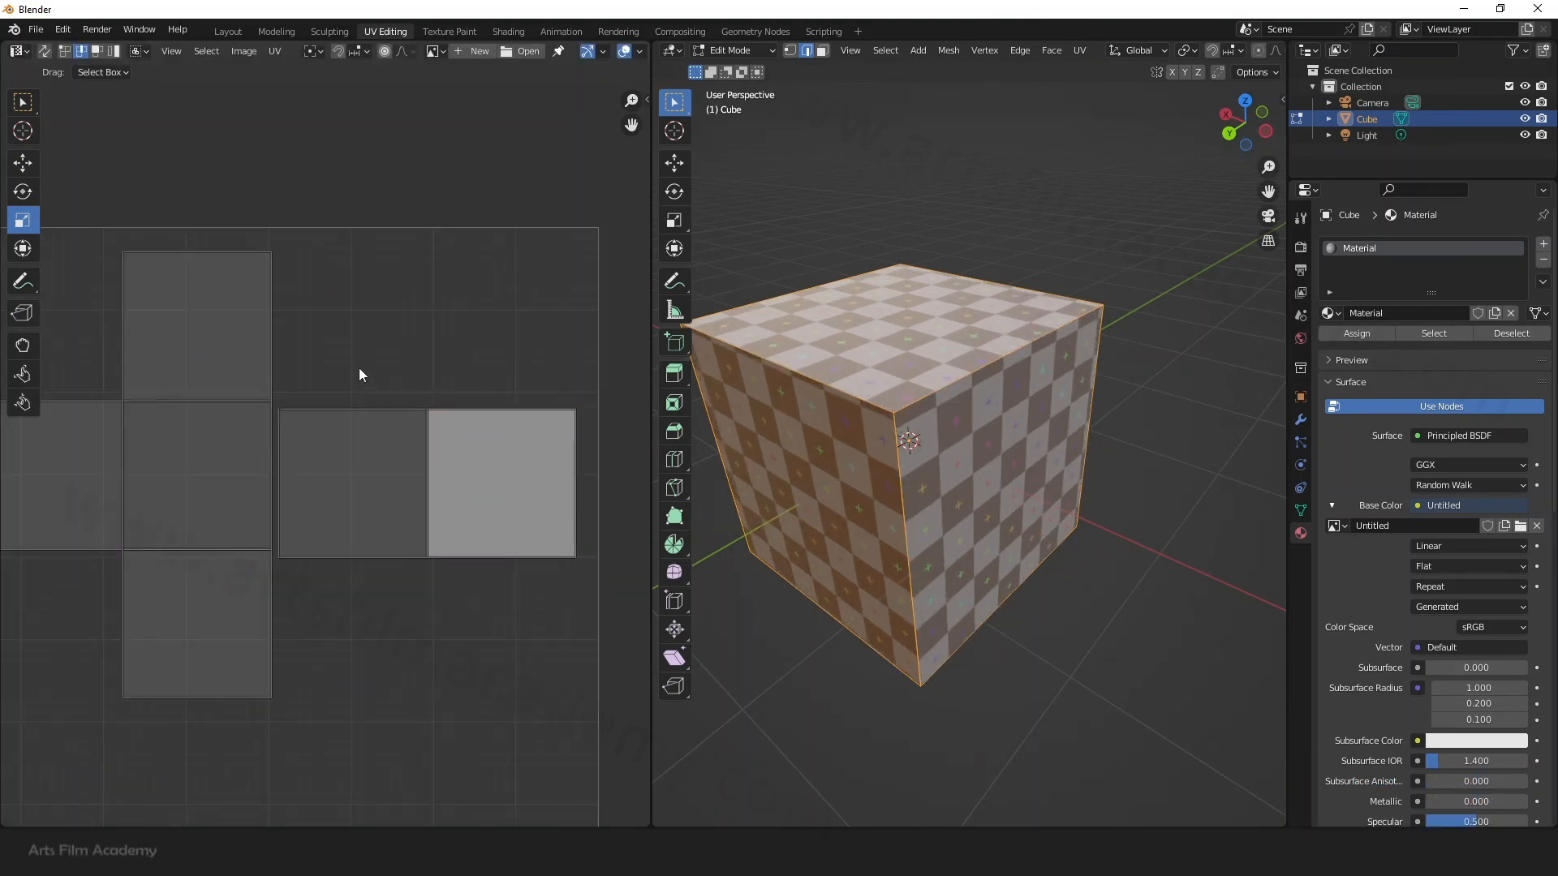
scroll(397, 378, "down", 2)
middle_click_drag(435, 414, 371, 448)
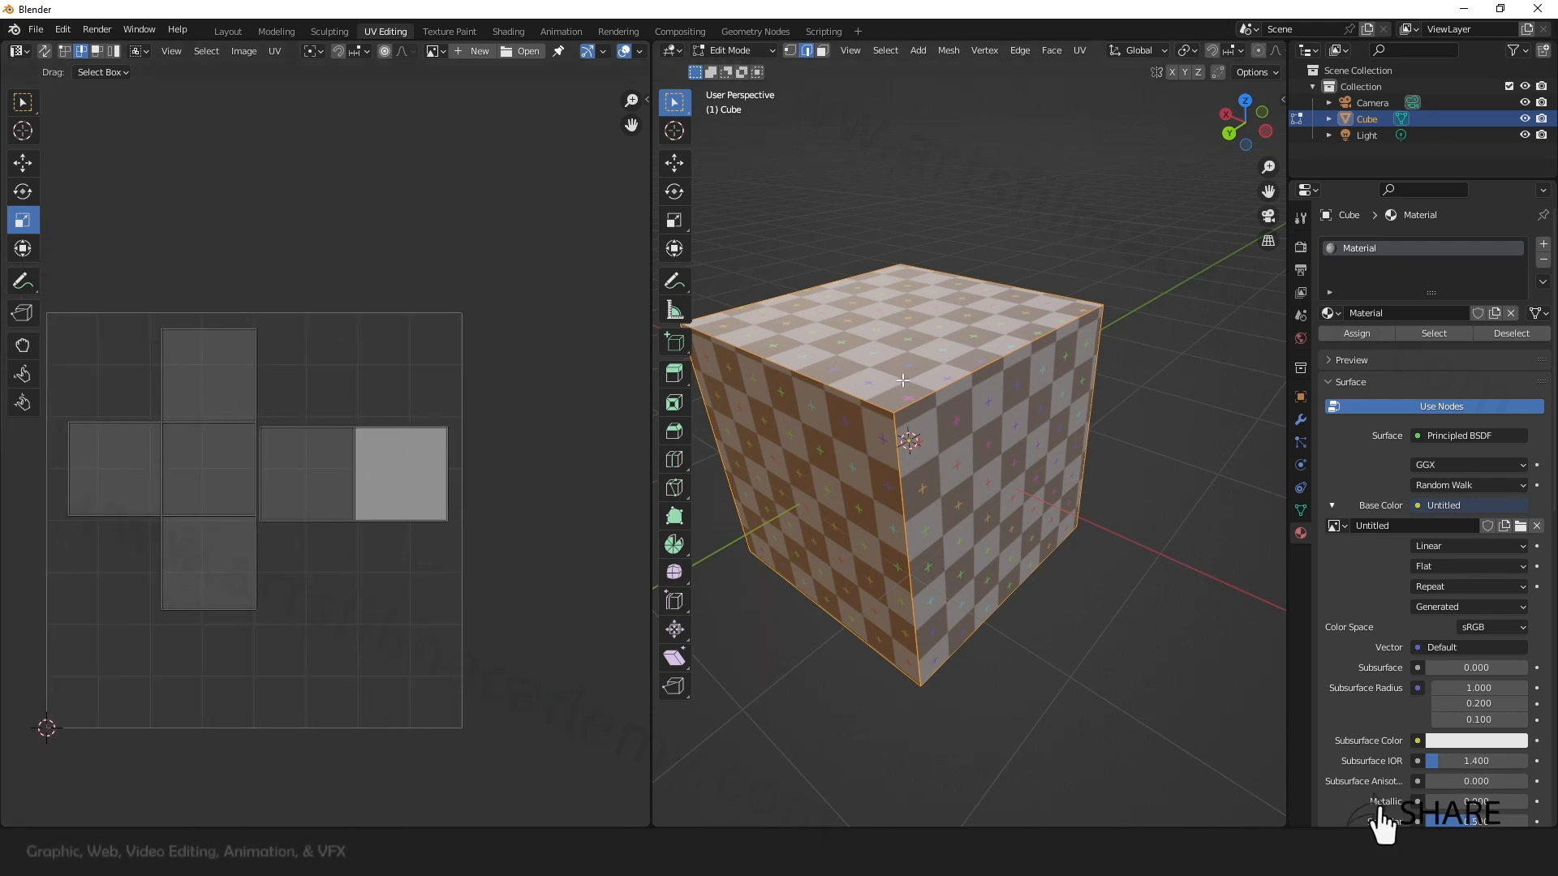
Step: Pick the rightmost square of the UV layout and switch the UV selection to islands
middle_click_drag(954, 390, 1043, 300)
left_click(414, 487)
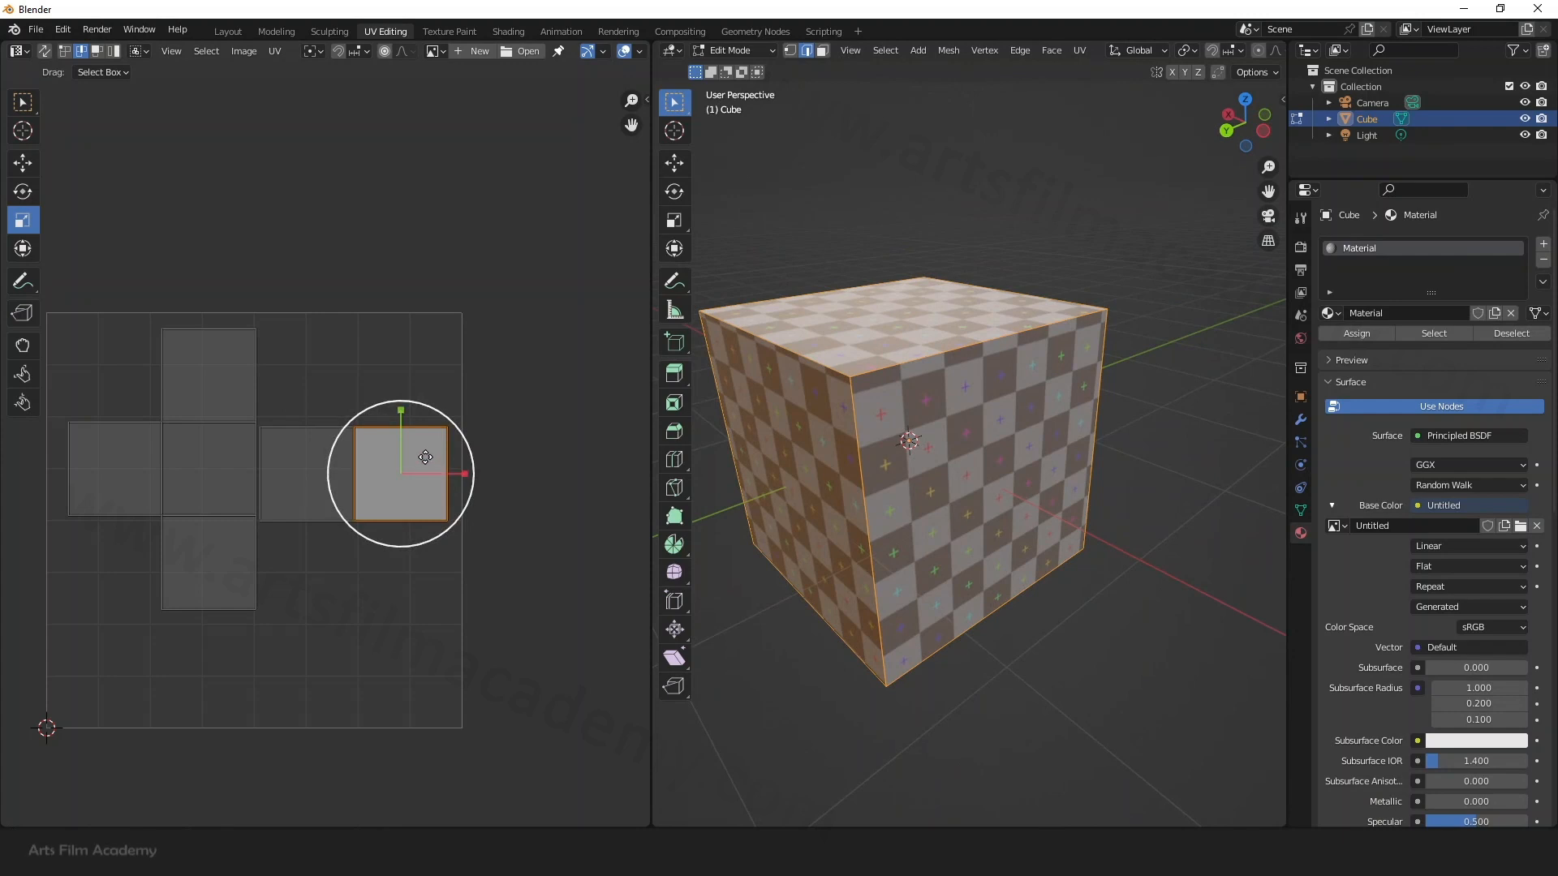
left_click(114, 51)
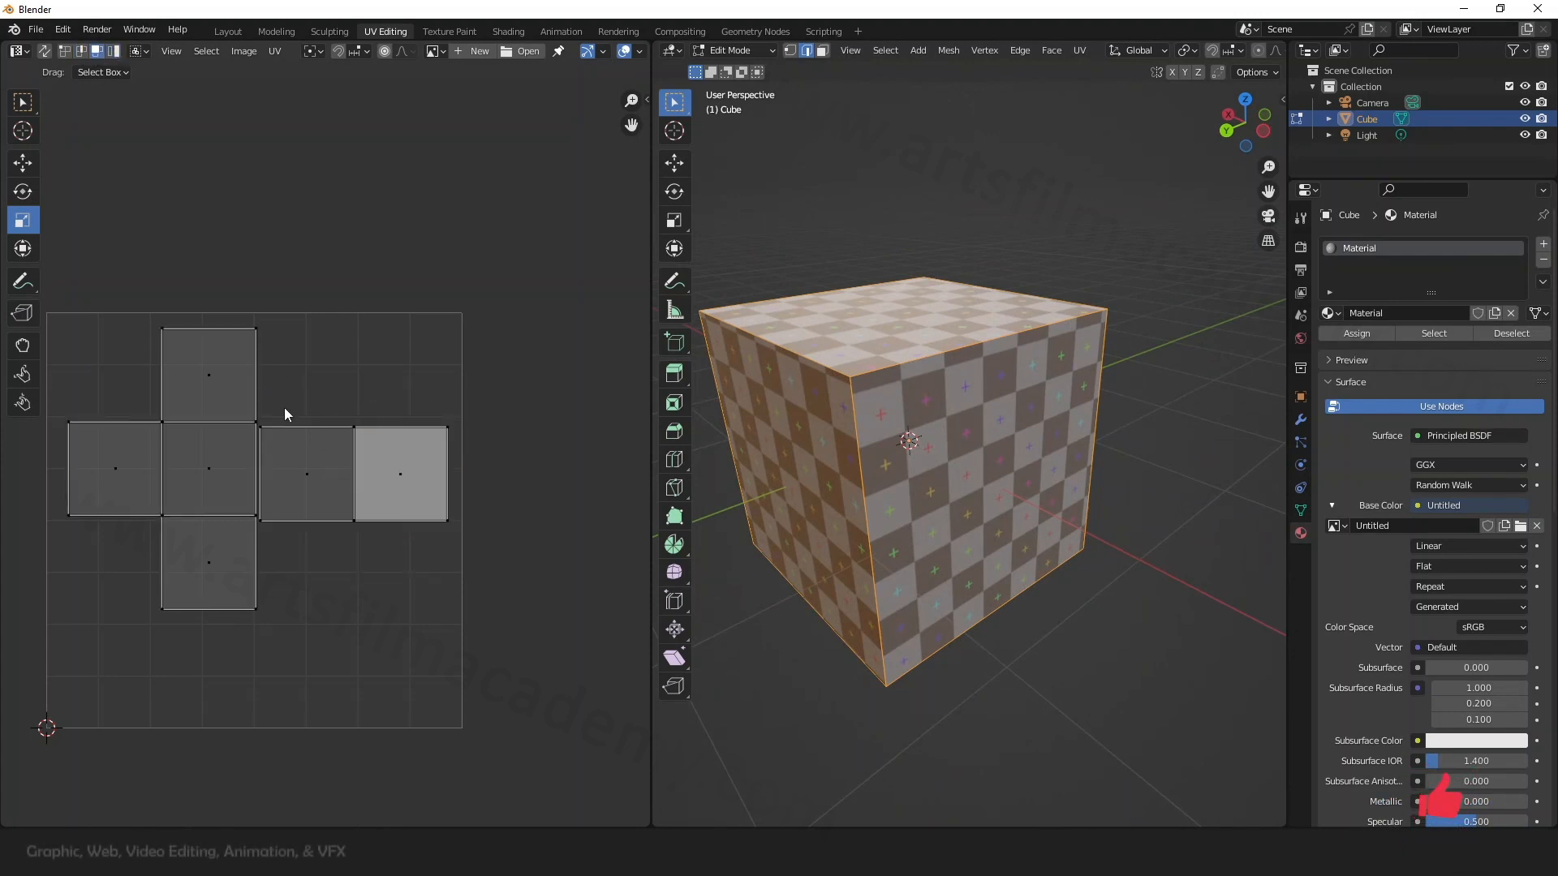
Step: Select the stitched two-square island, scale it up to about twice its size and move it up and right of the main layout
left_click(359, 492)
left_click_drag(366, 465, 383, 349)
left_click(23, 163)
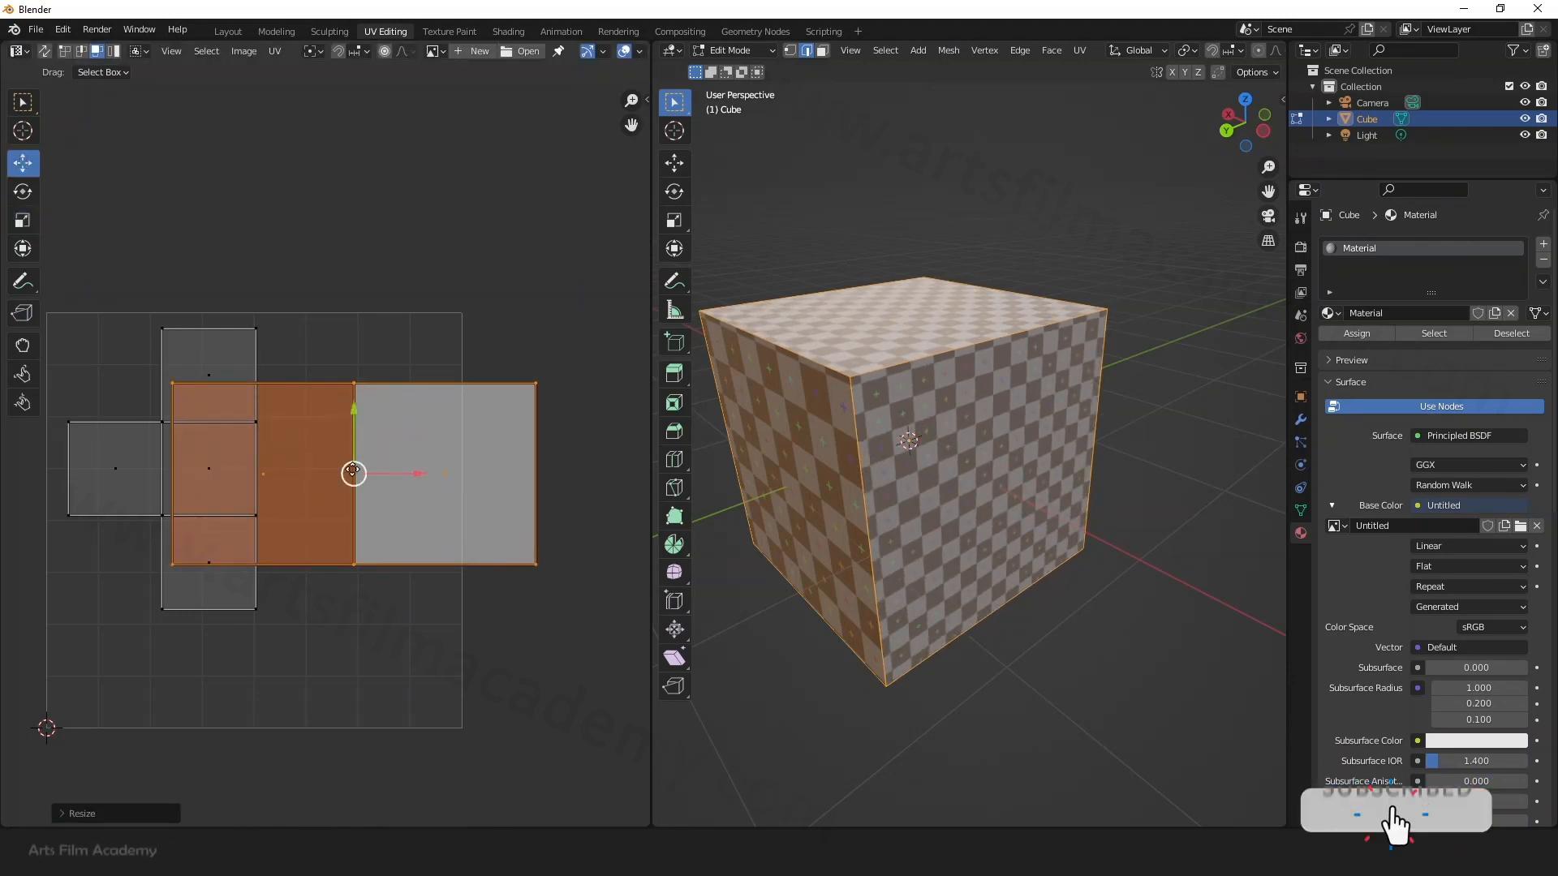
left_click_drag(362, 455, 478, 379)
Step: Select the leftmost square of the main UV layout and compare the checker size across the cube's faces
left_click_drag(88, 323, 205, 630)
middle_click_drag(1048, 520, 1044, 448)
scroll(1047, 503, "down", 2)
scroll(1043, 448, "up", 2)
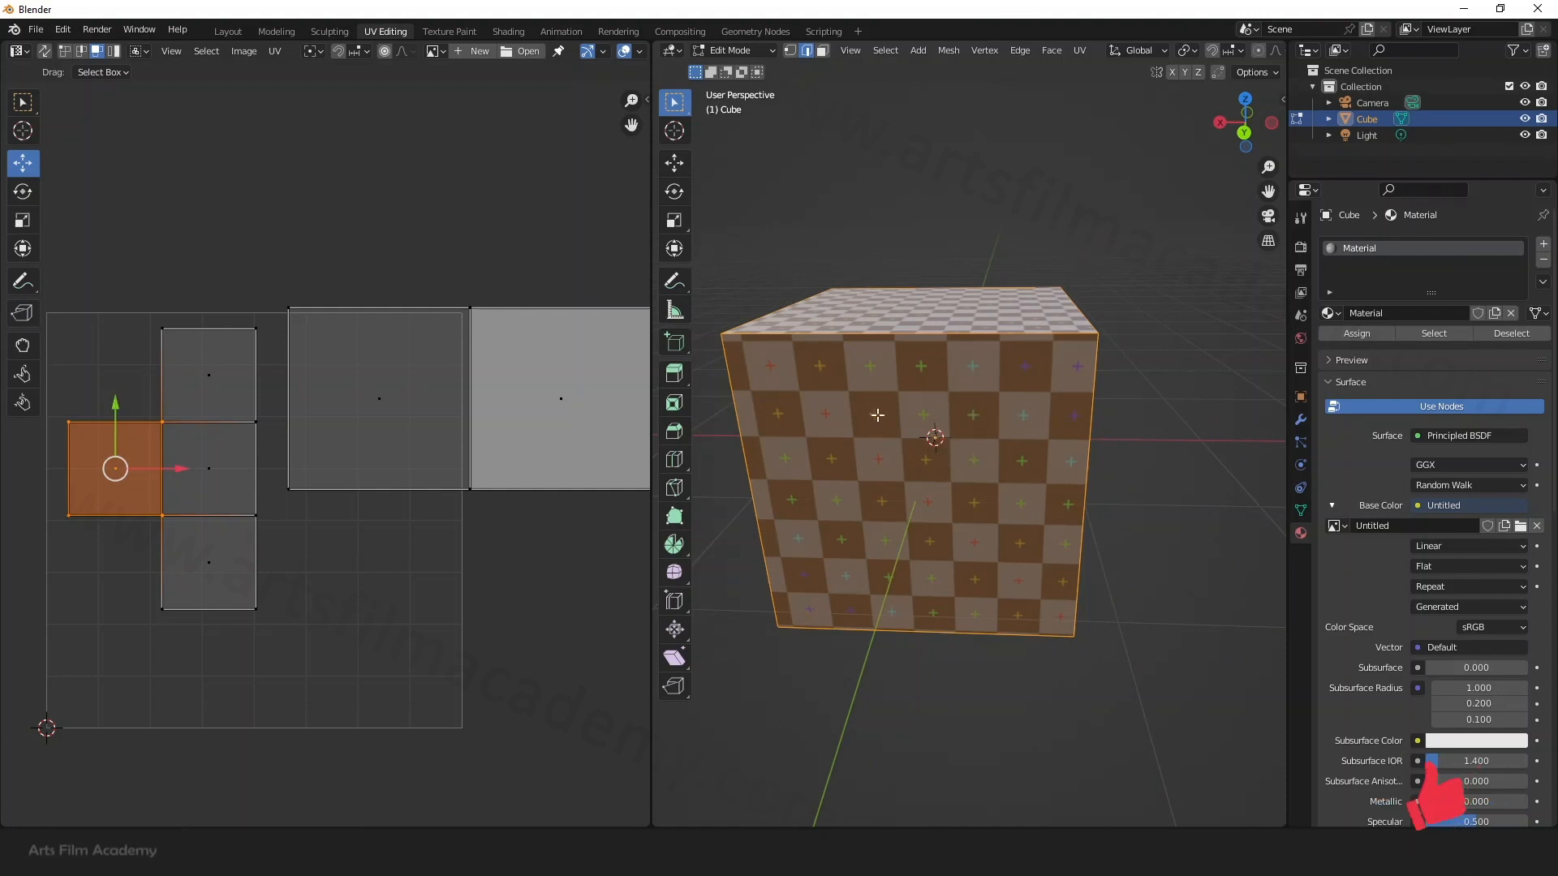
scroll(884, 504, "up", 4)
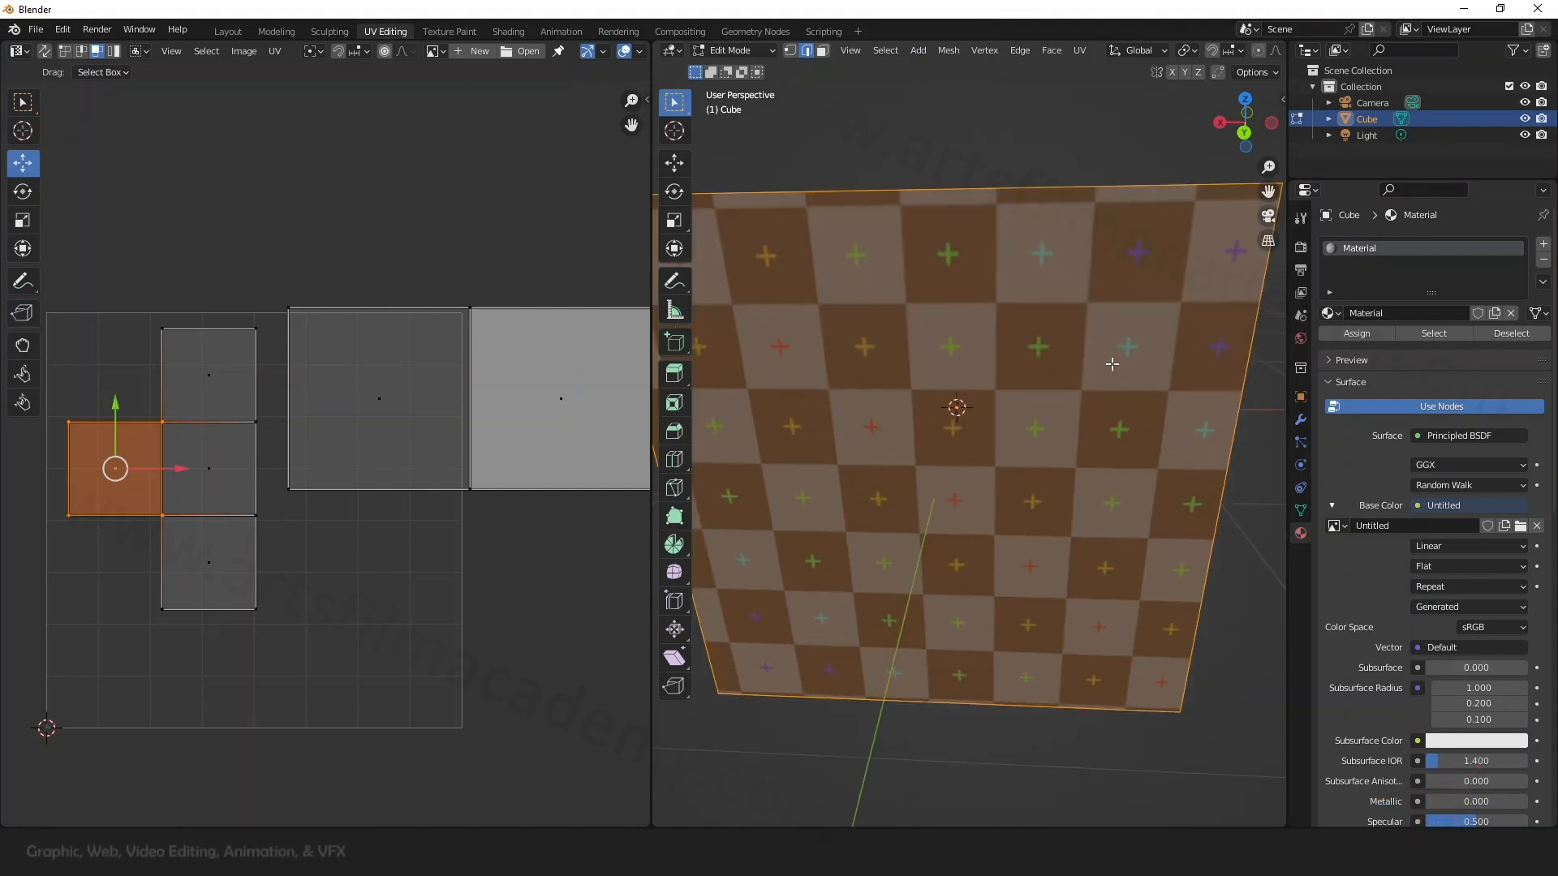
scroll(1112, 365, "down", 6)
middle_click_drag(1112, 364, 861, 465)
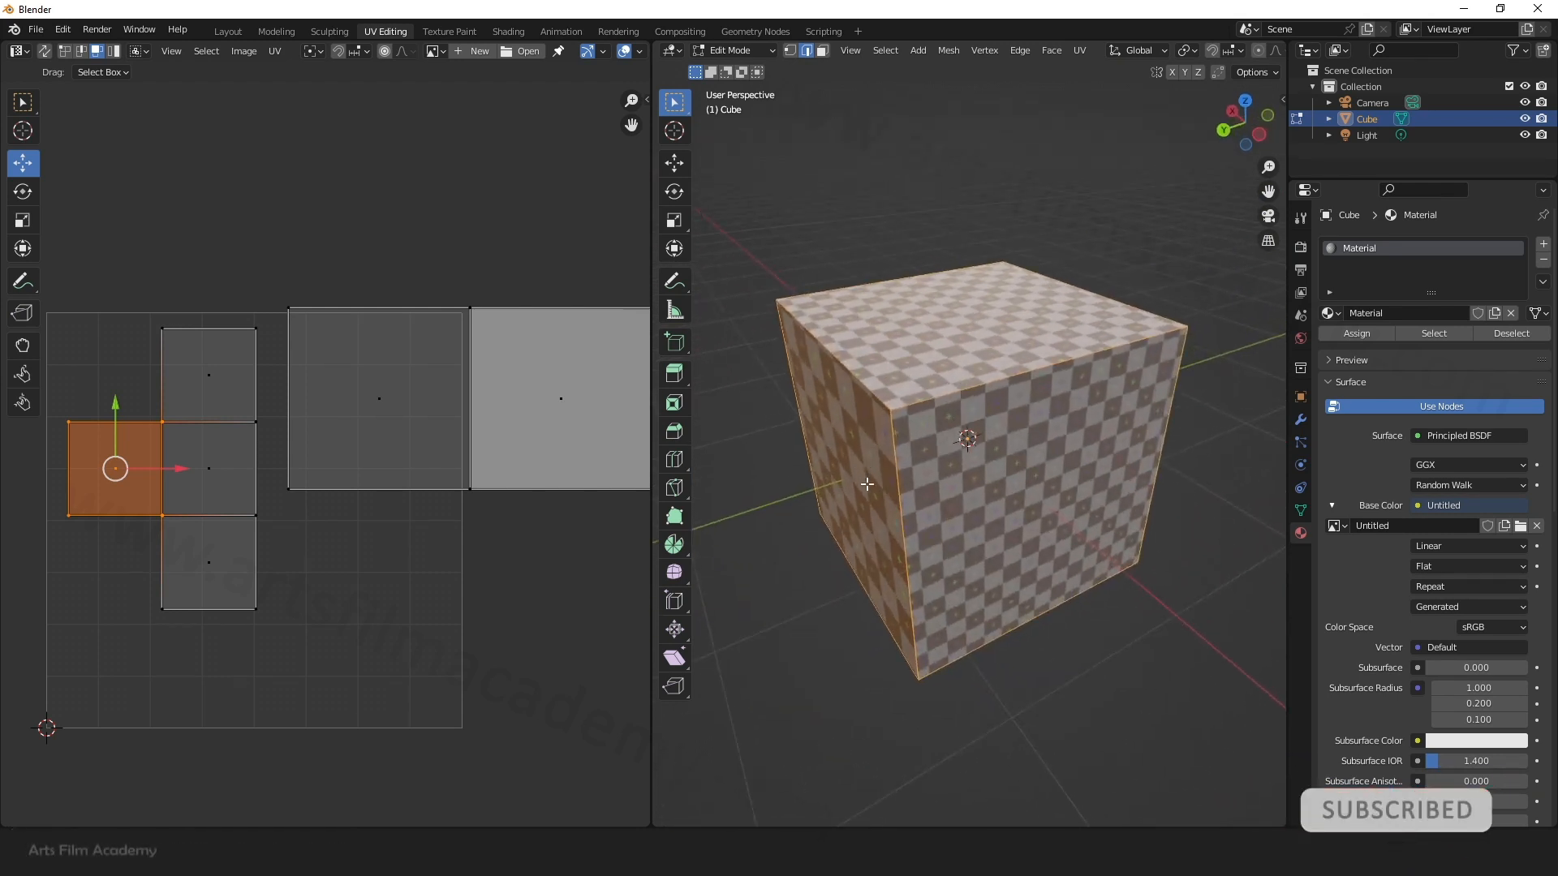
middle_click_drag(1030, 489, 1000, 434)
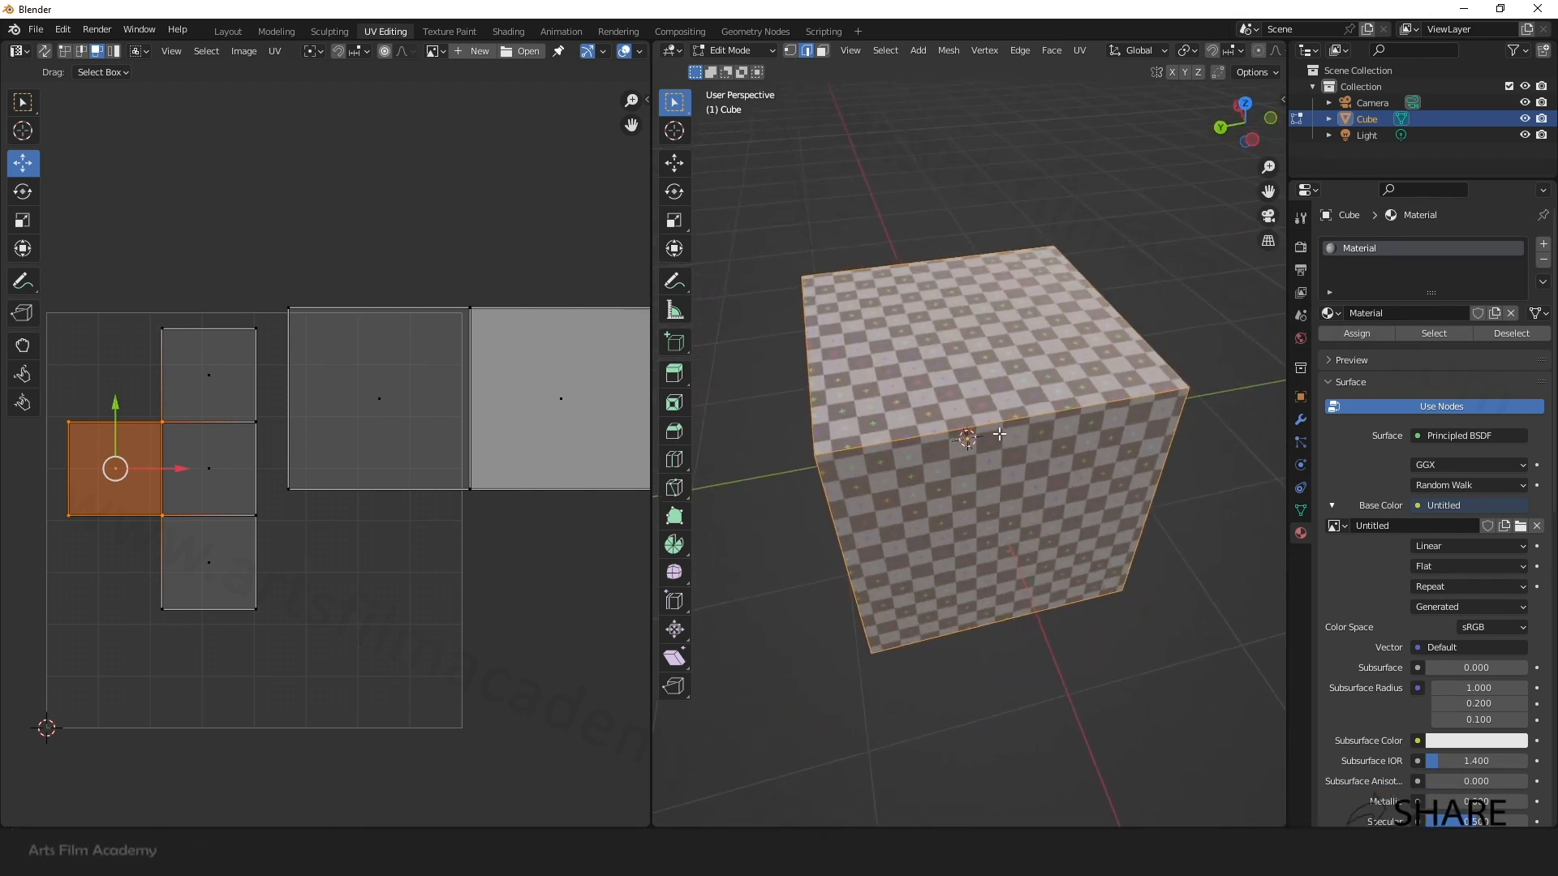
middle_click_drag(950, 486, 925, 404)
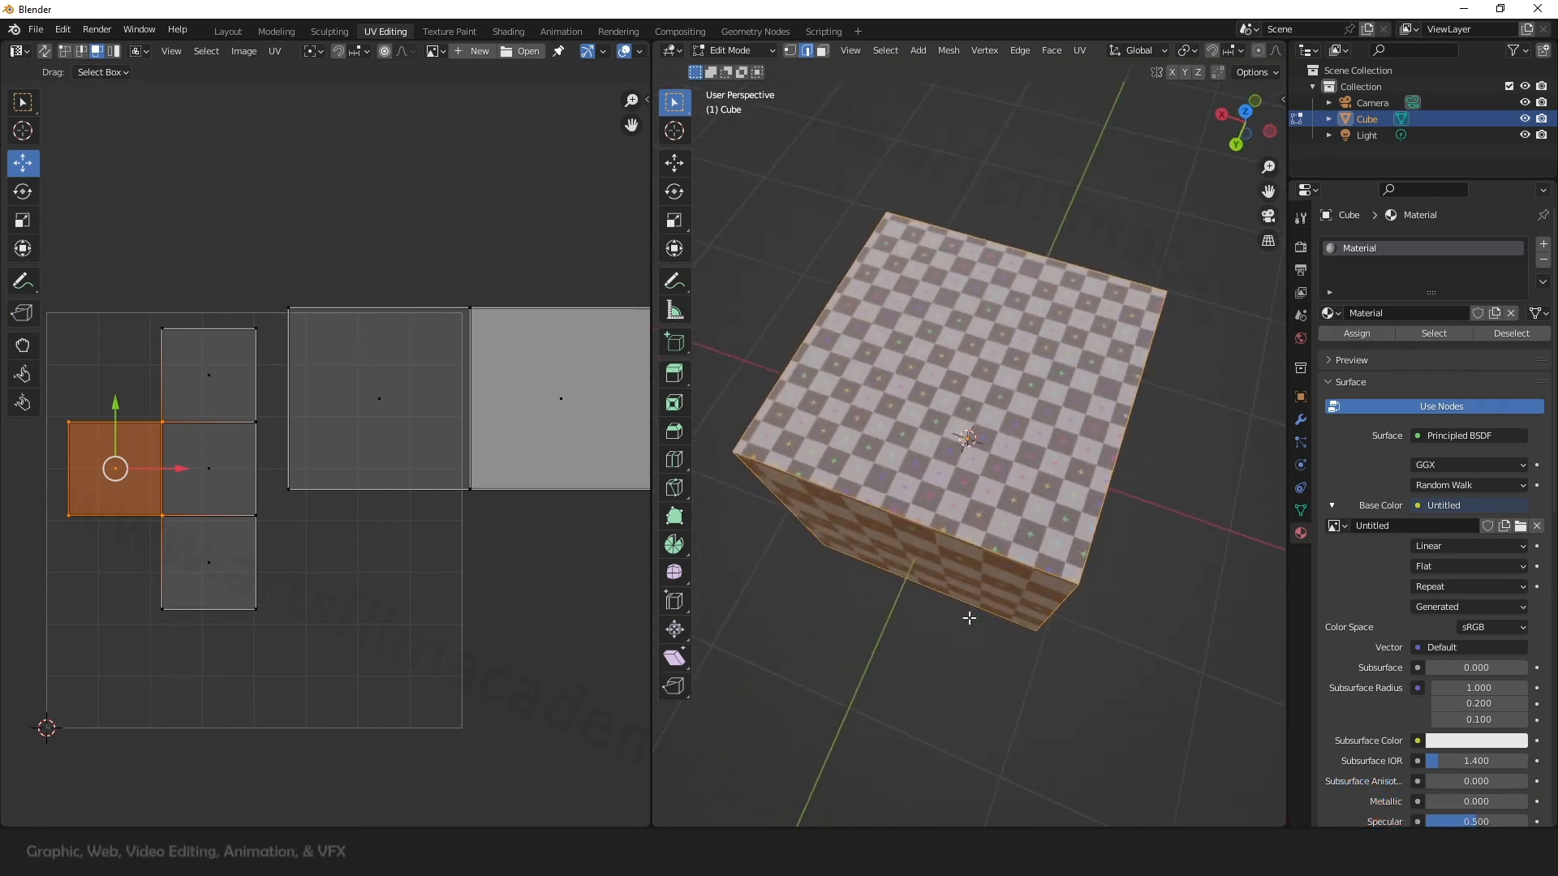
middle_click_drag(969, 619, 874, 448)
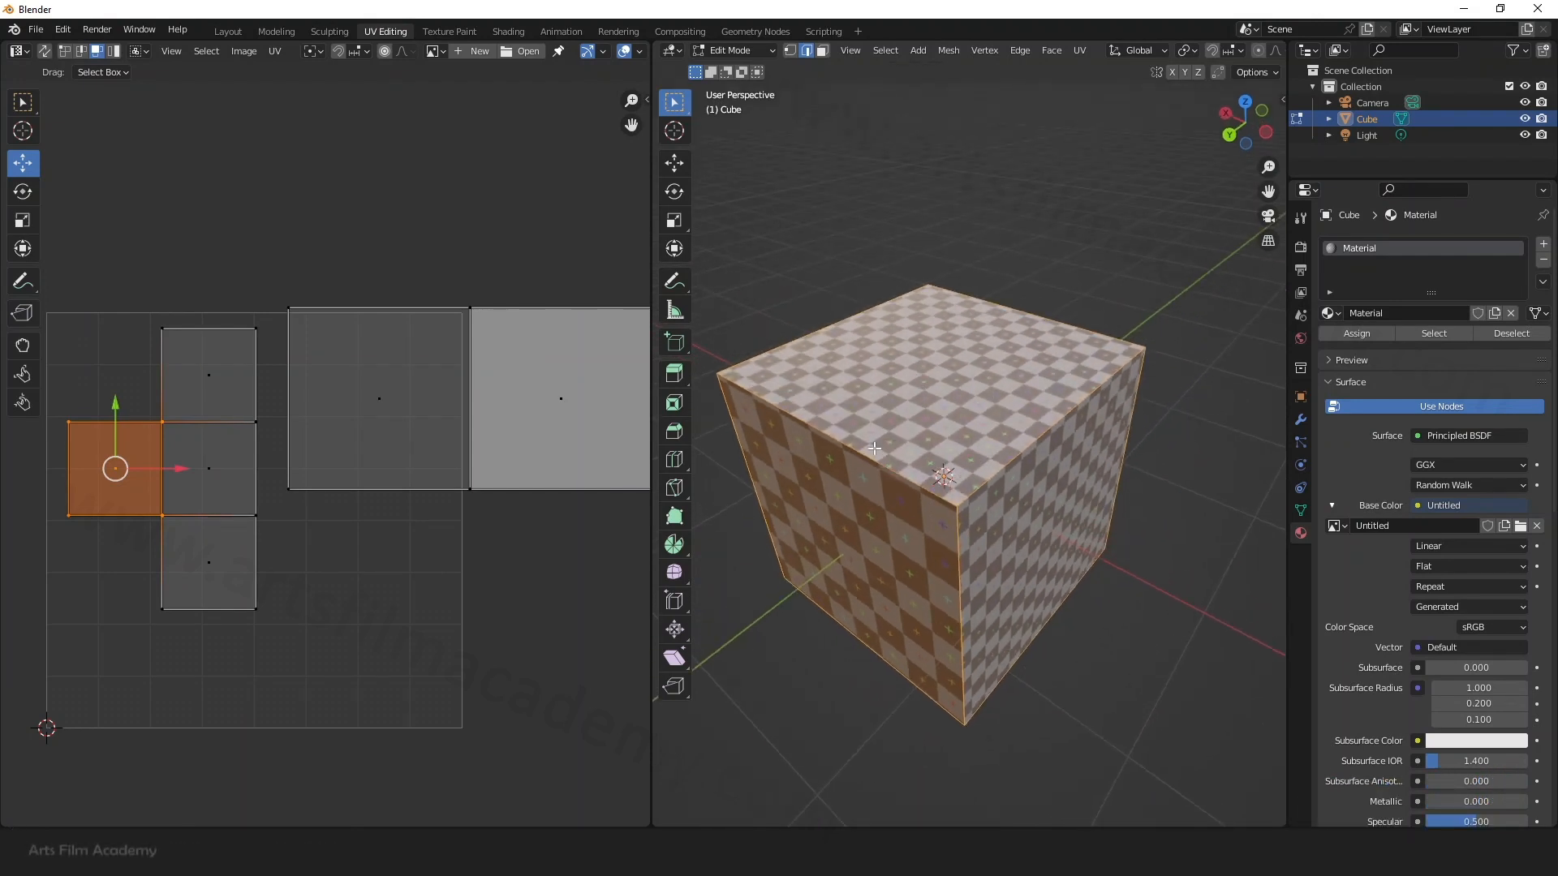
Step: Clear the UV selection and undo the enlargement and move of the stitched two-square island
scroll(422, 506, "down", 2)
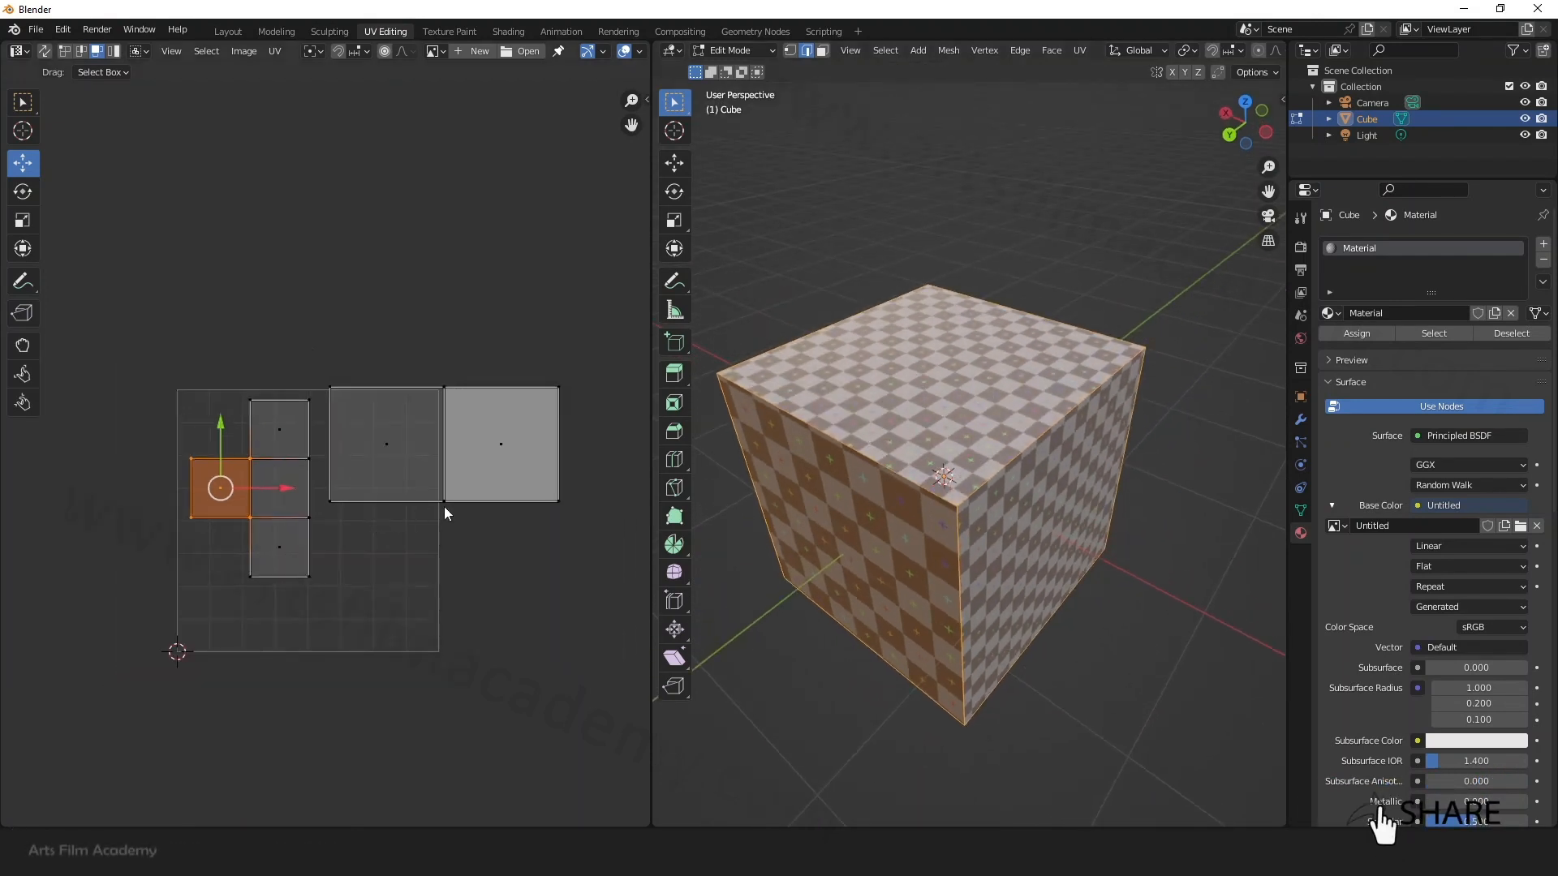
scroll(440, 519, "up", 2)
scroll(429, 518, "down", 1)
middle_click_drag(360, 498, 377, 503)
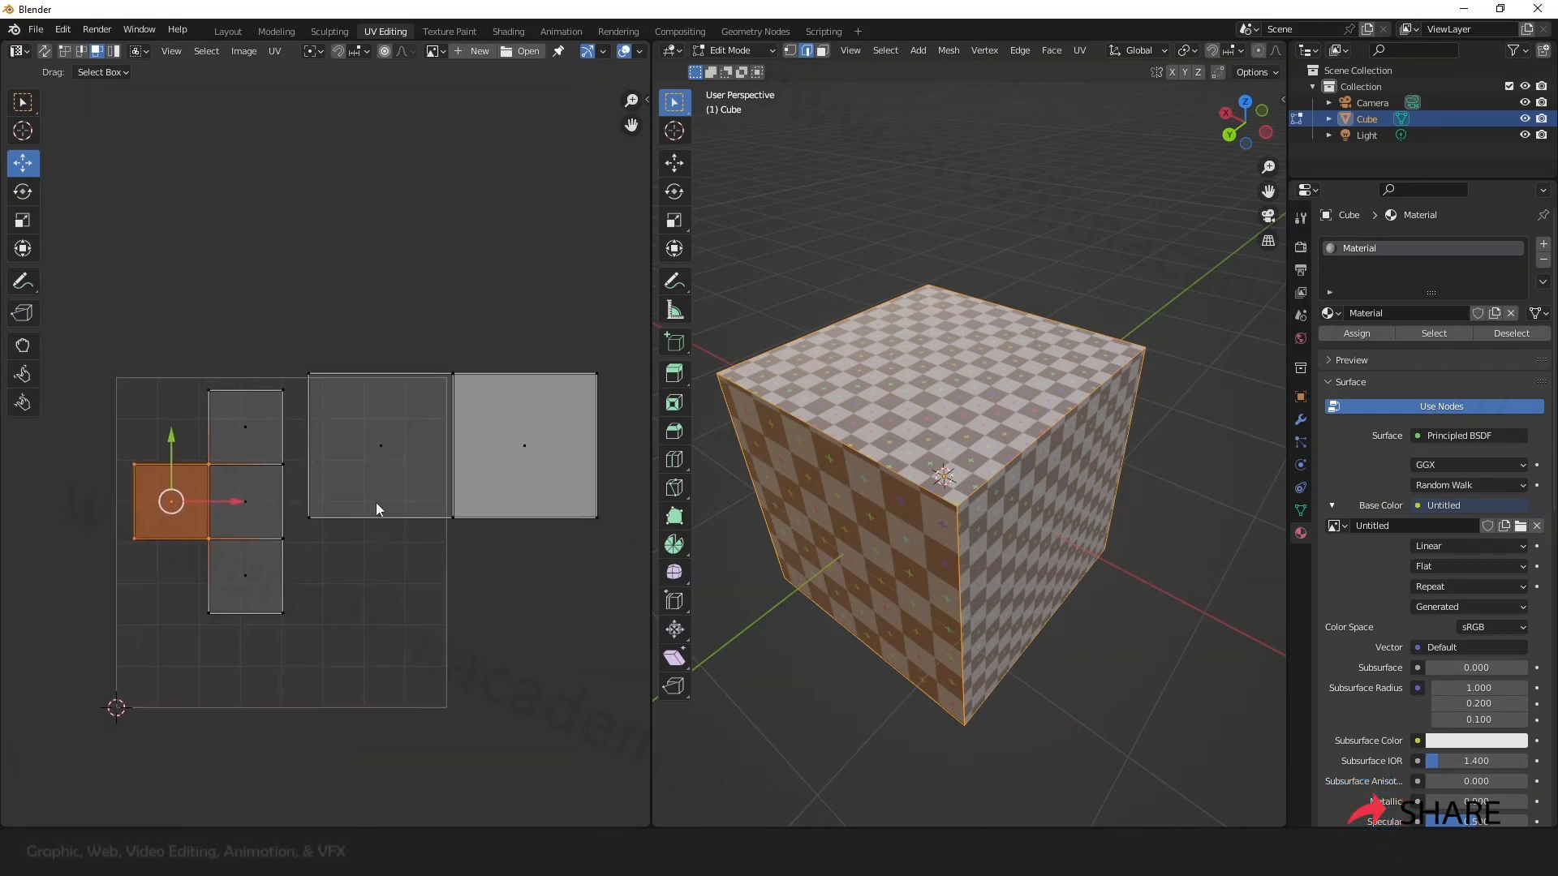
left_click(309, 344)
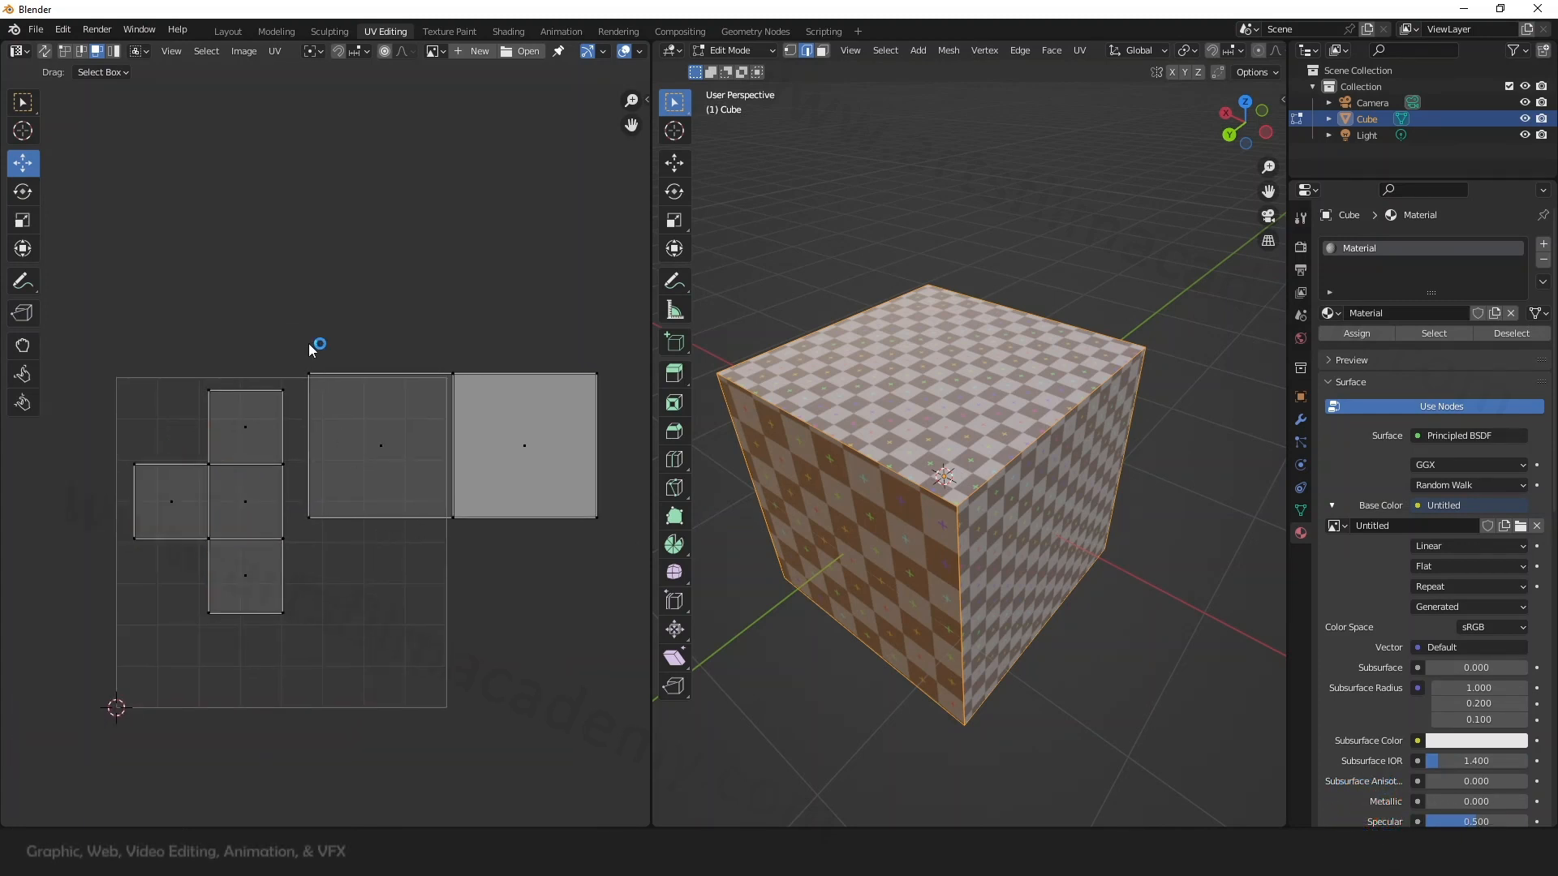
key("ctrl+z")
key("ctrl+z")
key("ctrl+z")
key("ctrl+z")
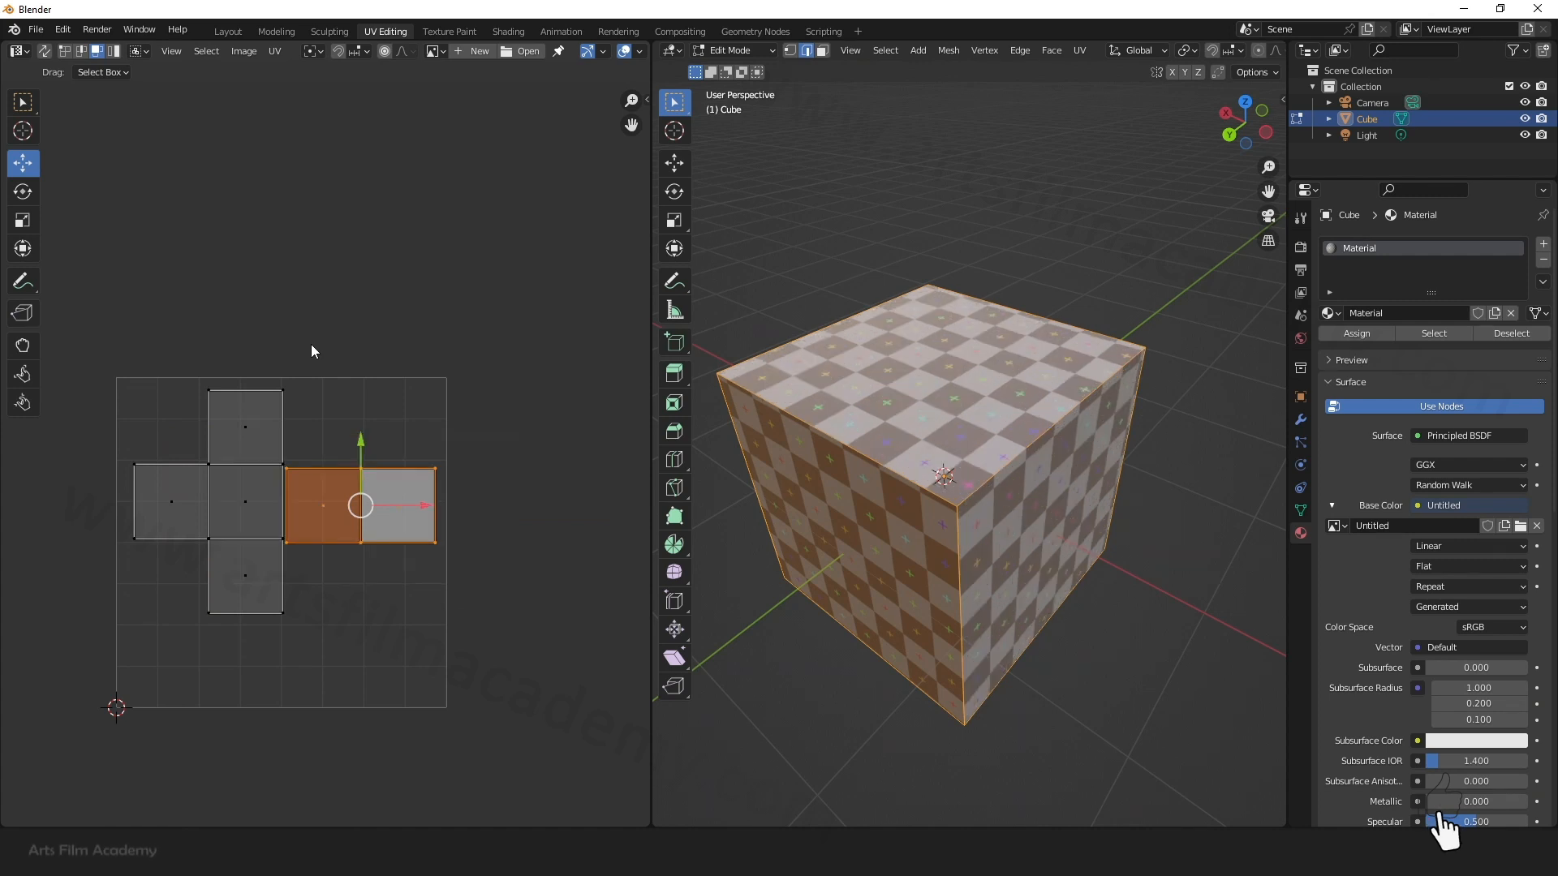
Step: Select all the UV squares, move them slightly down within the UV bounds and deselect them
middle_click_drag(875, 538, 933, 523)
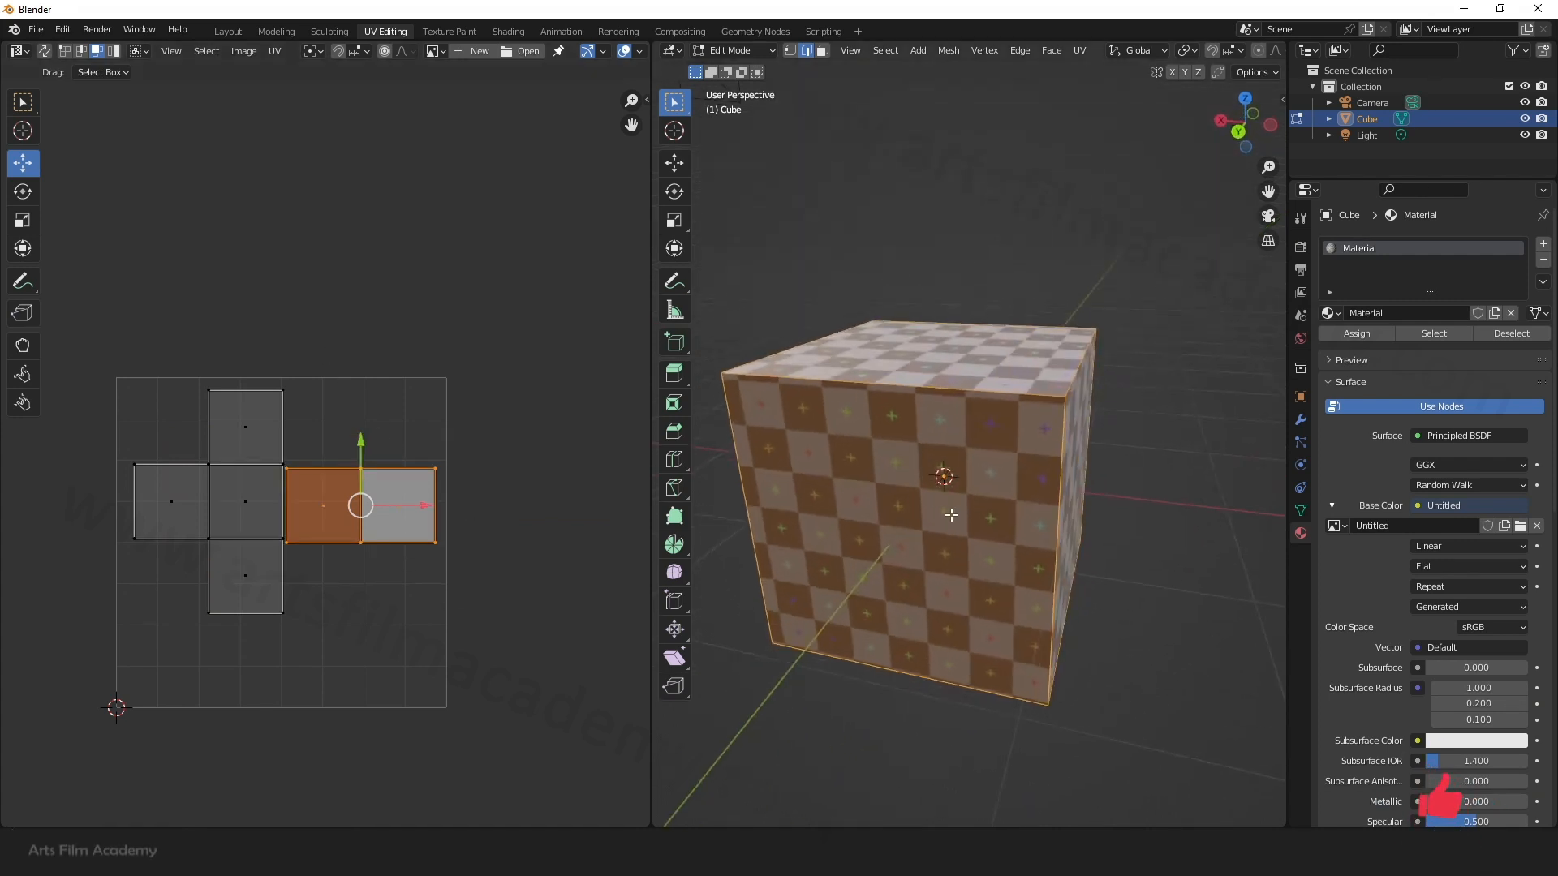
scroll(365, 485, "up", 2)
scroll(364, 479, "down", 1)
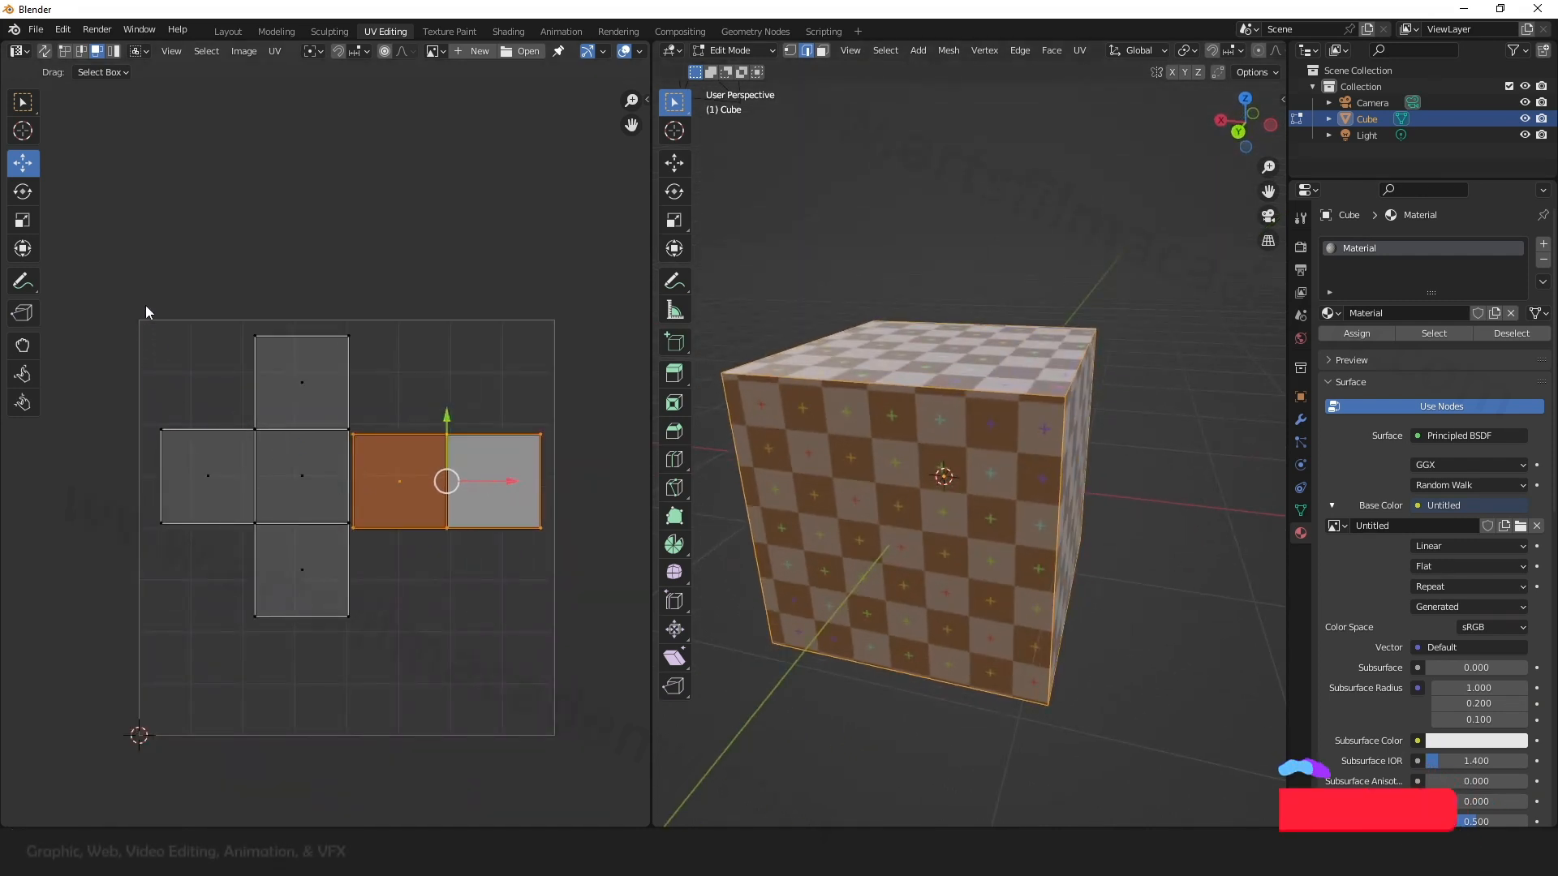
left_click_drag(144, 305, 592, 711)
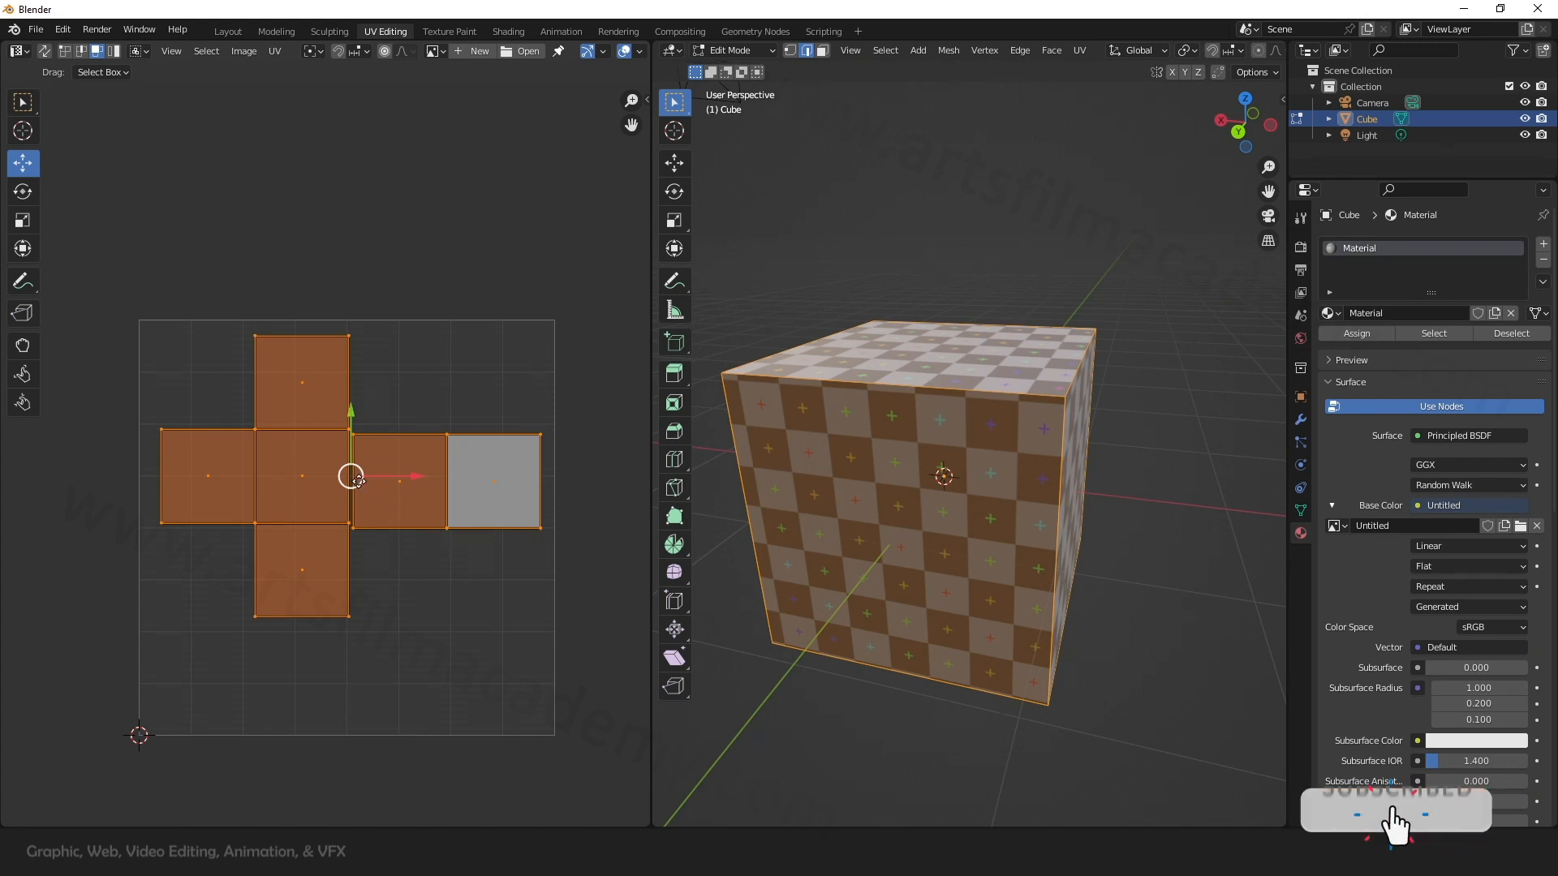
left_click_drag(357, 487, 357, 523)
key("alt+a")
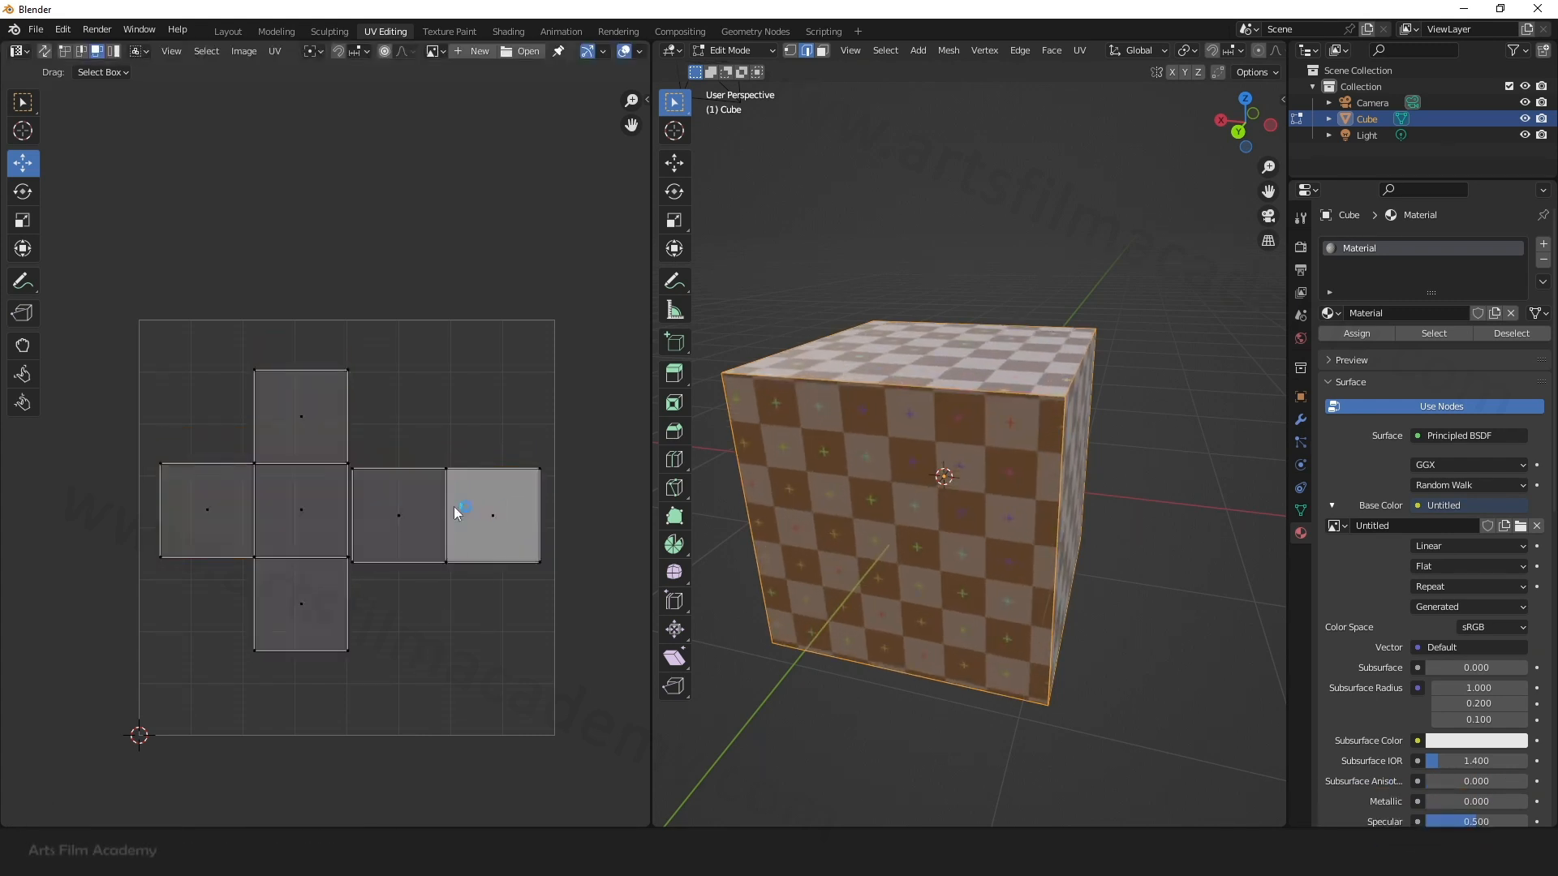
Step: Try to nudge the rightmost UV square slightly upward on its own
left_click_drag(417, 417, 521, 563)
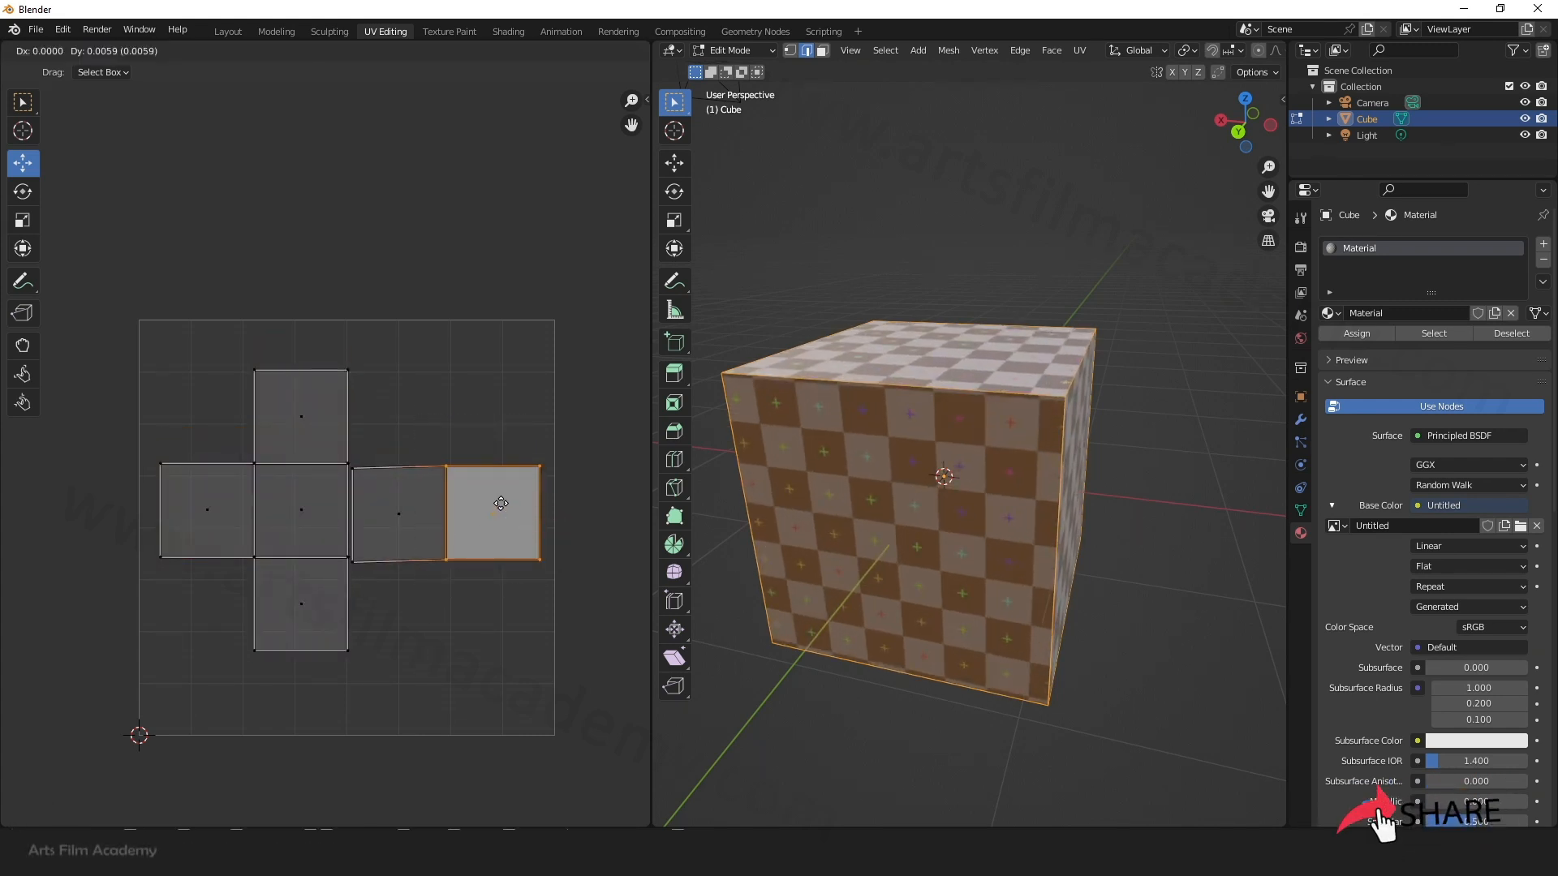
left_click(430, 624)
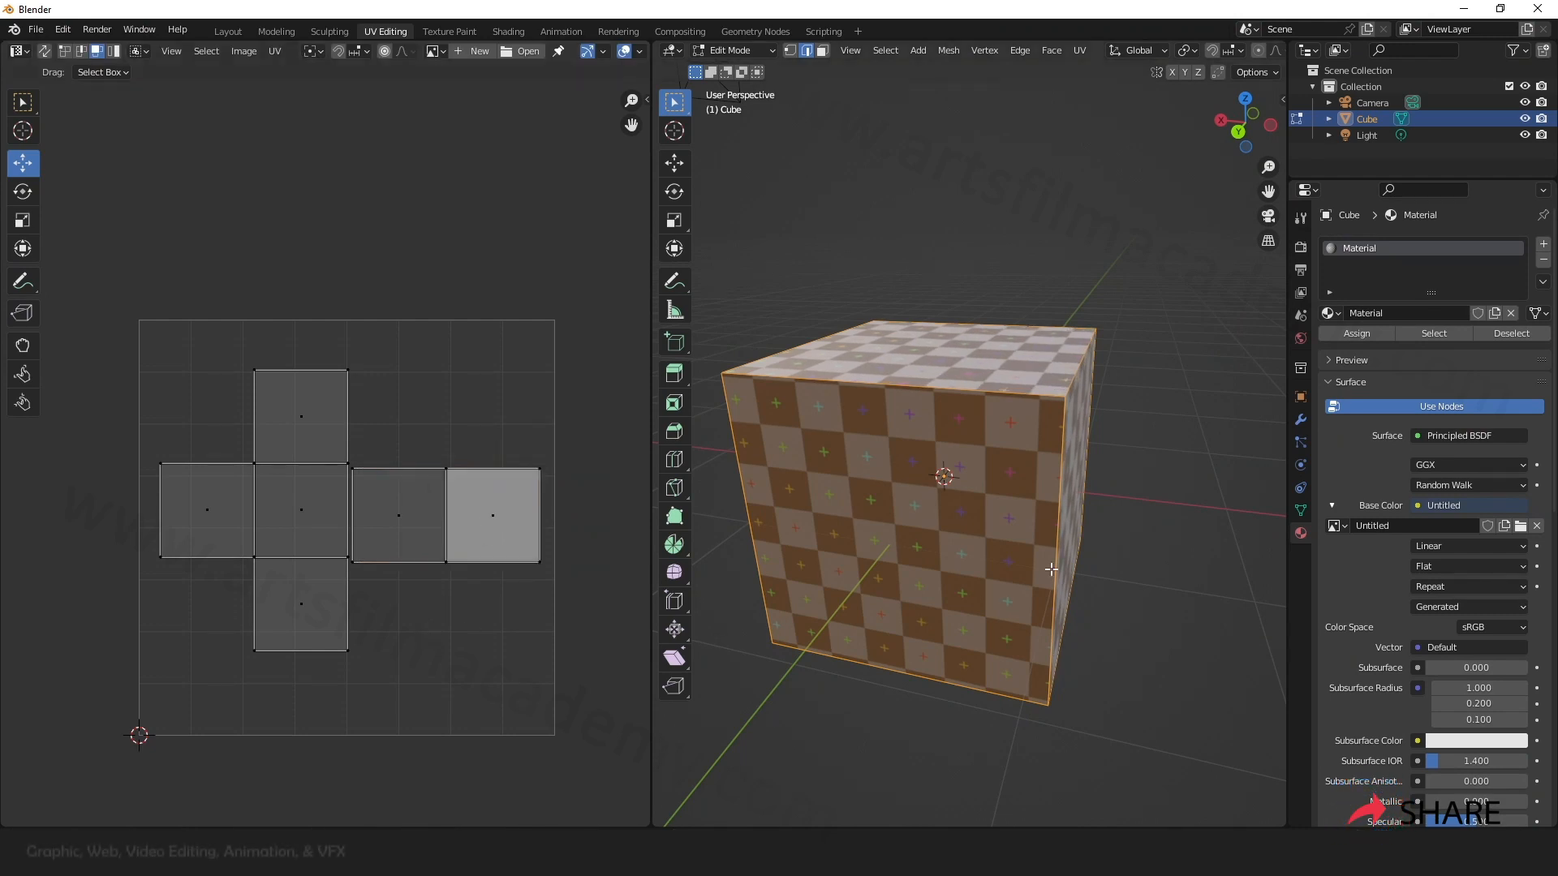
middle_click_drag(1052, 569, 1085, 615)
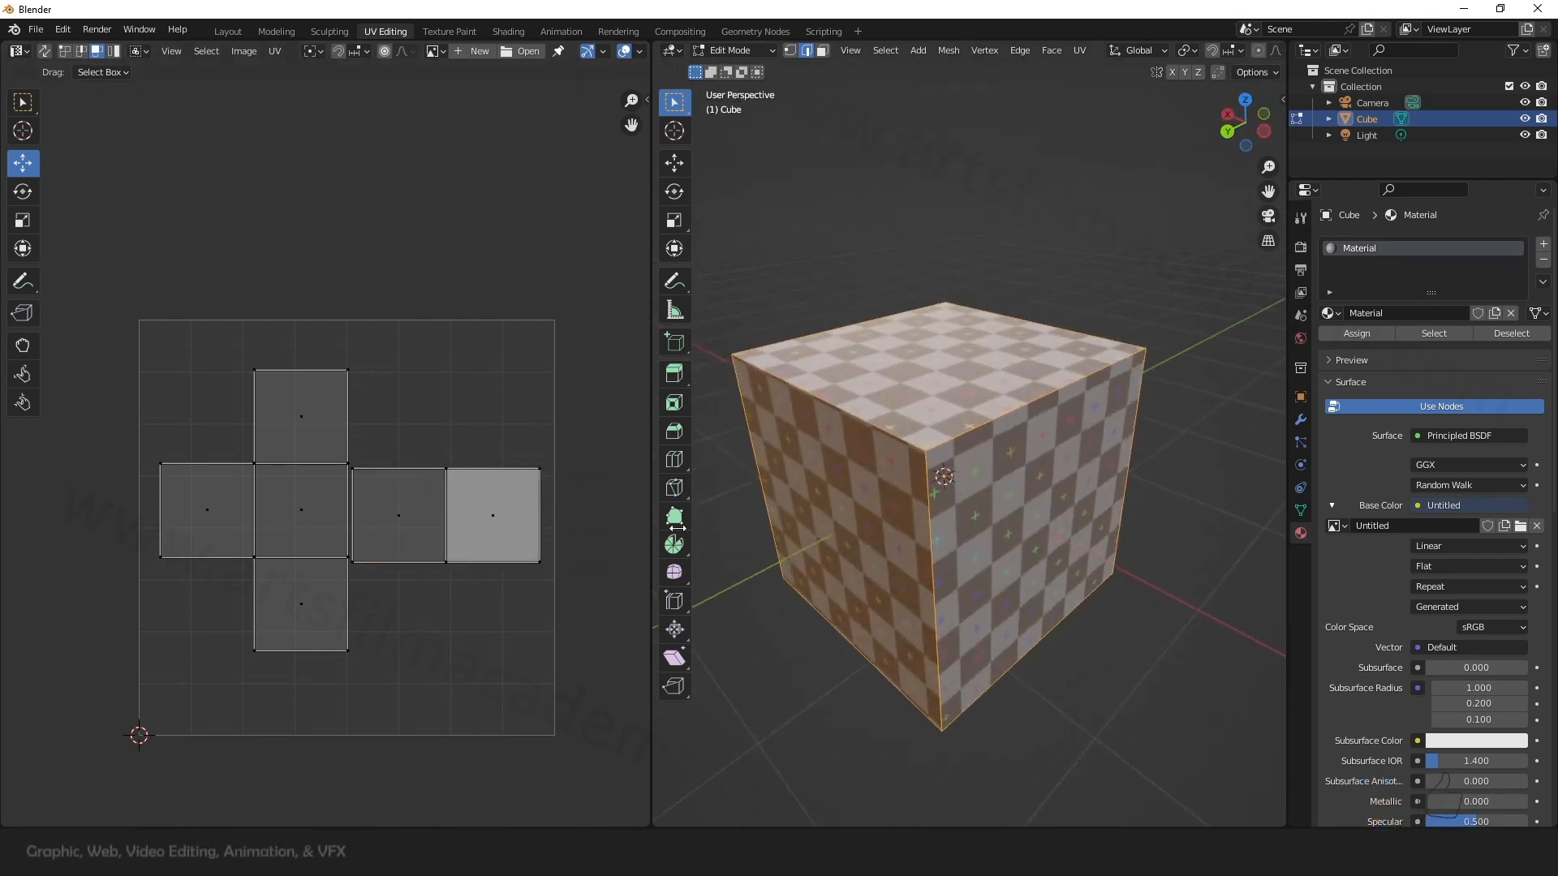
left_click_drag(470, 491, 471, 496)
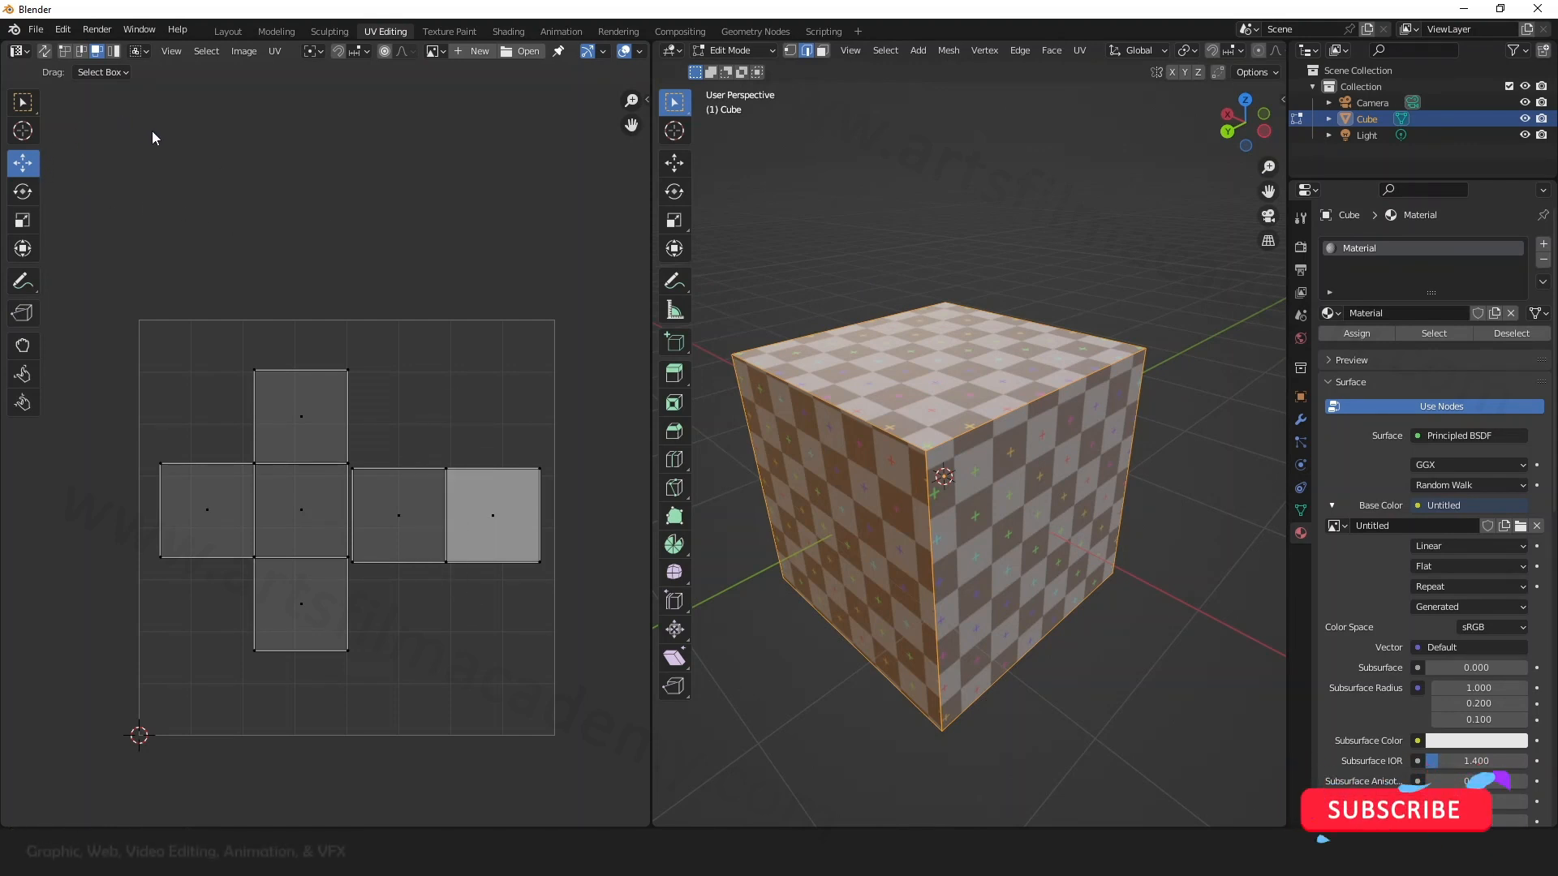
Step: Start exporting the UV layout to the Desktop folder as Cube.png in PNG Image format
left_click(273, 51)
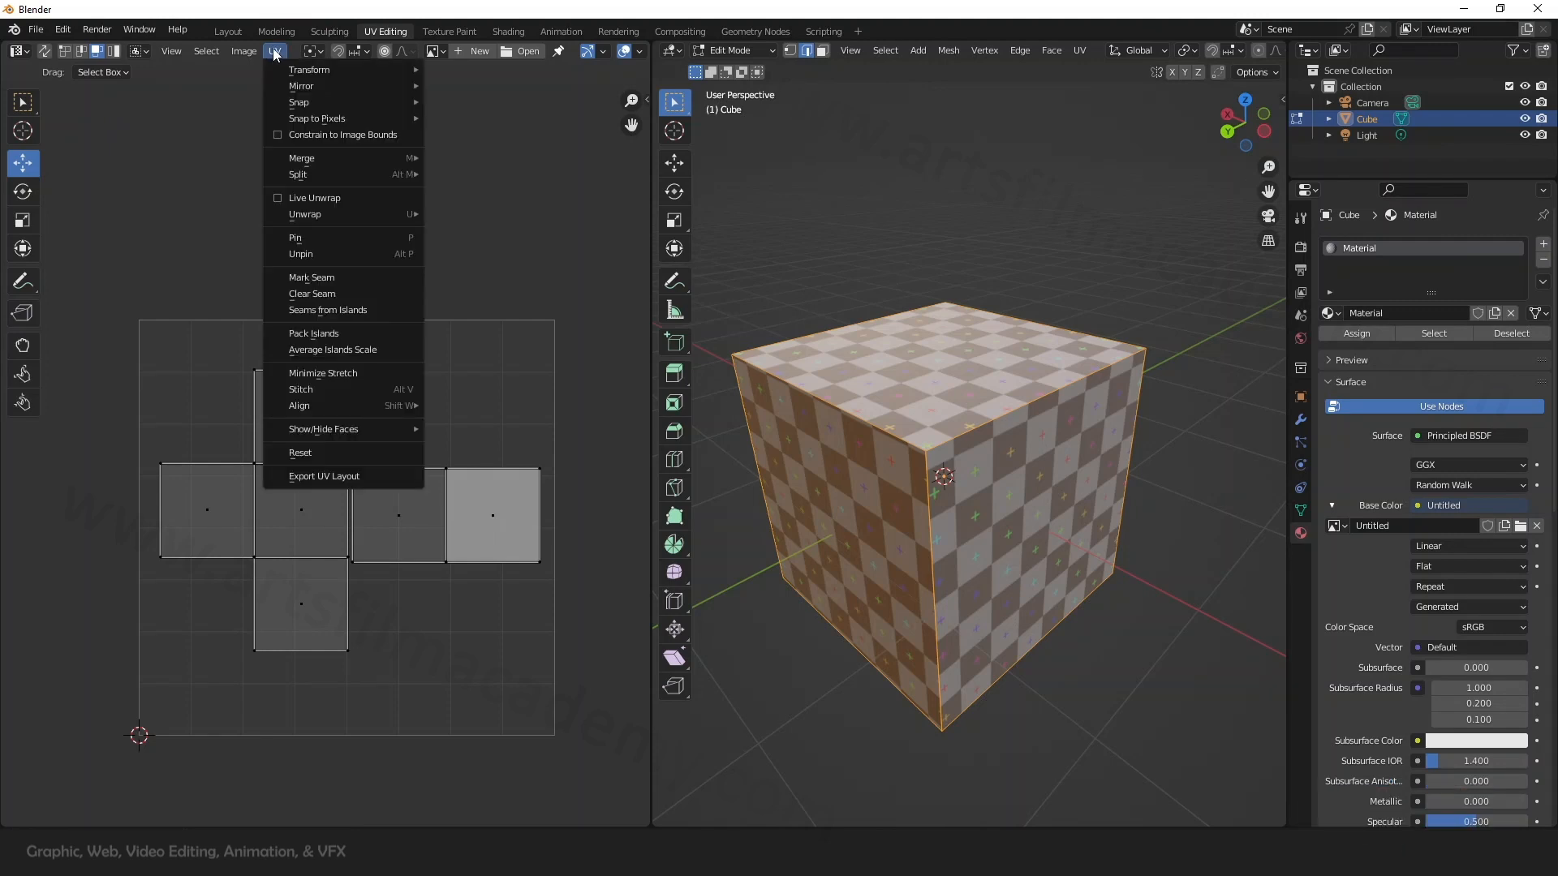
left_click(362, 479)
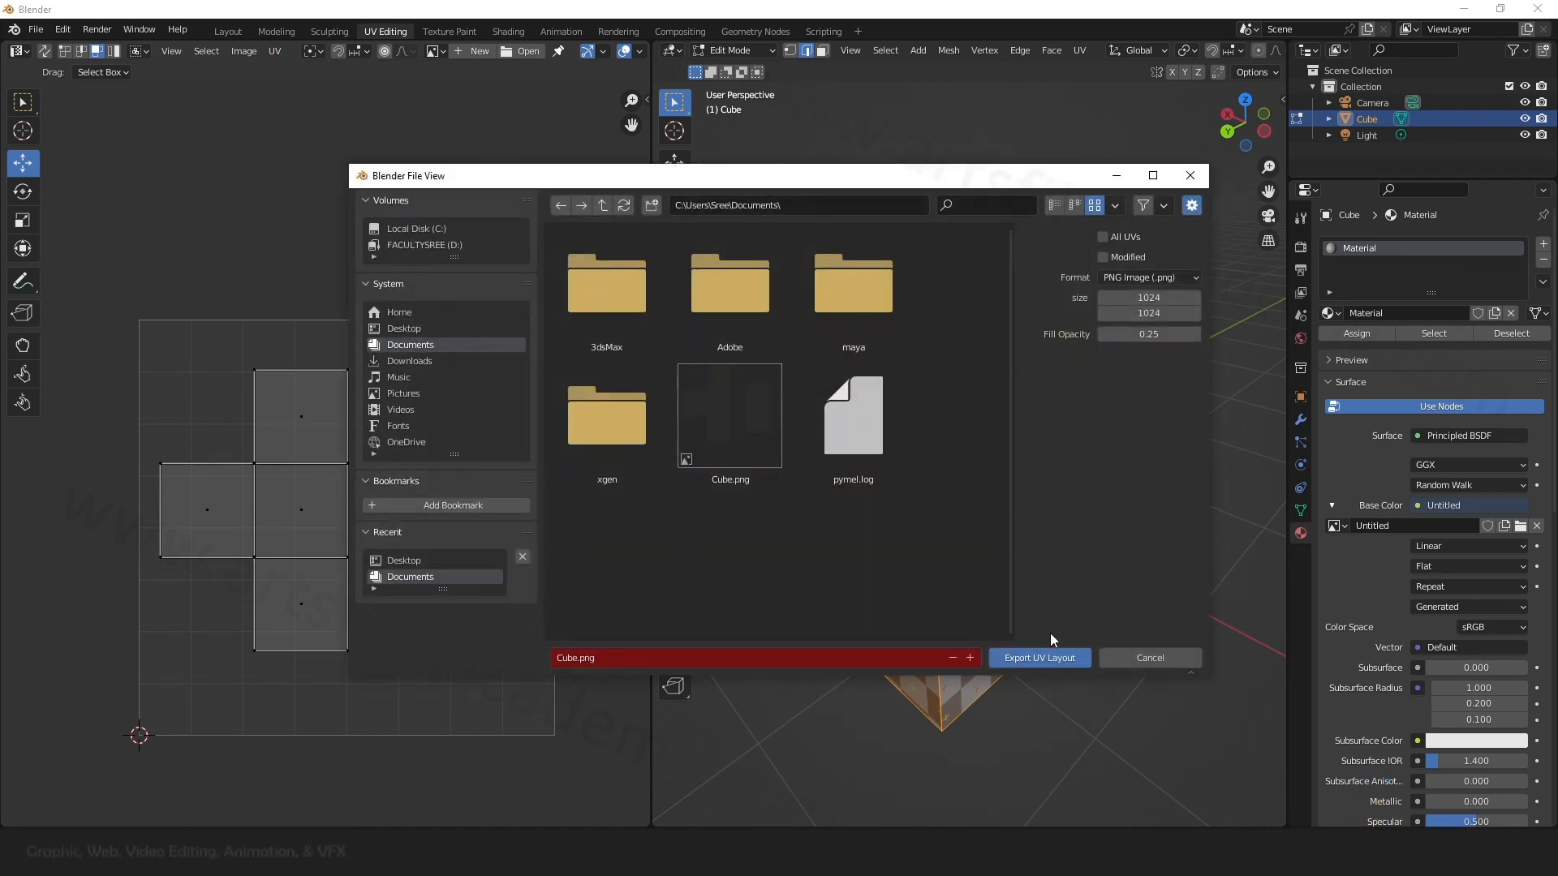
left_click(411, 329)
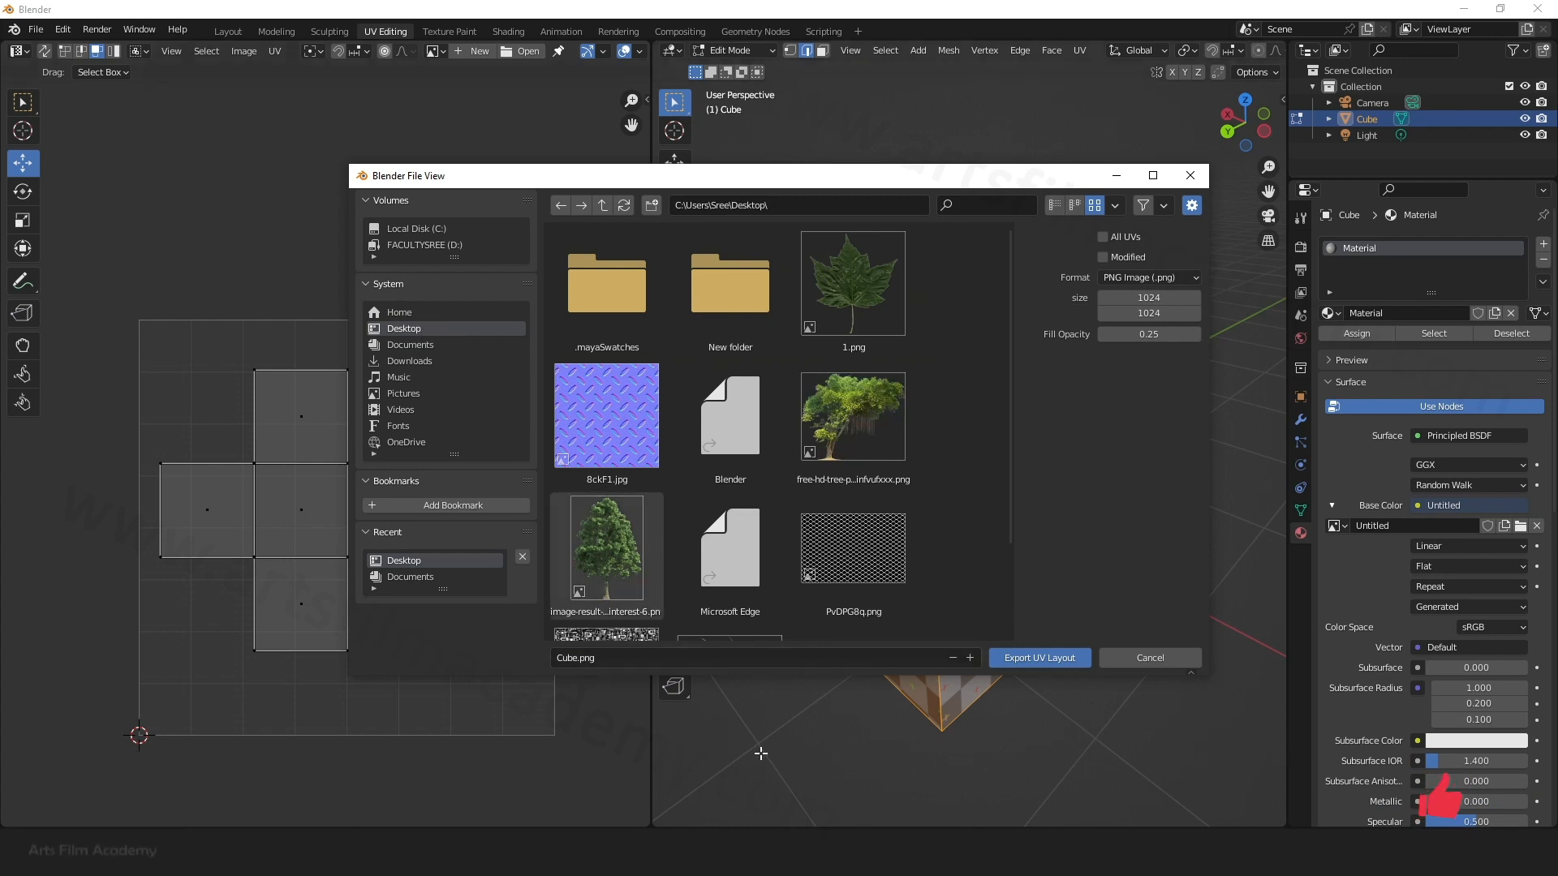
left_click(607, 659)
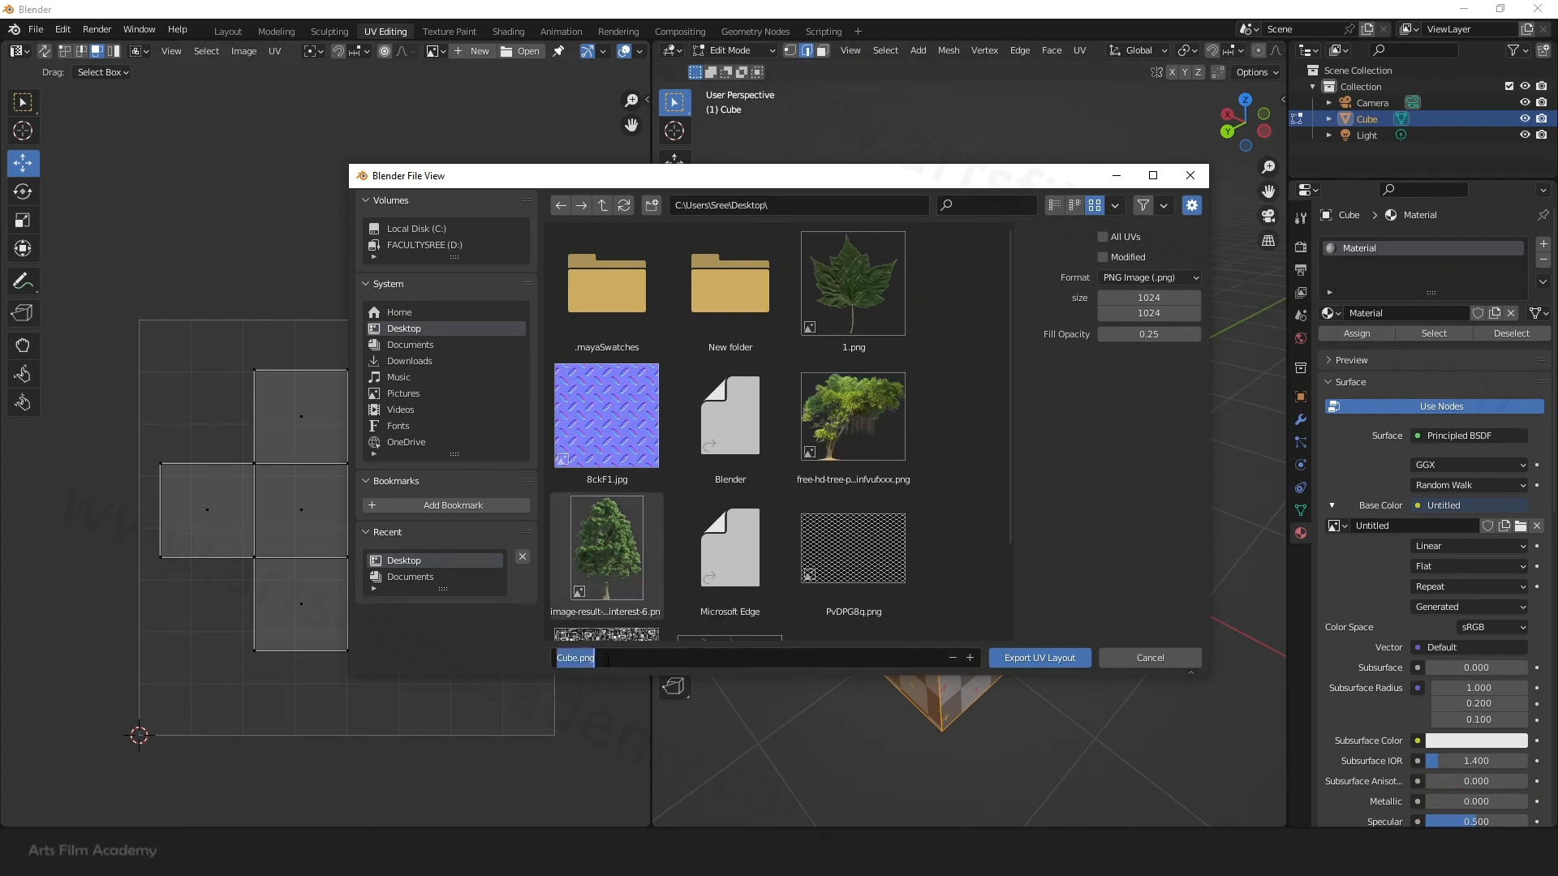
left_click(1204, 432)
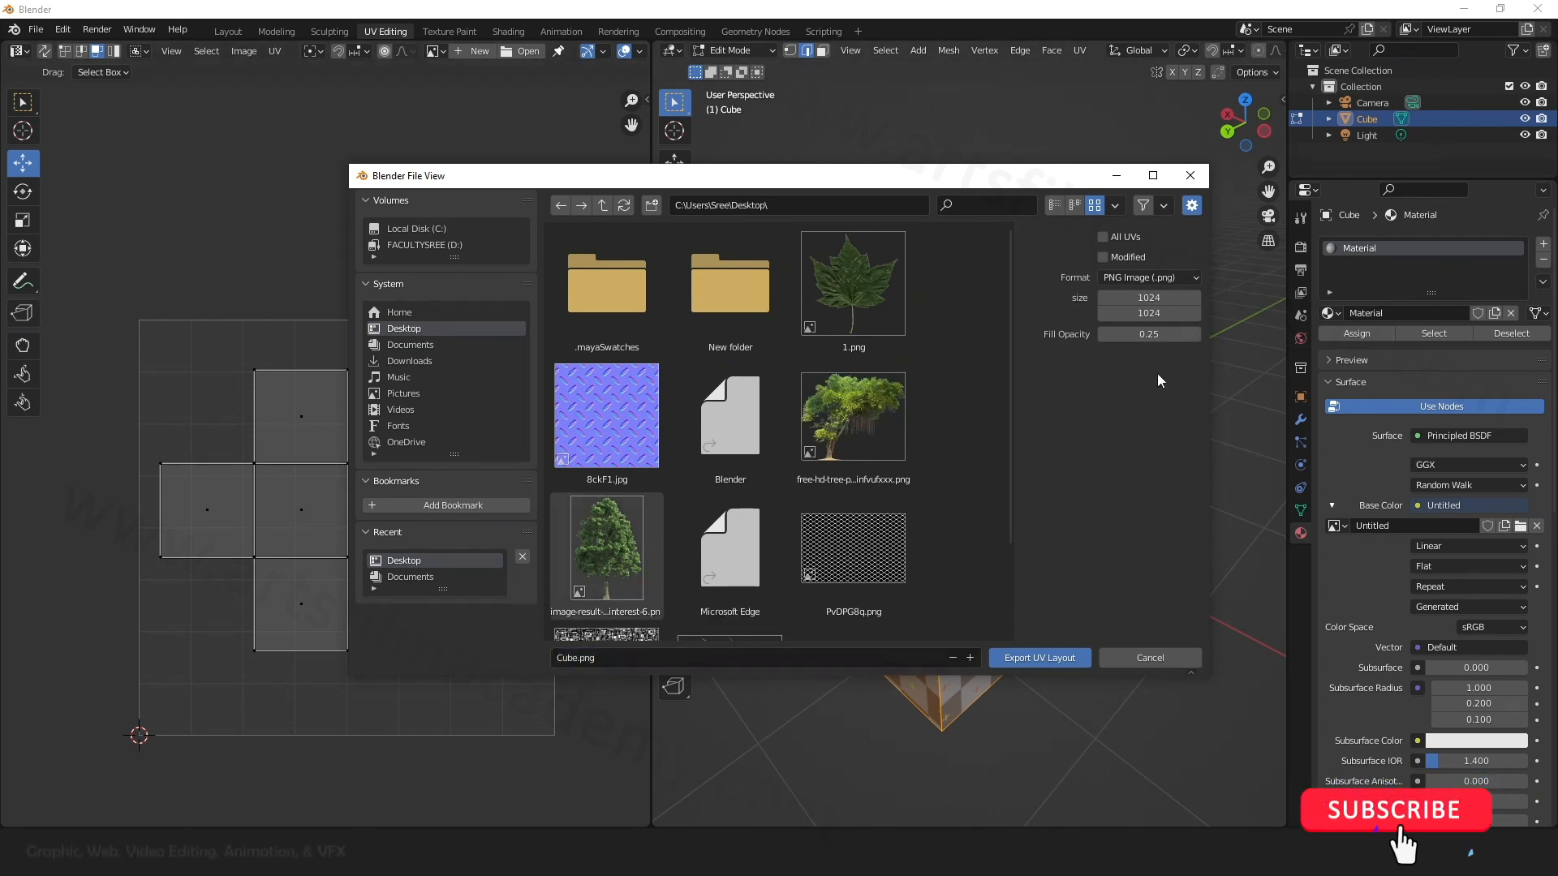
left_click(1133, 278)
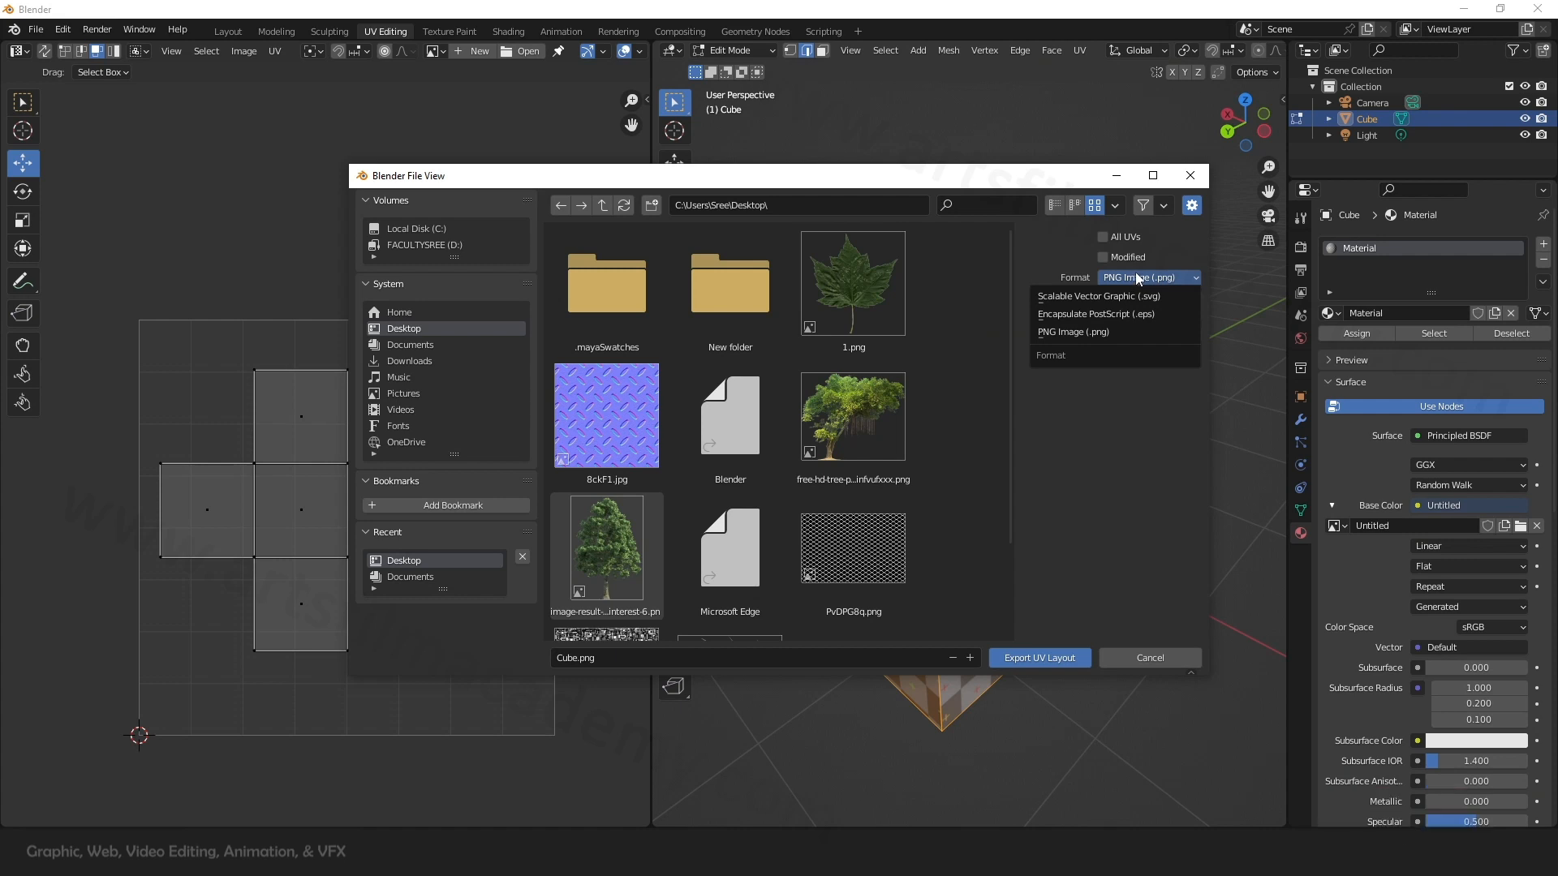
left_click(1168, 332)
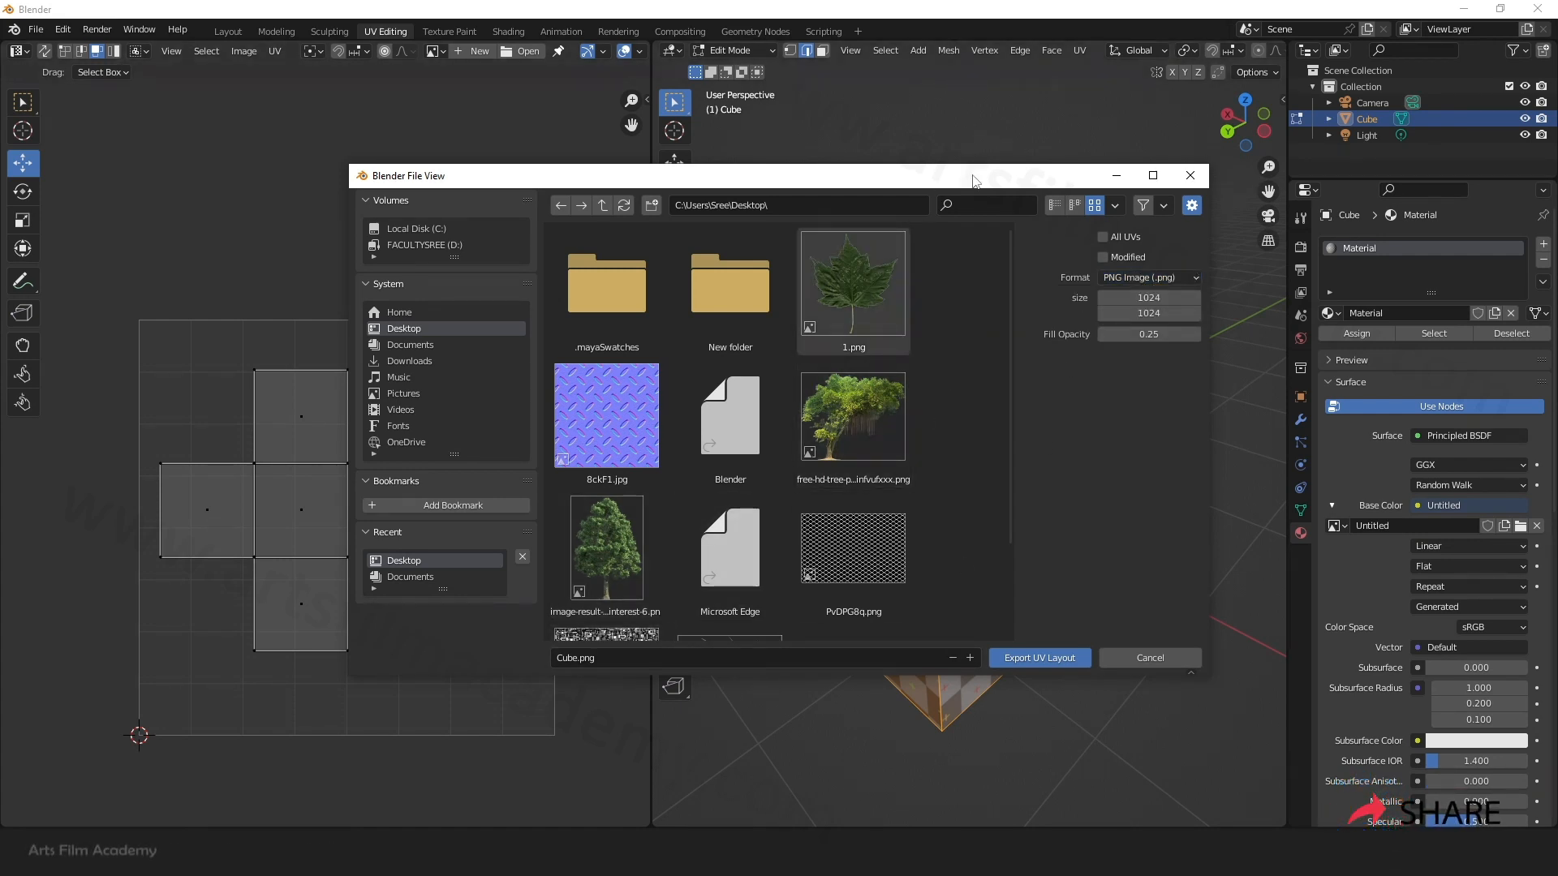
Step: Move the export dialog off the UV layout, enable All UVs and export the layout
left_click_drag(974, 180, 811, 203)
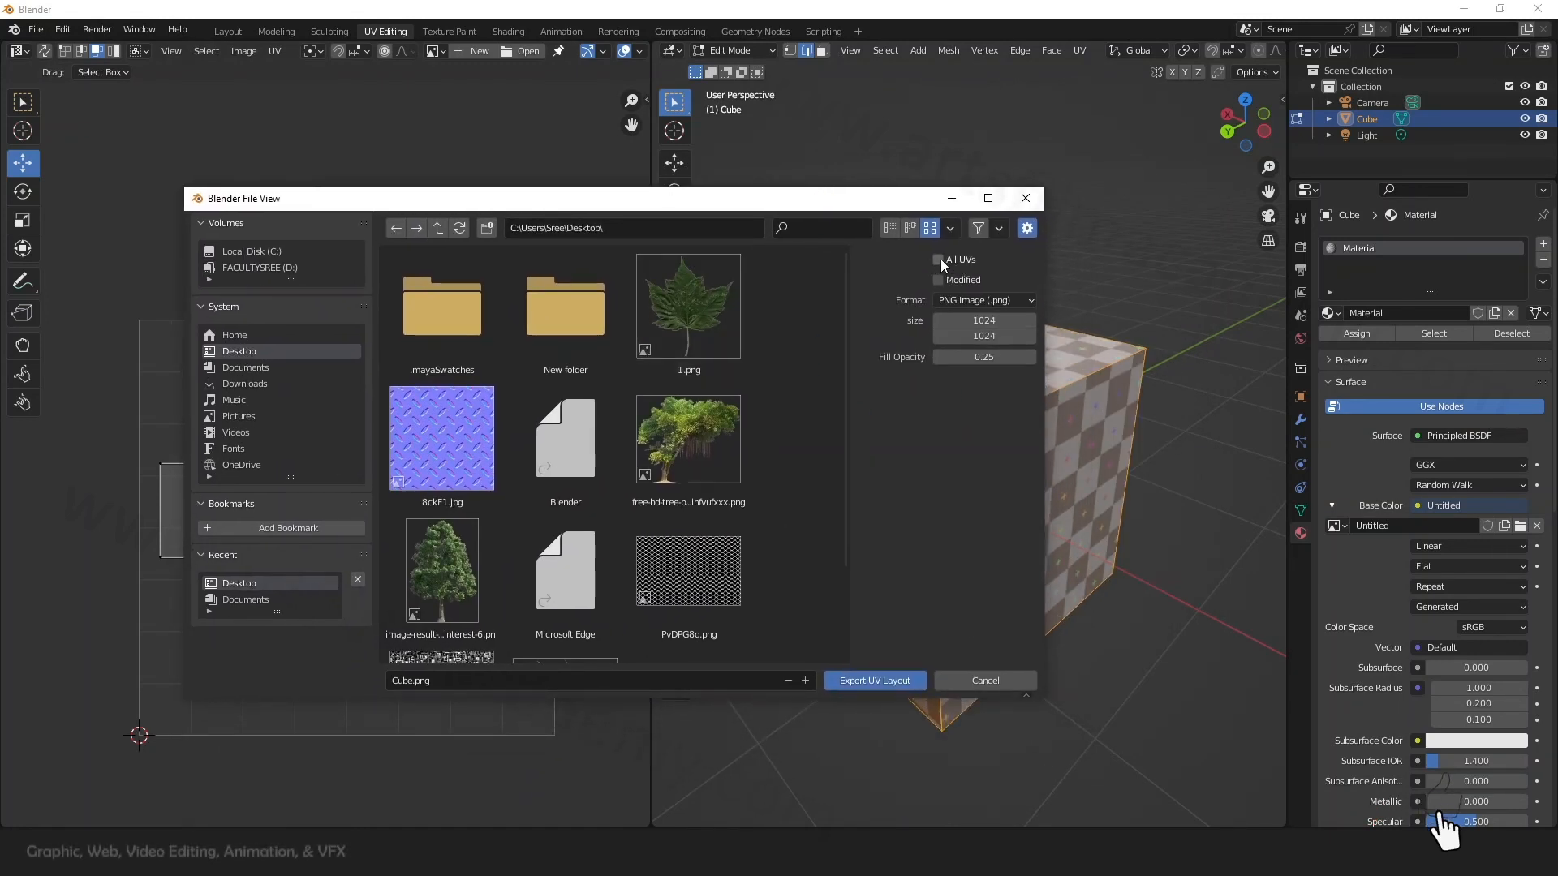
left_click_drag(875, 205, 1220, 197)
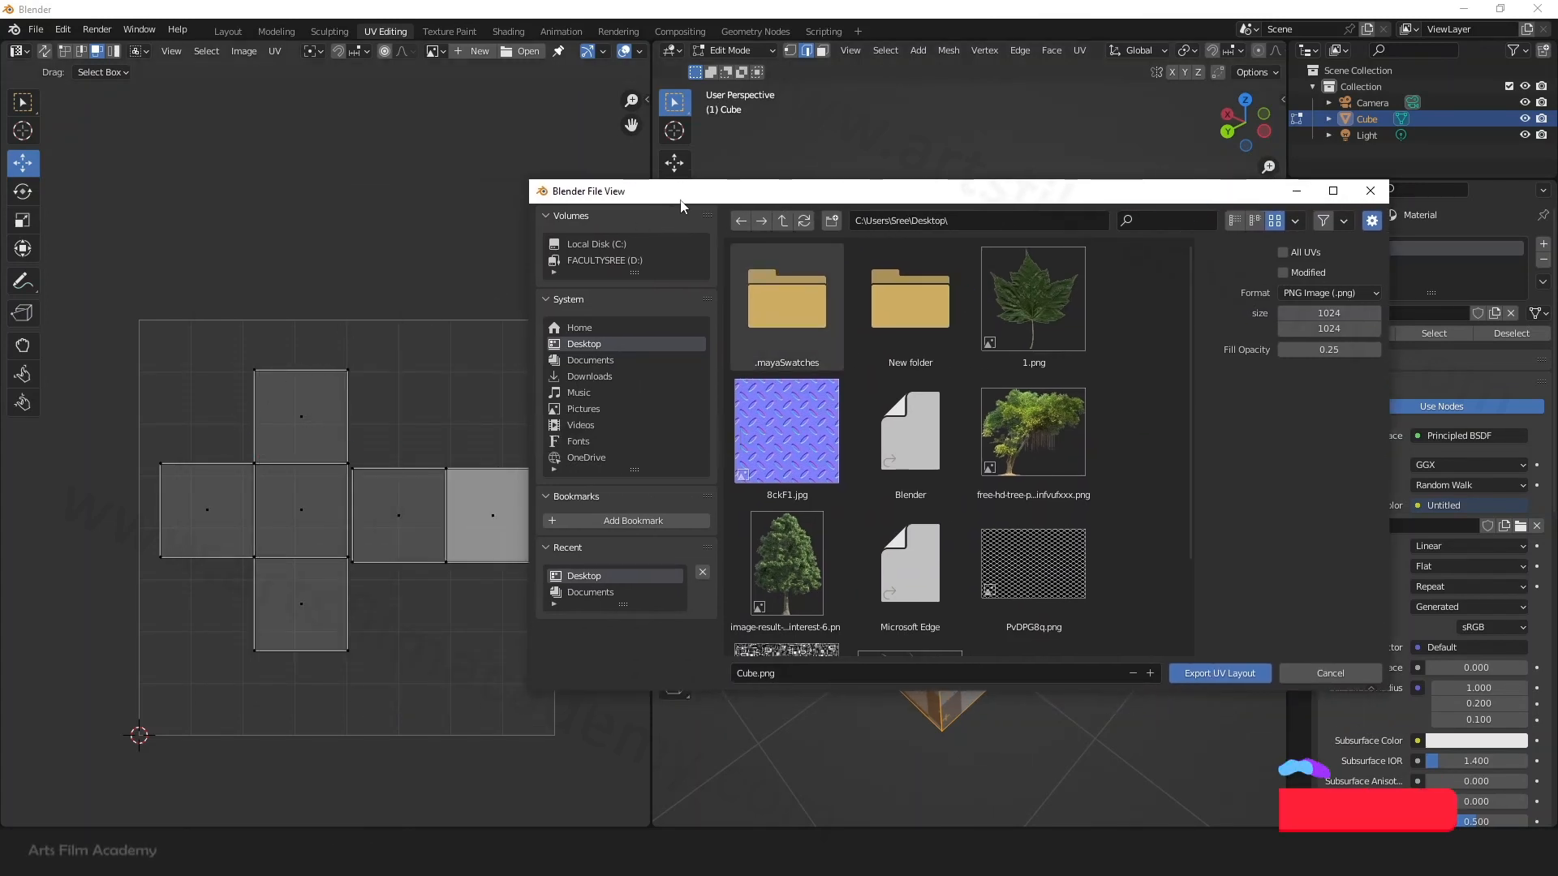
left_click_drag(679, 194, 798, 195)
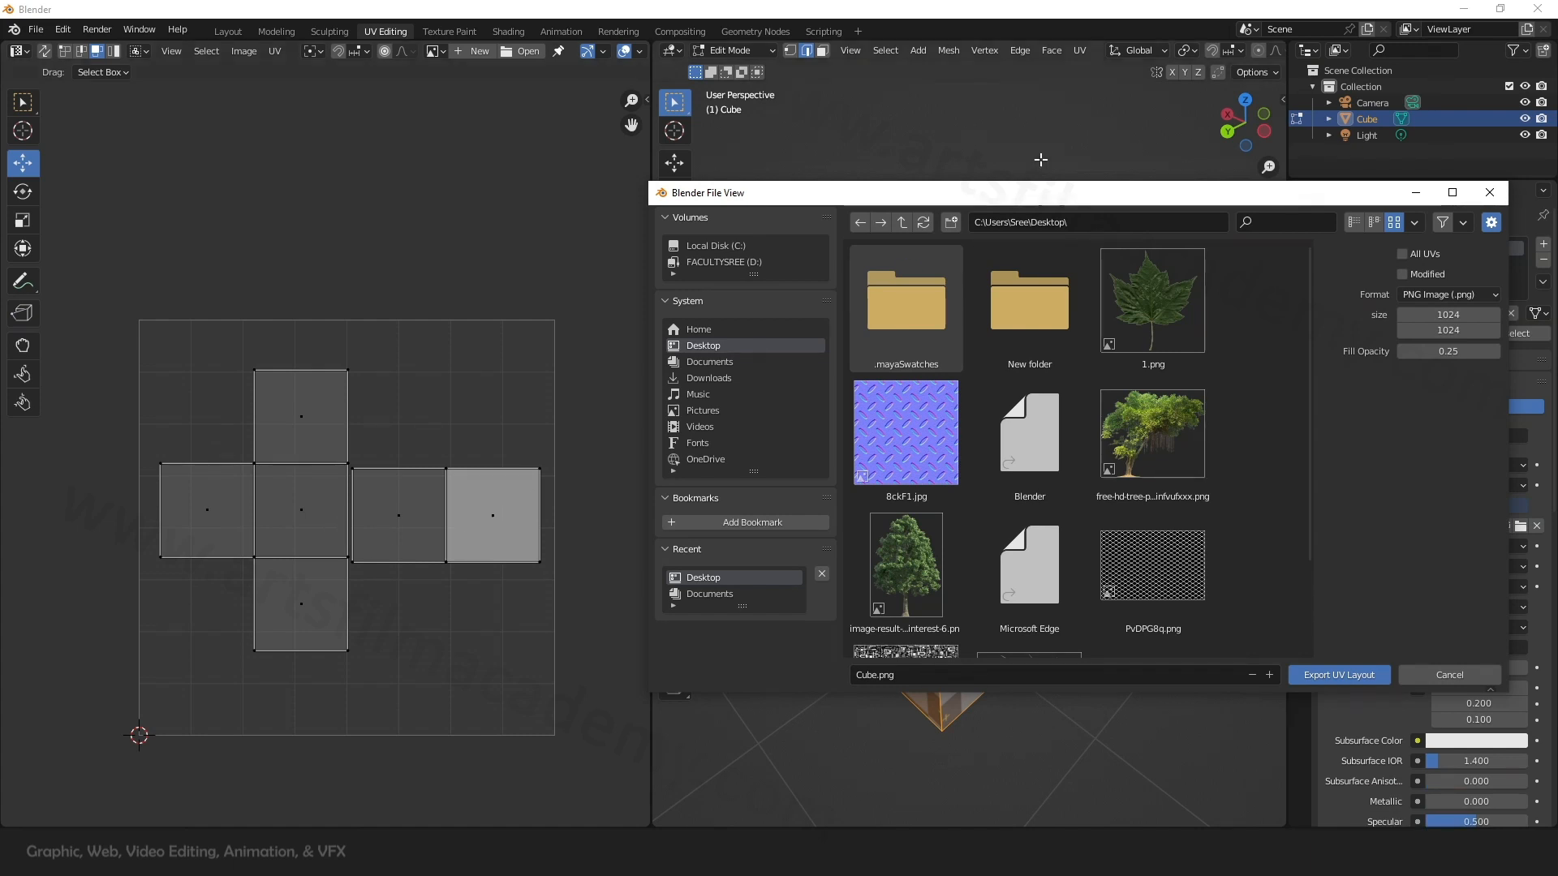
left_click_drag(1081, 198, 1021, 248)
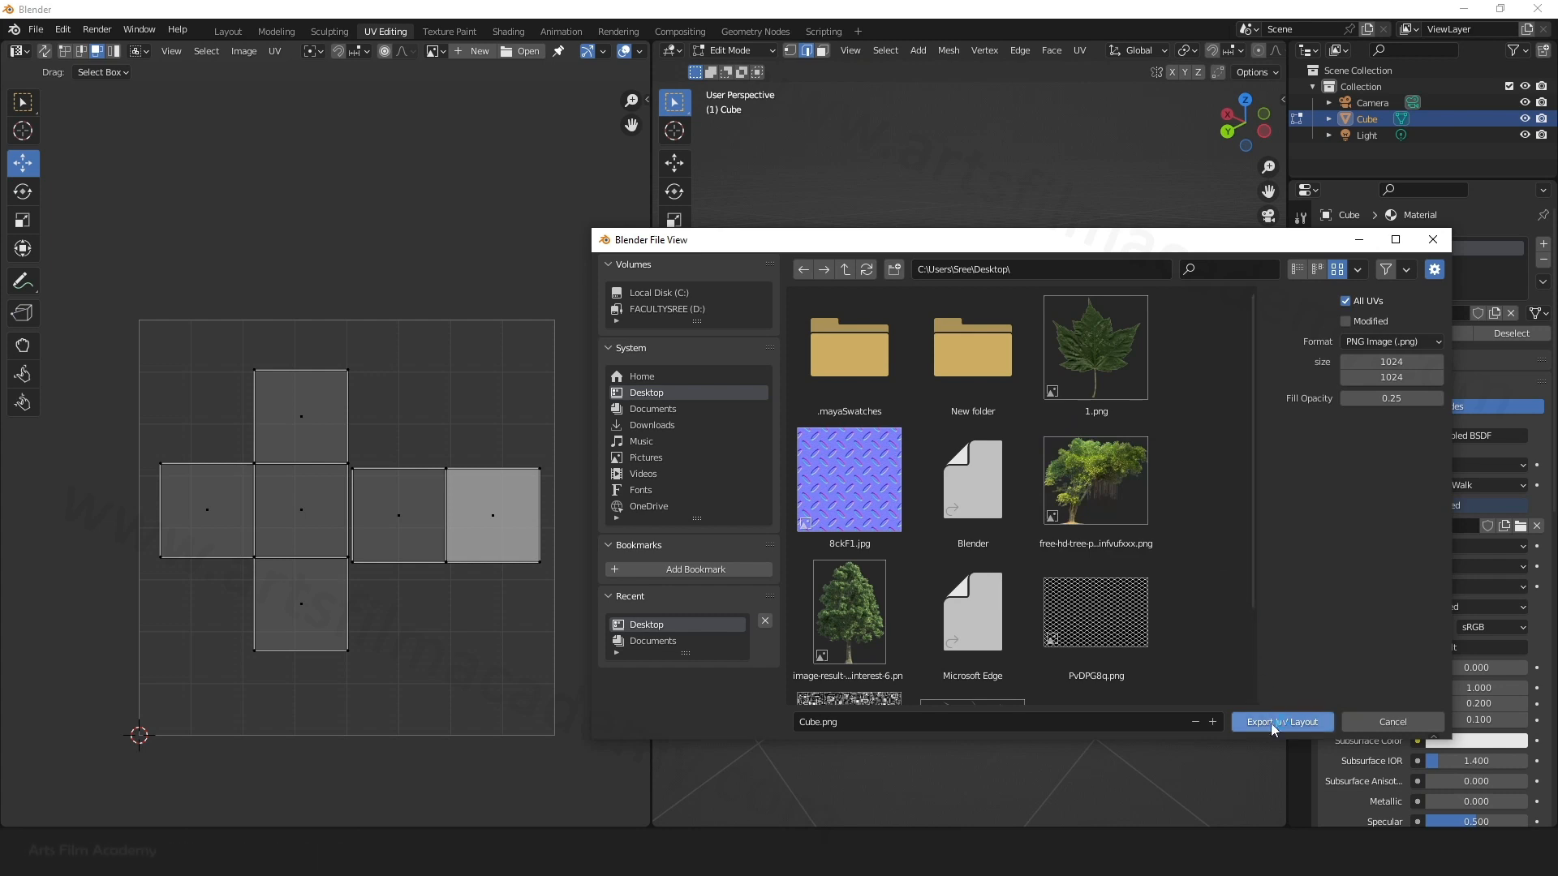
left_click(1292, 721)
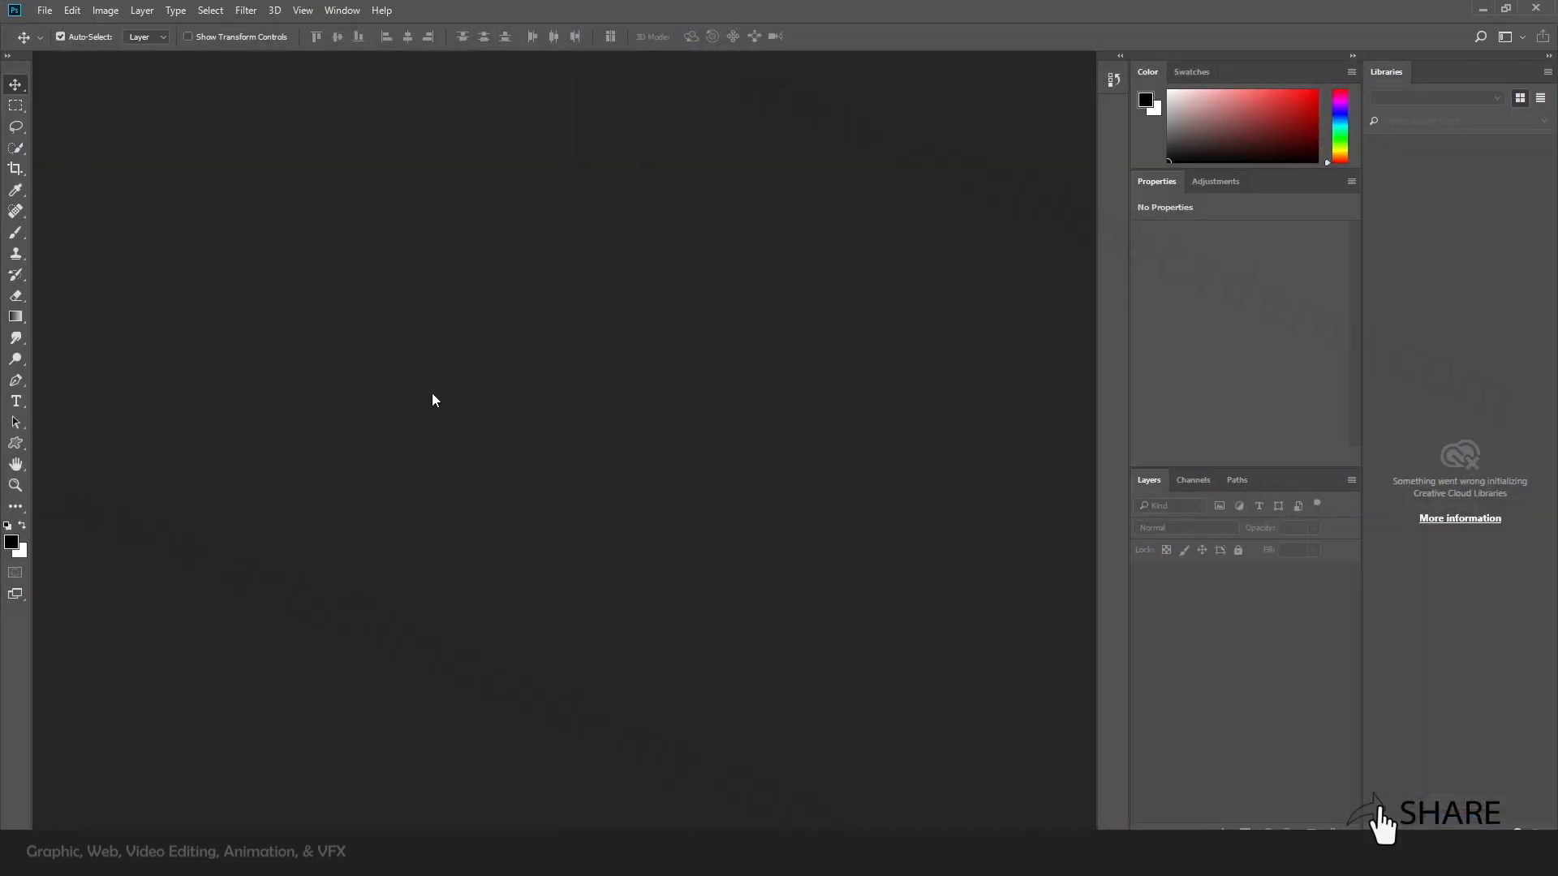
Step: Switch to Photoshop and open the exported Cube.png from the Desktop
key("ctrl+o")
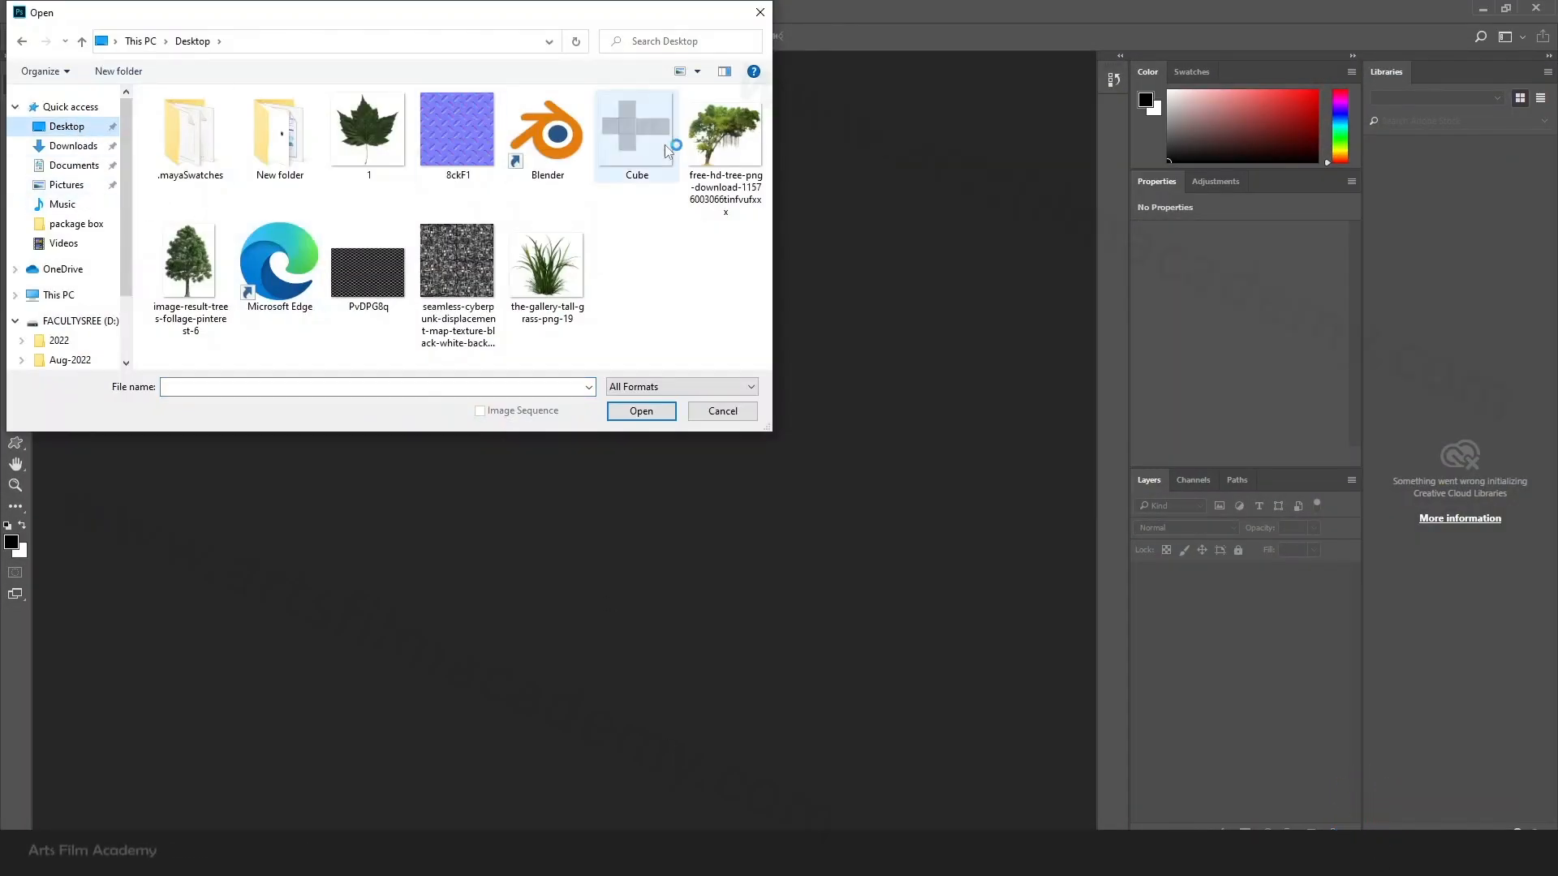
left_click(638, 183)
left_click(641, 410)
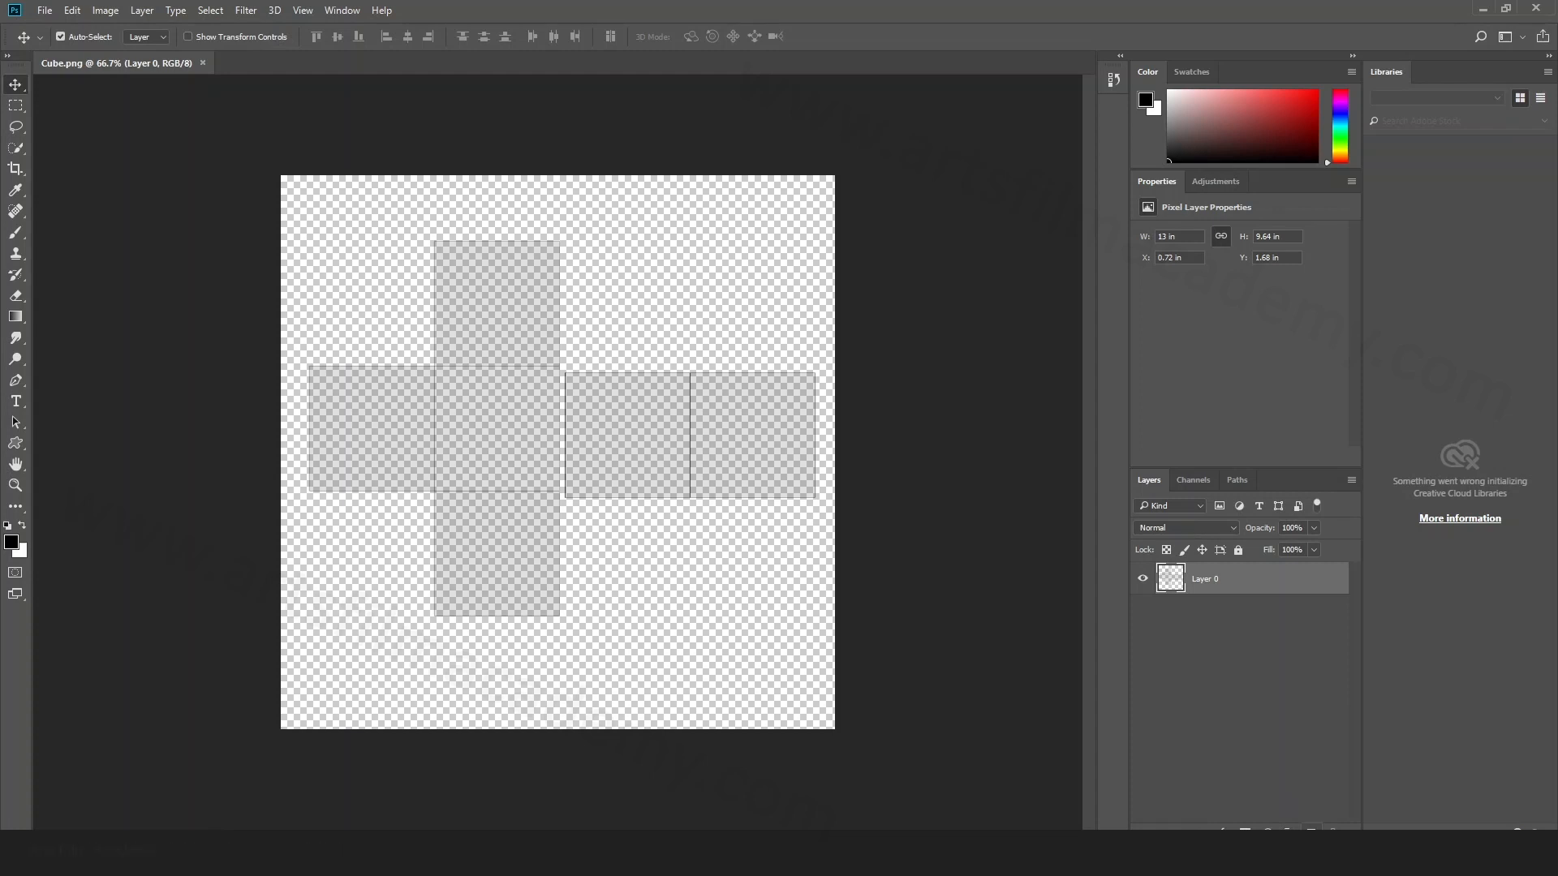
Step: Add a layer and draw a black flower custom shape about 118 px wide across the border between the two rightmost UV squares
left_click(1311, 832)
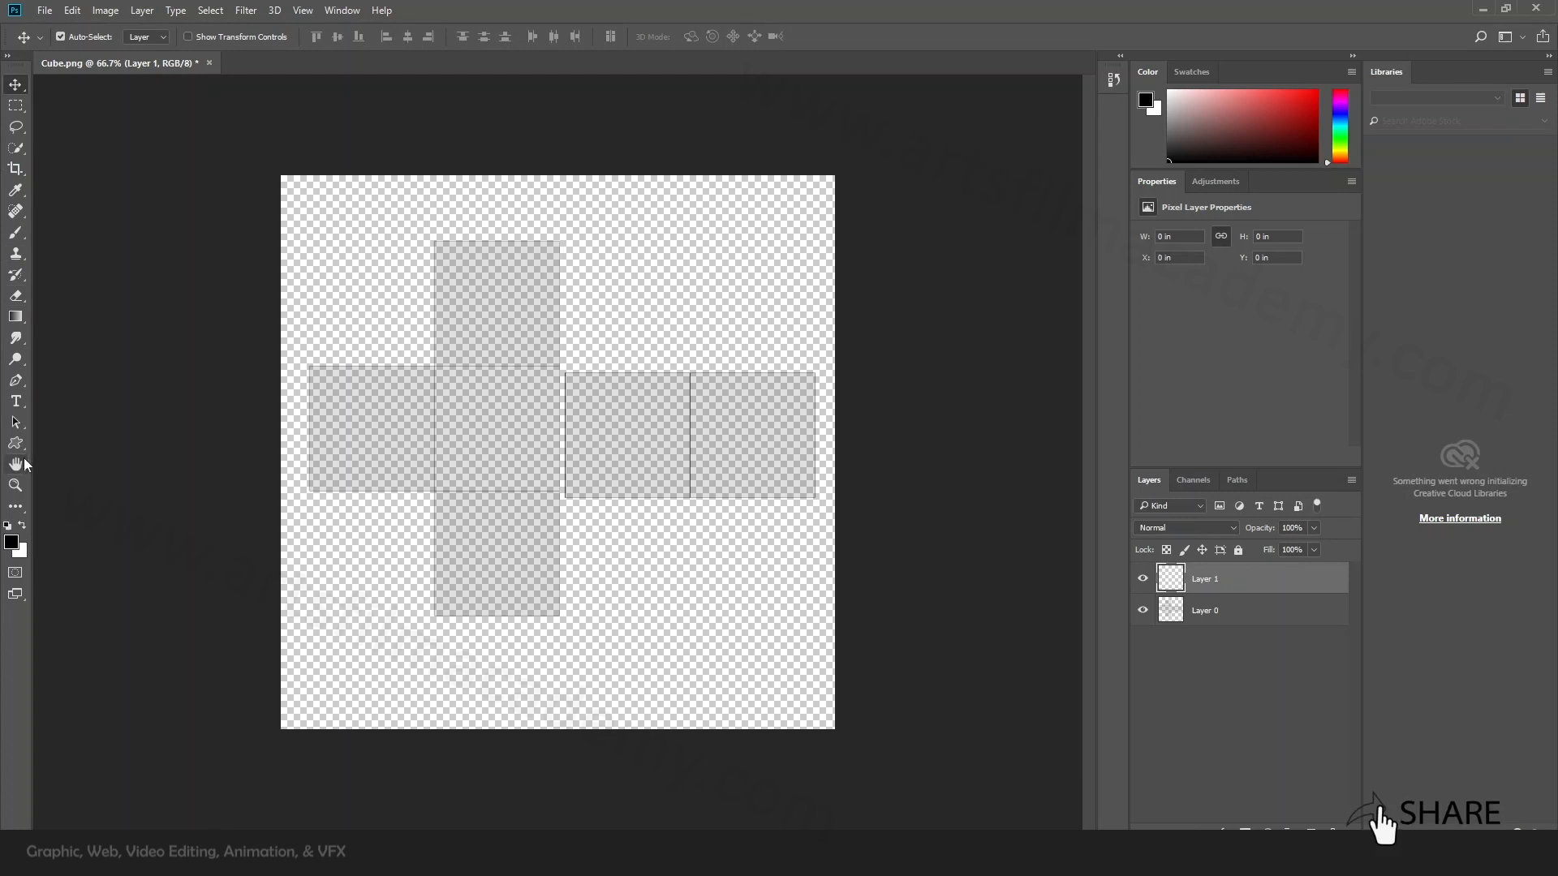
left_click(8, 446)
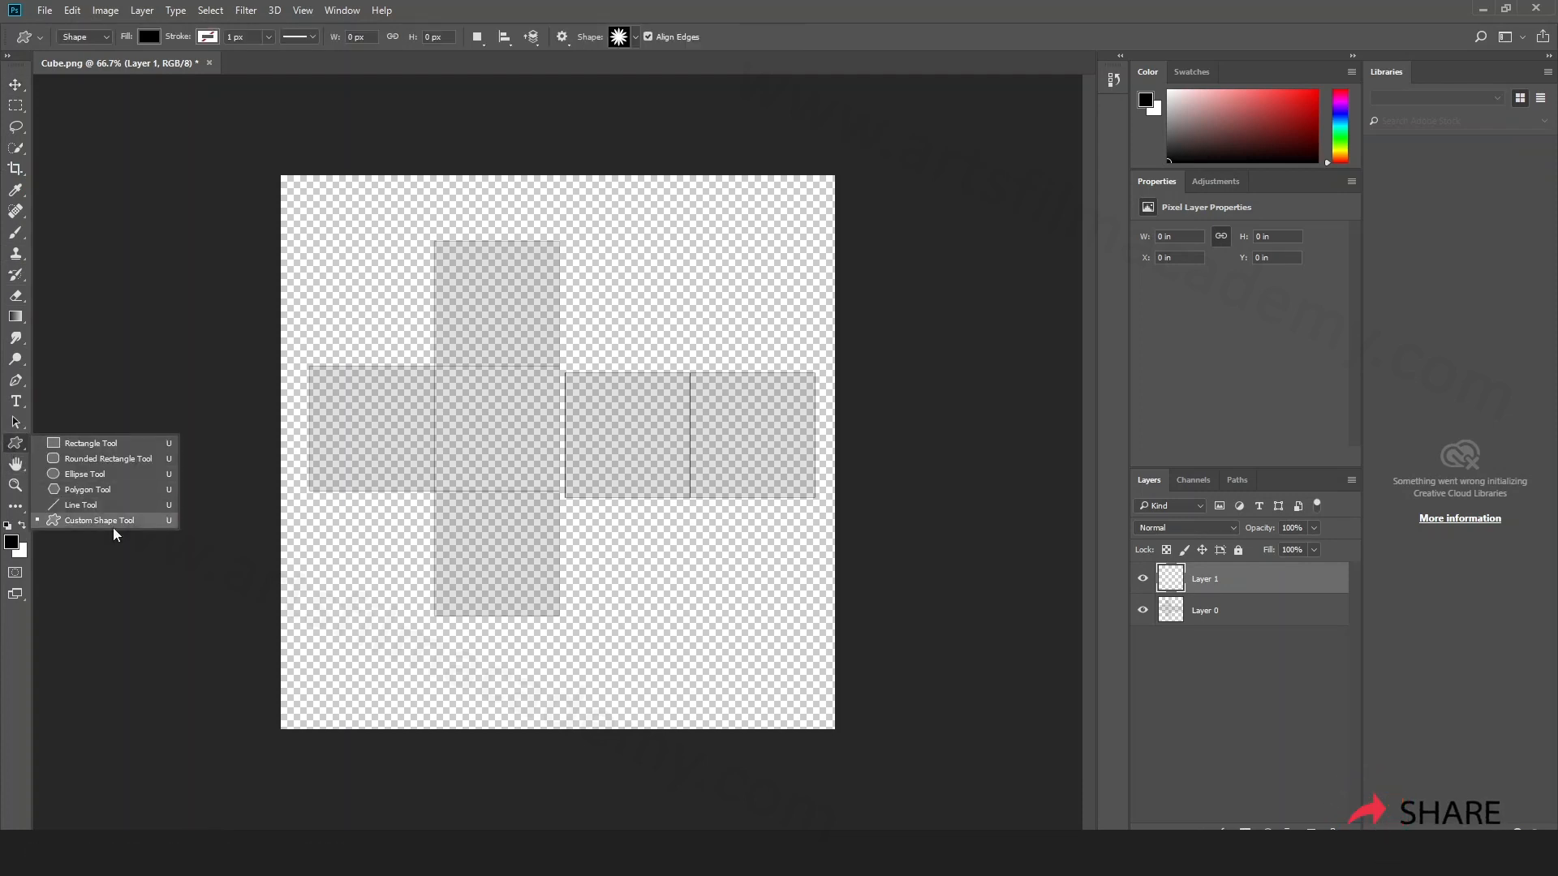
left_click(90, 523)
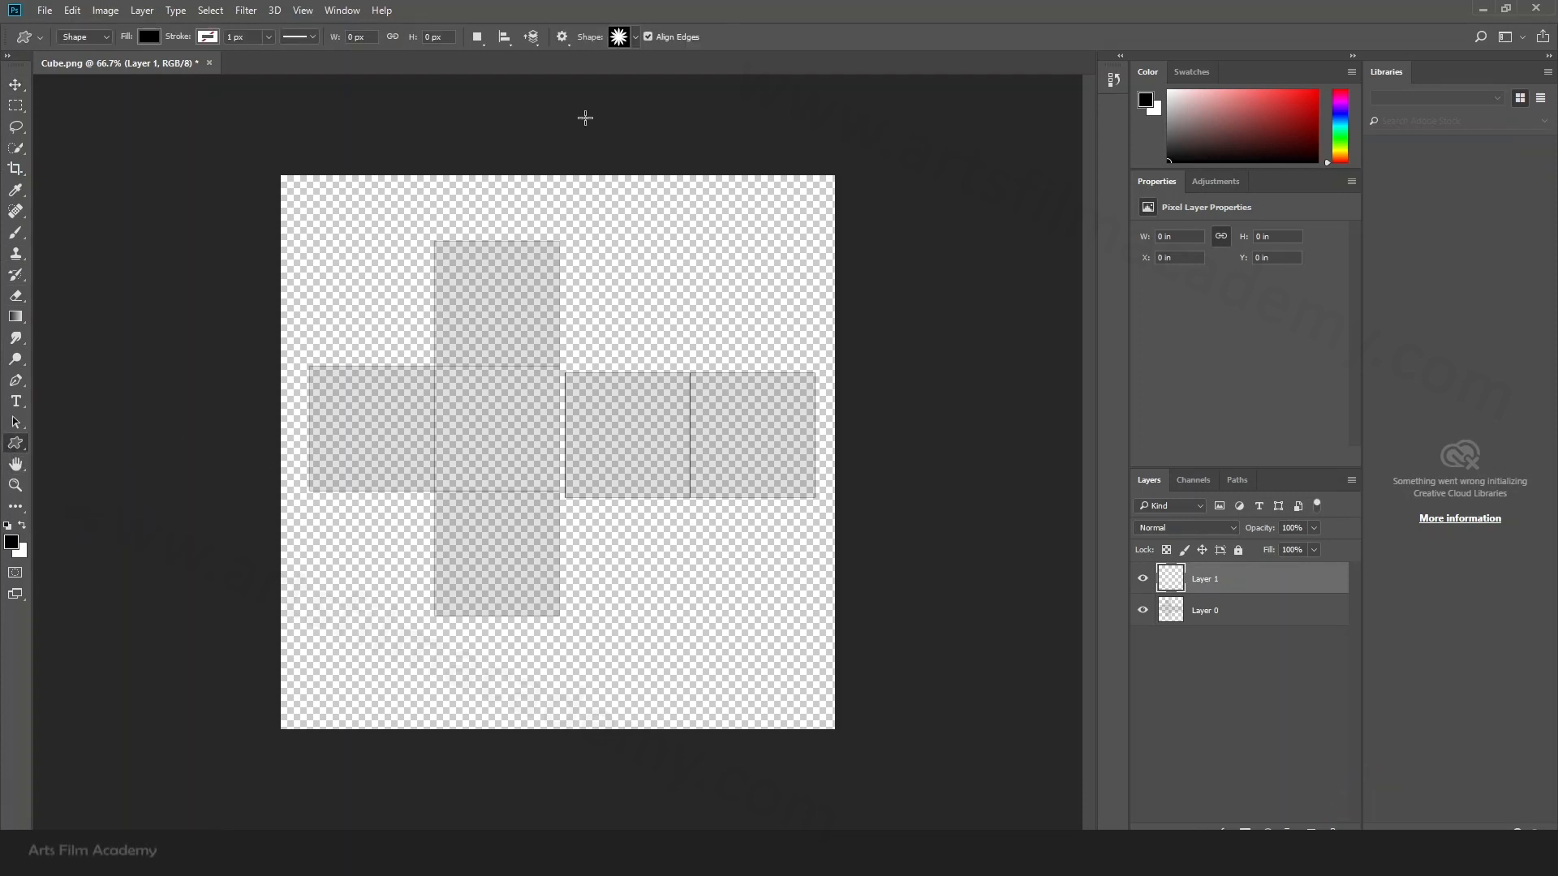
left_click(638, 38)
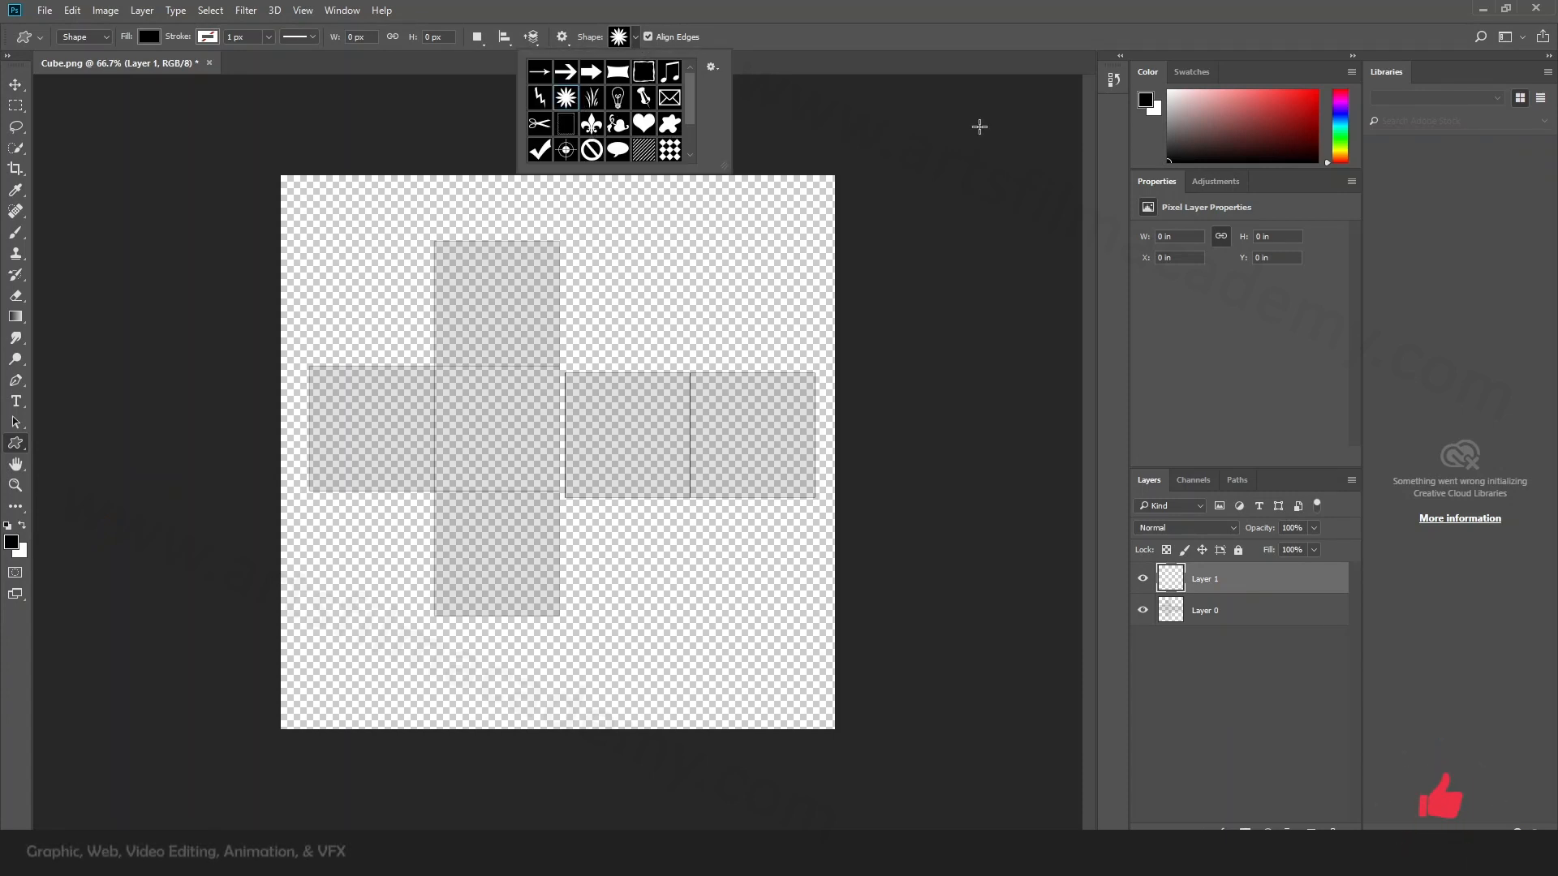
left_click(886, 3)
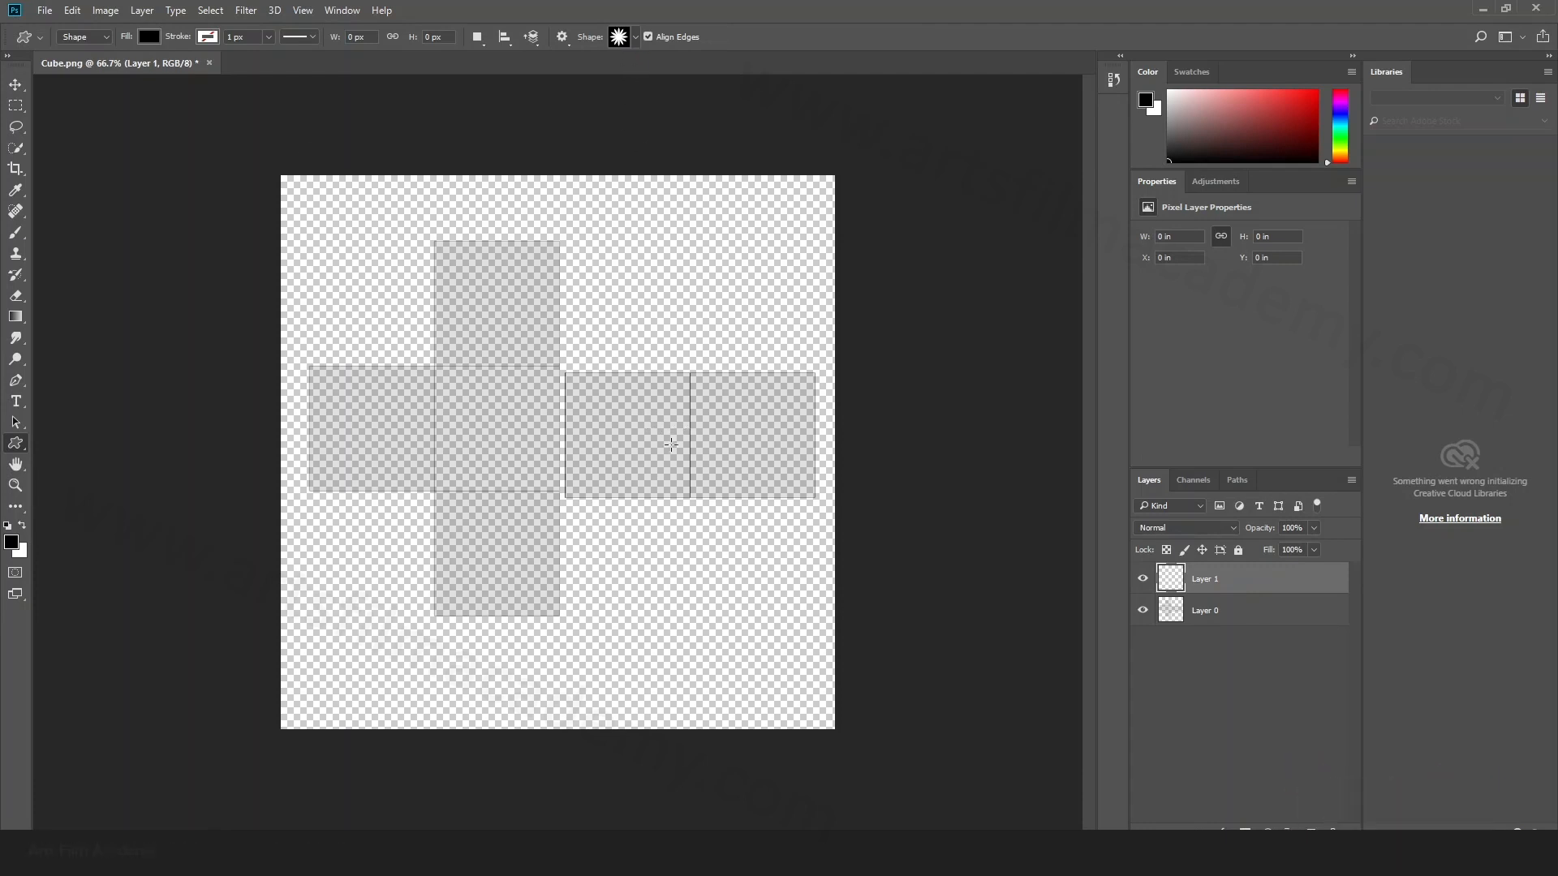
left_click_drag(659, 409, 728, 473)
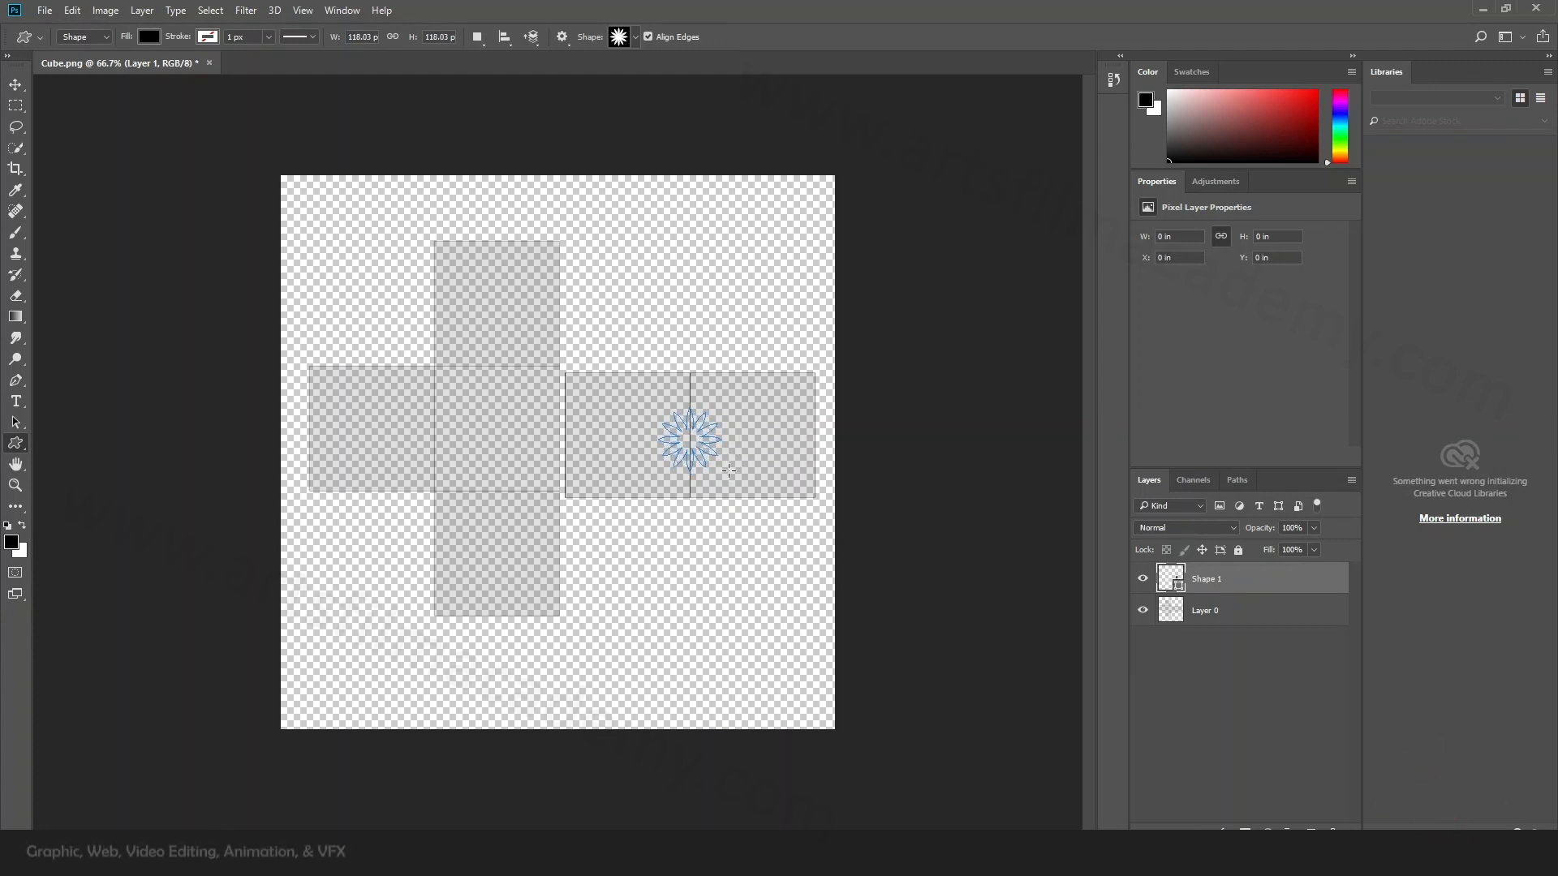
left_click(16, 84)
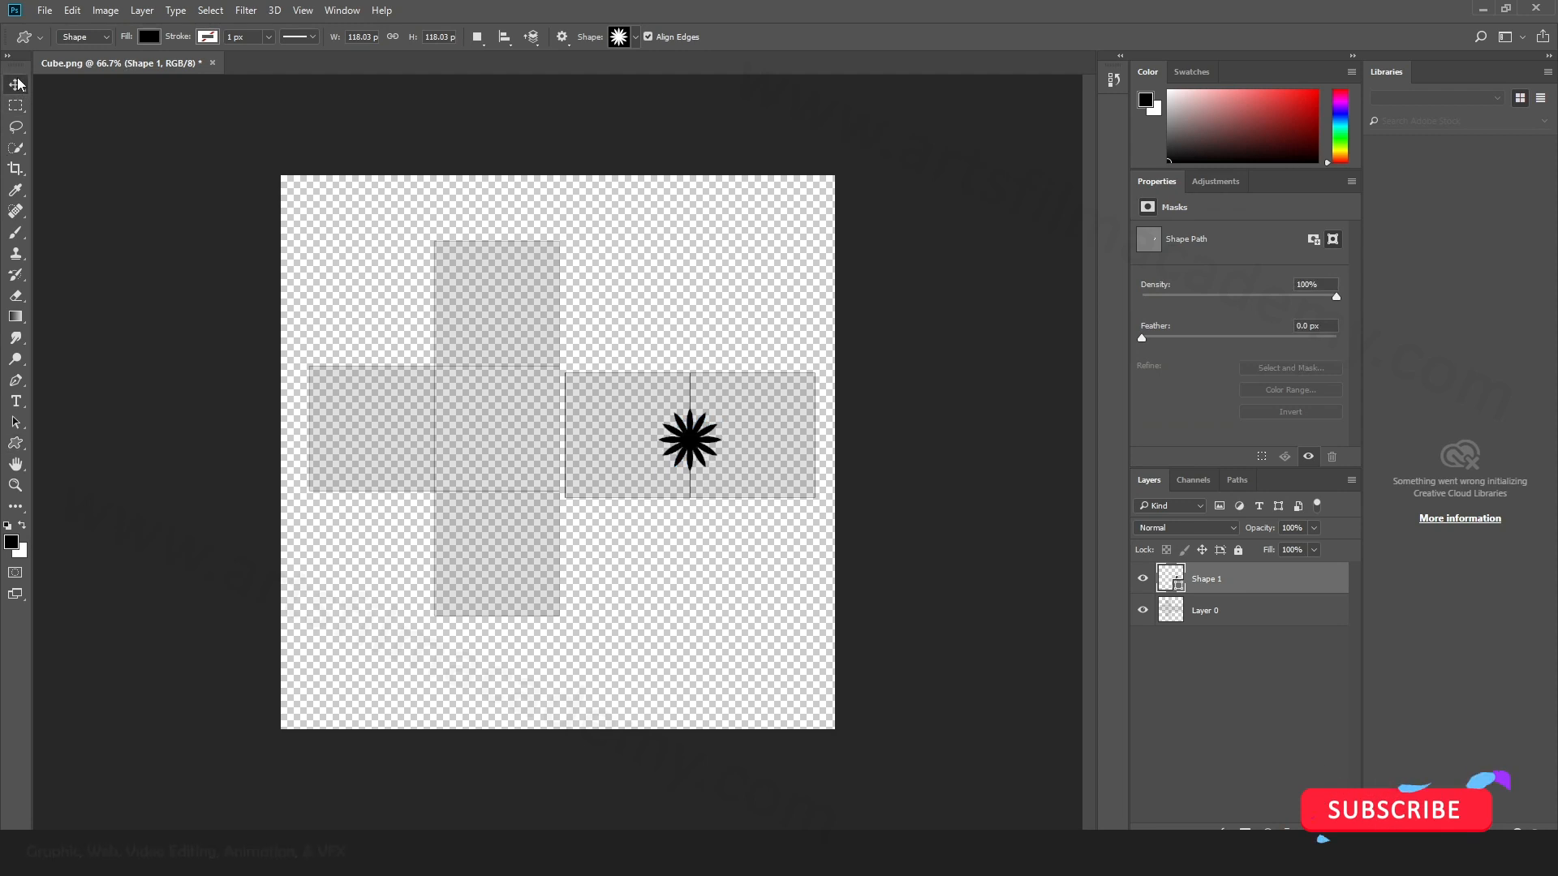
left_click(793, 531)
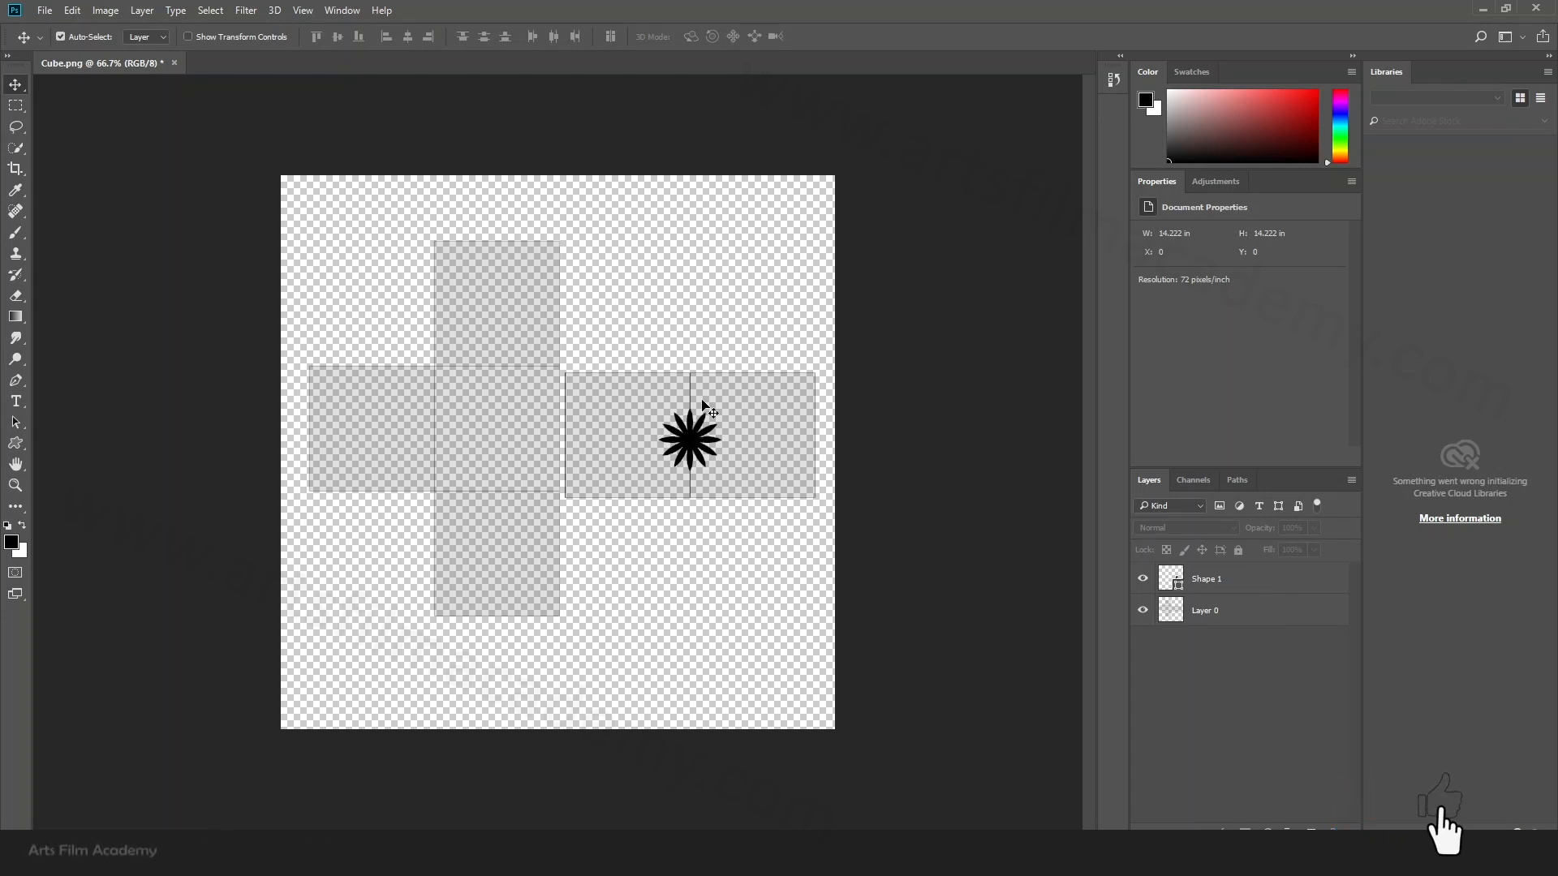
left_click(1231, 612)
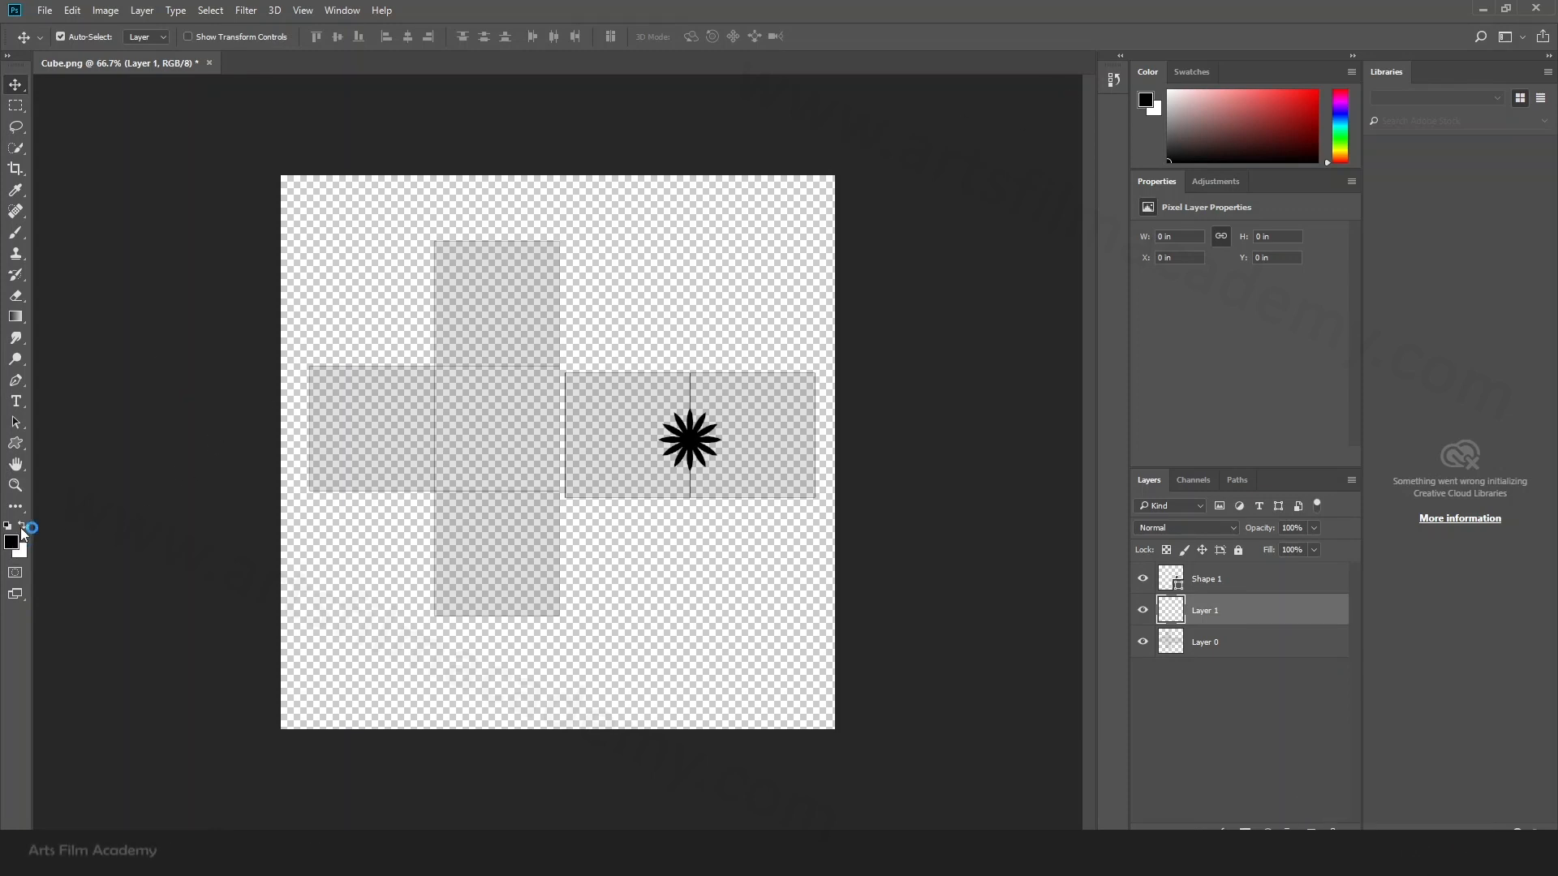
key("alt+BackSpace")
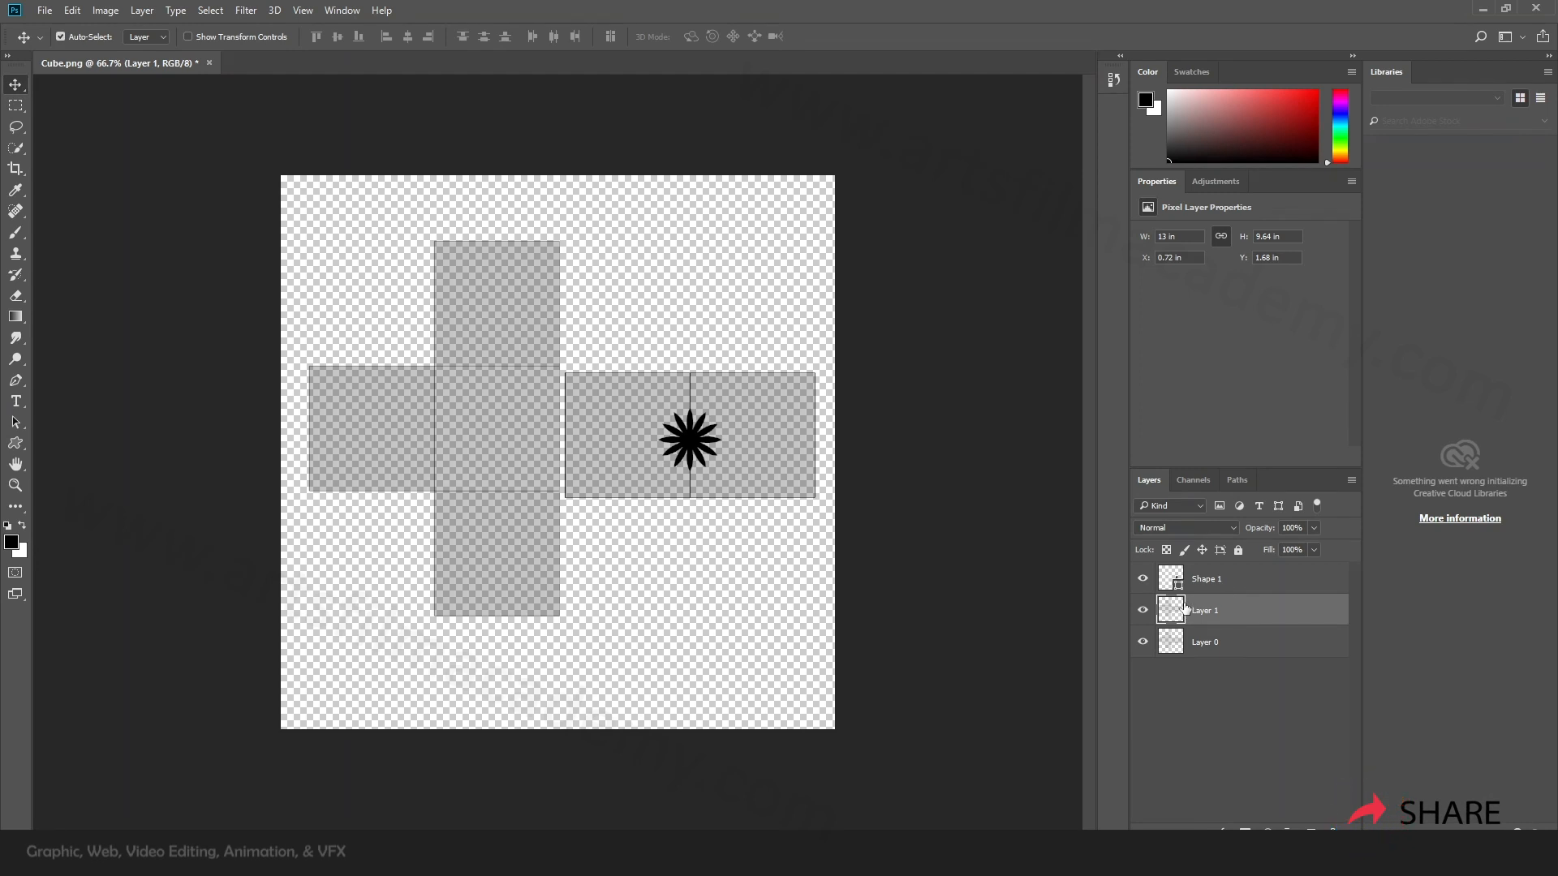
key("ctrl+z")
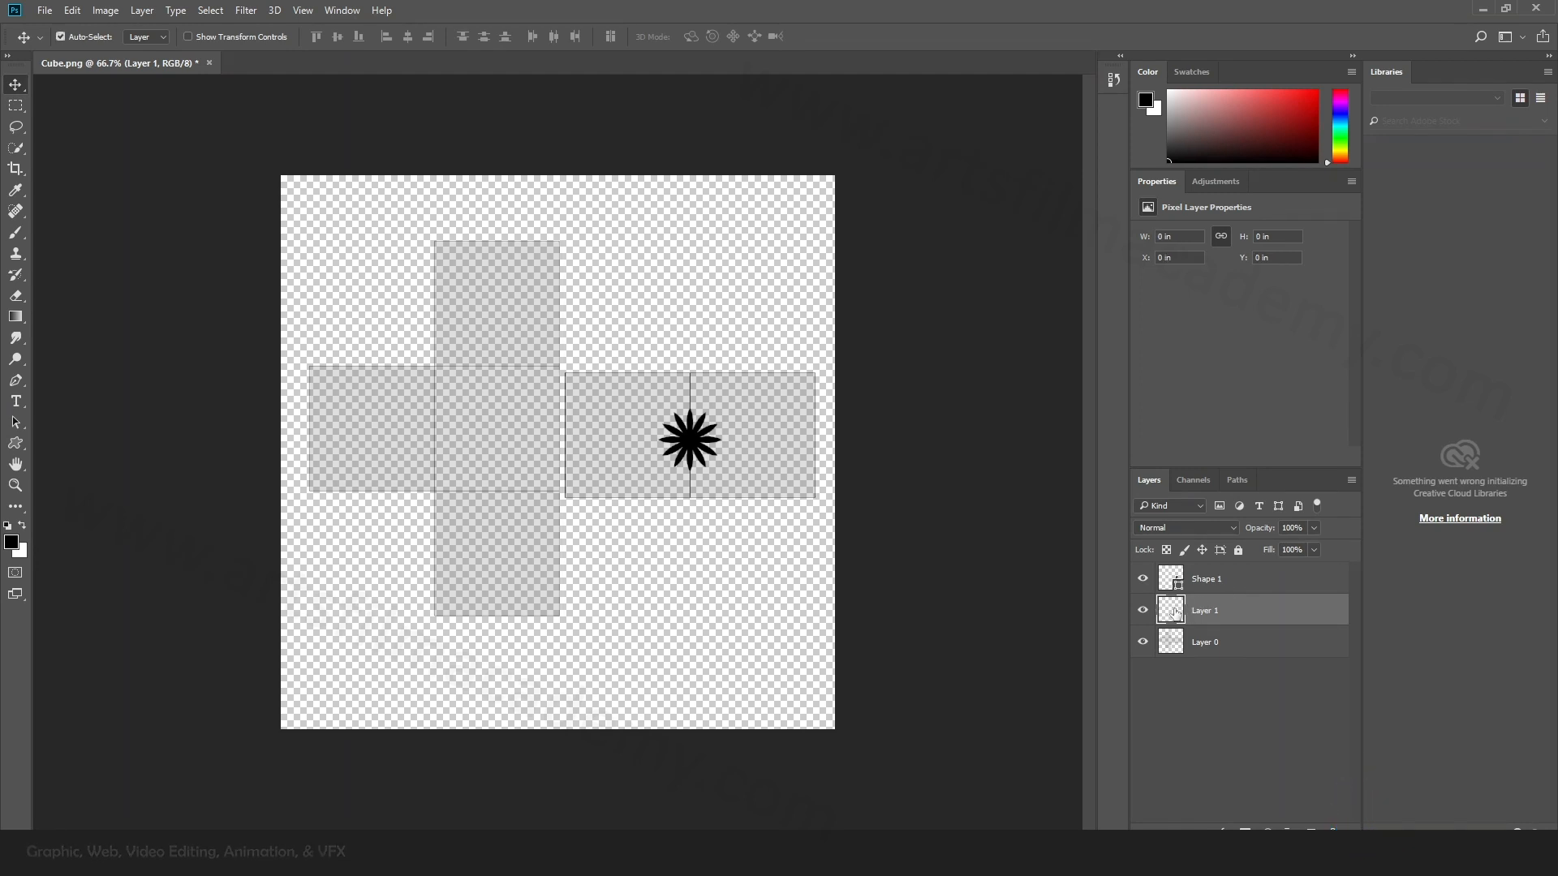
left_click(23, 527)
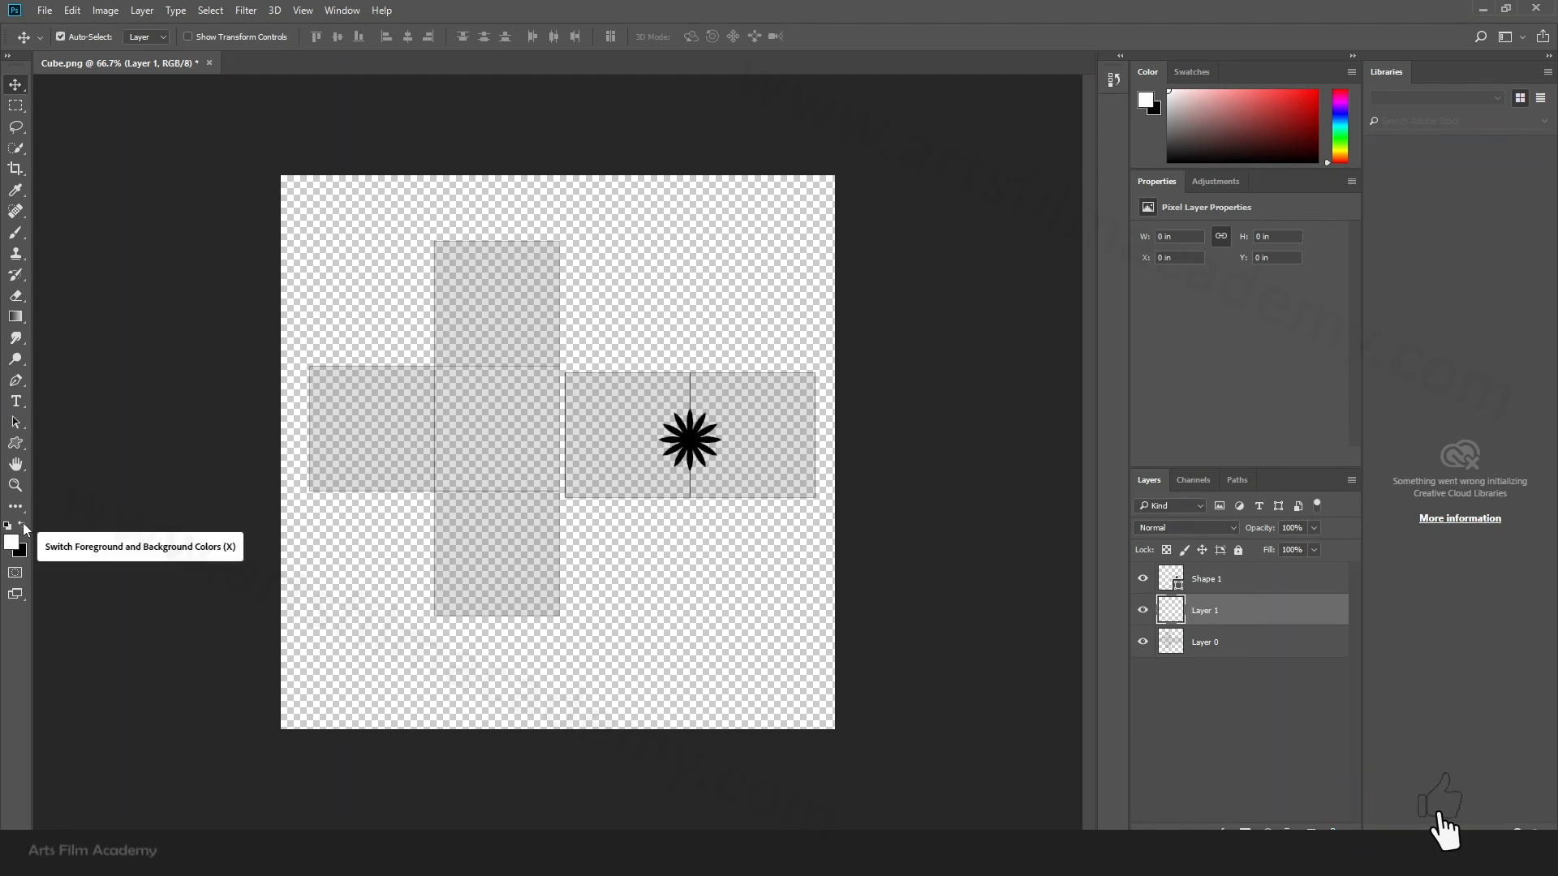
key("ctrl+shift+BackSpace")
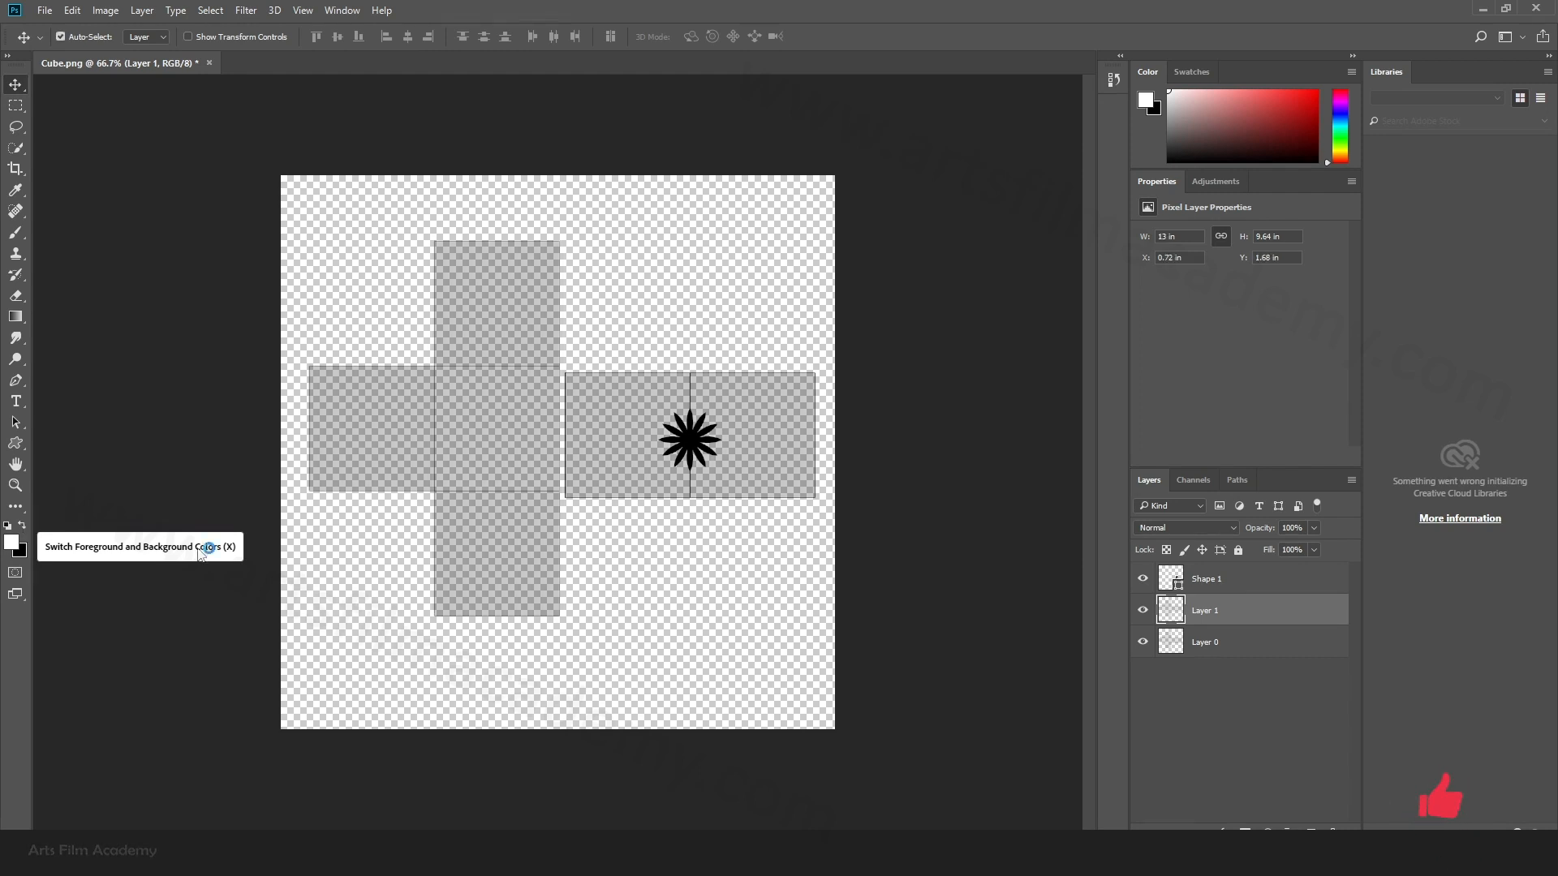
key("Delete")
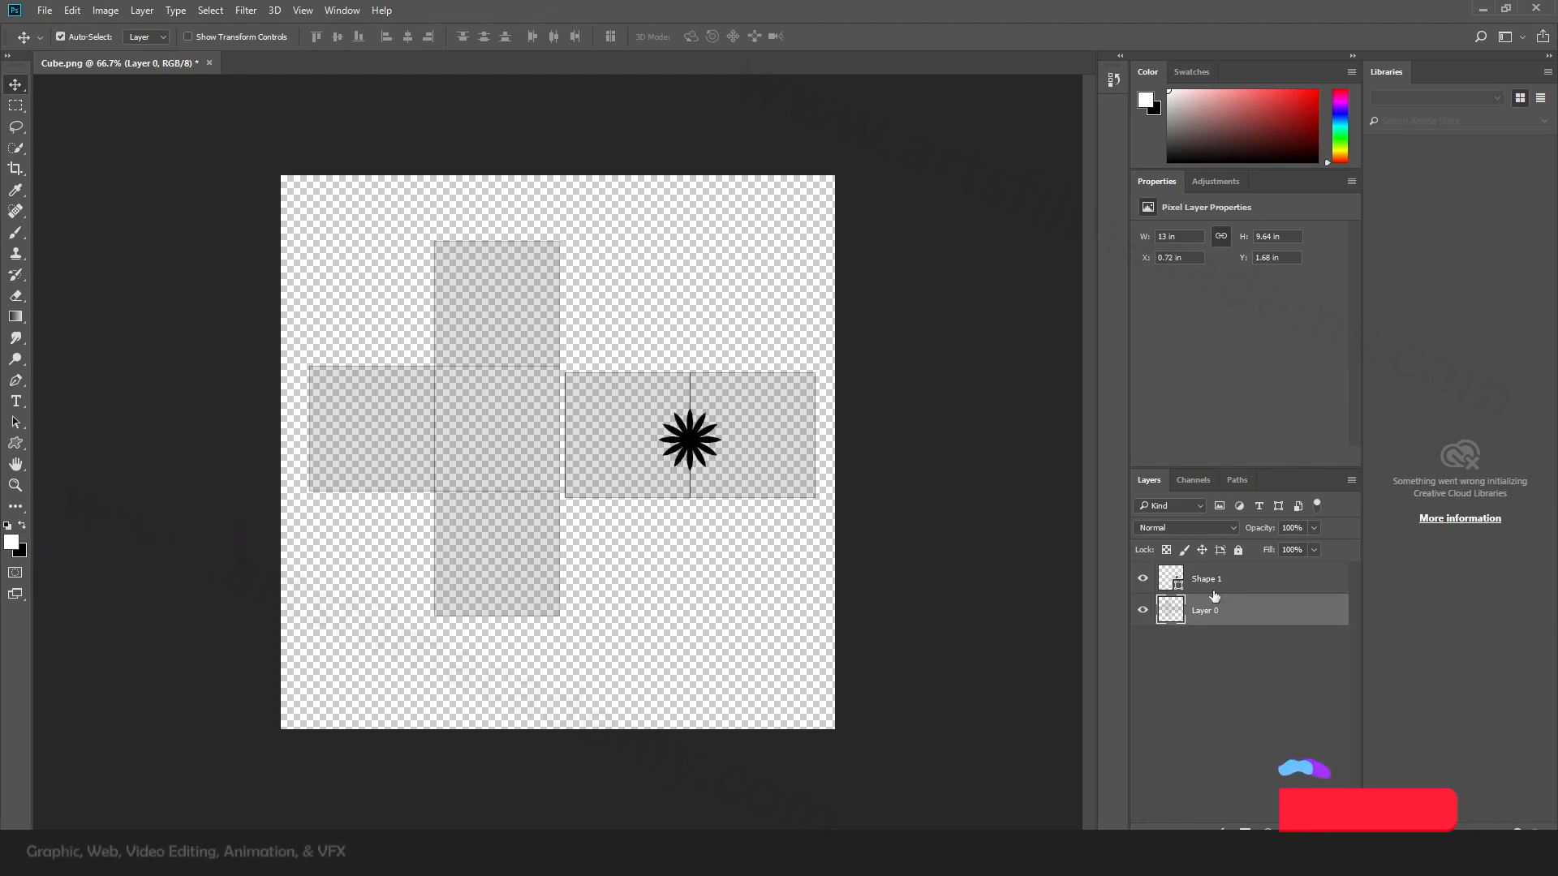
Step: Fill the UV layout layer beneath the flower shape with solid white
key("ctrl+BackSpace")
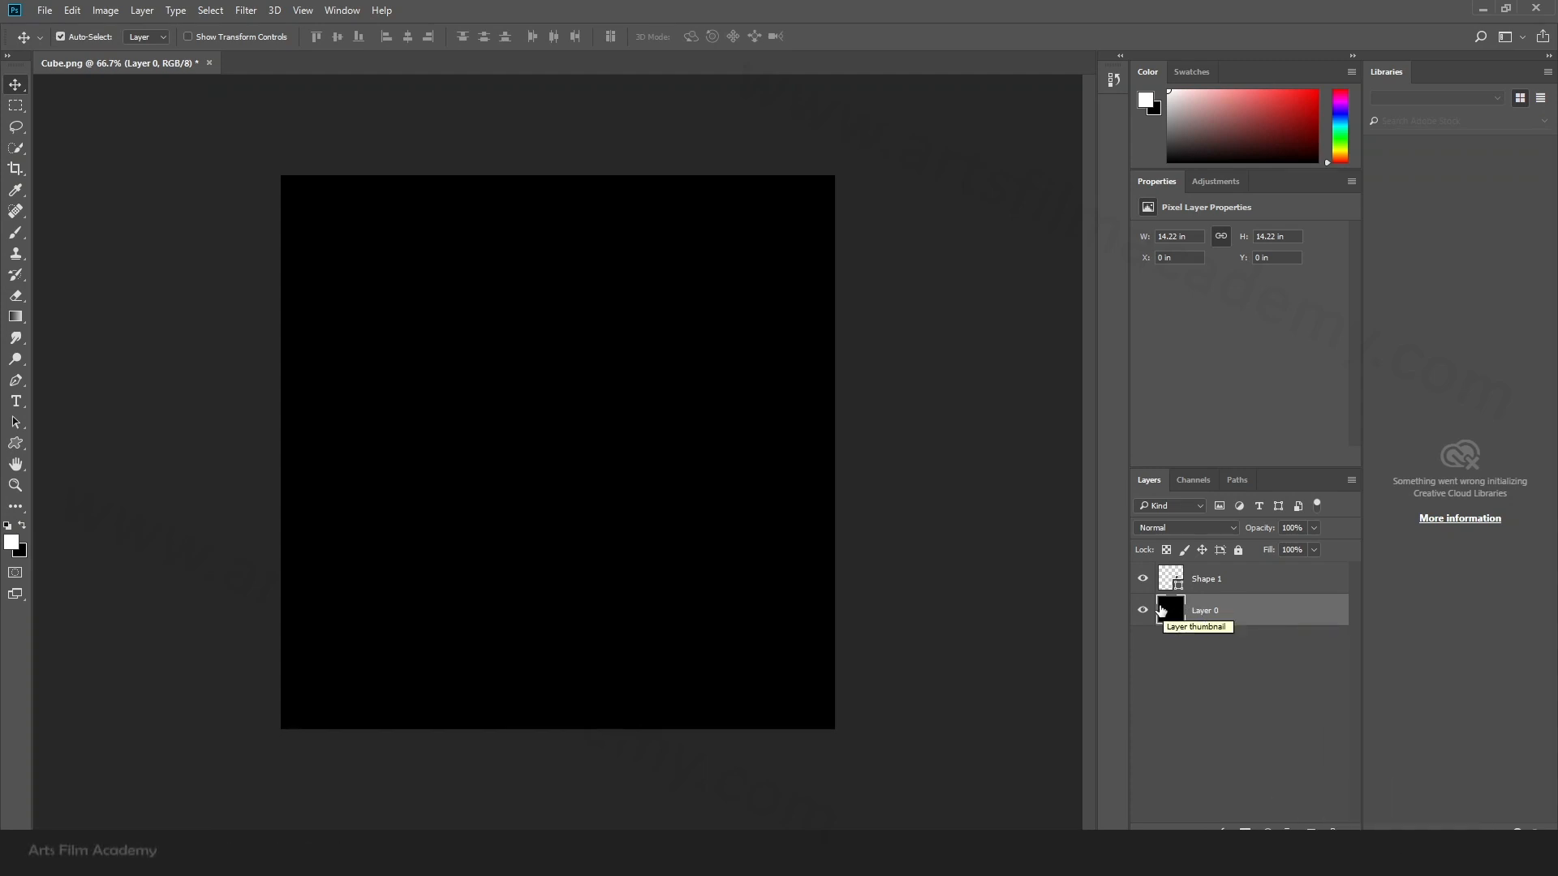
left_click(23, 528)
key("ctrl+BackSpace")
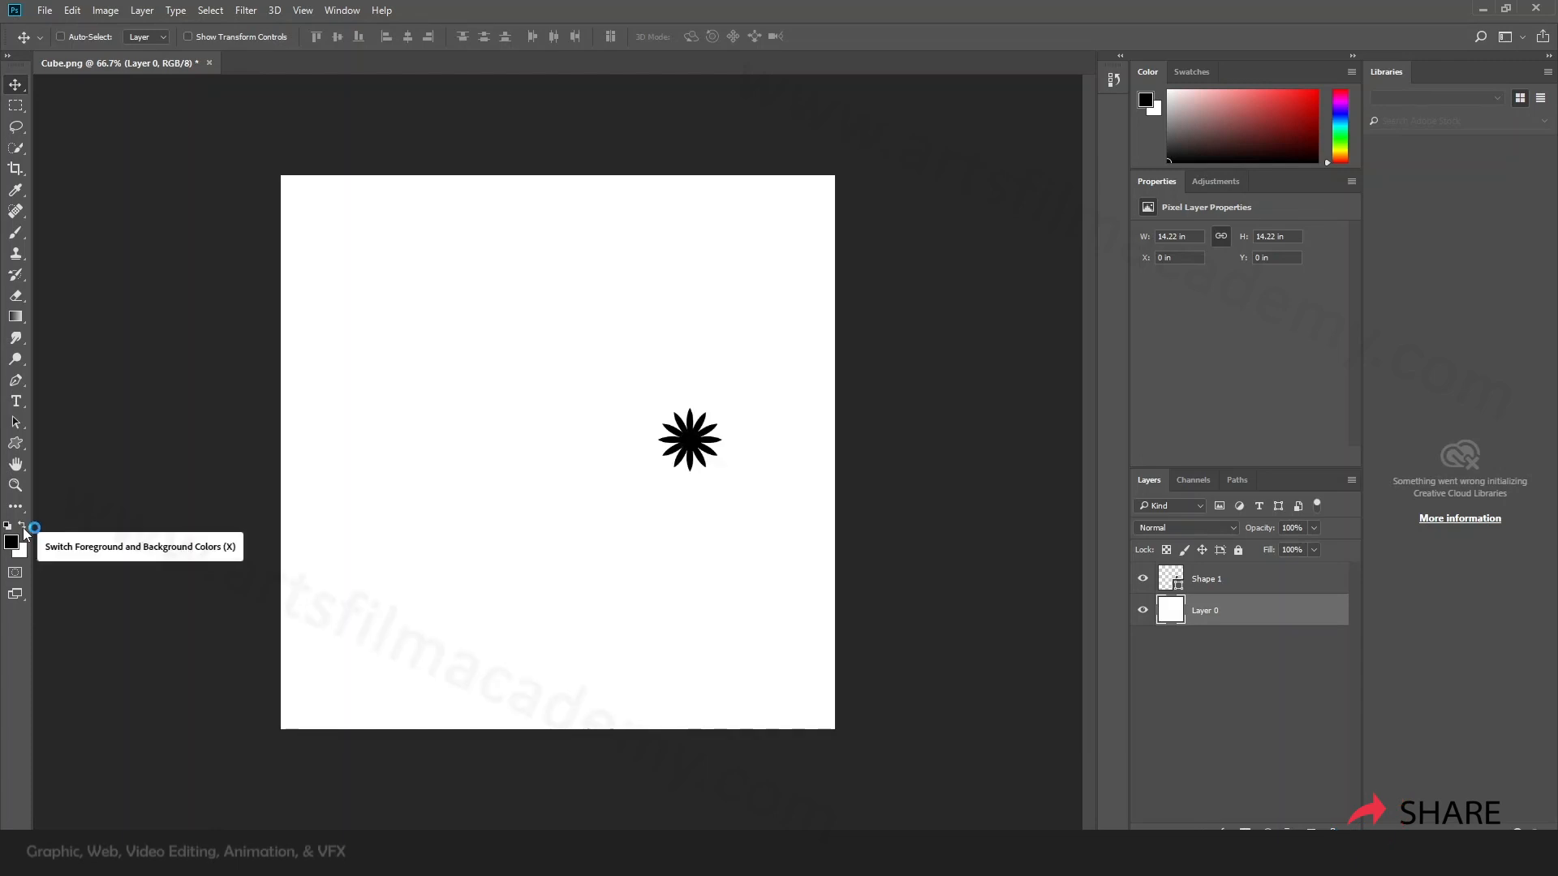
Step: Toggle the flower shape layer's visibility to check it against the white background
left_click(919, 559)
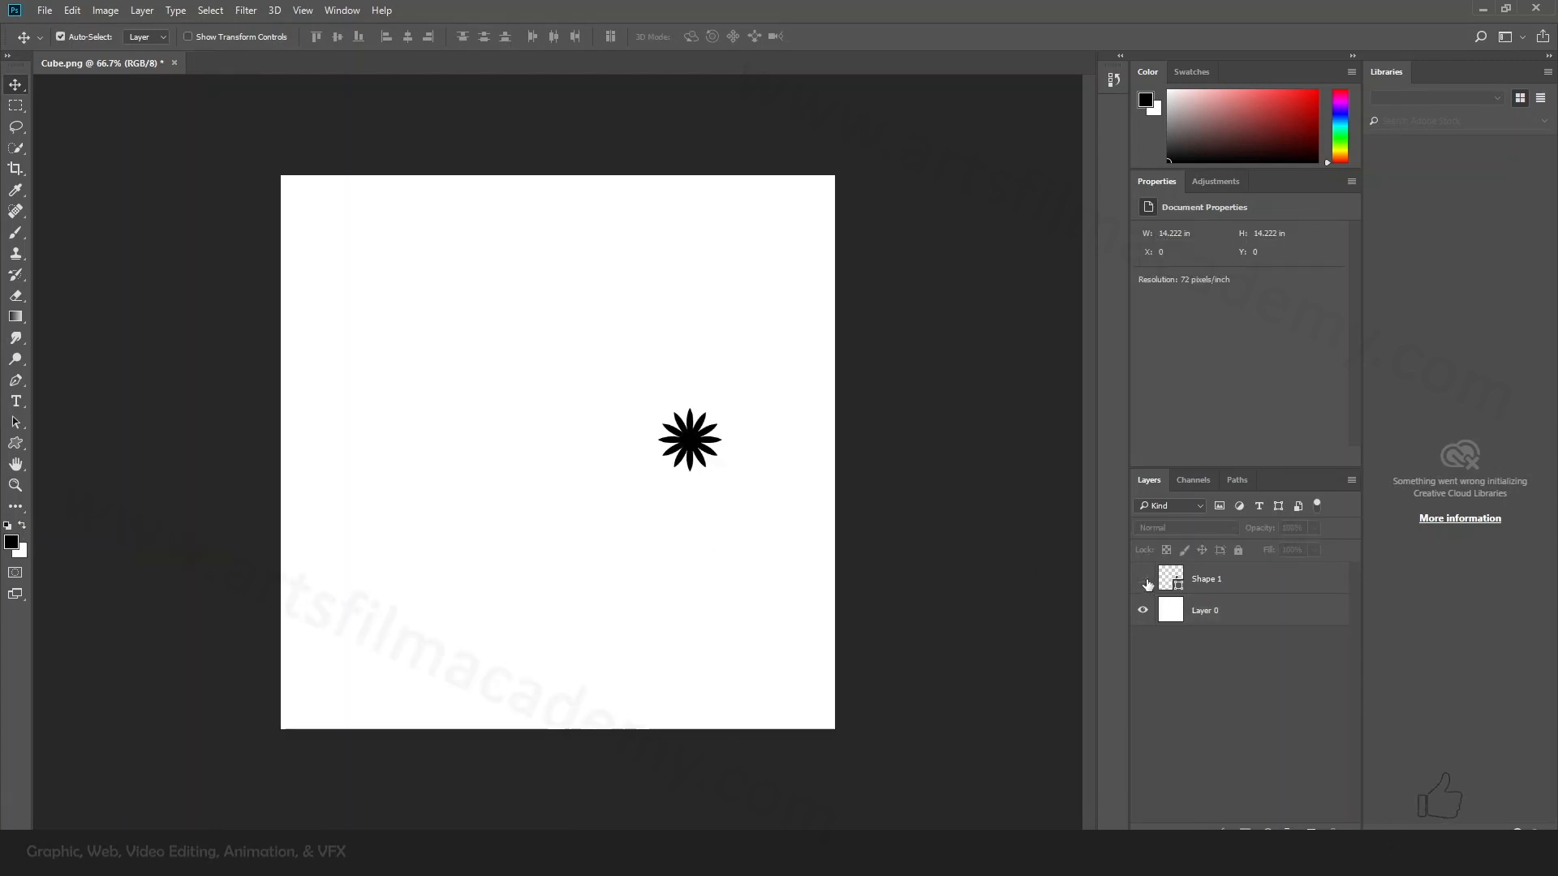
left_click(1143, 579)
left_click(1143, 579)
left_click(1143, 580)
left_click(1144, 580)
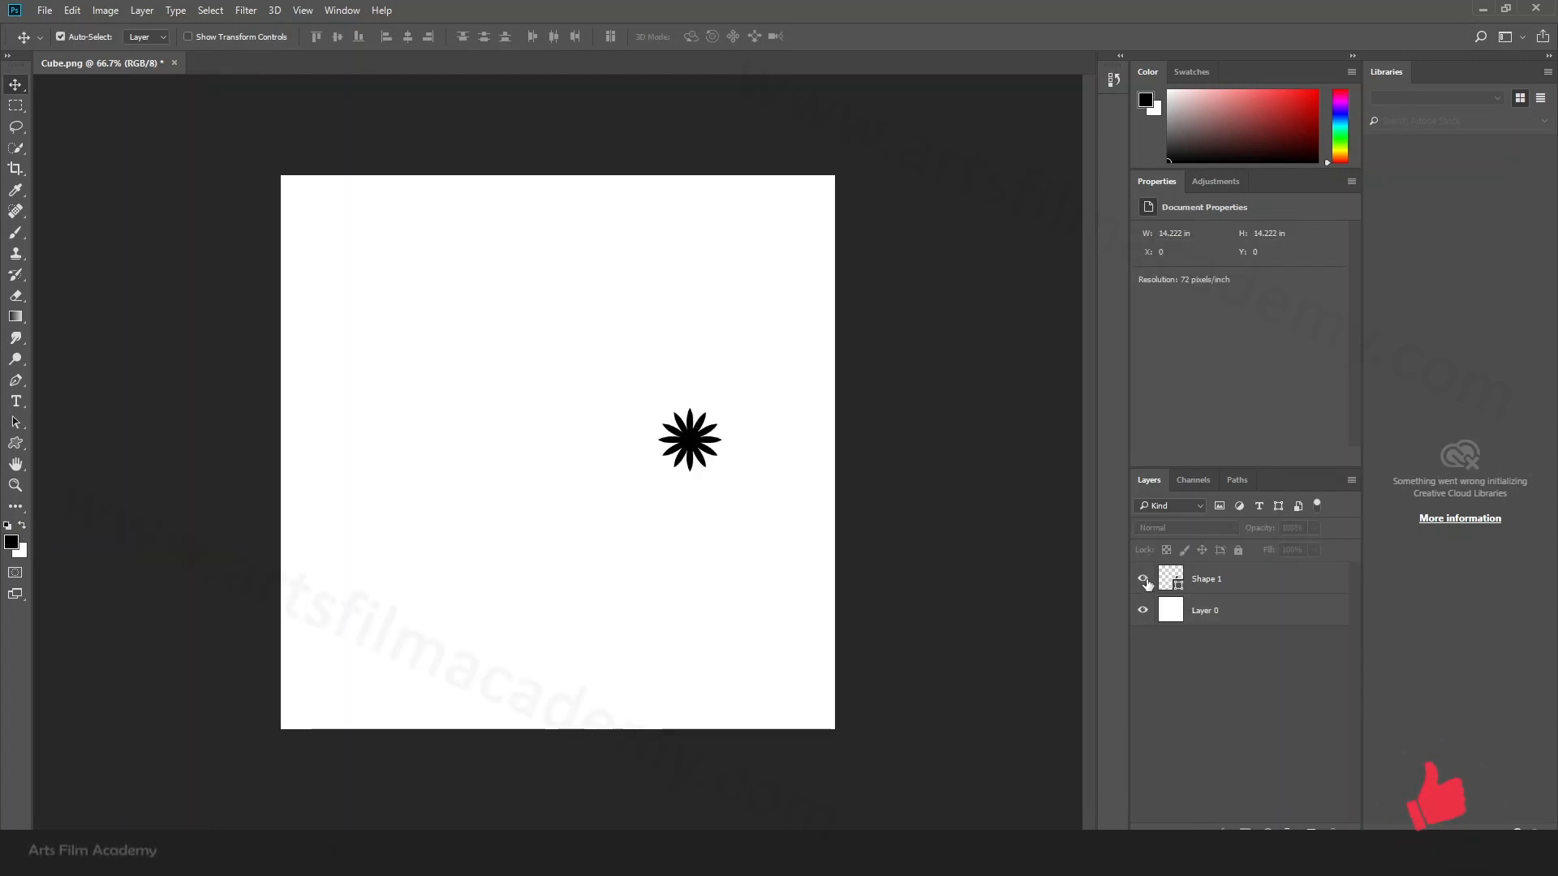
Step: Save the texture to the Desktop as a JPEG named Cubevv, with quality 12 Maximum and the Baseline ("Standard") format
left_click(1187, 618)
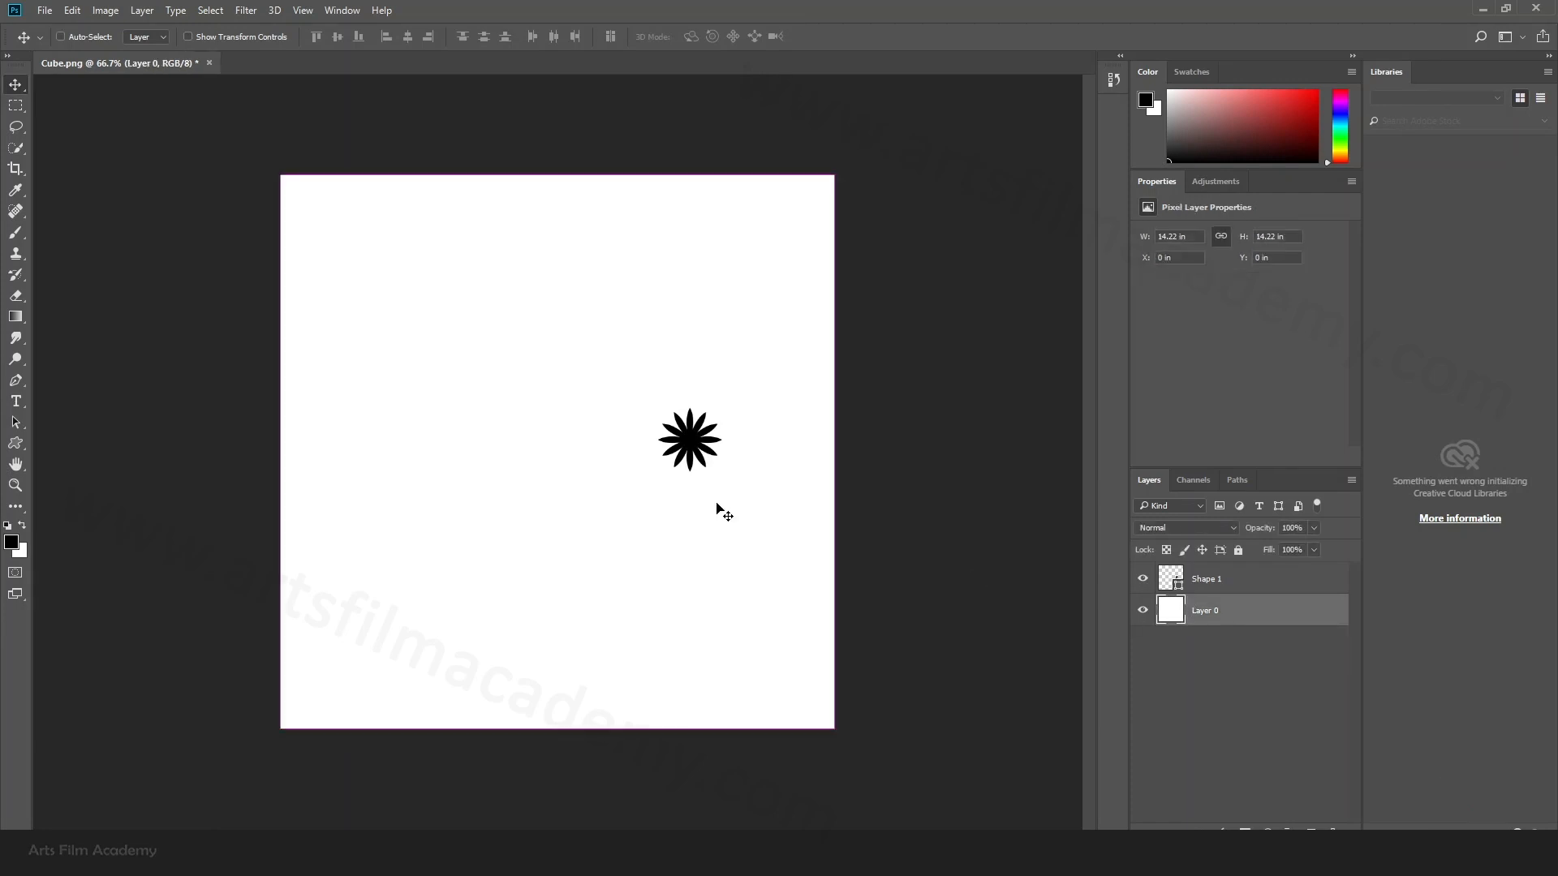
key("ctrl+shift+s")
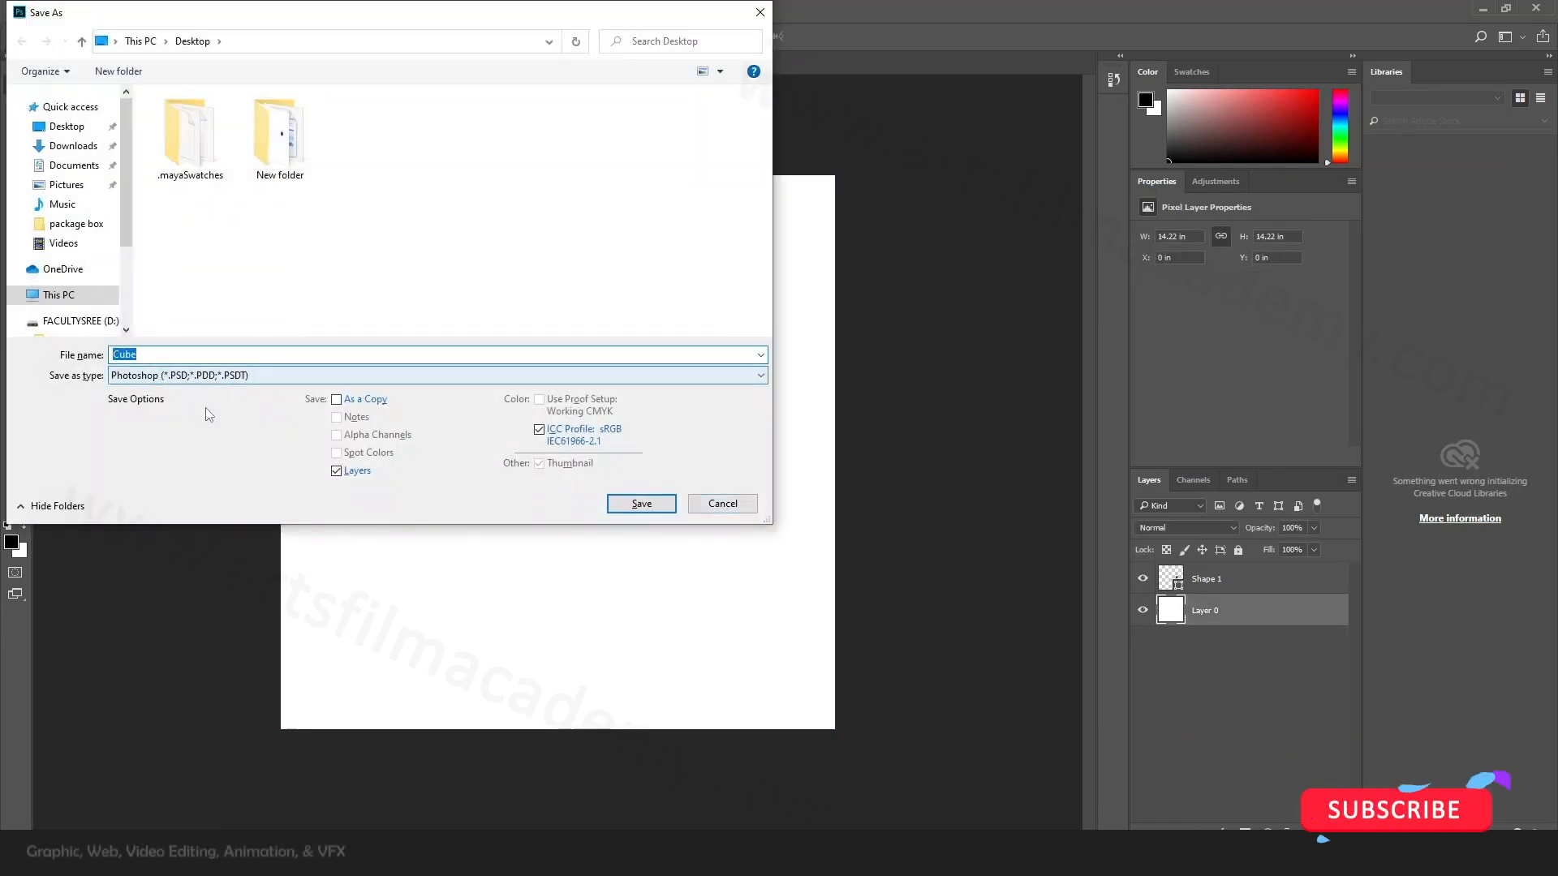
left_click(163, 375)
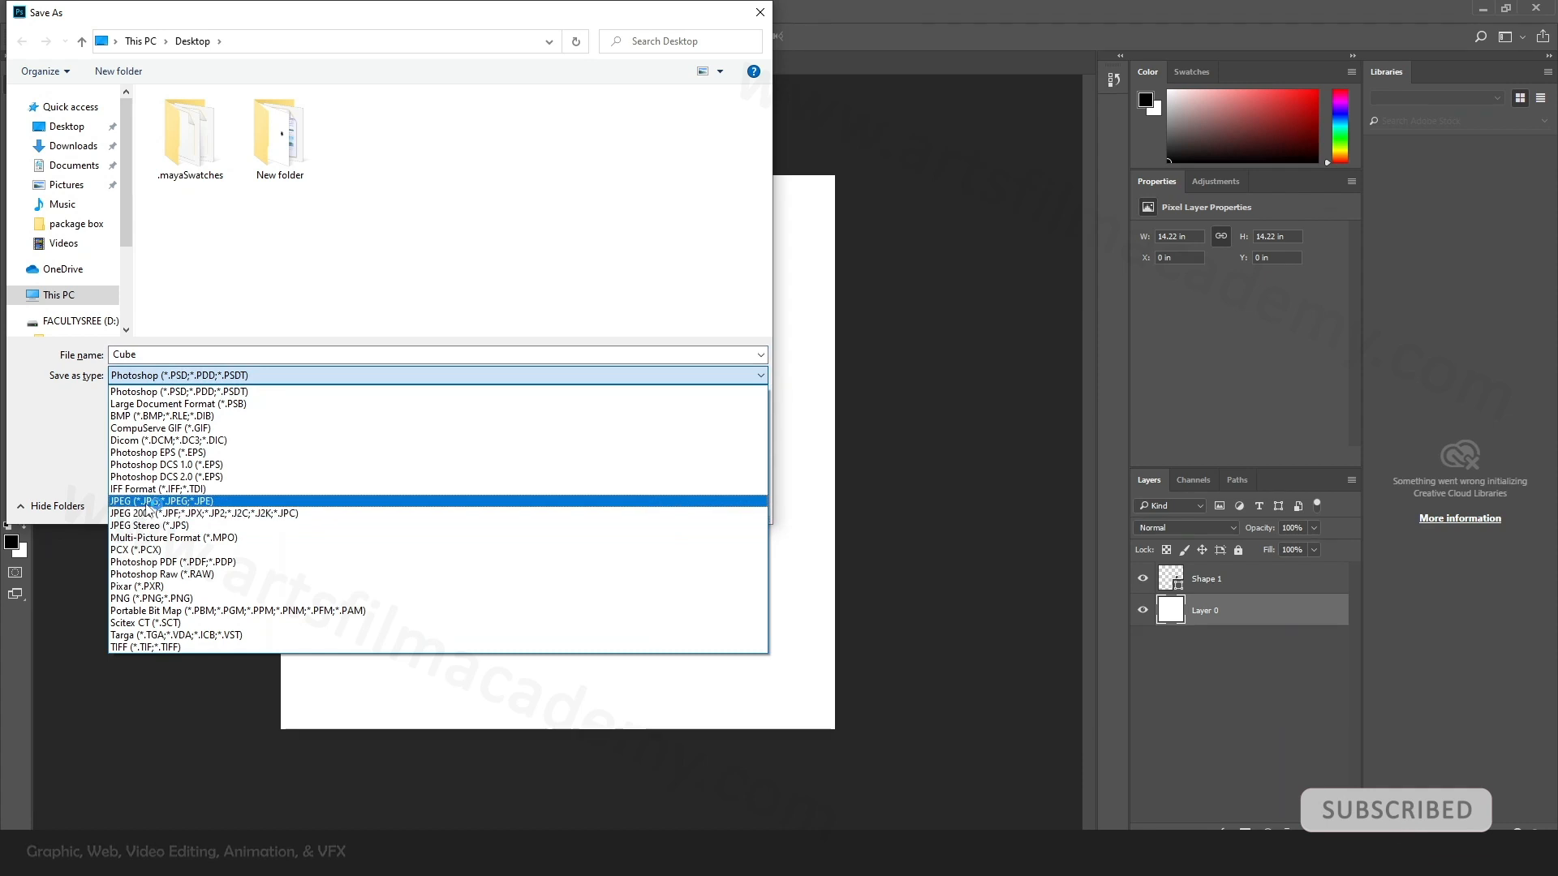
left_click(146, 501)
left_click(254, 356)
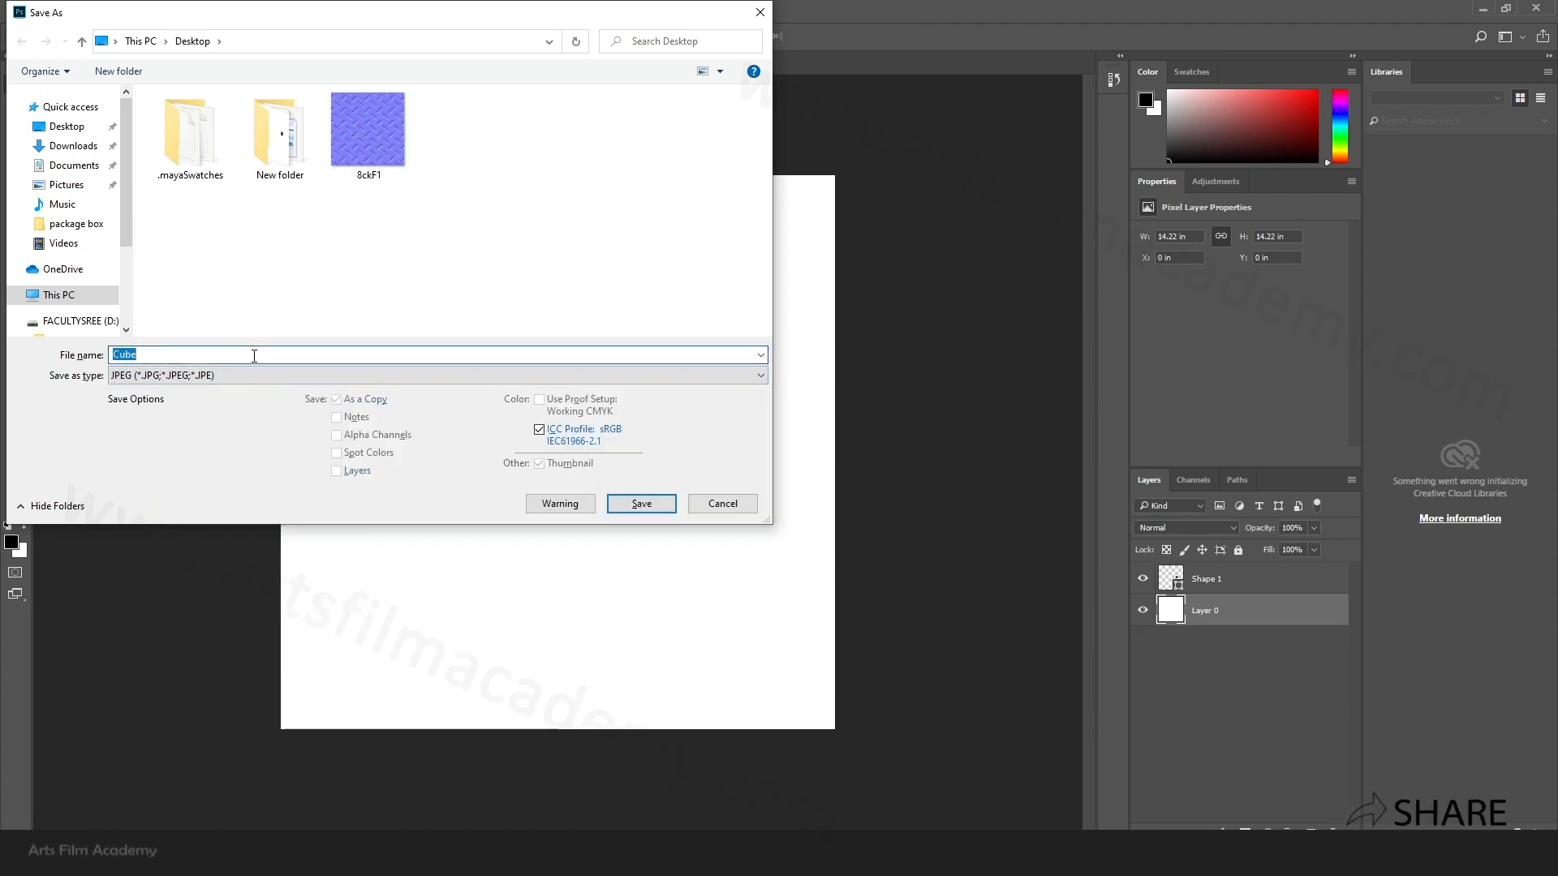
left_click(276, 355)
type("vv")
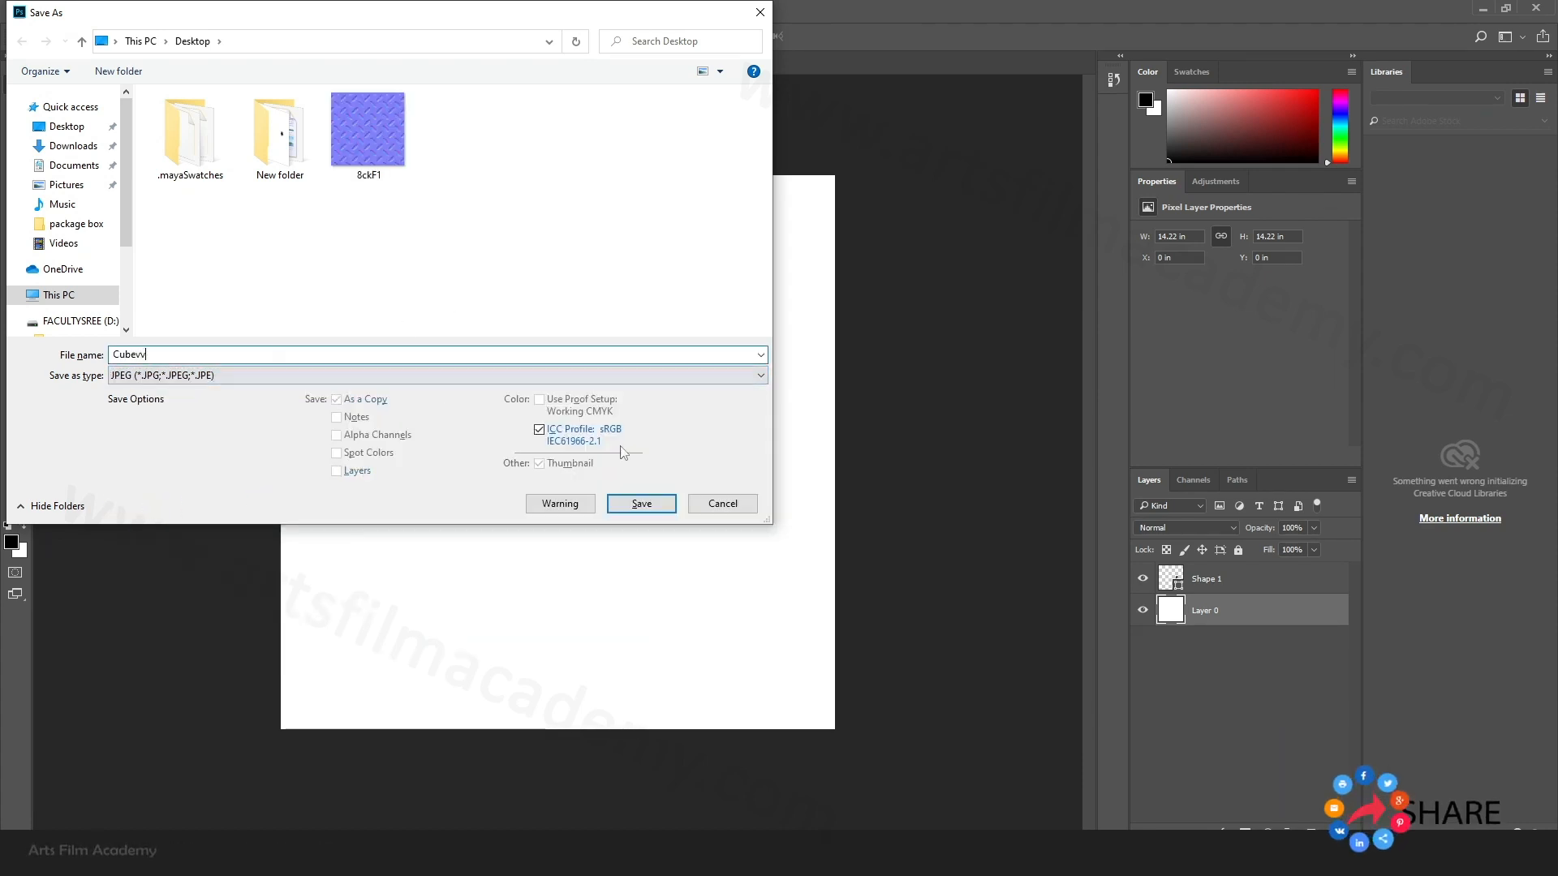
left_click(642, 504)
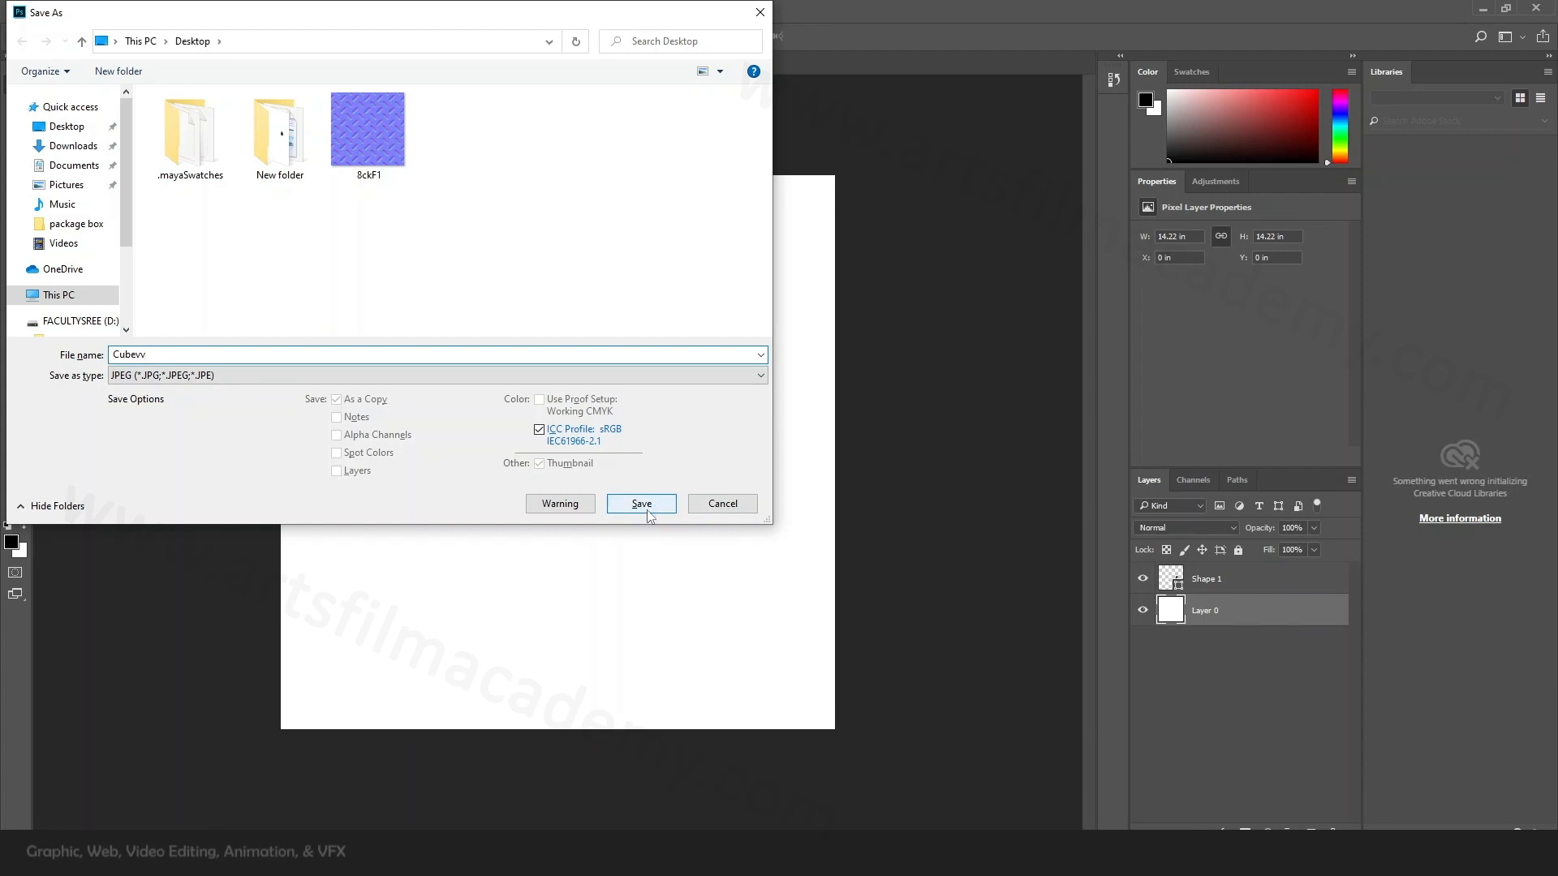
left_click(642, 504)
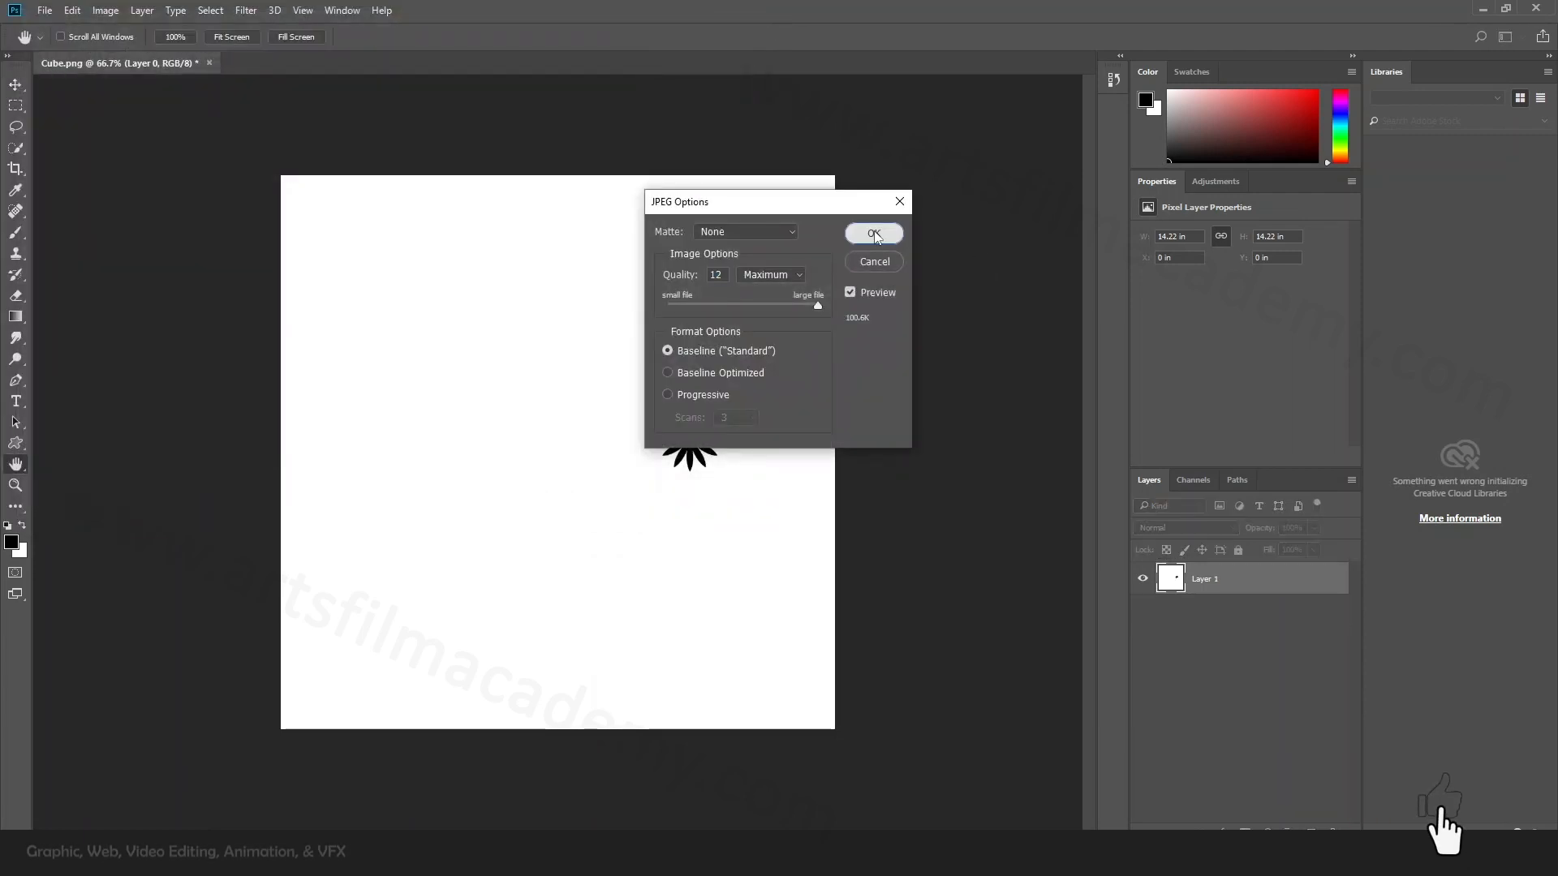
left_click(874, 234)
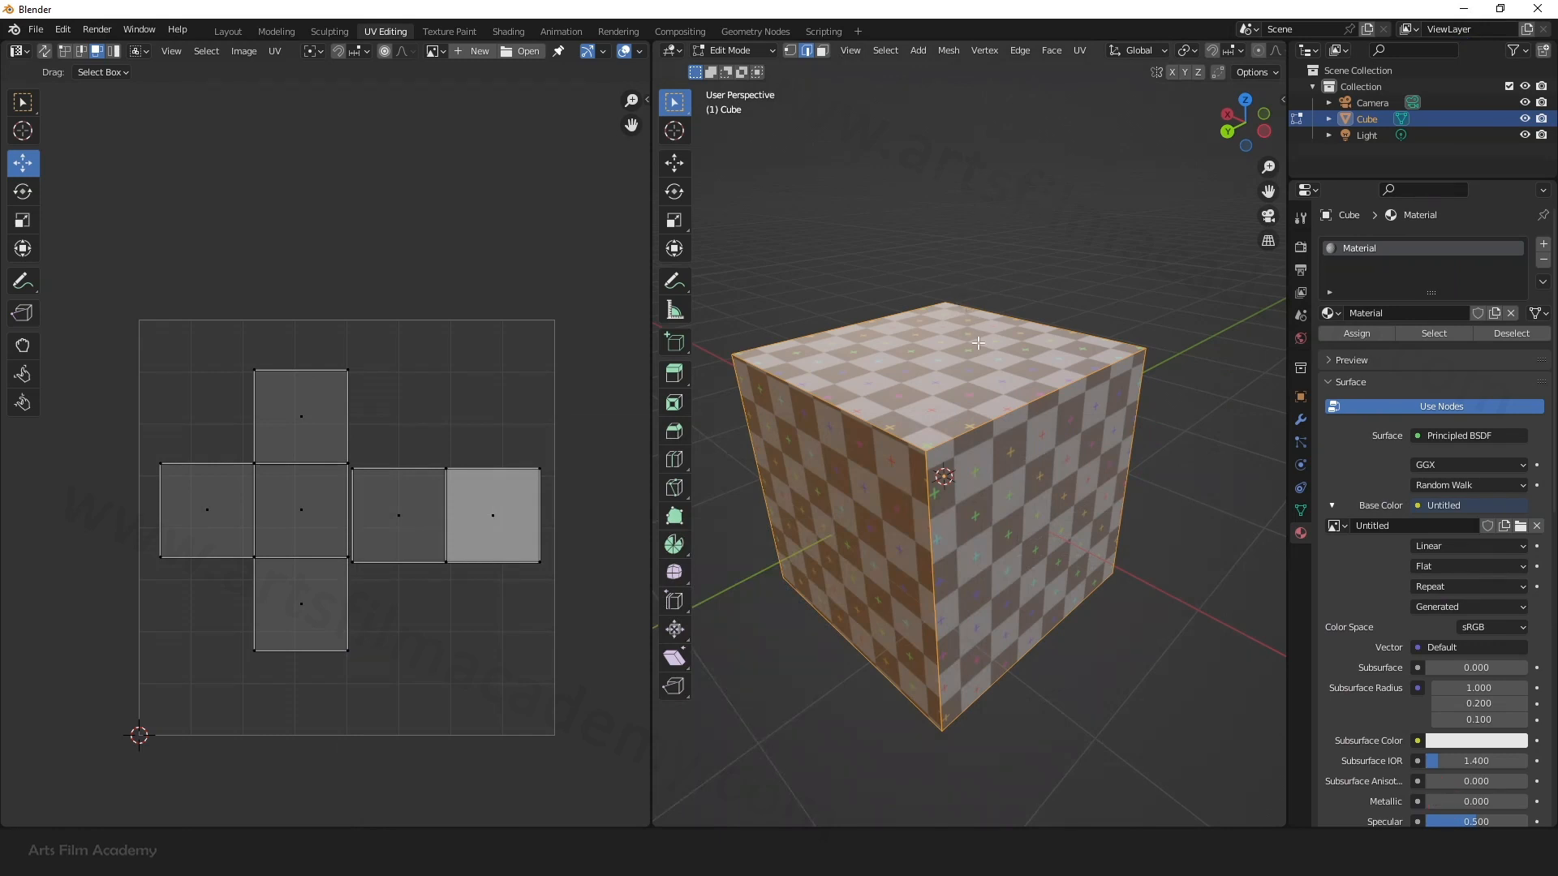
Step: Switch to Blender and replace the cube material's Base Color checker image with Cubevv.jpg from the Desktop
middle_click_drag(1014, 390, 1143, 535)
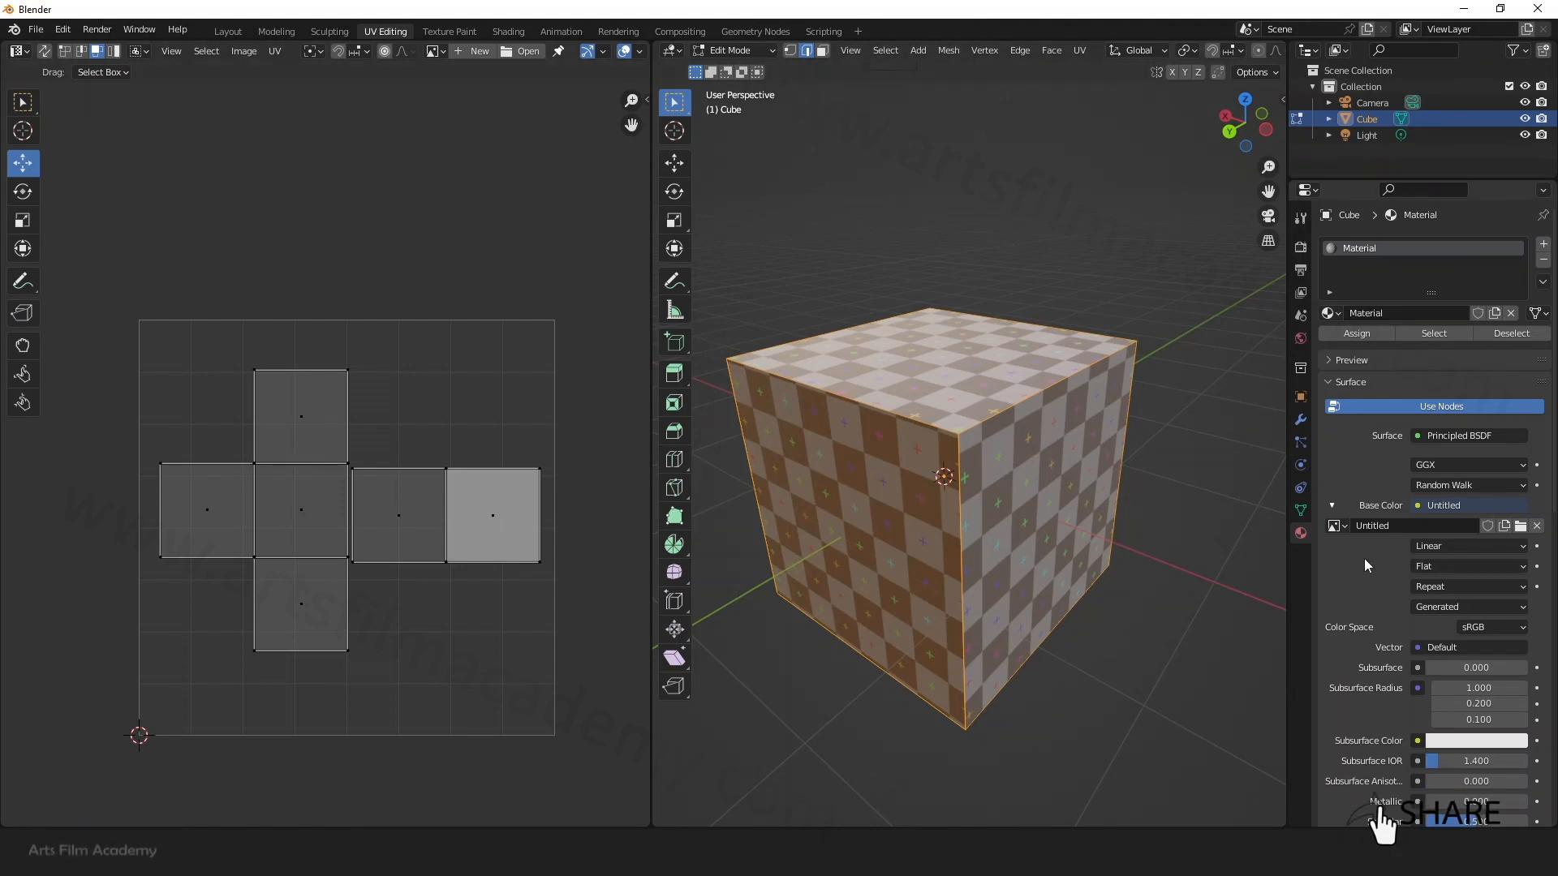
scroll(1356, 572, "down", 2)
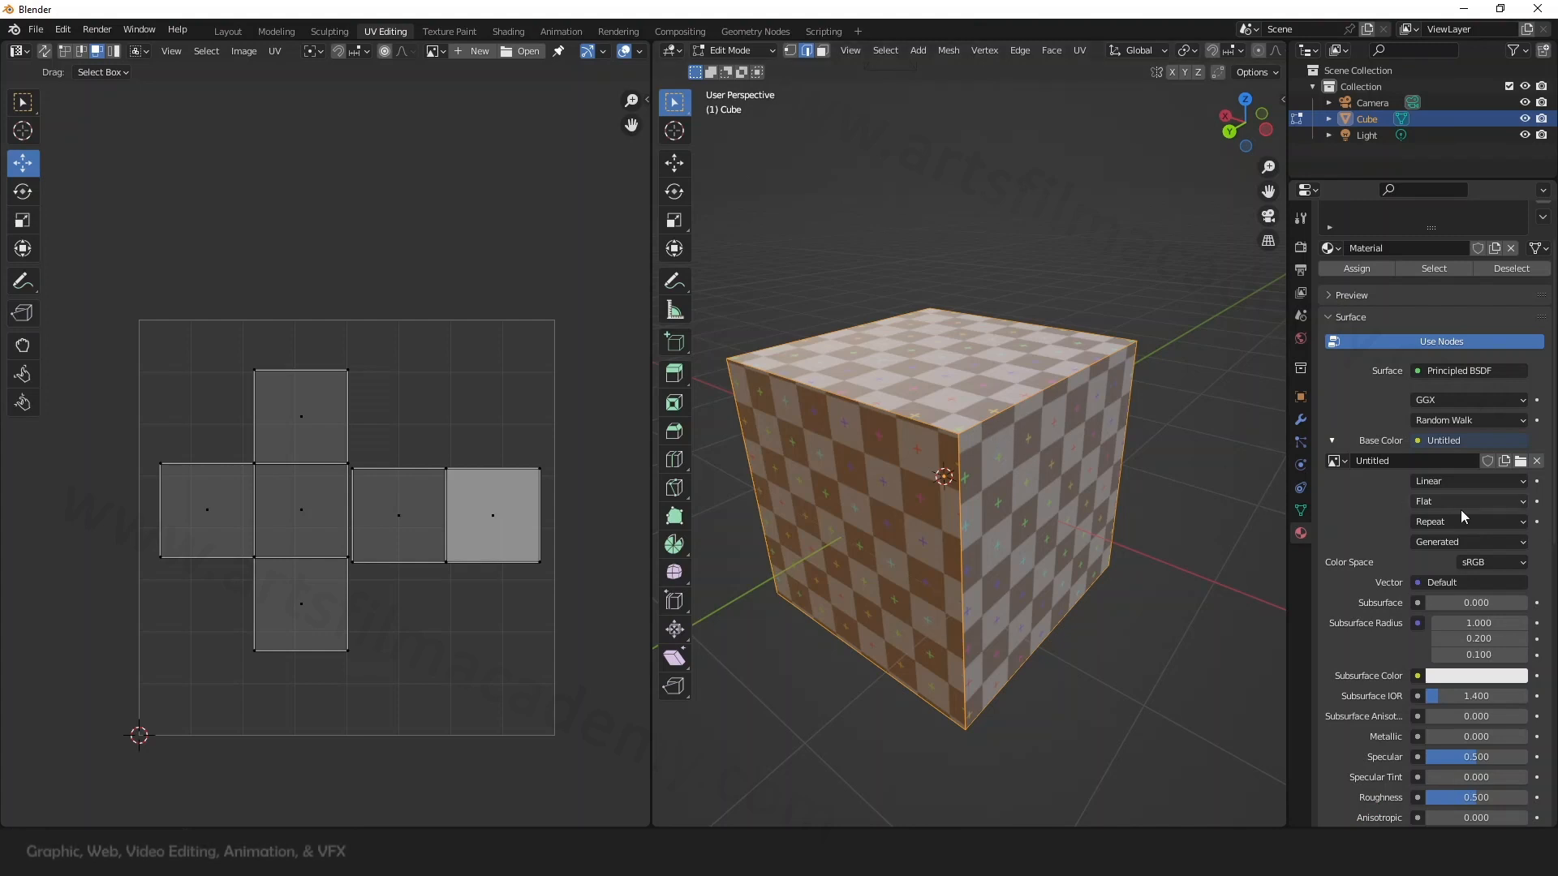
left_click(1537, 462)
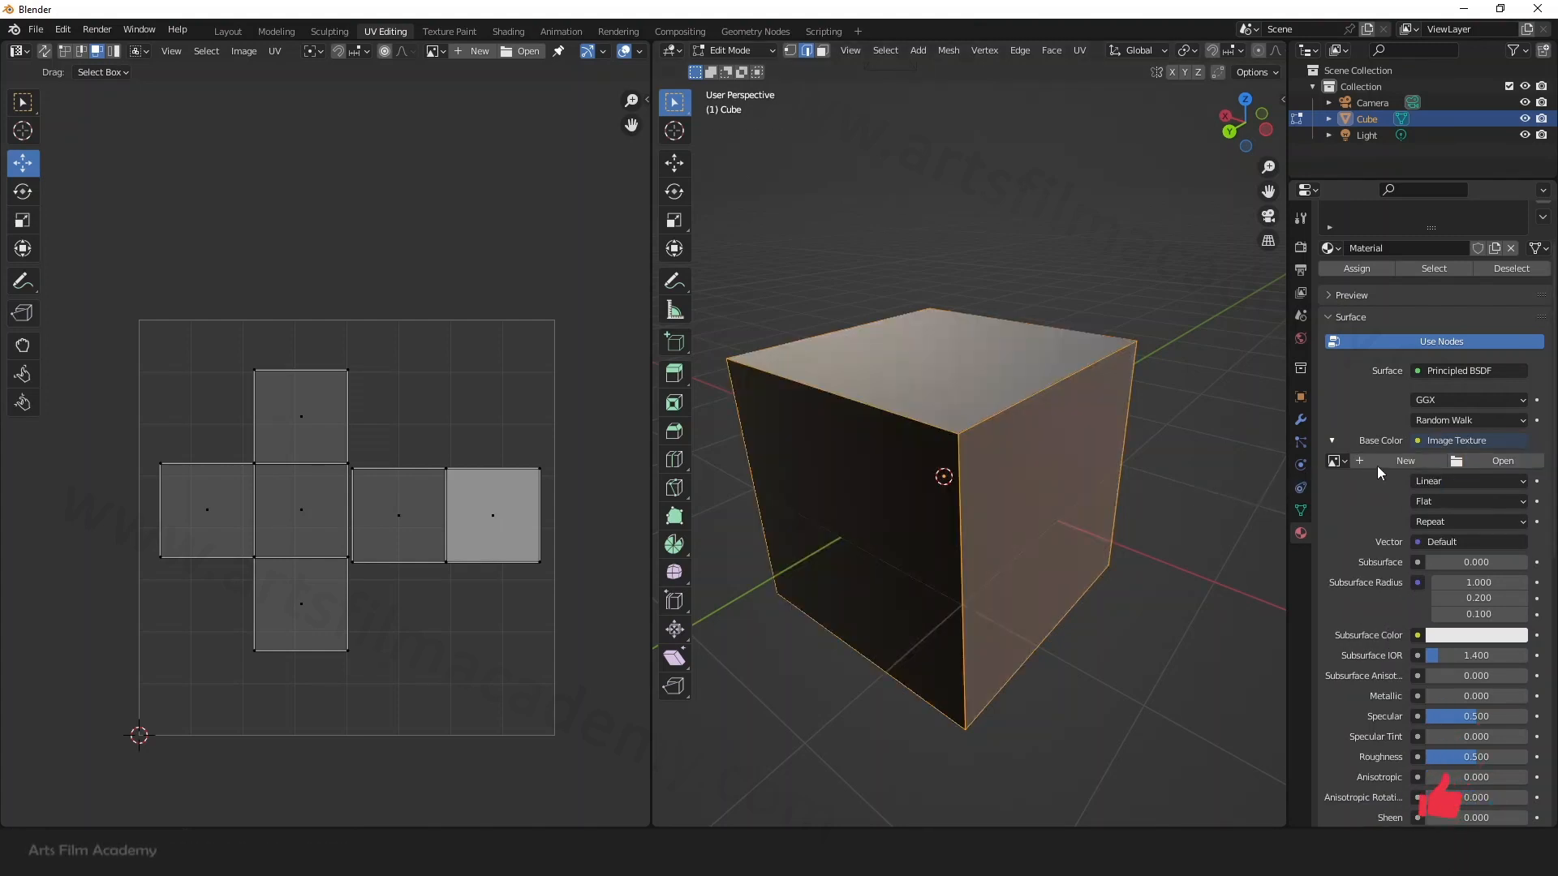
left_click(1506, 461)
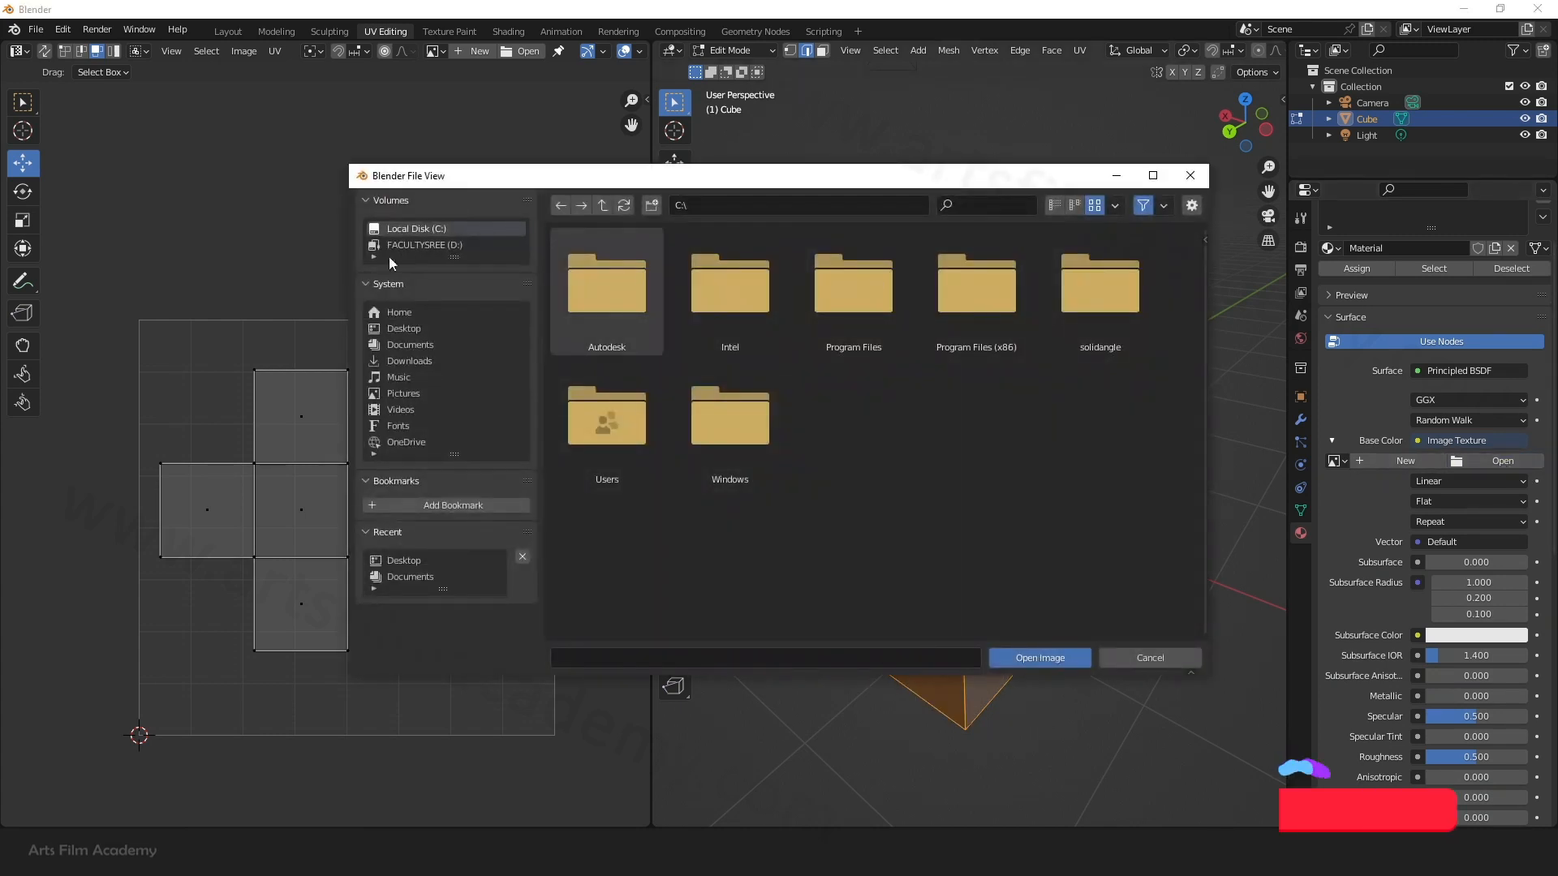
left_click(399, 328)
left_click(619, 422)
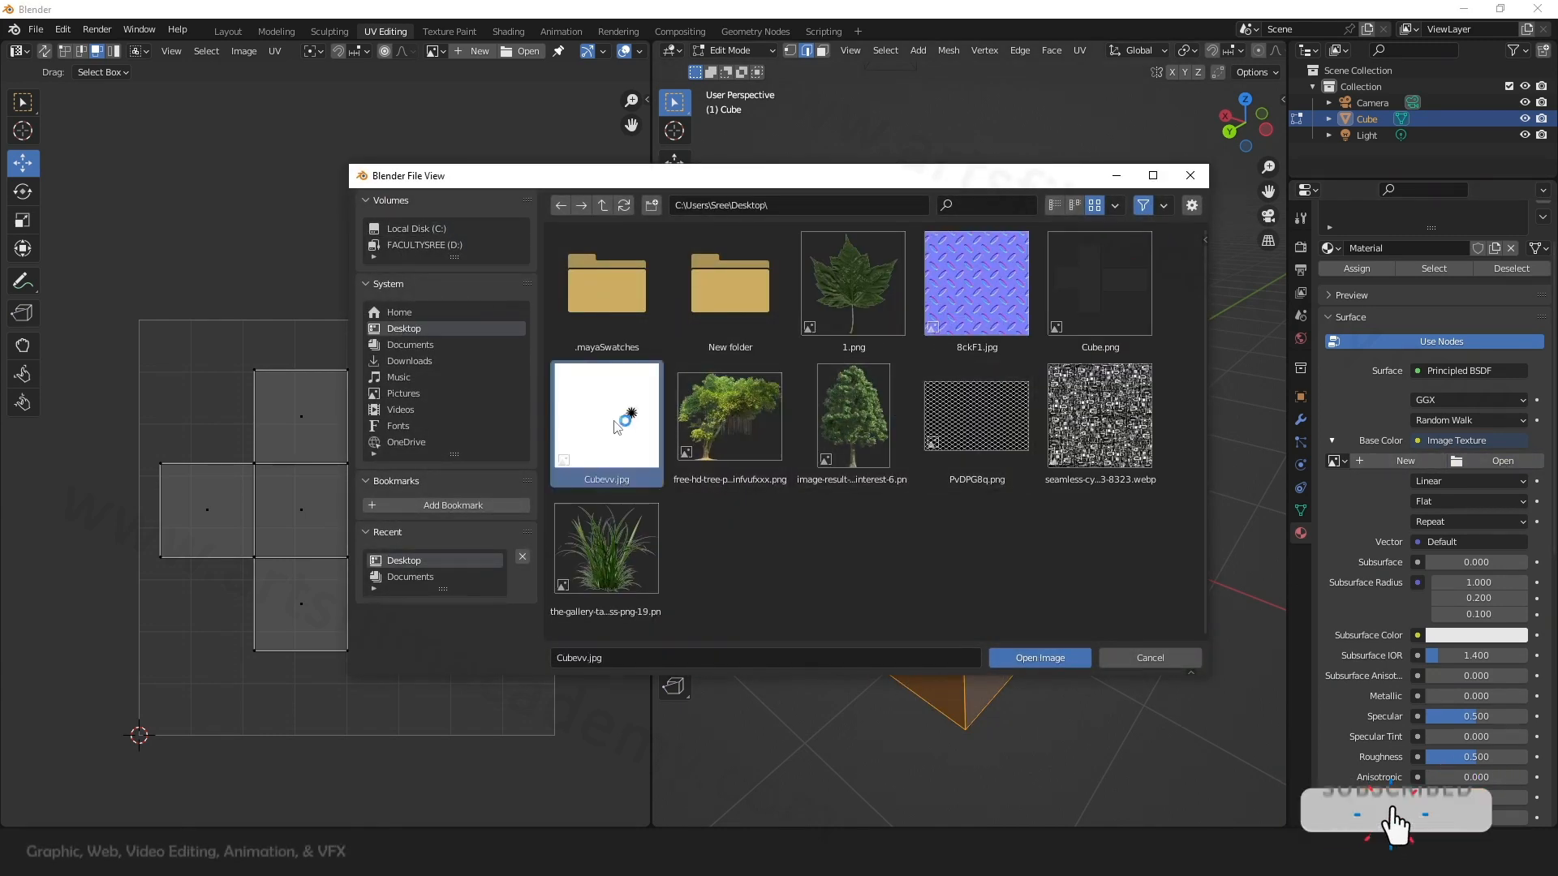
left_click(1036, 657)
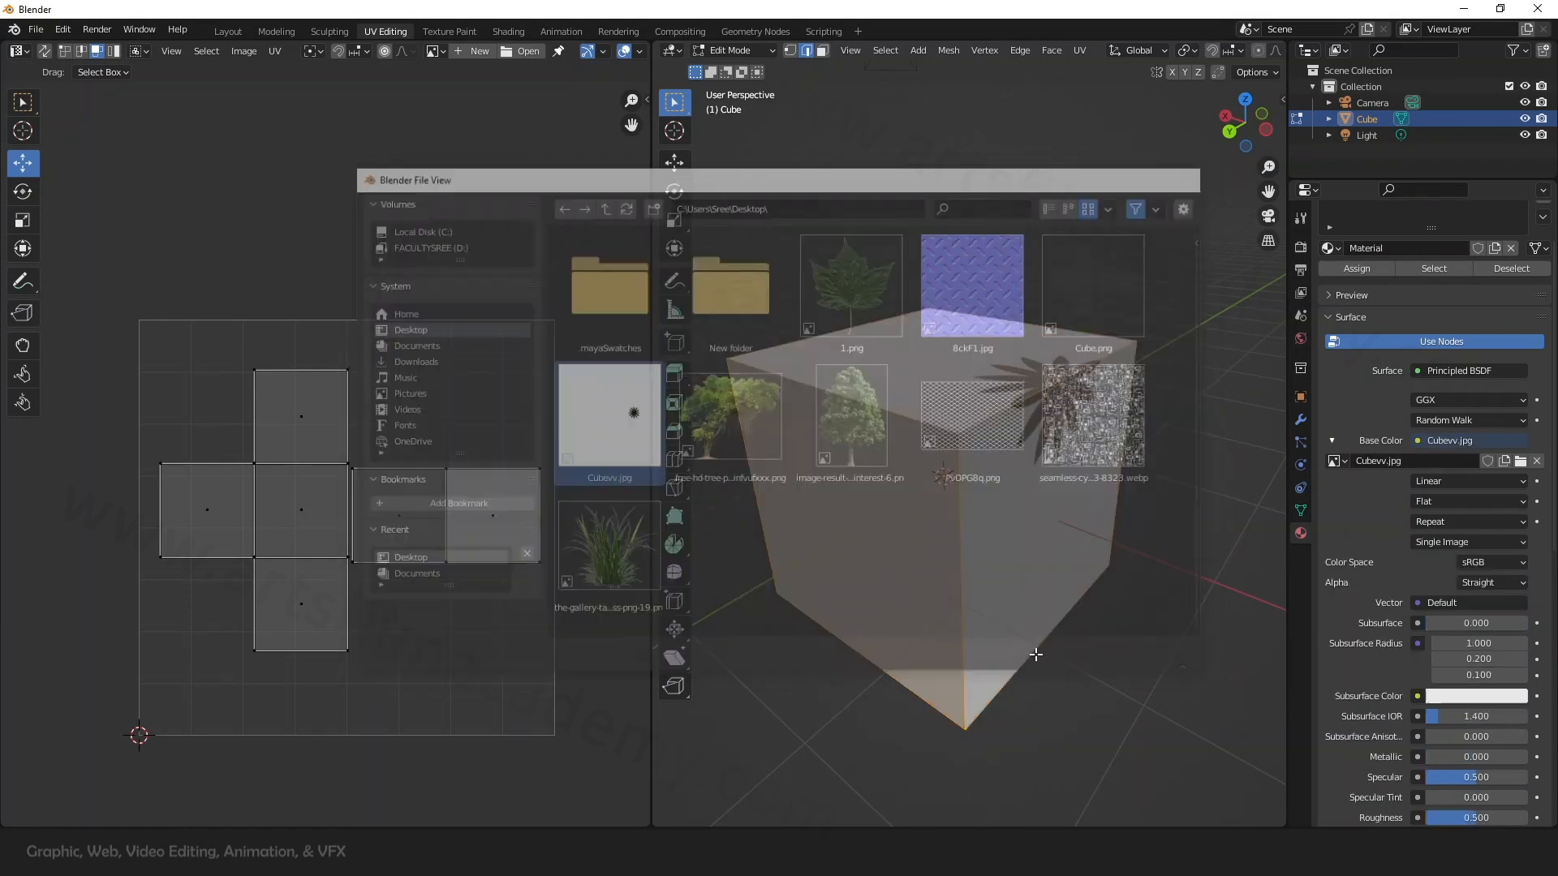
Step: Examine how the flower texture wraps across the cube's edge, with the cube deselected and with all faces selected
left_click(1176, 629)
middle_click_drag(1176, 629, 1013, 393)
middle_click_drag(1111, 555, 1136, 582)
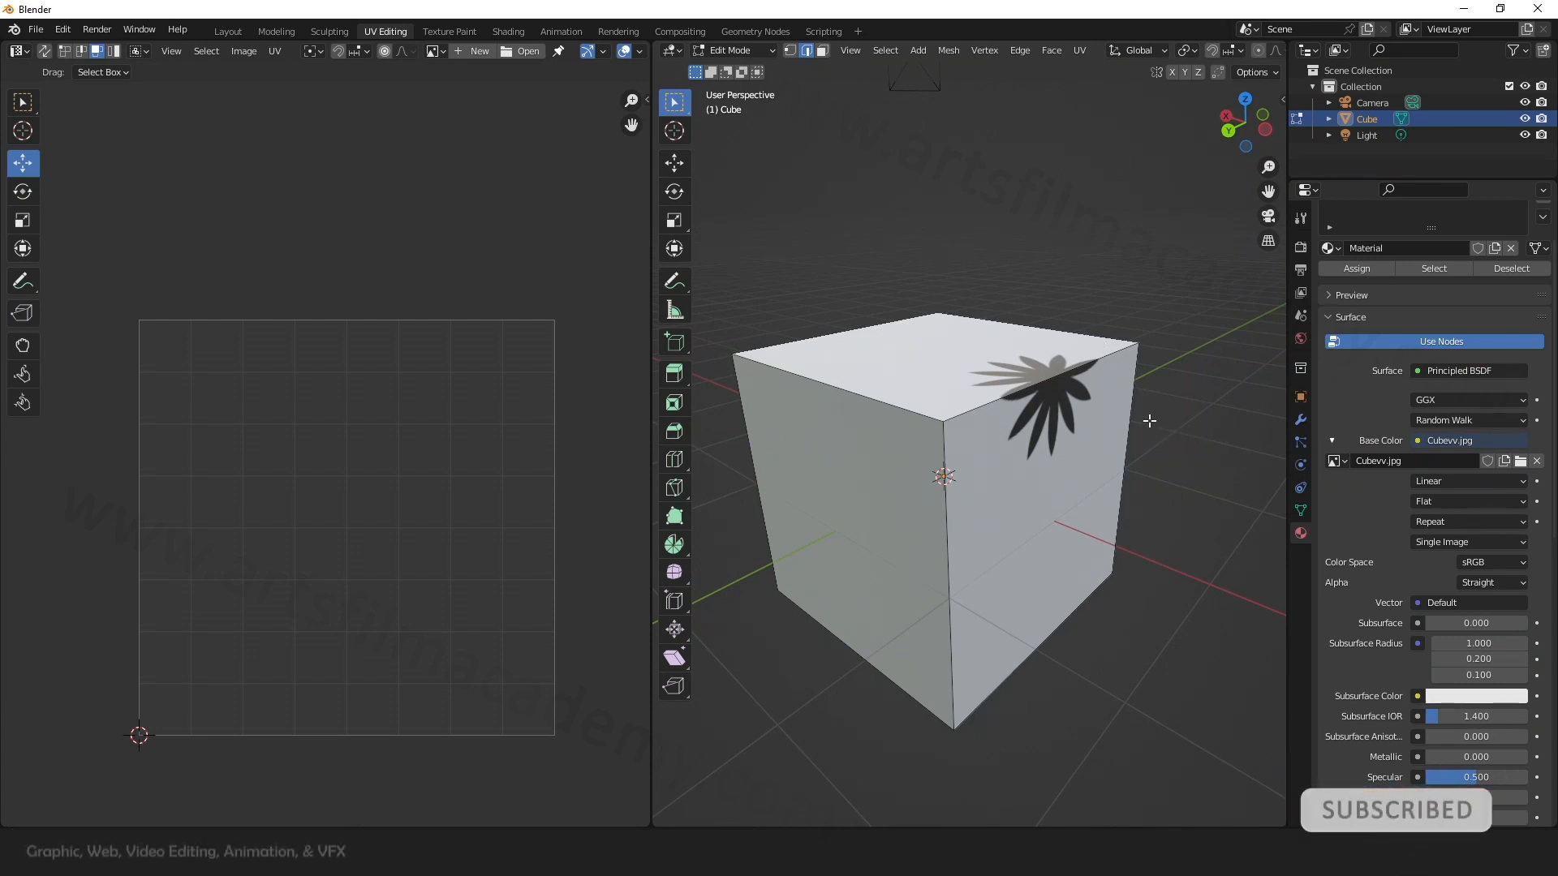
key("a")
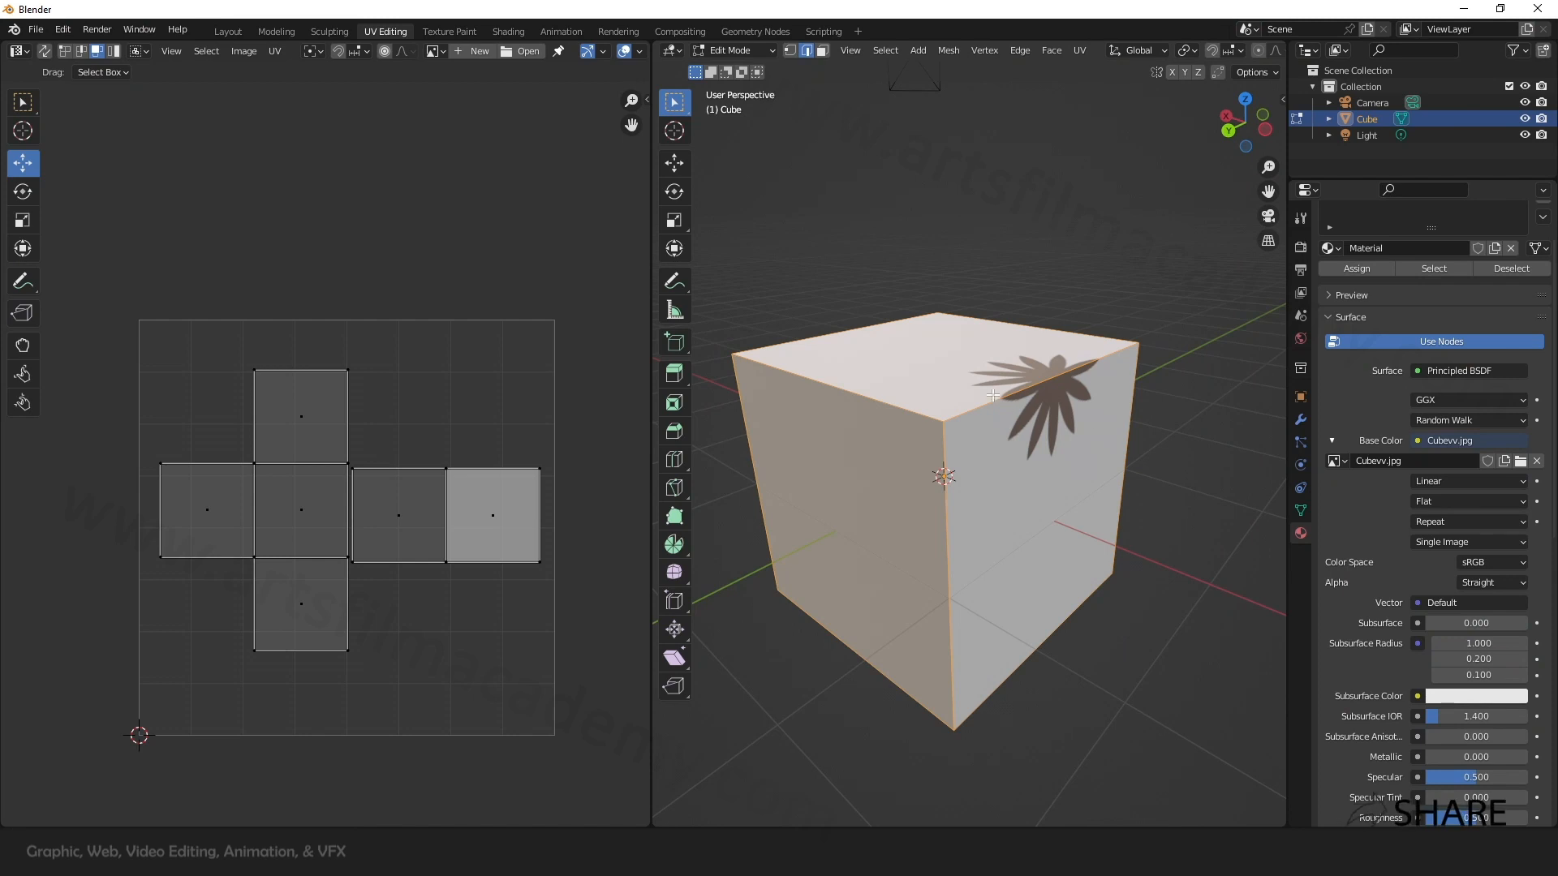
middle_click_drag(1064, 588, 852, 529)
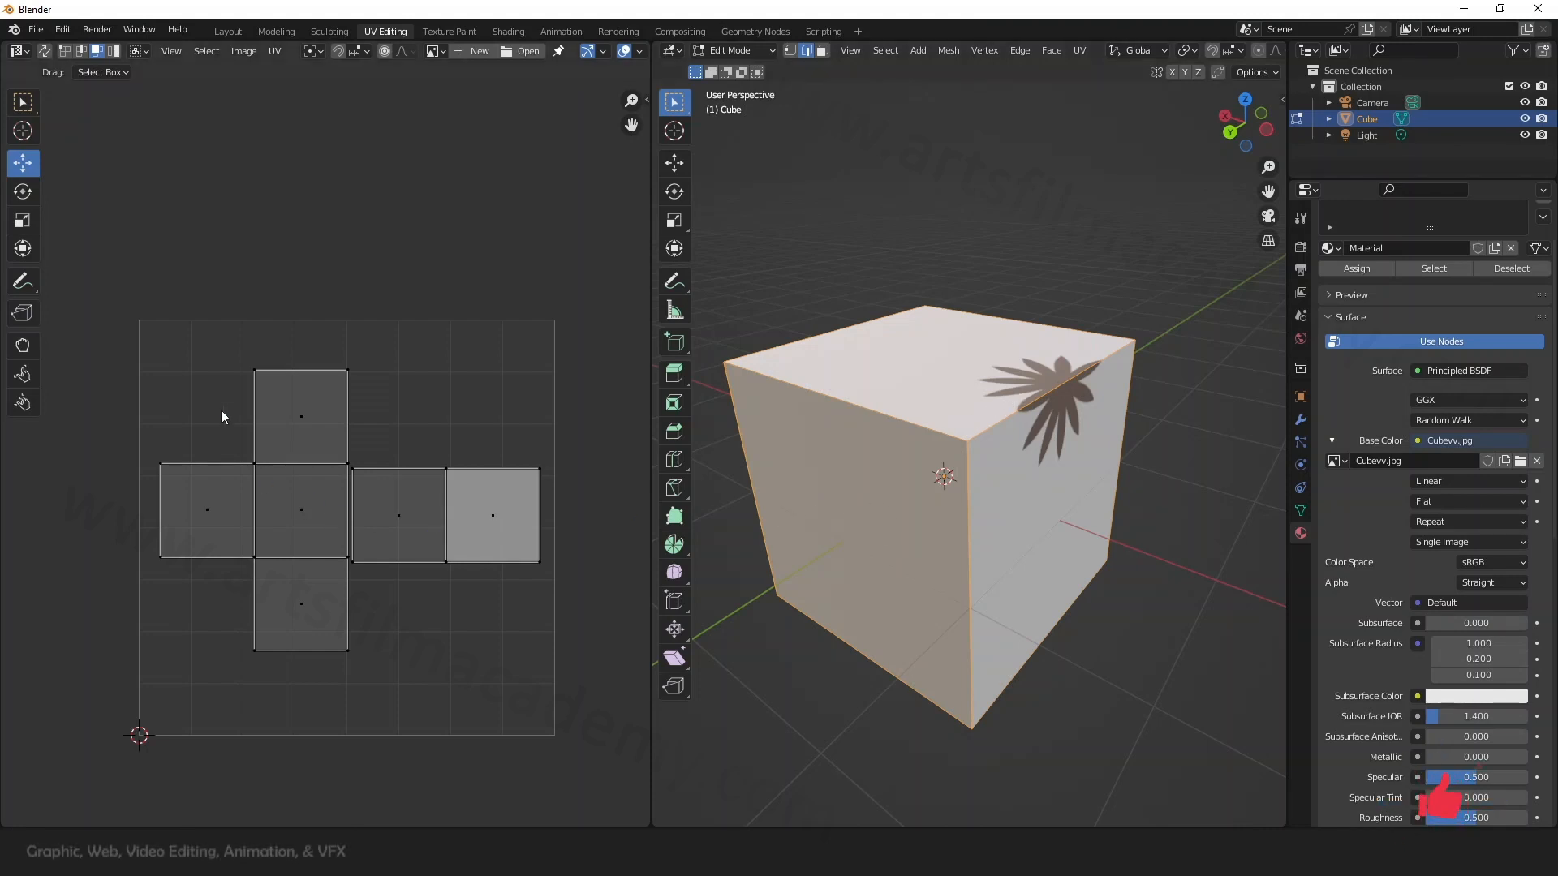
Step: Display the Cubevv.jpg texture behind the cube's UV layout in the UV editor
scroll(325, 556, "up", 2)
scroll(331, 561, "down", 2)
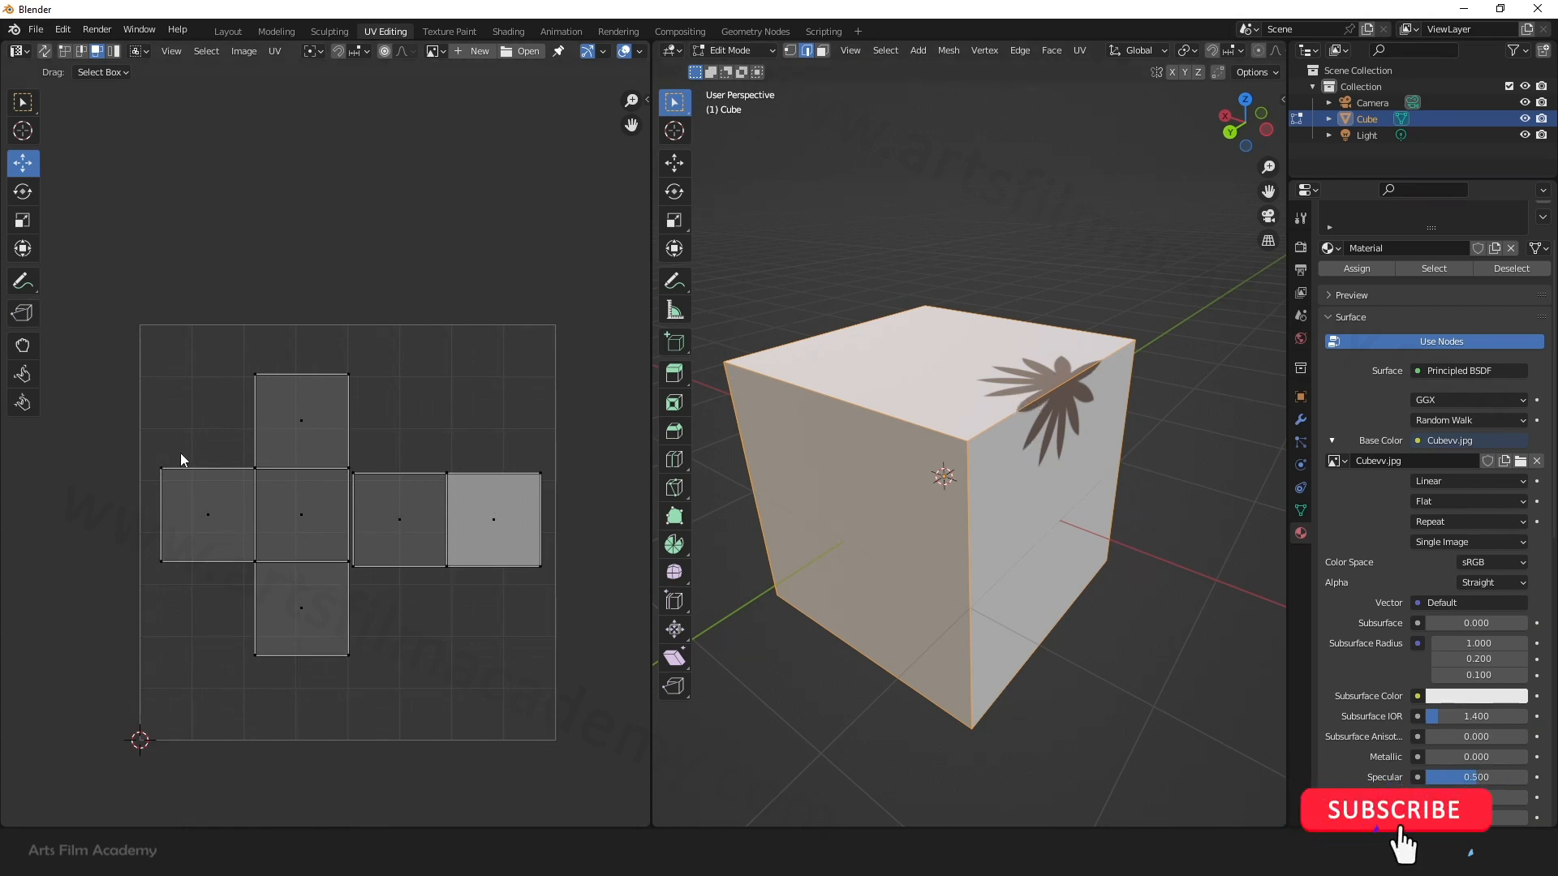
left_click(442, 51)
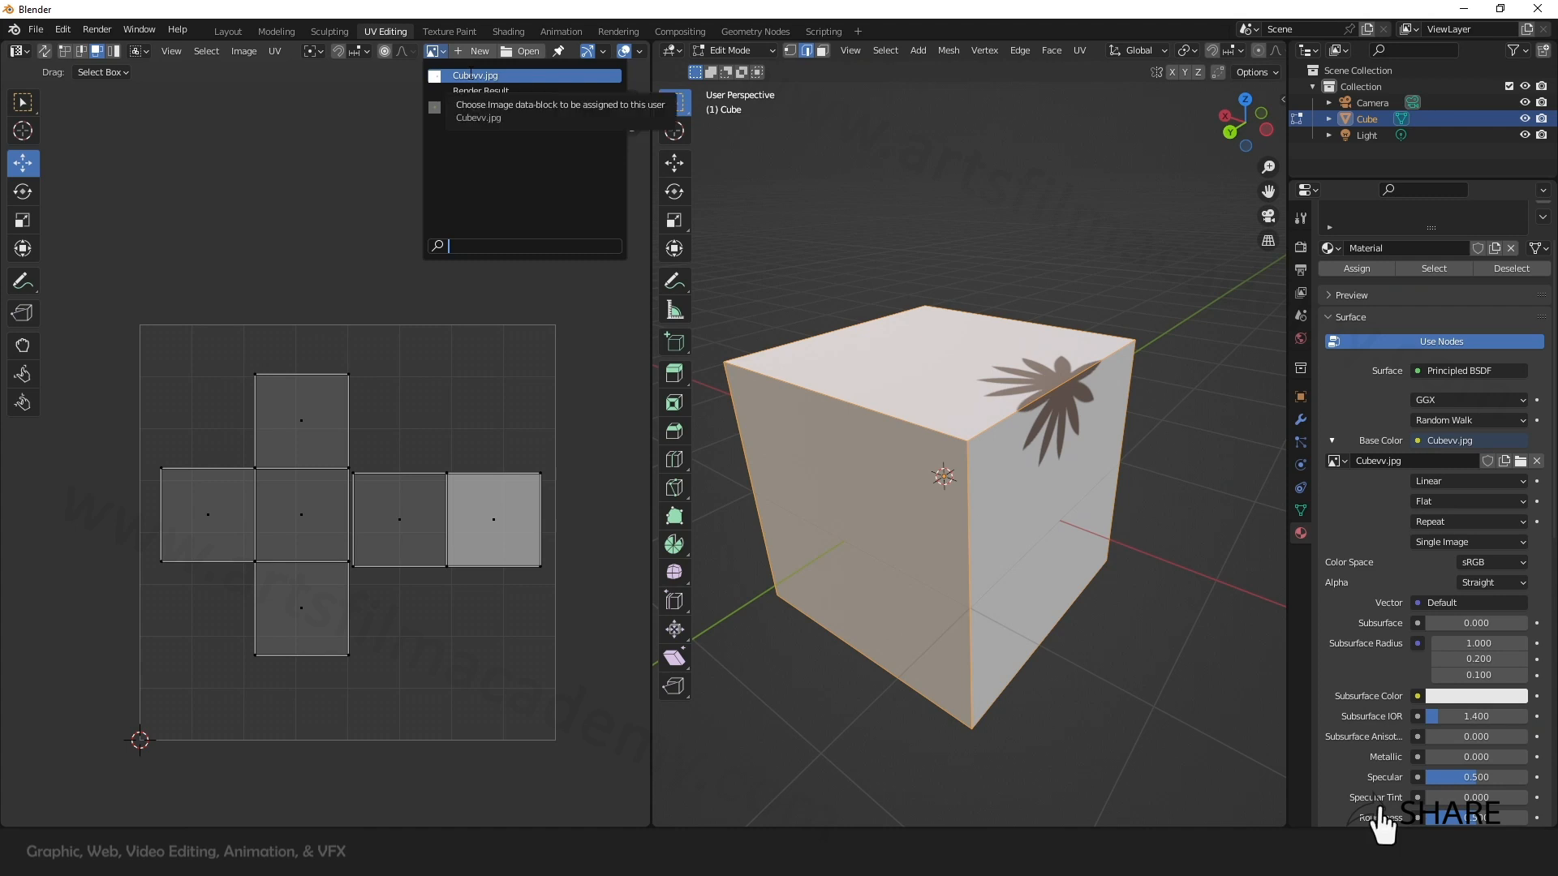
left_click(475, 75)
scroll(275, 425, "down", 7)
scroll(461, 412, "up", 2)
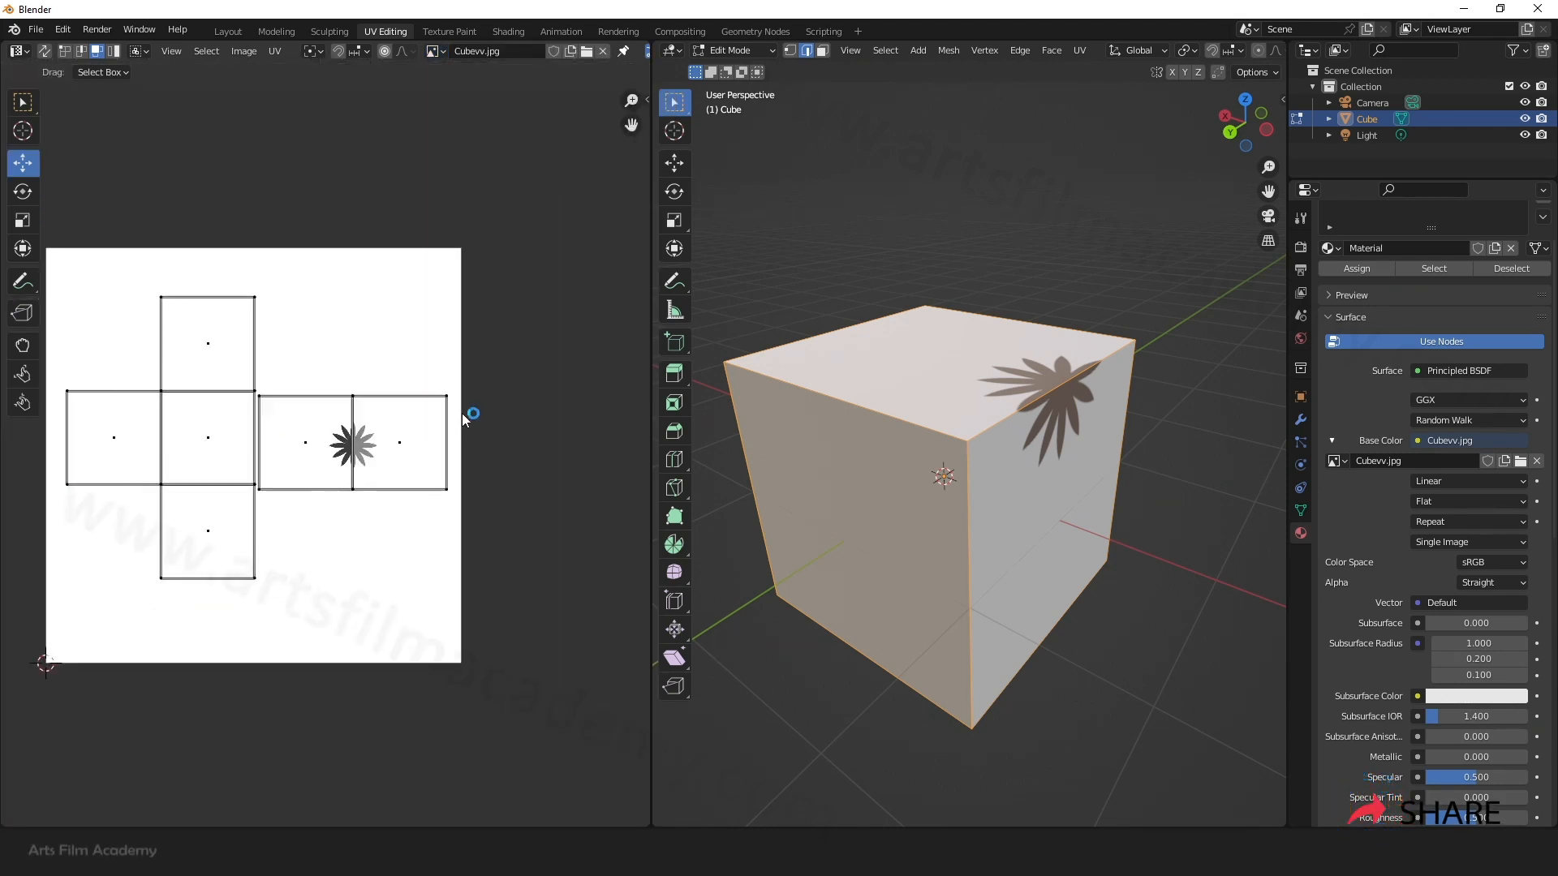
scroll(306, 424, "down", 2)
scroll(209, 428, "up", 2)
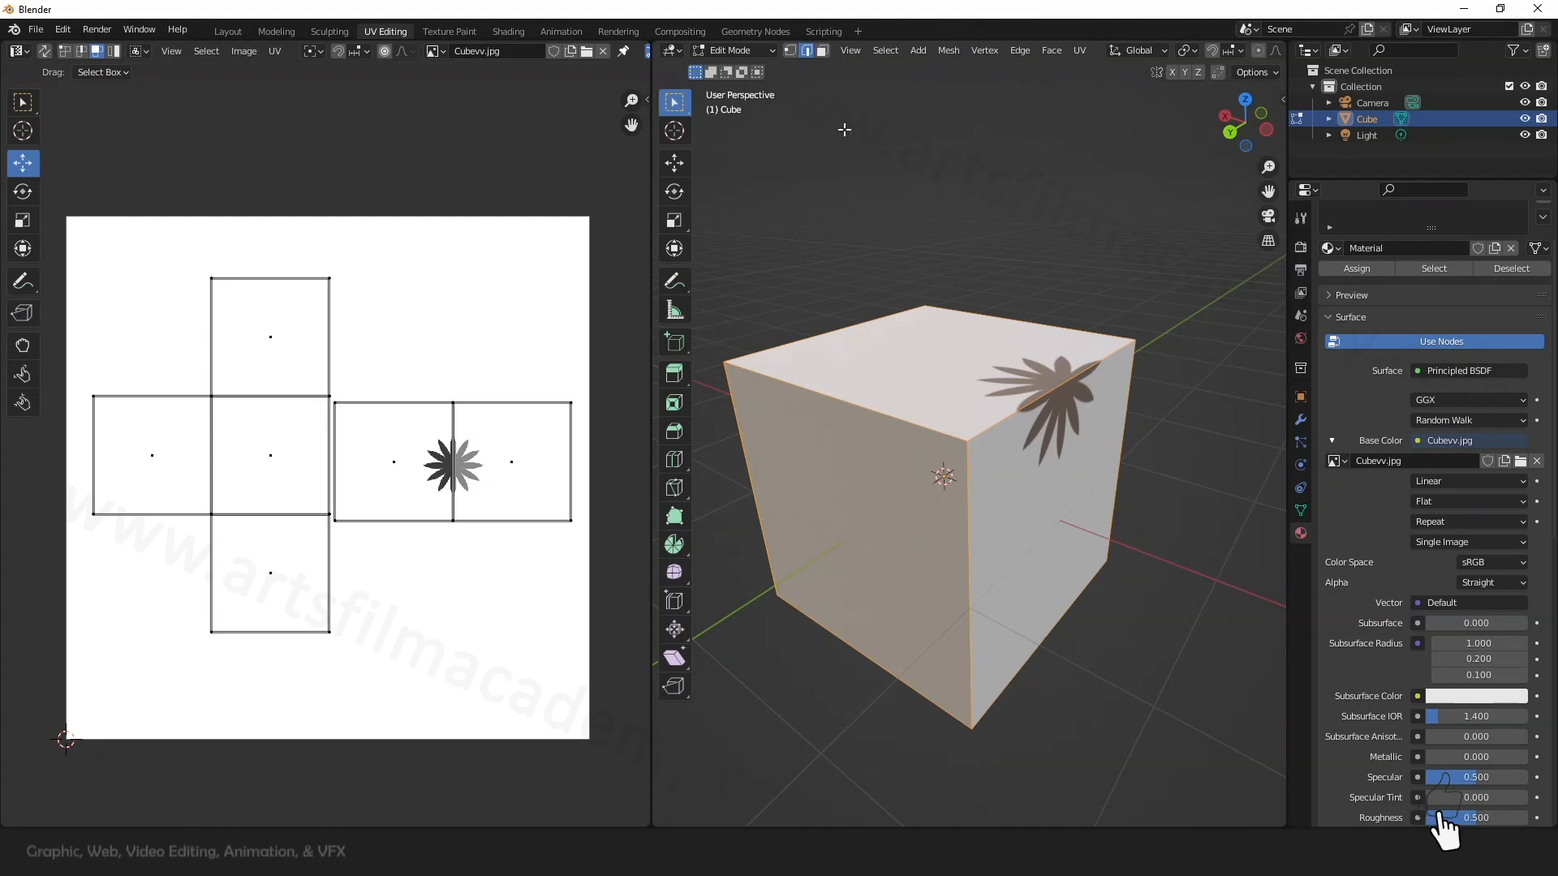
Step: With UV sync selection on, move the plain front face's UV square onto the flower and inspect that face with everything deselected
key("3")
left_click(864, 491)
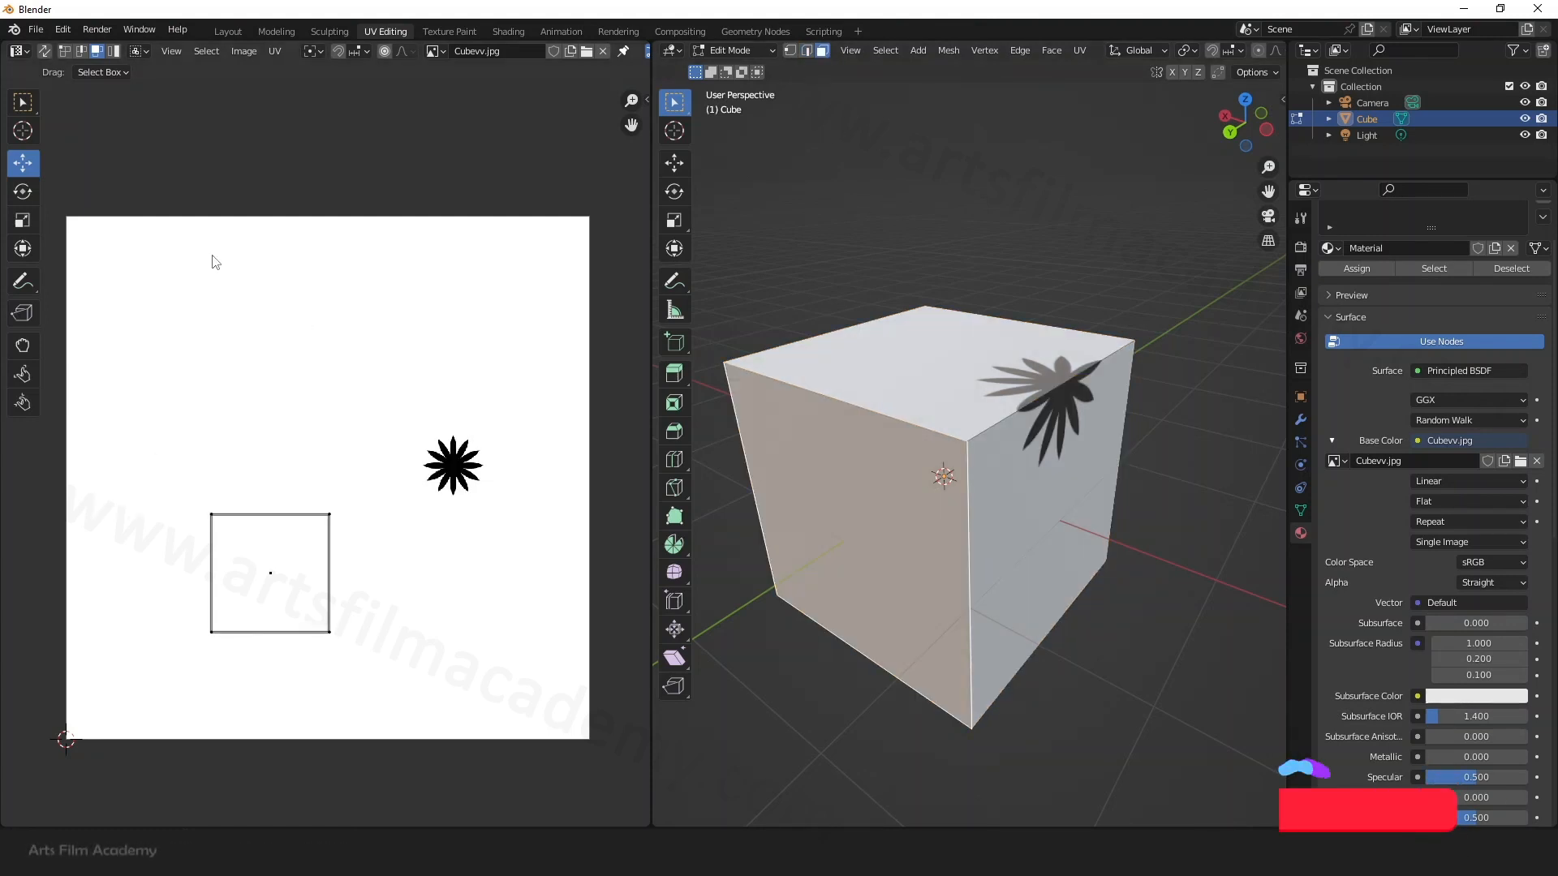
left_click(46, 52)
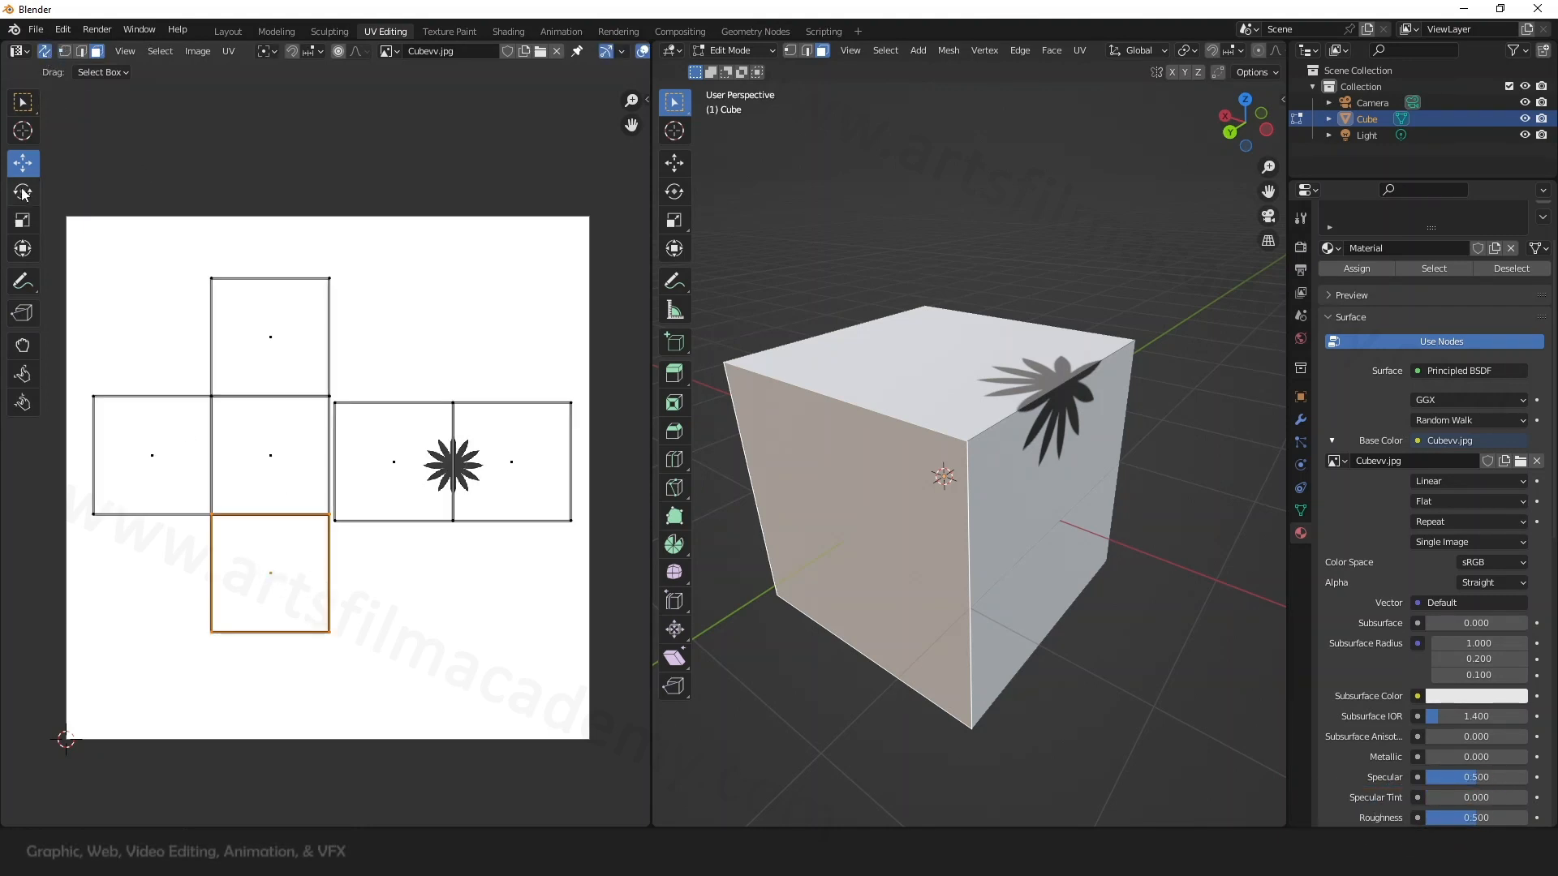
left_click_drag(270, 574, 456, 467)
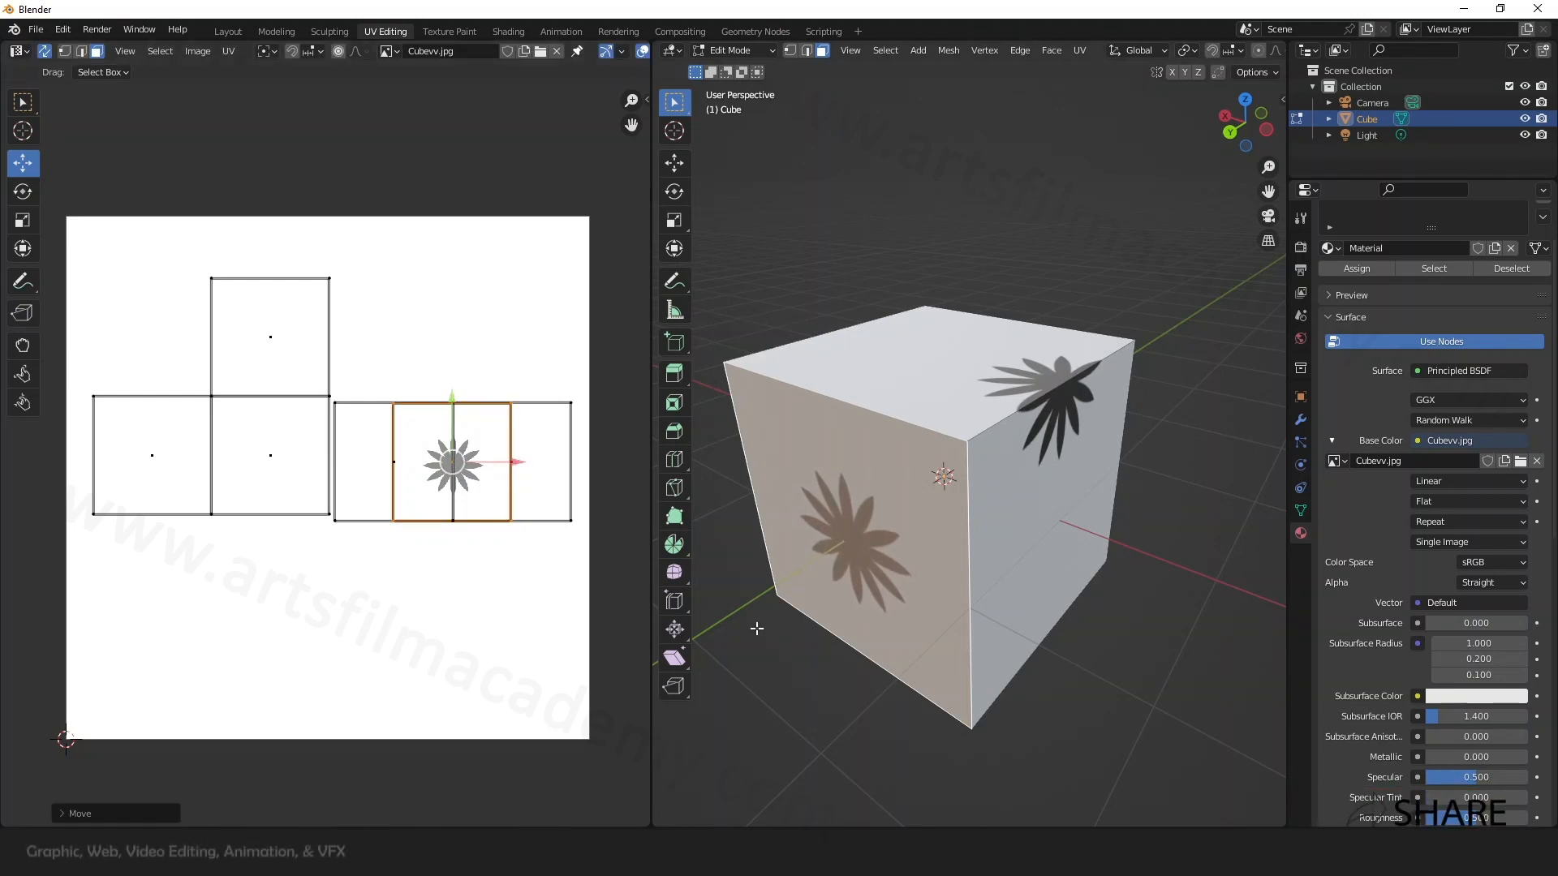
middle_click_drag(791, 640, 901, 657)
left_click(810, 647)
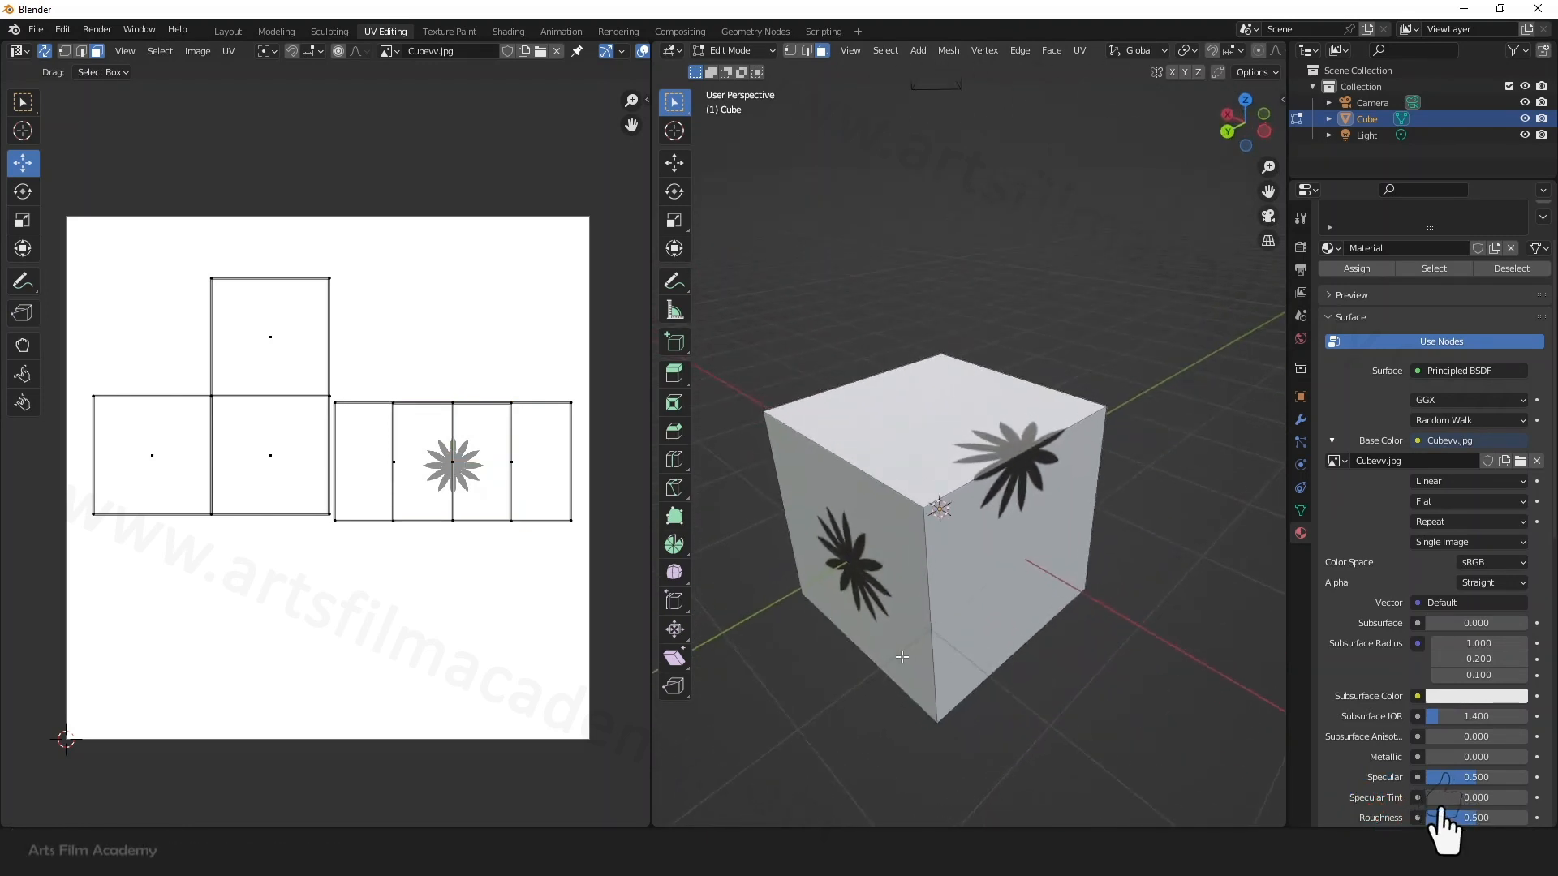
middle_click_drag(836, 546, 796, 656)
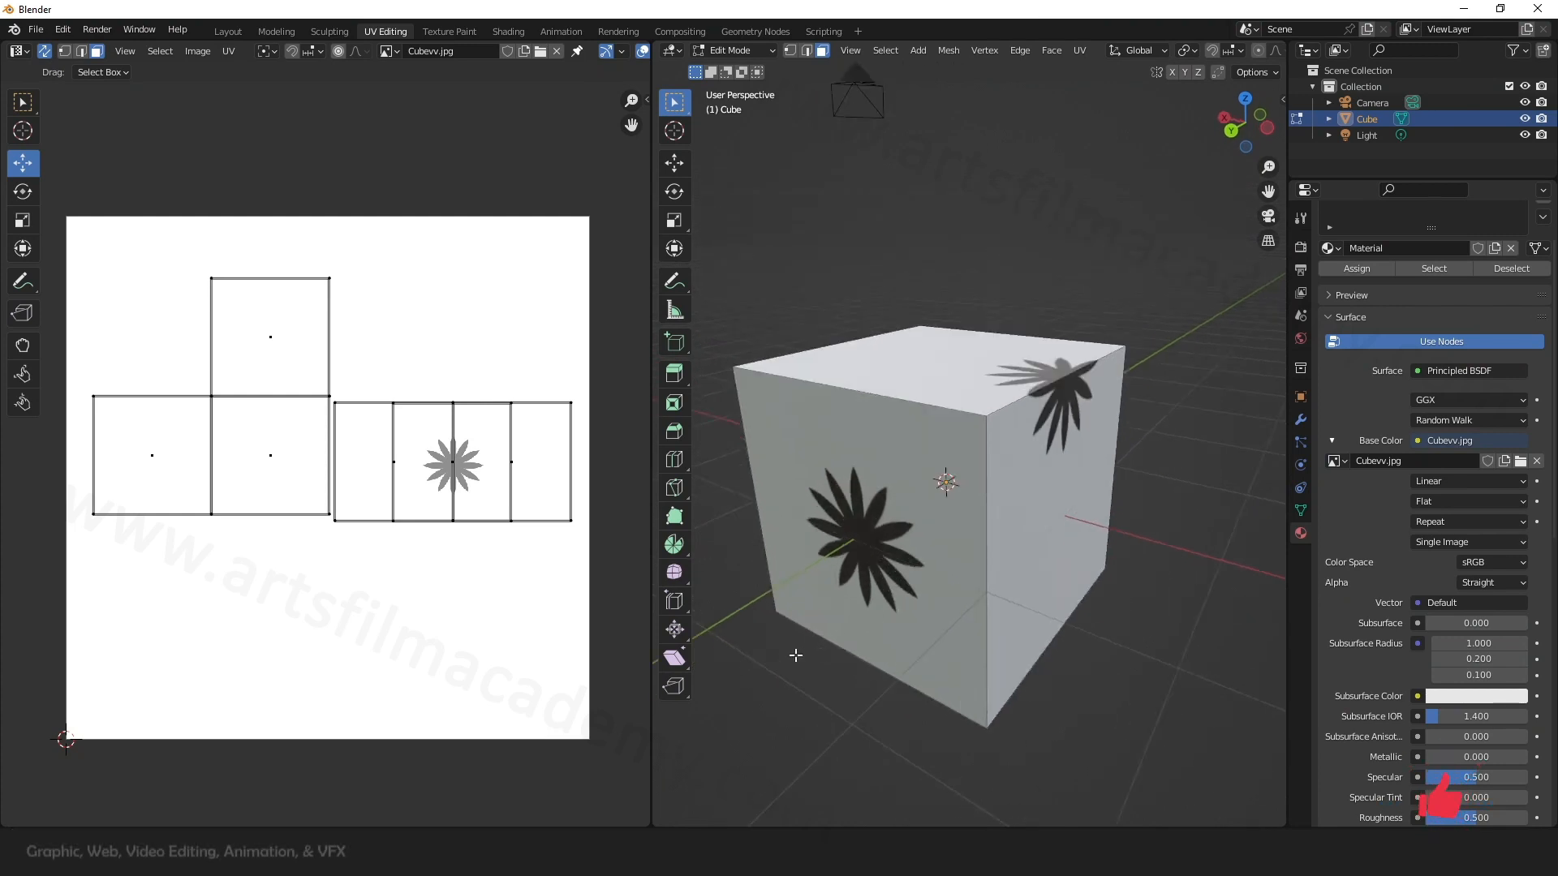
middle_click_drag(945, 556, 1041, 637)
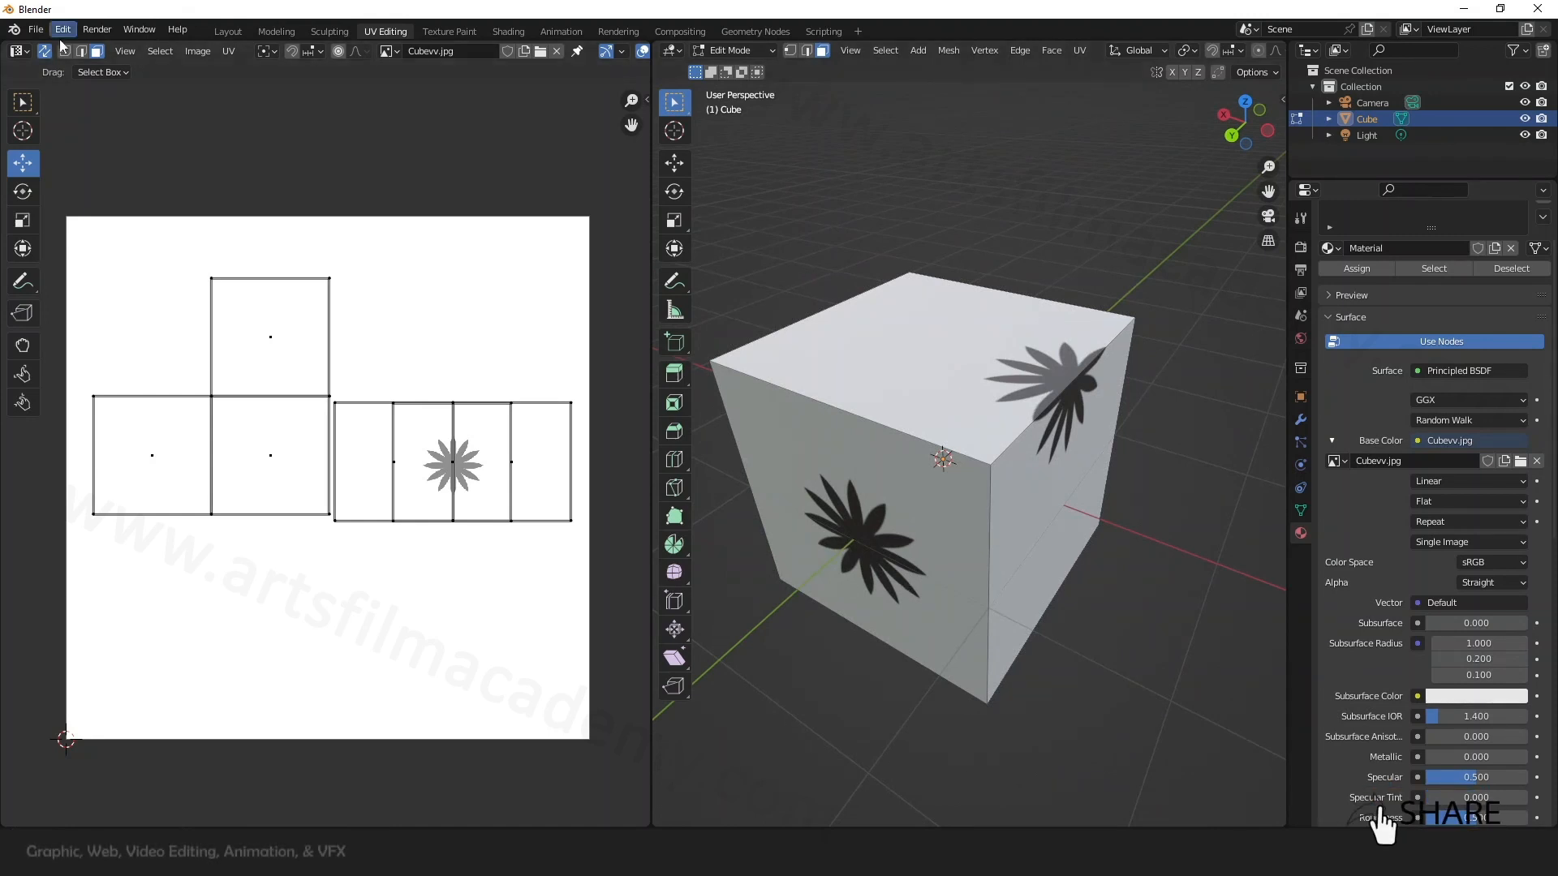
Step: Start a new General file without saving the changes to the current one
left_click(36, 30)
mouse_move(57, 49)
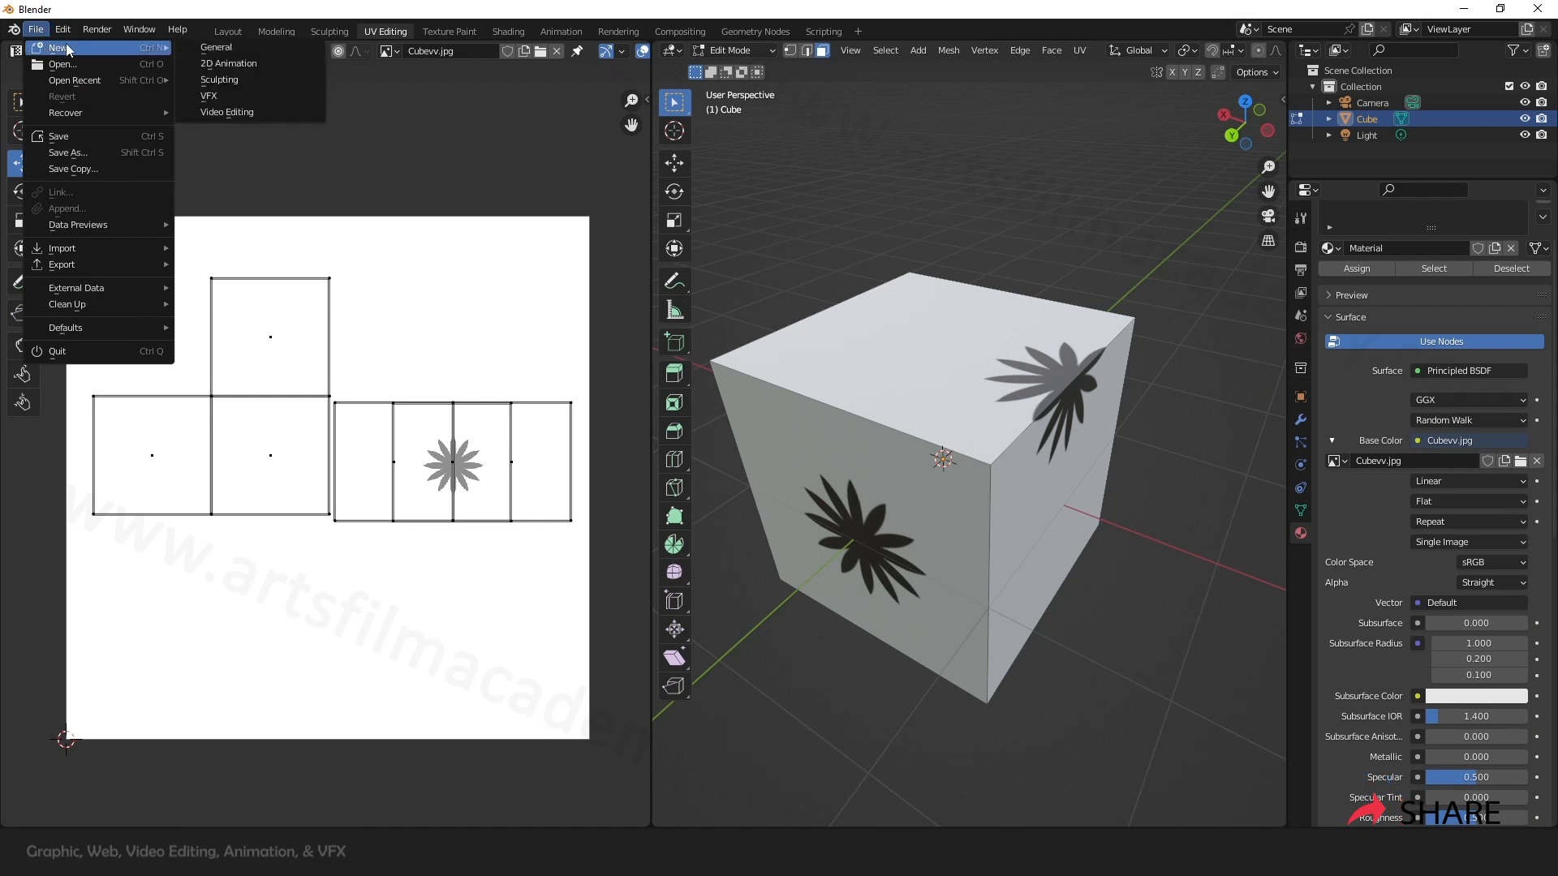
left_click(237, 48)
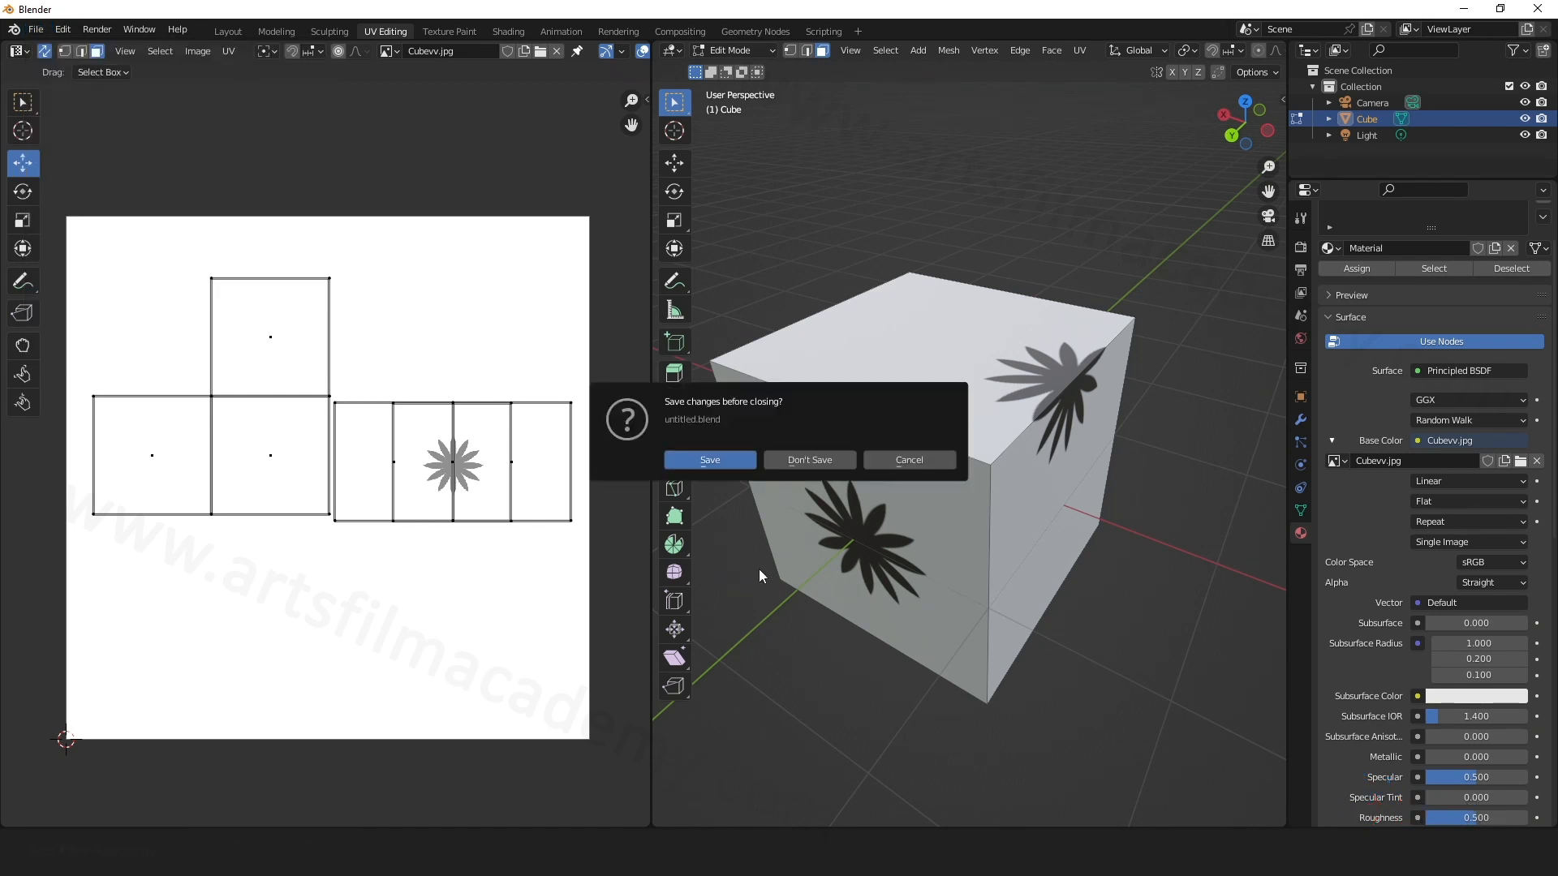
left_click(806, 460)
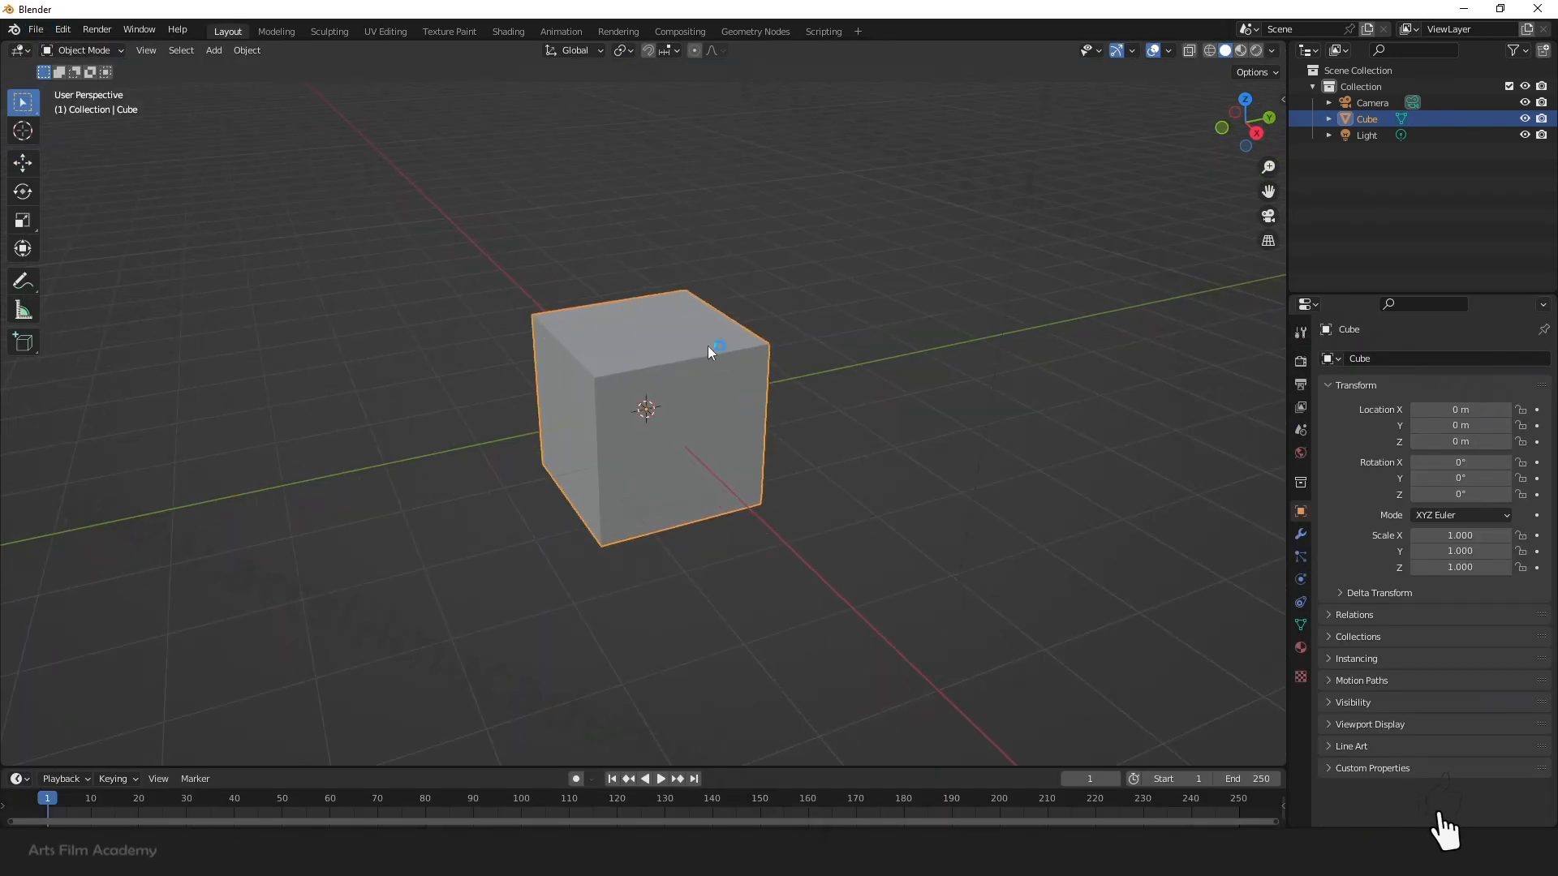
Step: Scale the default cube into an upright box of about 0.592 in X, 1.798 in Y and 1.962 in Z
scroll(816, 465, "down", 1)
mouse_move(770, 472)
middle_mouse_down()
mouse_move(808, 461)
mouse_move(792, 461)
middle_mouse_up()
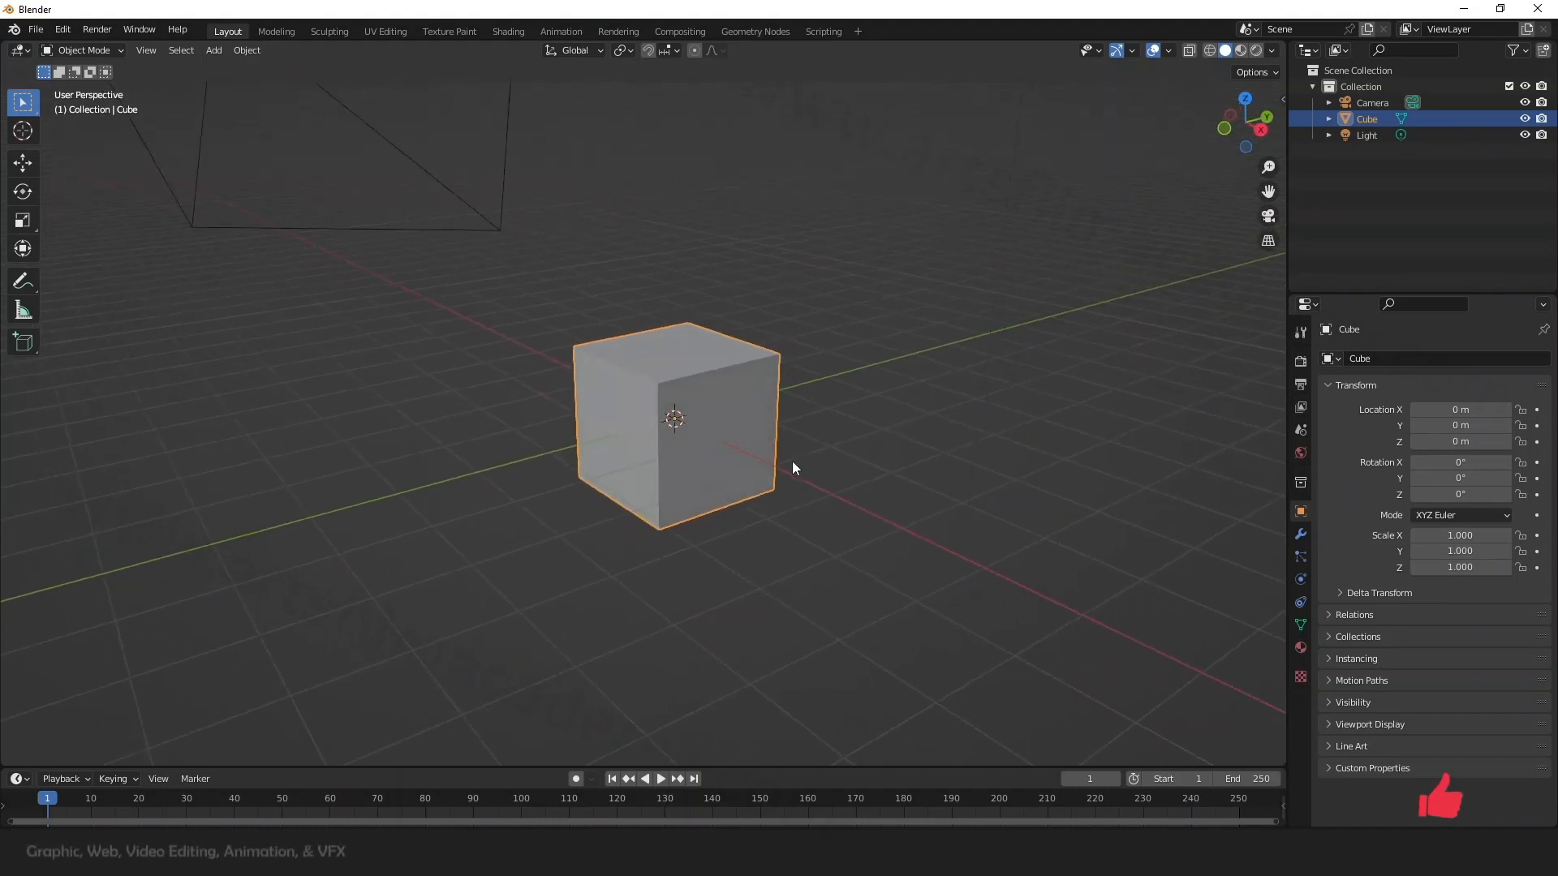
middle_click_drag(659, 467, 622, 464)
scroll(806, 318, "up", 2)
middle_click_drag(753, 472, 772, 468)
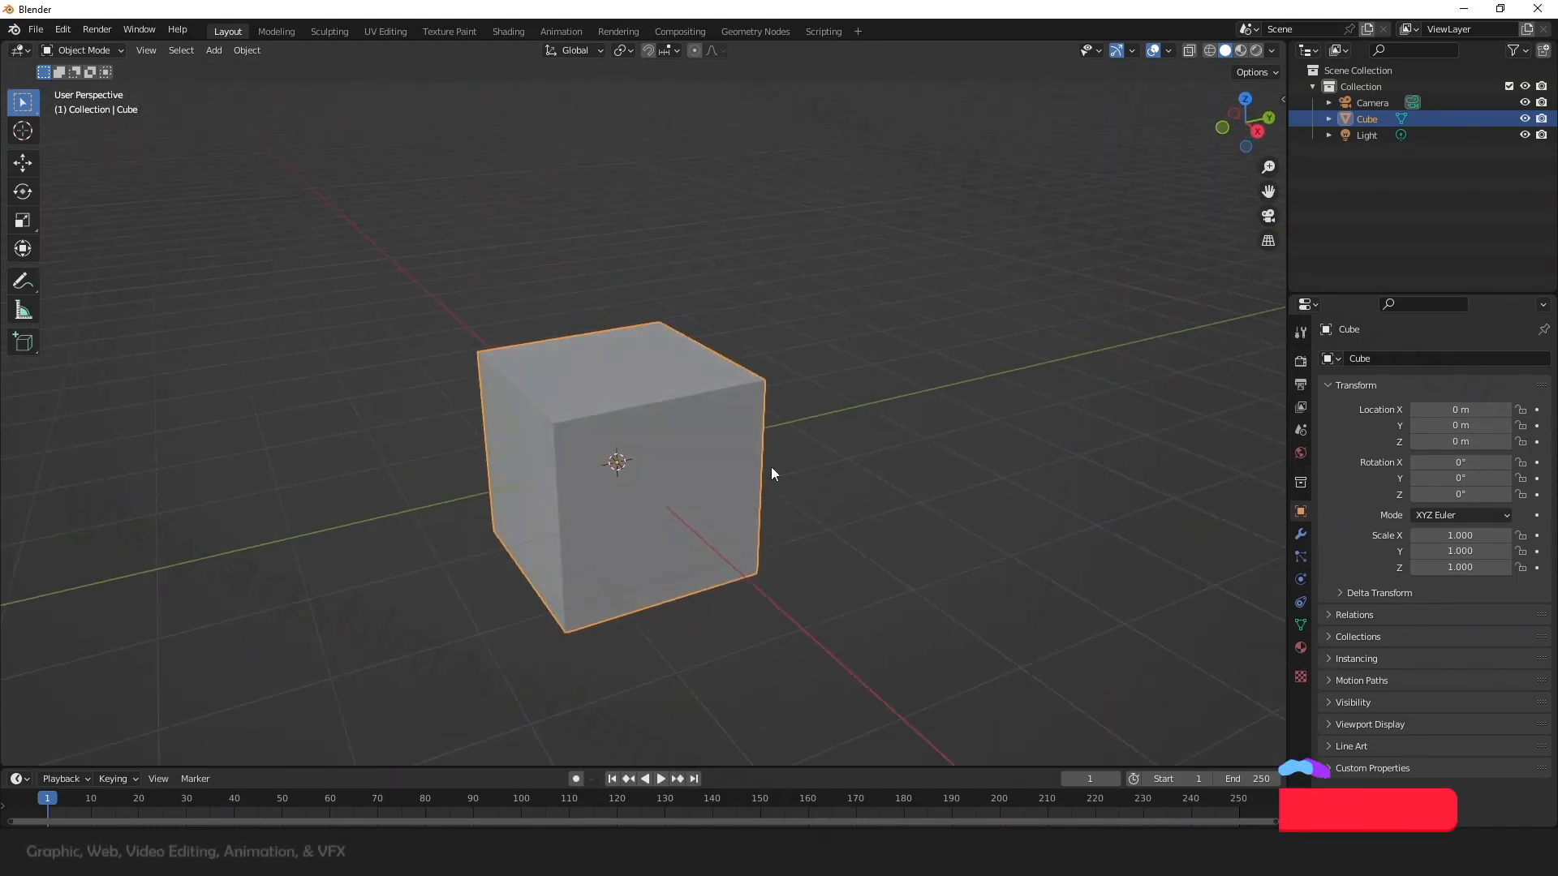
left_click(22, 221)
left_click_drag(616, 401, 615, 333)
left_click_drag(673, 449, 718, 432)
left_click_drag(646, 488, 642, 479)
left_click_drag(638, 468, 637, 468)
Step: Raise the box along Z to about 1.95 m so it stands on the grid
mouse_move(599, 484)
middle_mouse_down()
mouse_move(678, 475)
mouse_move(614, 472)
middle_mouse_up()
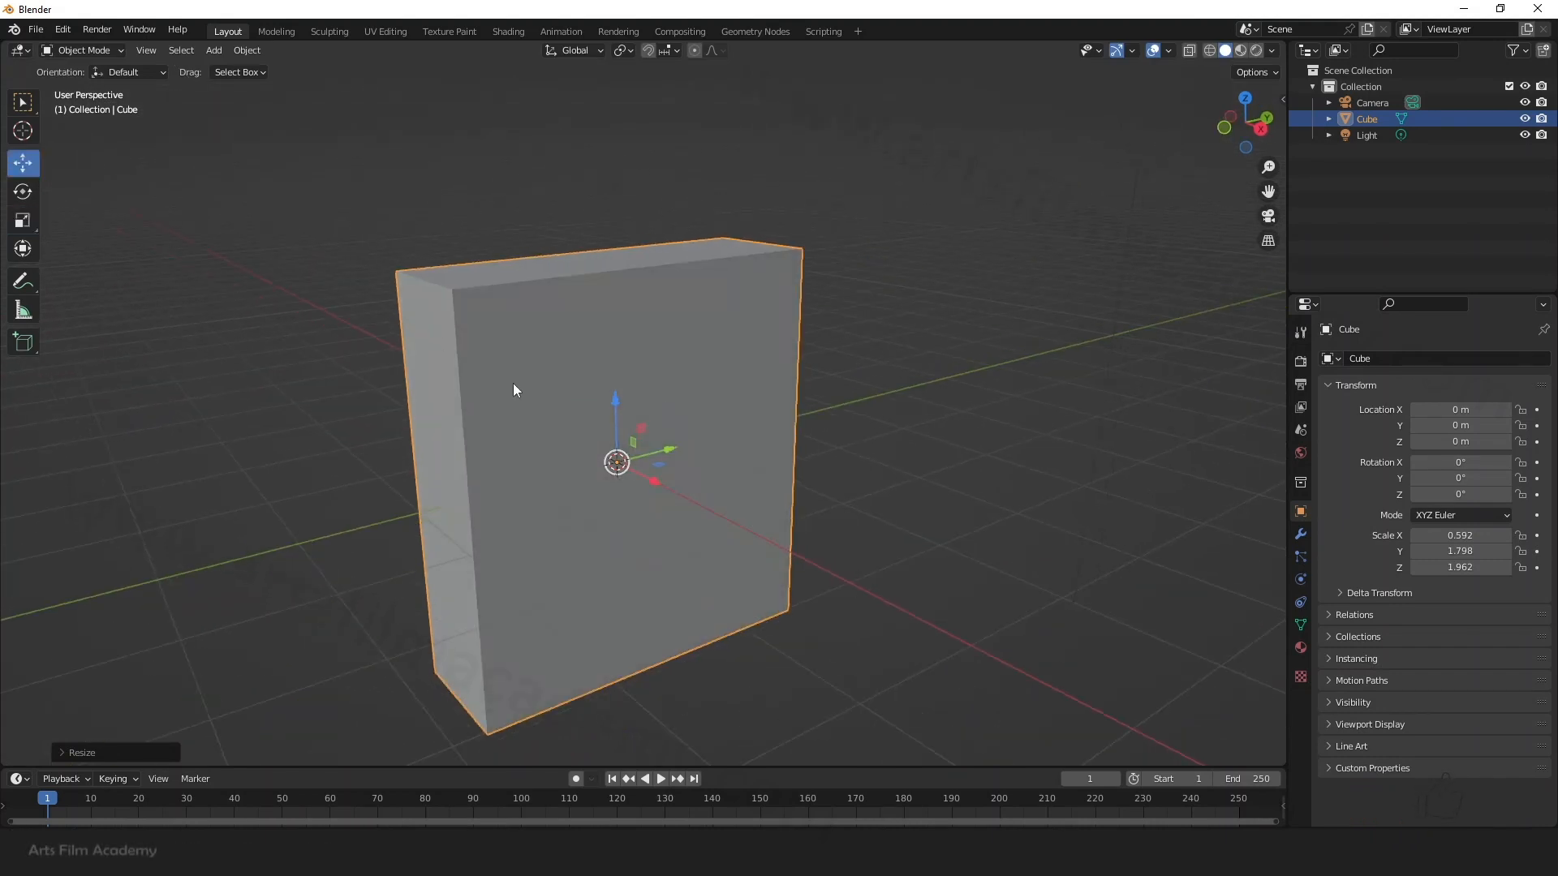
left_click_drag(609, 412, 641, 194)
scroll(802, 628, "down", 3)
scroll(735, 323, "up", 1)
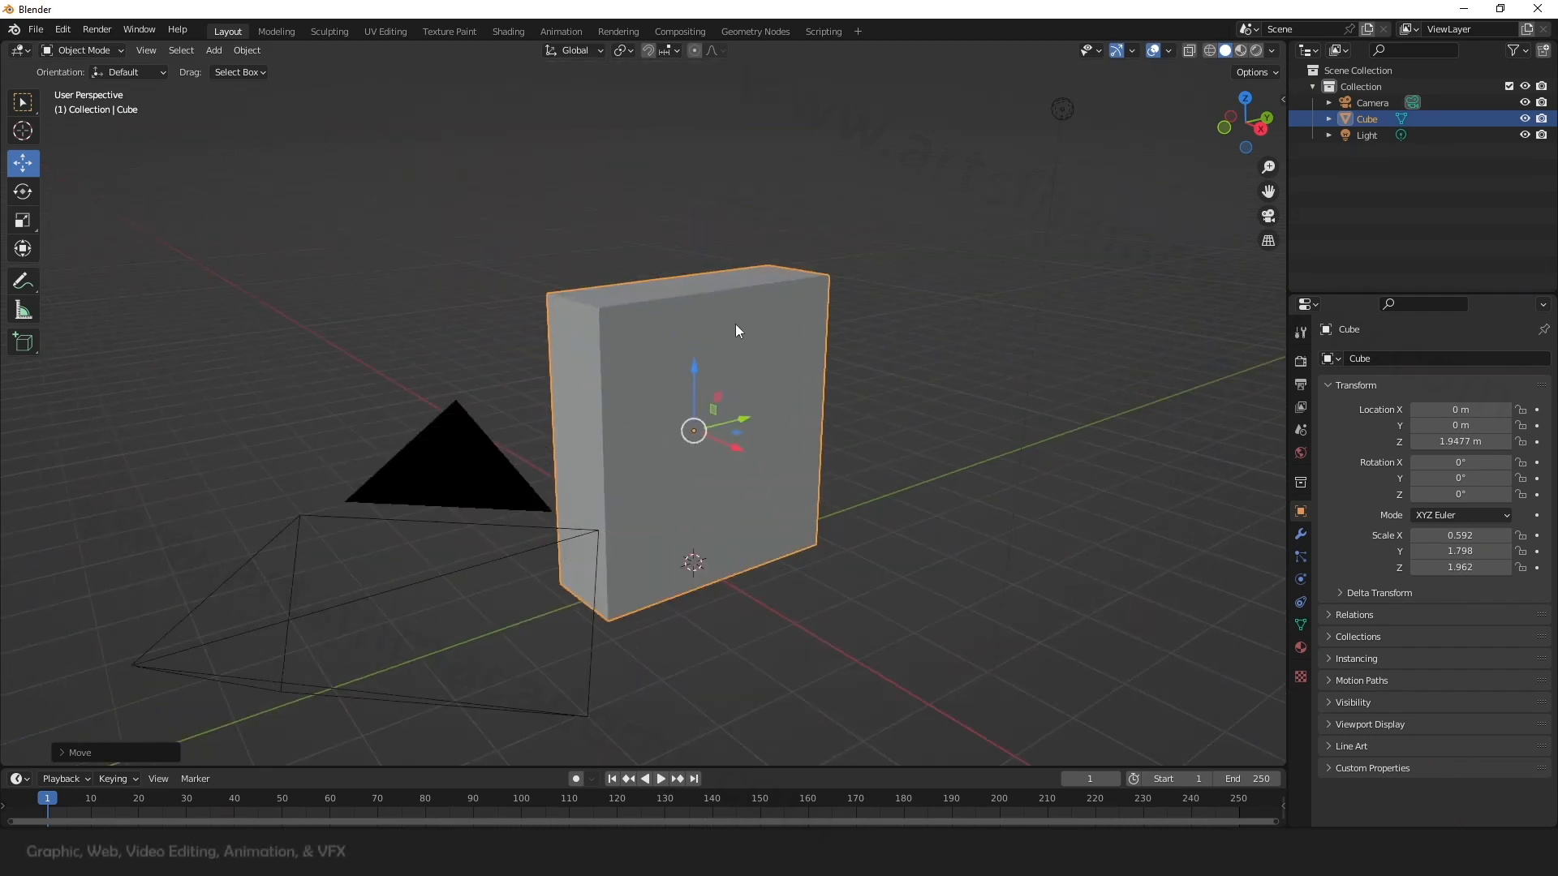
Step: Narrow the box along Y to a scale of about 1.339
middle_click_drag(771, 471, 731, 462)
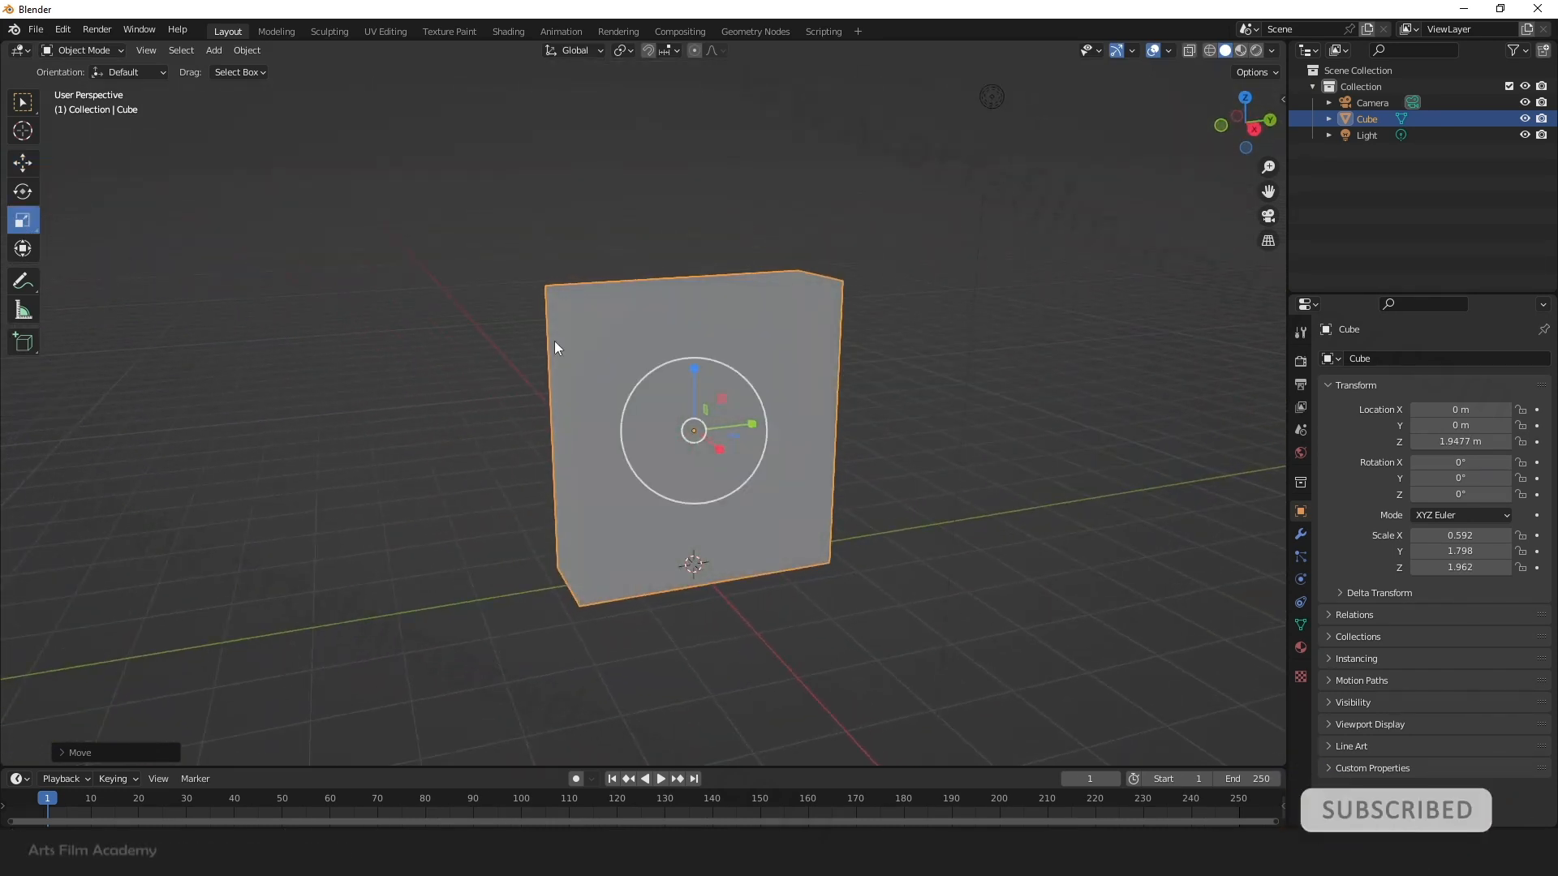
left_click_drag(752, 423, 684, 413)
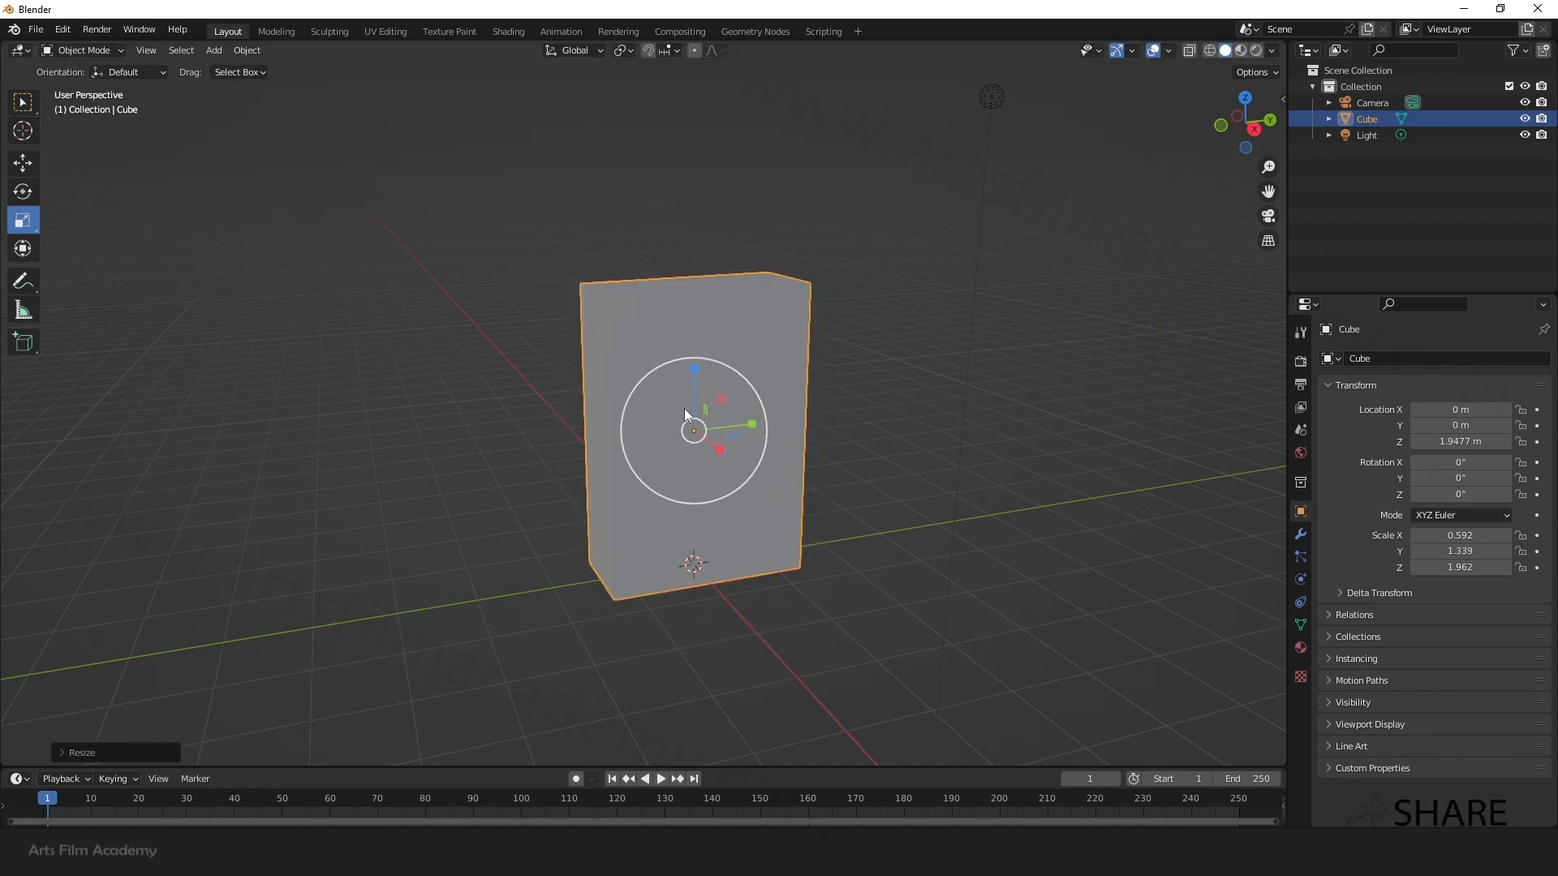
left_click(23, 162)
middle_click_drag(845, 352, 853, 386)
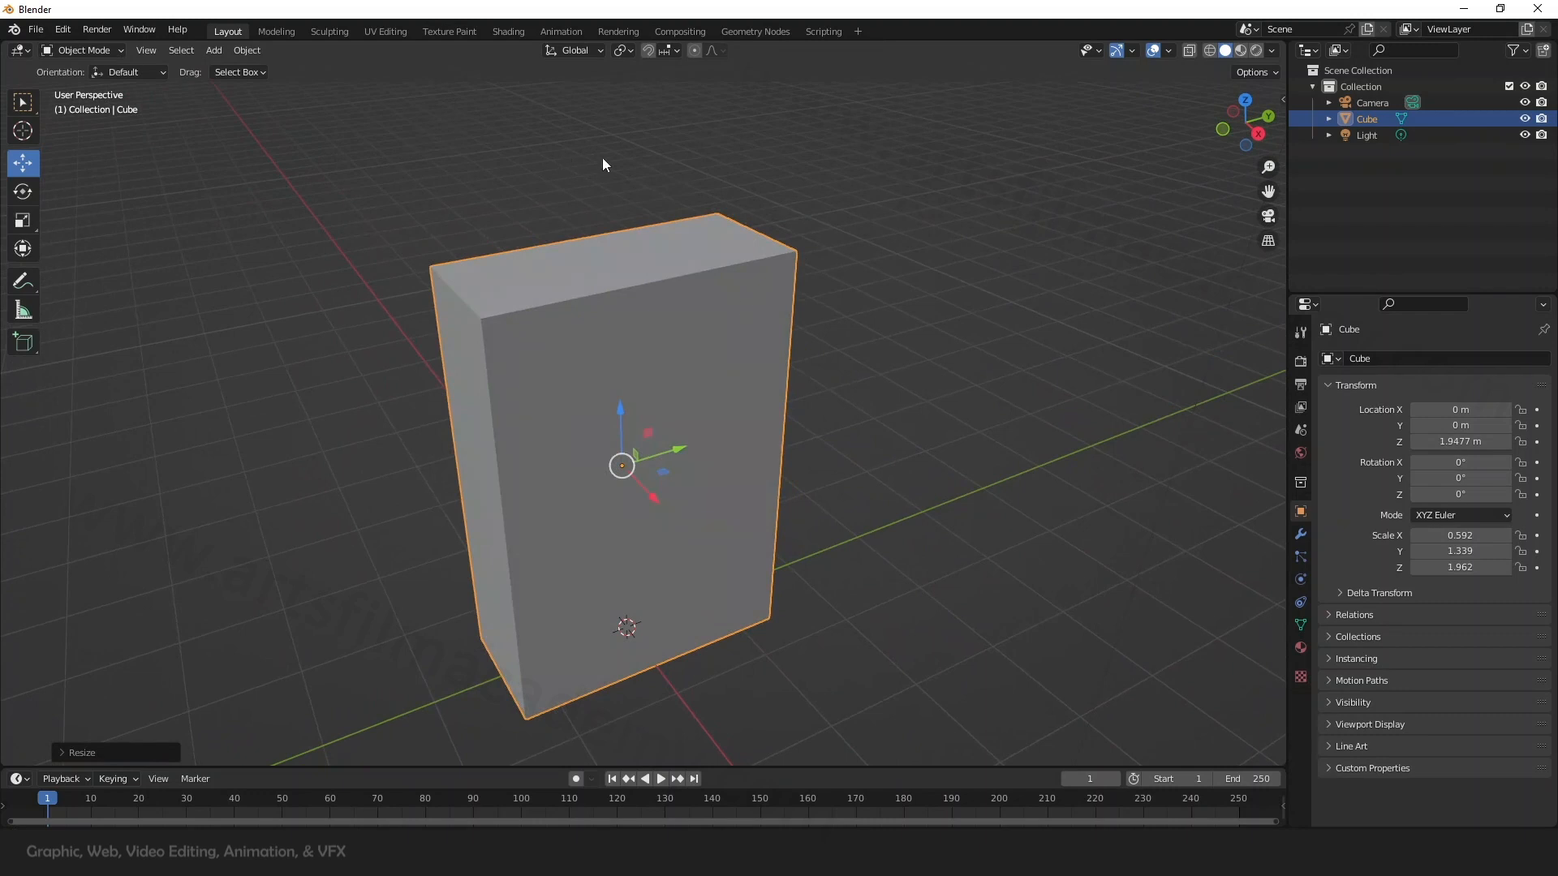
Step: Switch to the UV Editing workspace and compare the box's face proportions with its default UV layout
left_click(381, 31)
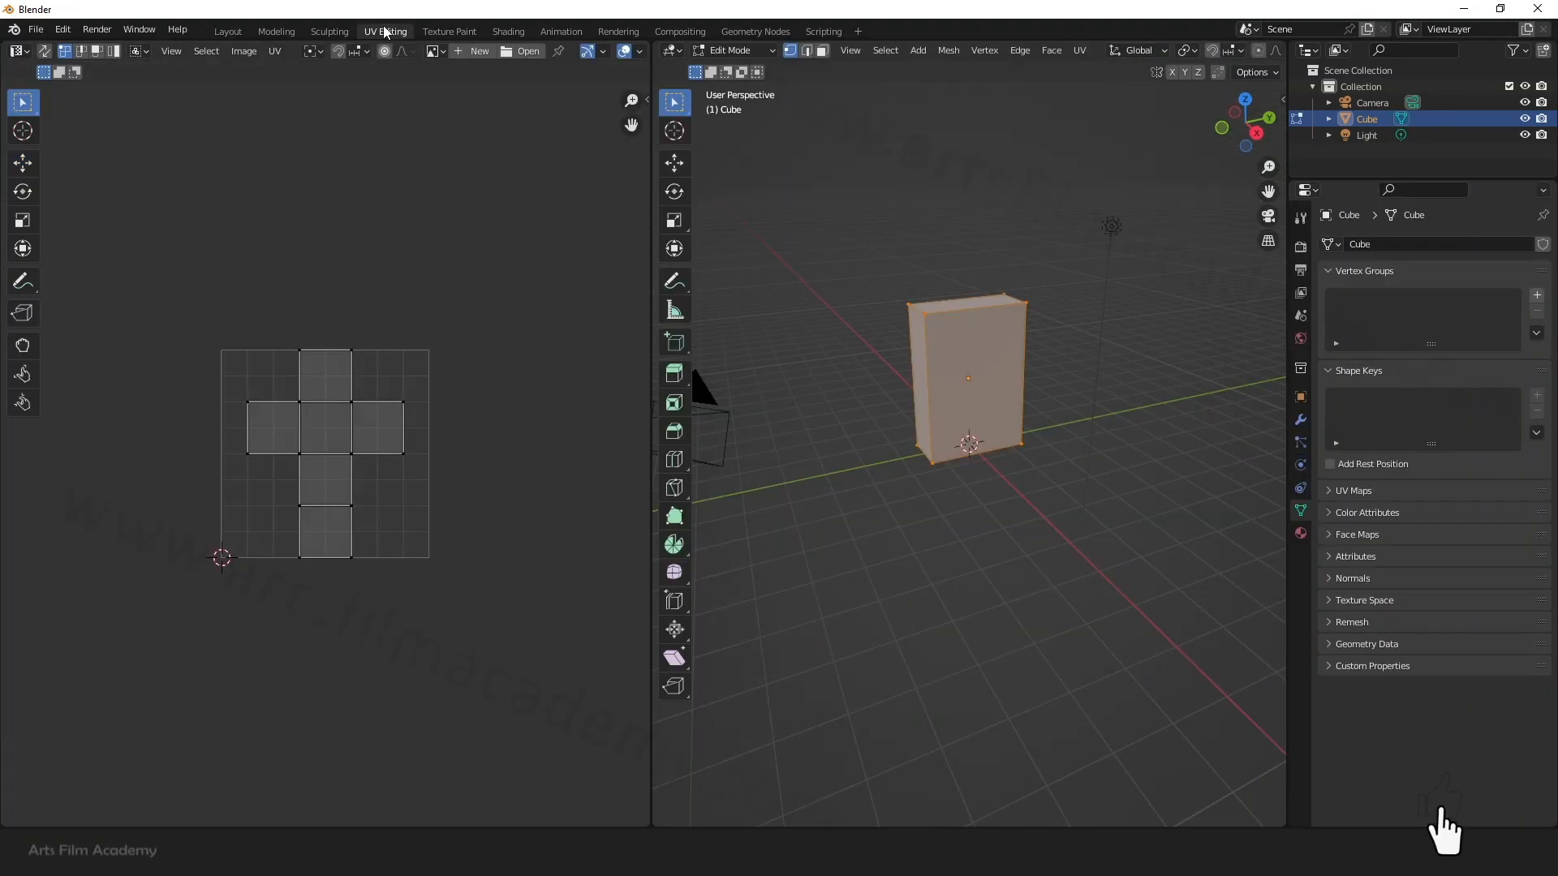
middle_click_drag(960, 324, 1011, 288)
mouse_move(1059, 500)
middle_mouse_down()
mouse_move(1199, 469)
mouse_move(1064, 487)
middle_mouse_up()
scroll(410, 428, "up", 2)
scroll(114, 413, "up", 2)
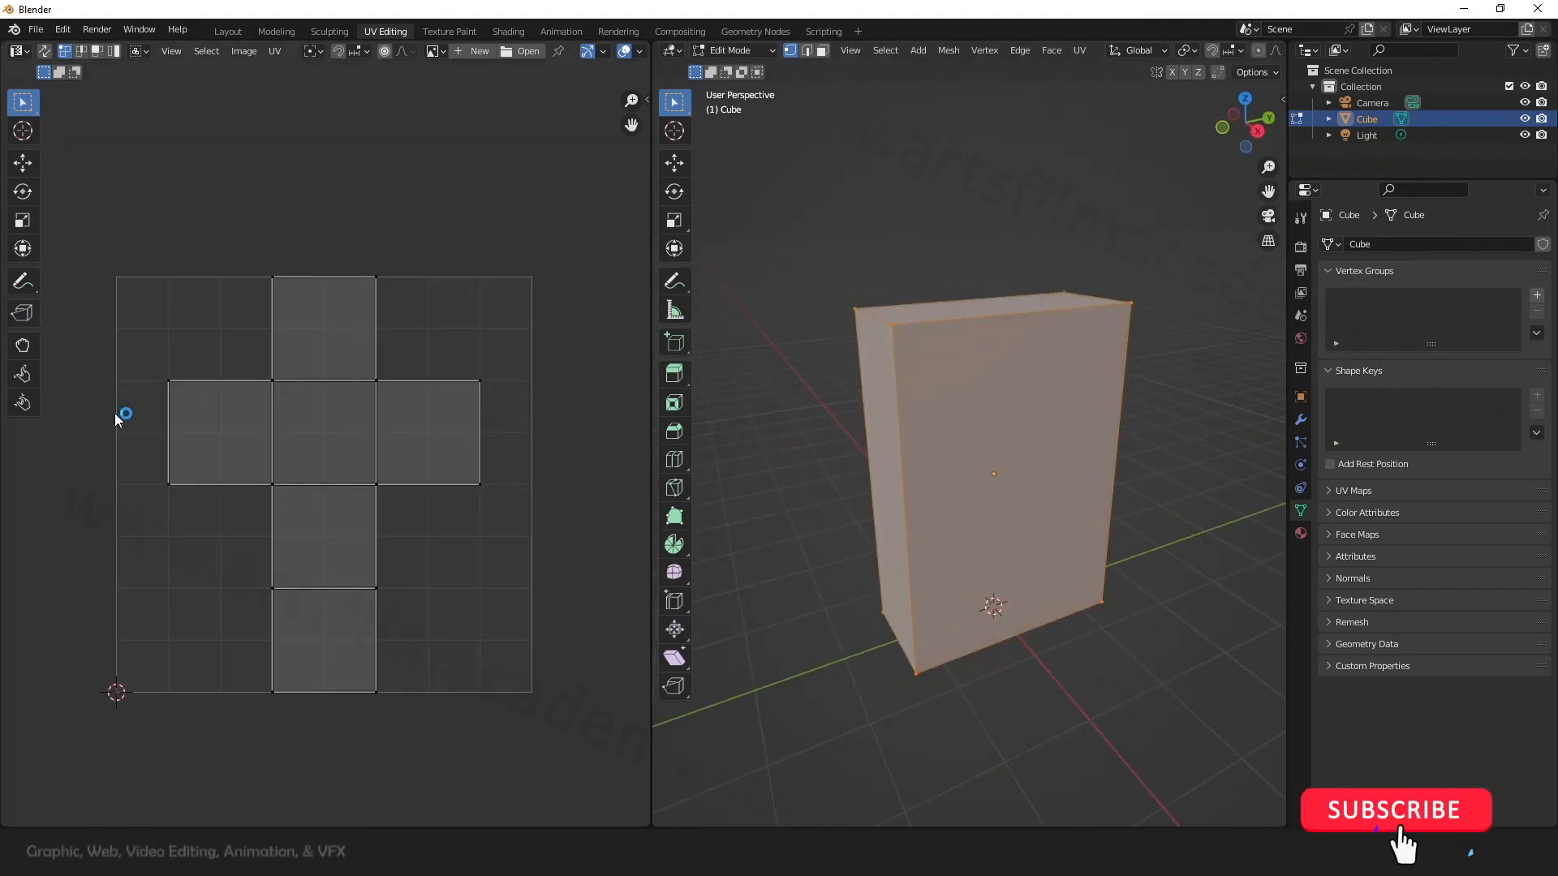
scroll(175, 316, "down", 2)
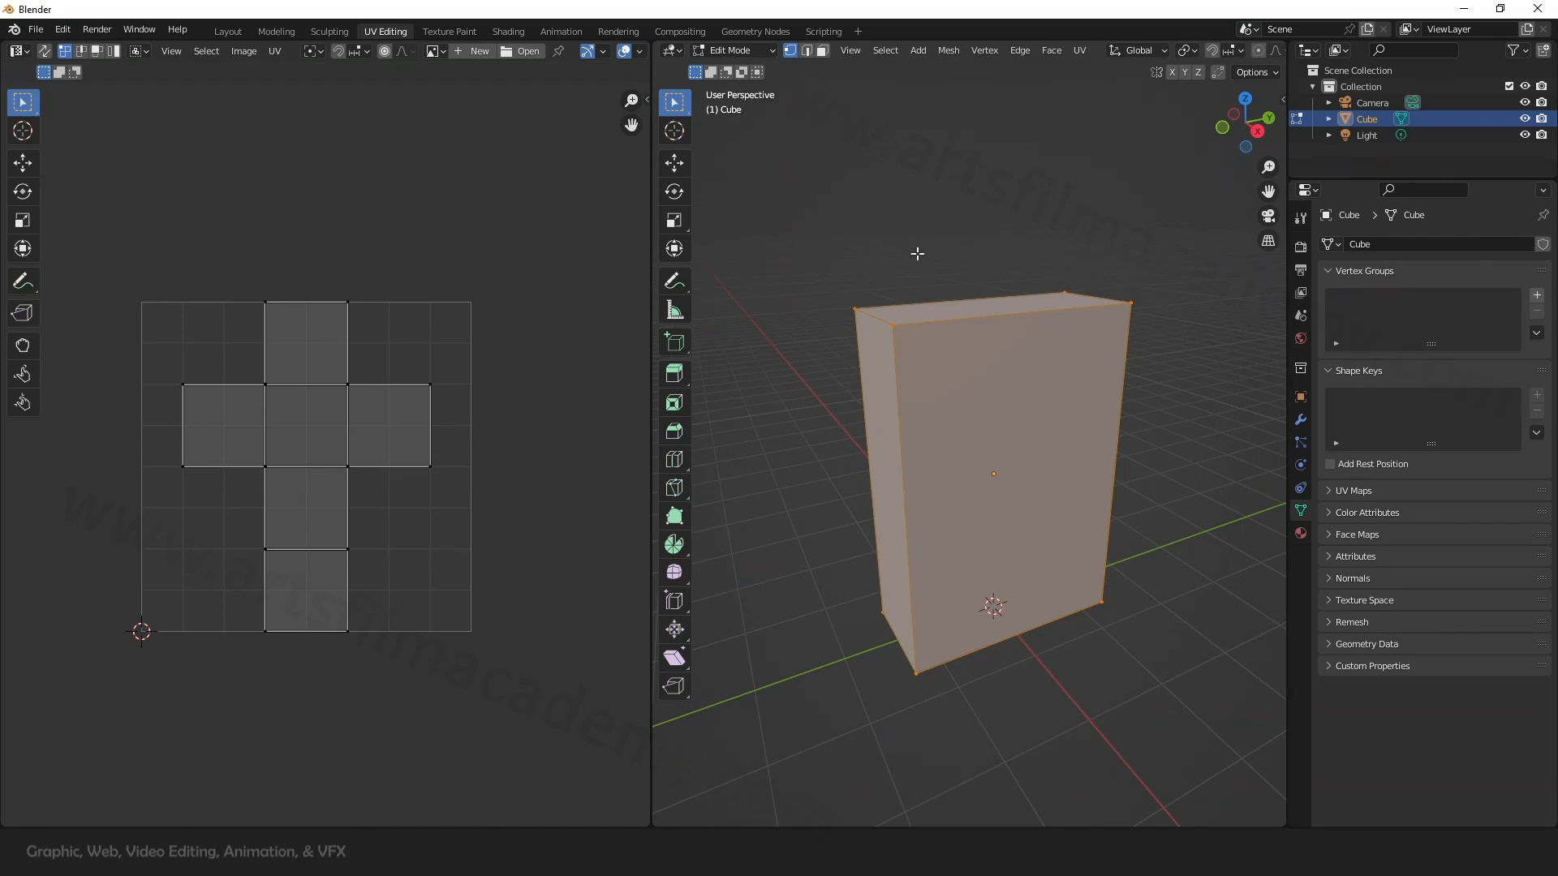
left_click(919, 51)
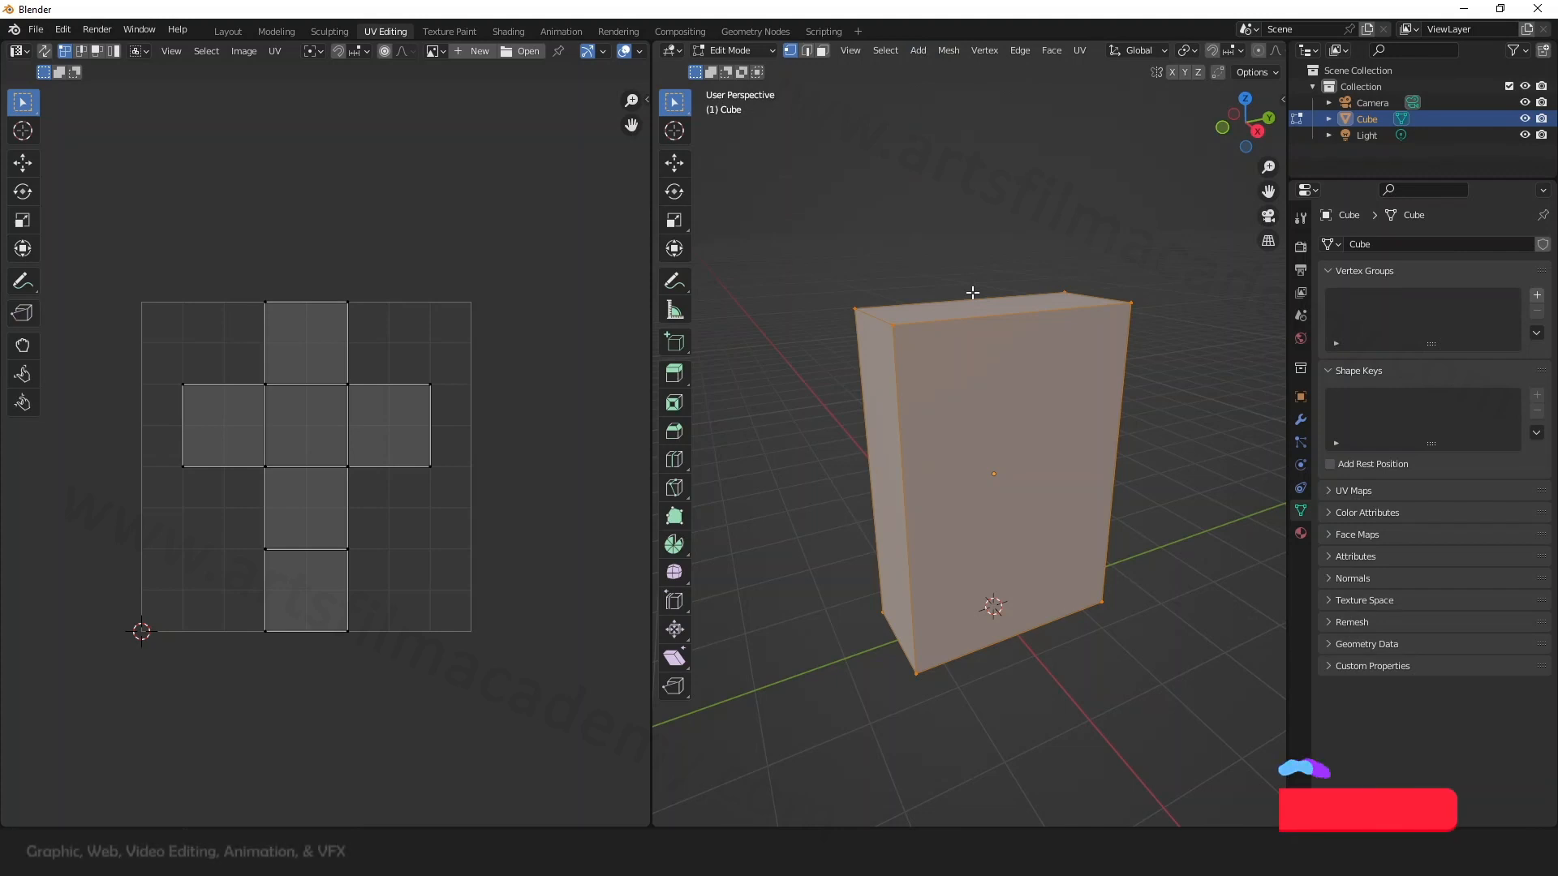
middle_click_drag(1029, 473, 1113, 483)
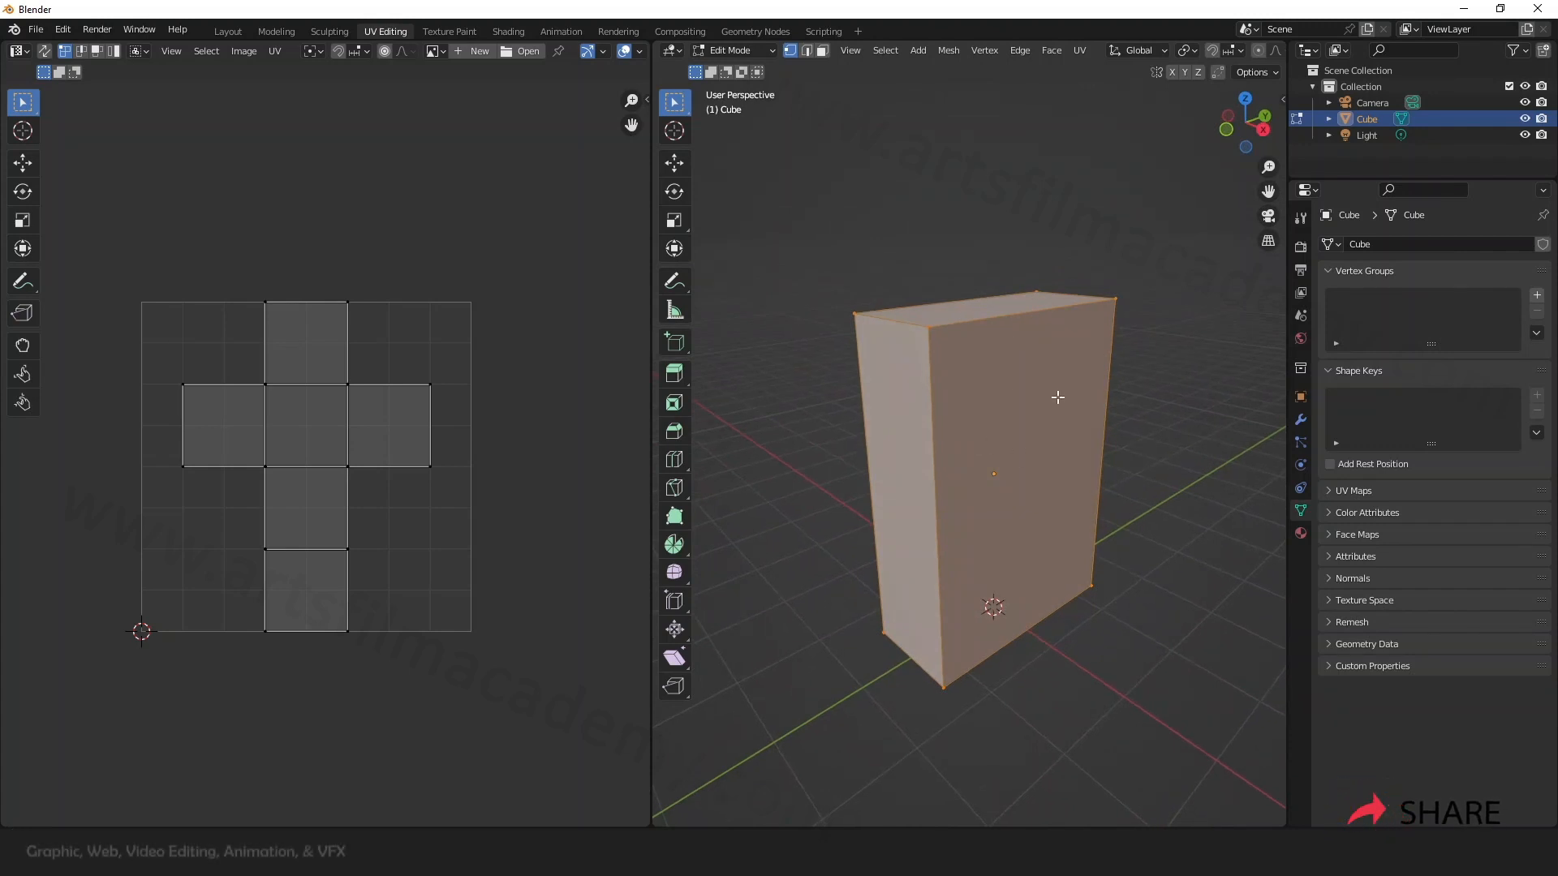
middle_click_drag(1051, 411, 1013, 406)
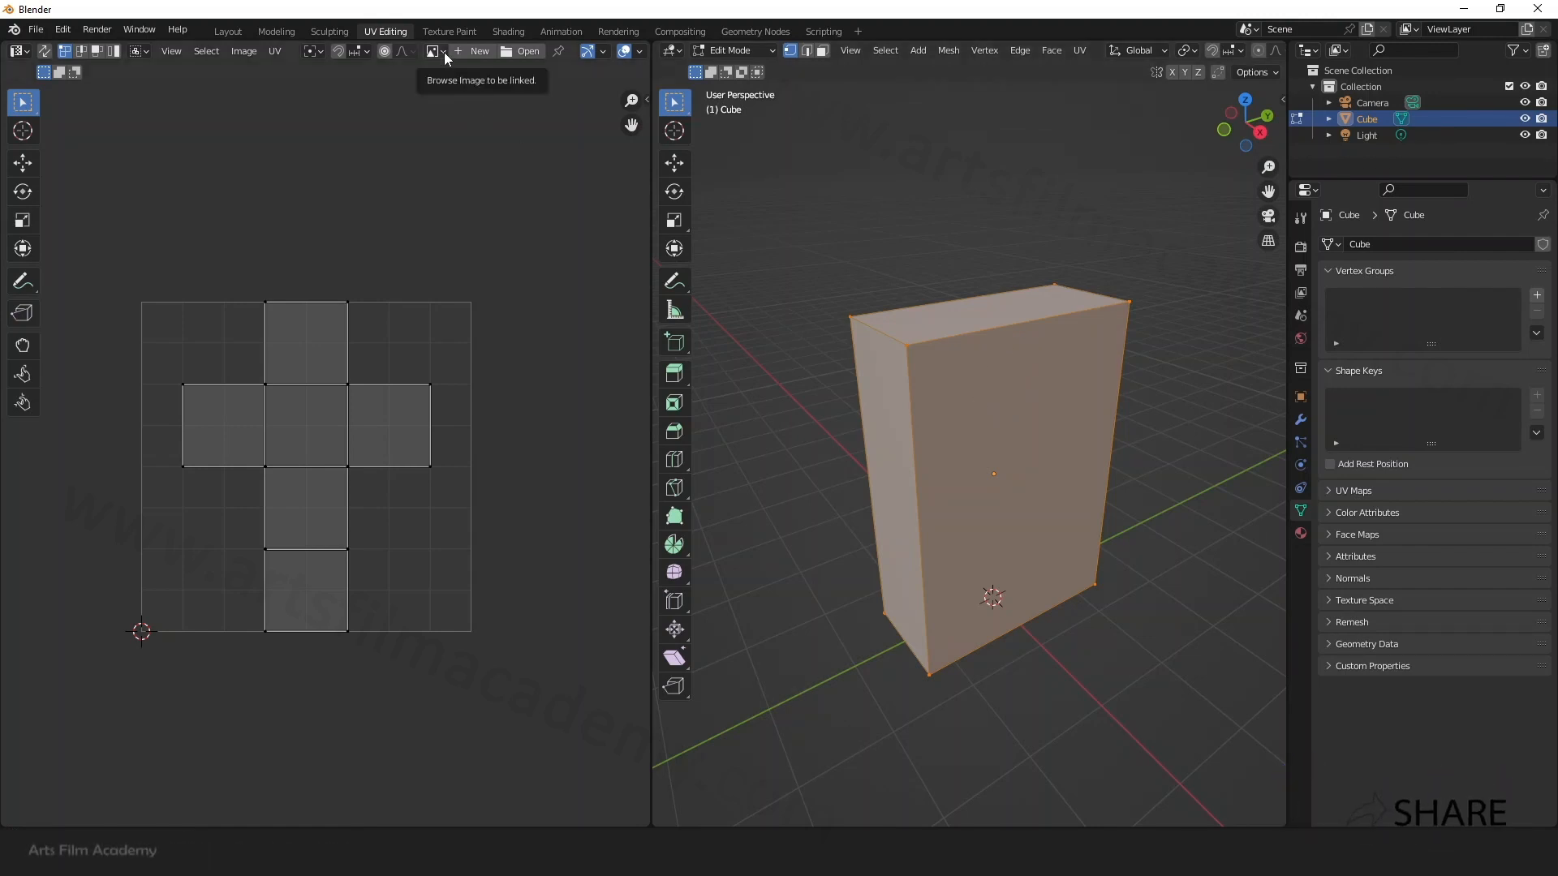
Step: Create a new 1024 × 1024 px image of the UV Grid type and fit it in the UV editor
left_click(475, 51)
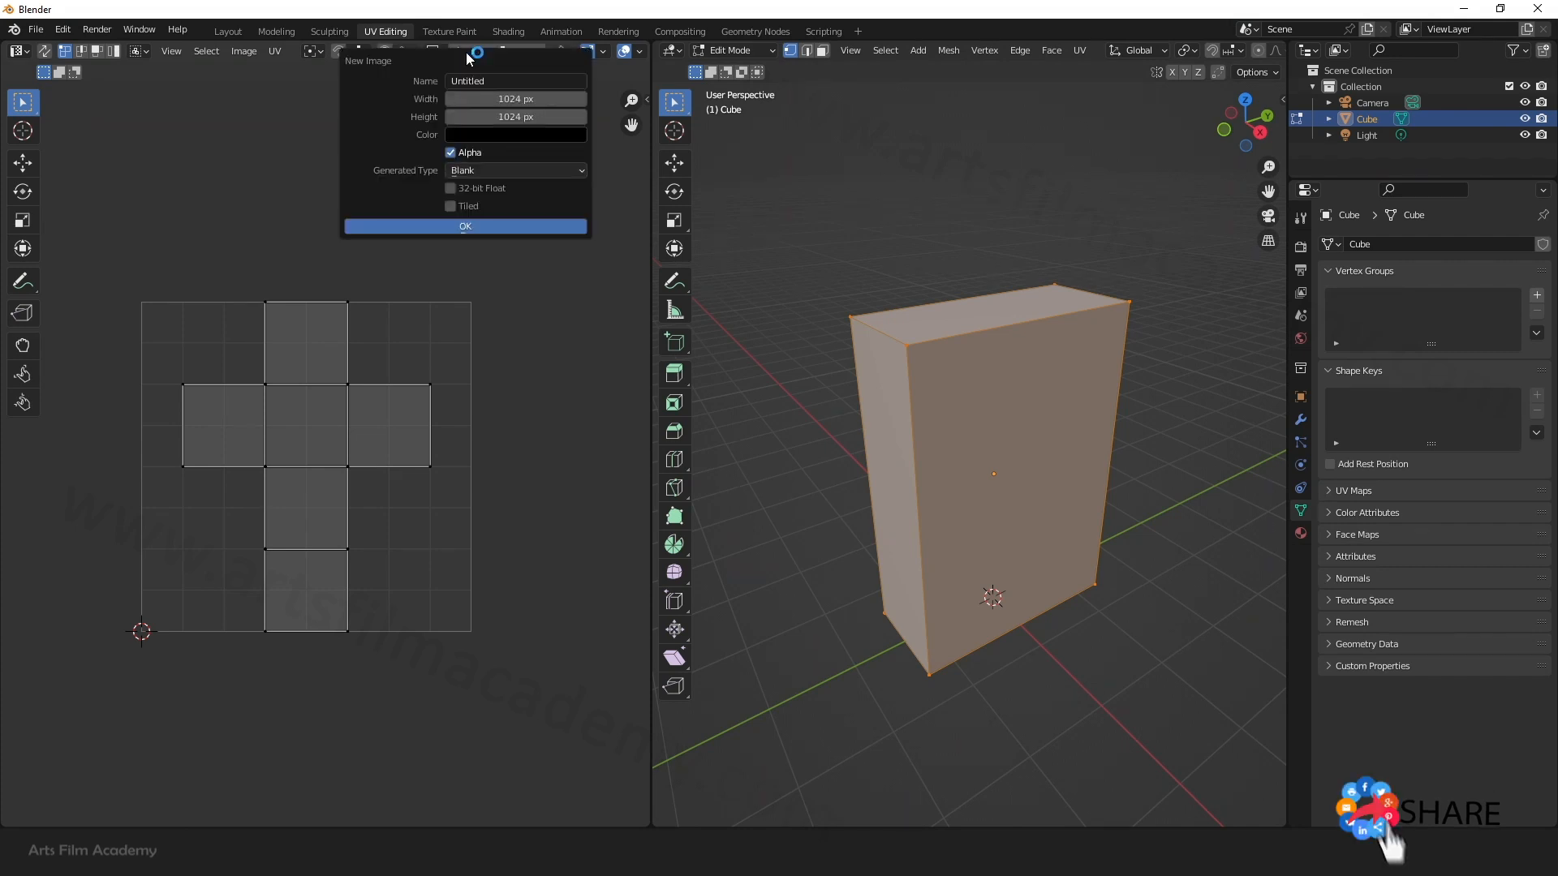
left_click(482, 171)
left_click(483, 204)
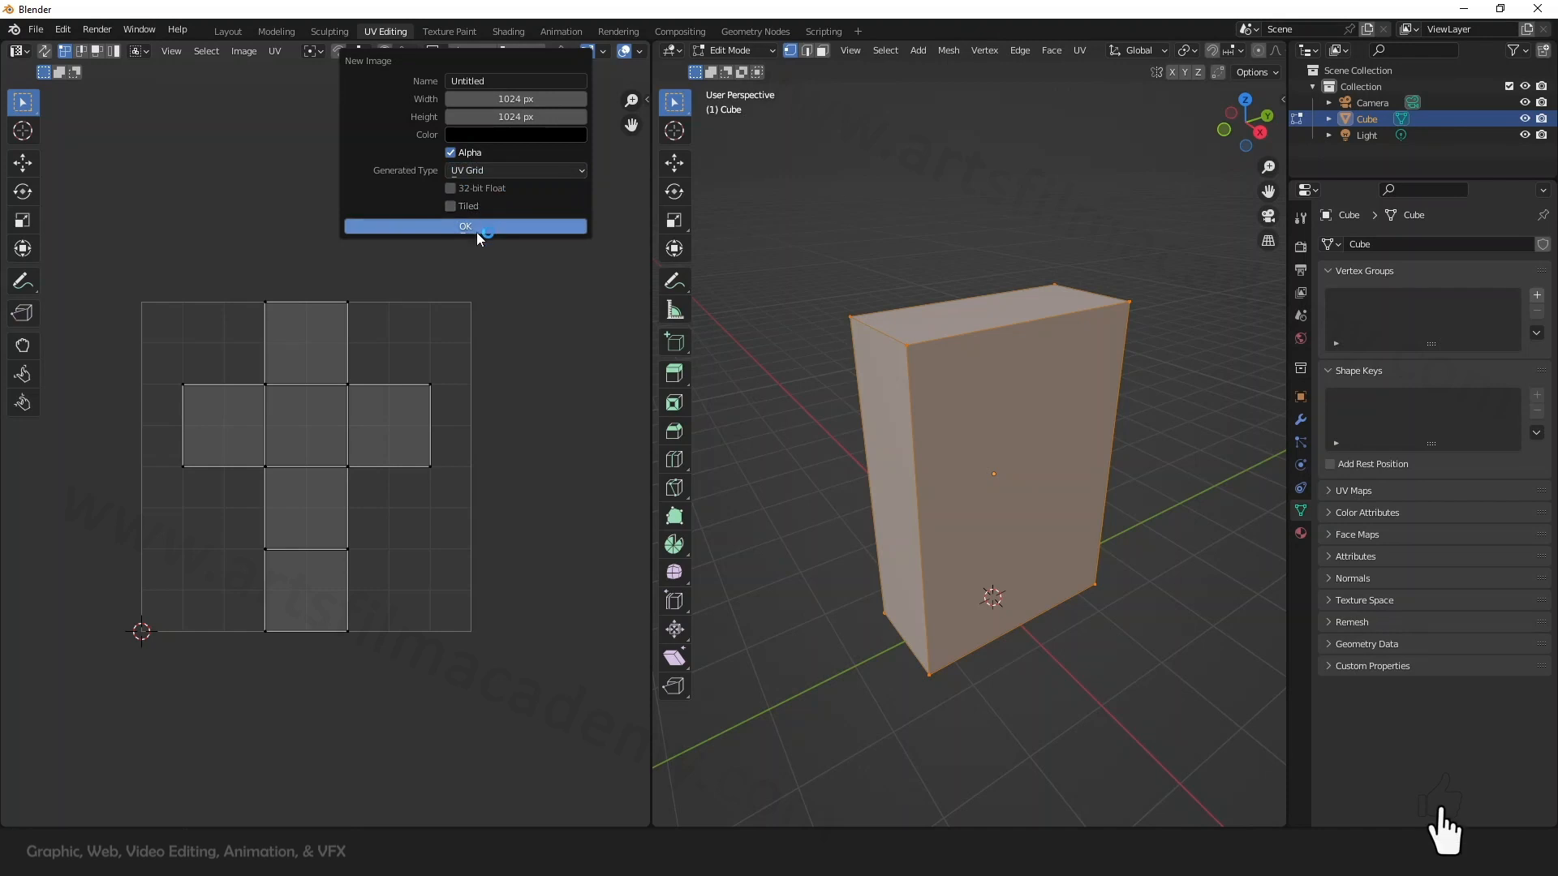
left_click(477, 227)
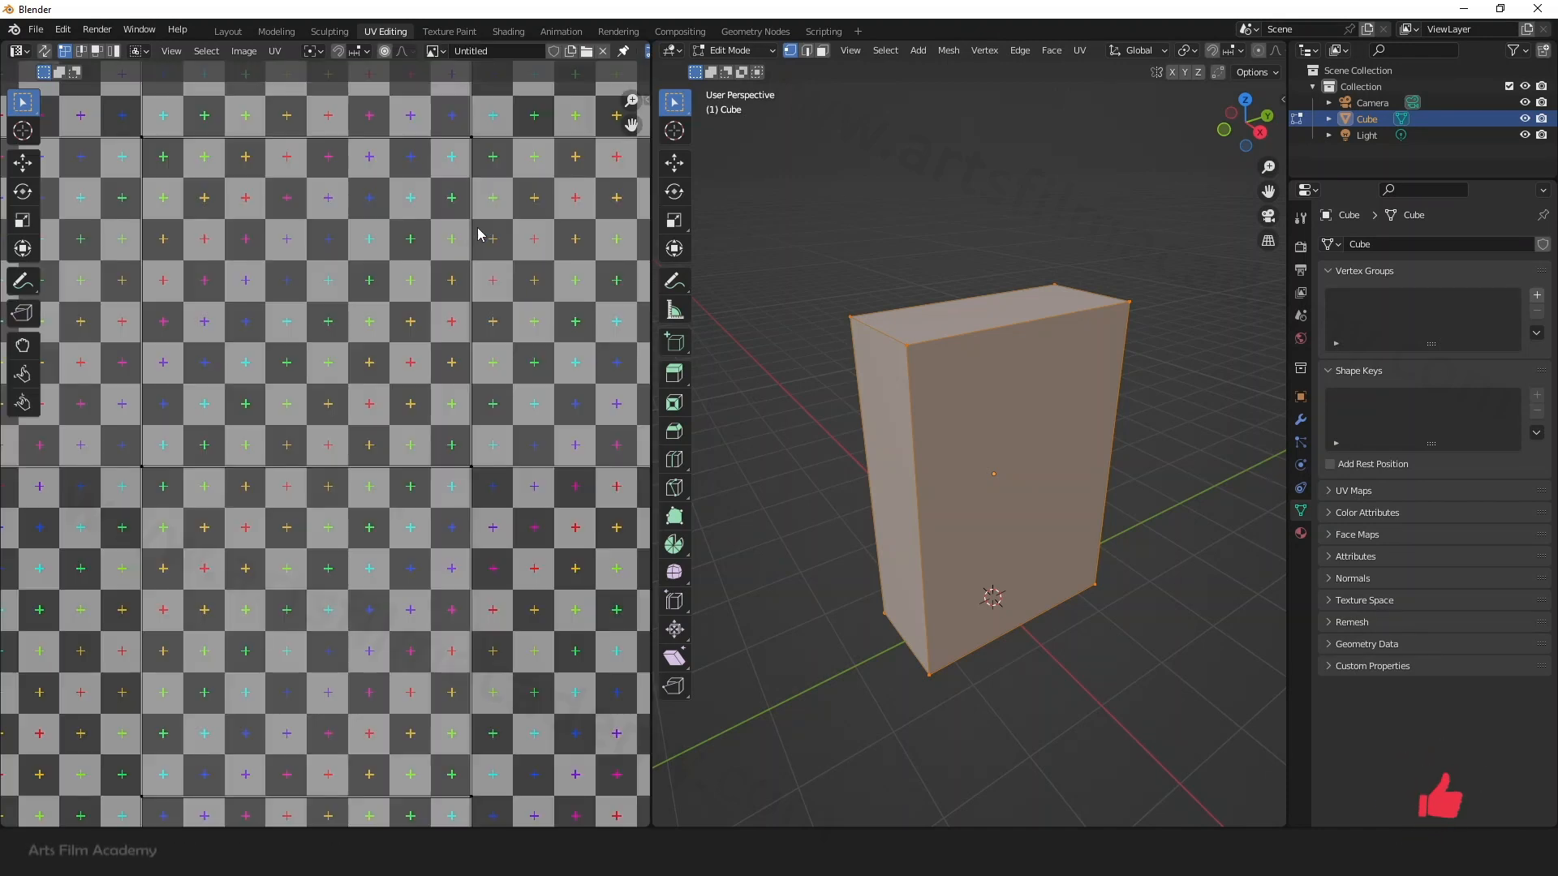
scroll(375, 332, "down", 3)
key("Home")
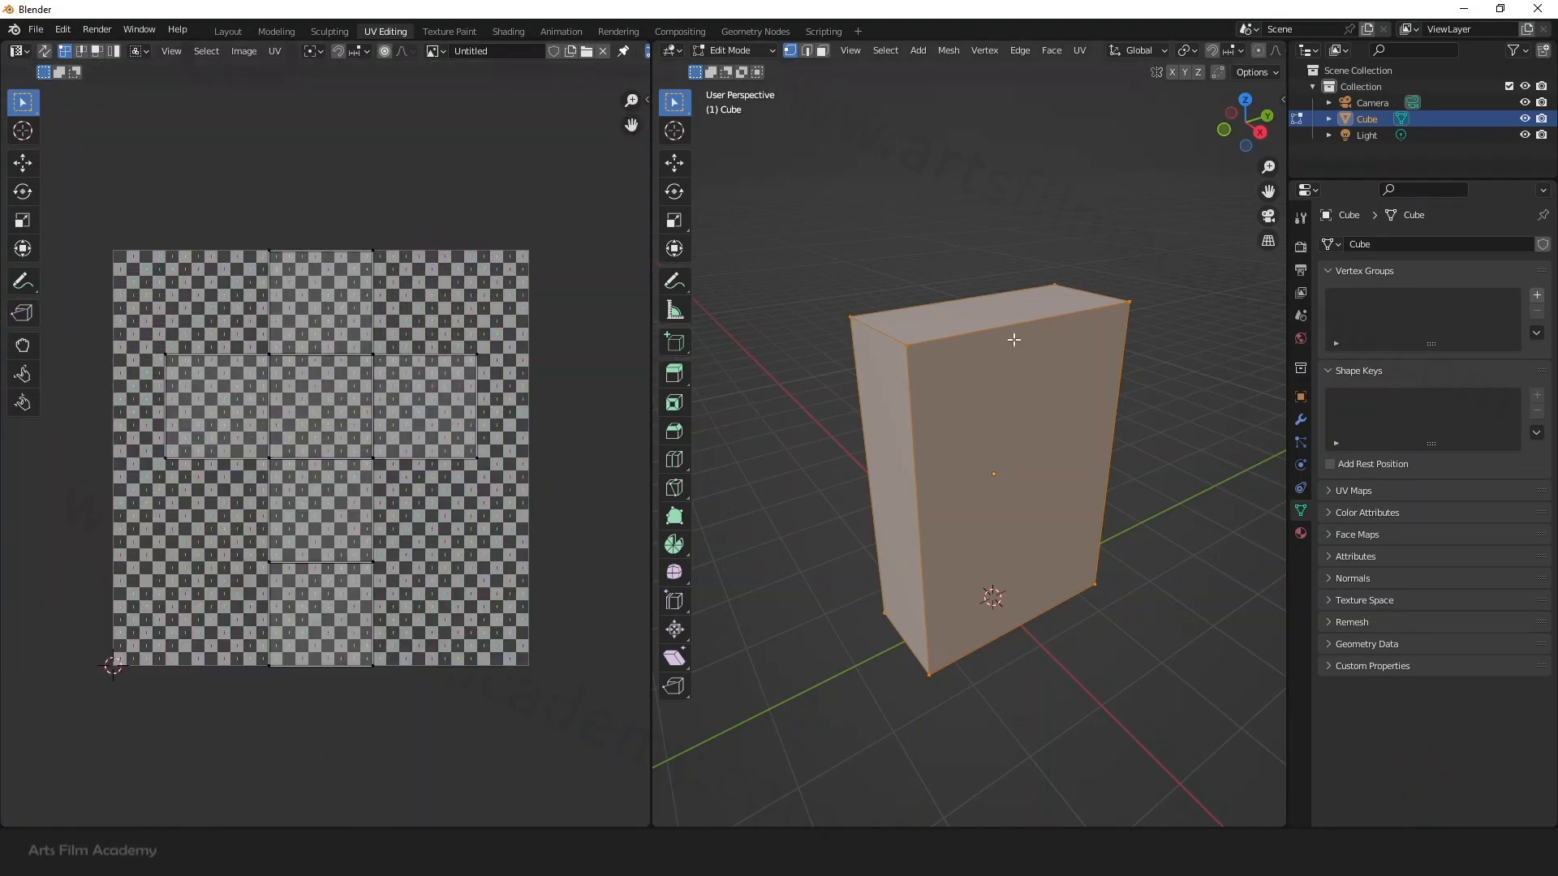
Step: Set the 3D viewport shading to Material Preview with the viewport maximized, and restore the split layout
scroll(928, 316, "down", 3)
scroll(992, 291, "up", 2)
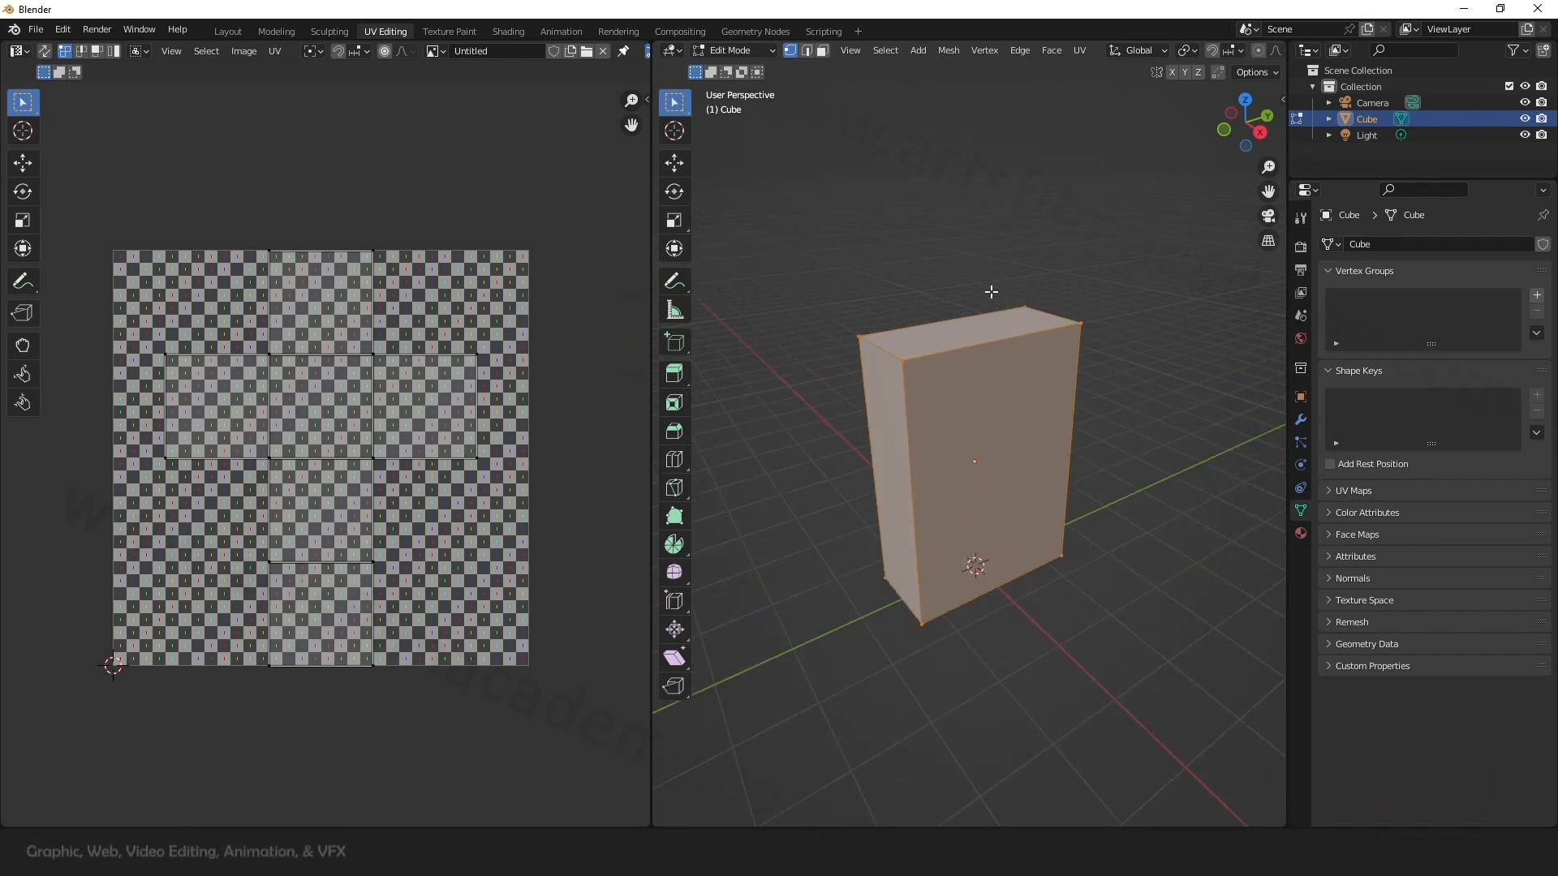
key("ctrl+space")
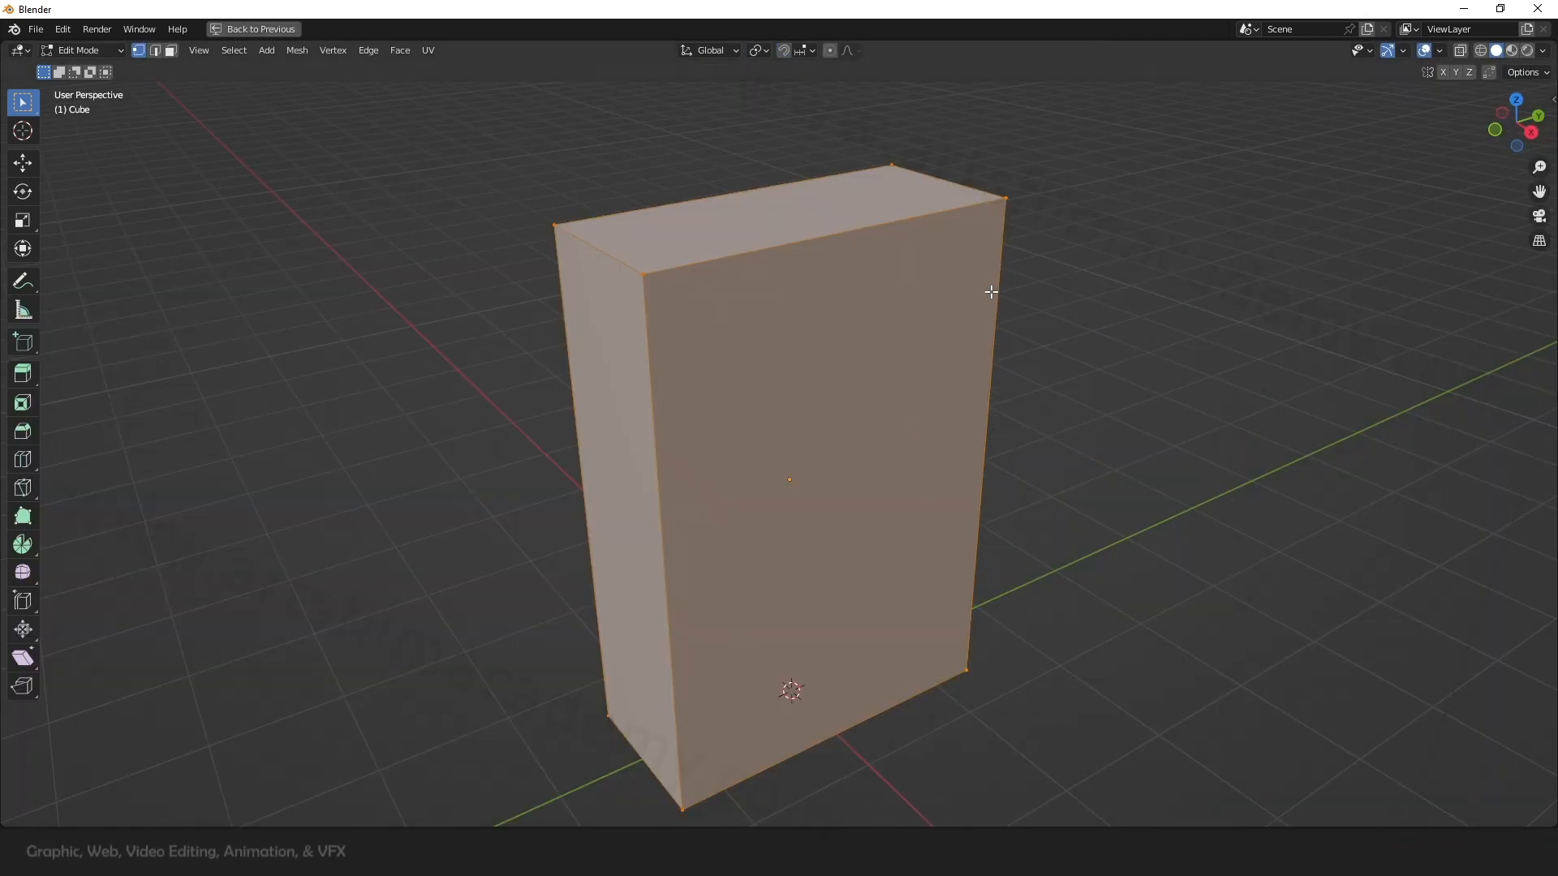
left_click(1512, 50)
key("ctrl+space")
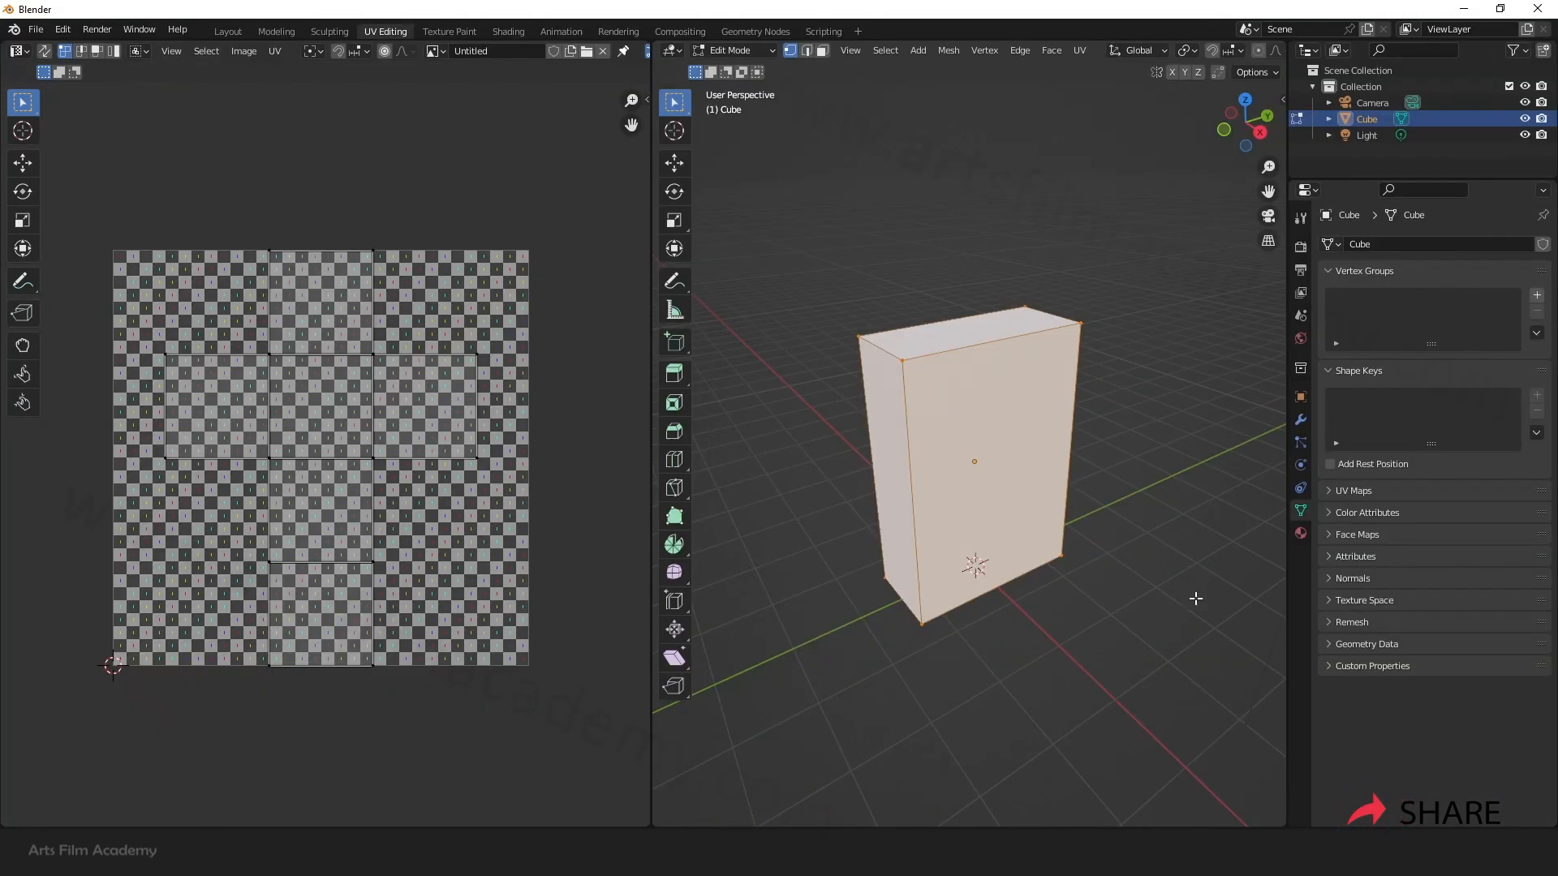
Step: Connect an Image Texture to the box material's Base Color and assign the Untitled UV grid image
left_click(1301, 533)
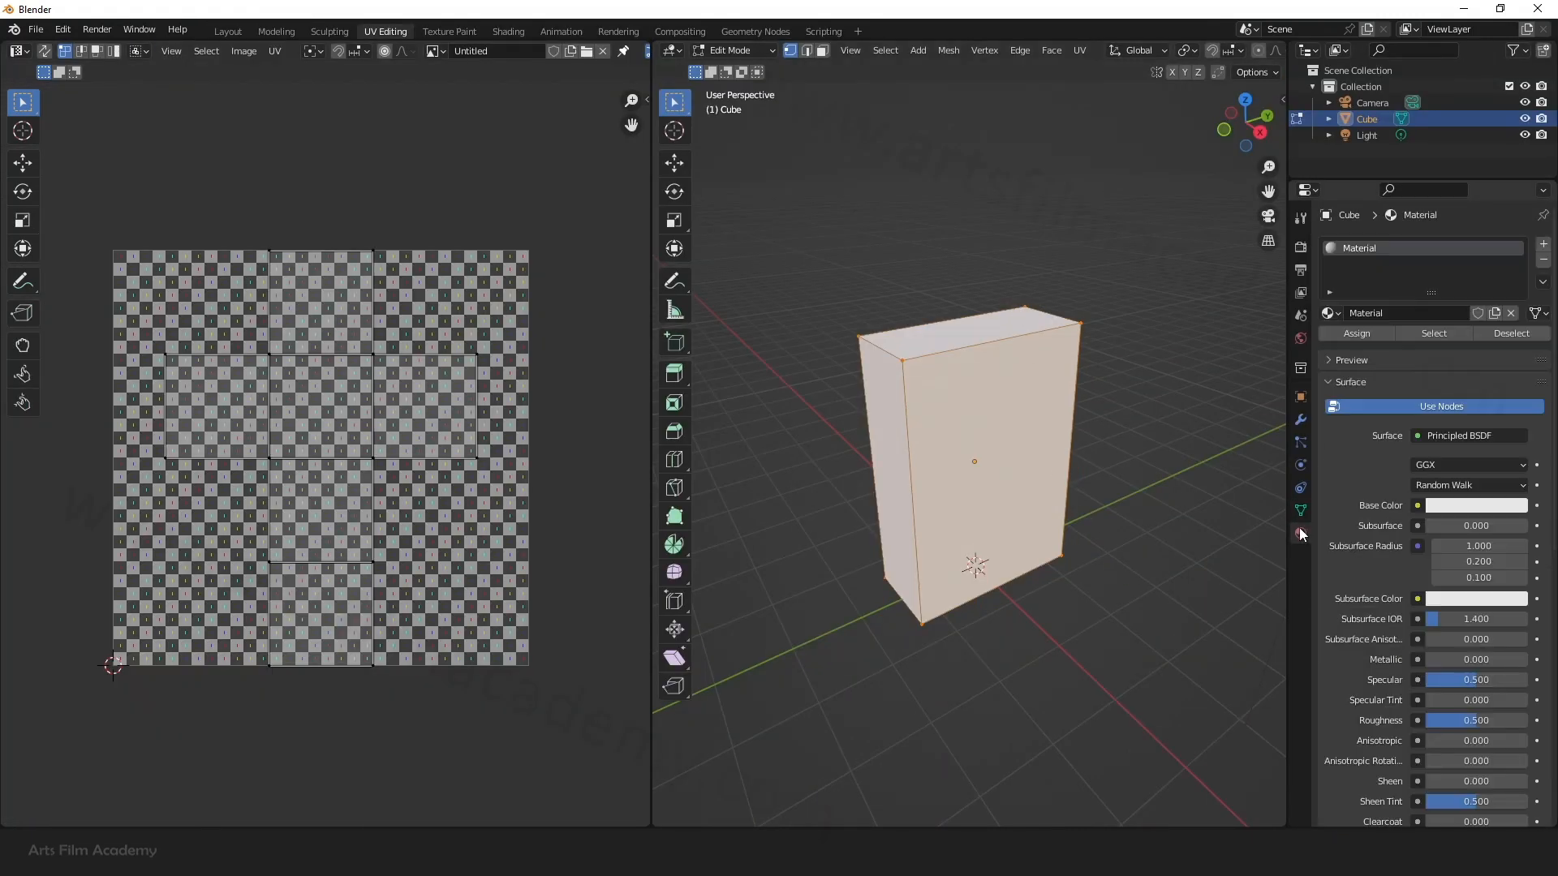
left_click(1418, 505)
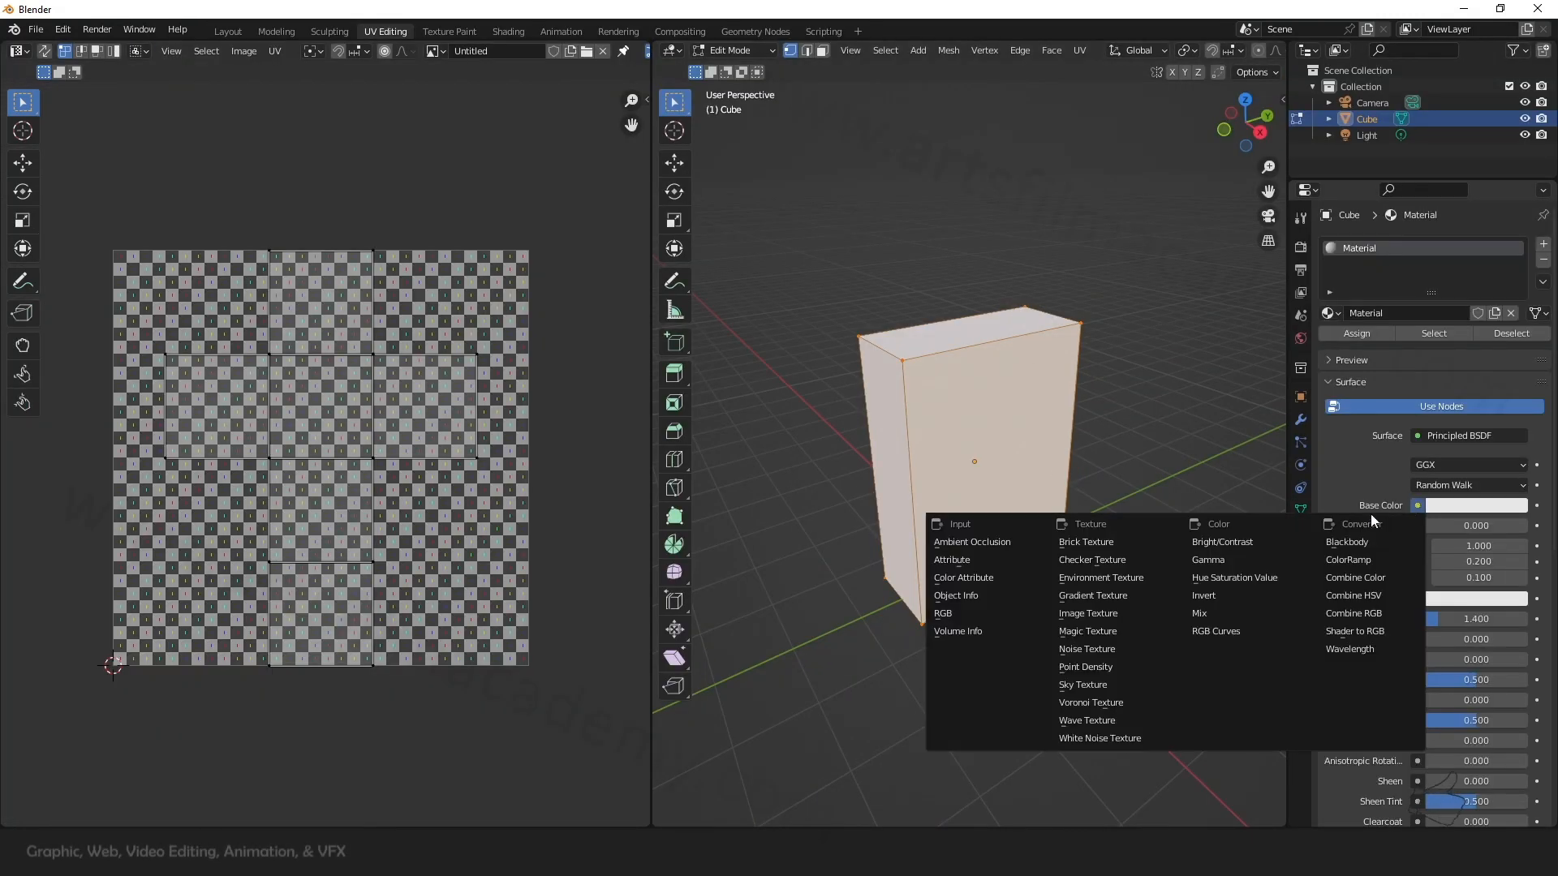
left_click(1113, 615)
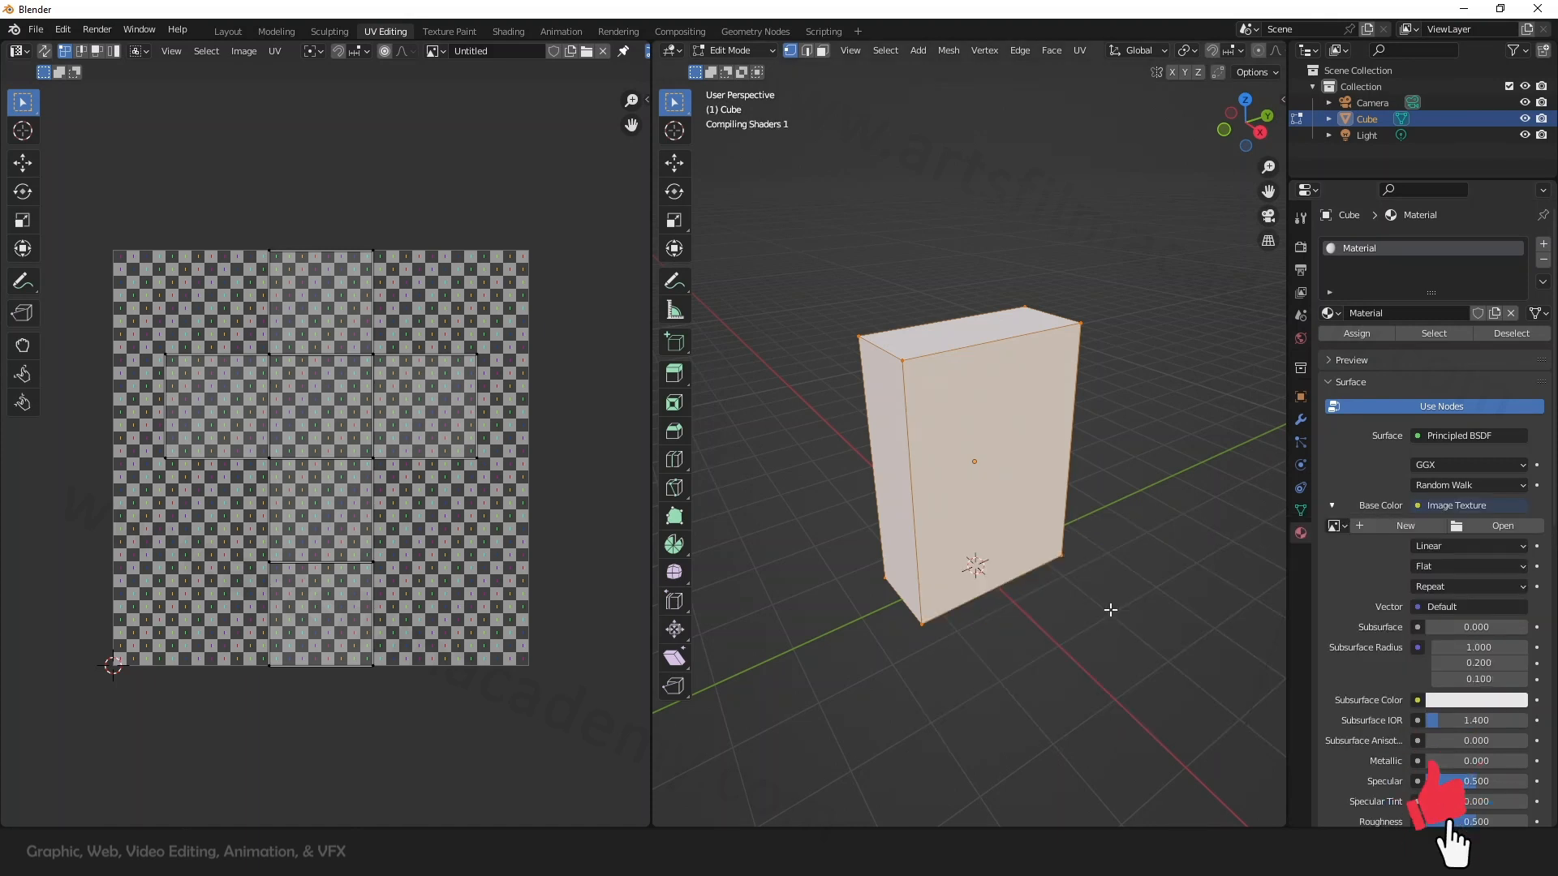
left_click(1335, 527)
left_click(1296, 568)
Step: Examine the UV grid squares on the box's wide front and narrow side faces for stretching
mouse_move(1013, 448)
middle_mouse_down()
mouse_move(971, 460)
mouse_move(987, 451)
middle_mouse_up()
scroll(977, 456, "up", 4)
scroll(316, 421, "up", 2)
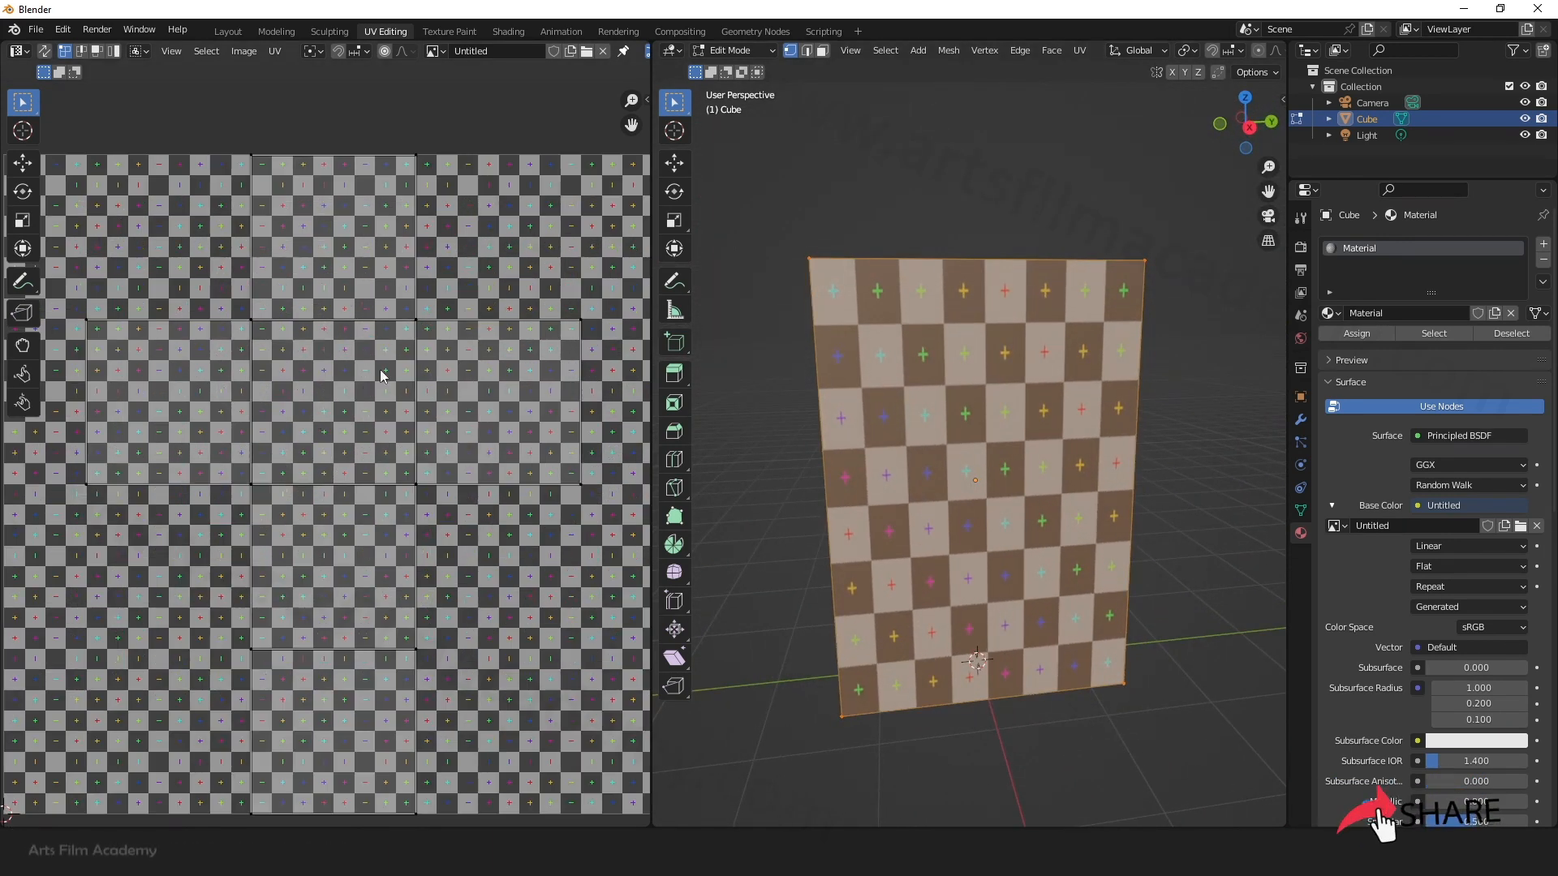
middle_click_drag(975, 426, 934, 329)
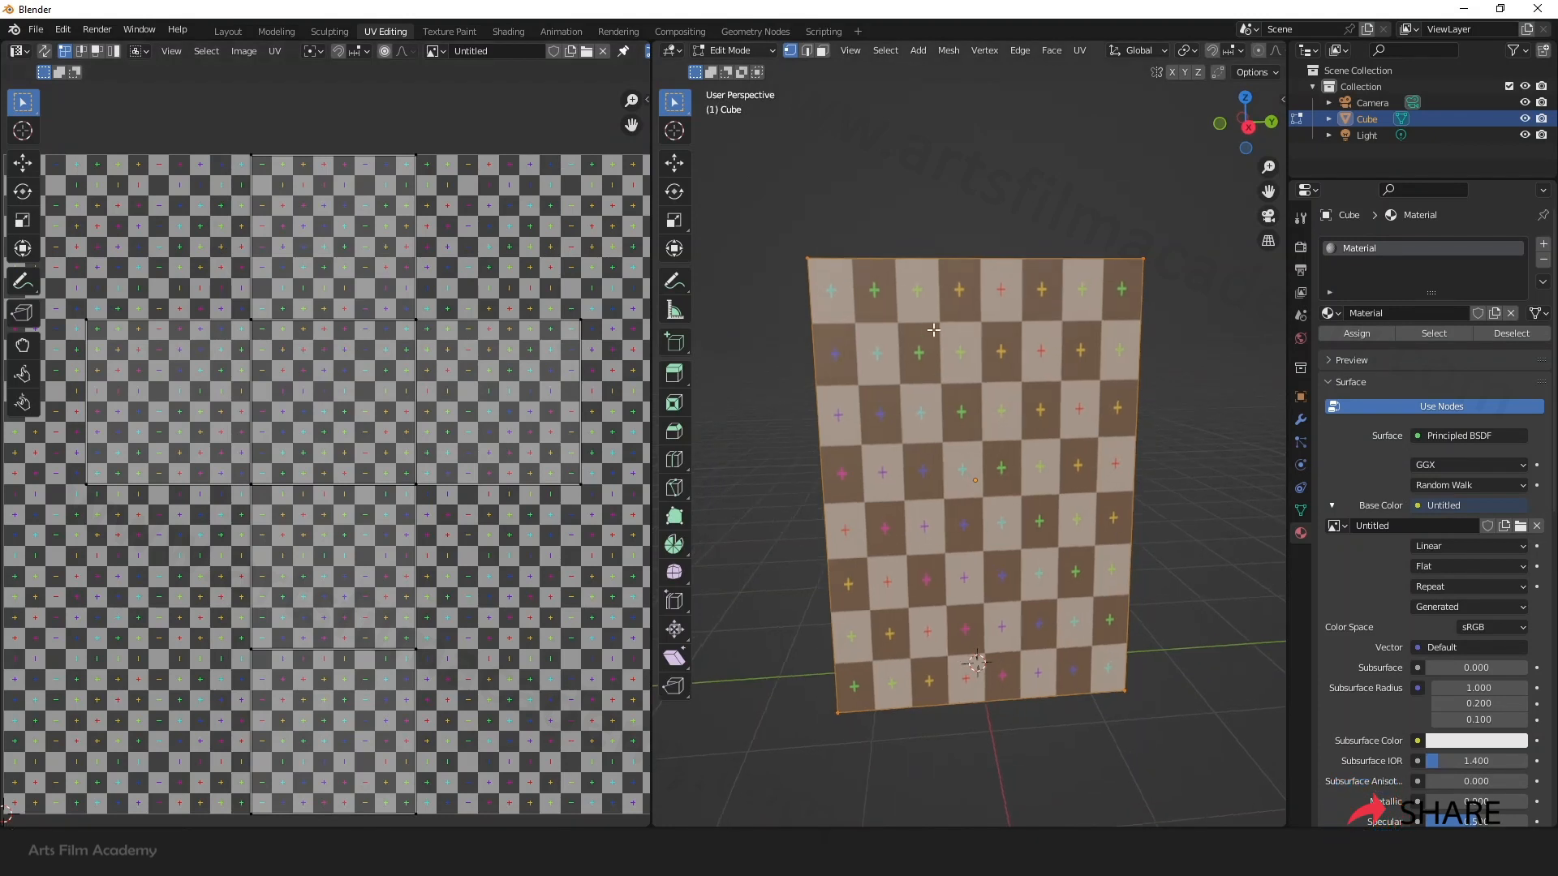
middle_click_drag(900, 447, 1061, 452)
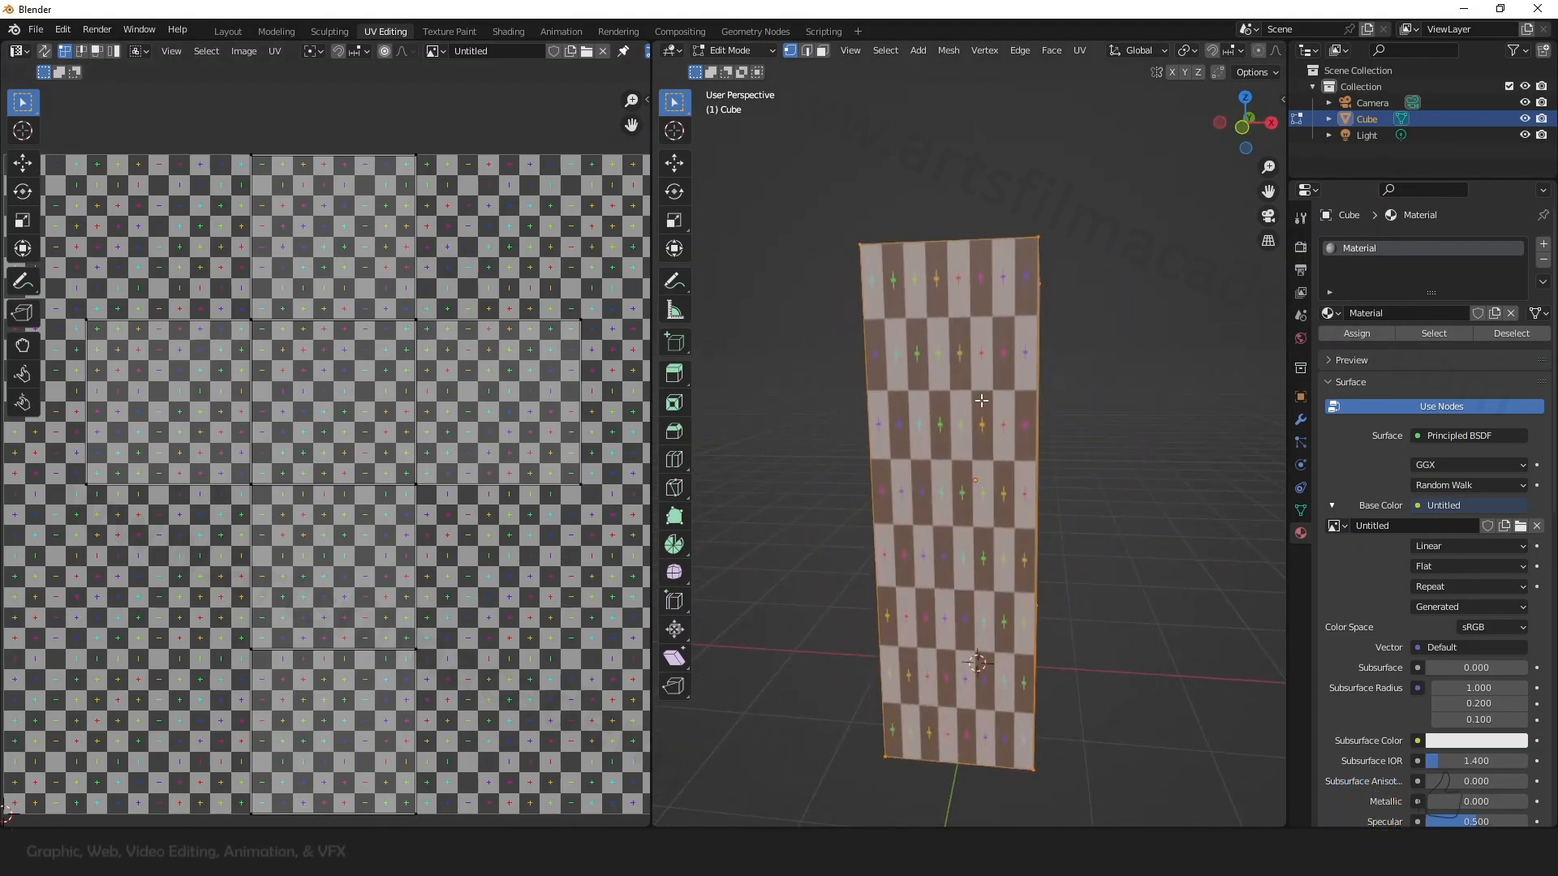
middle_click_drag(961, 425, 997, 379)
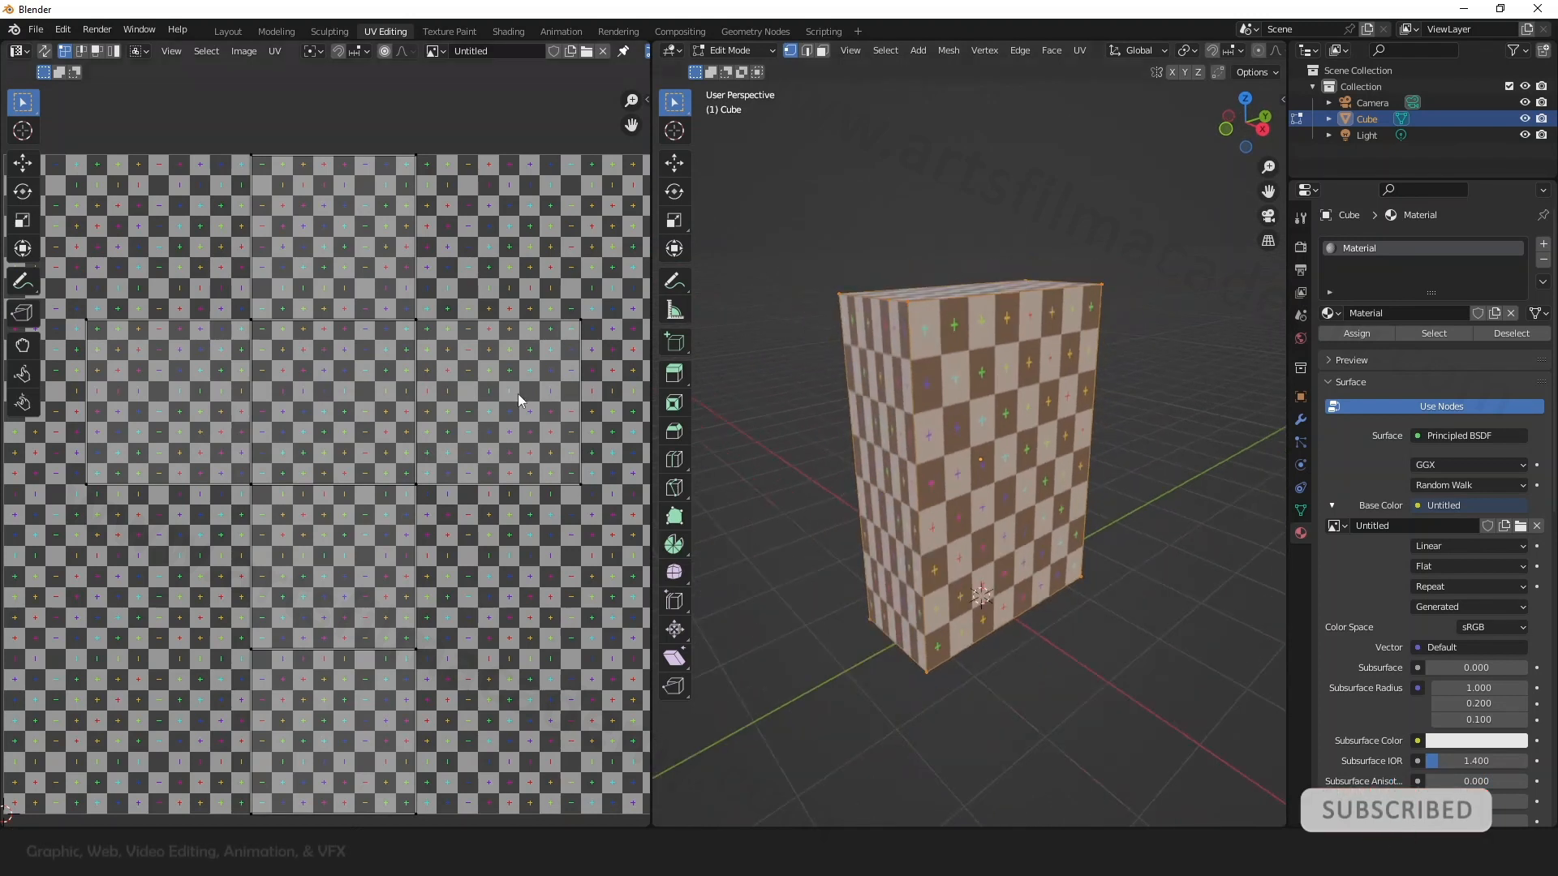
Step: Compare the box's face proportions with the square faces of its UV layout
scroll(419, 393, "down", 3)
scroll(1076, 394, "up", 3)
scroll(1050, 394, "down", 3)
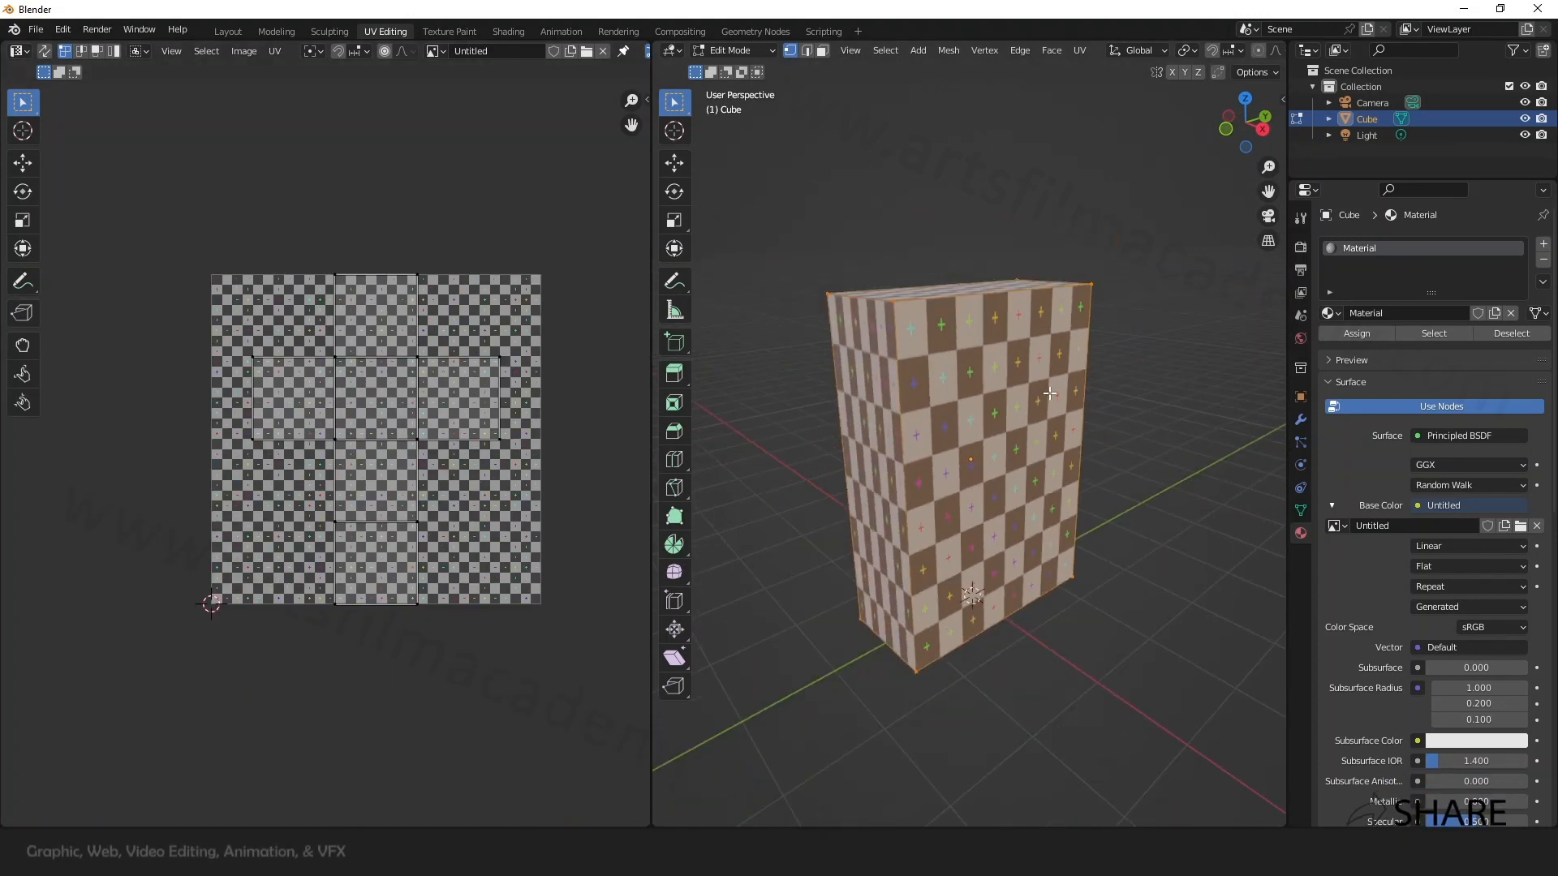
scroll(901, 396, "up", 3)
scroll(901, 396, "down", 3)
middle_click_drag(901, 396, 881, 395)
scroll(393, 400, "up", 2)
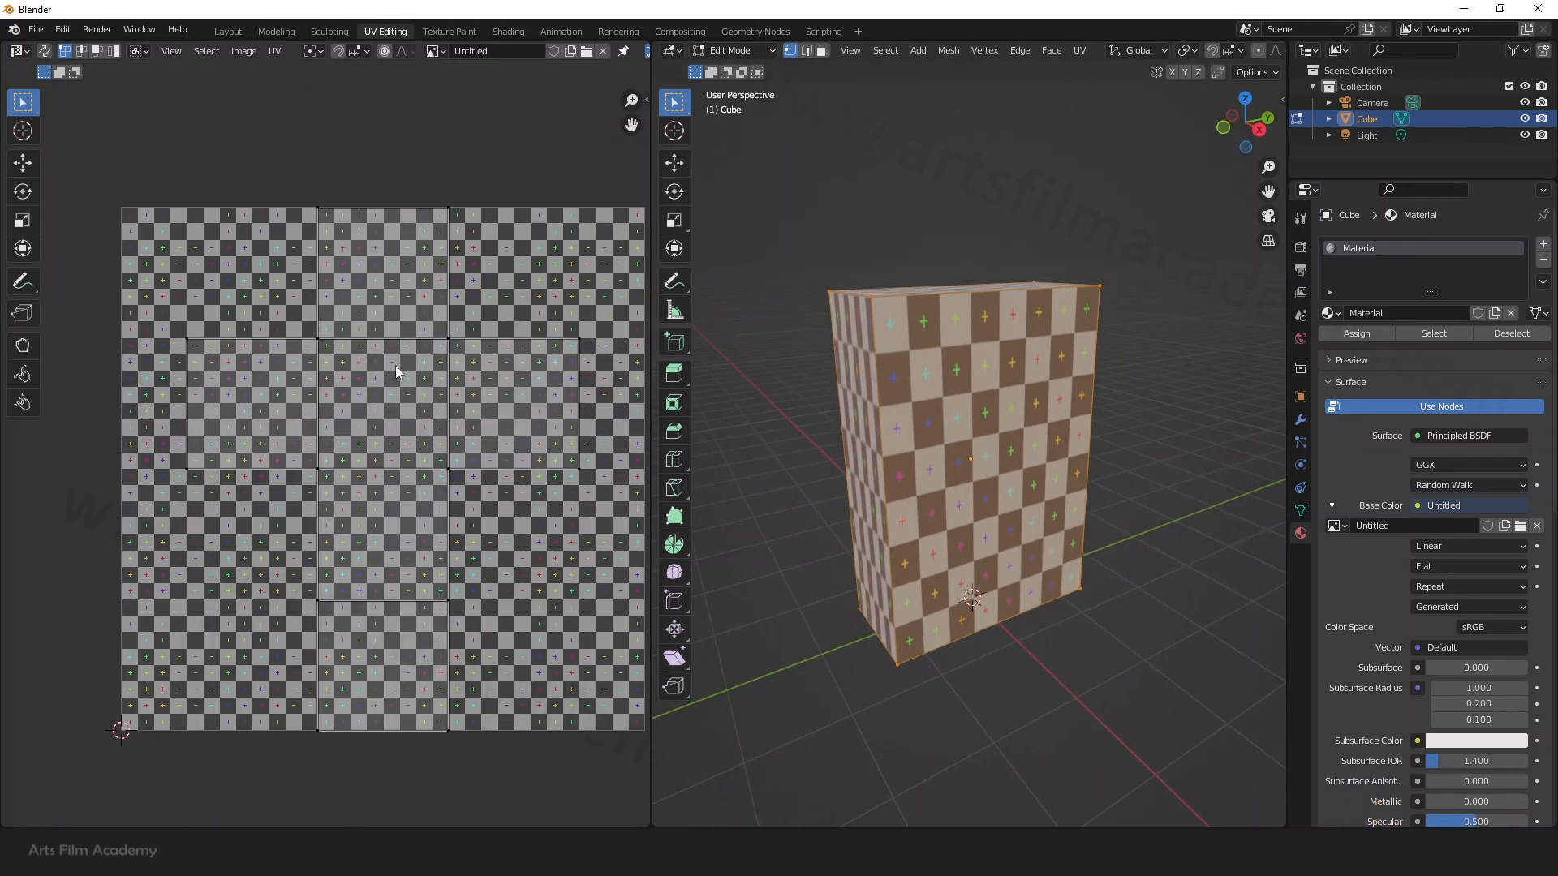
scroll(113, 275, "down", 2)
scroll(231, 306, "up", 3)
scroll(475, 332, "down", 2)
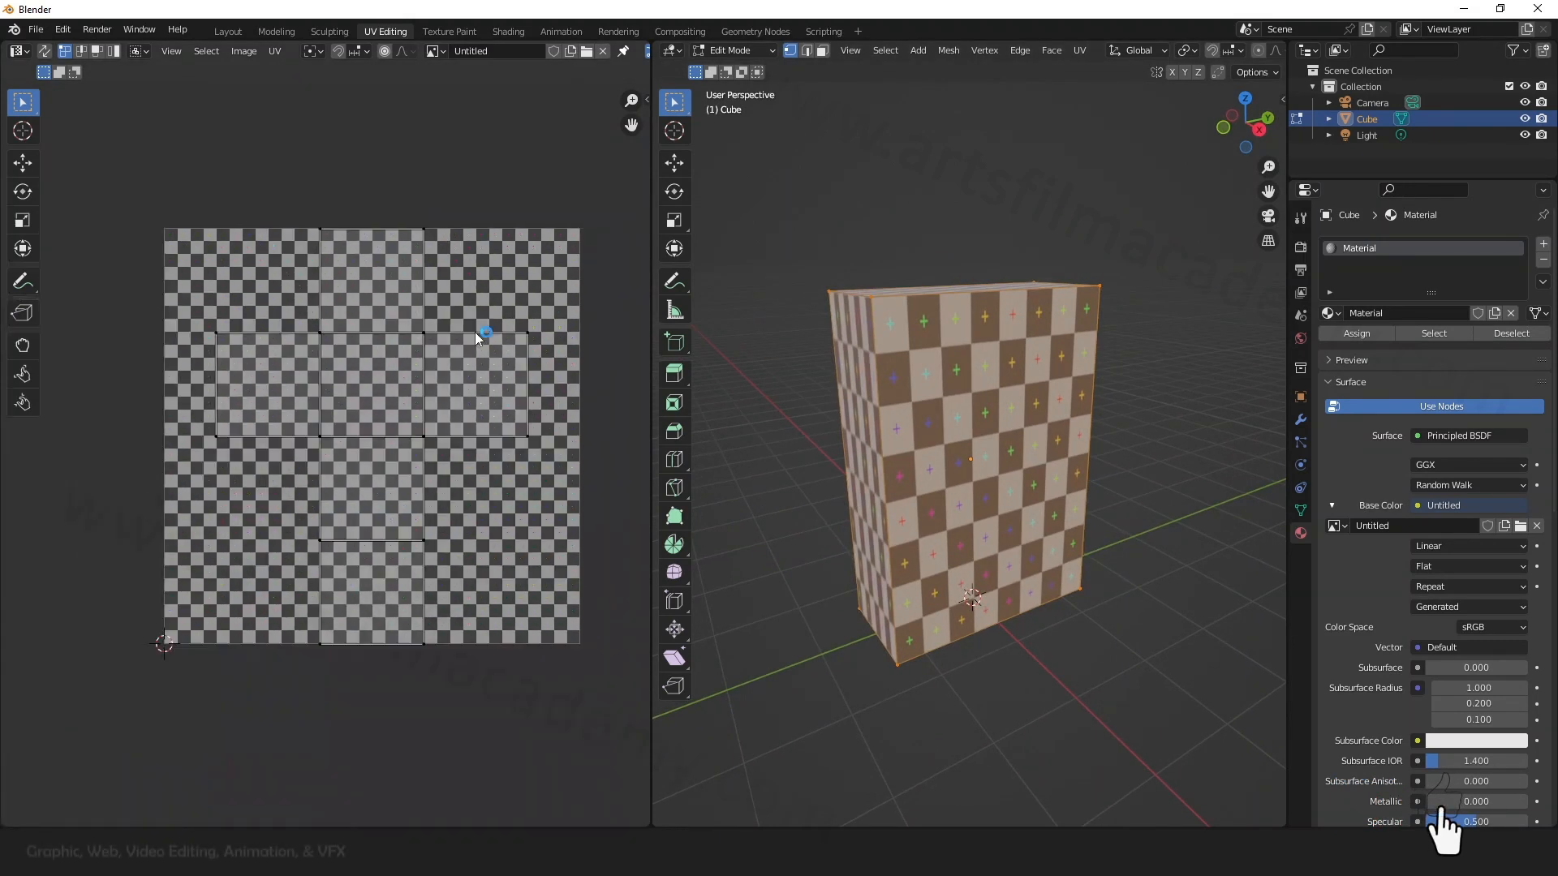
scroll(448, 294, "up", 2)
scroll(449, 299, "down", 2)
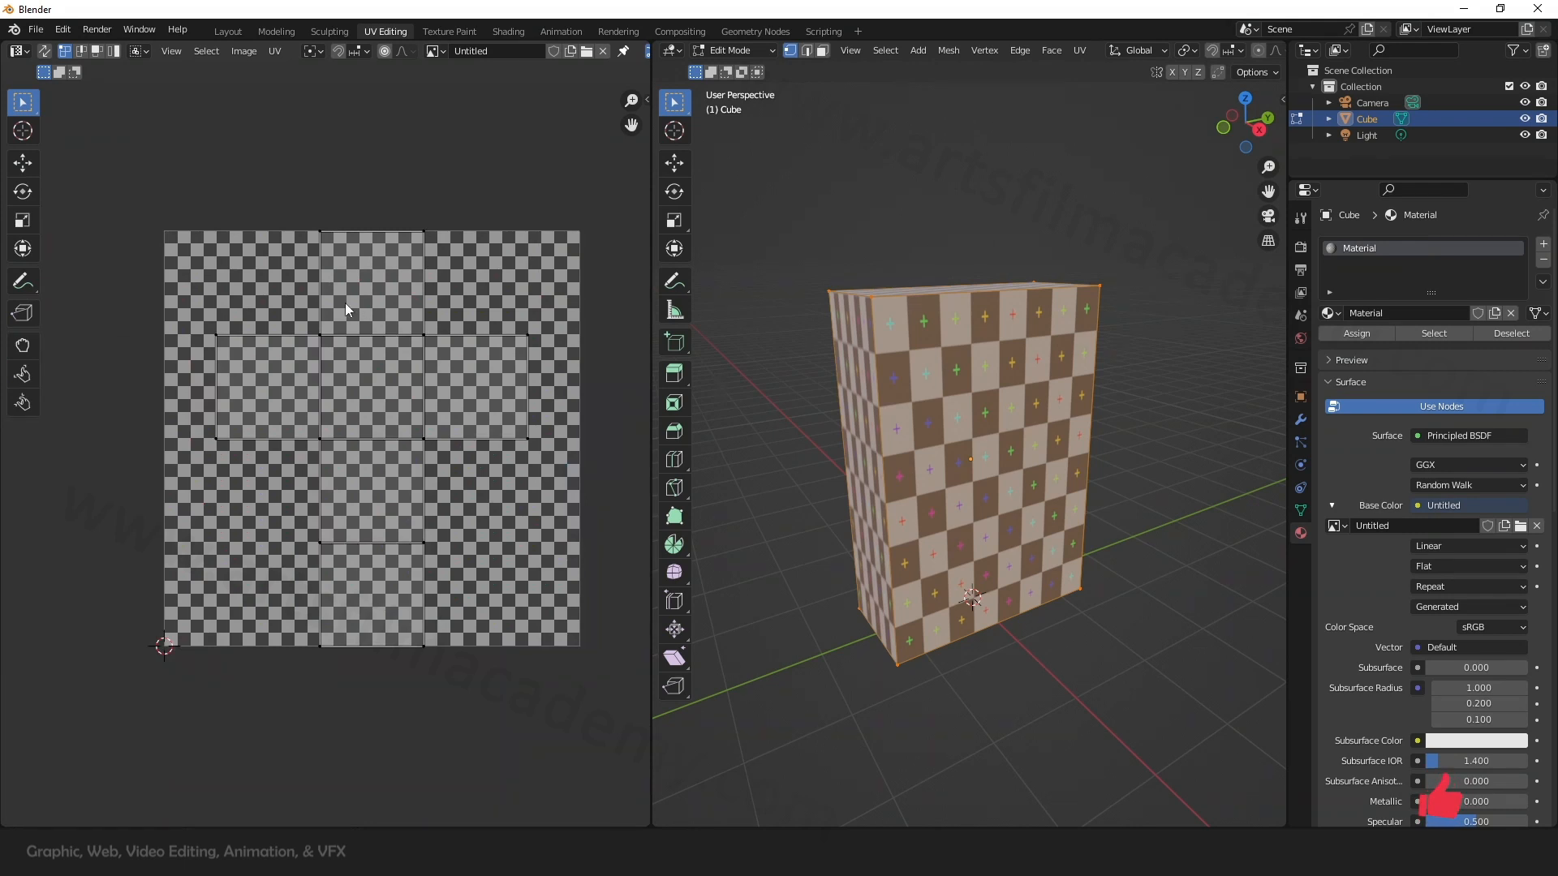
scroll(289, 311, "up", 1)
scroll(351, 390, "down", 1)
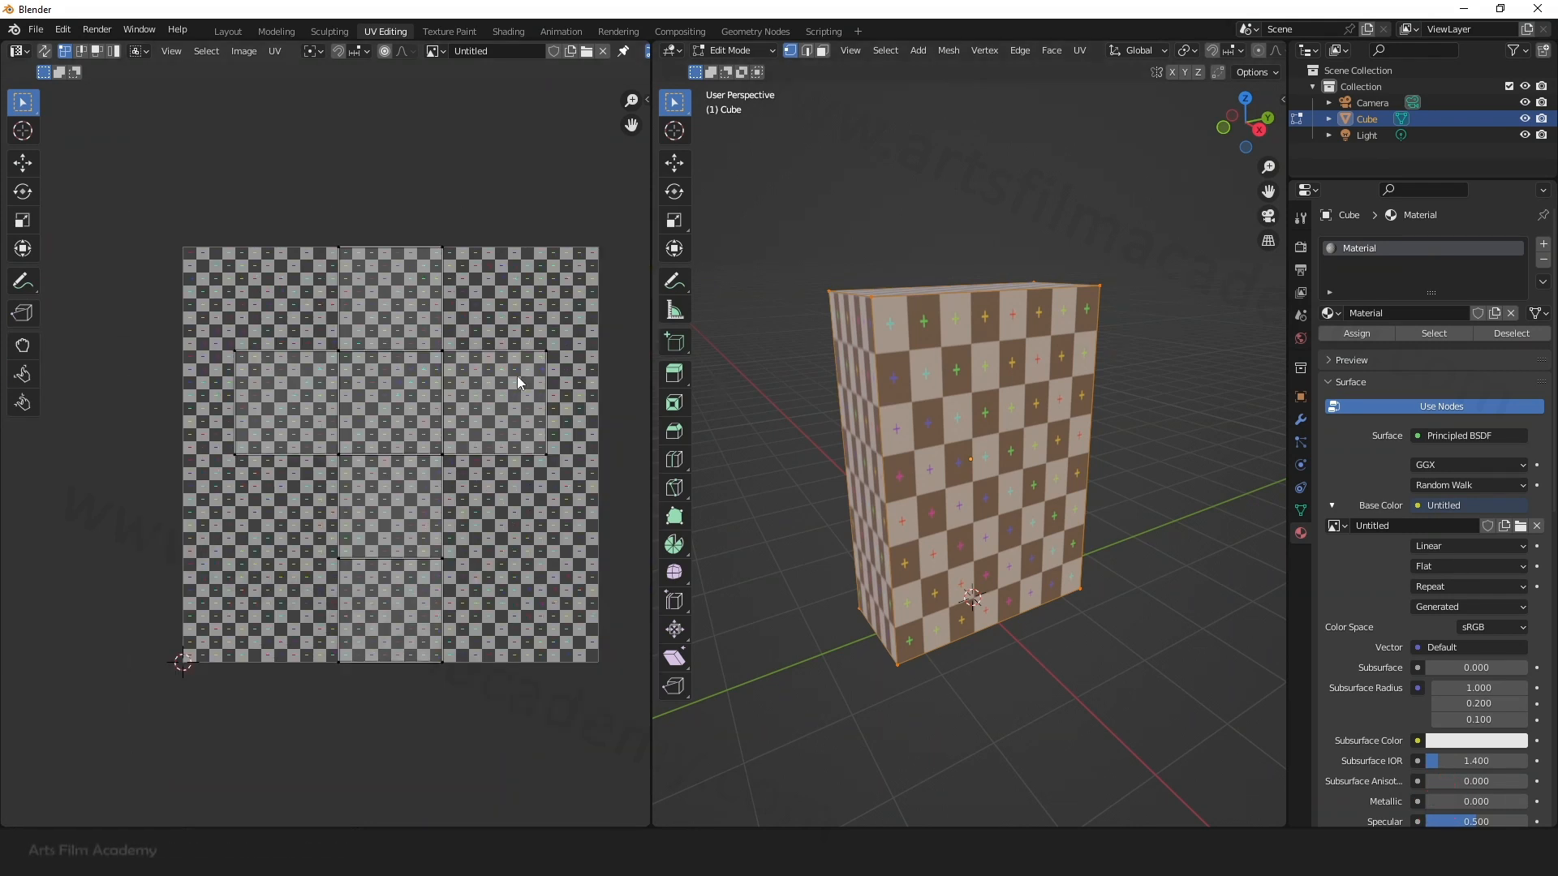
middle_click_drag(518, 377, 490, 390)
middle_click_drag(927, 392, 959, 405)
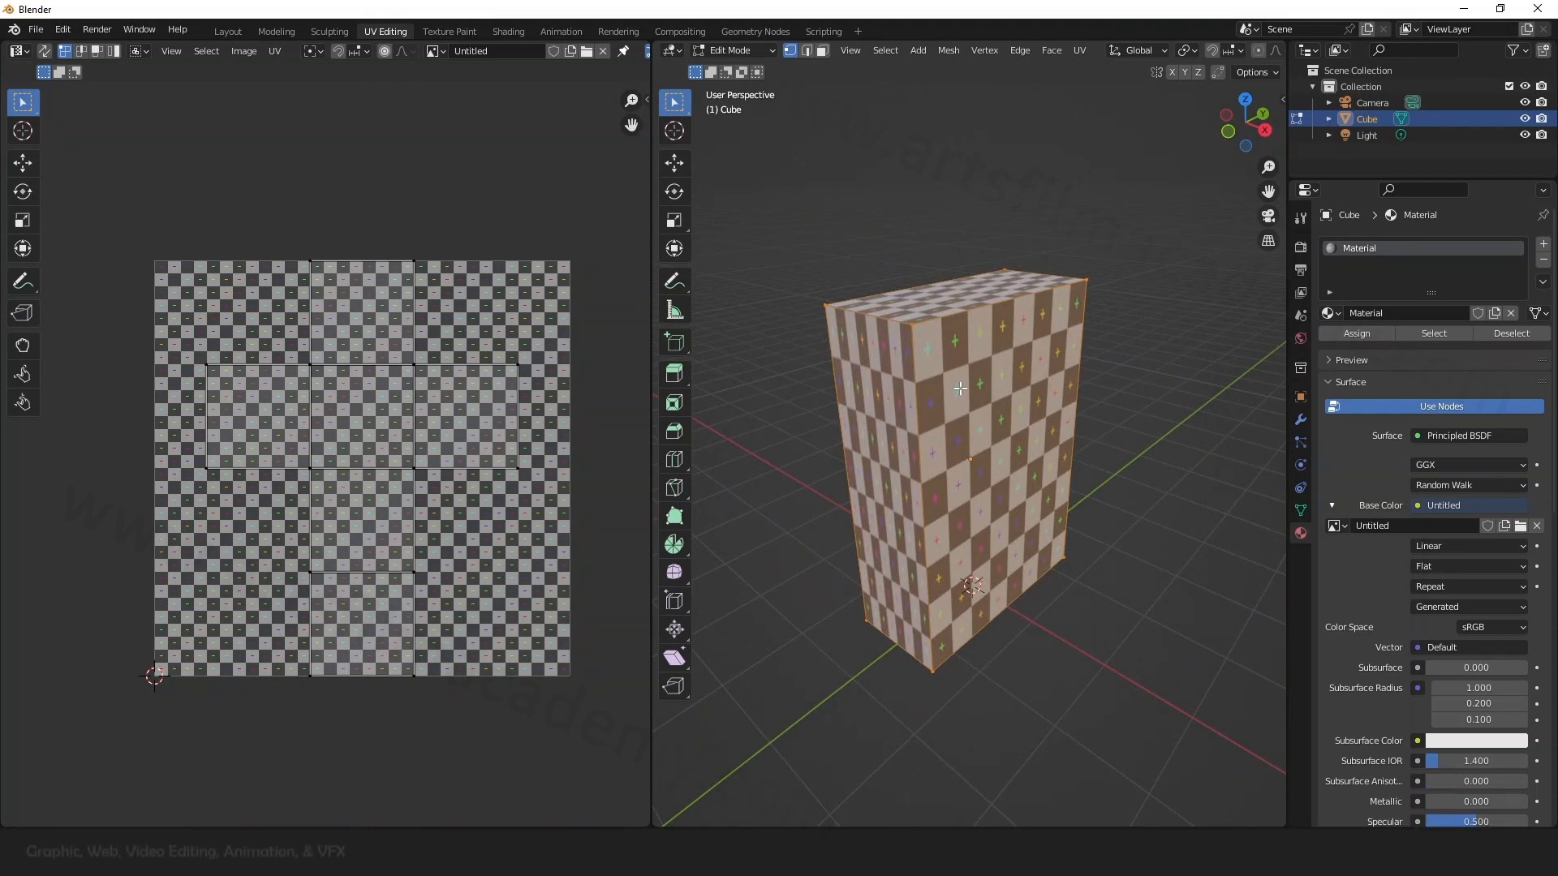
middle_click_drag(930, 397, 923, 411)
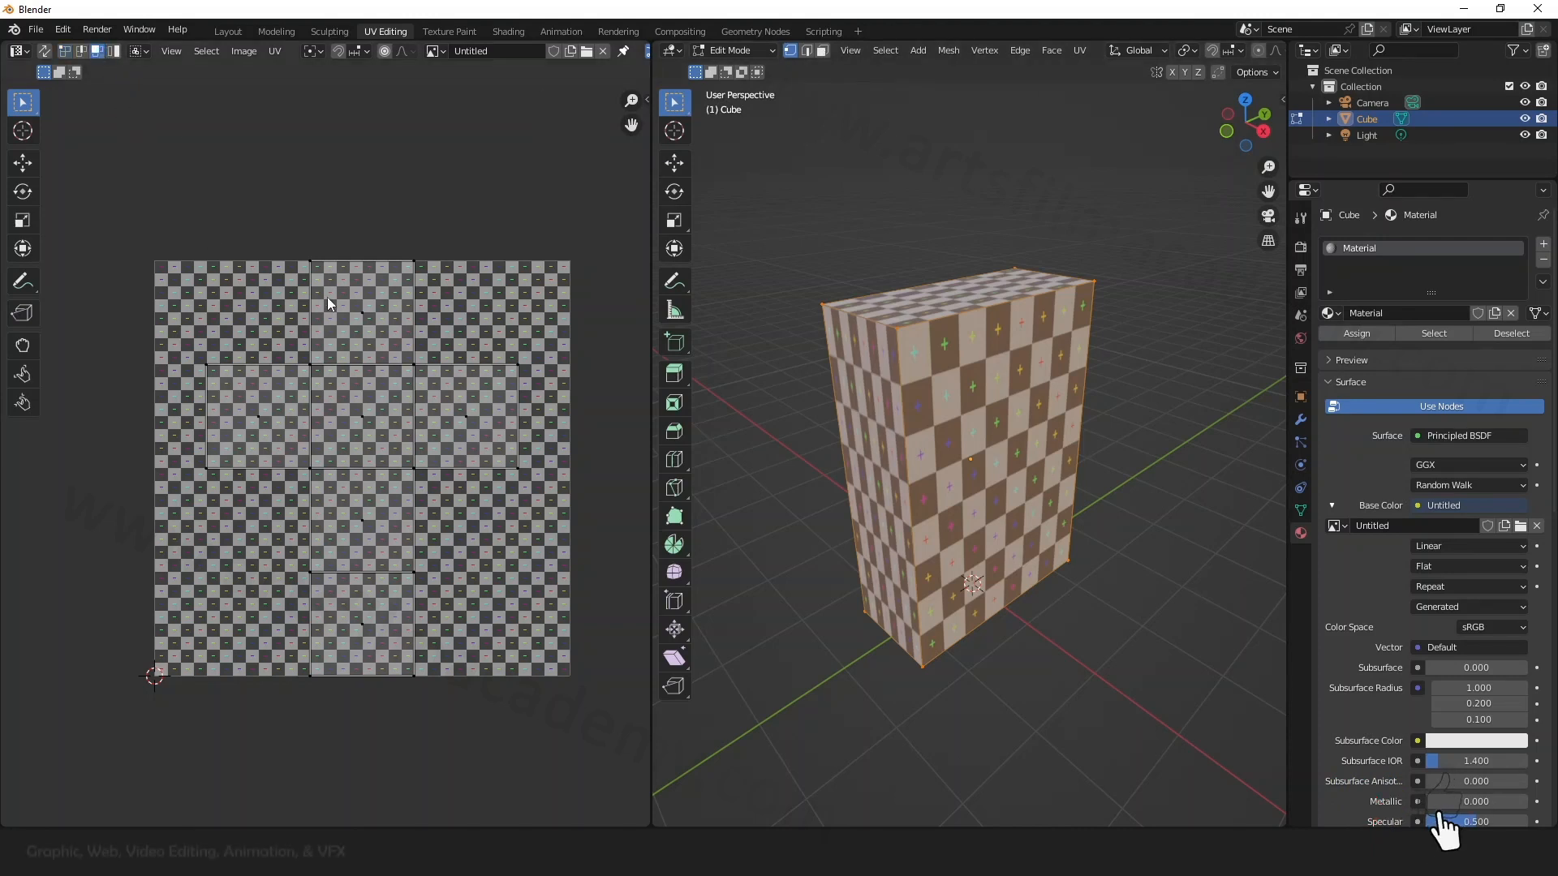
Step: Enable UV sync selection, deselect everything, and select only the box's top face in the UV layout
left_click(363, 313)
left_click(44, 50)
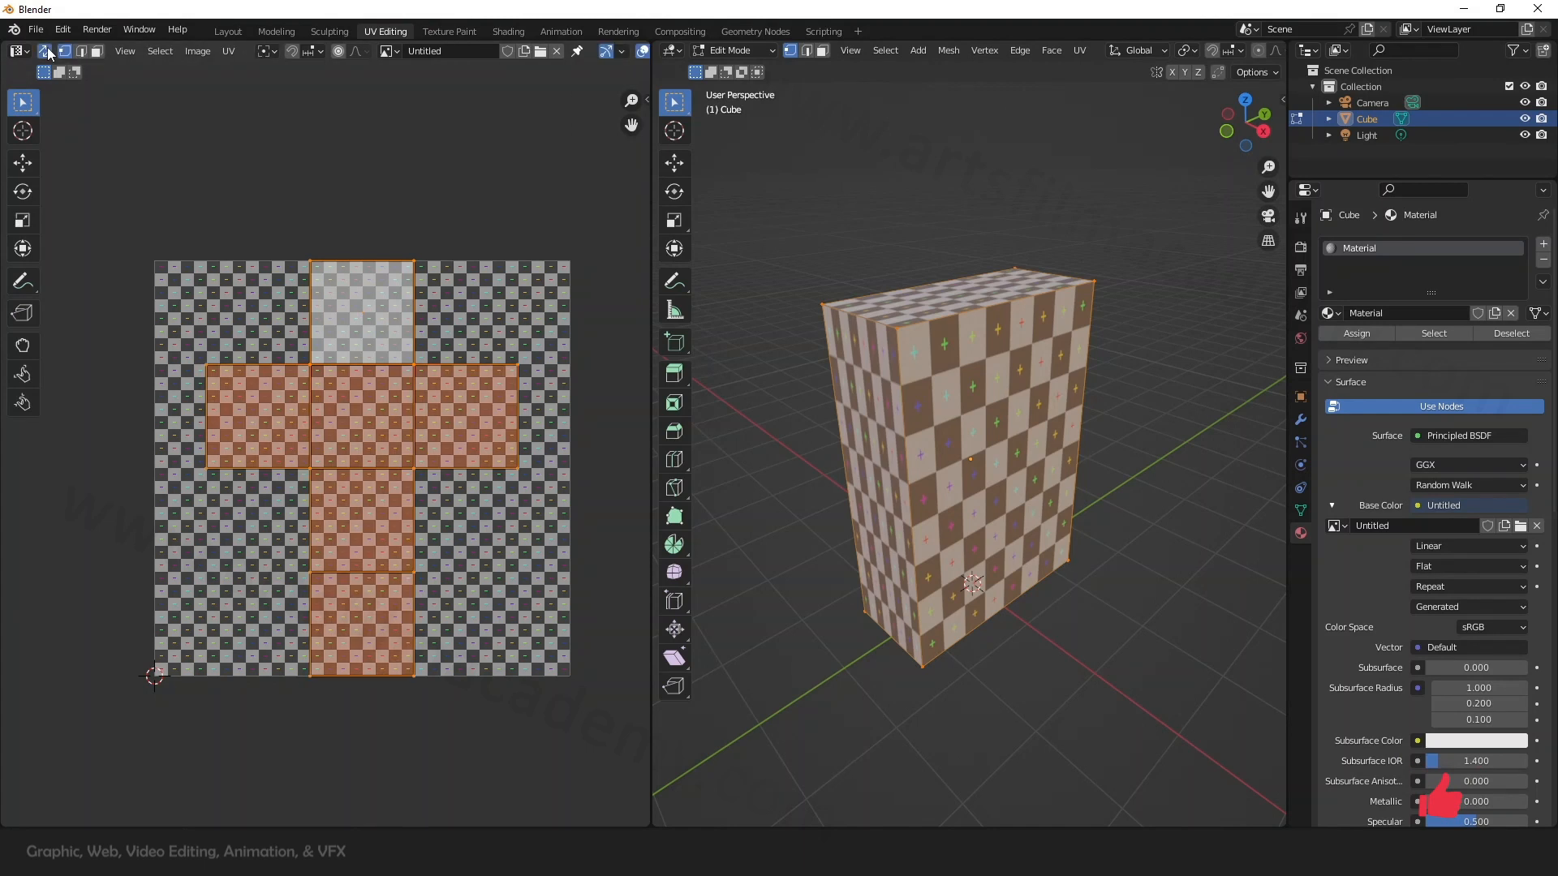
middle_click_drag(416, 449, 362, 456)
key("alt+a")
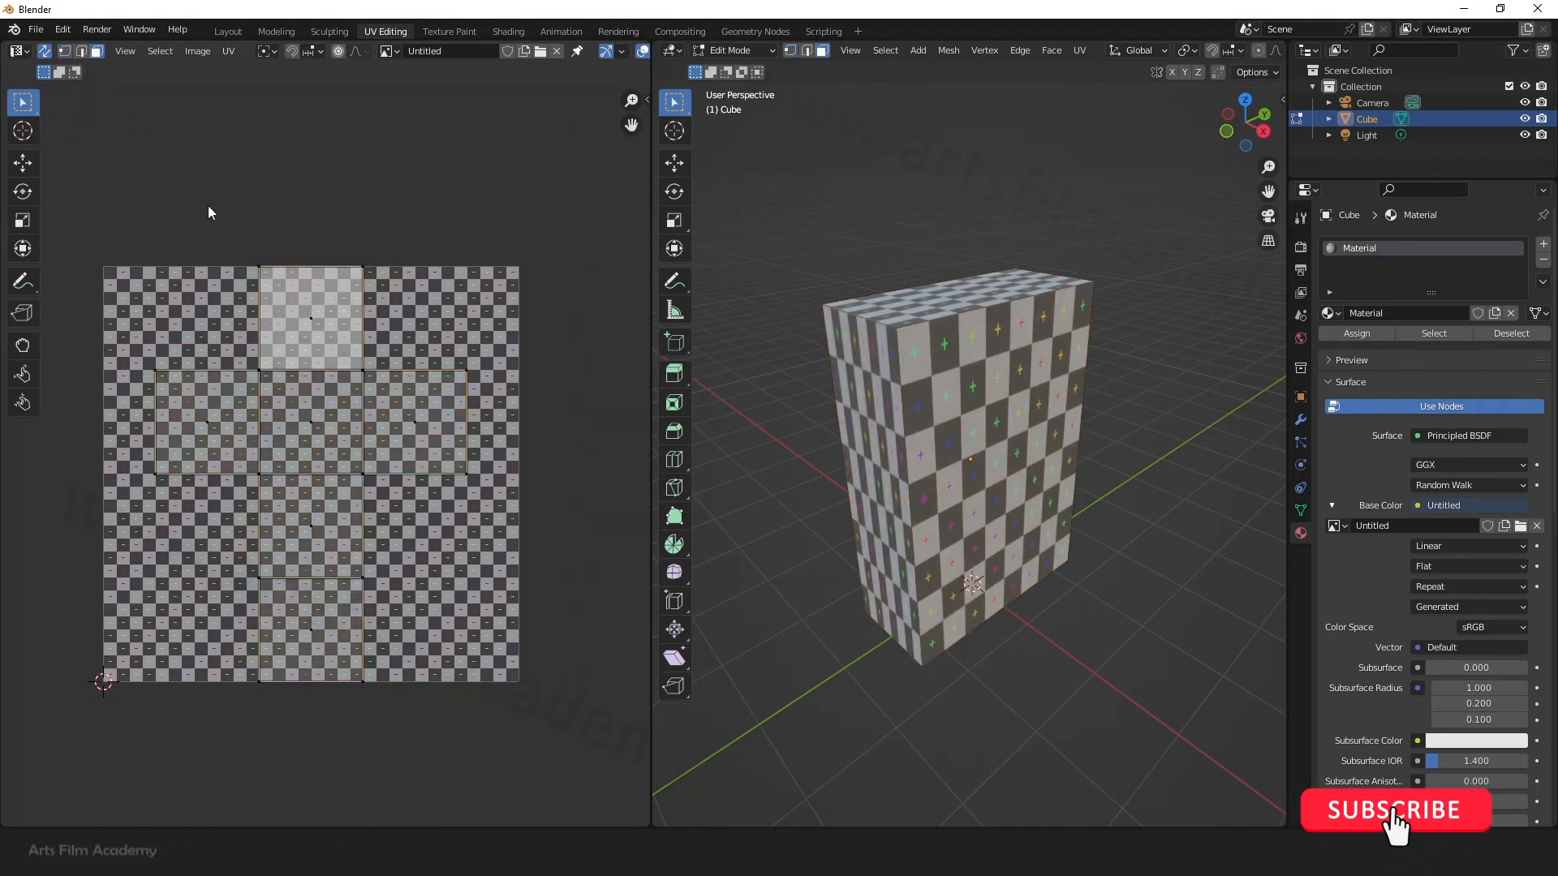
left_click(414, 430)
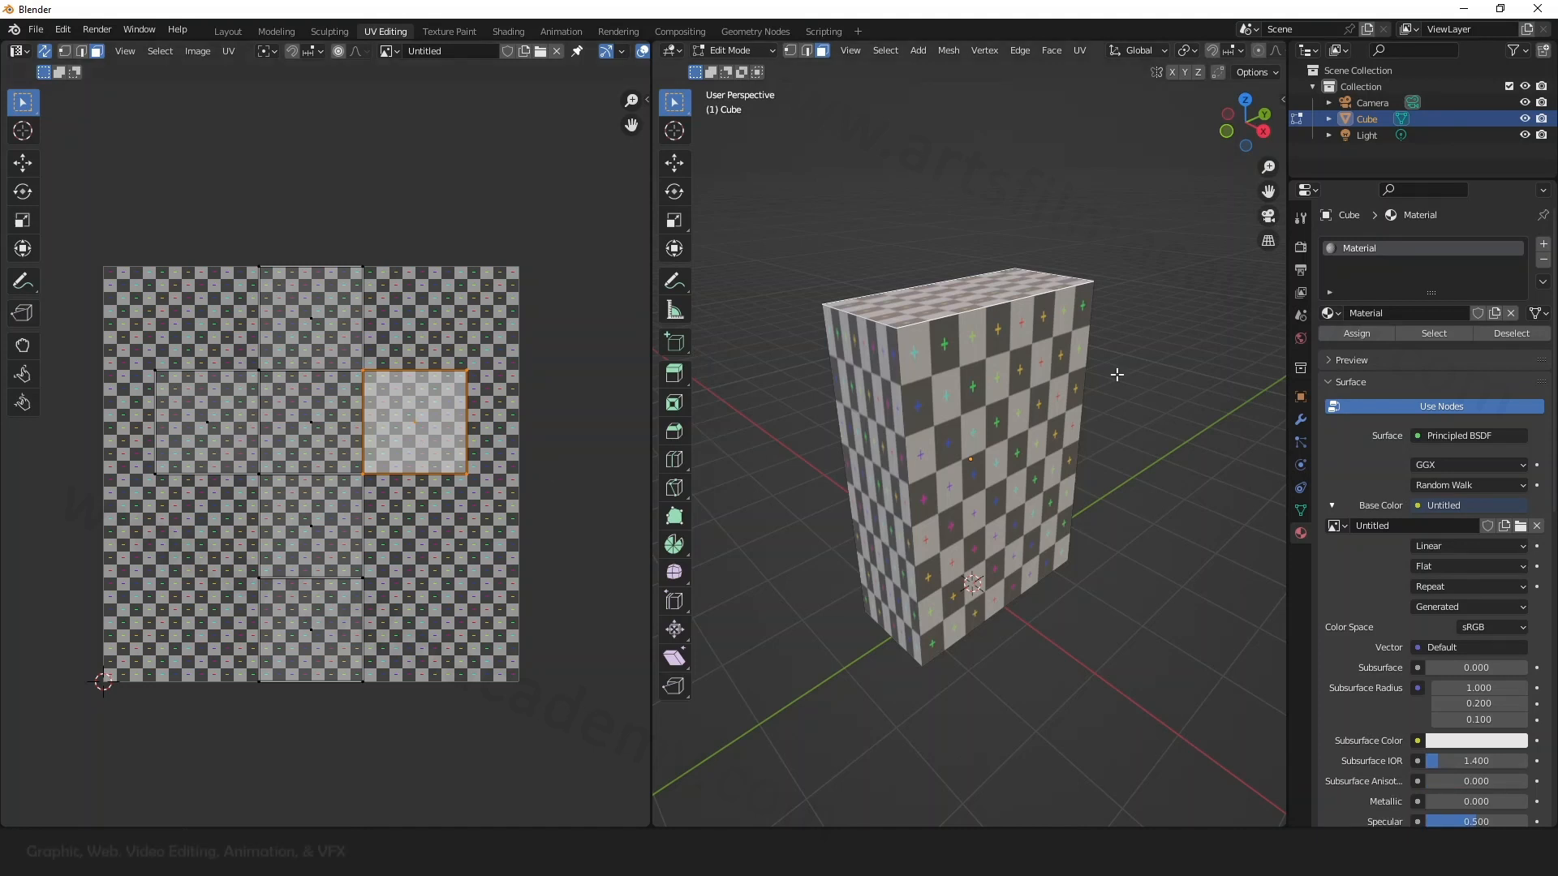
Step: Move the top face's UV square away from the cross layout to the right edge of the grid image
middle_click_drag(1116, 371, 961, 315)
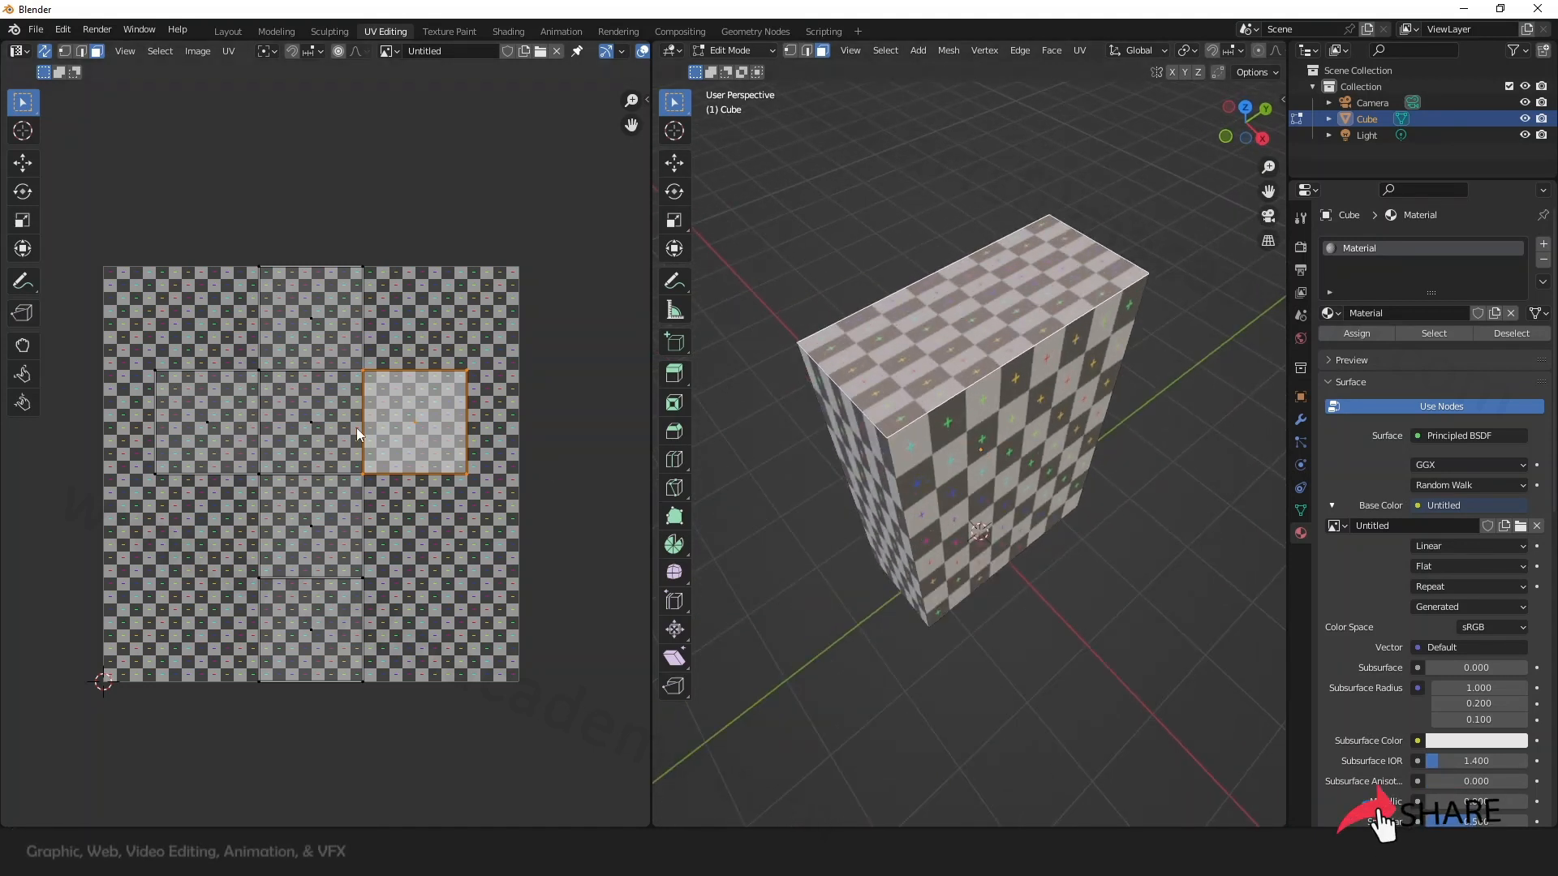
key("g")
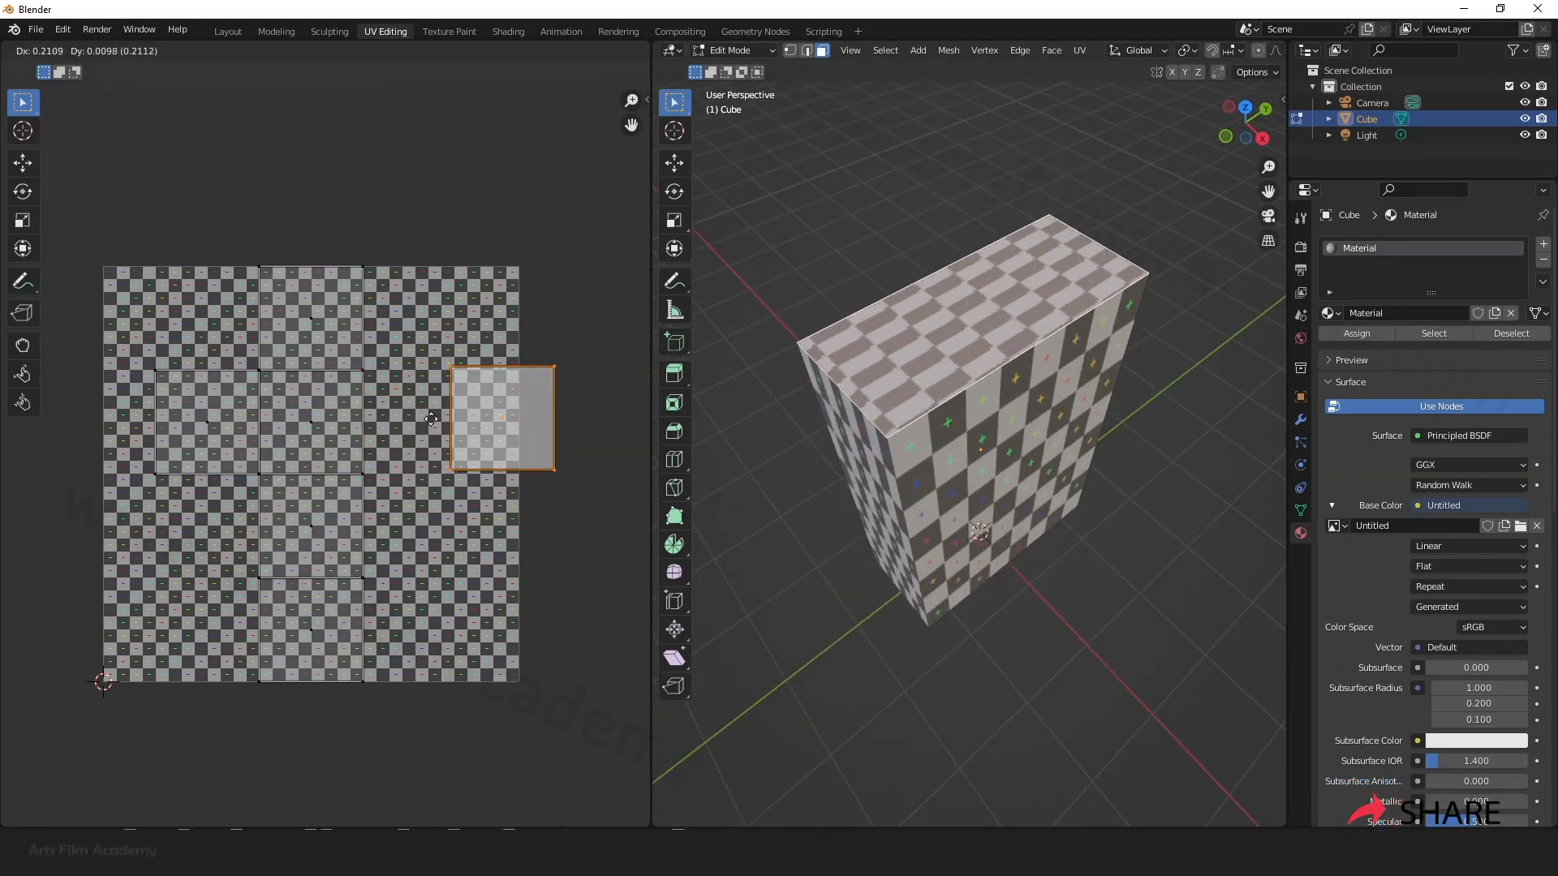
left_click(412, 423)
Step: Stretch the top face's UVs vertically with the Scale tool until the checkers on the box's top look square
left_click(25, 223)
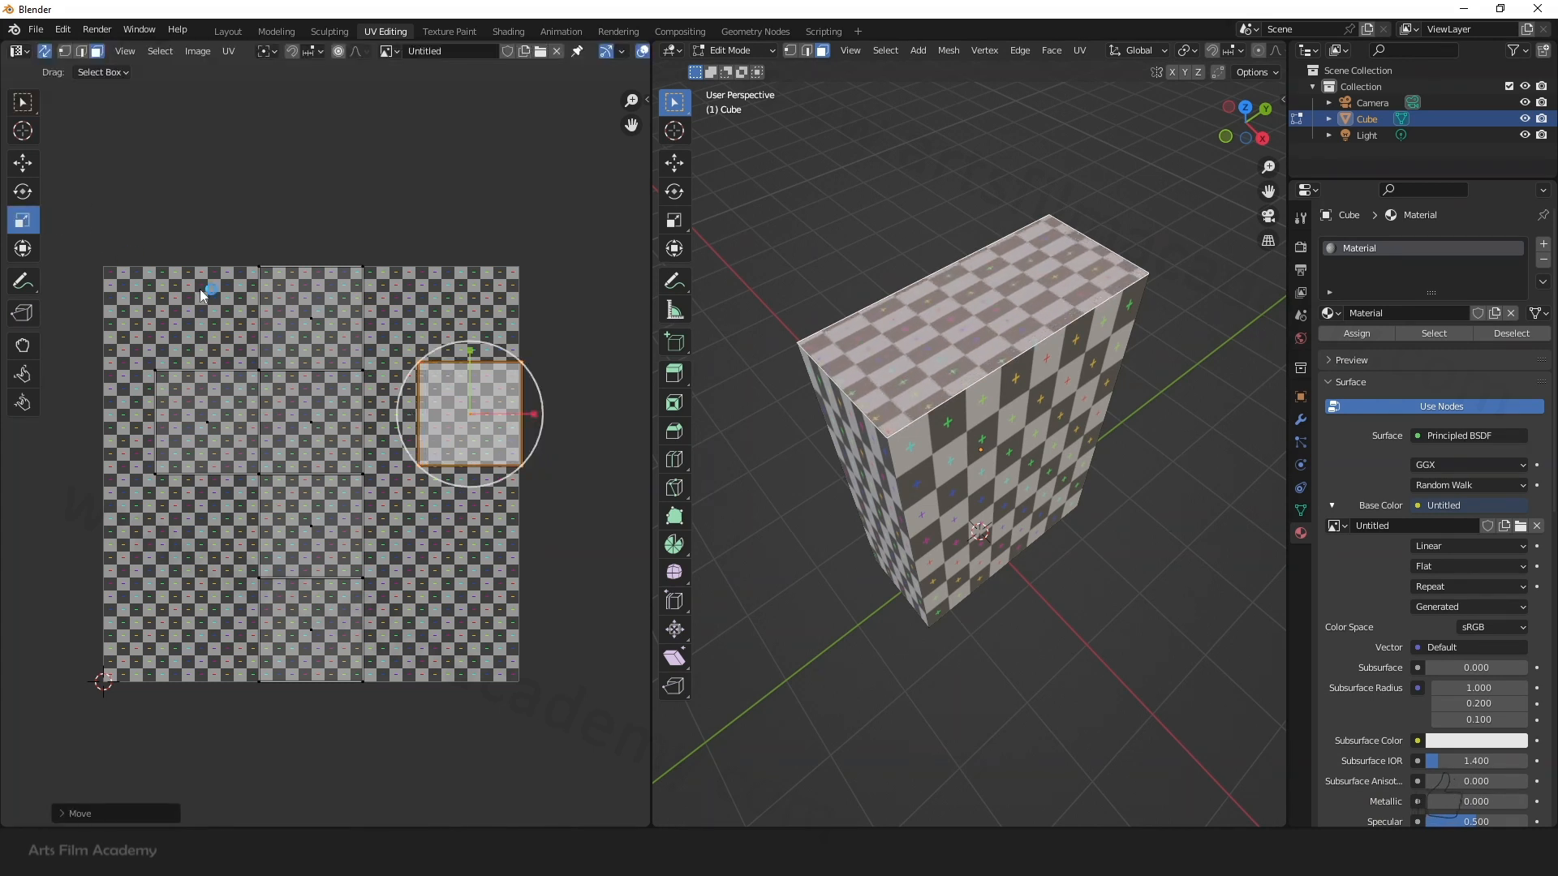
left_click_drag(472, 352, 485, 256)
middle_click_drag(908, 333, 1005, 448)
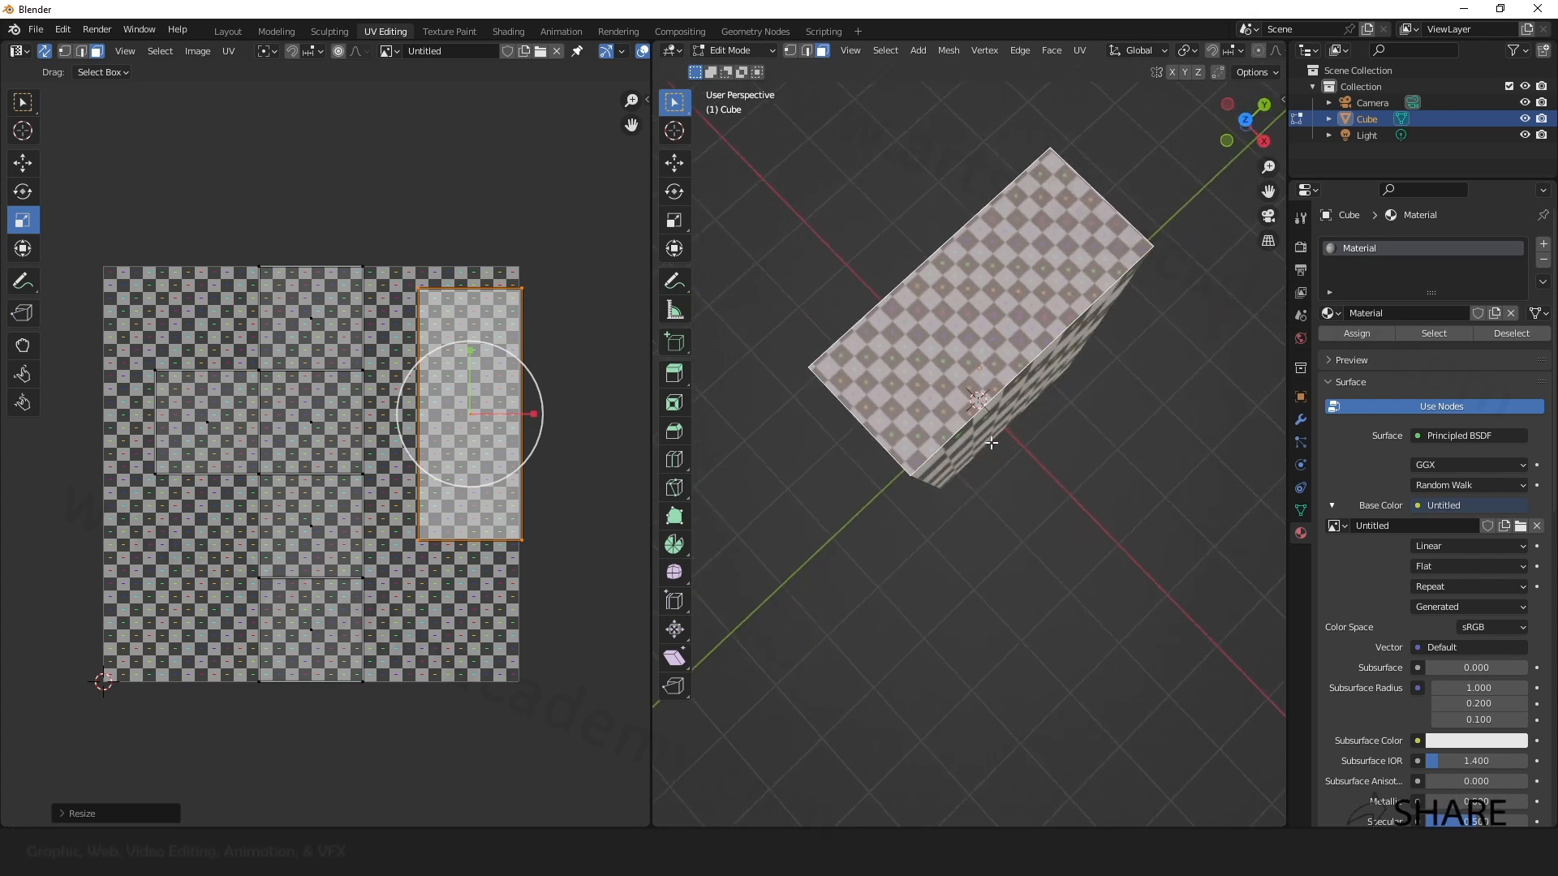
key("s")
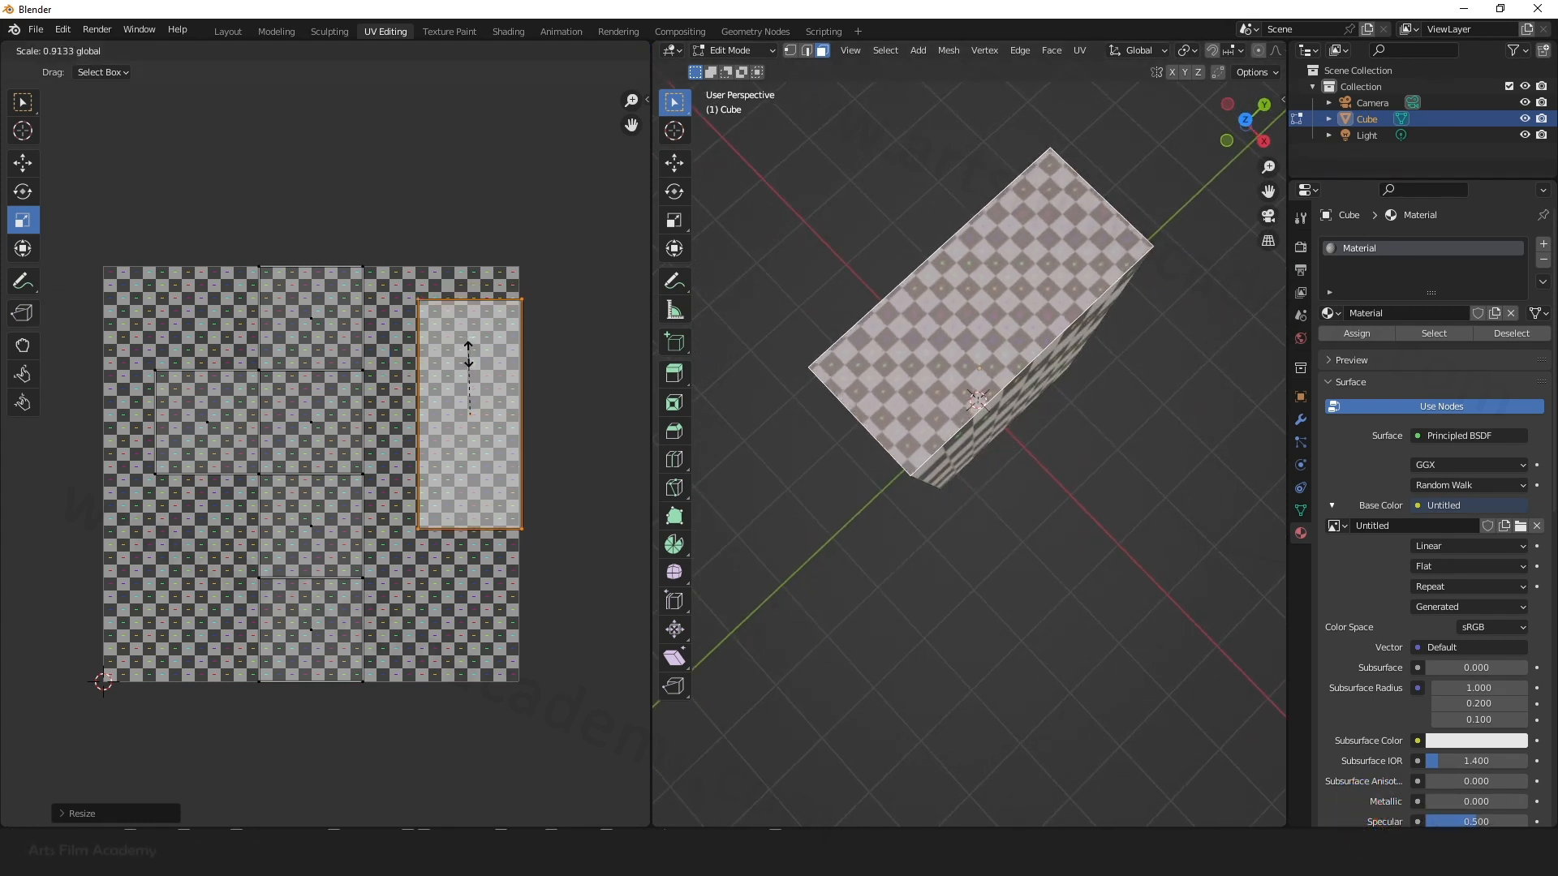
left_click(469, 353)
Step: Select the large front face and move its UV square to the lower-right corner of the grid image
middle_click_drag(1004, 414, 1015, 508)
left_click(1015, 508)
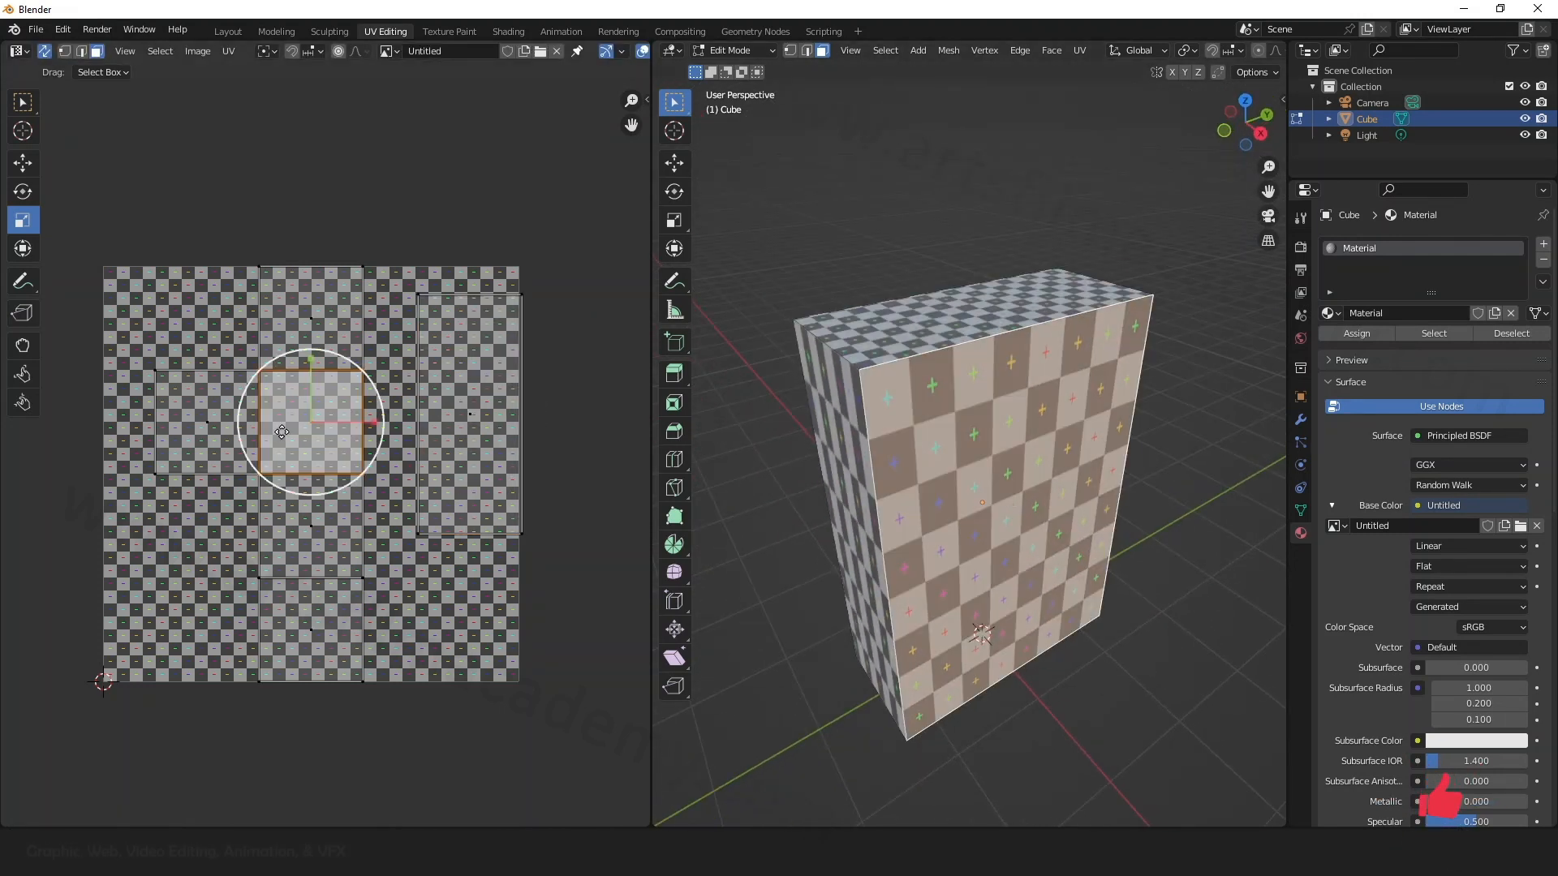
middle_click_drag(302, 422, 252, 421)
left_click_drag(273, 420, 501, 554)
key("ctrl+z")
left_click(25, 163)
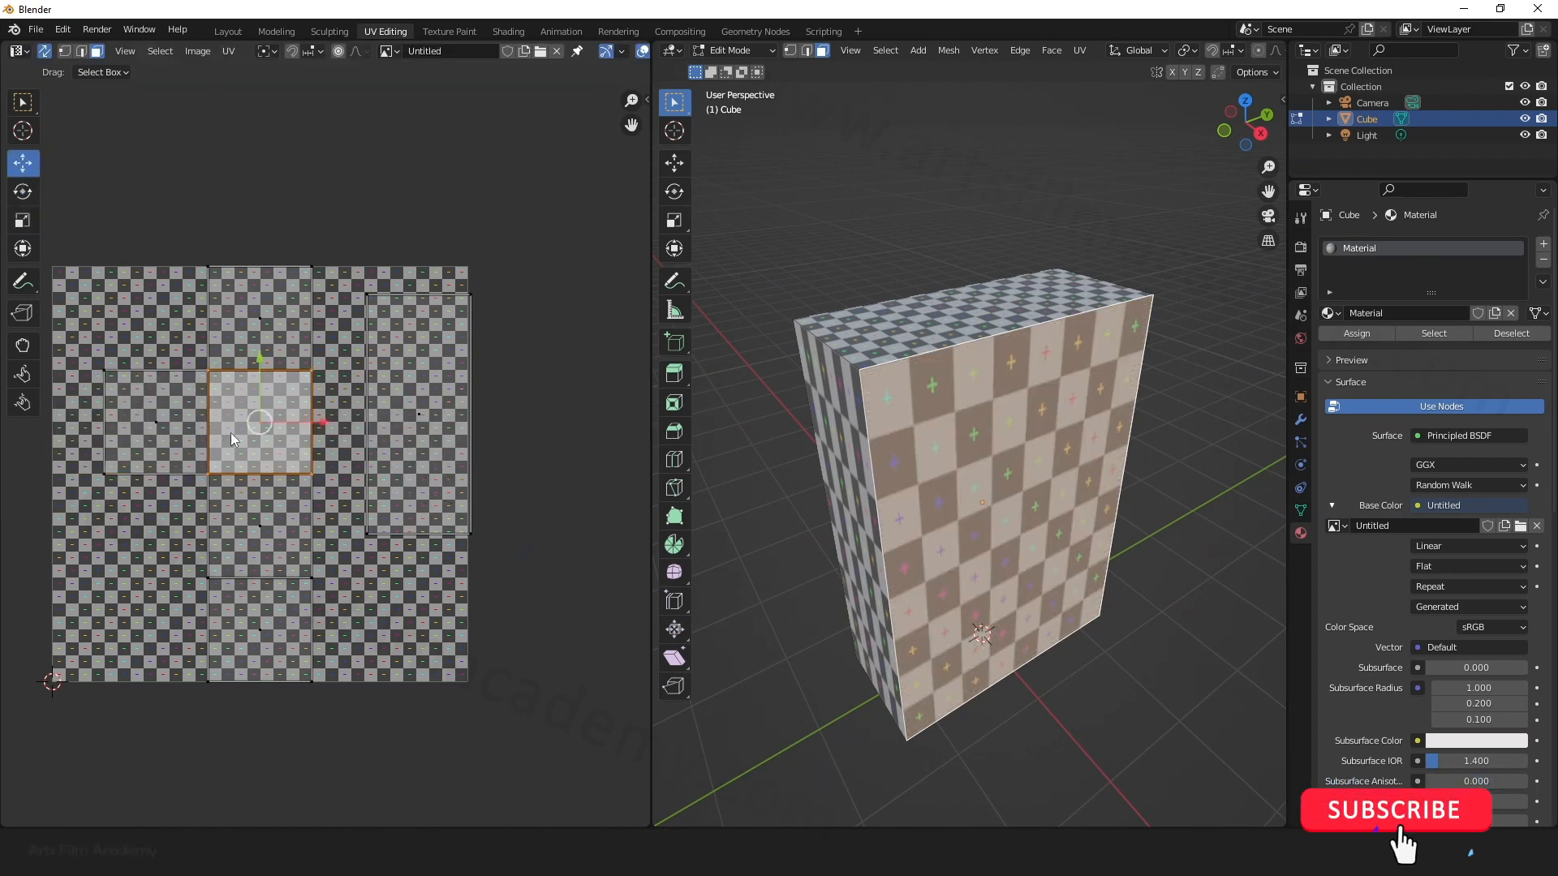
left_click_drag(264, 422, 426, 639)
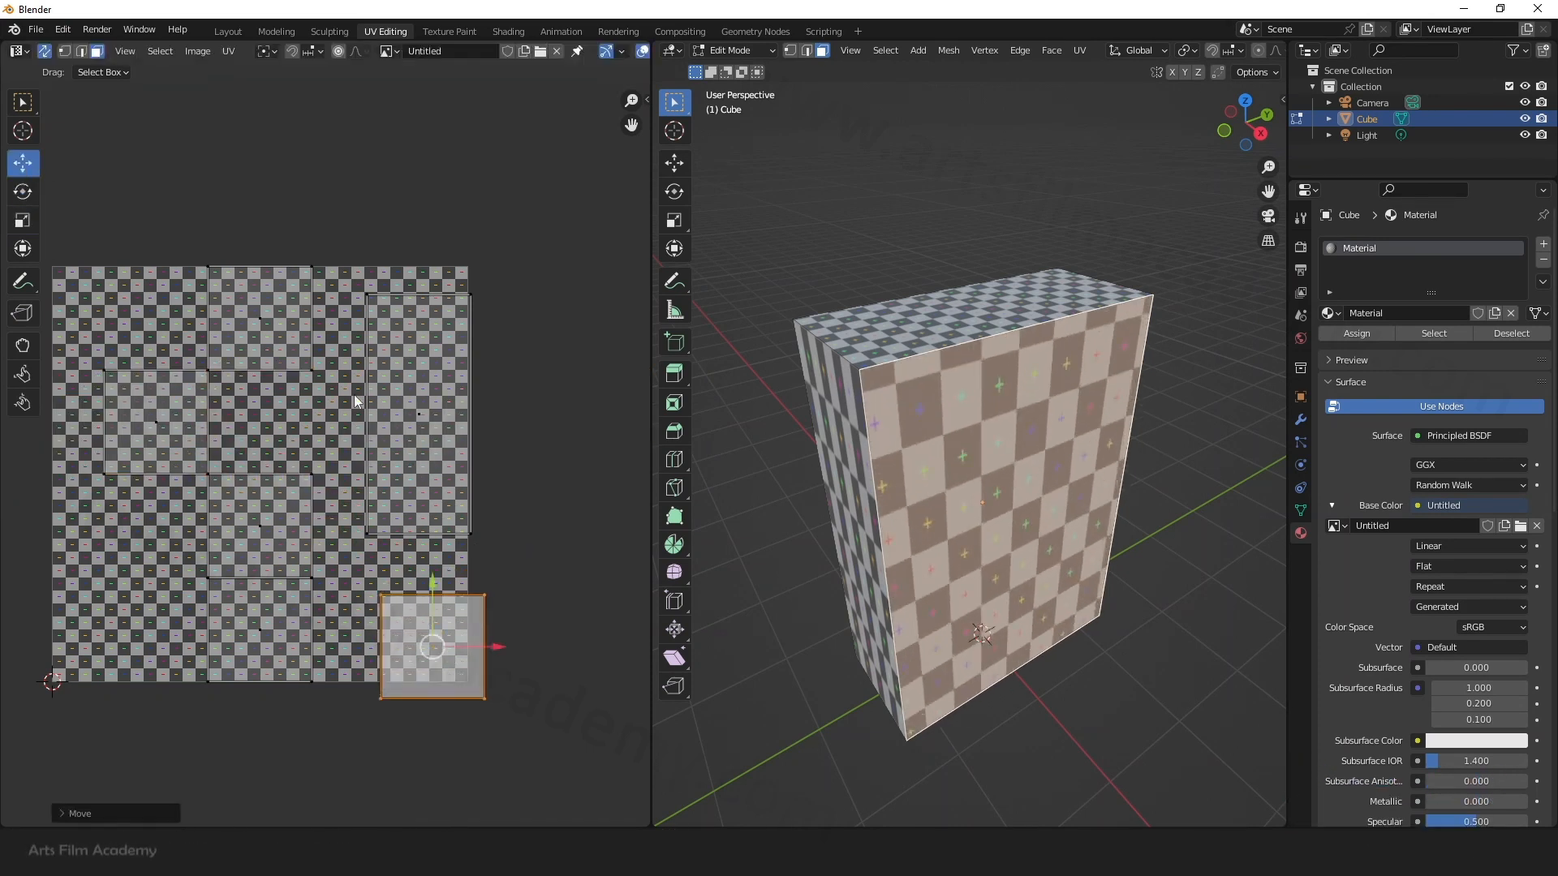
Step: Scale the front face's UV square down vertically into a rectangle so its checkers match the face's proportions
scroll(426, 639, "down", 2)
scroll(404, 552, "up", 3)
scroll(990, 535, "up", 3)
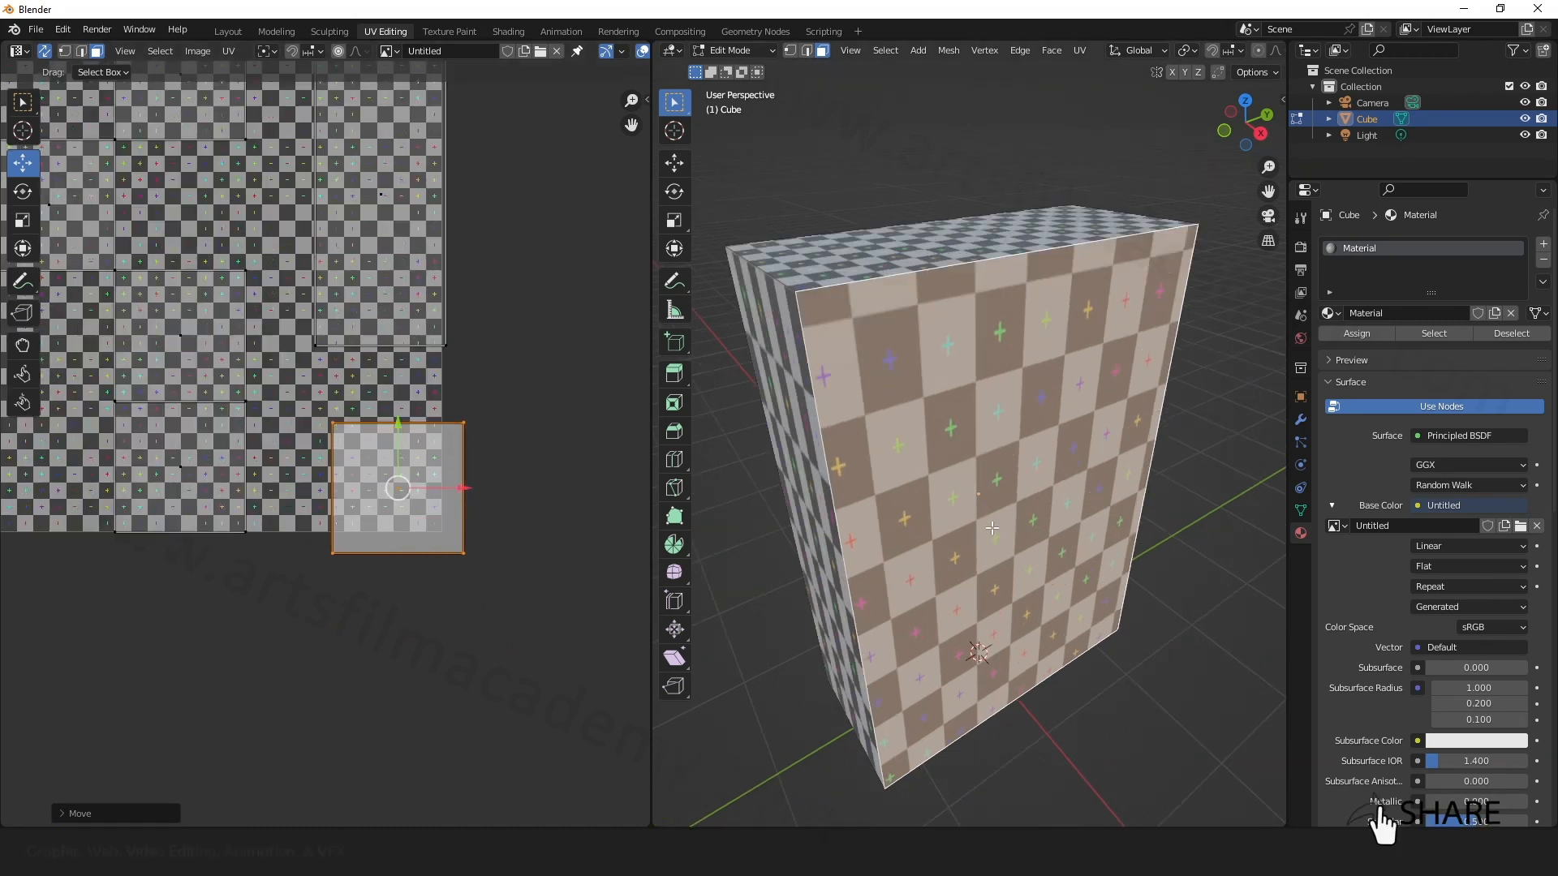
middle_click_drag(969, 504, 933, 500)
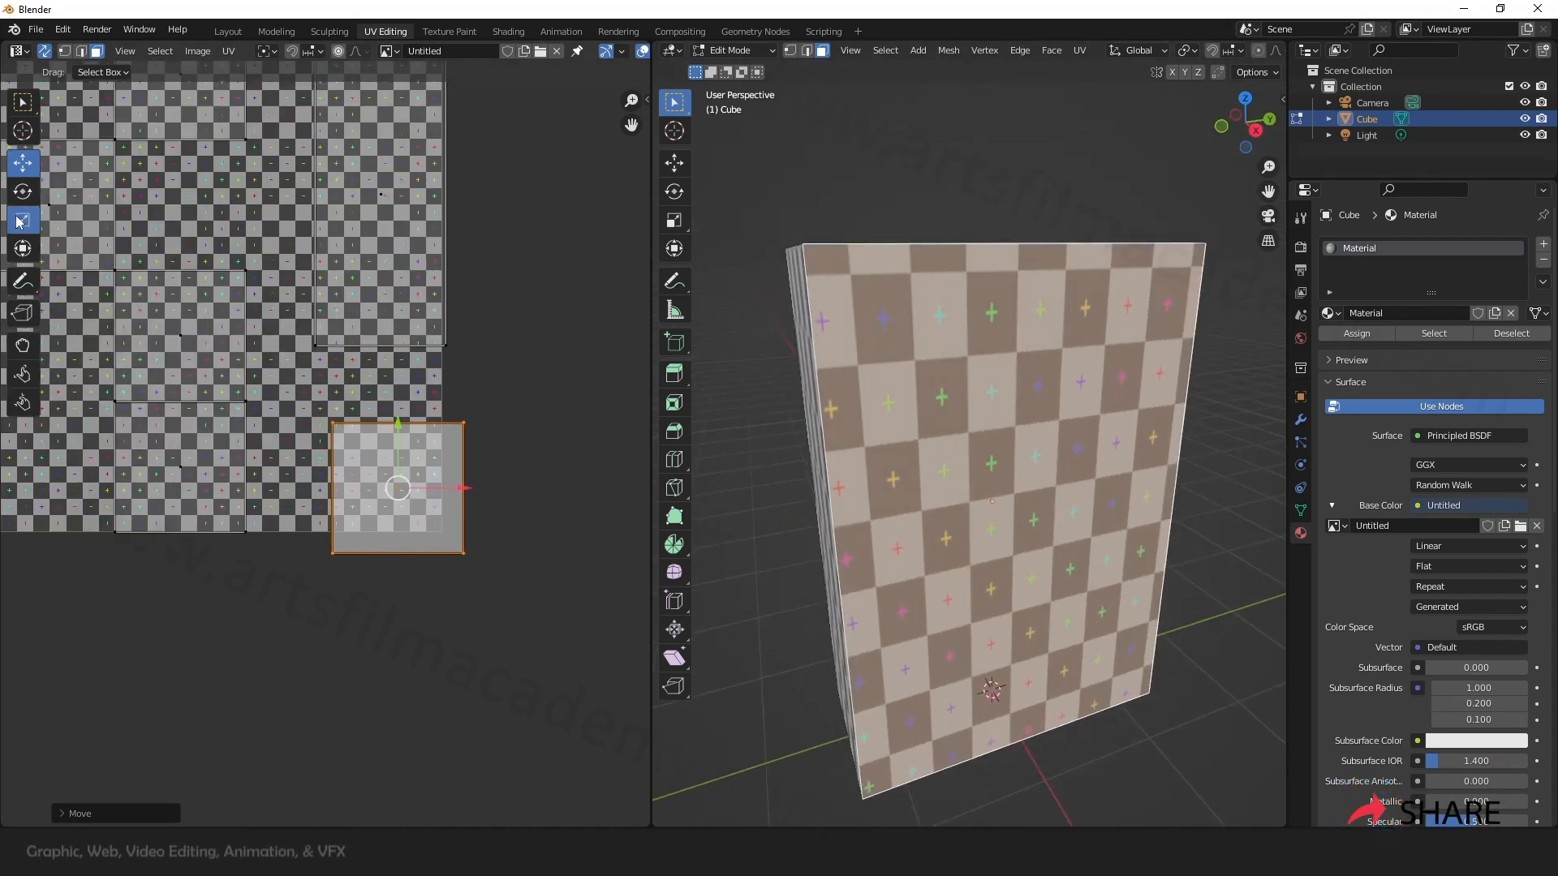
left_click(20, 221)
left_click_drag(399, 425, 392, 460)
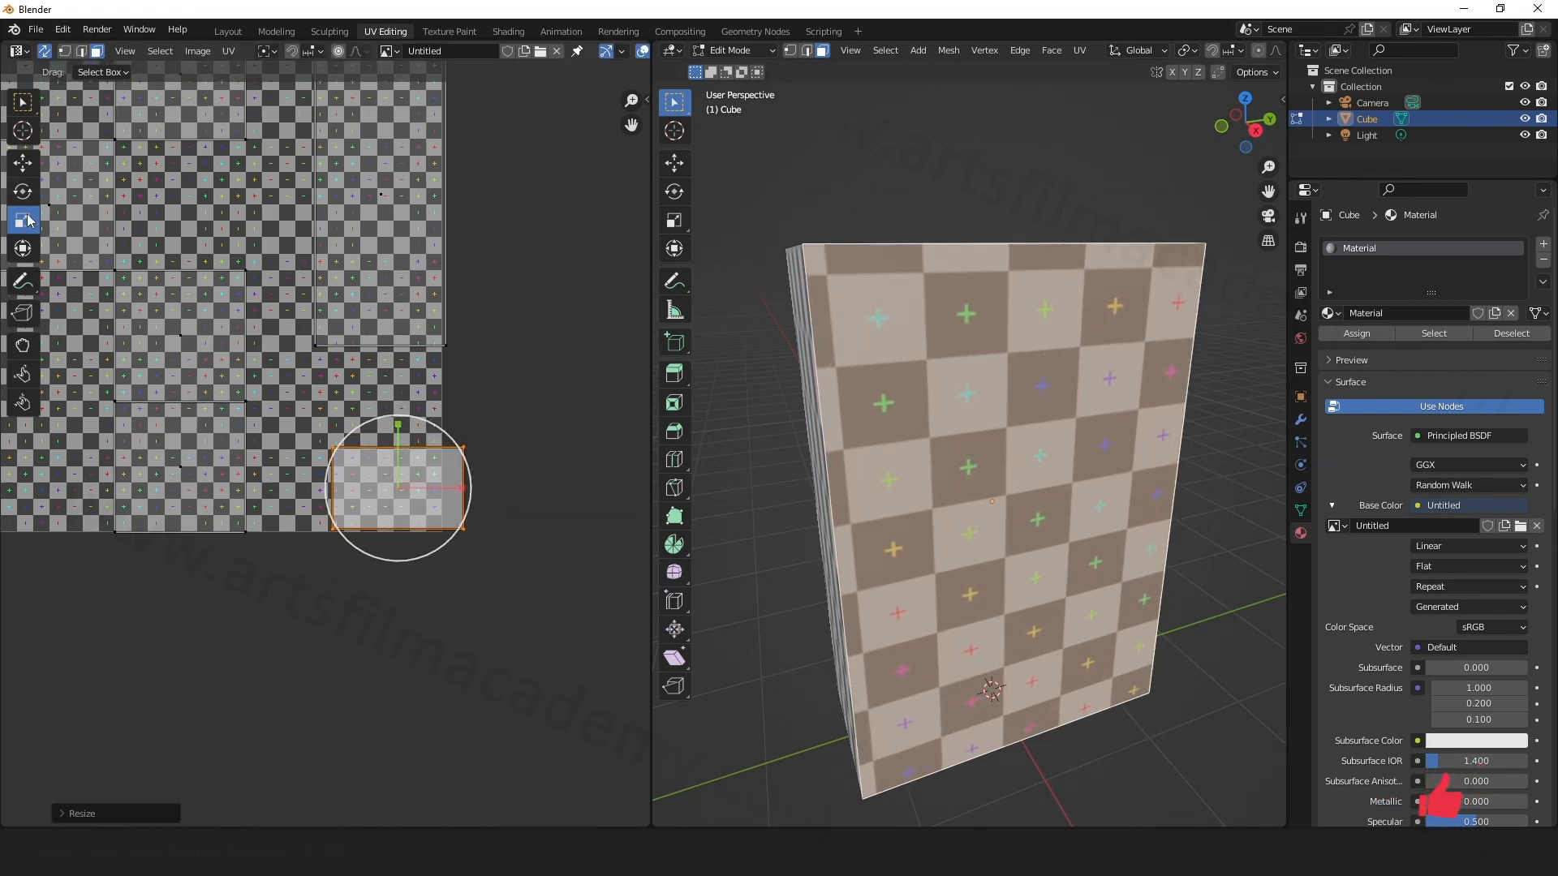
Step: Scale the front face's UV rectangle up uniformly so its checker size comes closer to that of the top face
left_click_drag(391, 467, 373, 511)
middle_click_drag(933, 454, 789, 465)
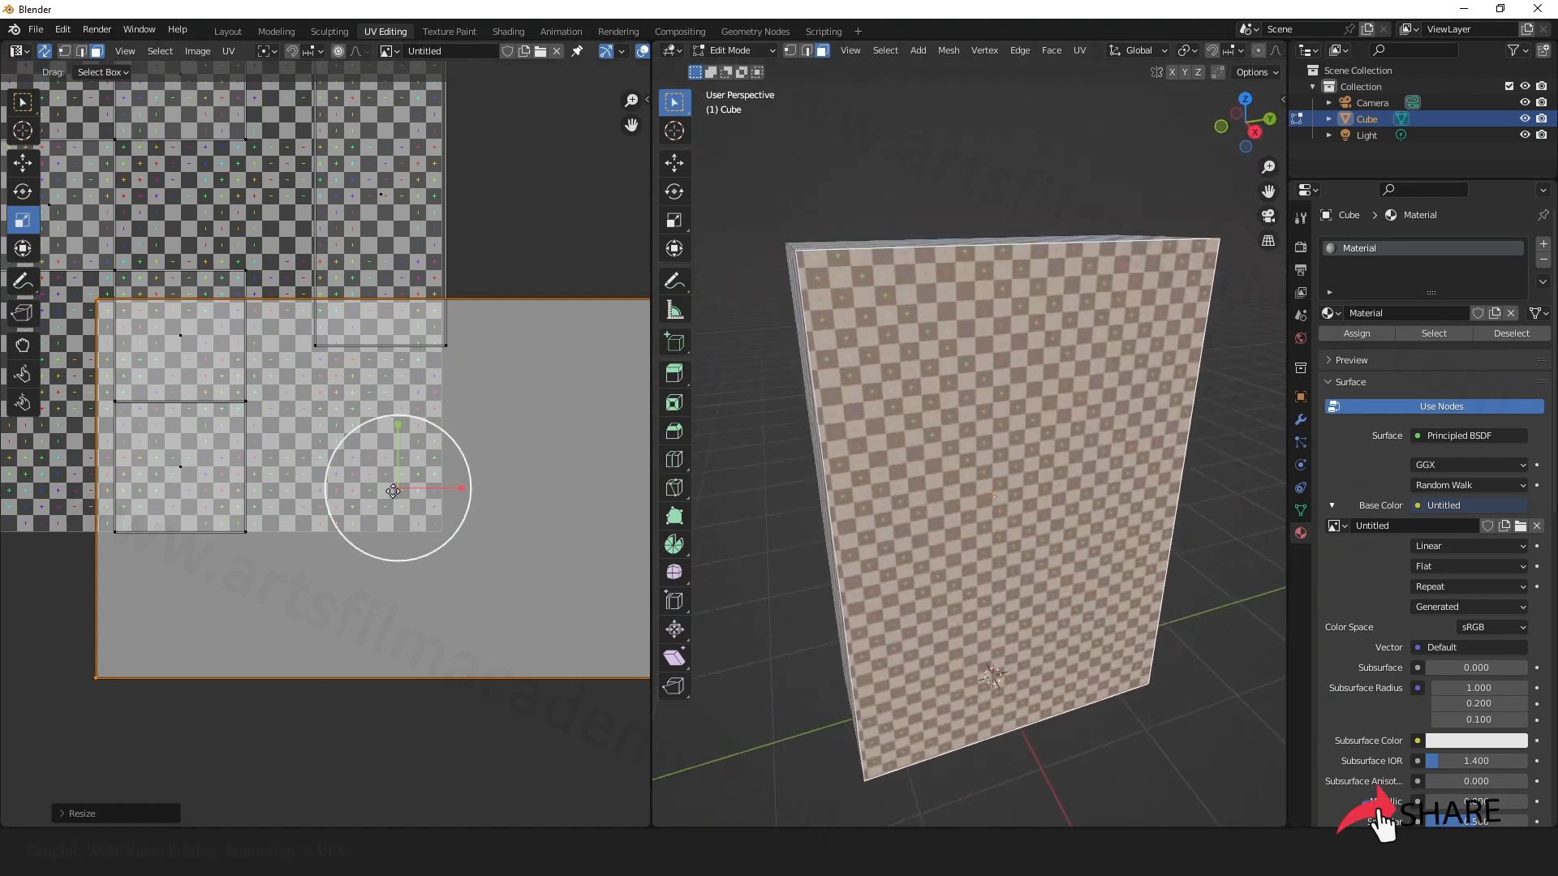
left_click_drag(400, 484, 405, 484)
right_click(406, 485)
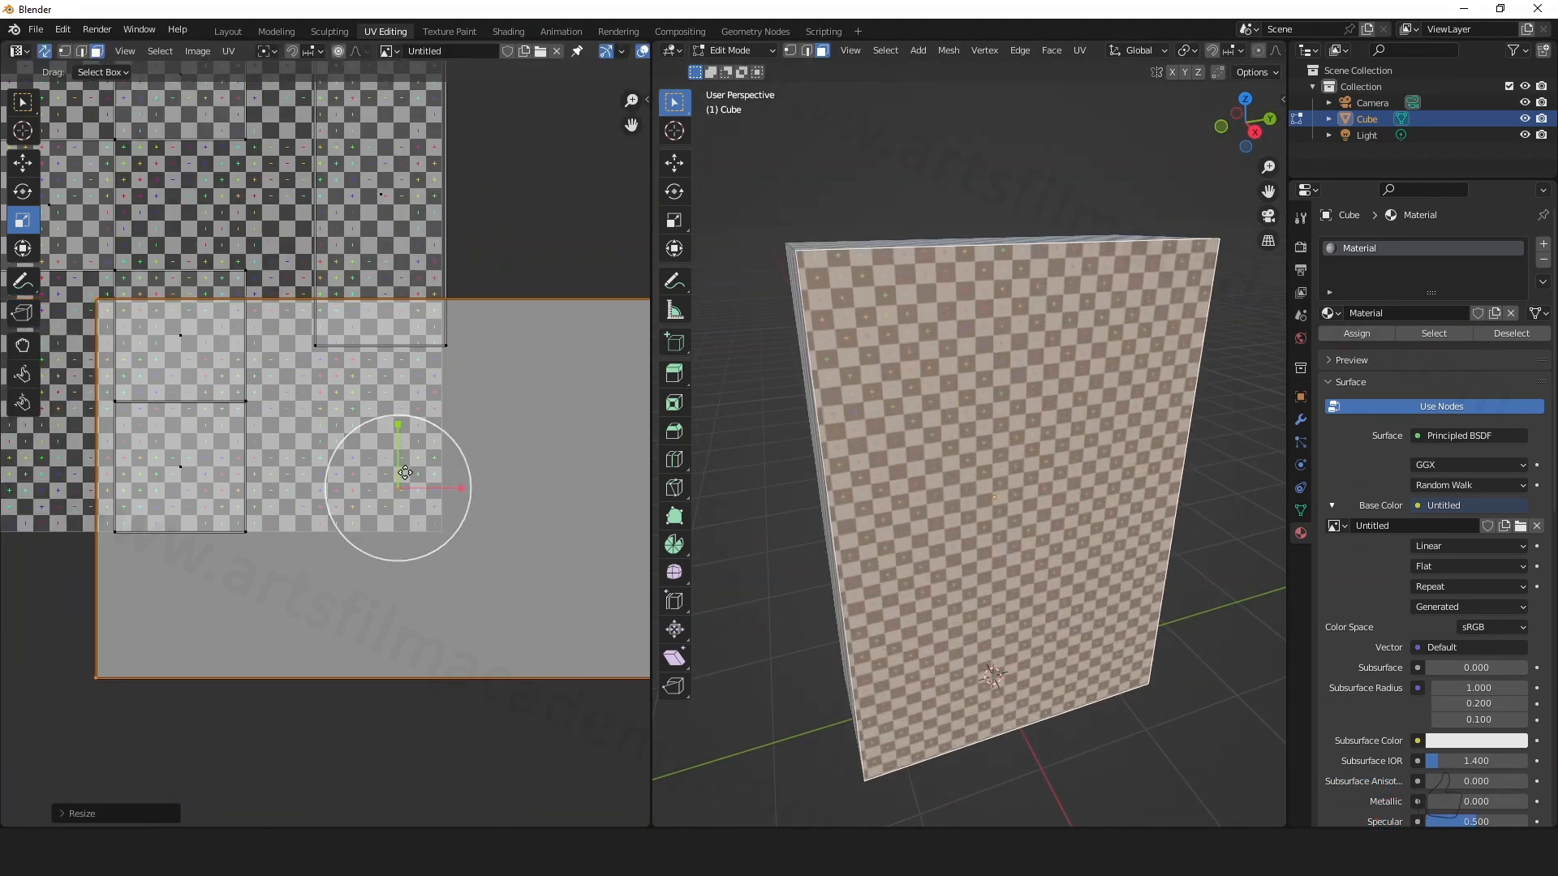
left_click_drag(405, 473, 412, 476)
Step: Select side faces and the front face in turn, comparing their checker size and proportions with the UV layout
middle_click_drag(740, 428, 1012, 340)
scroll(1015, 349, "down", 3)
middle_click_drag(1018, 396, 1043, 394)
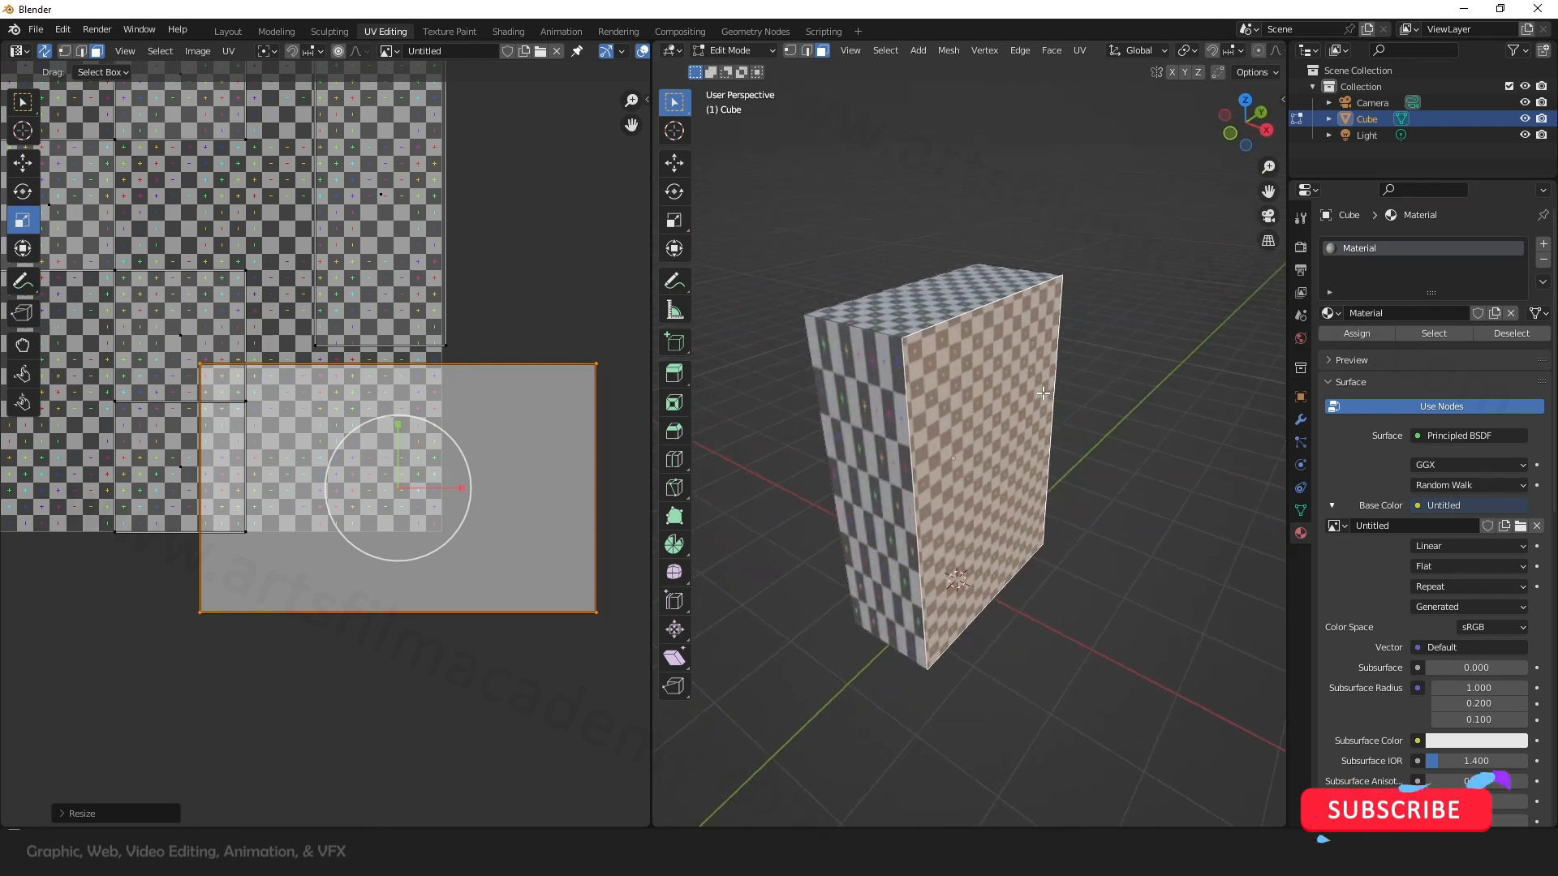
left_click(880, 406)
middle_click_drag(1136, 406, 915, 378)
scroll(982, 406, "up", 2)
left_click(941, 452)
middle_click_drag(937, 325, 1071, 357)
scroll(1093, 321, "down", 5)
scroll(1055, 394, "up", 4)
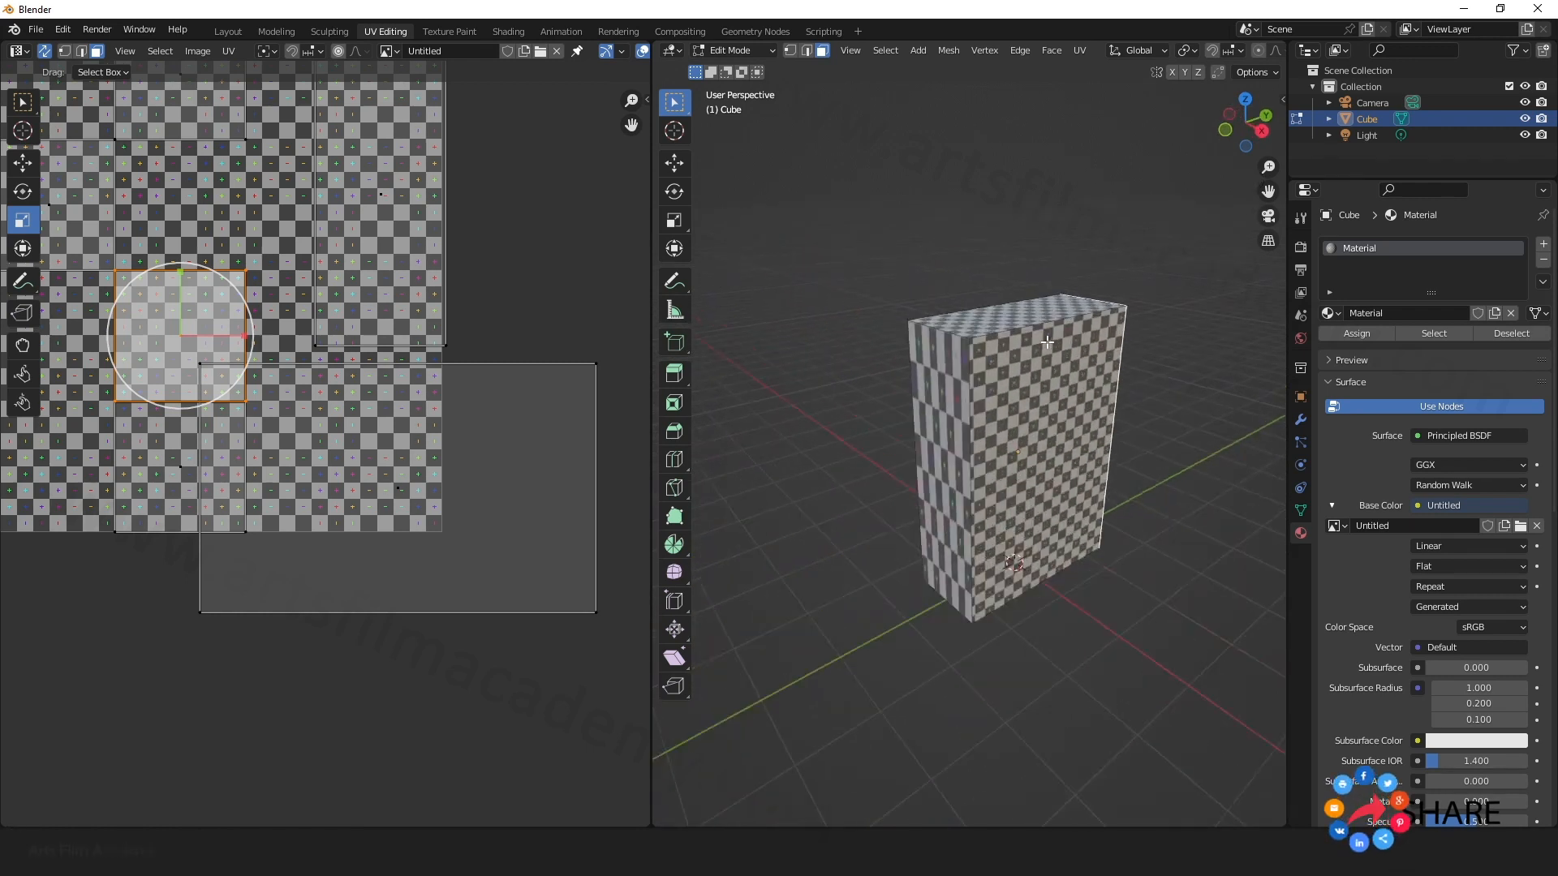
scroll(803, 345, "down", 2)
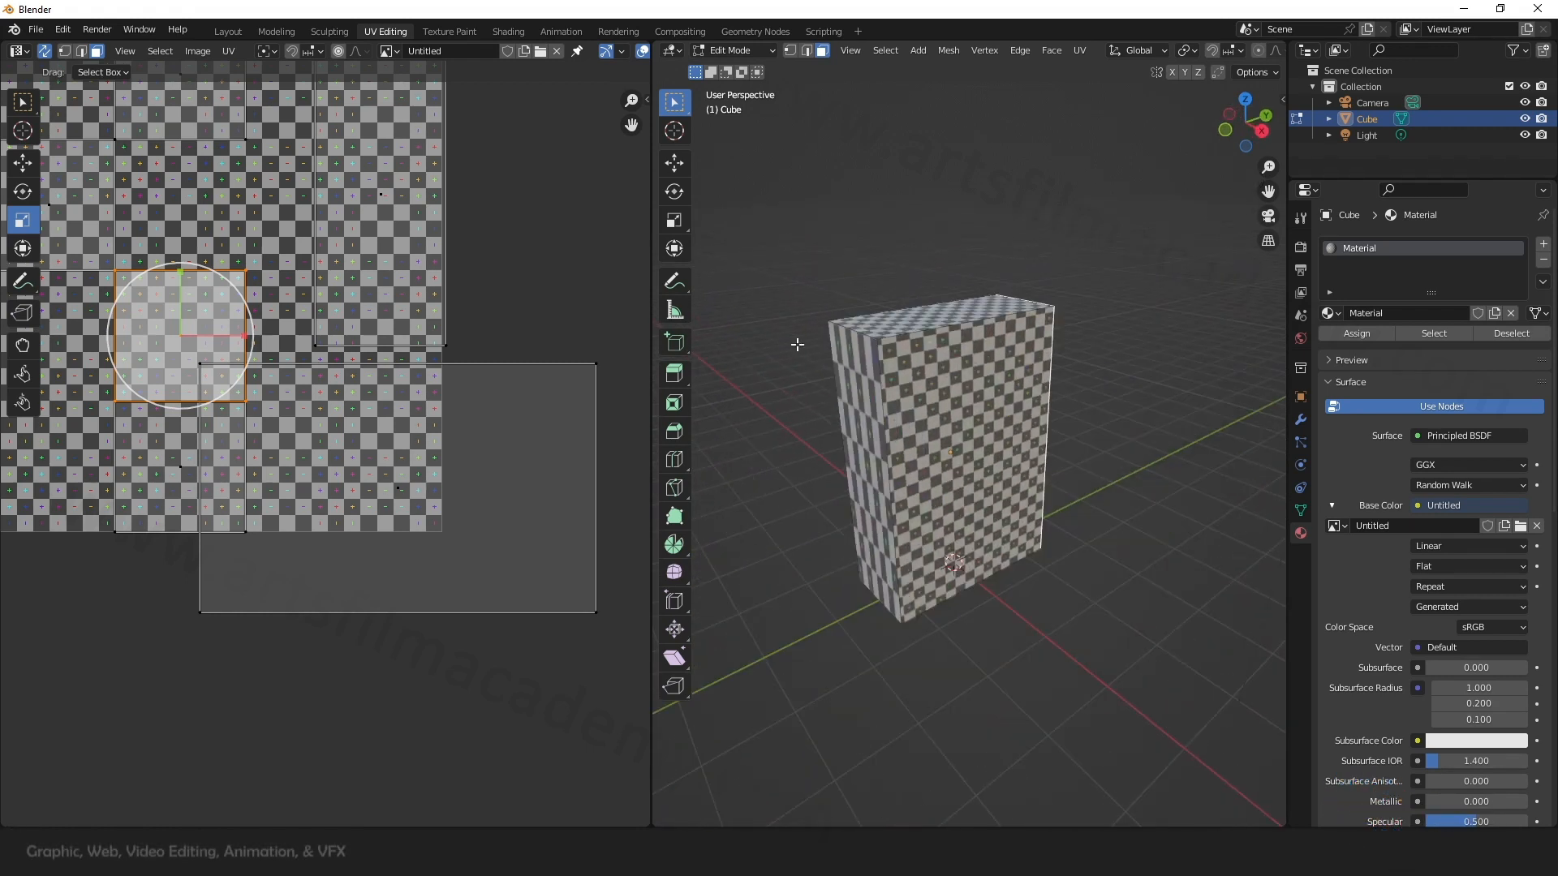
scroll(892, 415, "up", 2)
left_click(916, 442)
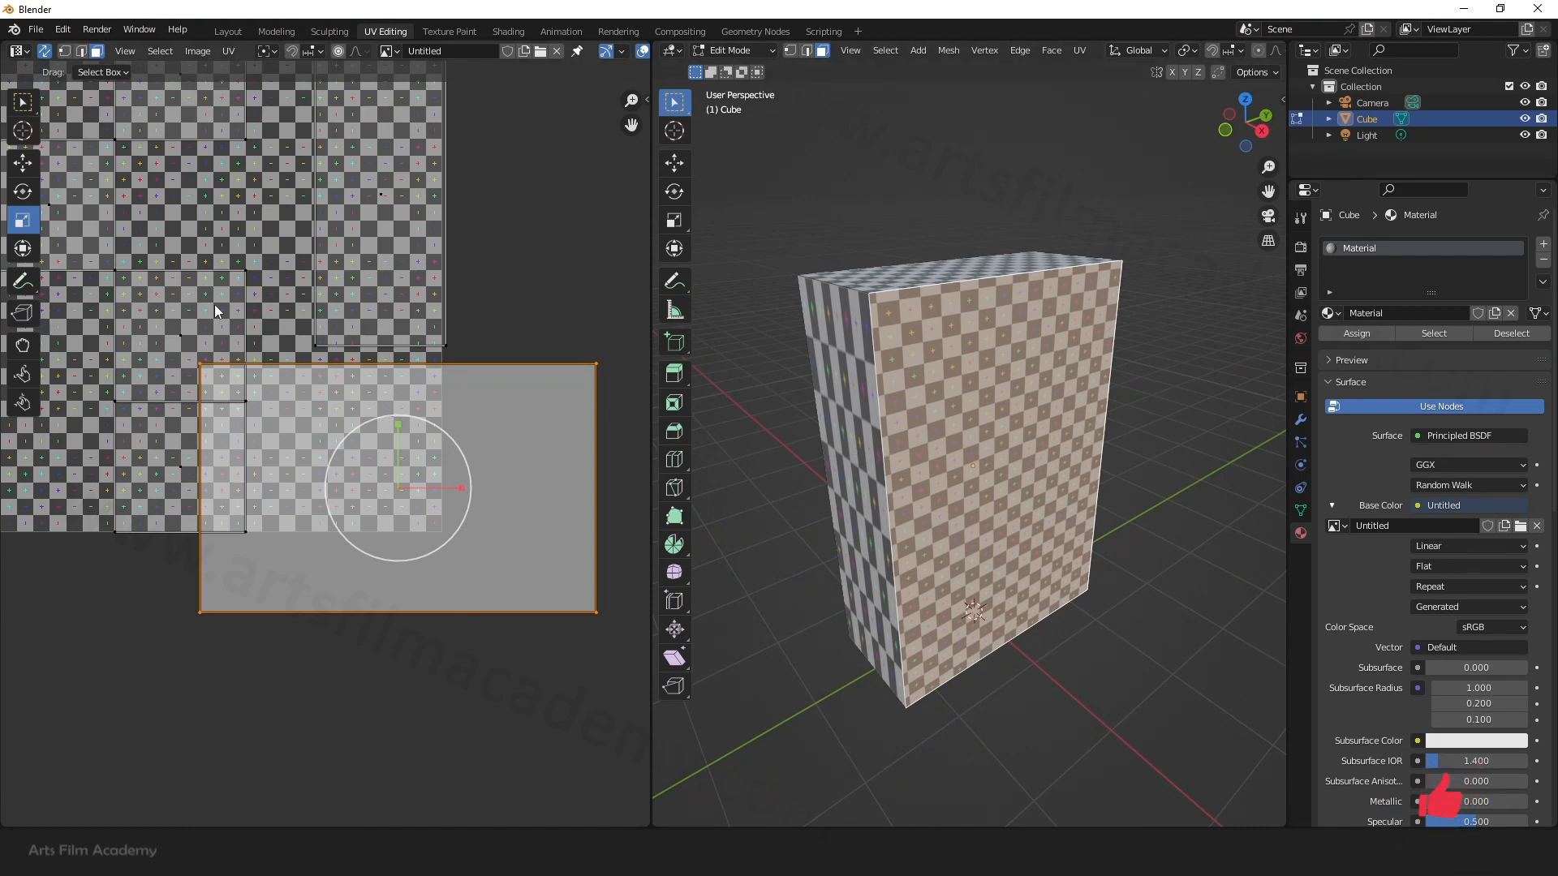
scroll(245, 276, "down", 4)
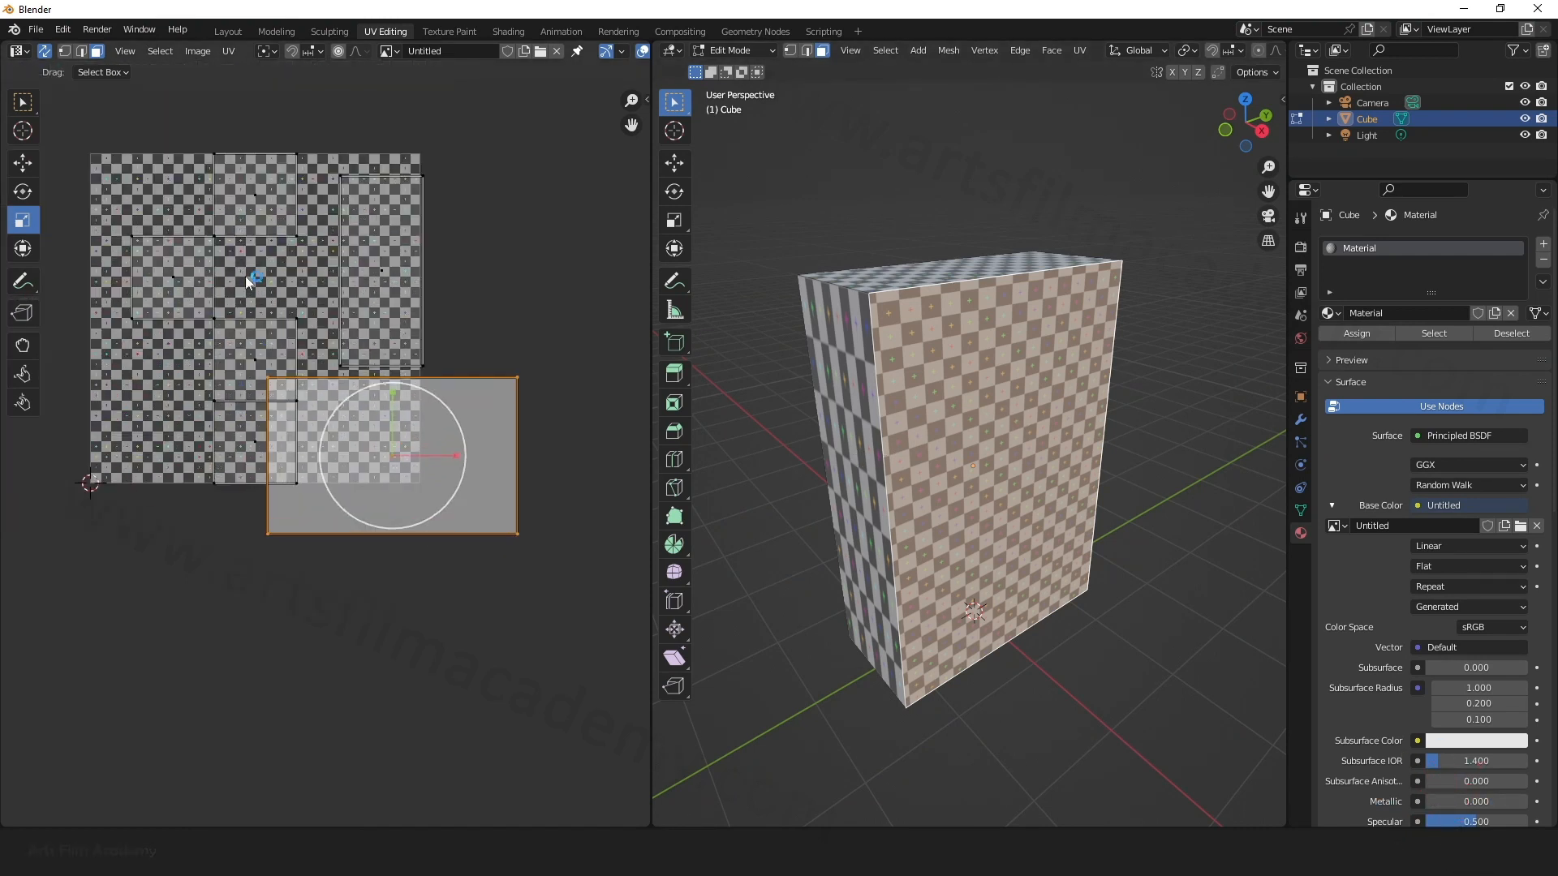
scroll(216, 183, "up", 3)
scroll(268, 305, "down", 2)
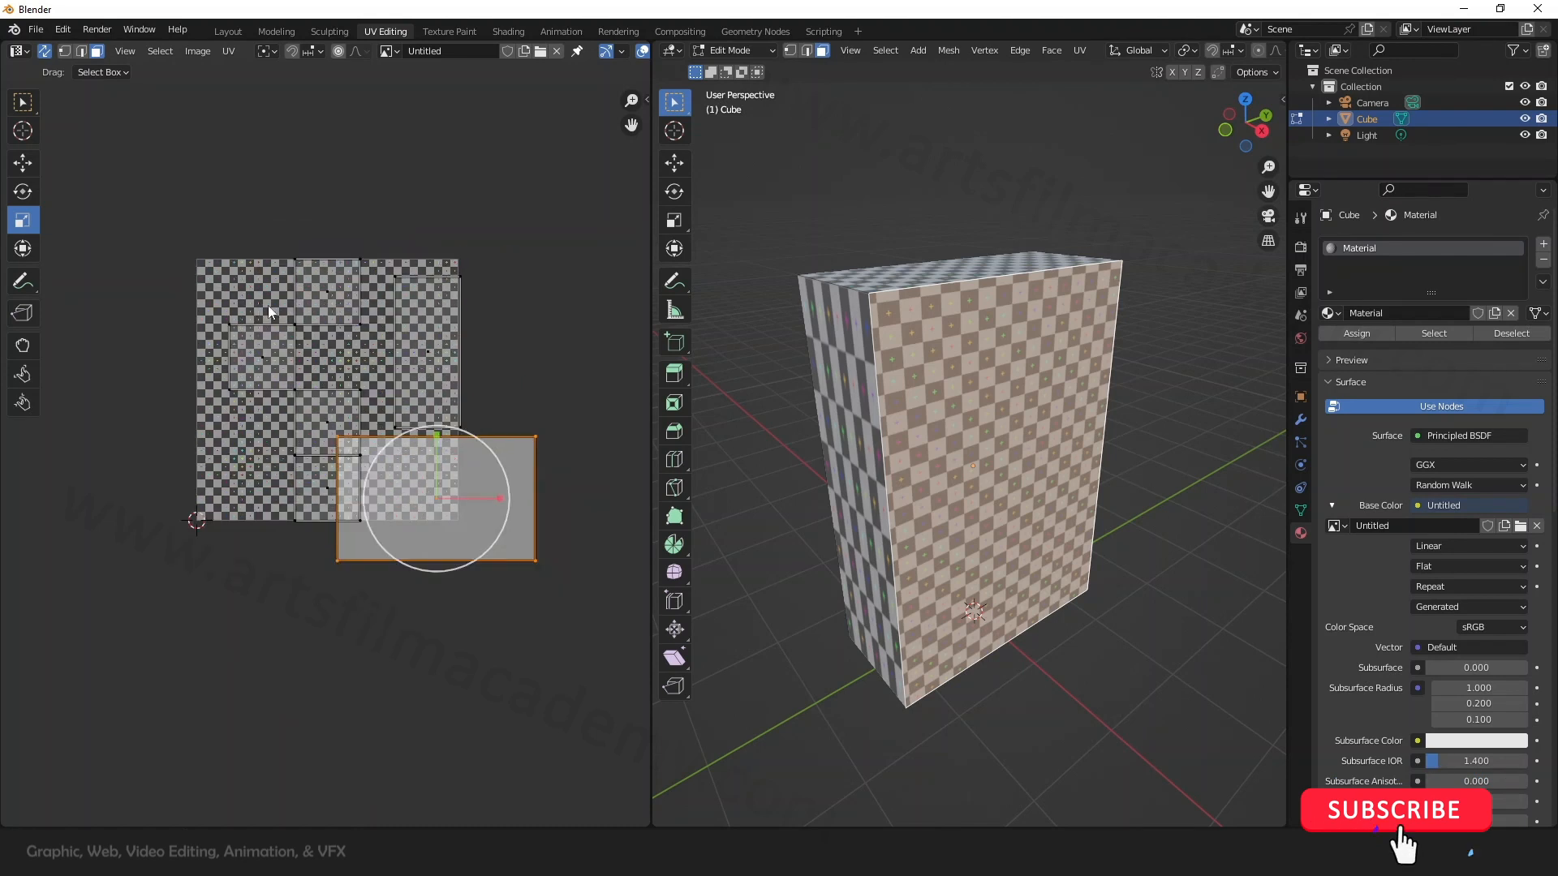
Step: Select all of the box's UV islands and unwrap them with Smart UV Project, keeping the 66° angle limit and zero island margin
left_click_drag(163, 208, 602, 607)
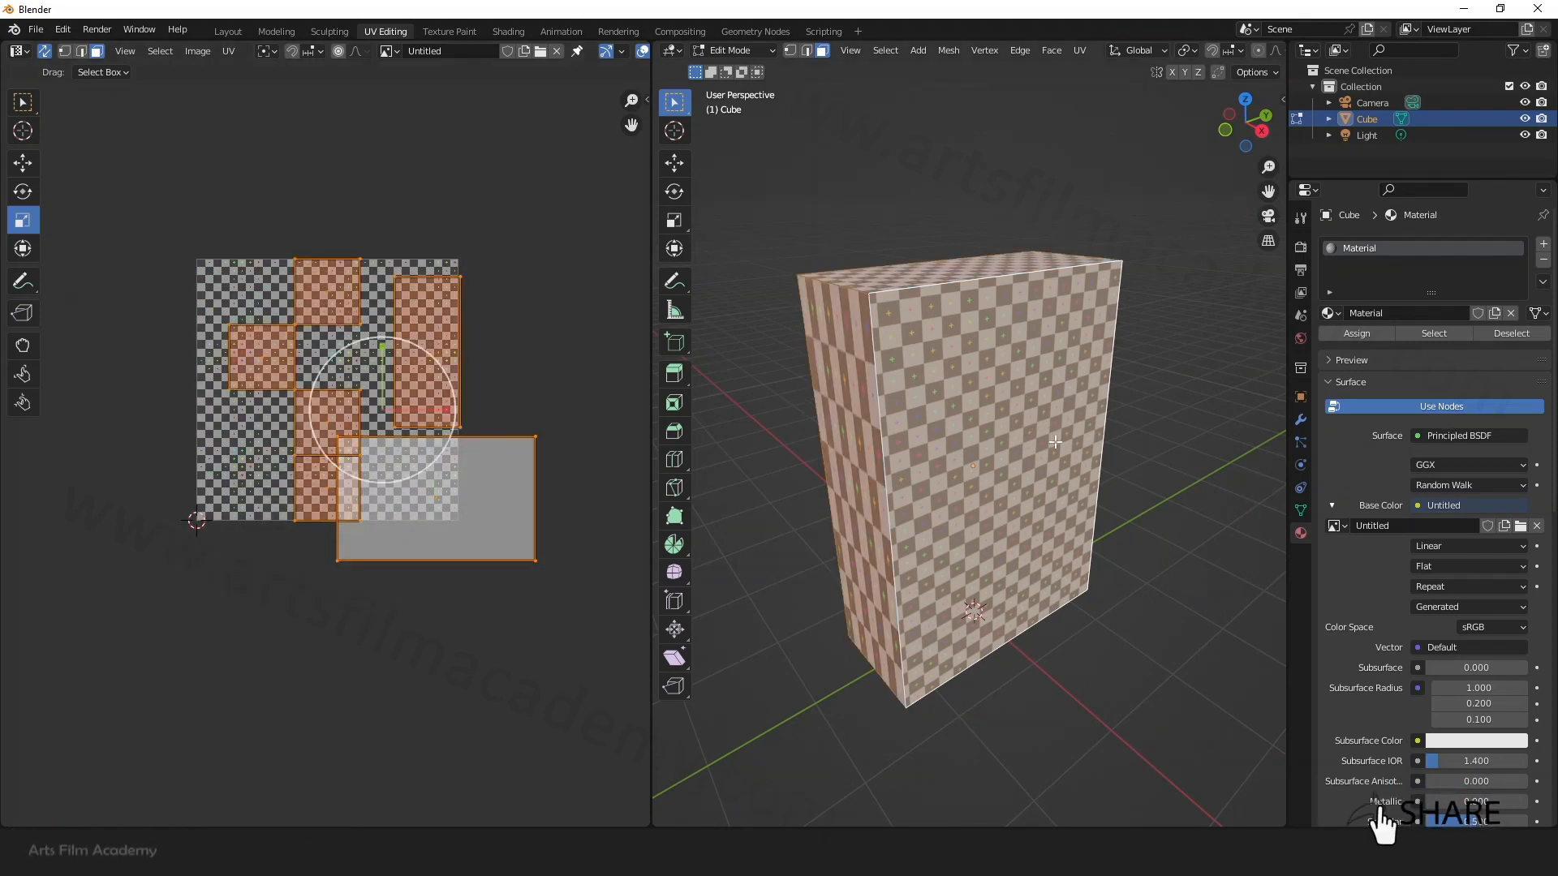
middle_click_drag(1055, 442, 1070, 448)
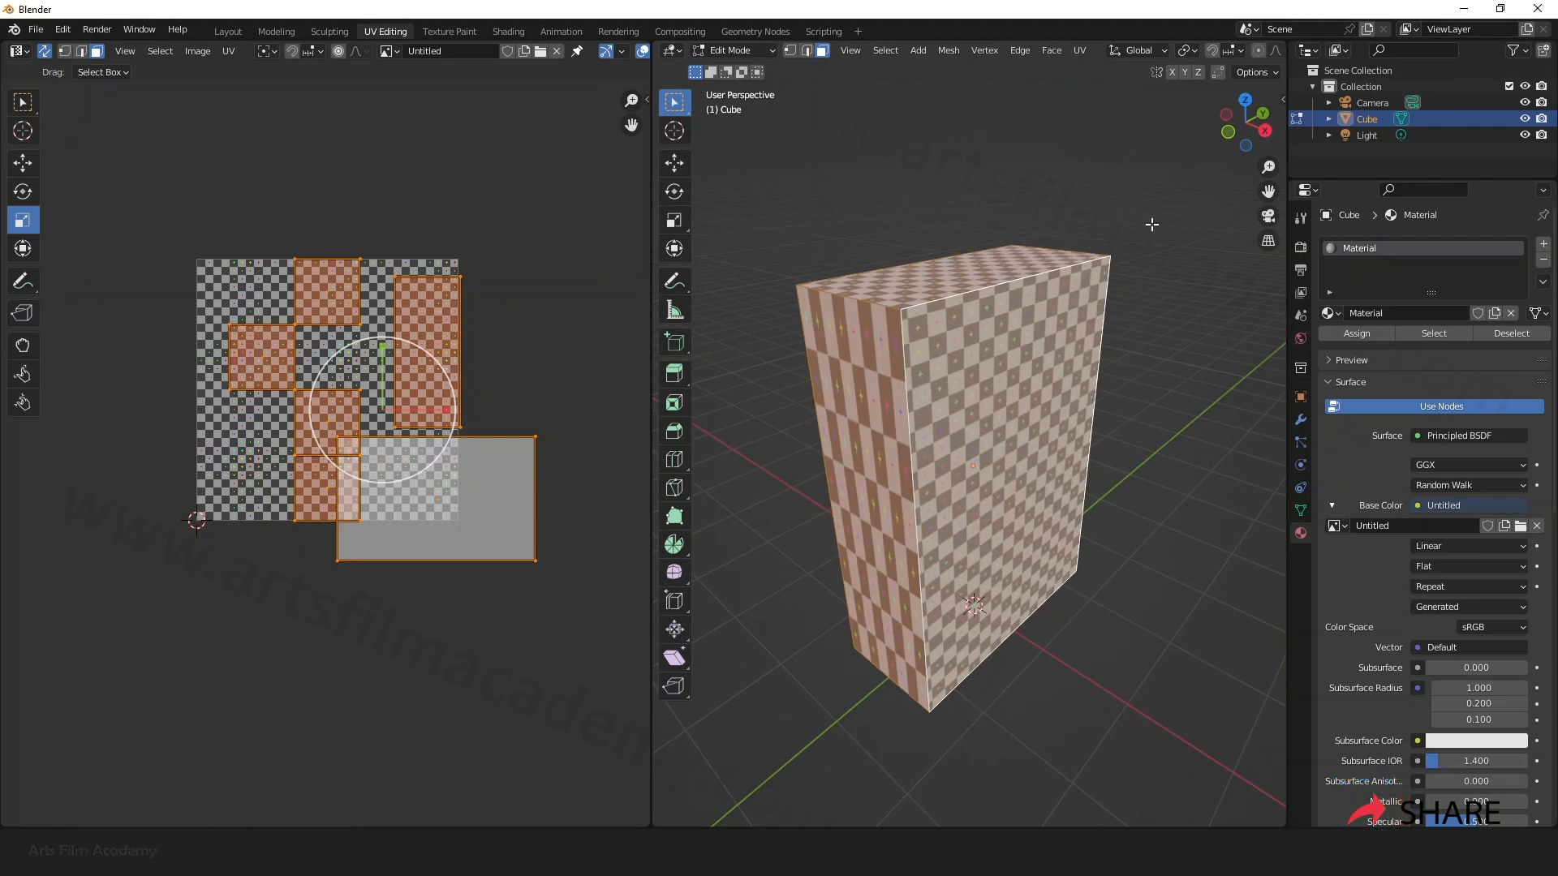
left_click(1082, 55)
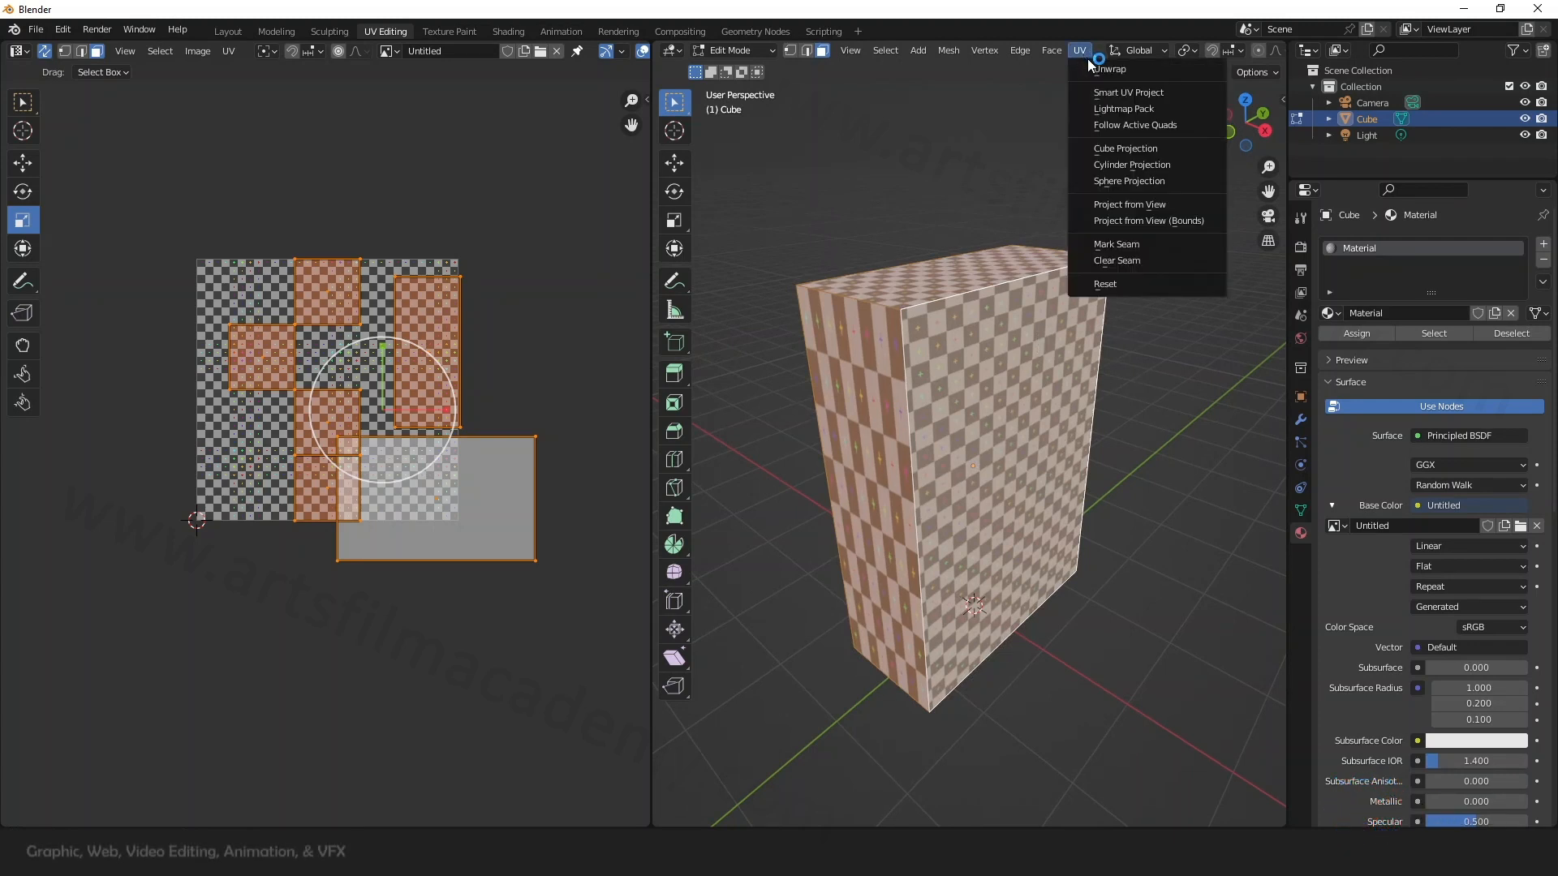
left_click(1088, 51)
left_click(1087, 50)
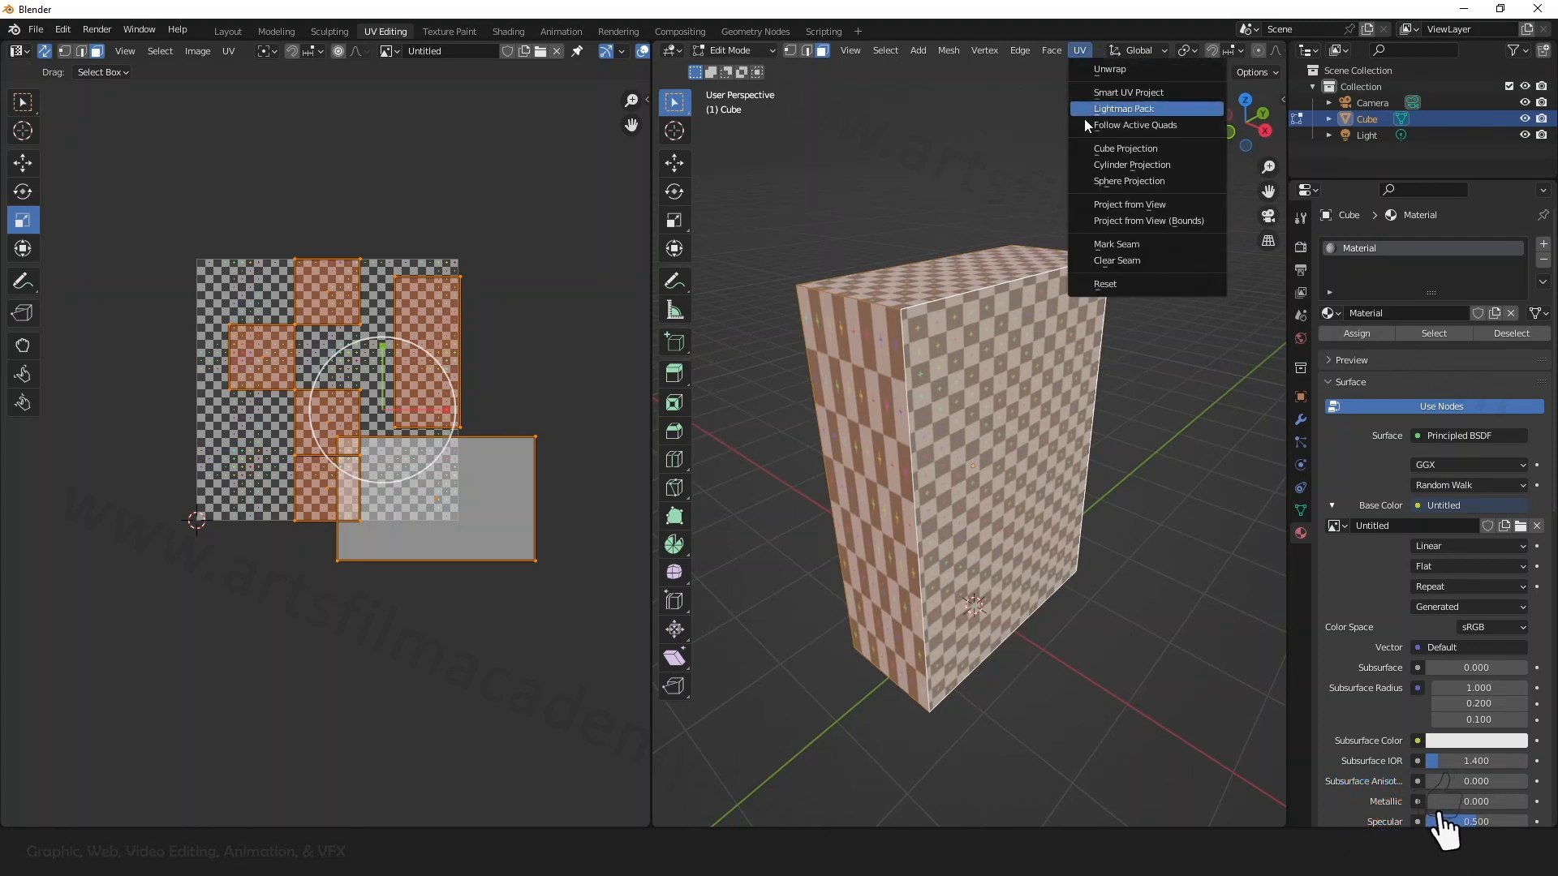
left_click(1132, 94)
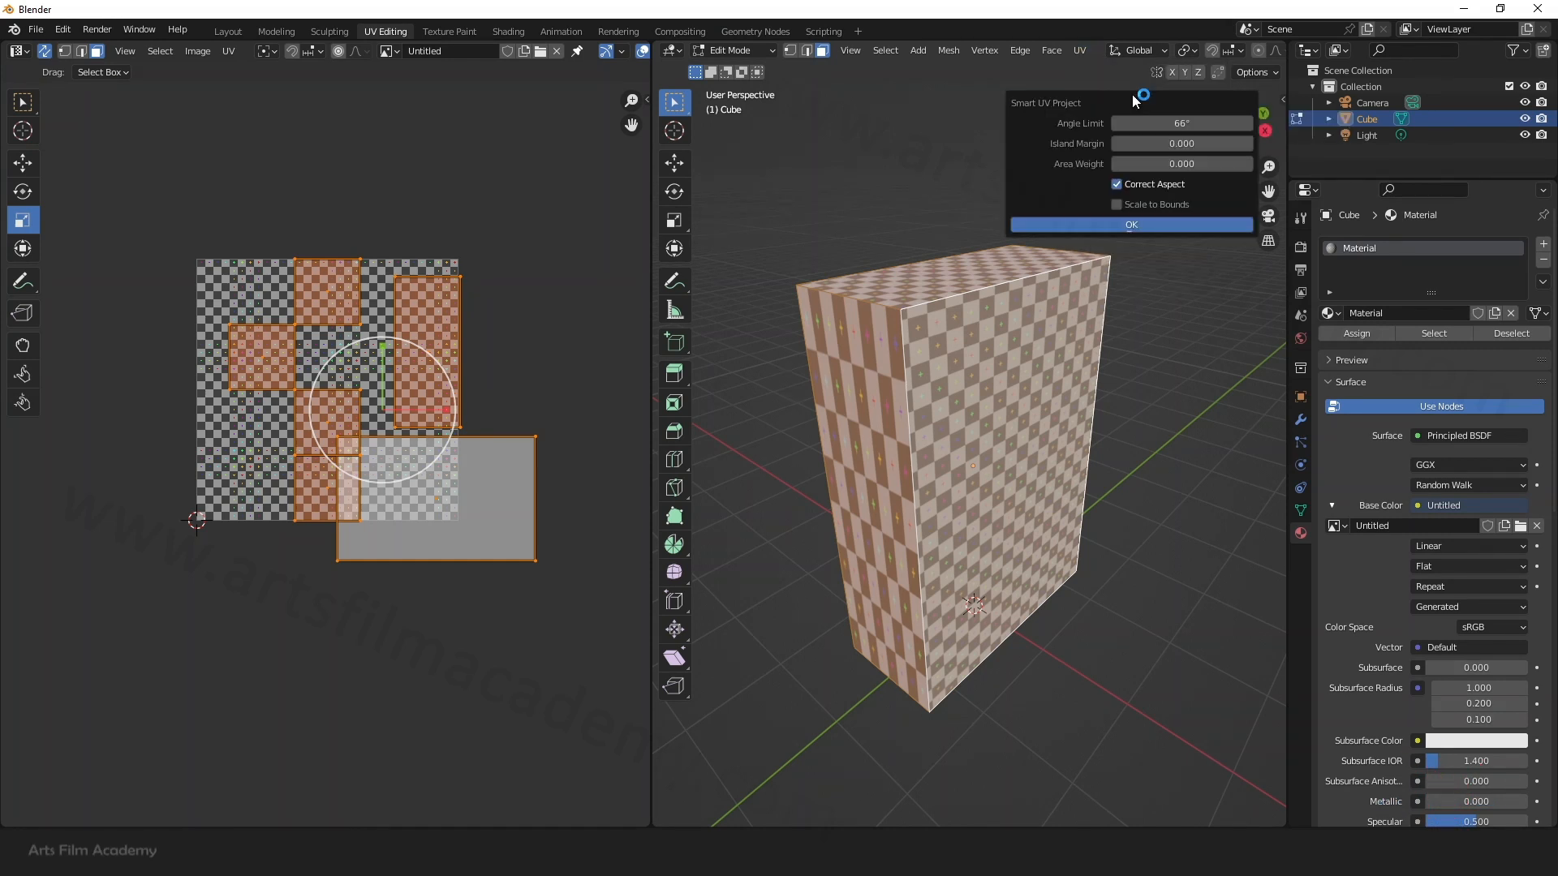
left_click(1149, 225)
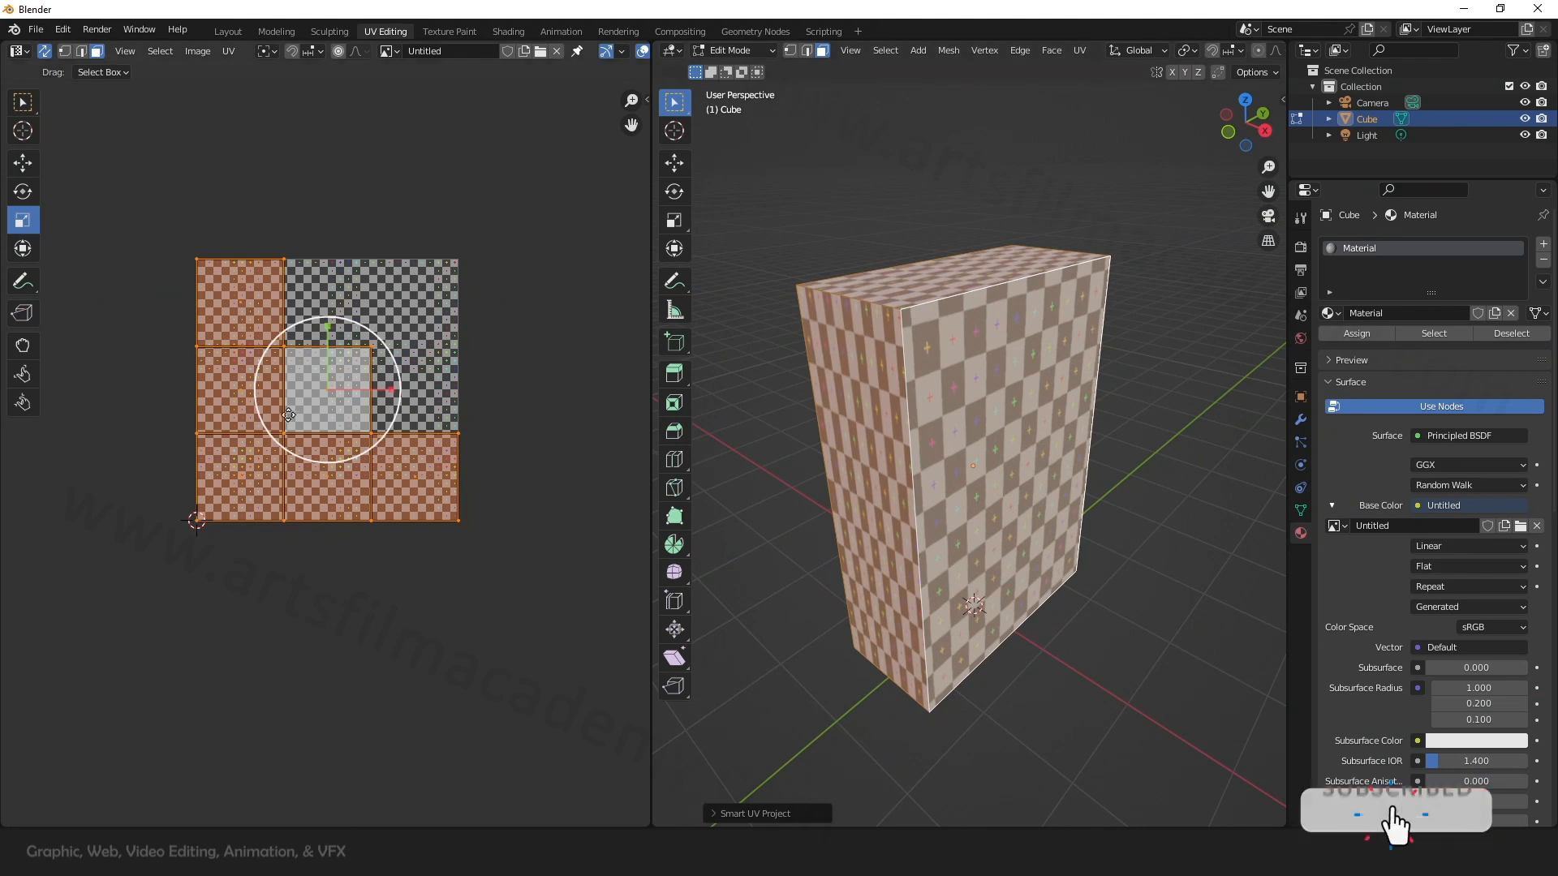
middle_click_drag(1079, 454, 966, 438)
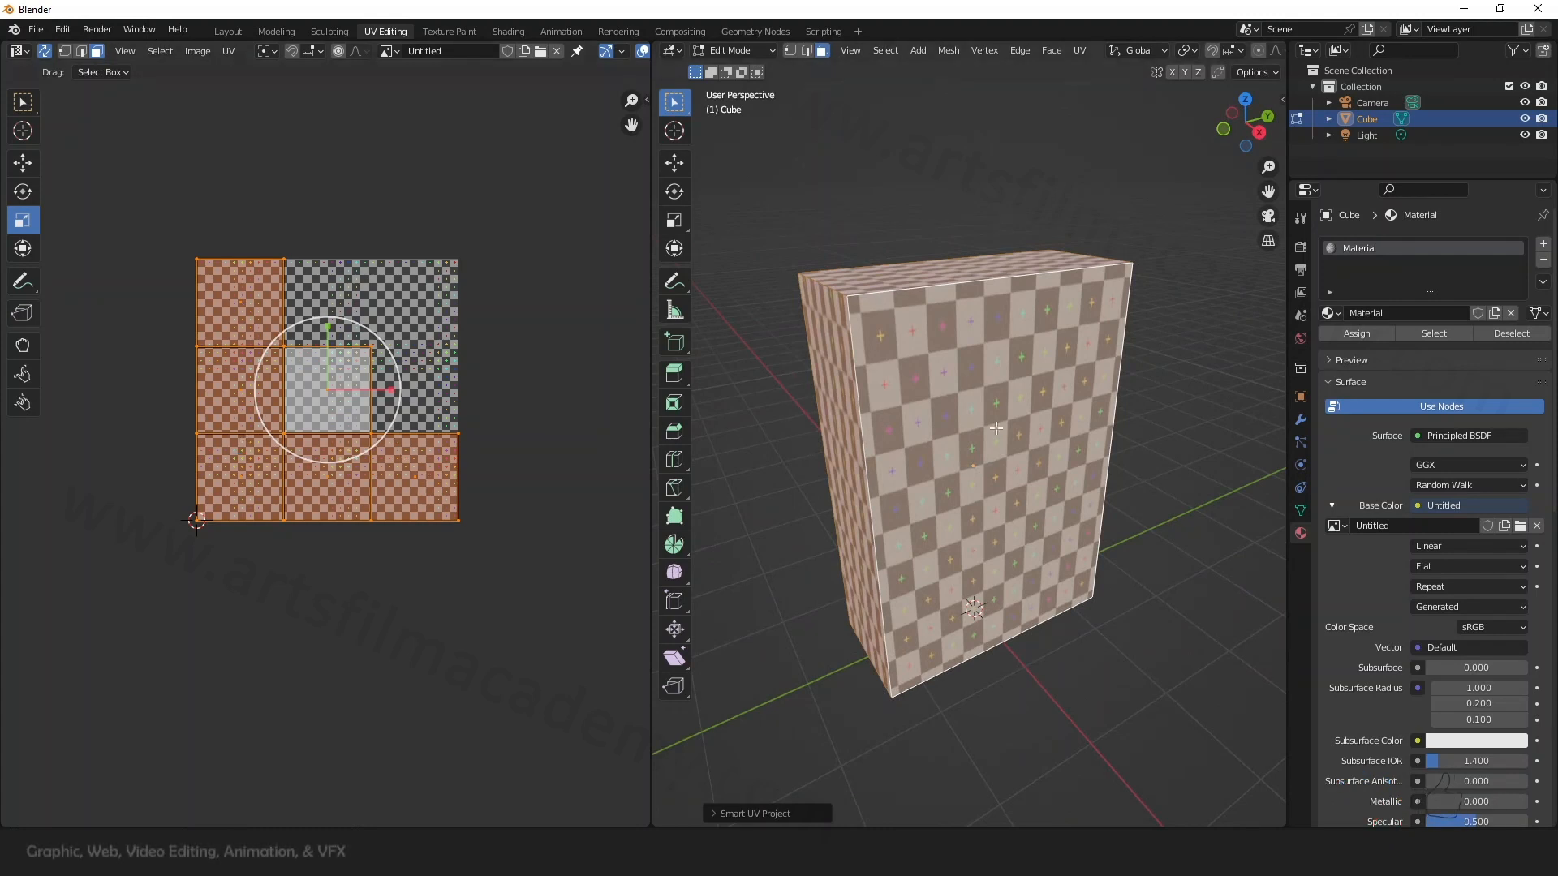
middle_click_drag(996, 429, 1024, 434)
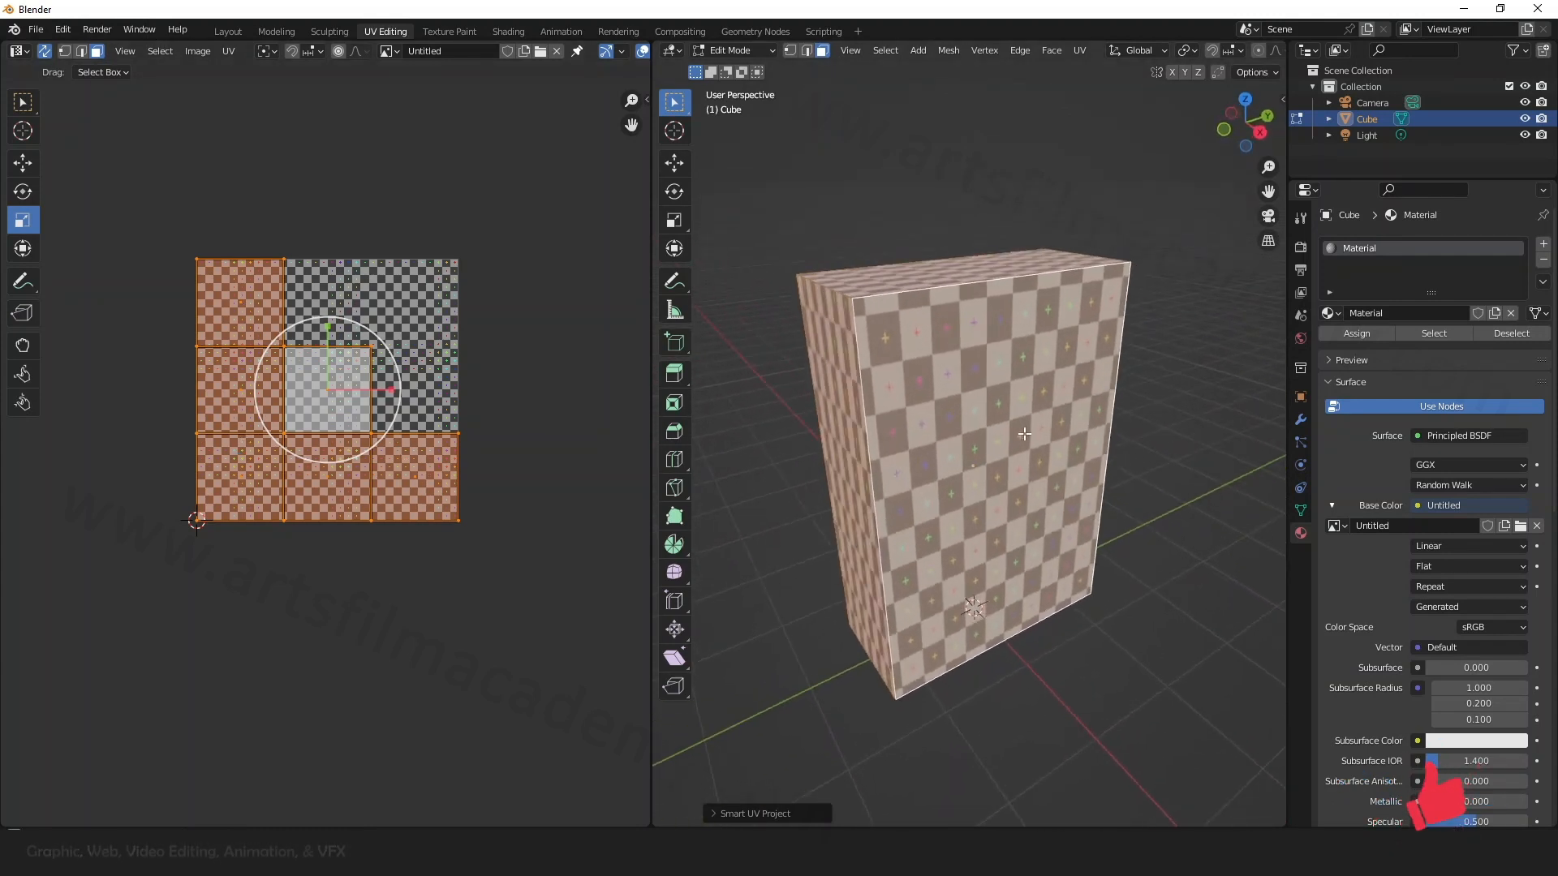
right_click(943, 335)
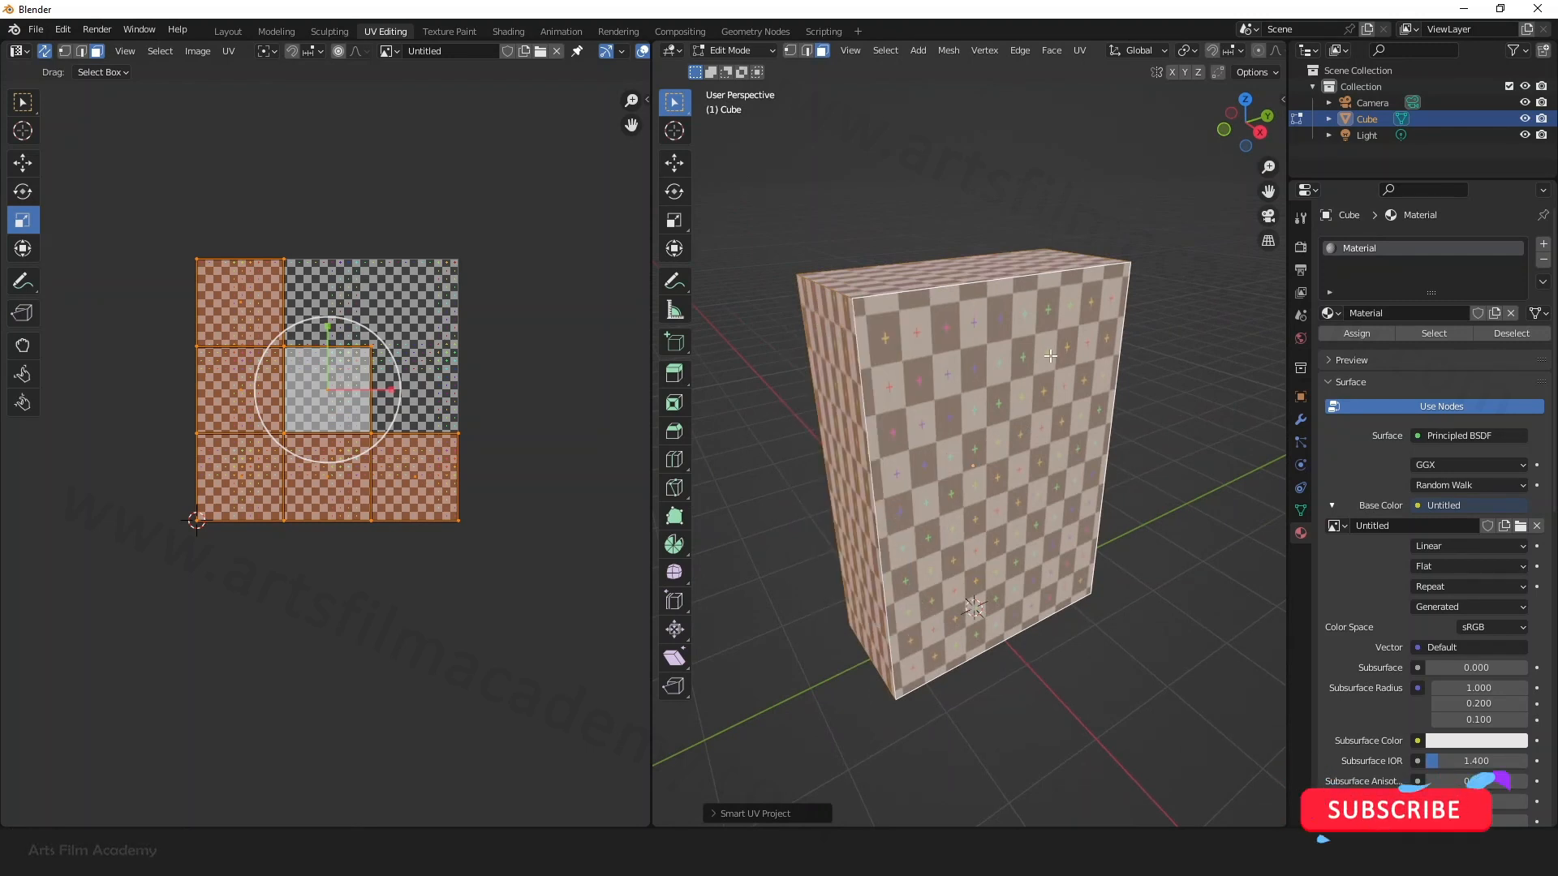
Step: Switch to the Layout workspace and apply all transforms to the box in Object Mode, keeping it selected
left_click(226, 32)
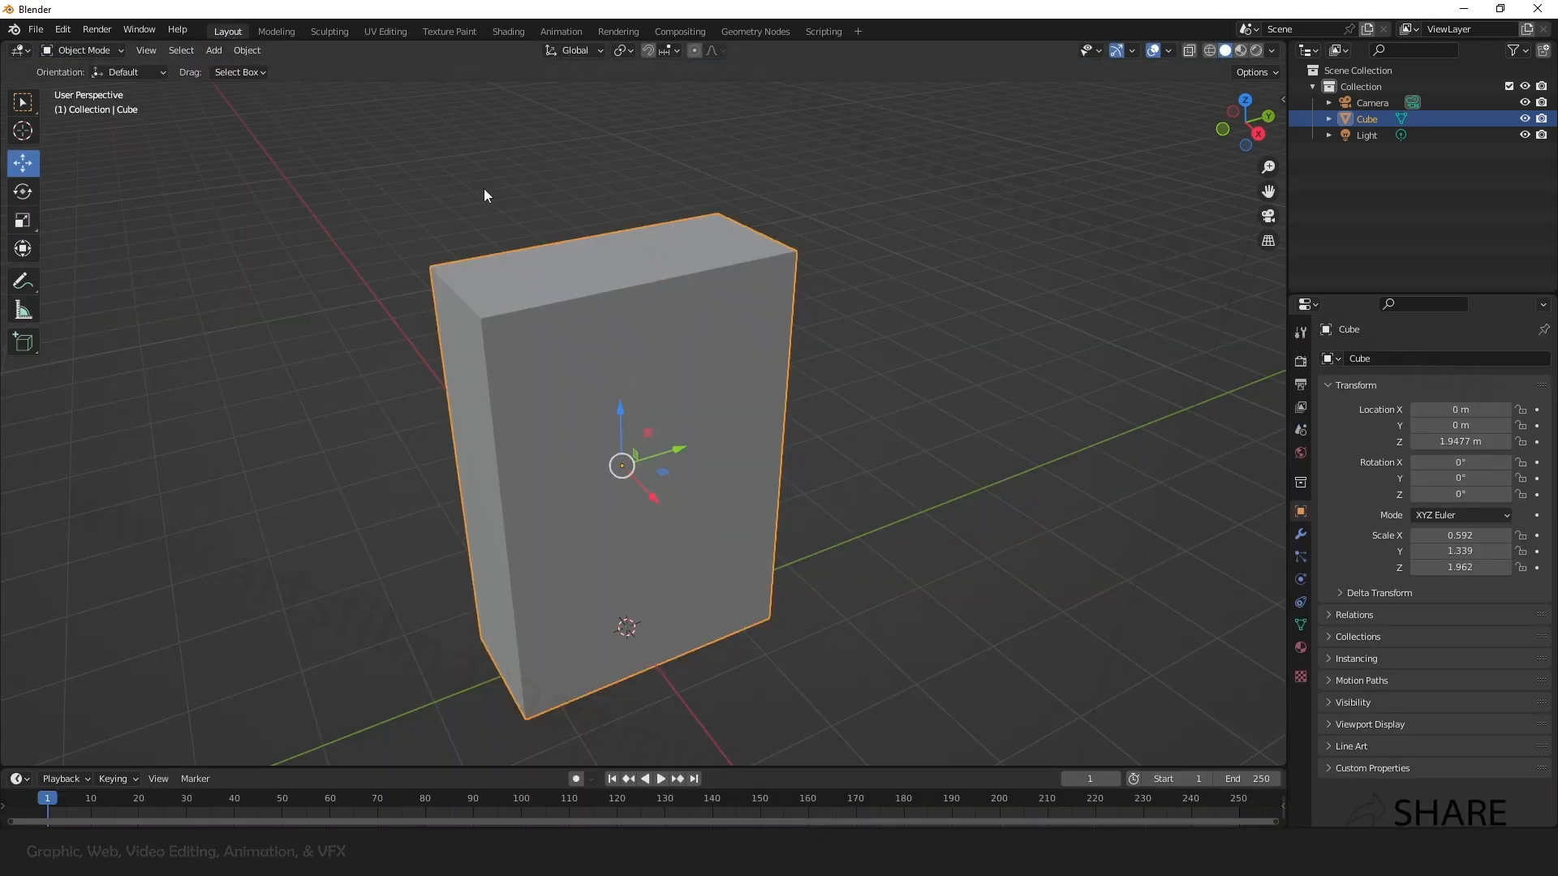
left_click(216, 50)
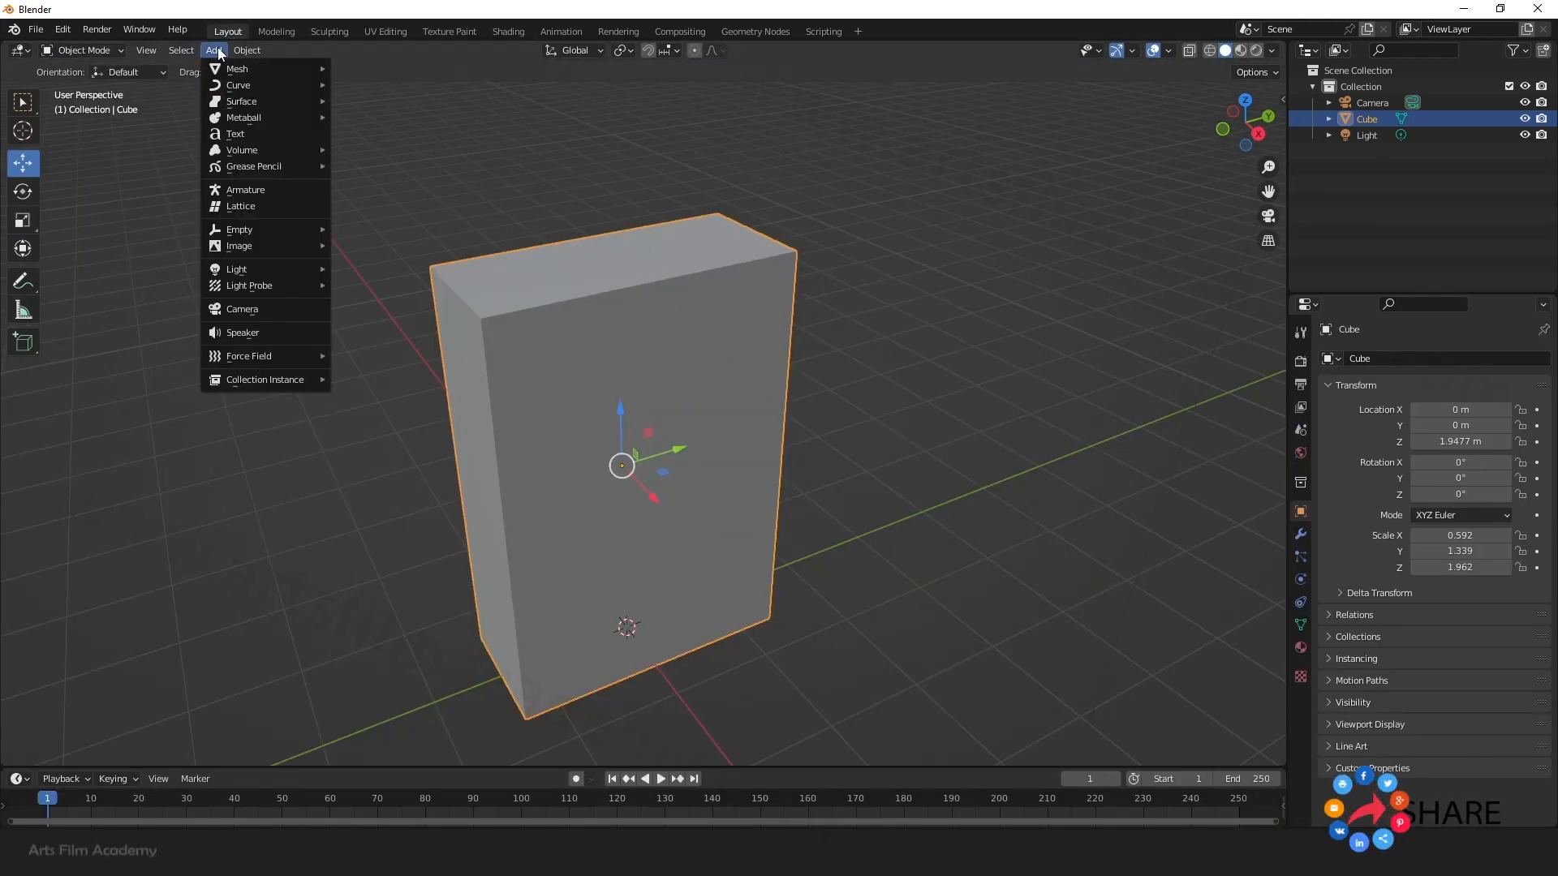
mouse_move(217, 68)
mouse_move(250, 46)
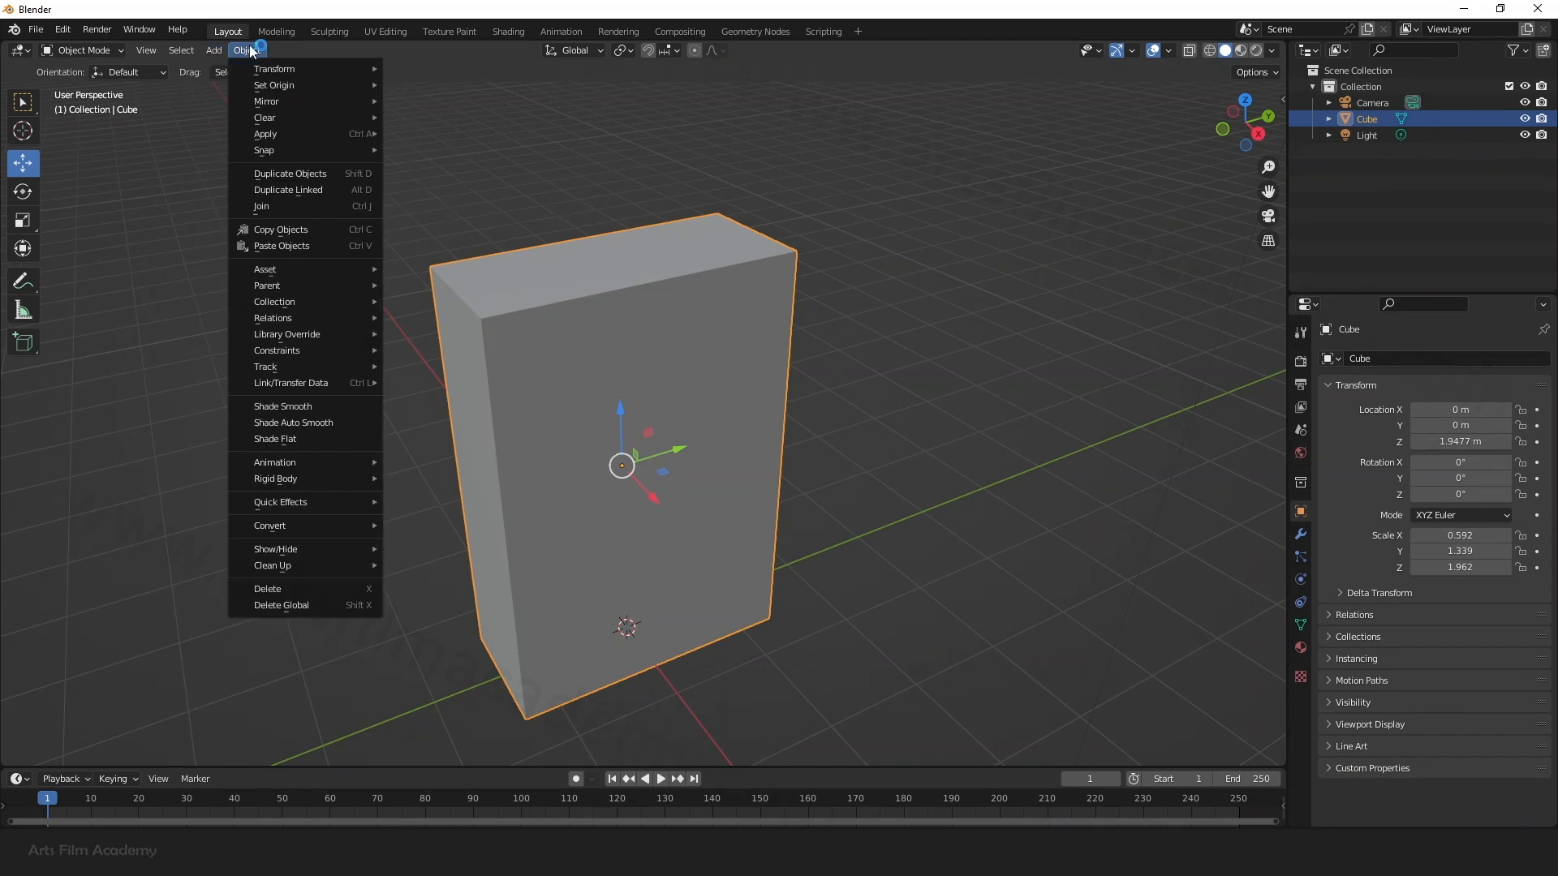
mouse_move(313, 133)
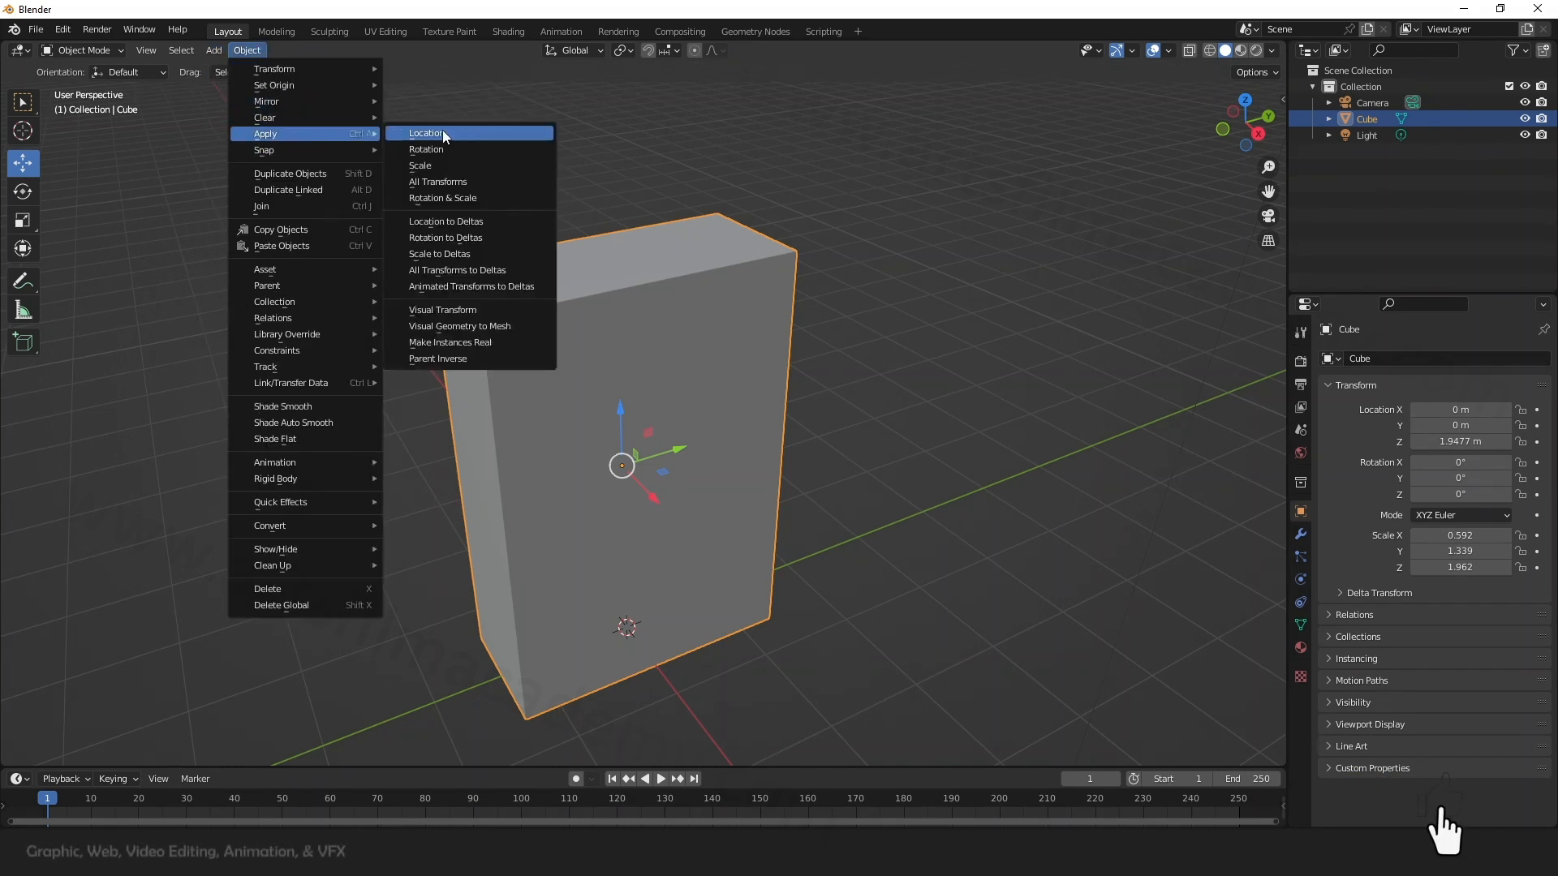
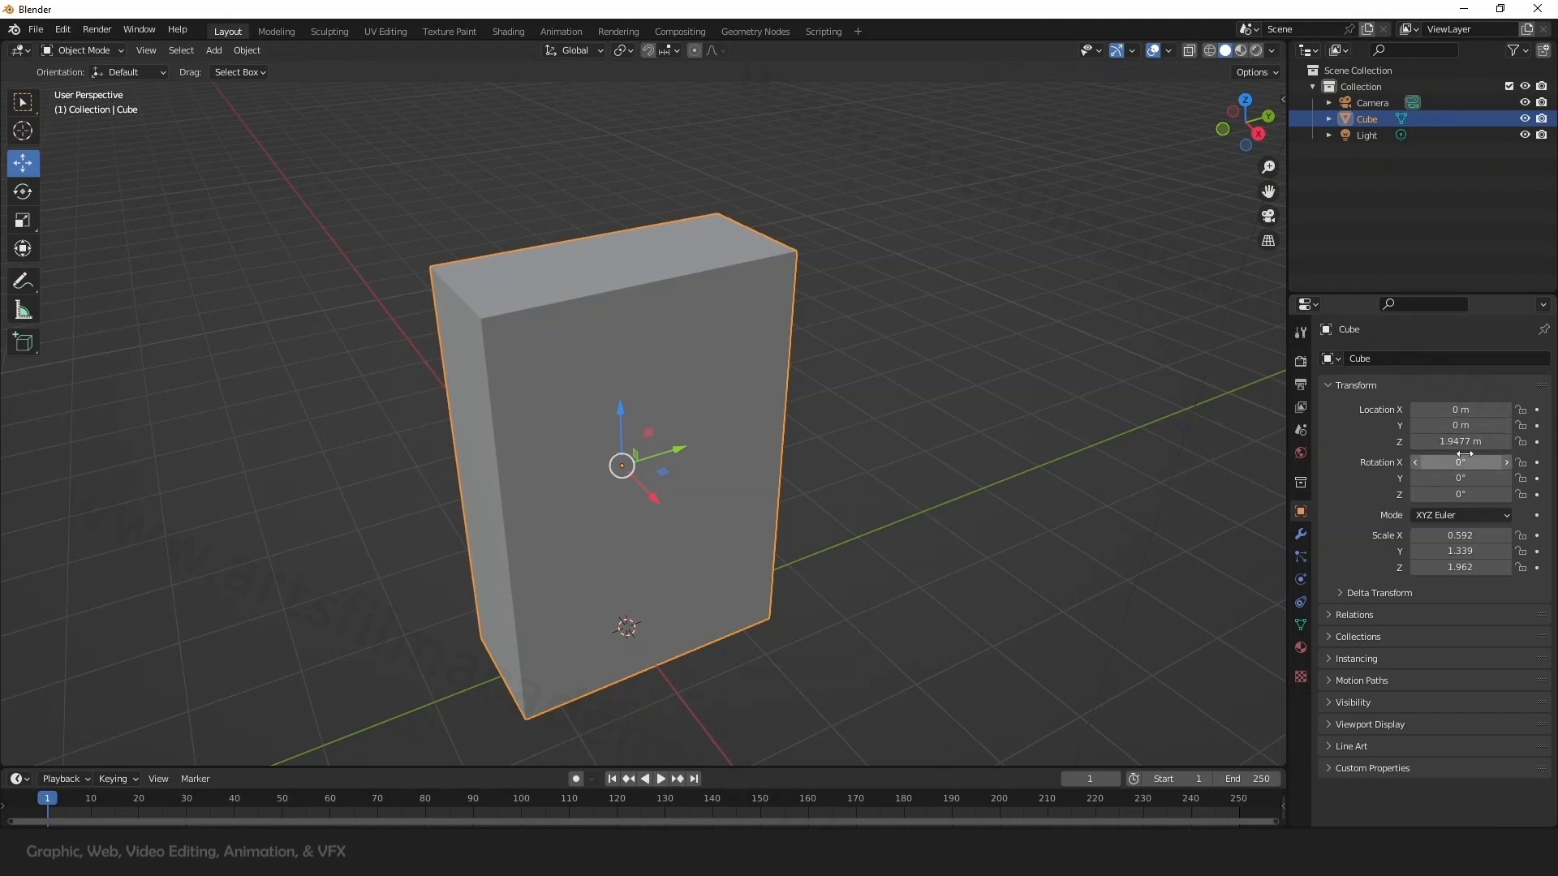
left_click(251, 50)
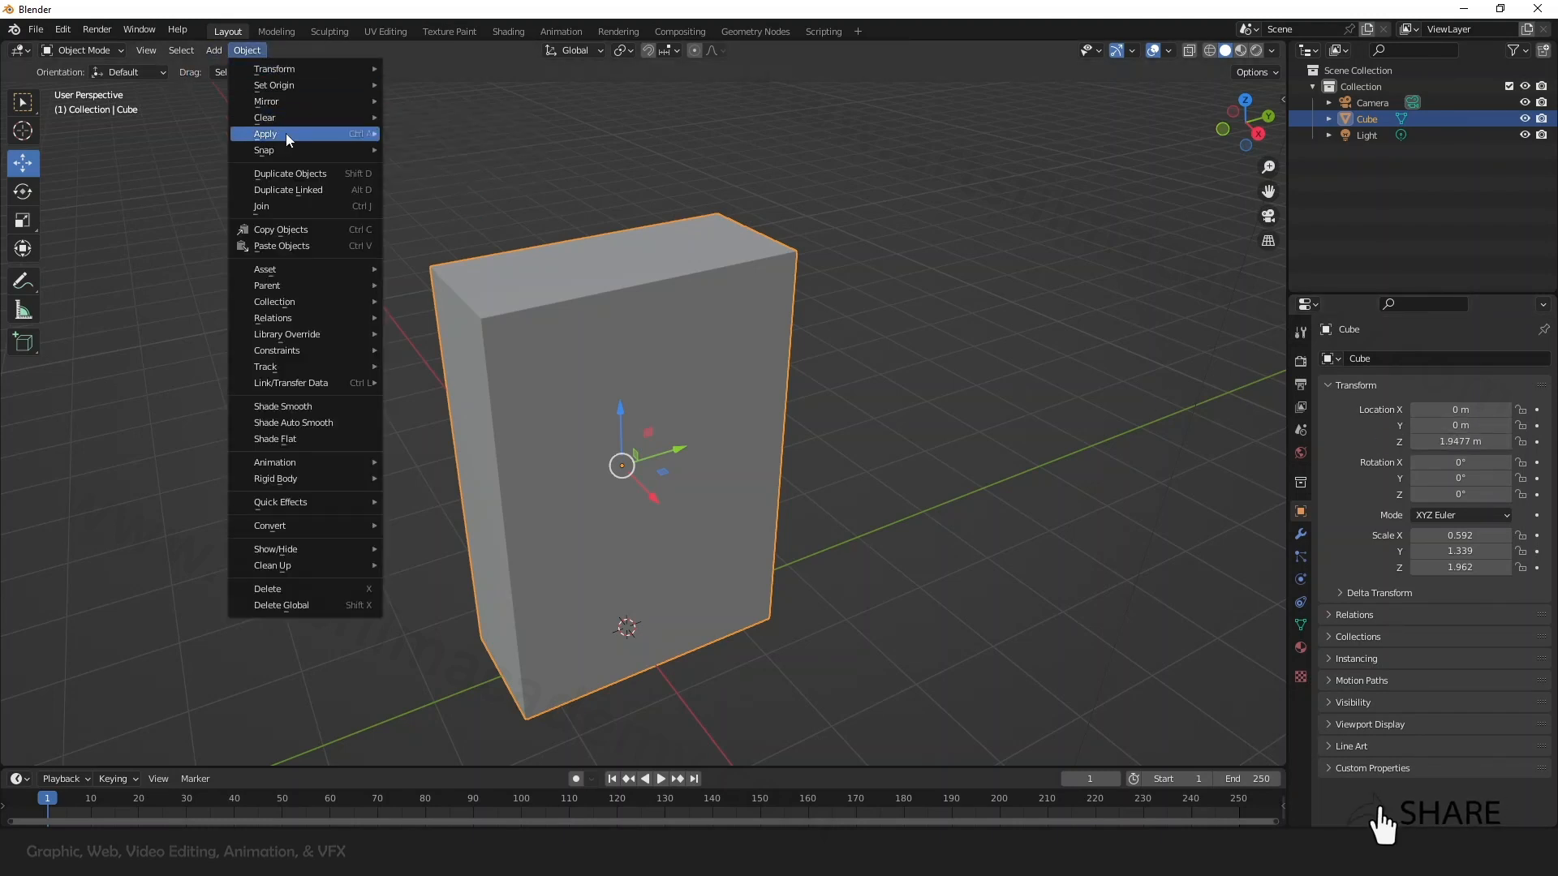
left_click(474, 182)
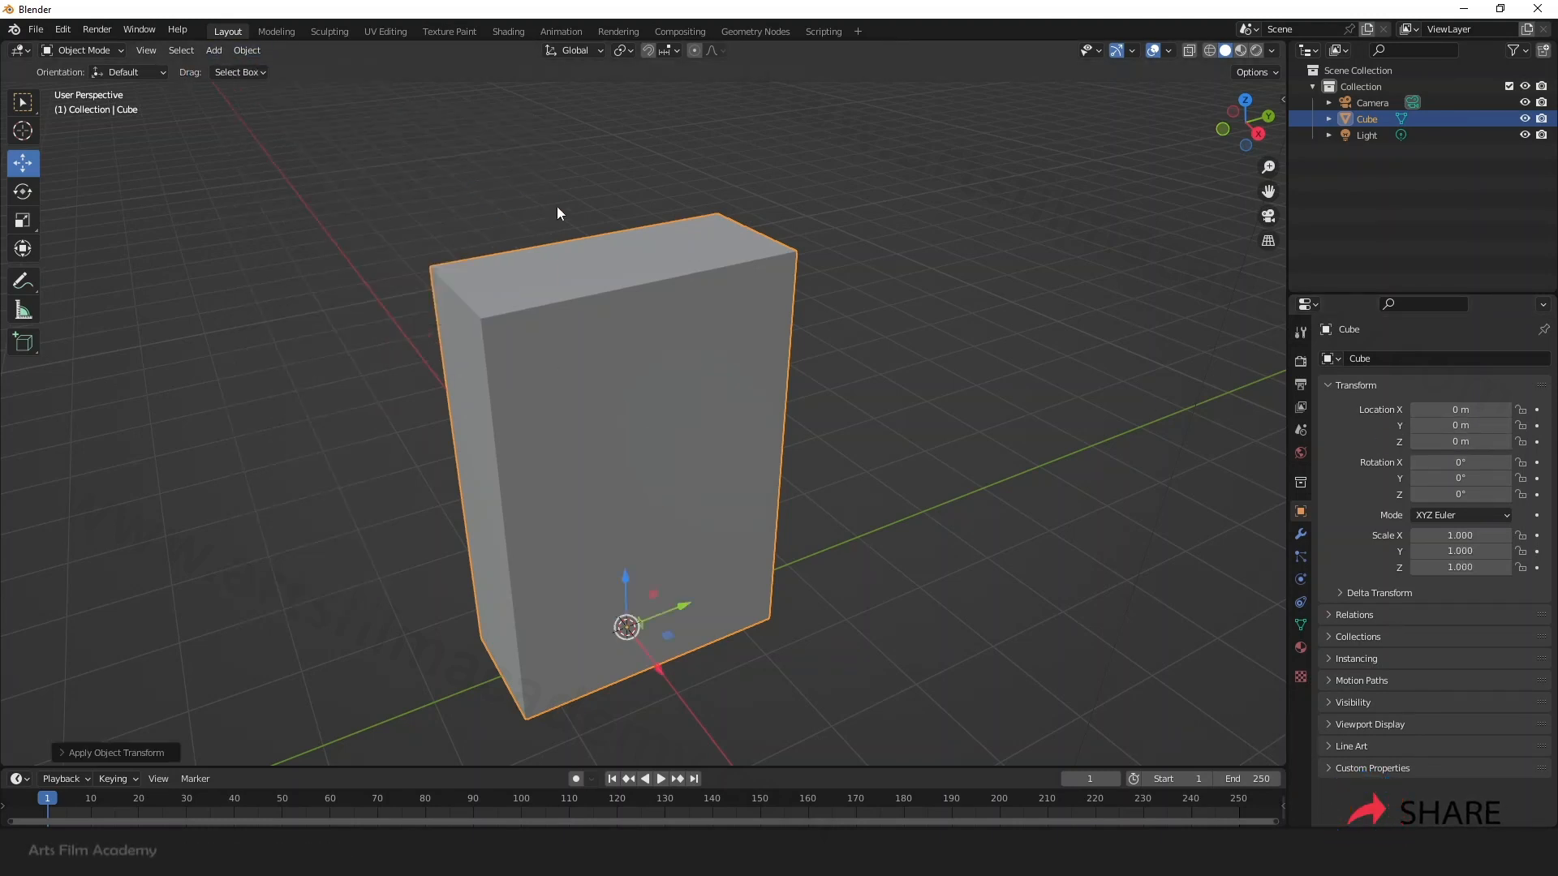
left_click(1030, 501)
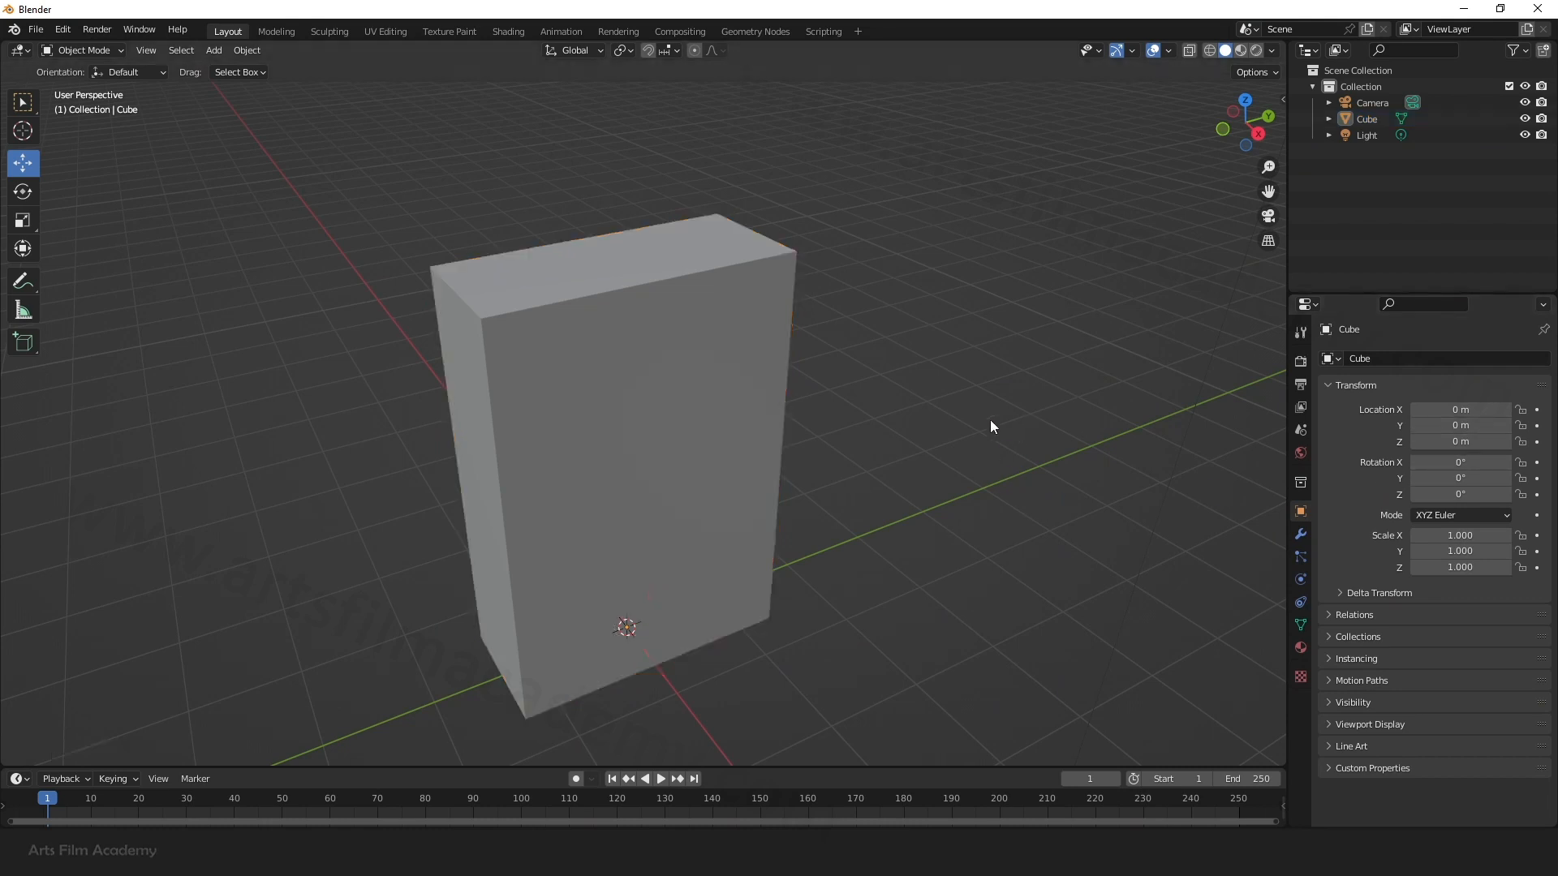
left_click(662, 416)
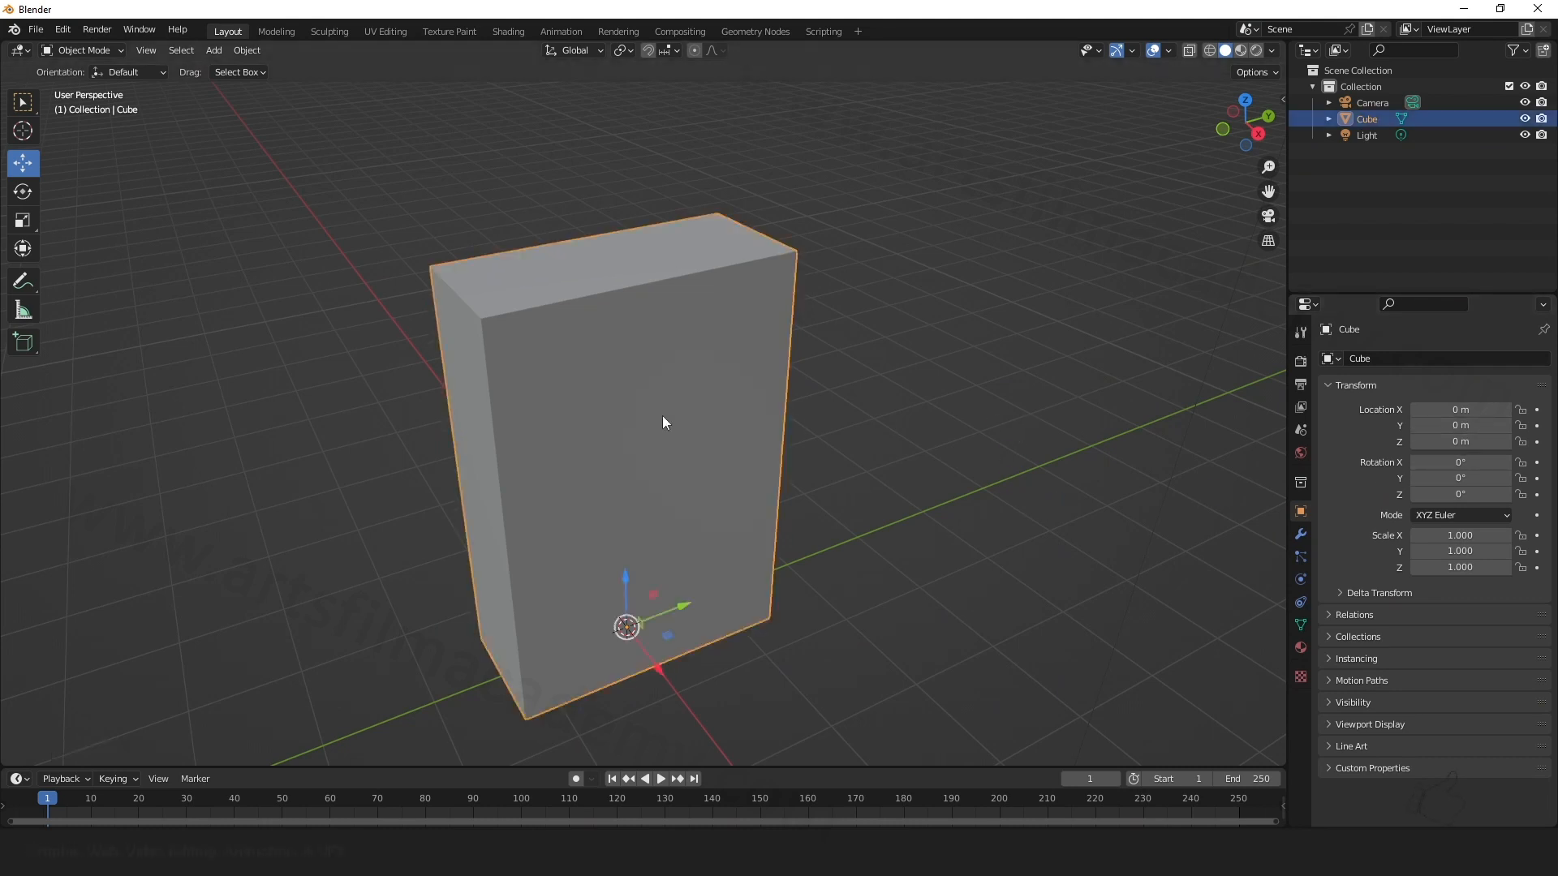
Step: Return to the UV Editing workspace and unwrap all faces of the box with Smart UV Project at the default settings
left_click(392, 32)
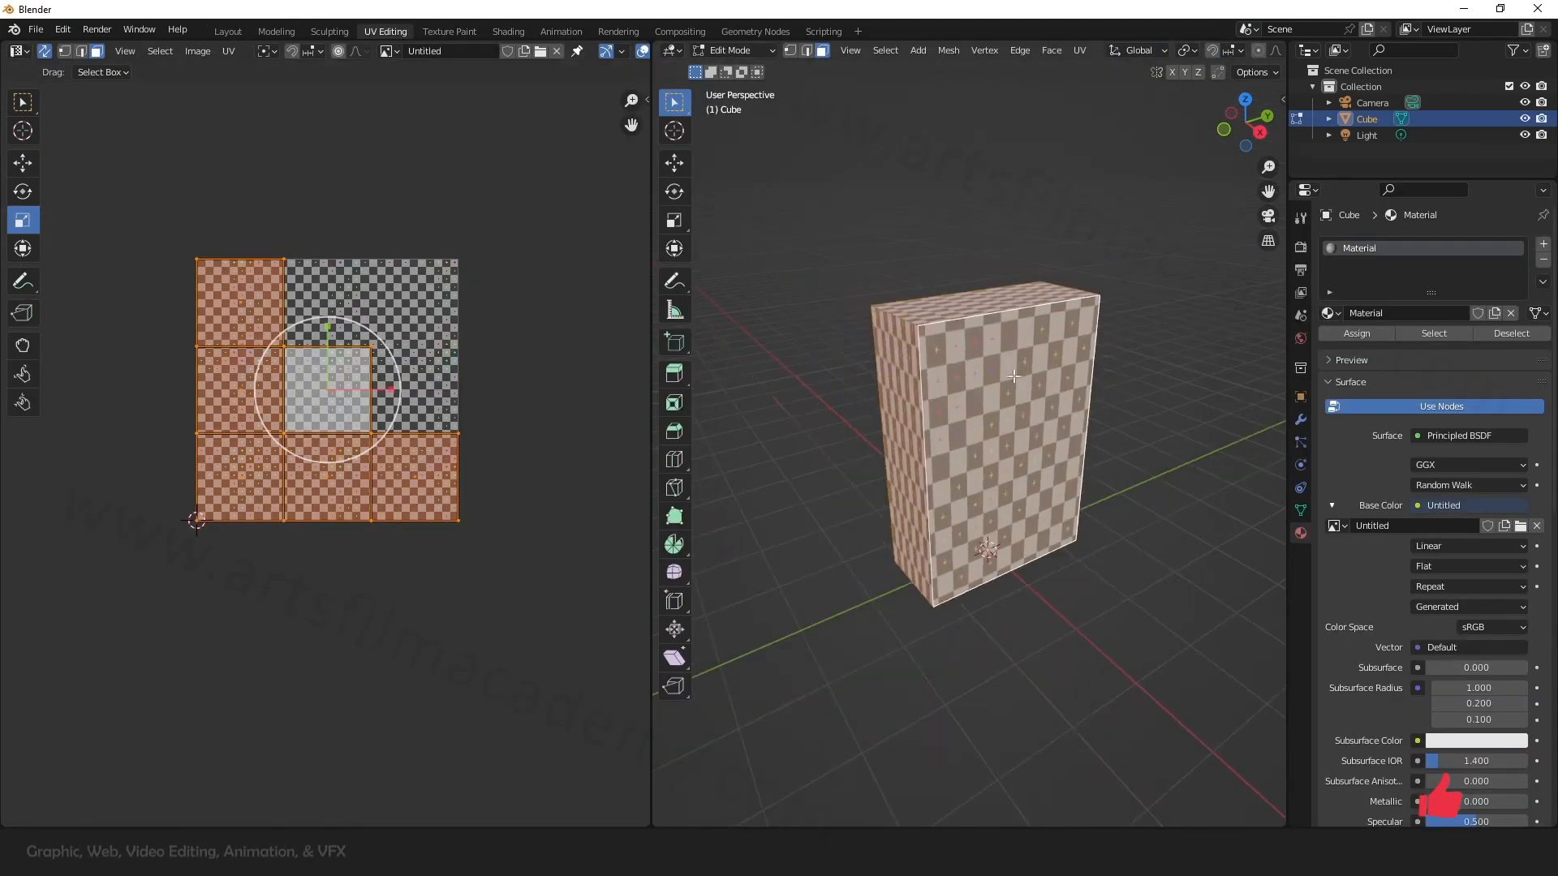
left_click_drag(163, 255, 484, 602)
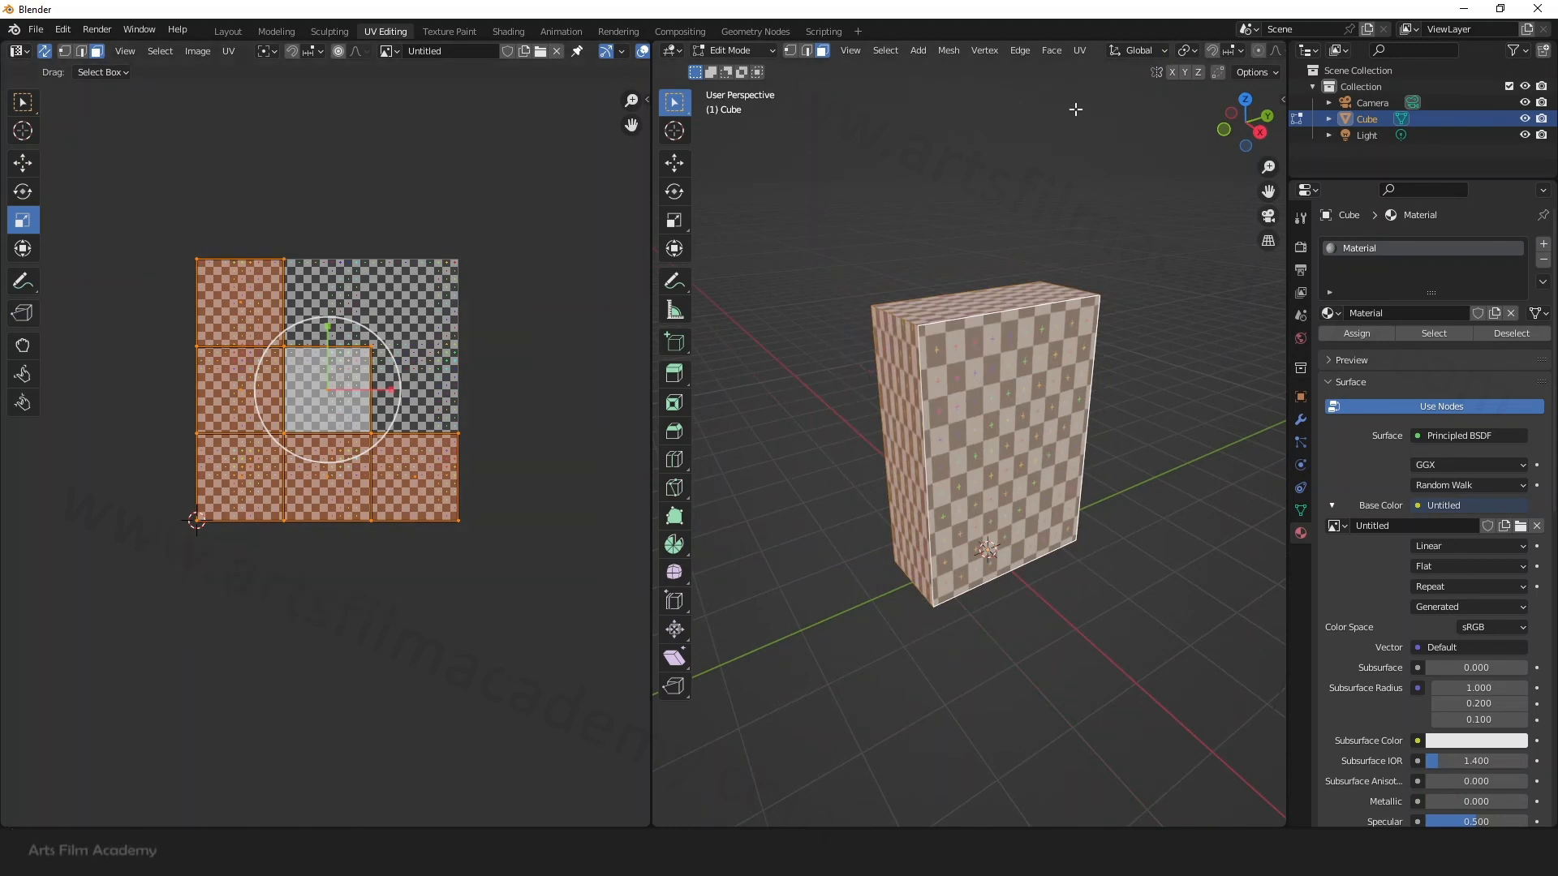
left_click(1079, 52)
left_click(1137, 93)
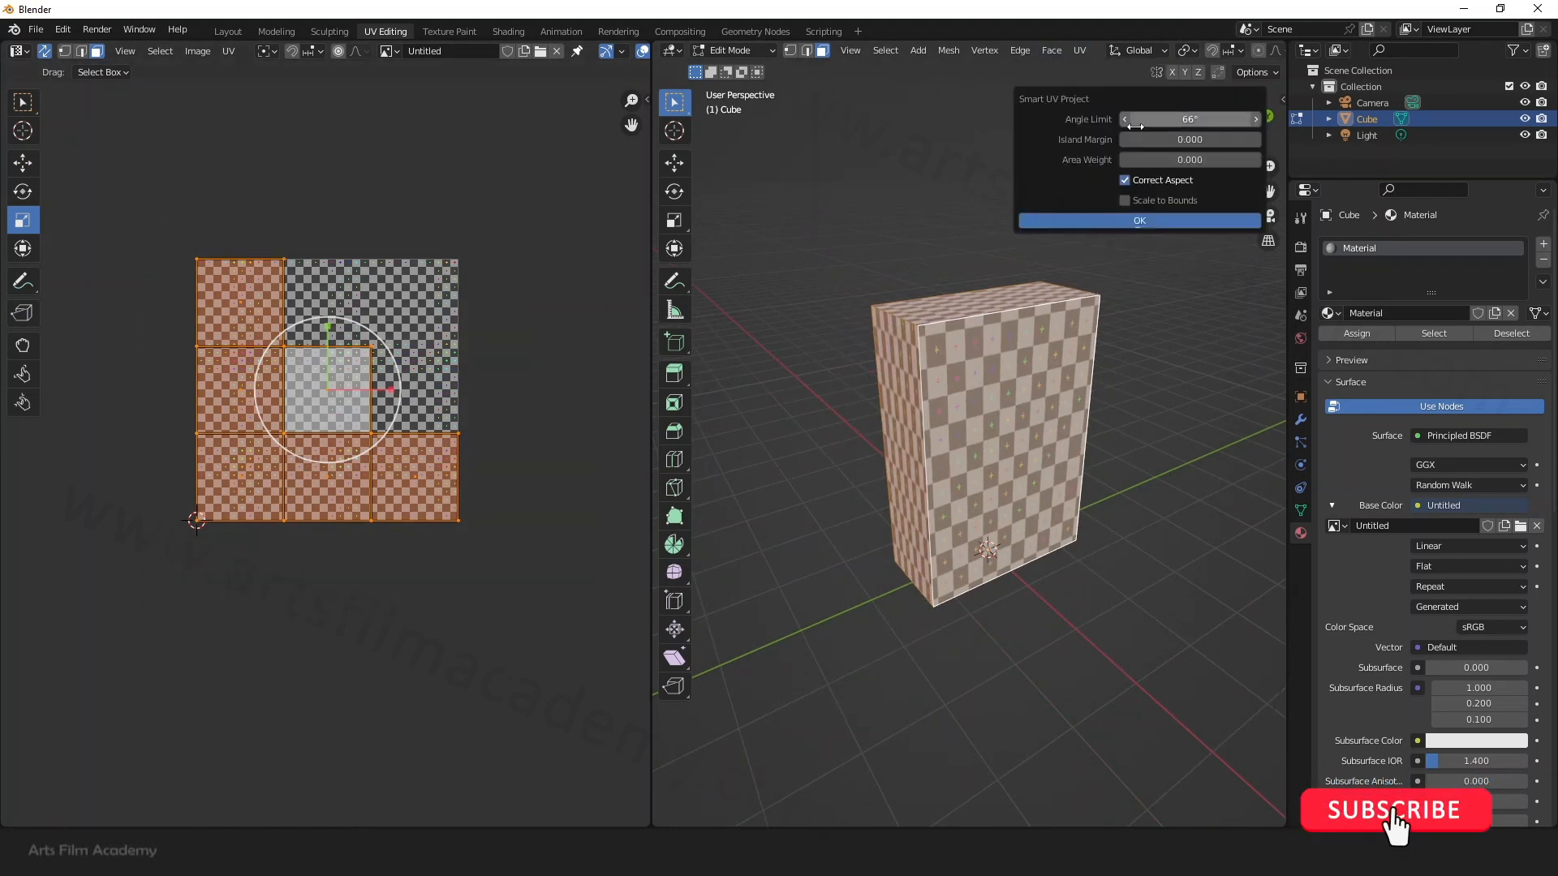
left_click(1143, 219)
scroll(333, 422, "up", 2)
scroll(322, 446, "down", 1)
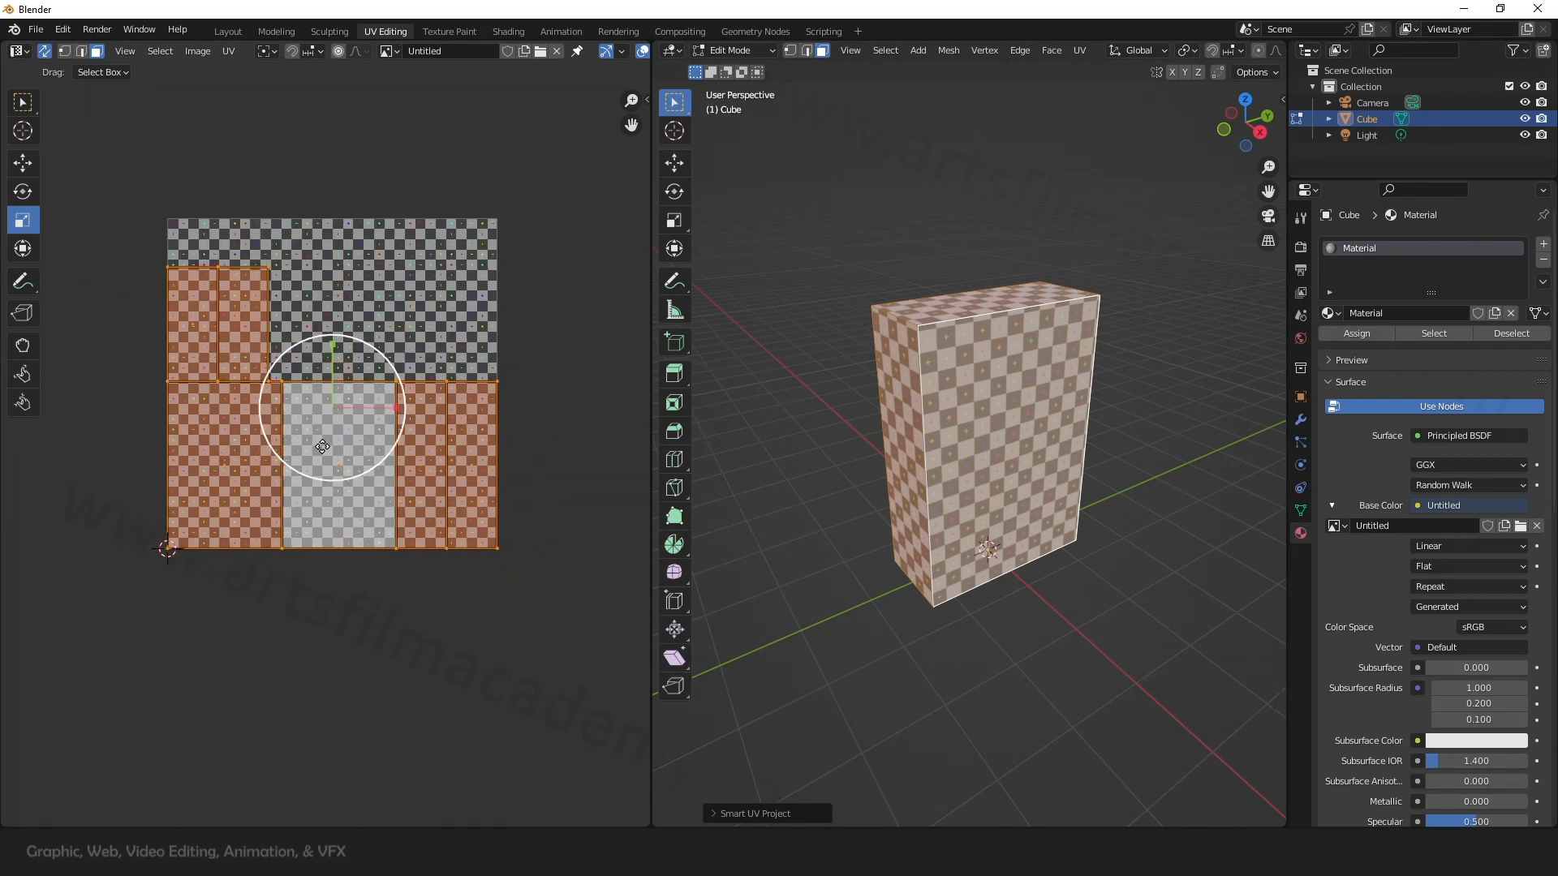
mouse_move(1015, 442)
middle_mouse_down()
mouse_move(1137, 443)
mouse_move(1015, 442)
middle_mouse_up()
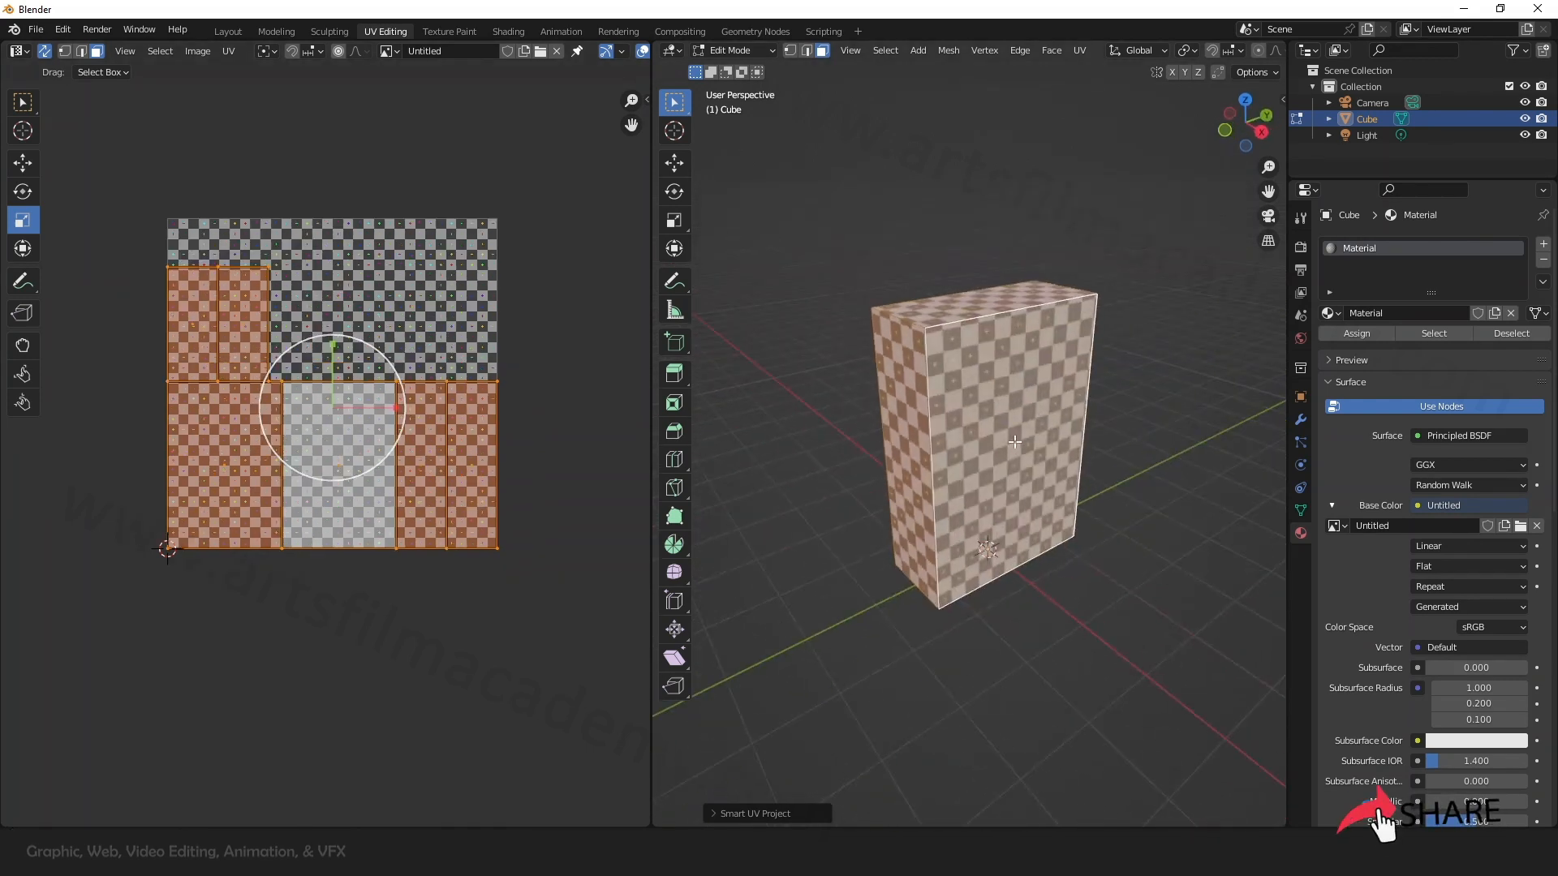
scroll(1015, 442, "up", 4)
scroll(1040, 332, "down", 4)
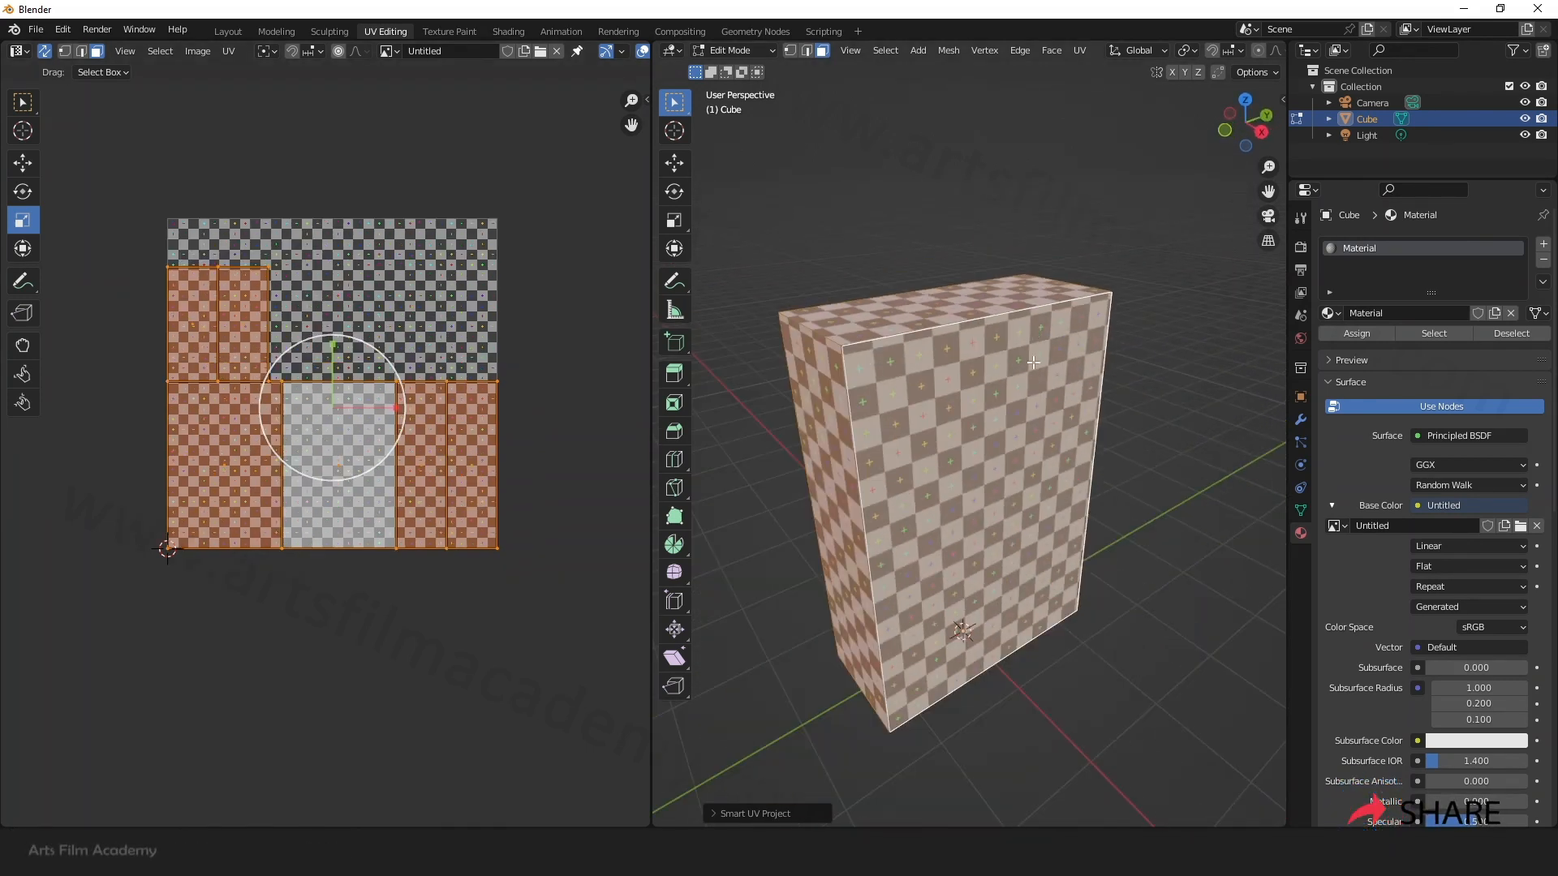
middle_click_drag(1062, 438, 1093, 436)
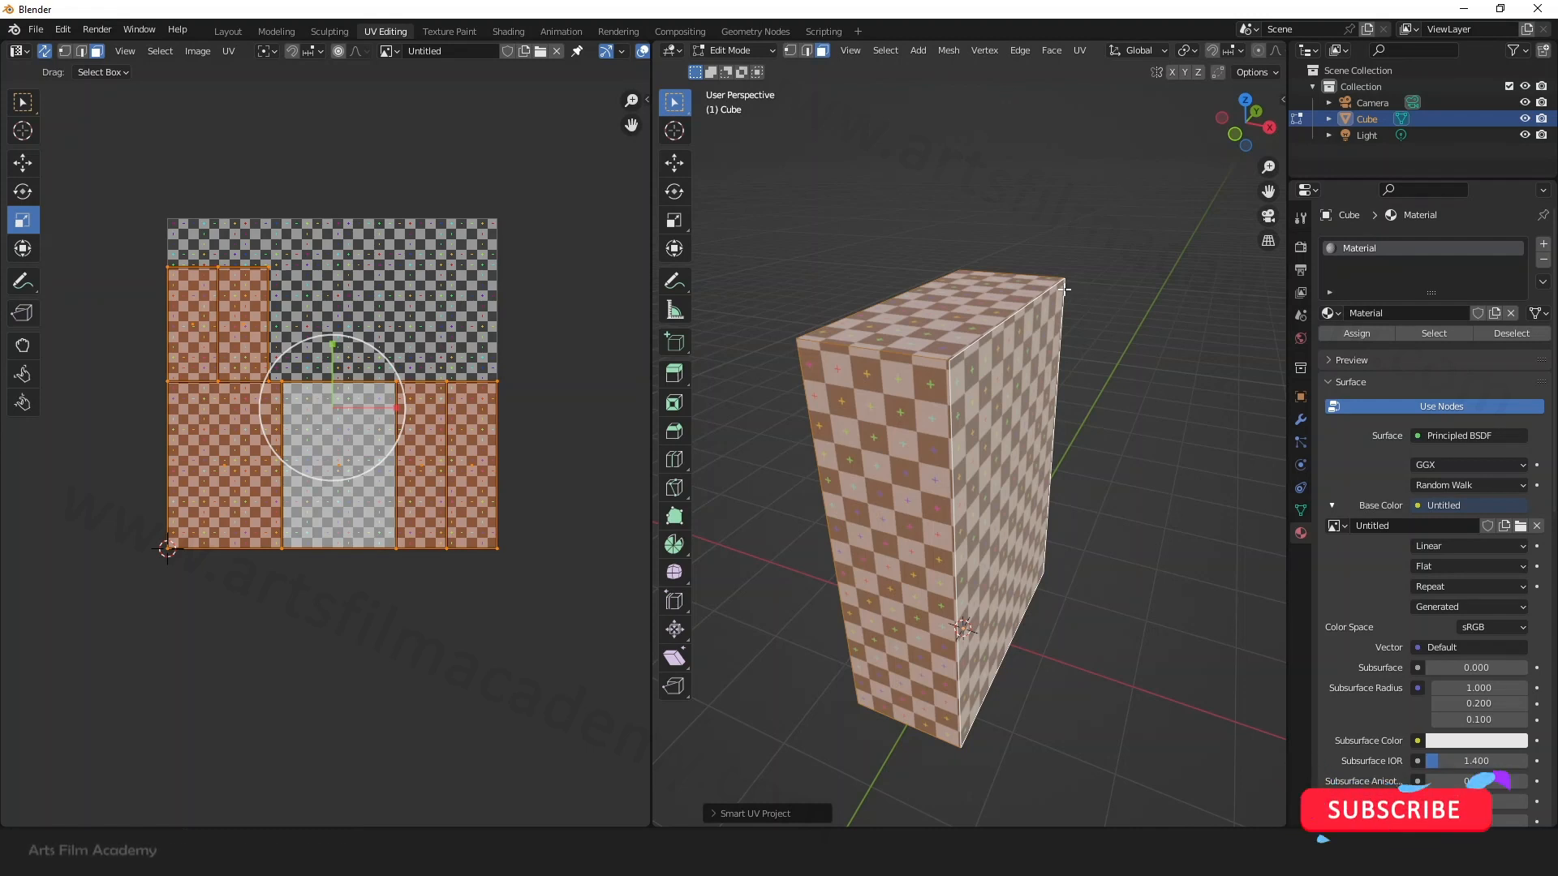
Step: Reselect all UV islands, inspect the checker pattern on the box's sides, and rerun Smart UV Project with unchanged settings
left_click(490, 300)
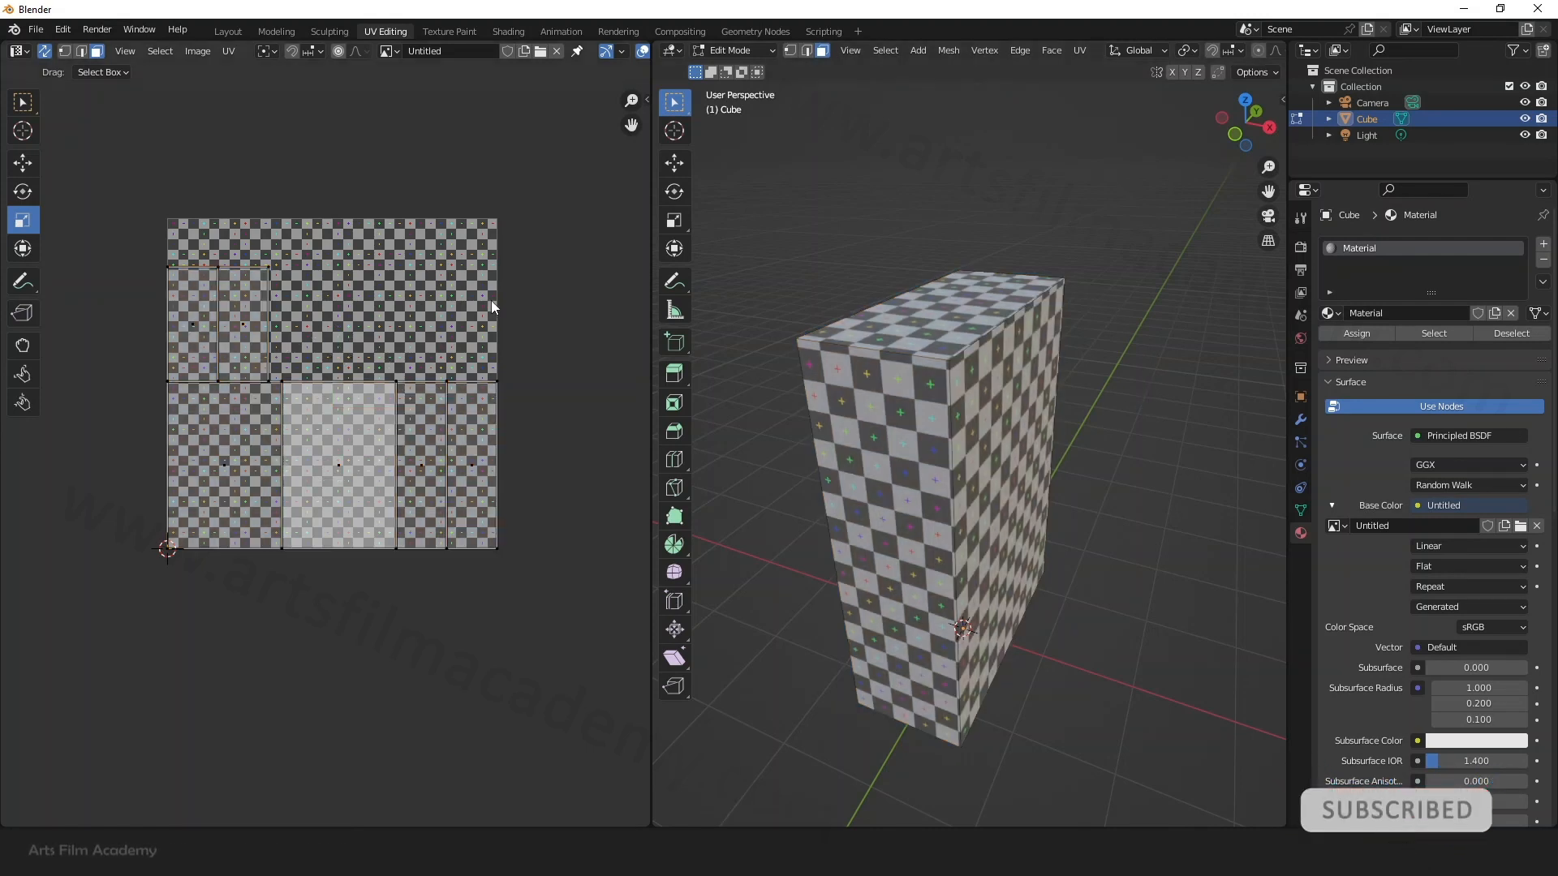
left_click_drag(118, 237, 563, 605)
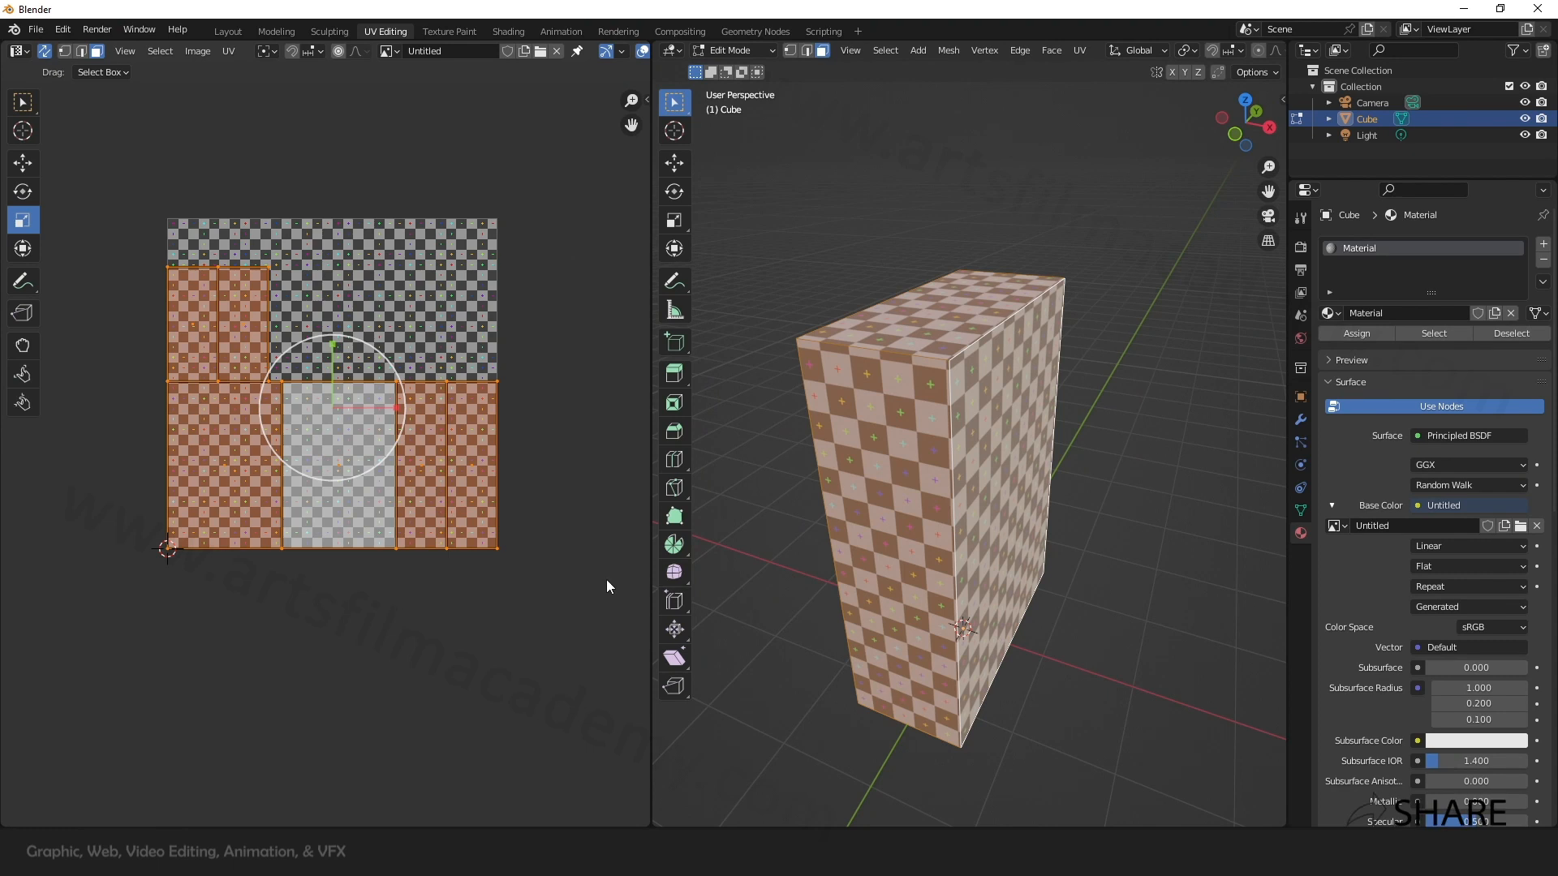
middle_click_drag(1063, 532, 986, 530)
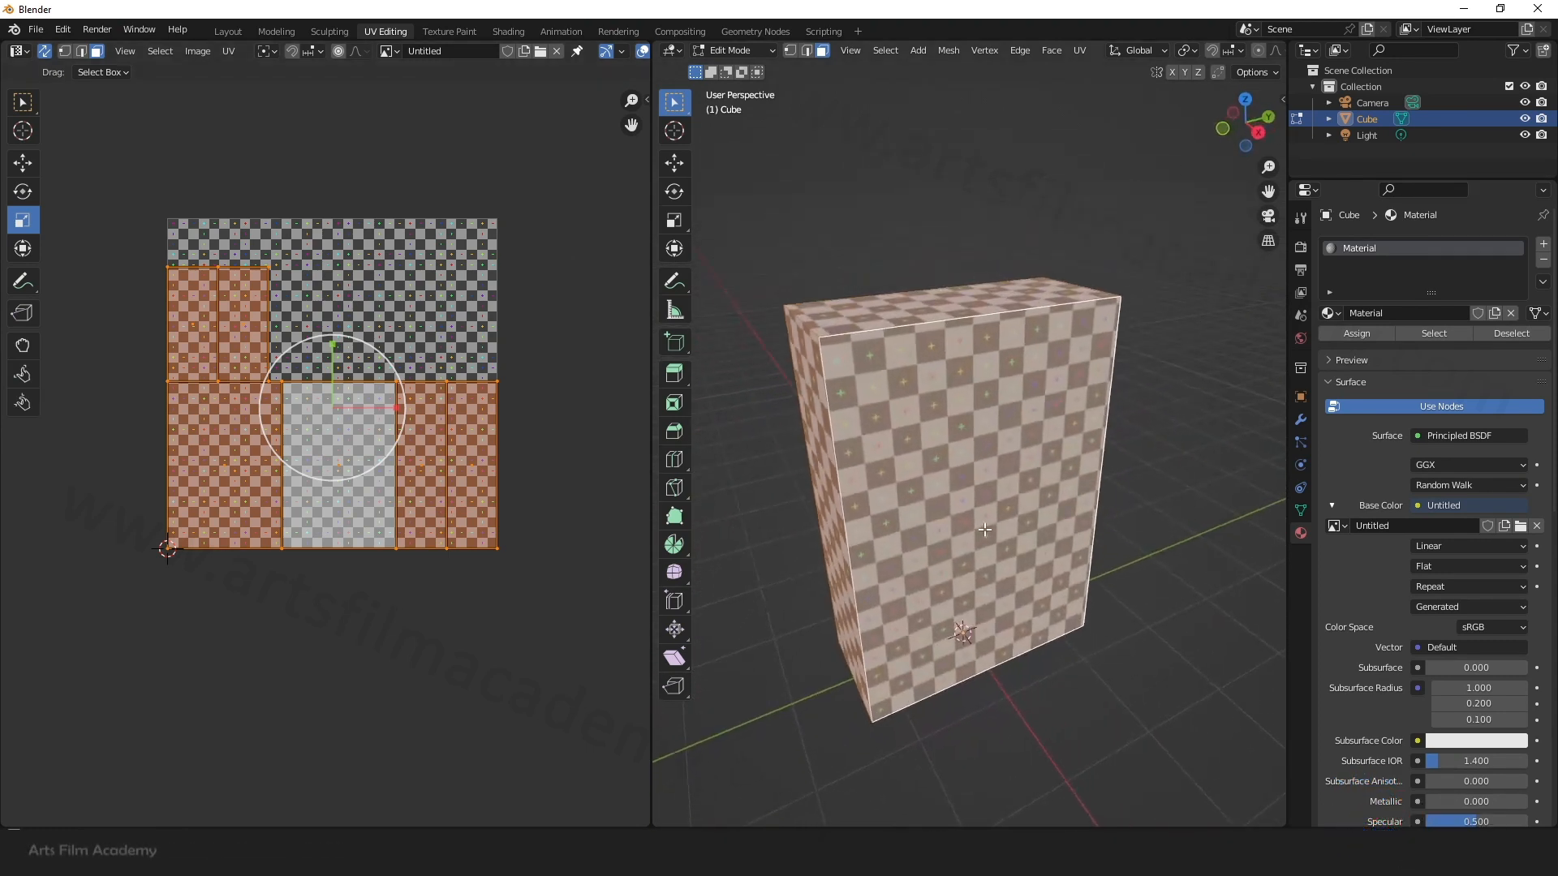
middle_click_drag(819, 560, 657, 548)
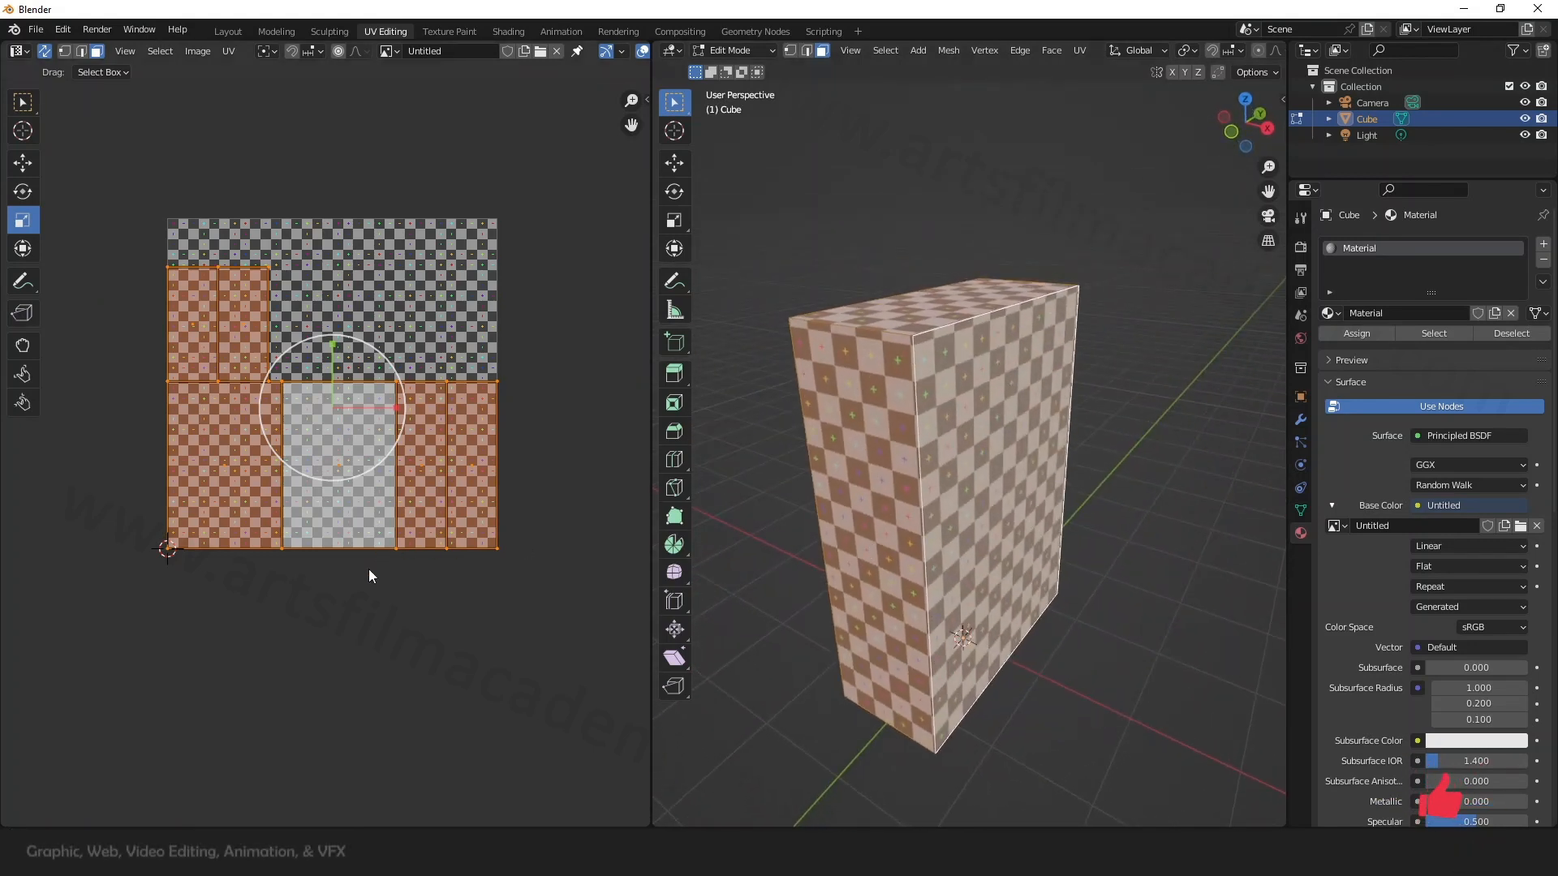
middle_click_drag(986, 490, 1092, 516)
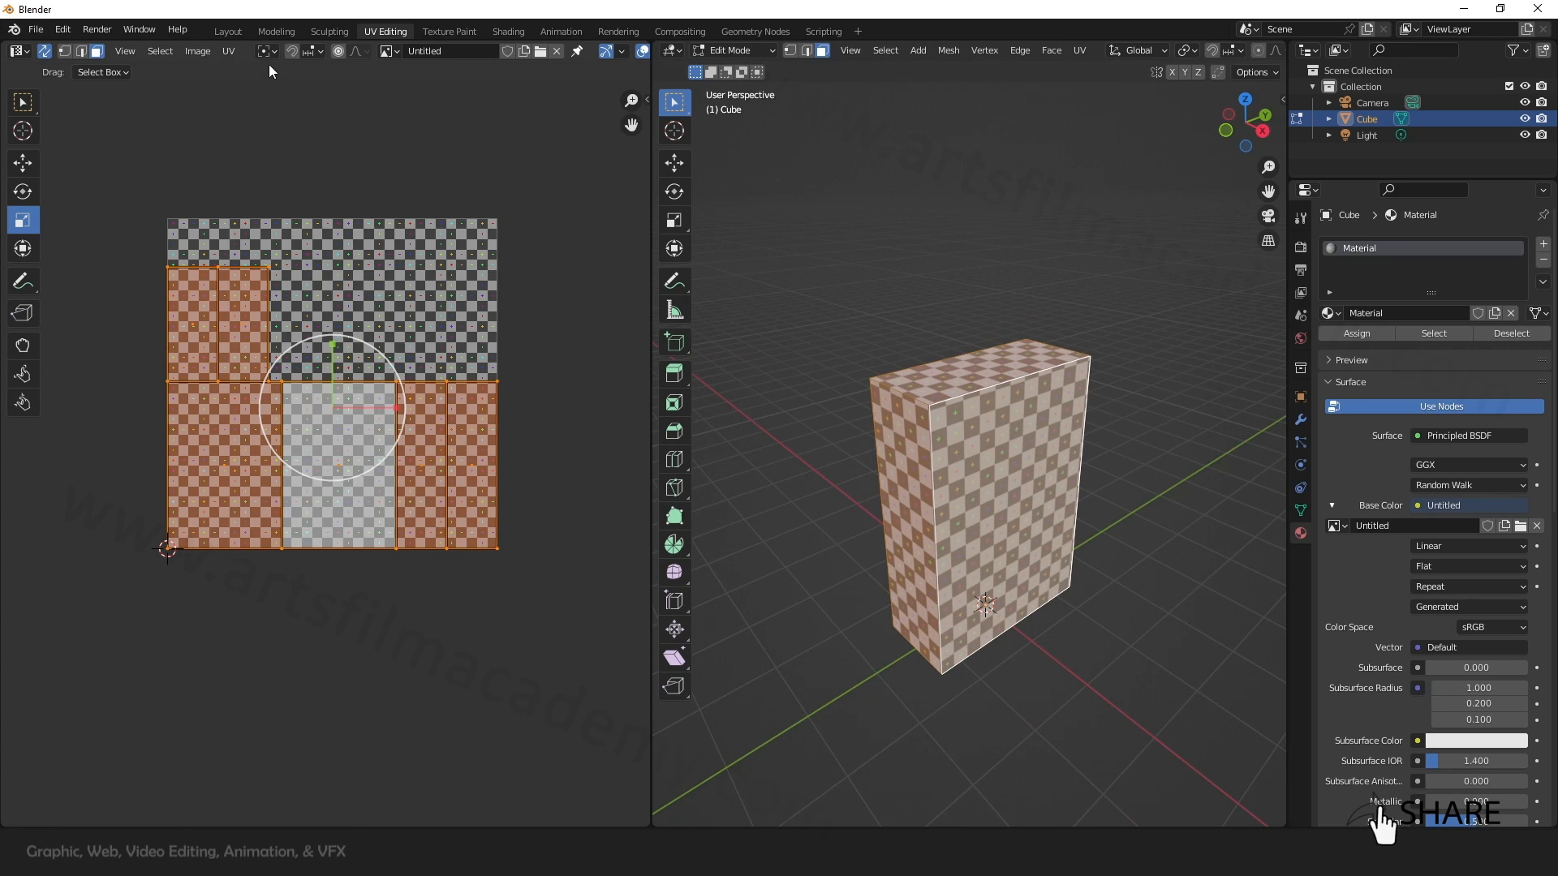
left_click(1080, 51)
left_click(1109, 92)
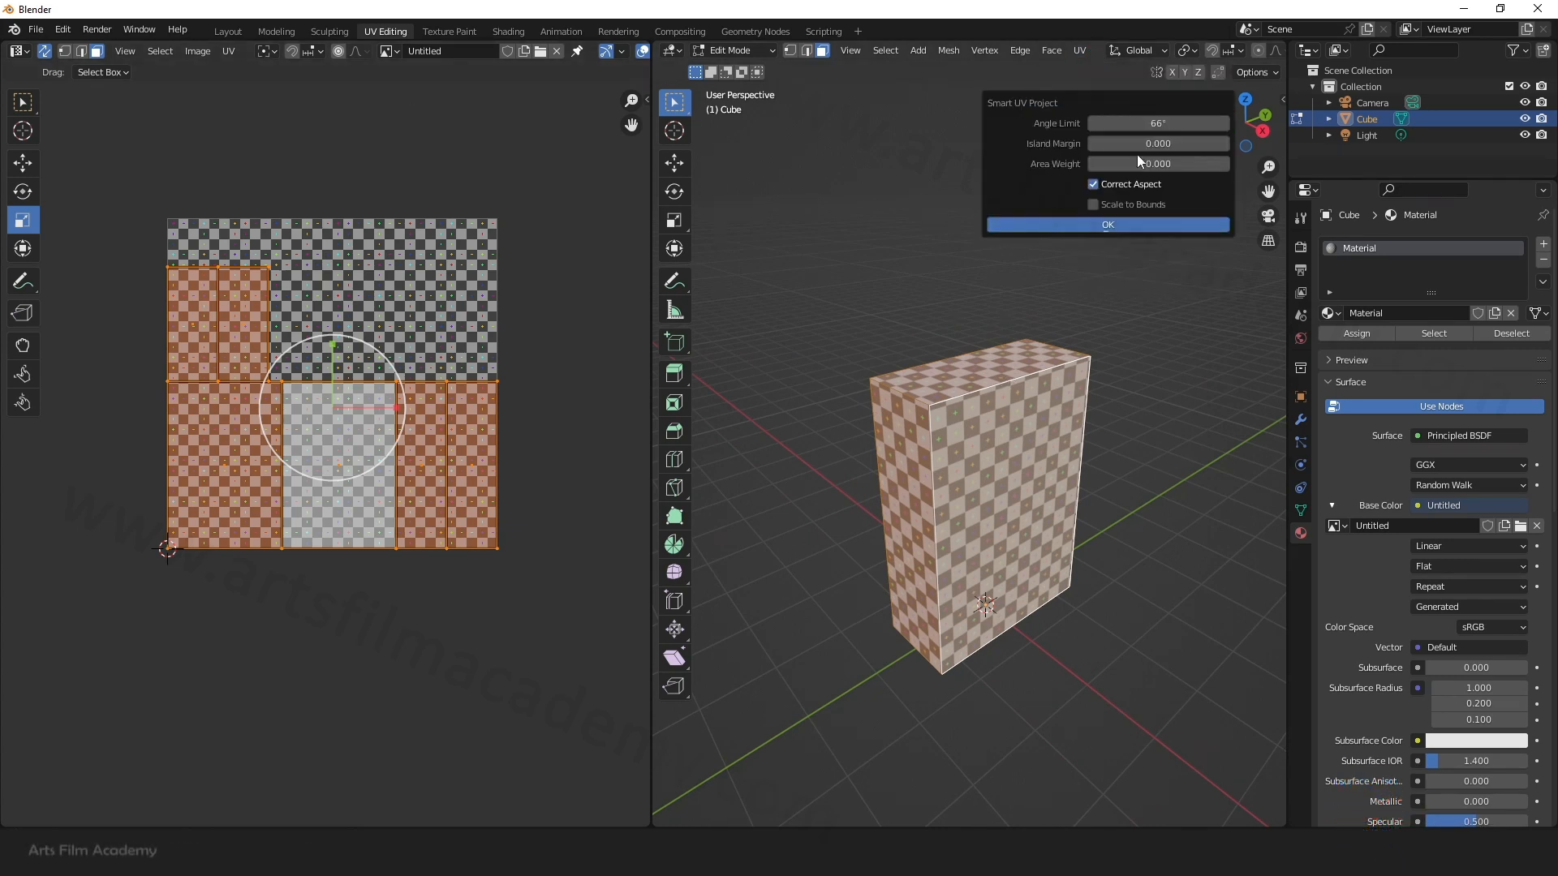
left_click(1152, 226)
middle_click_drag(1096, 406, 1068, 362)
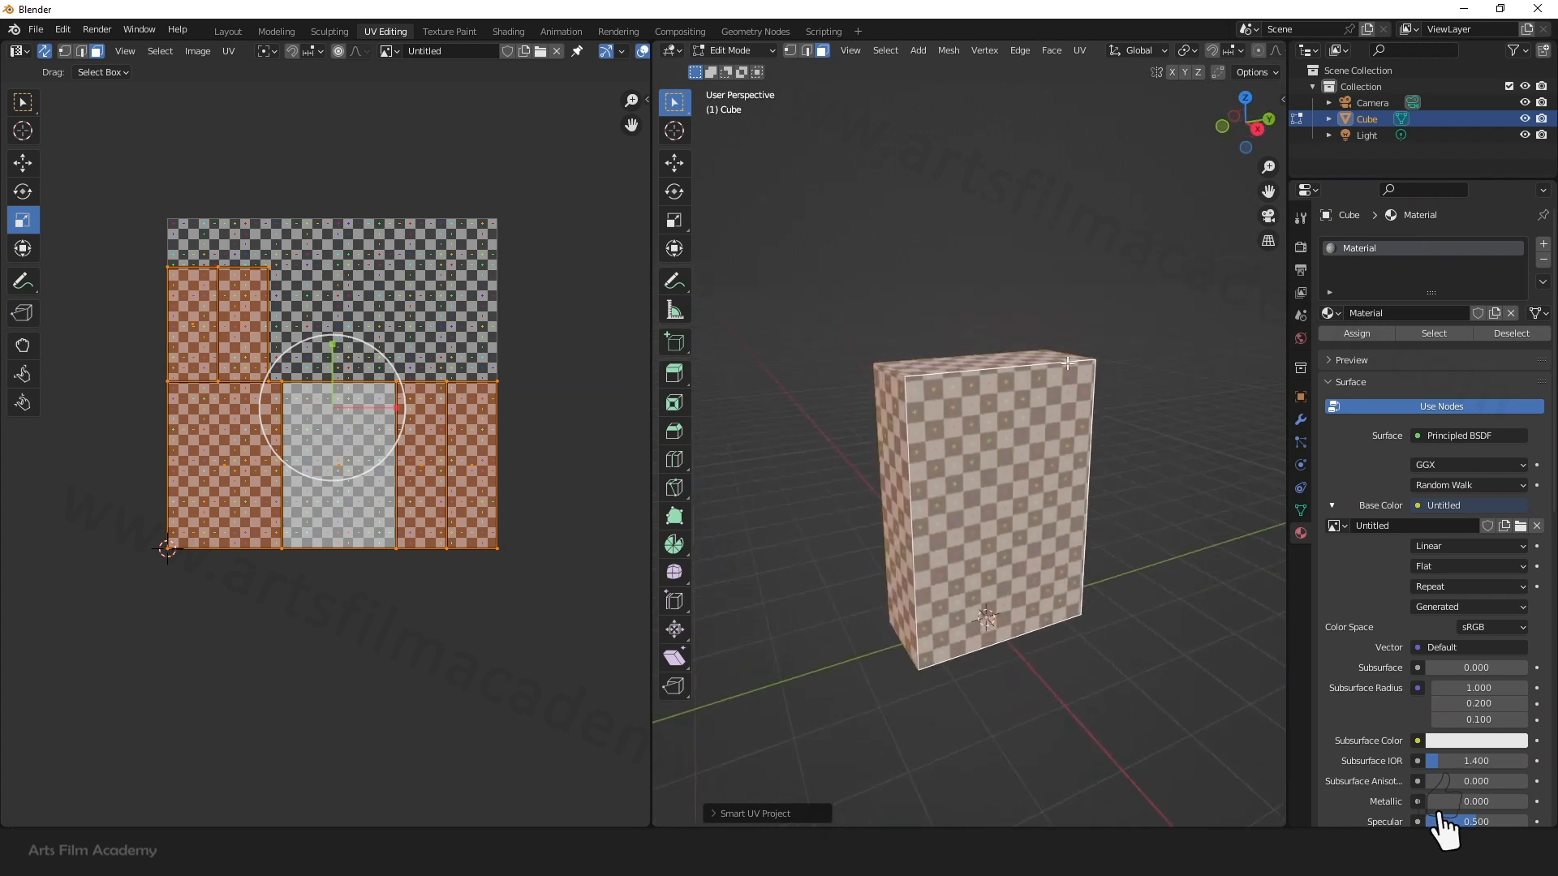
scroll(1021, 519, "up", 2)
Step: Unwrap the box's selected faces with Cube Projection and check the checker pattern on its front, side and top
left_click(1080, 51)
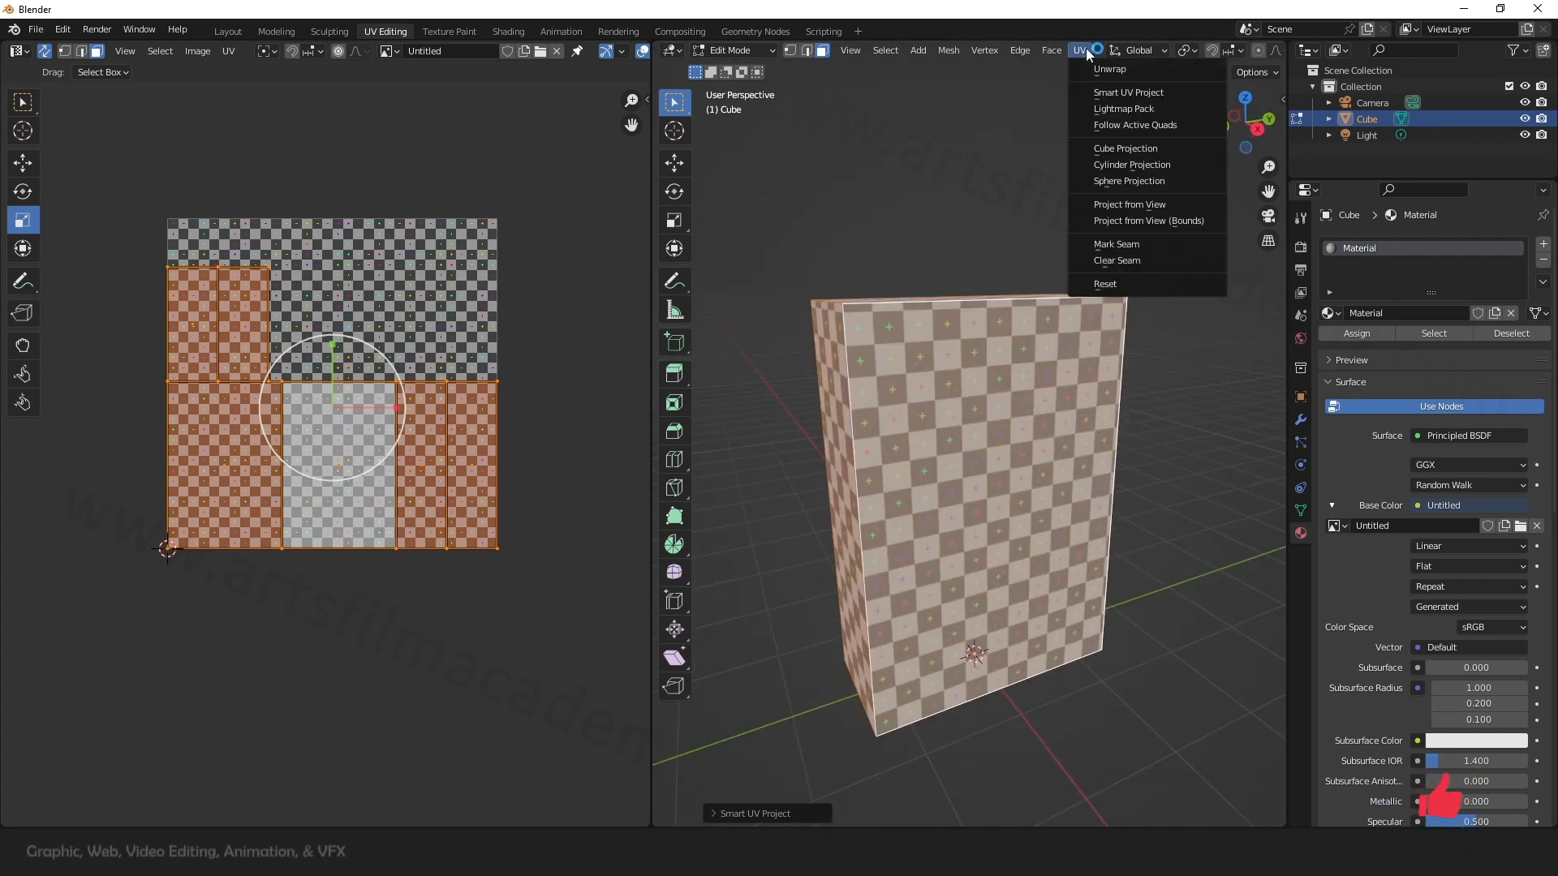
left_click(1138, 150)
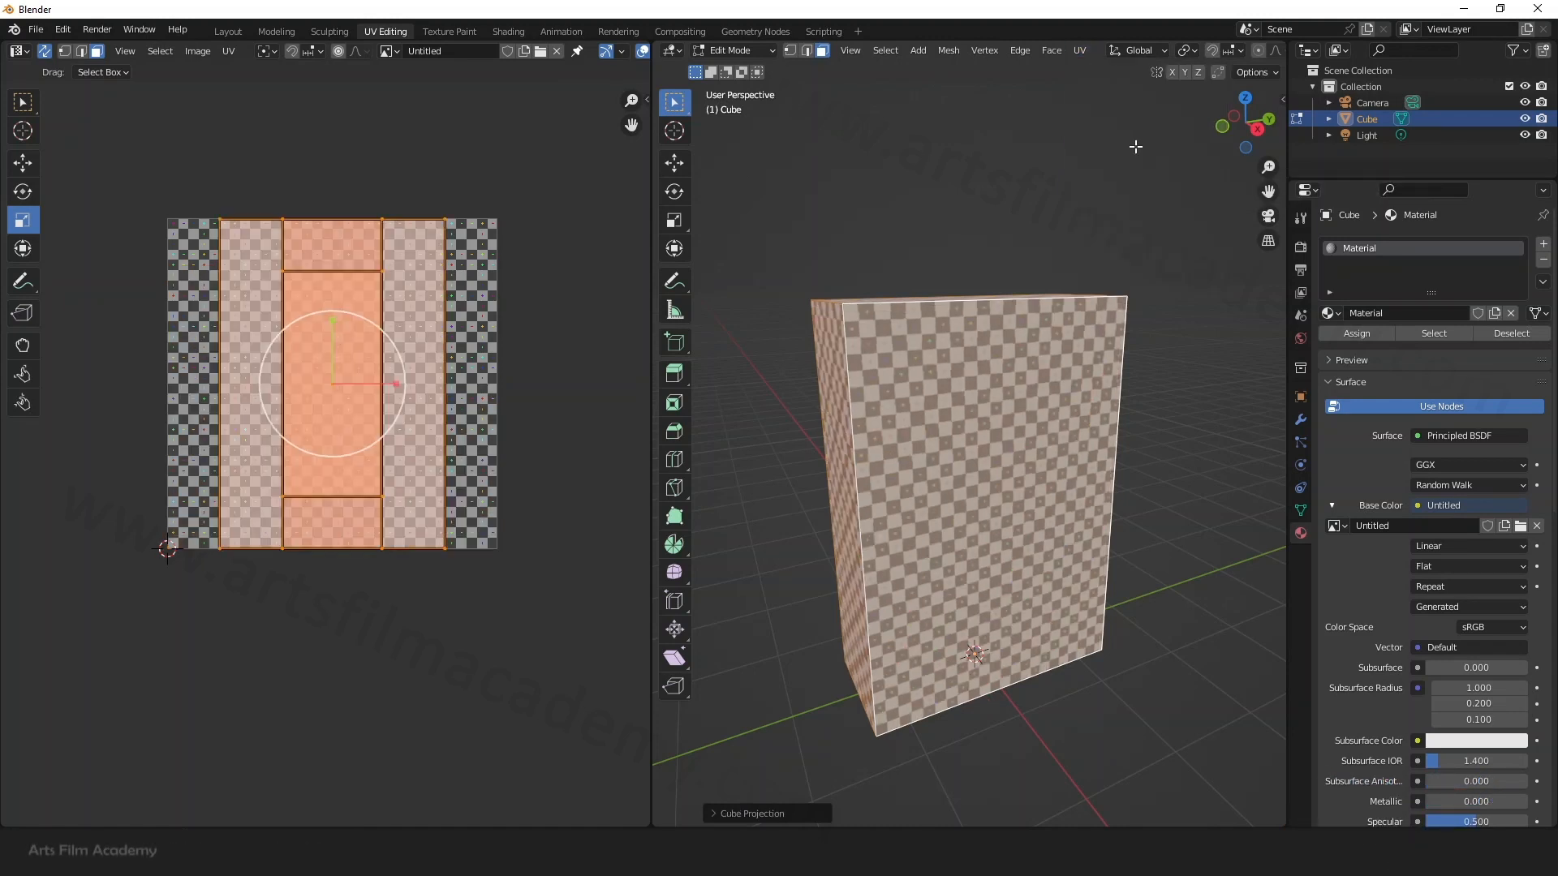
middle_click_drag(1134, 150, 962, 575)
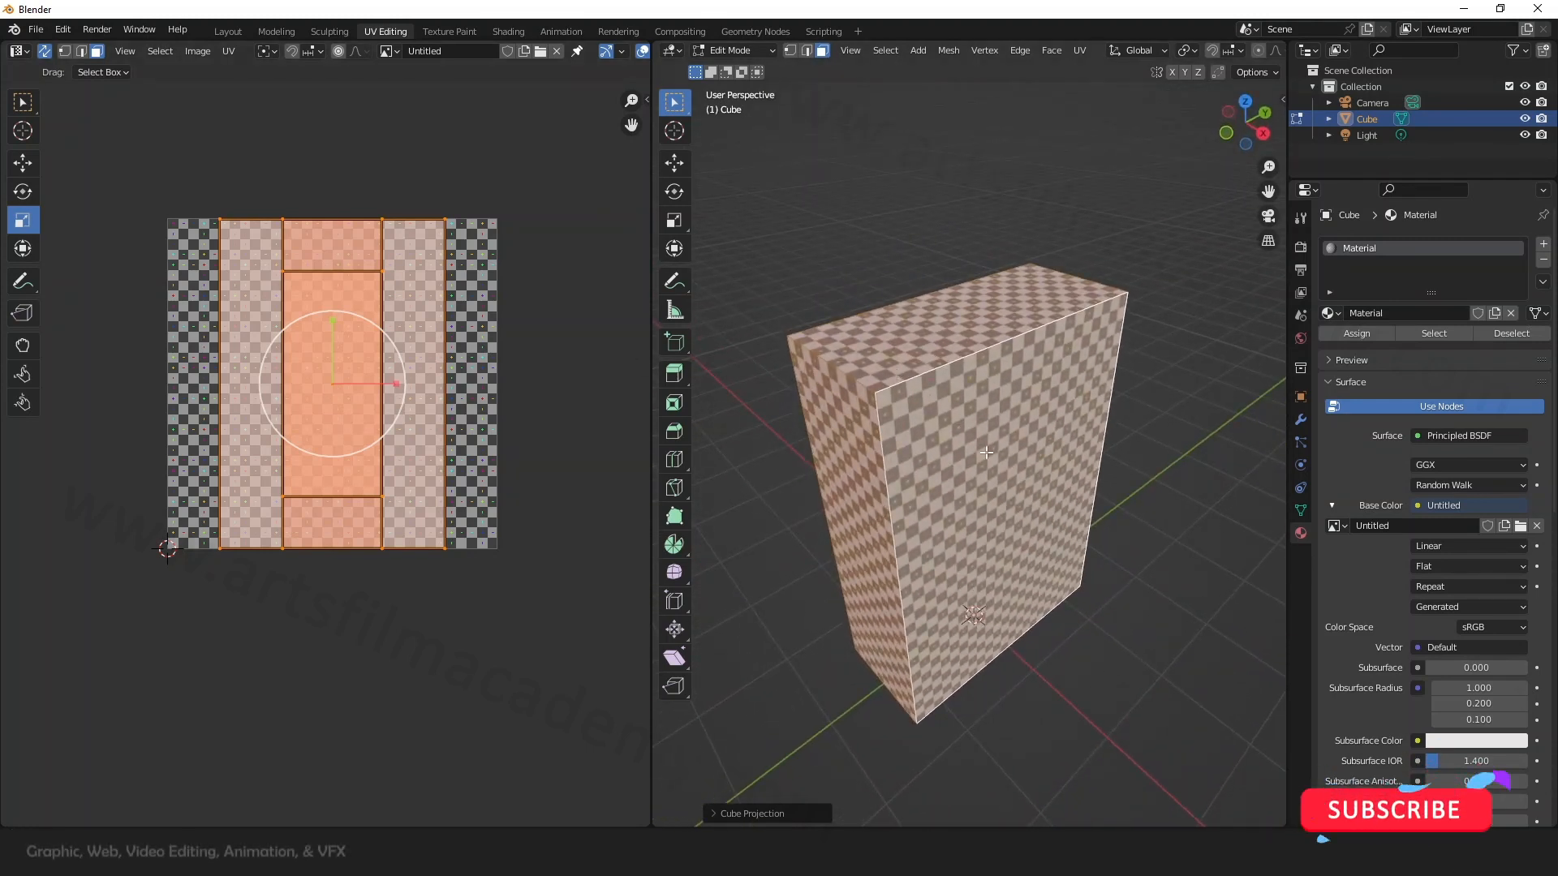
Step: Select the box's wide front face and compare its checker squares up close with those on the narrow side
middle_click_drag(895, 375, 863, 426)
scroll(901, 486, "up", 3)
scroll(917, 495, "down", 3)
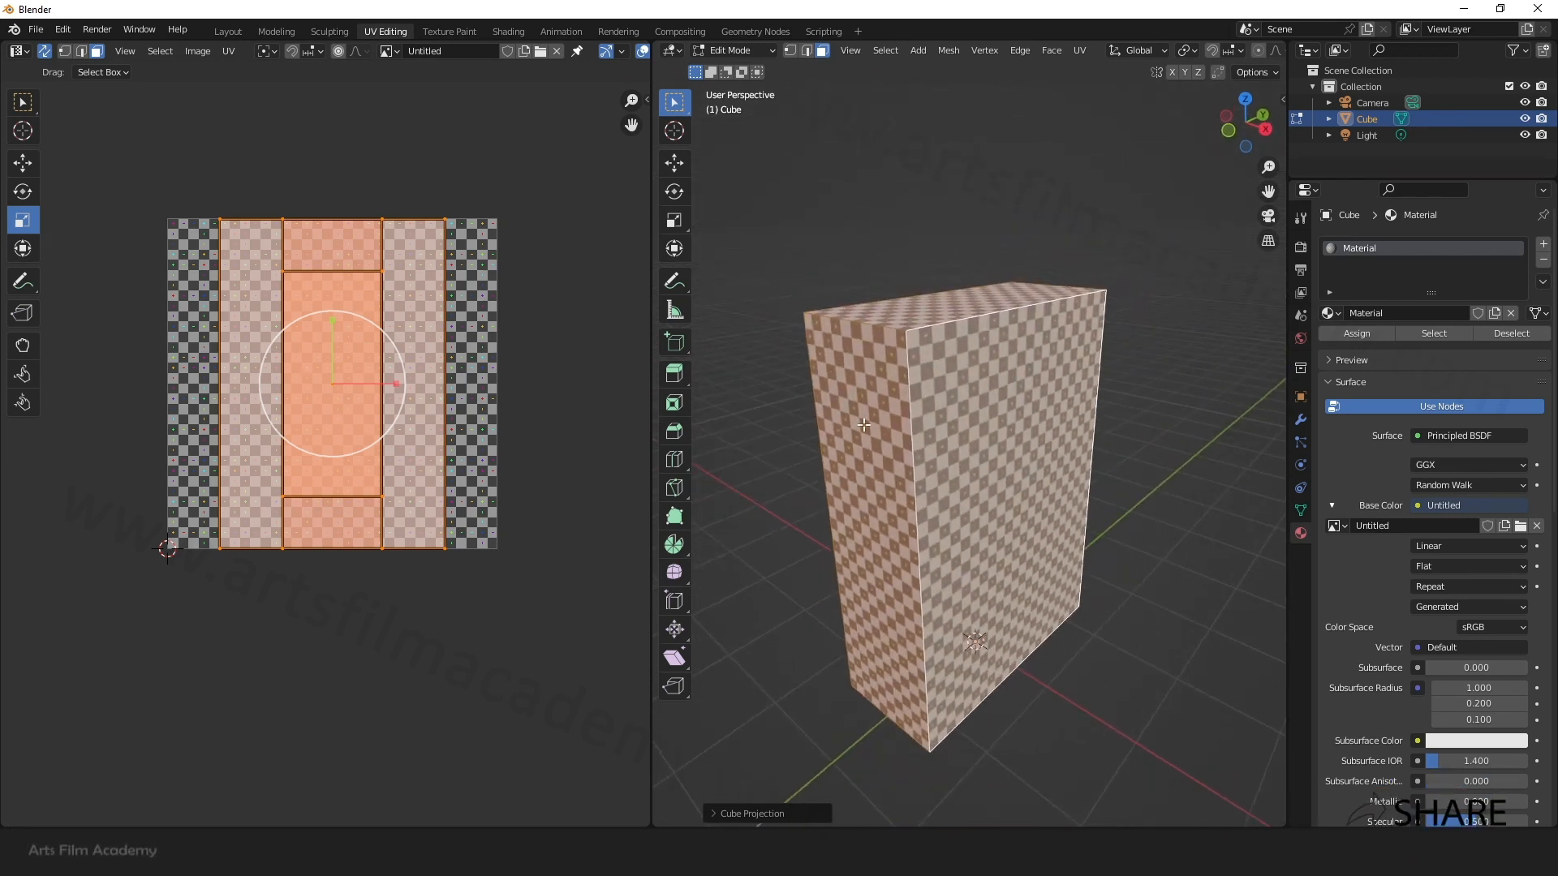
left_click(1126, 428)
left_click(992, 474)
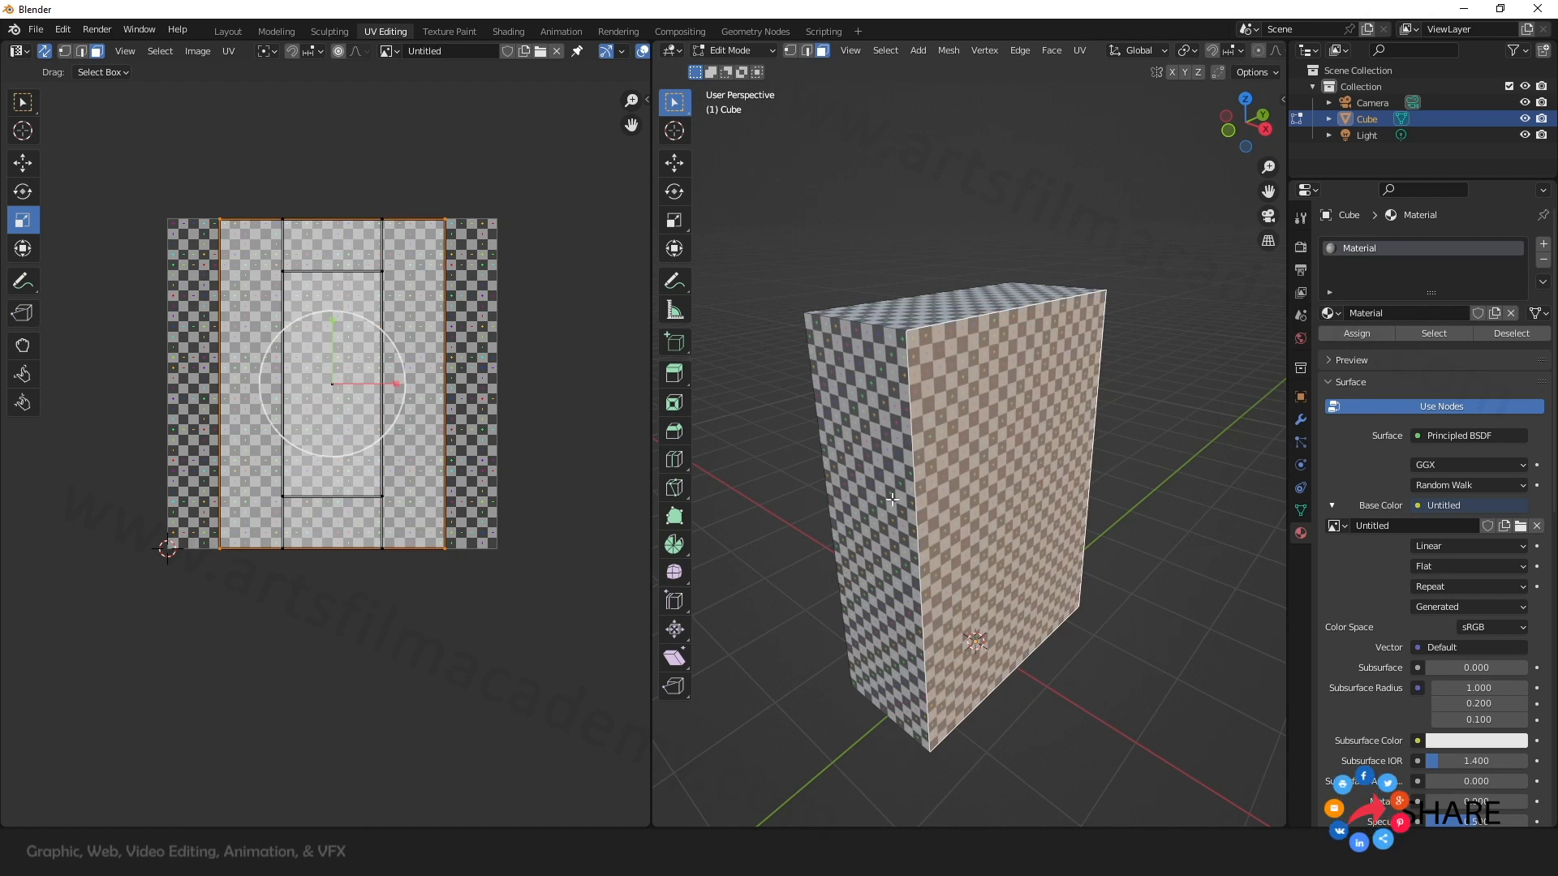
left_click(891, 499)
left_click(952, 491)
scroll(892, 503, "up", 6)
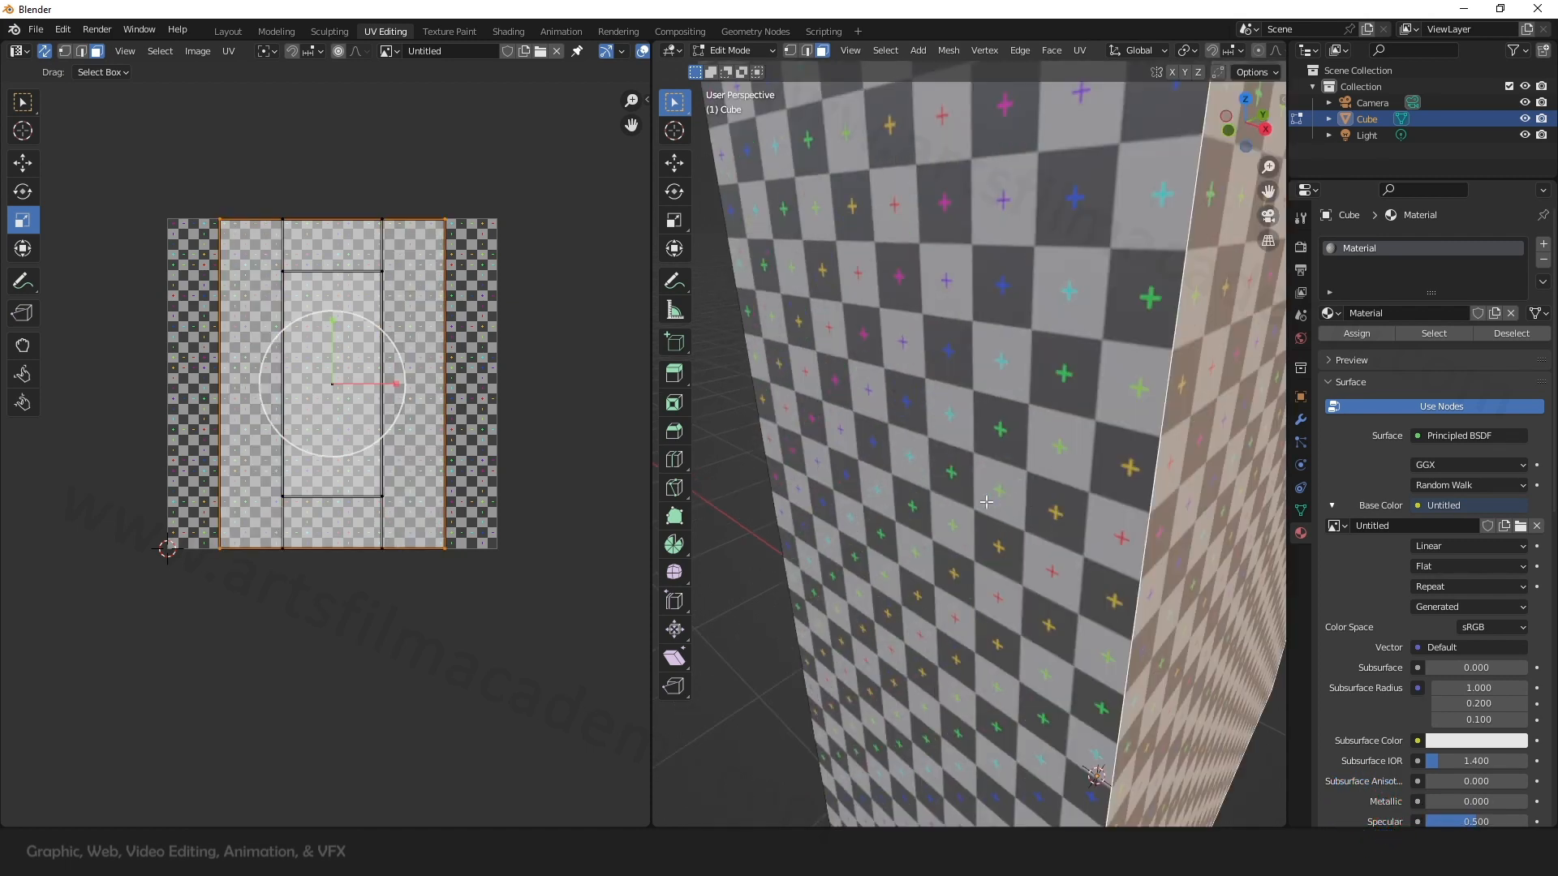
scroll(986, 502, "down", 4)
middle_click_drag(1040, 511, 1018, 512)
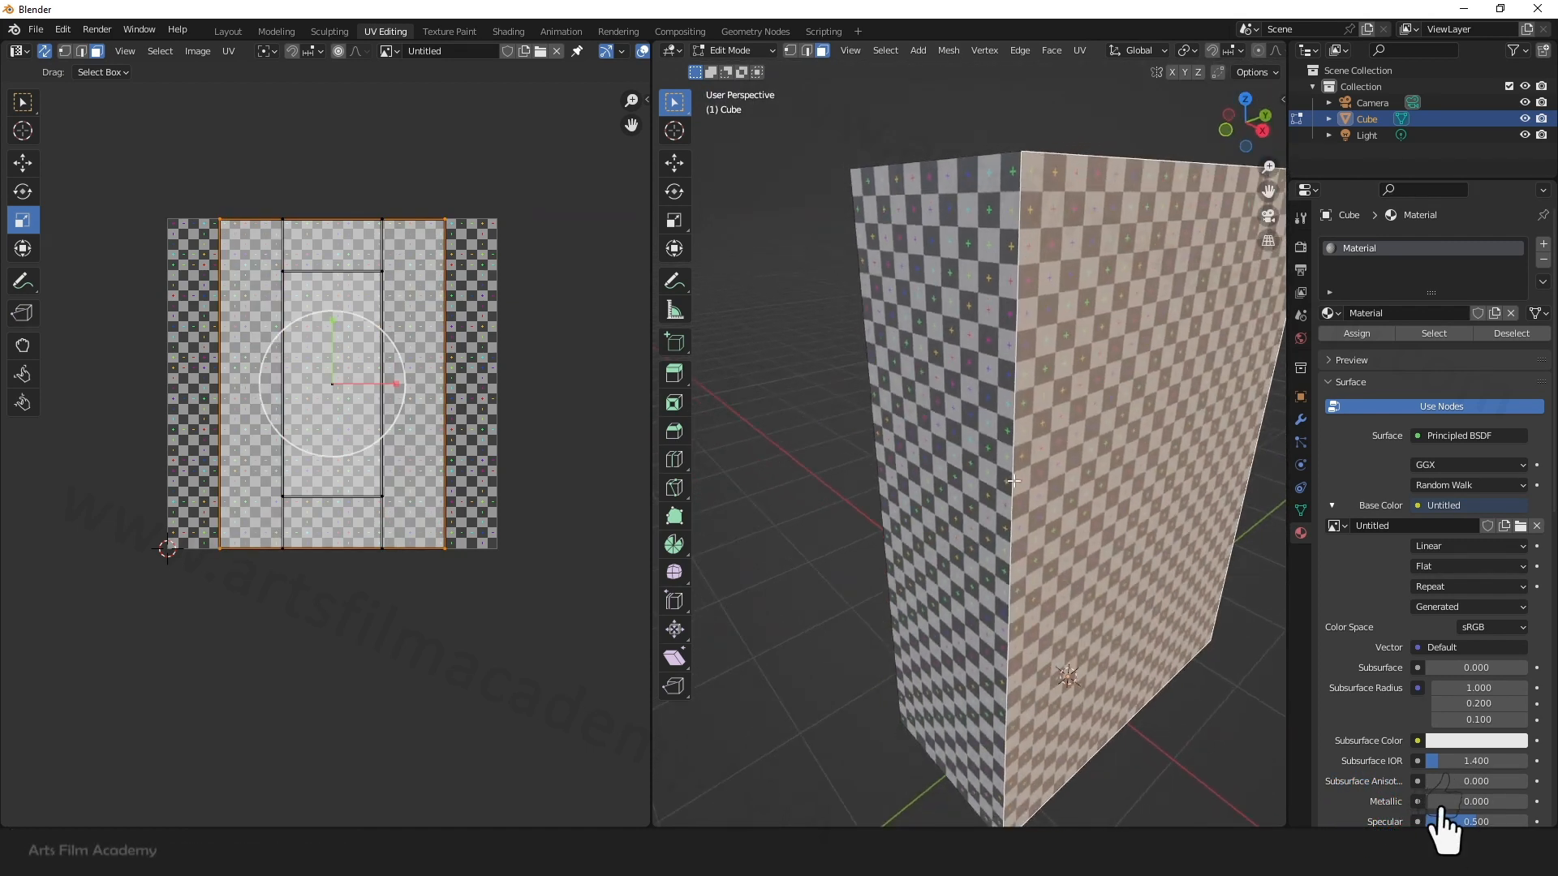
scroll(781, 457, "down", 3)
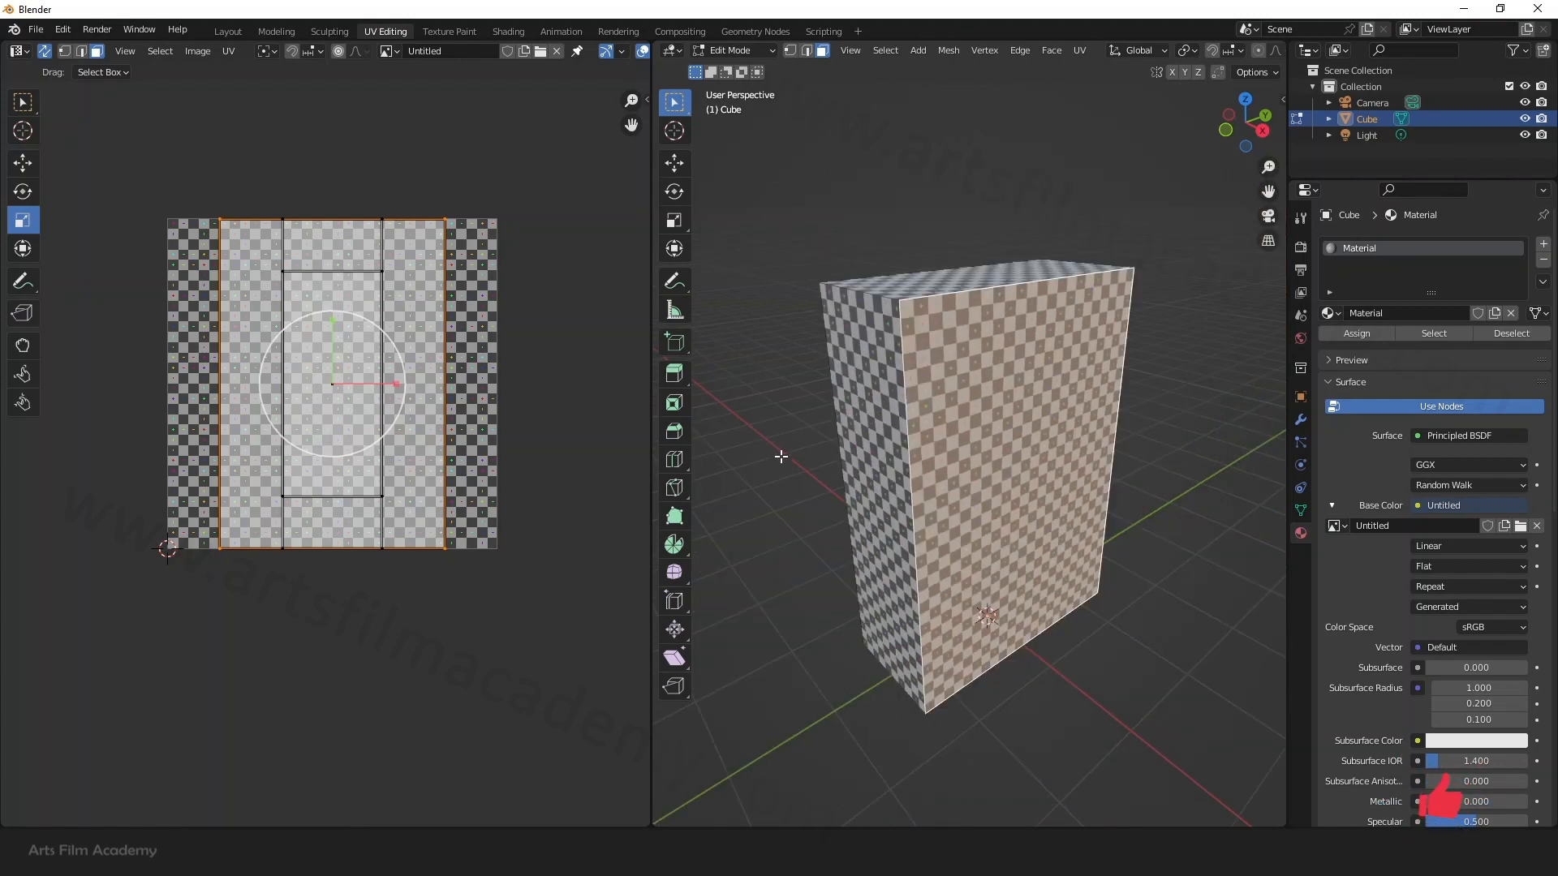
Step: Select the narrow side, wide front and top faces in turn to compare their UV islands from Cube Projection
left_click(889, 457)
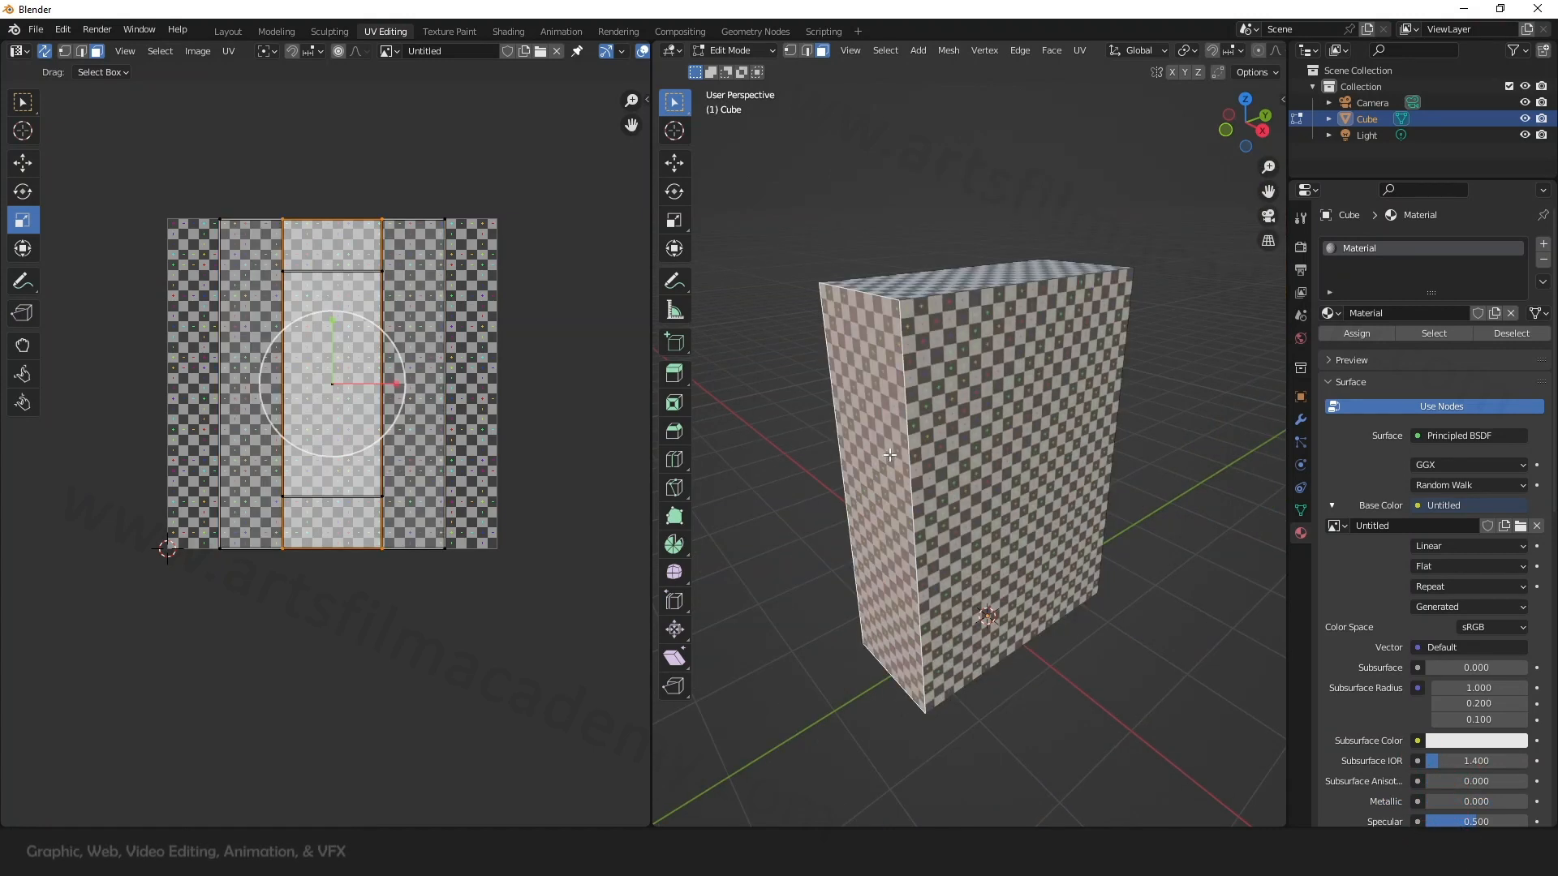
left_click(1027, 447)
middle_click_drag(1027, 447, 980, 494)
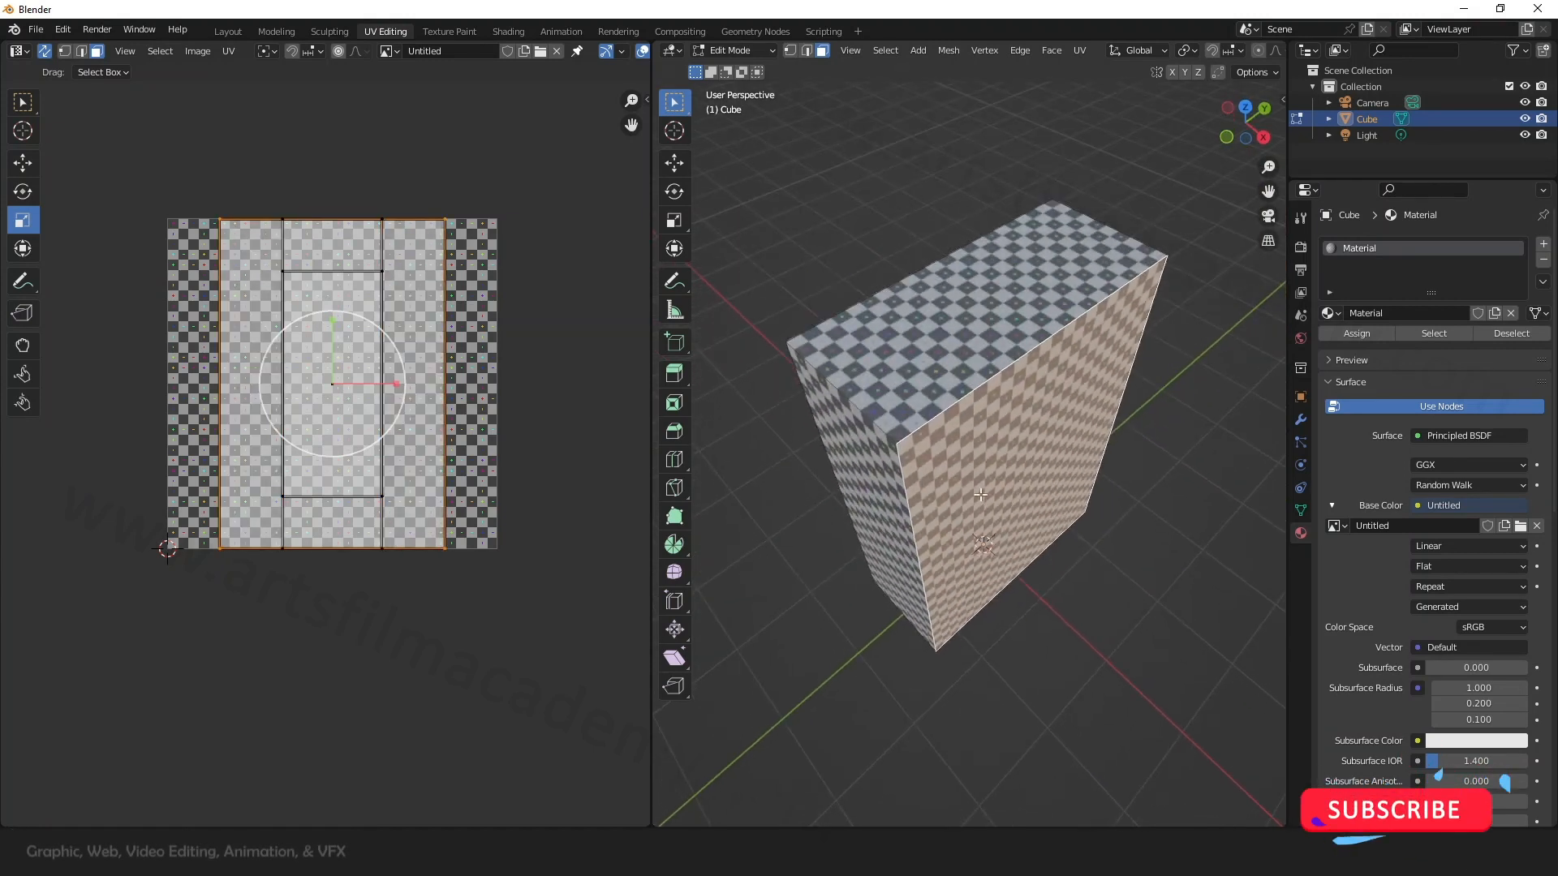
left_click(963, 335)
left_click(1022, 402)
left_click(941, 327)
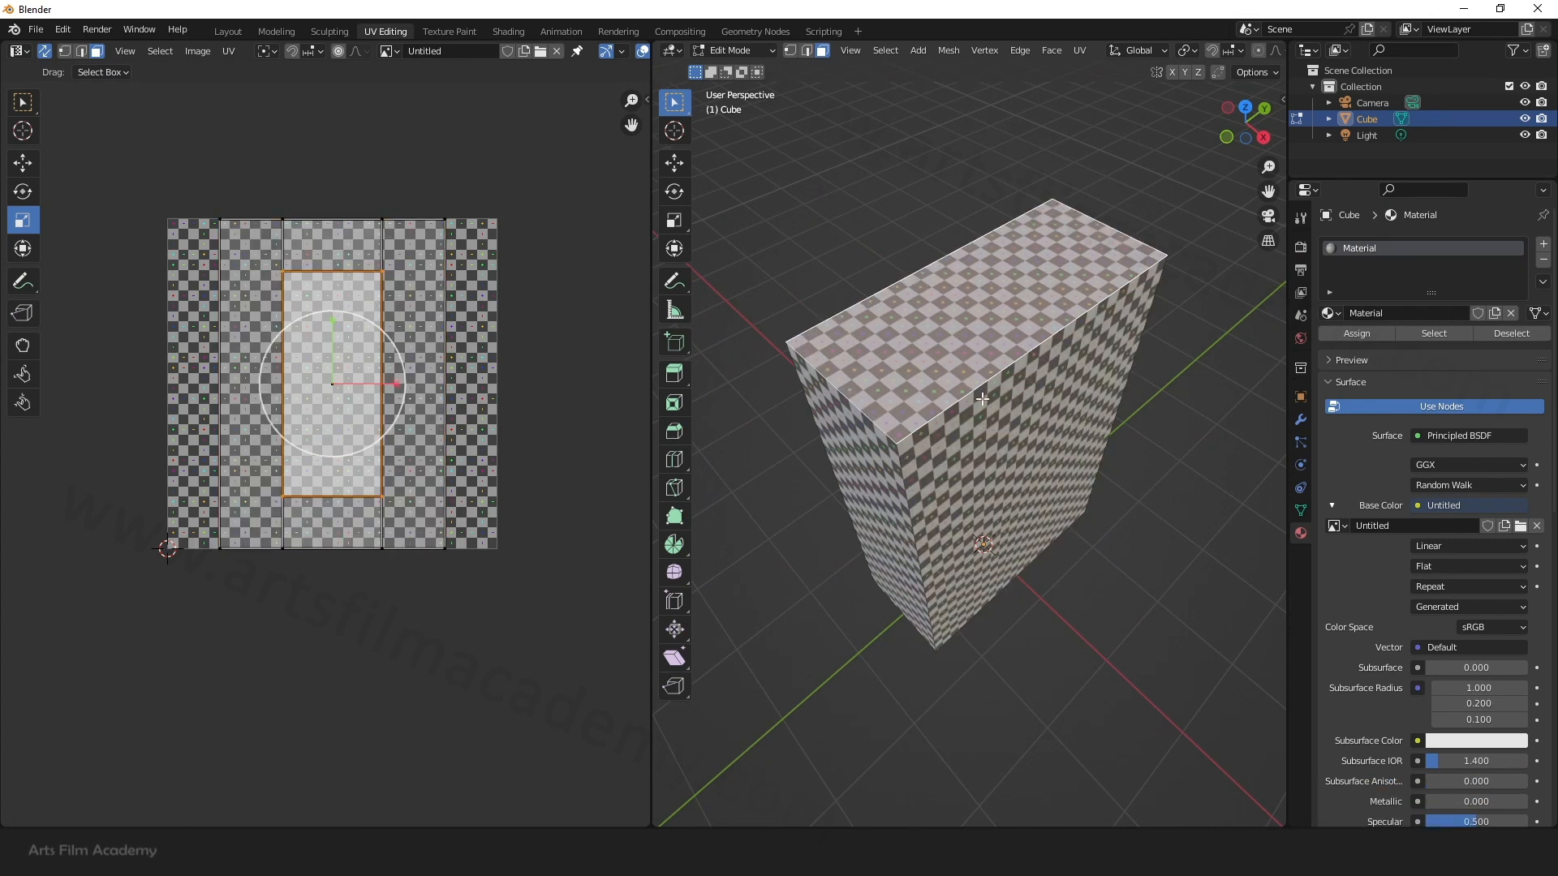
middle_click_drag(1016, 502, 1005, 435)
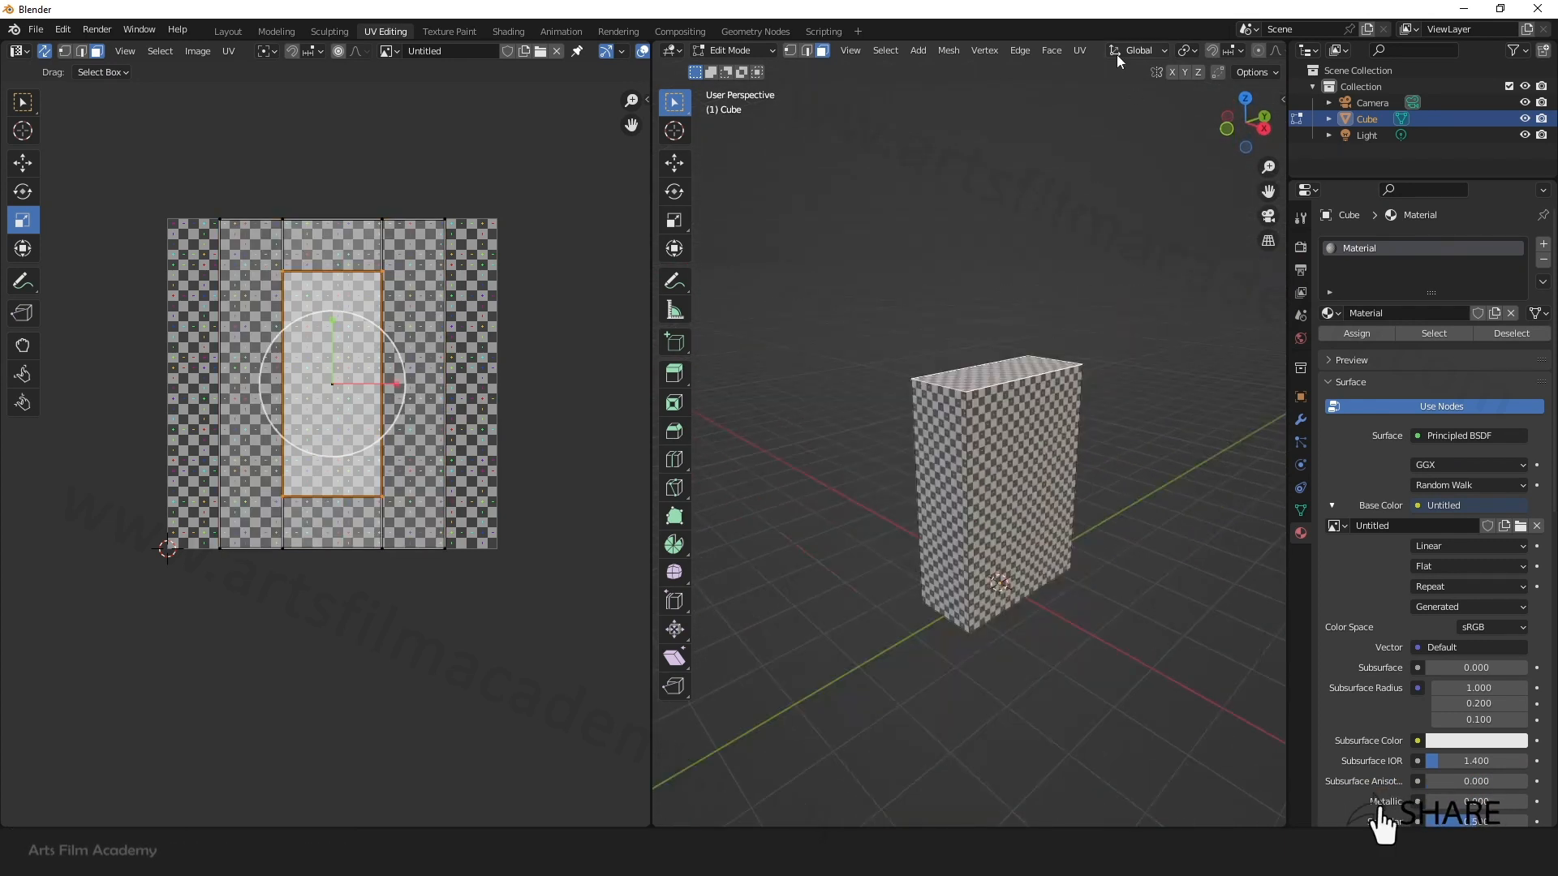
Step: Select all faces of the box and unwrap them again with Smart UV Project at the default settings
left_click(1080, 50)
left_click(1152, 243)
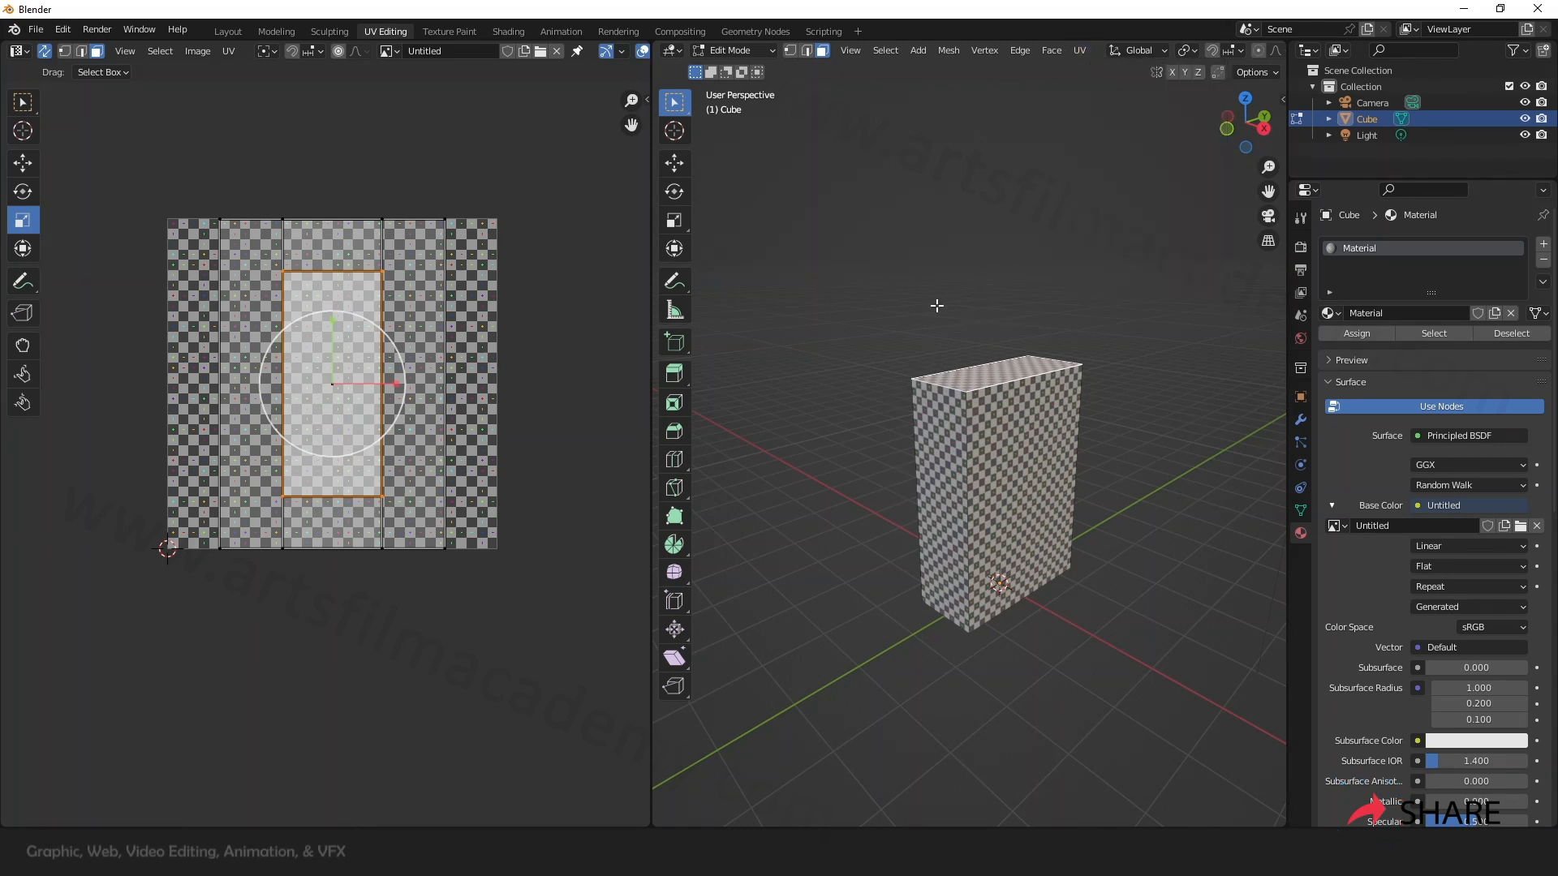
left_click(916, 301)
key("a")
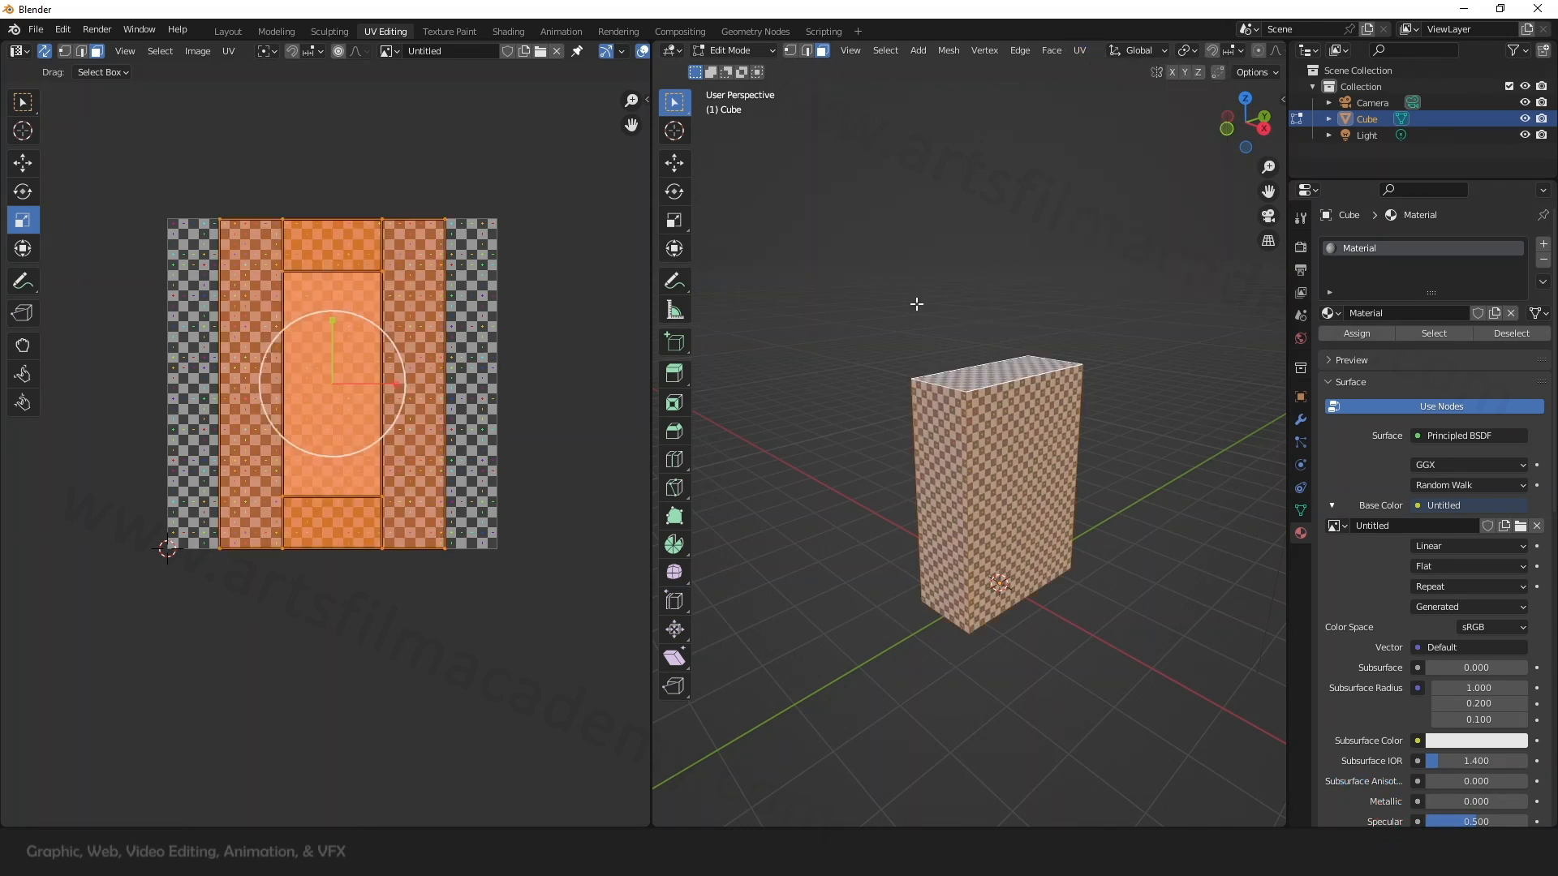
left_click(1080, 50)
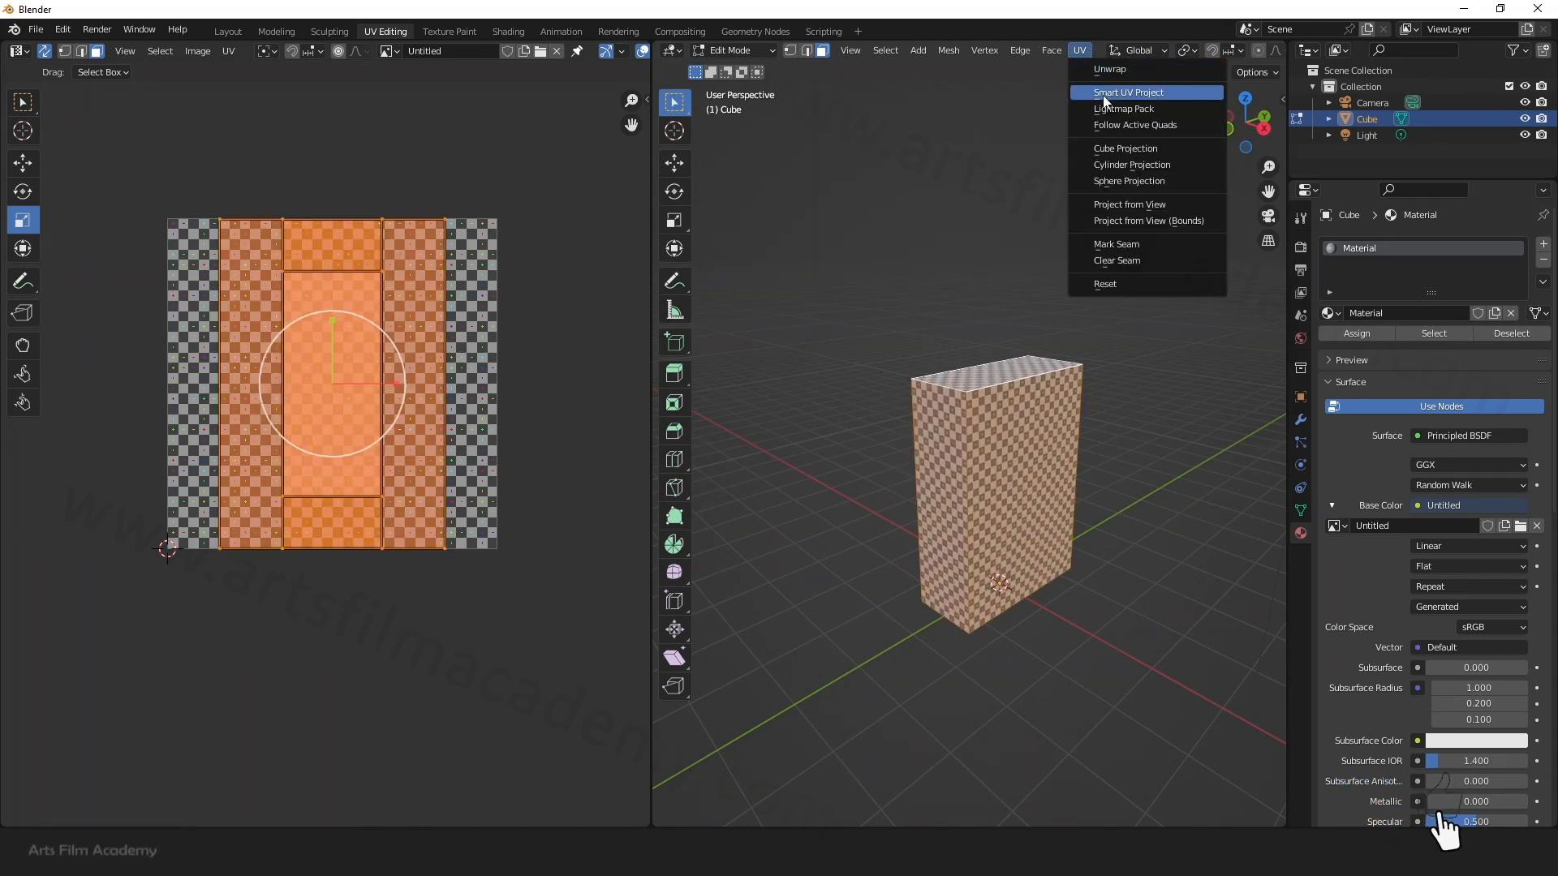
left_click(1103, 98)
left_click(1147, 223)
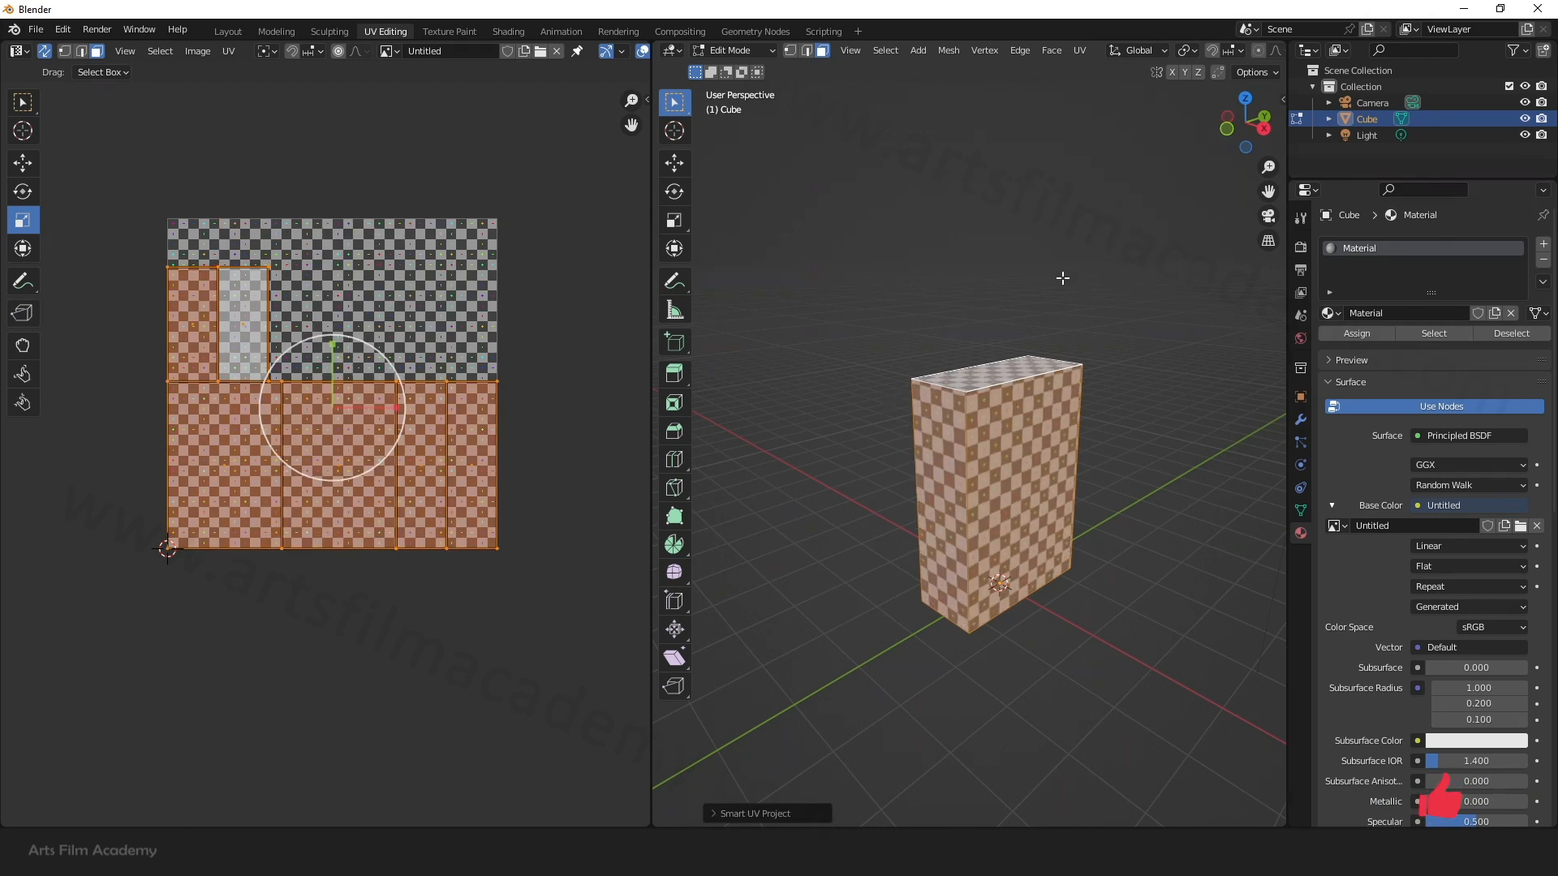
Step: Deselect the faces and inspect the size and evenness of the checker pattern on the box's sides and top
left_click(959, 343)
scroll(1062, 458, "up", 4)
middle_click_drag(896, 459, 924, 469)
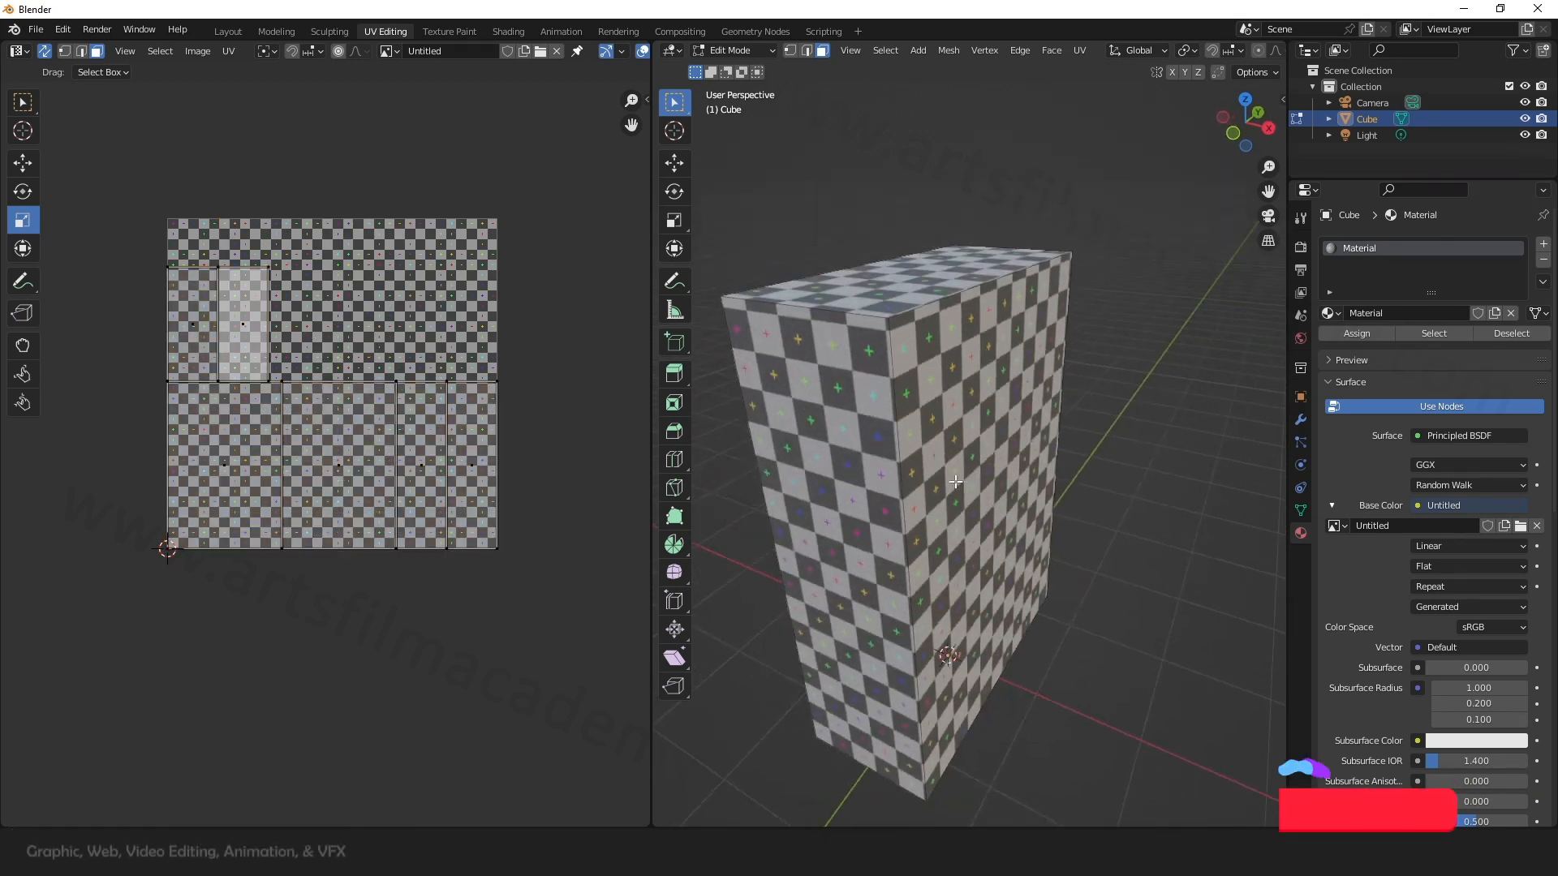
scroll(923, 469, "down", 4)
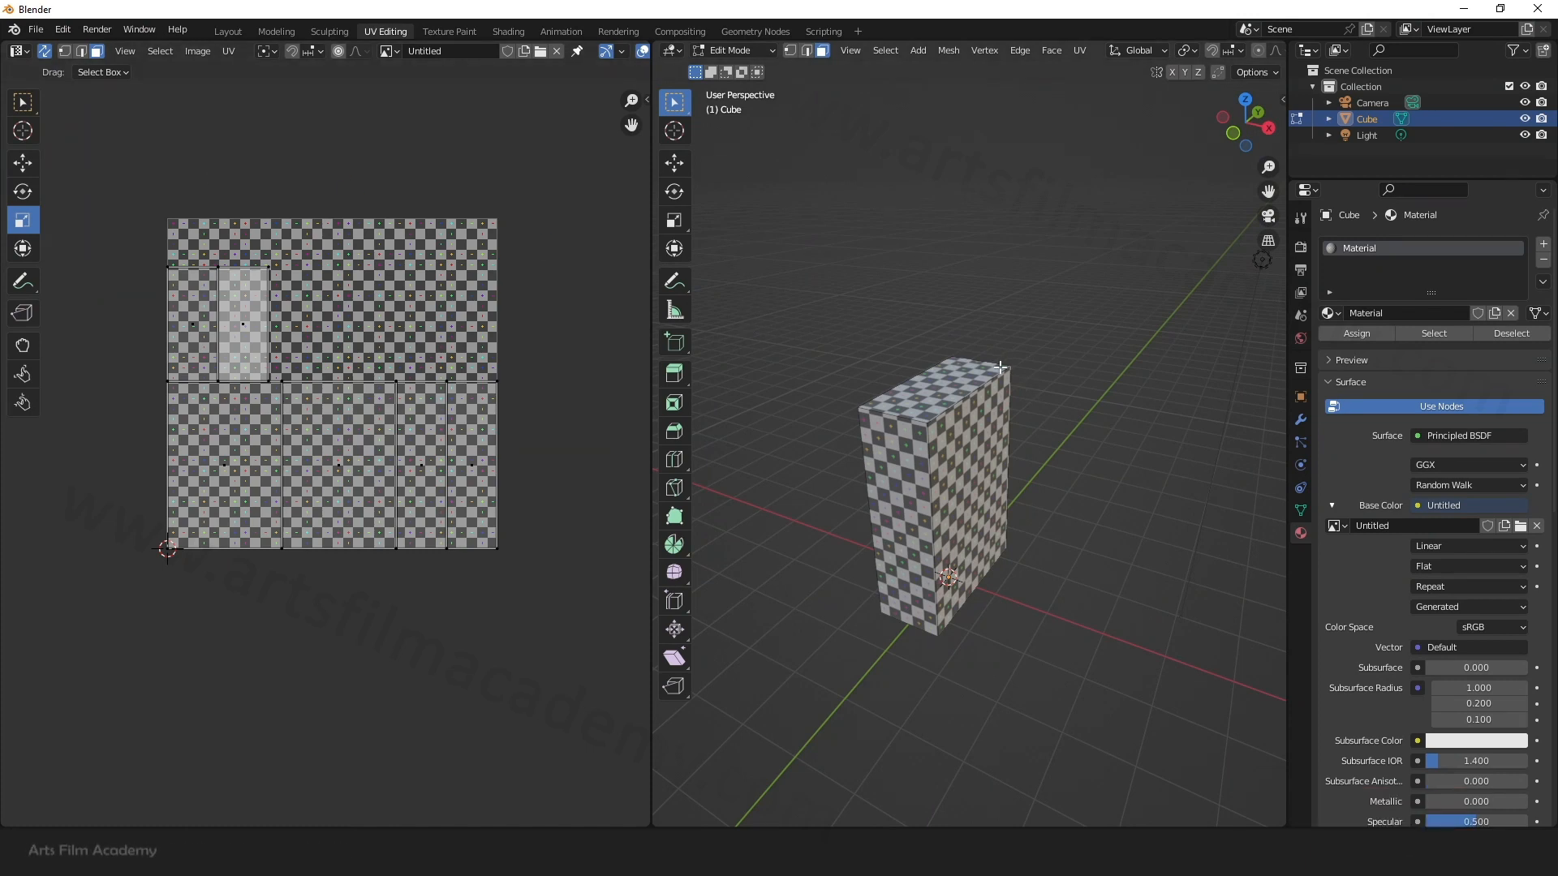
Step: Start a new General file without saving the changes to the current scene
left_click(35, 30)
mouse_move(123, 48)
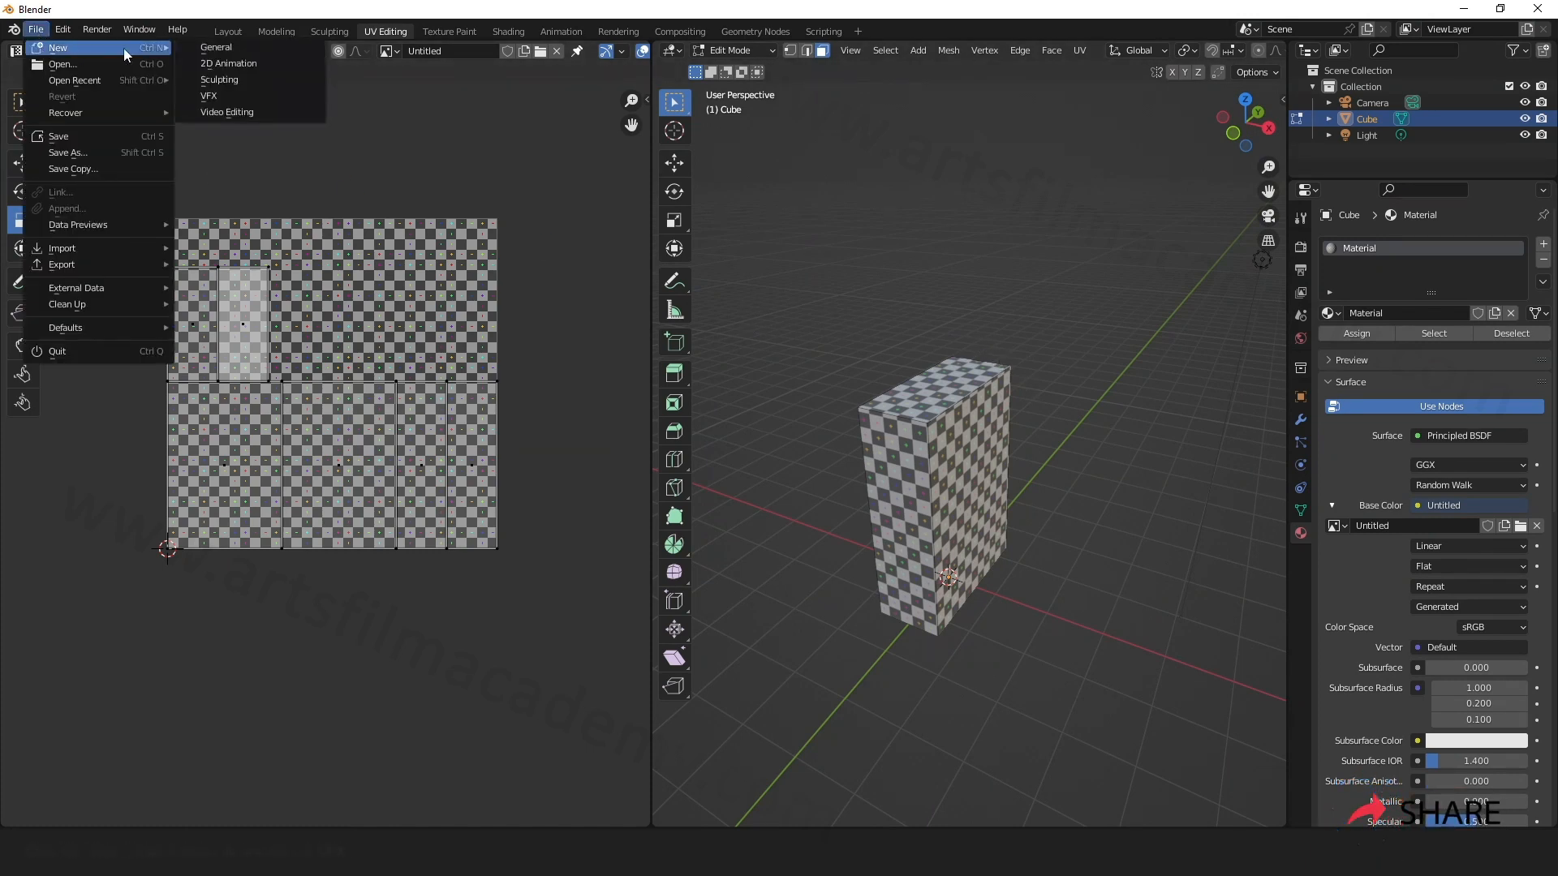
left_click(241, 47)
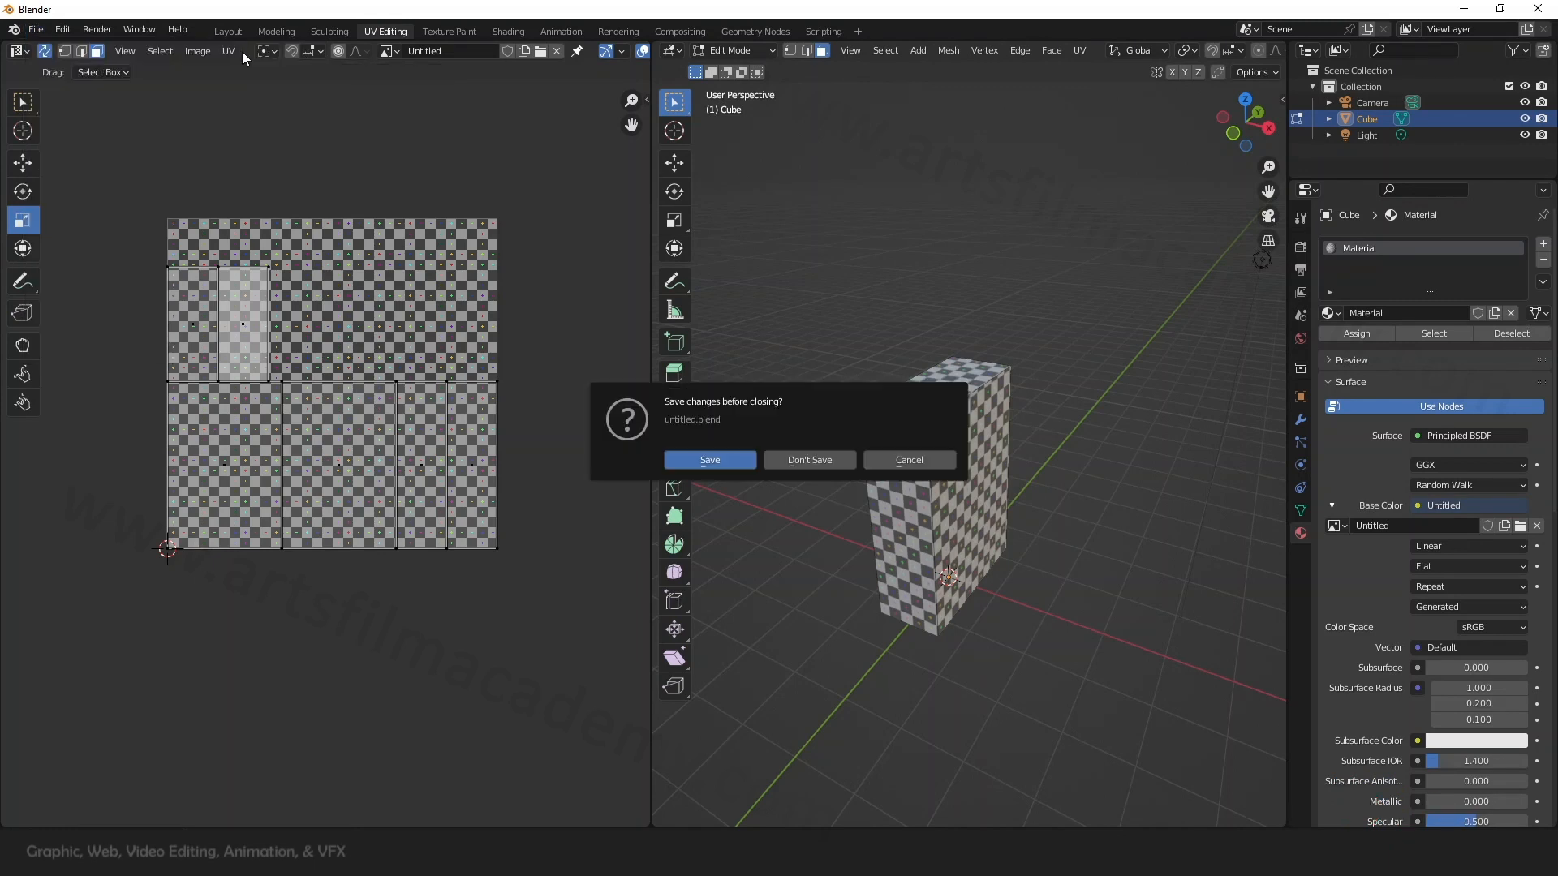
left_click(815, 458)
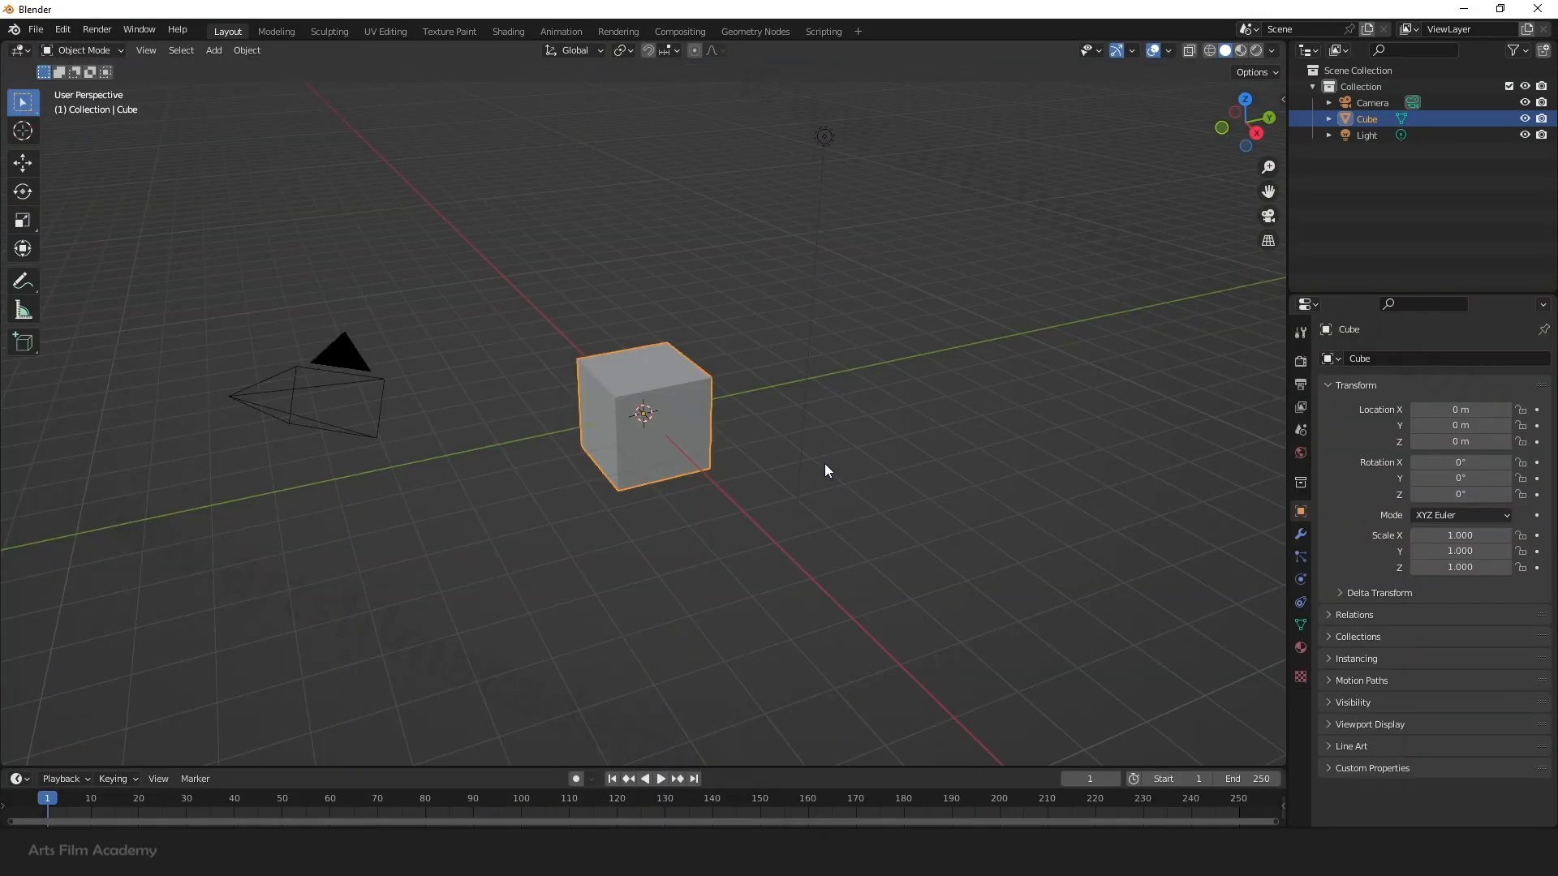
Step: Add a level 2 Subdivision modifier to the default cube and apply it to the mesh
scroll(645, 408, "up", 3)
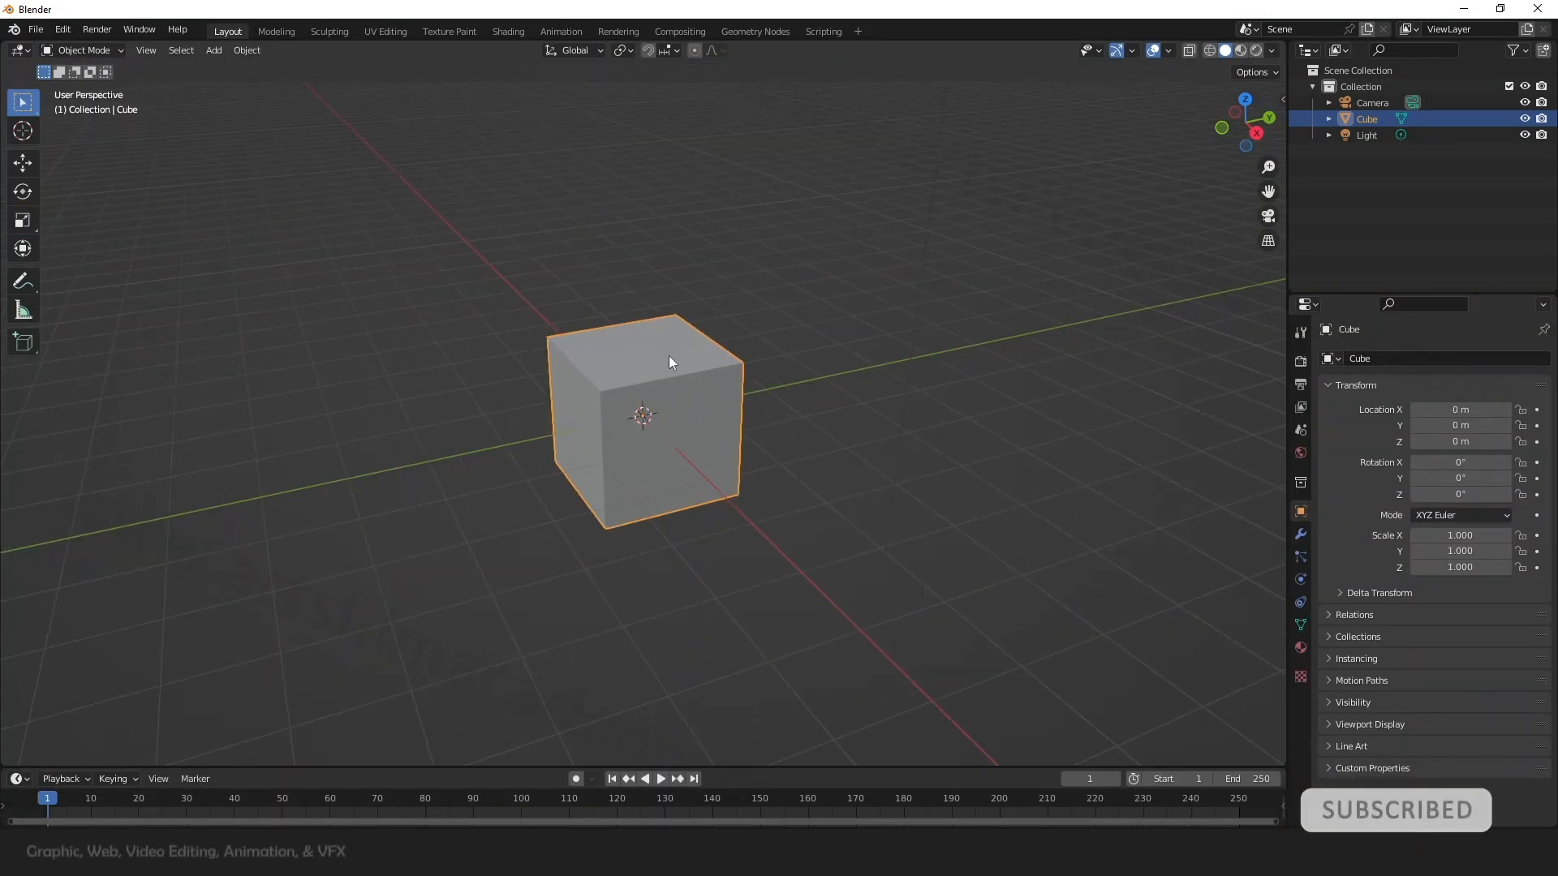
key("ctrl+2")
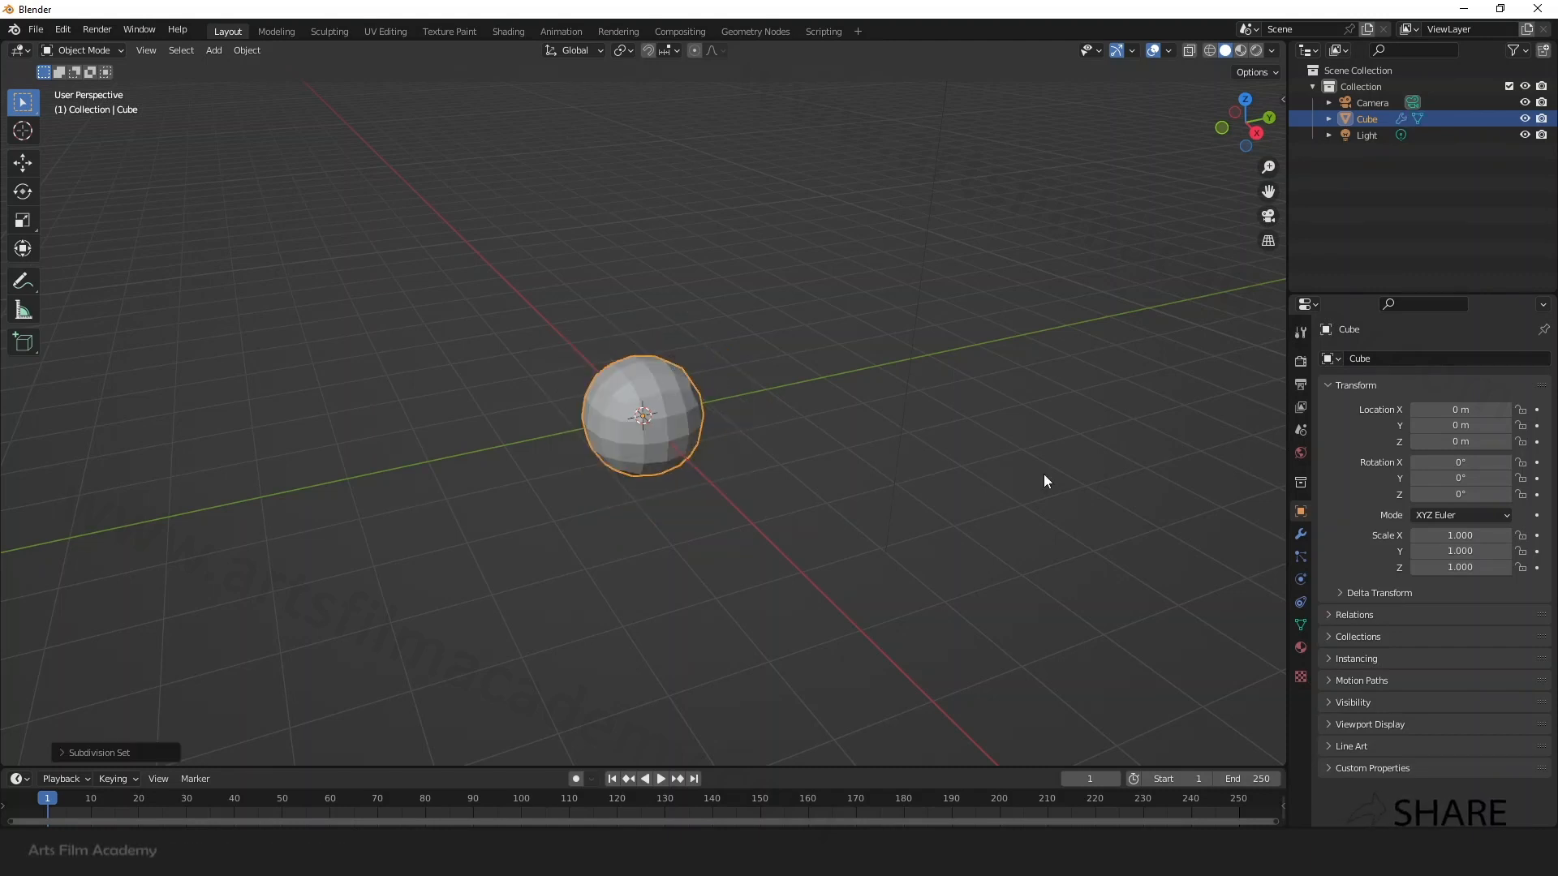
scroll(633, 373, "up", 4)
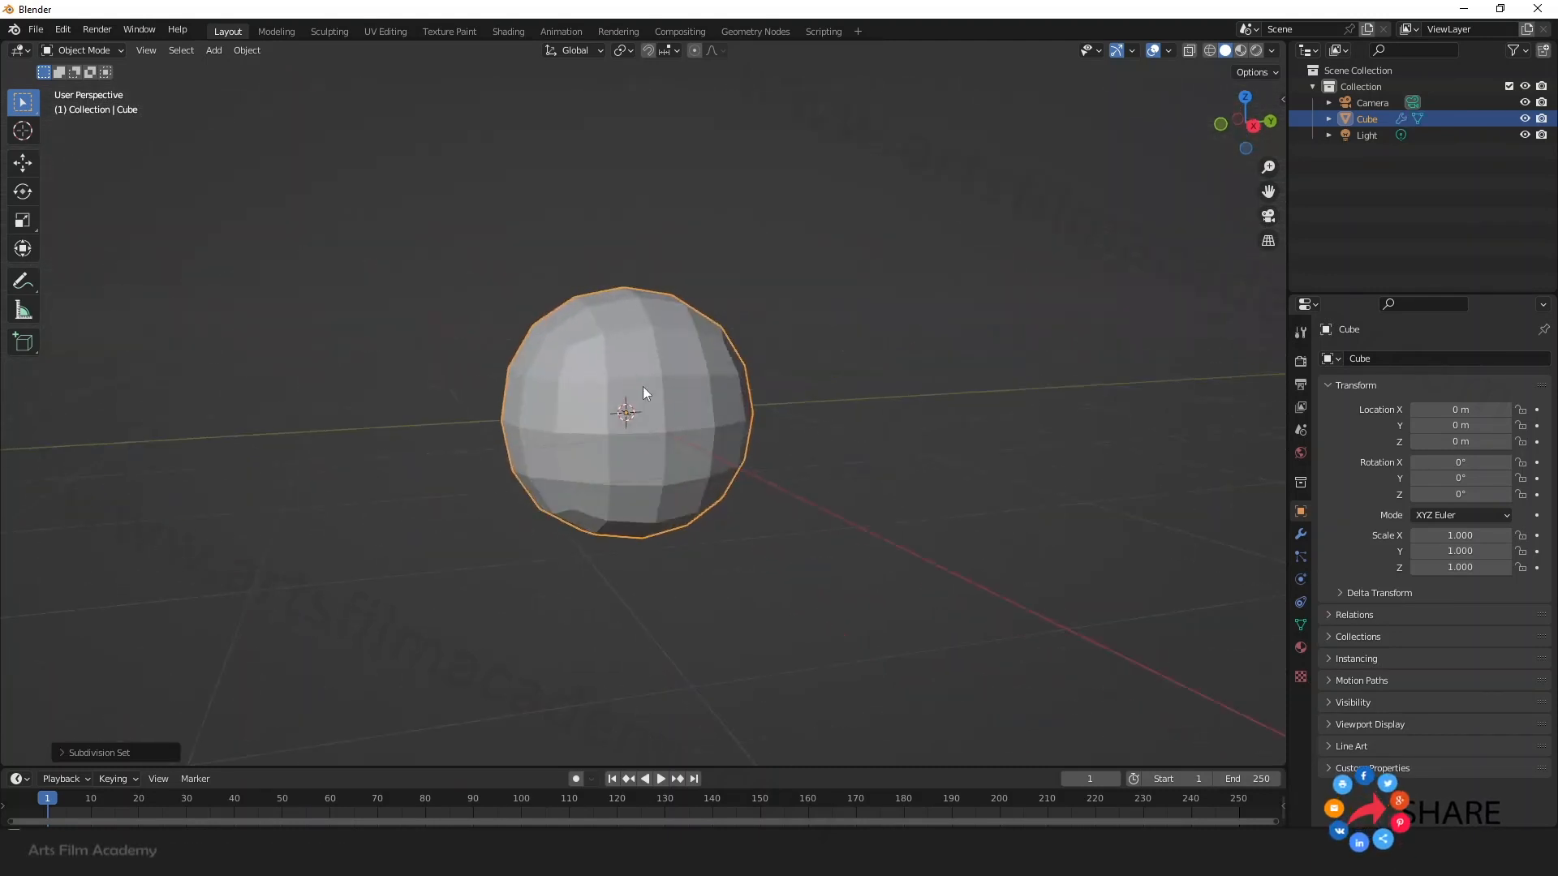
left_click(1301, 535)
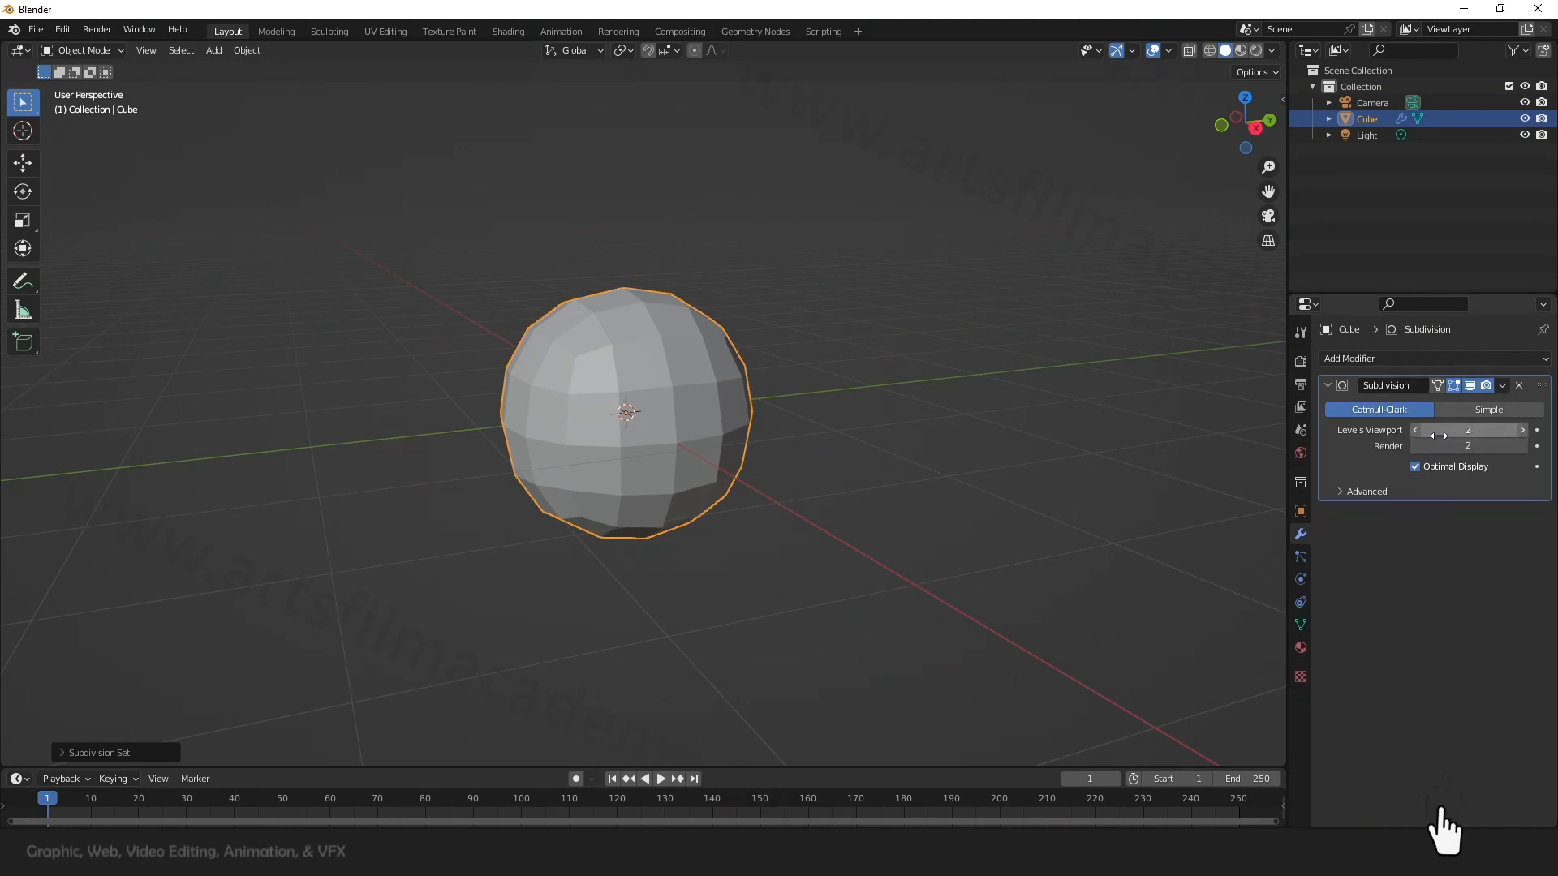
left_click(1503, 386)
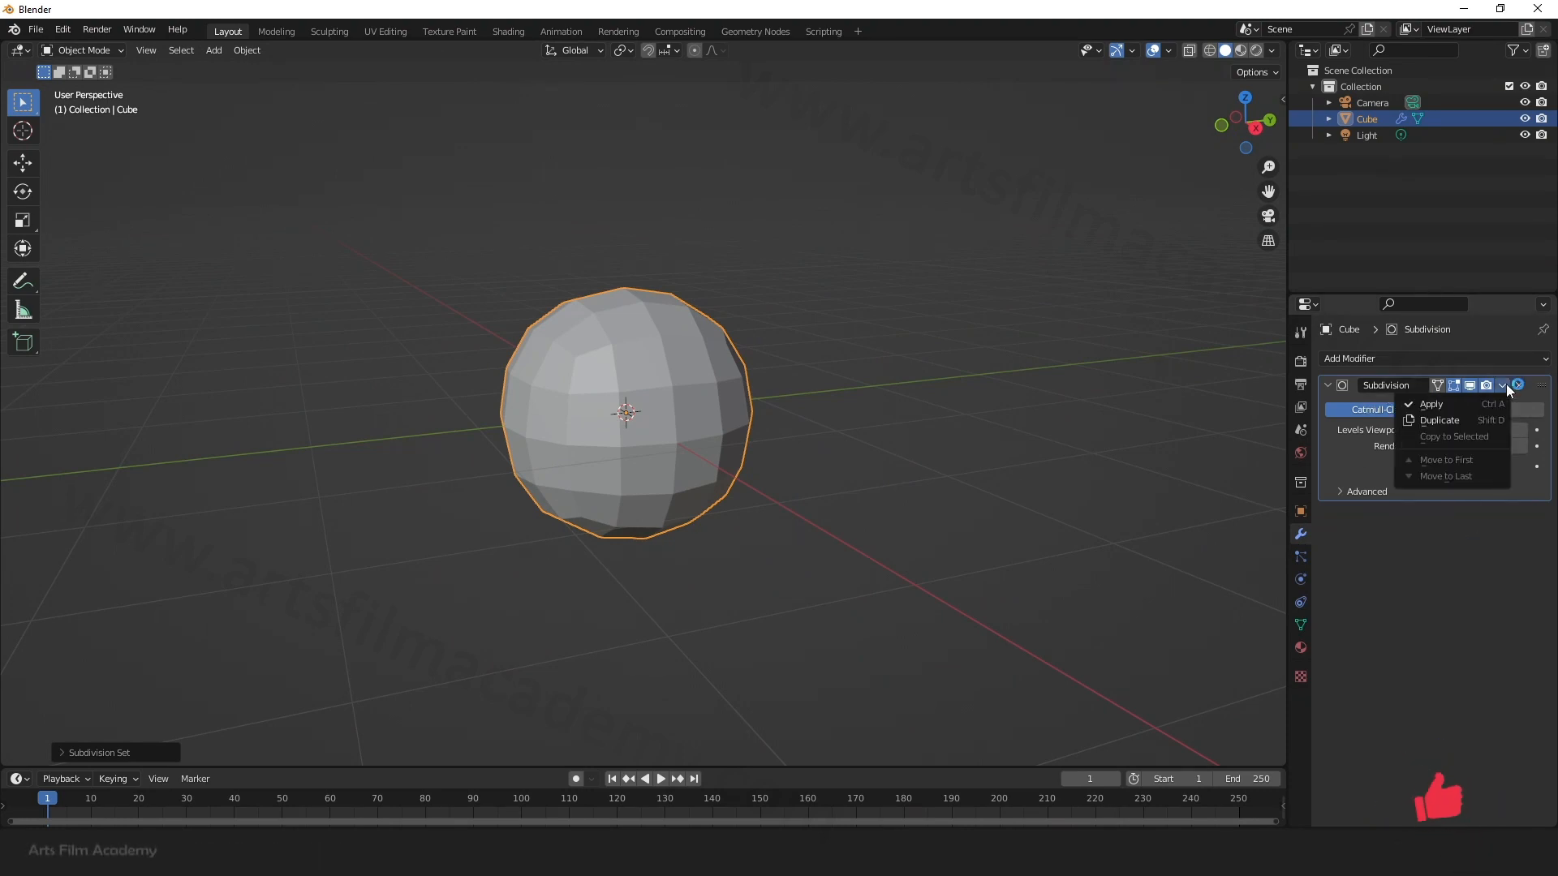
left_click(1467, 406)
left_click(1039, 499)
left_click(619, 407)
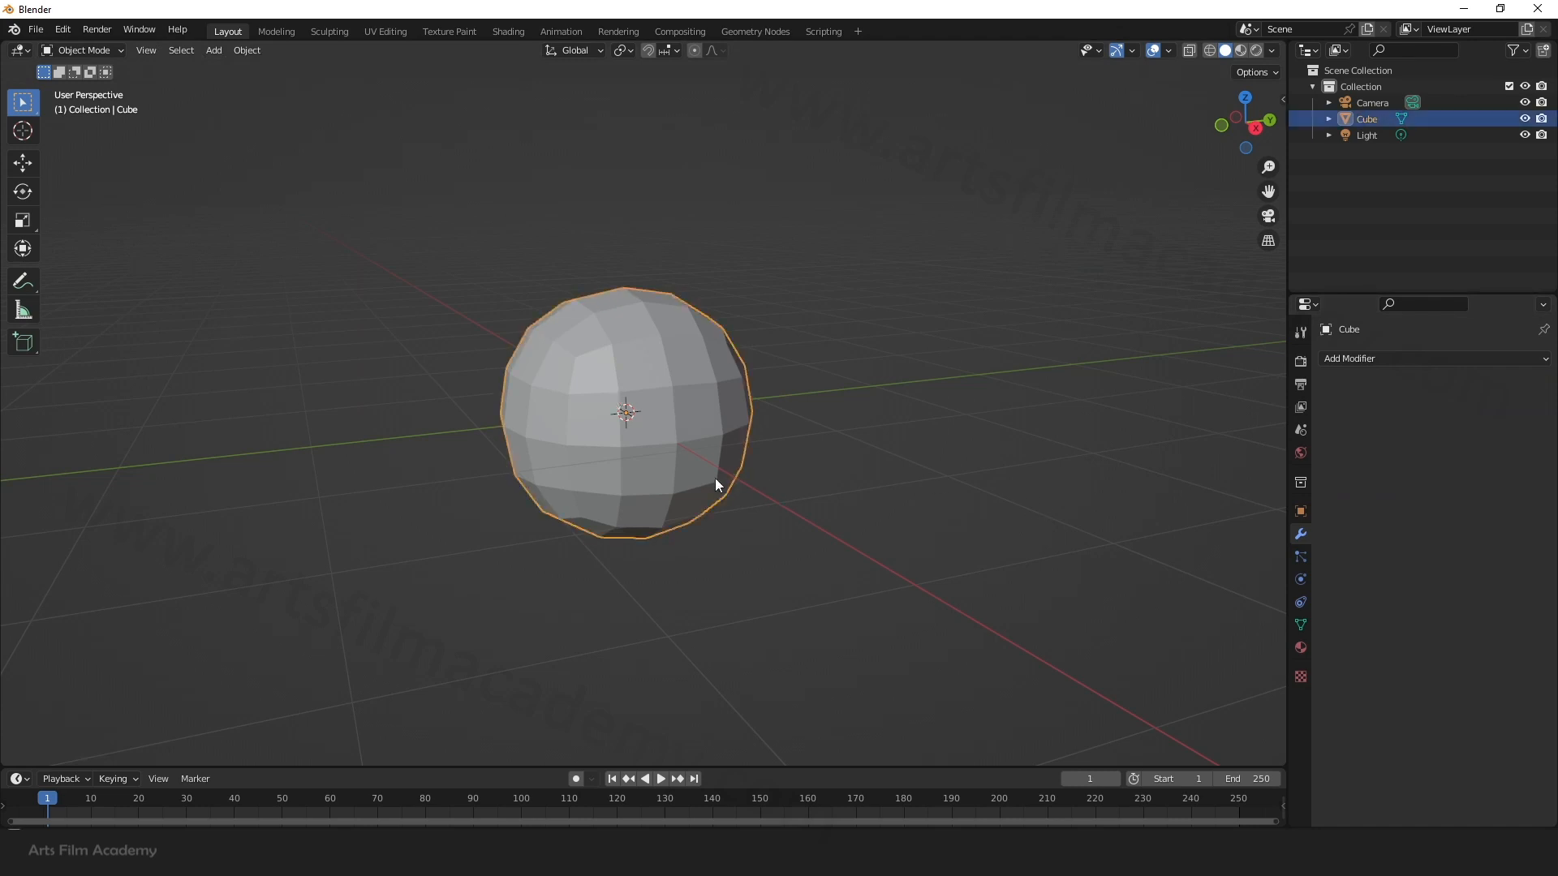
Step: Look at the rounded cube in right orthographic view and enter Edit Mode on it
middle_click_drag(716, 480, 723, 479)
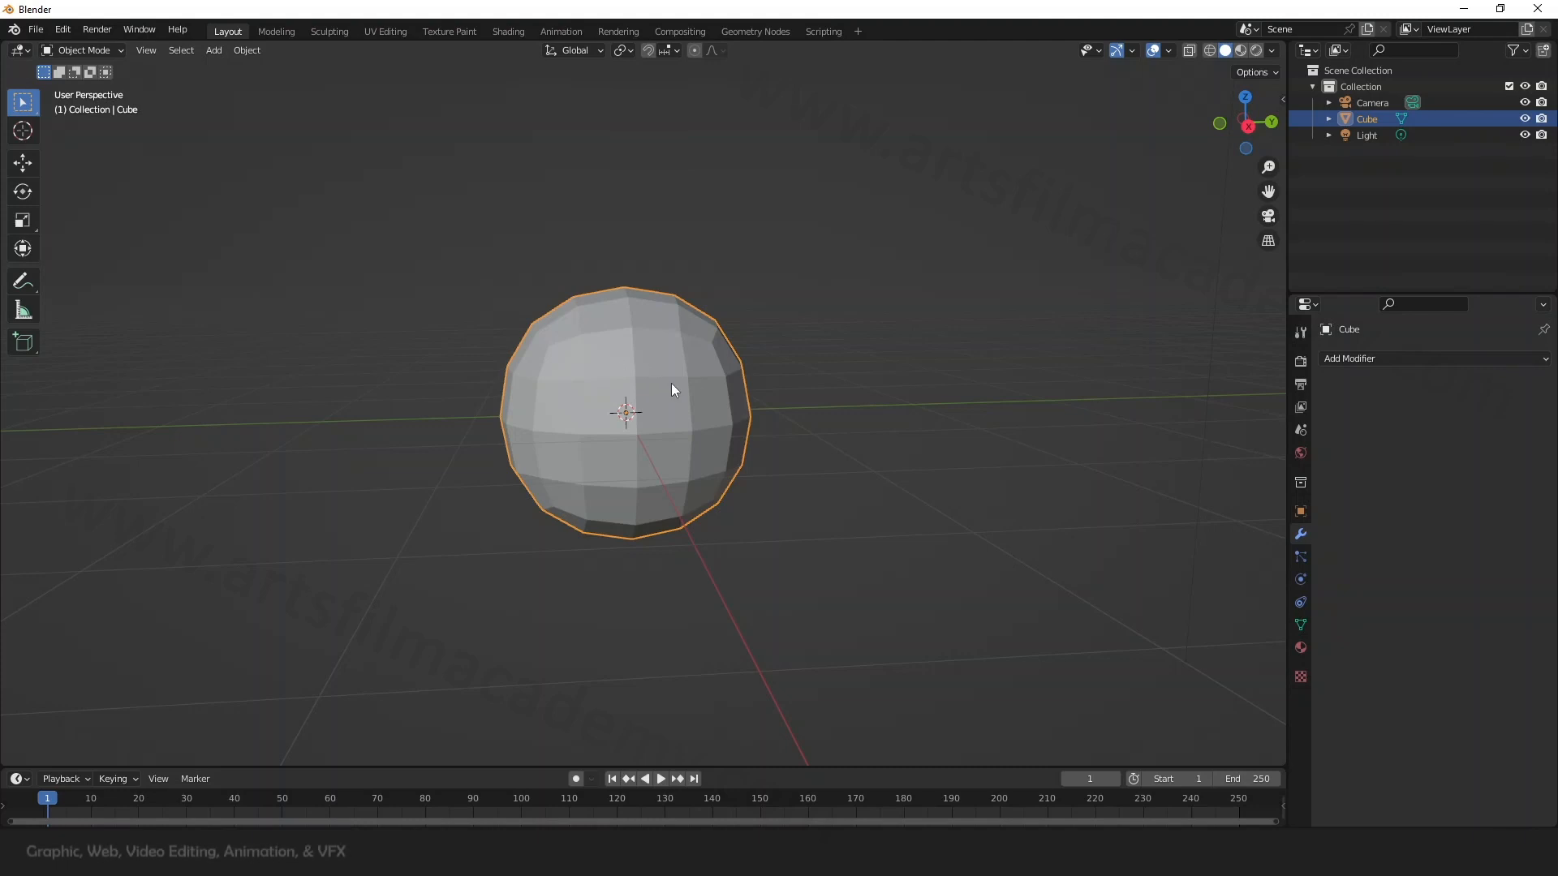
mouse_move(796, 488)
middle_mouse_down()
mouse_move(748, 500)
mouse_move(773, 464)
mouse_move(752, 498)
middle_mouse_up()
key("KP_3")
key("KP_3")
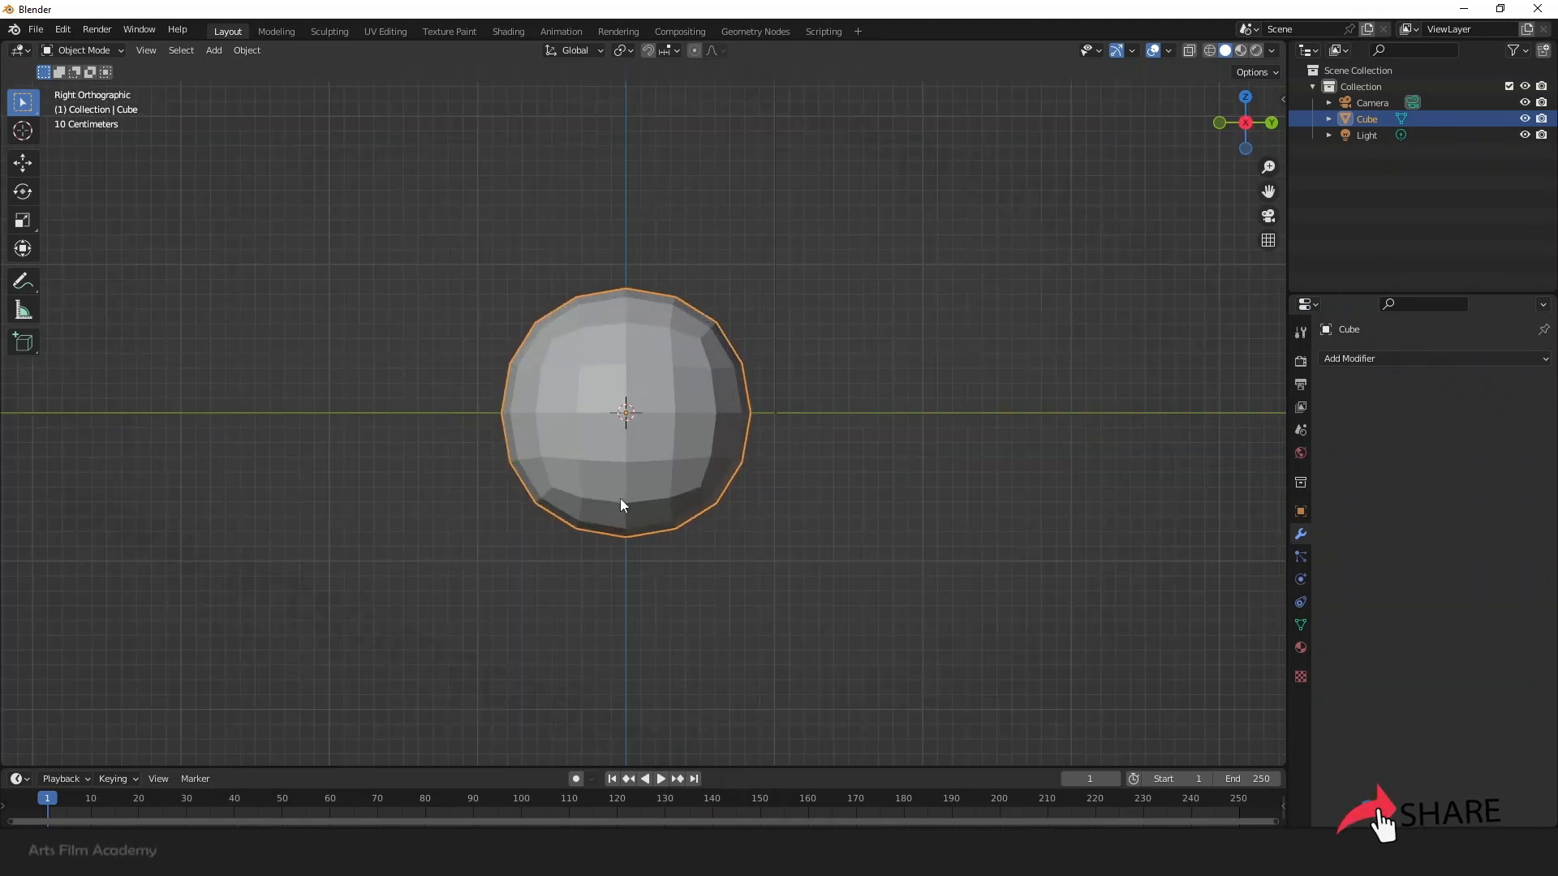
scroll(620, 498, "up", 1)
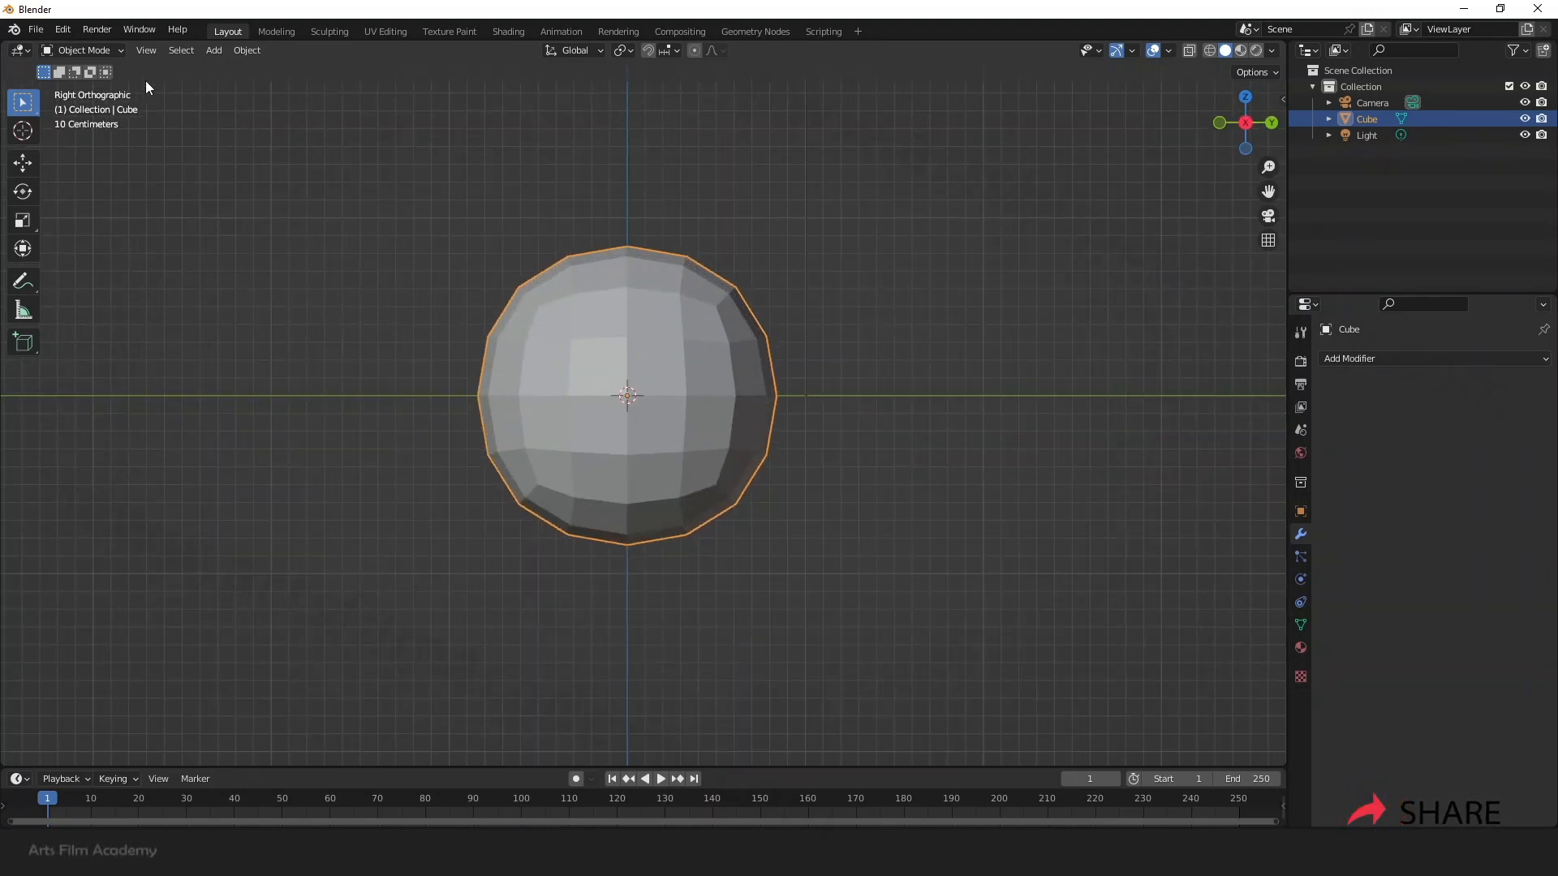
left_click(83, 50)
left_click(92, 86)
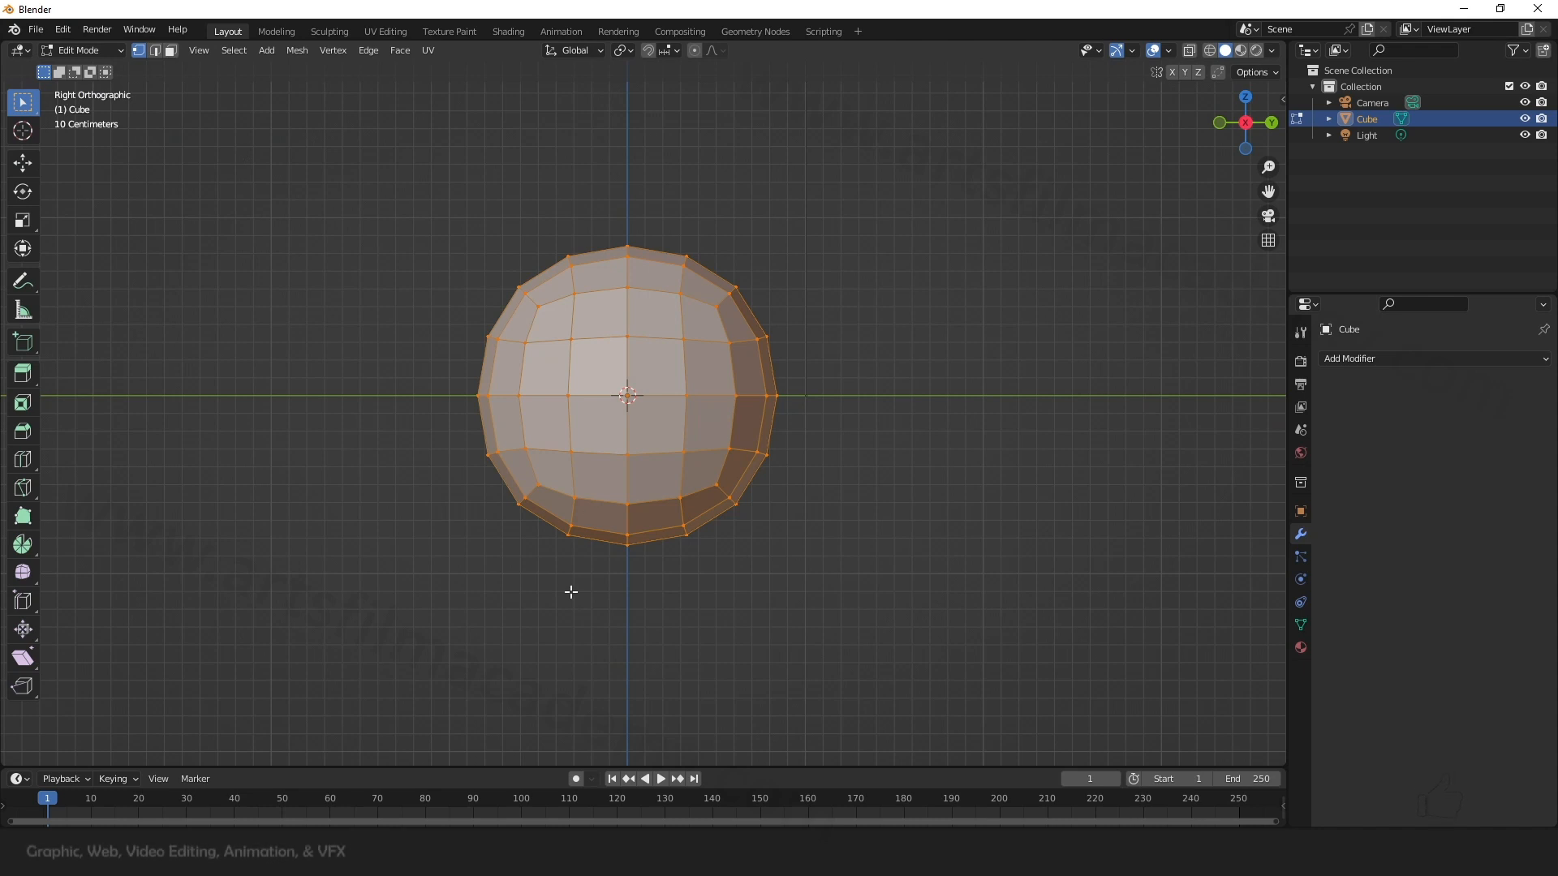
Step: With proportional editing enabled (Smooth, 1 m size), pull the sphere's bottom centre vertices down along Z into an egg shape, then deselect them
left_click_drag(571, 593, 659, 503)
left_click(697, 51)
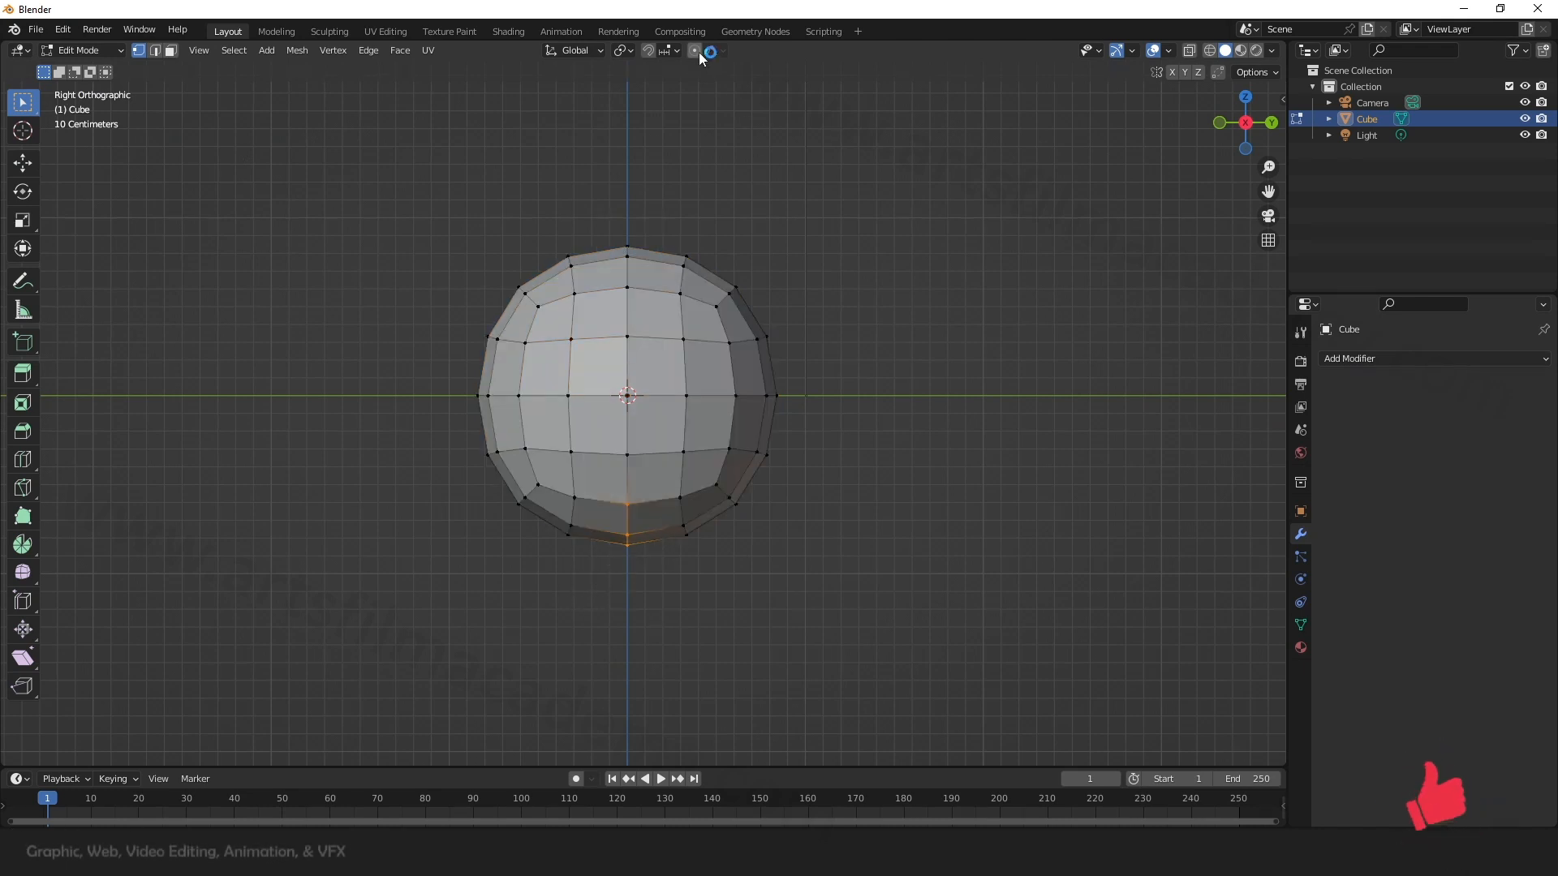
left_click(696, 51)
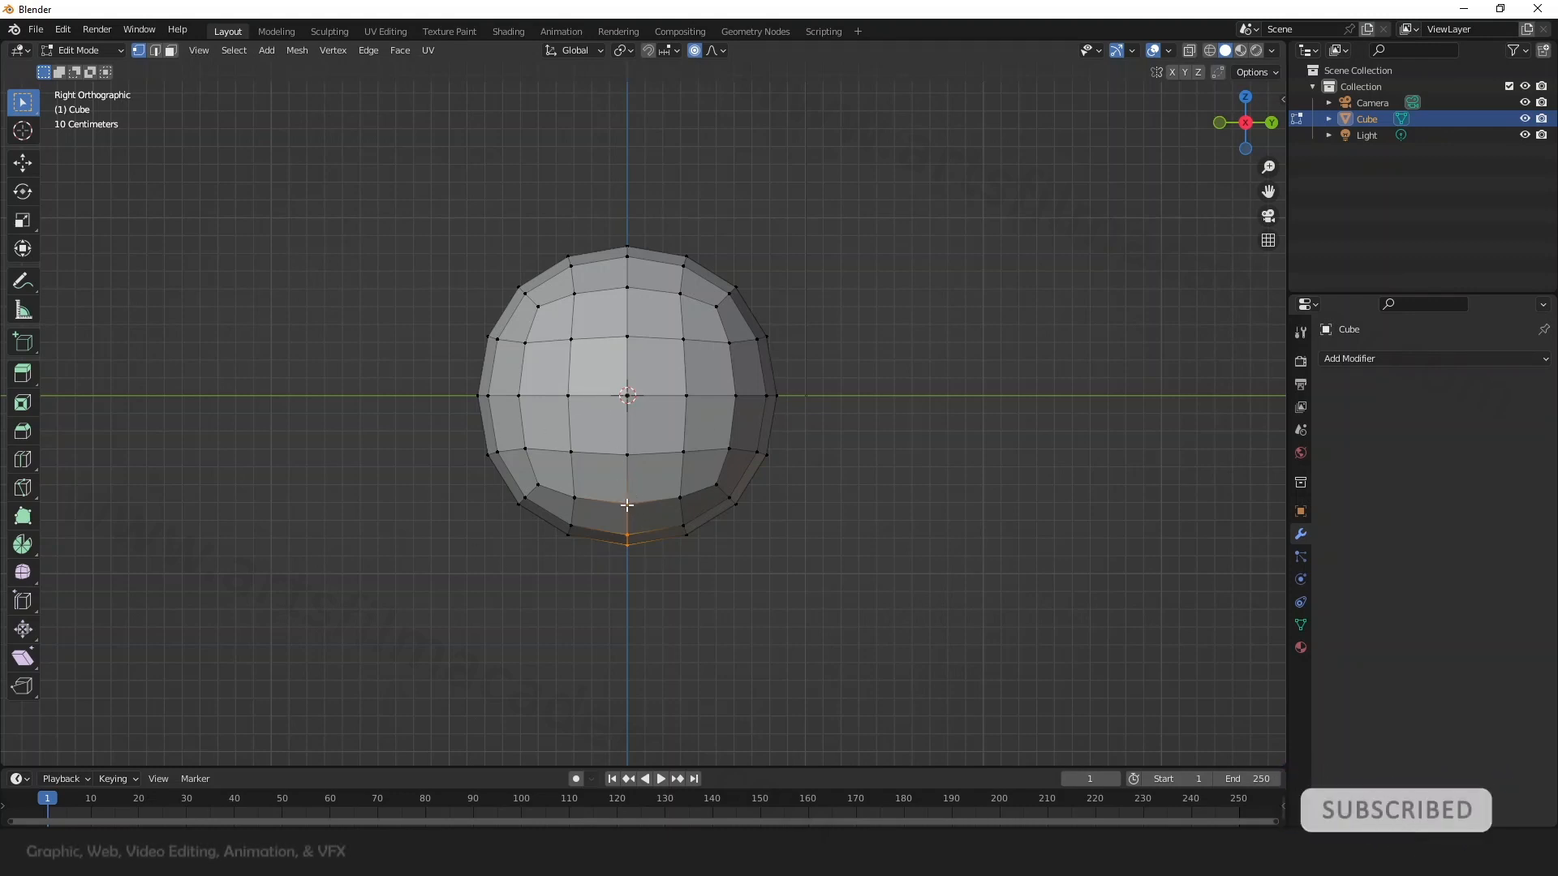
key("g")
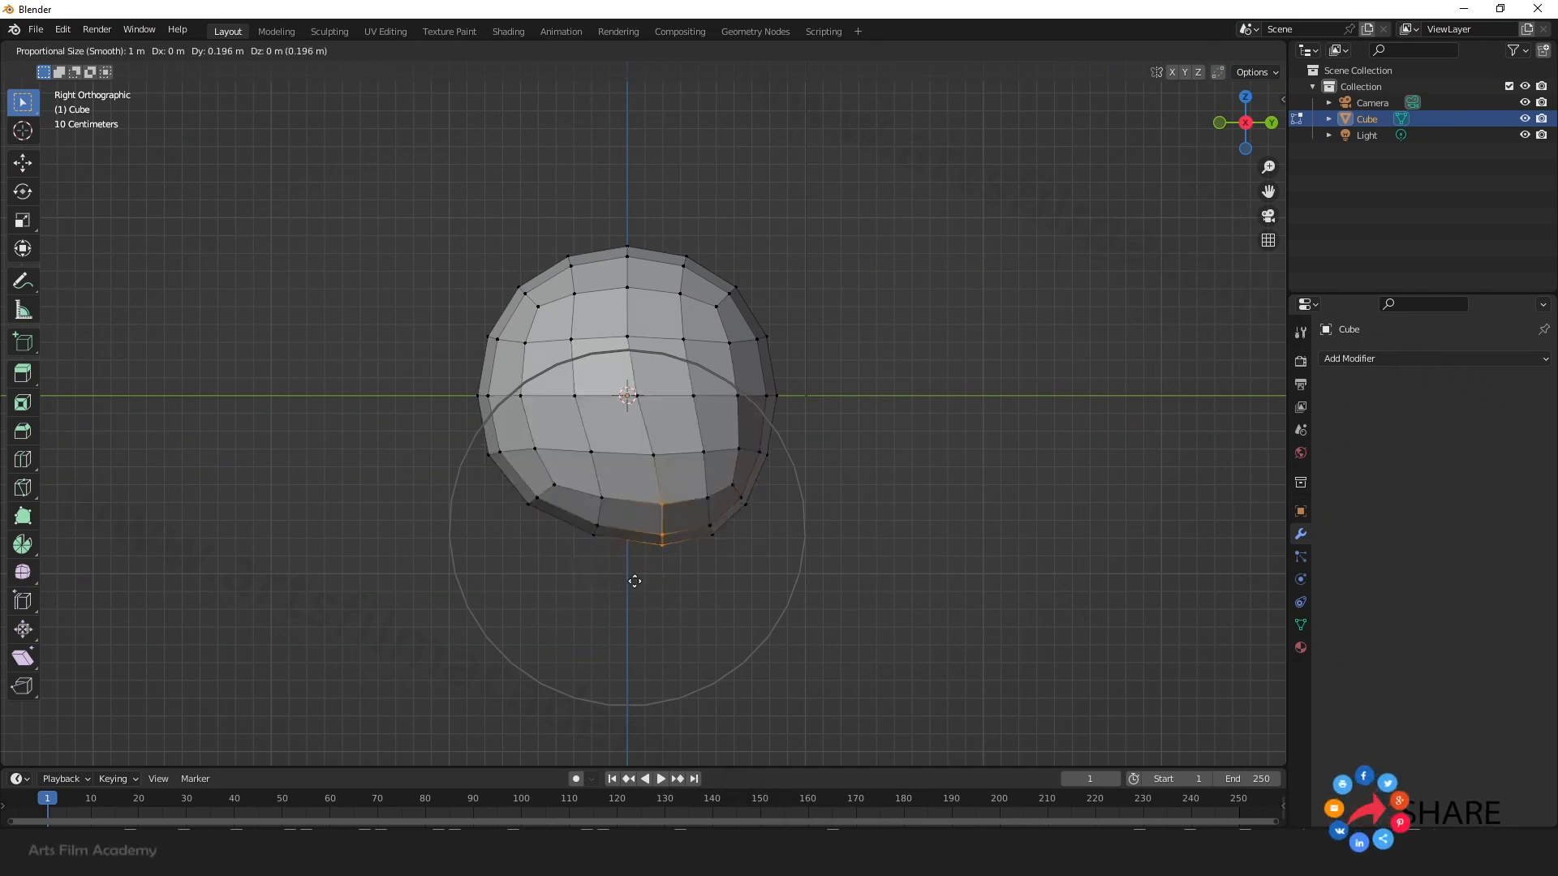
key("z")
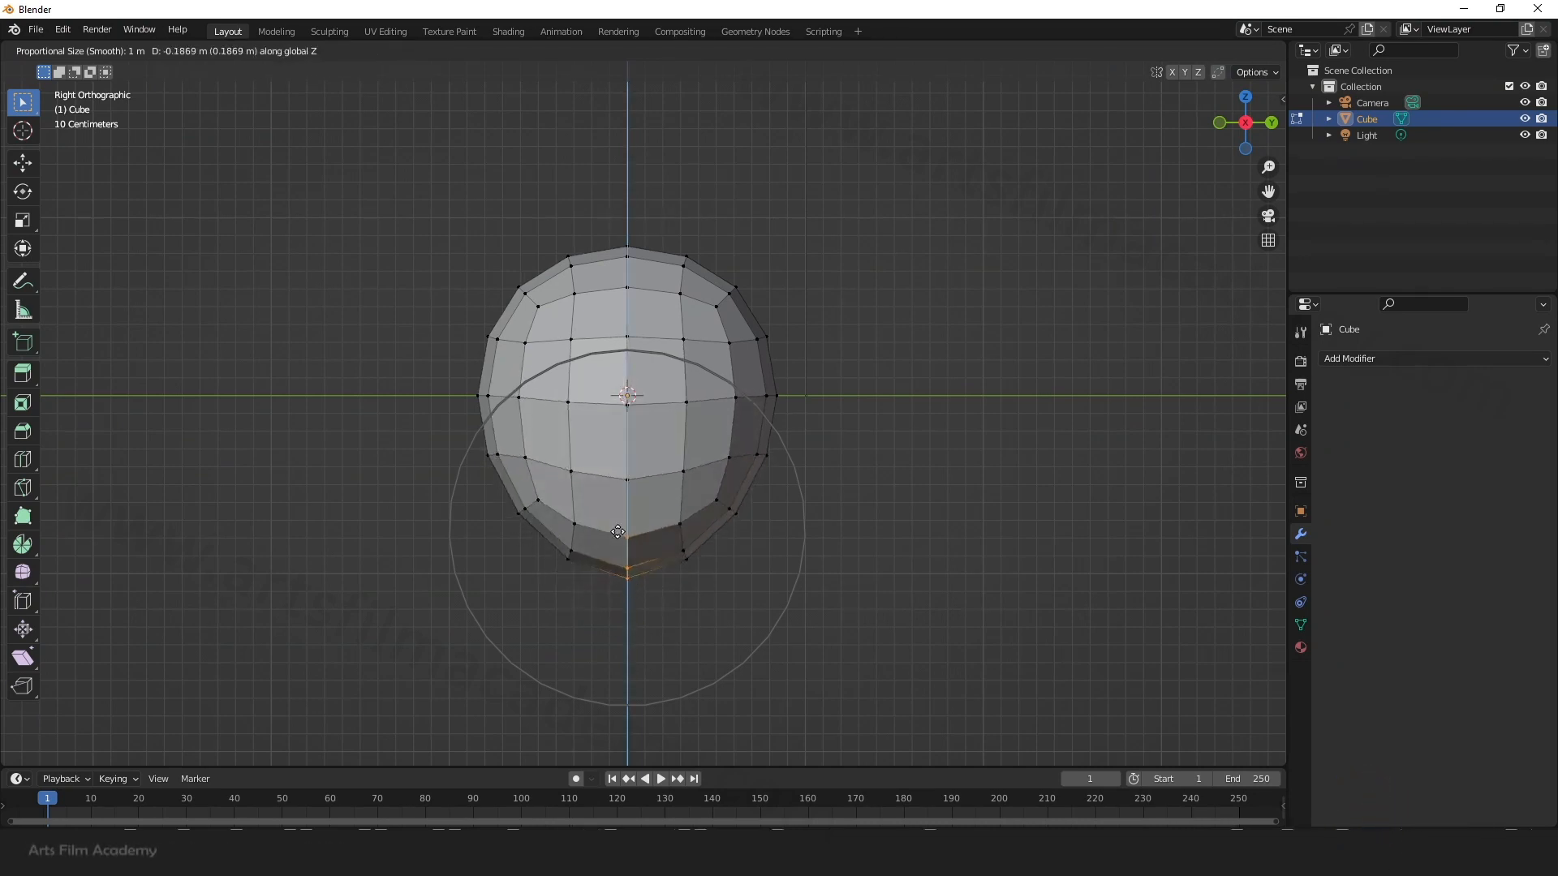
left_click(621, 583)
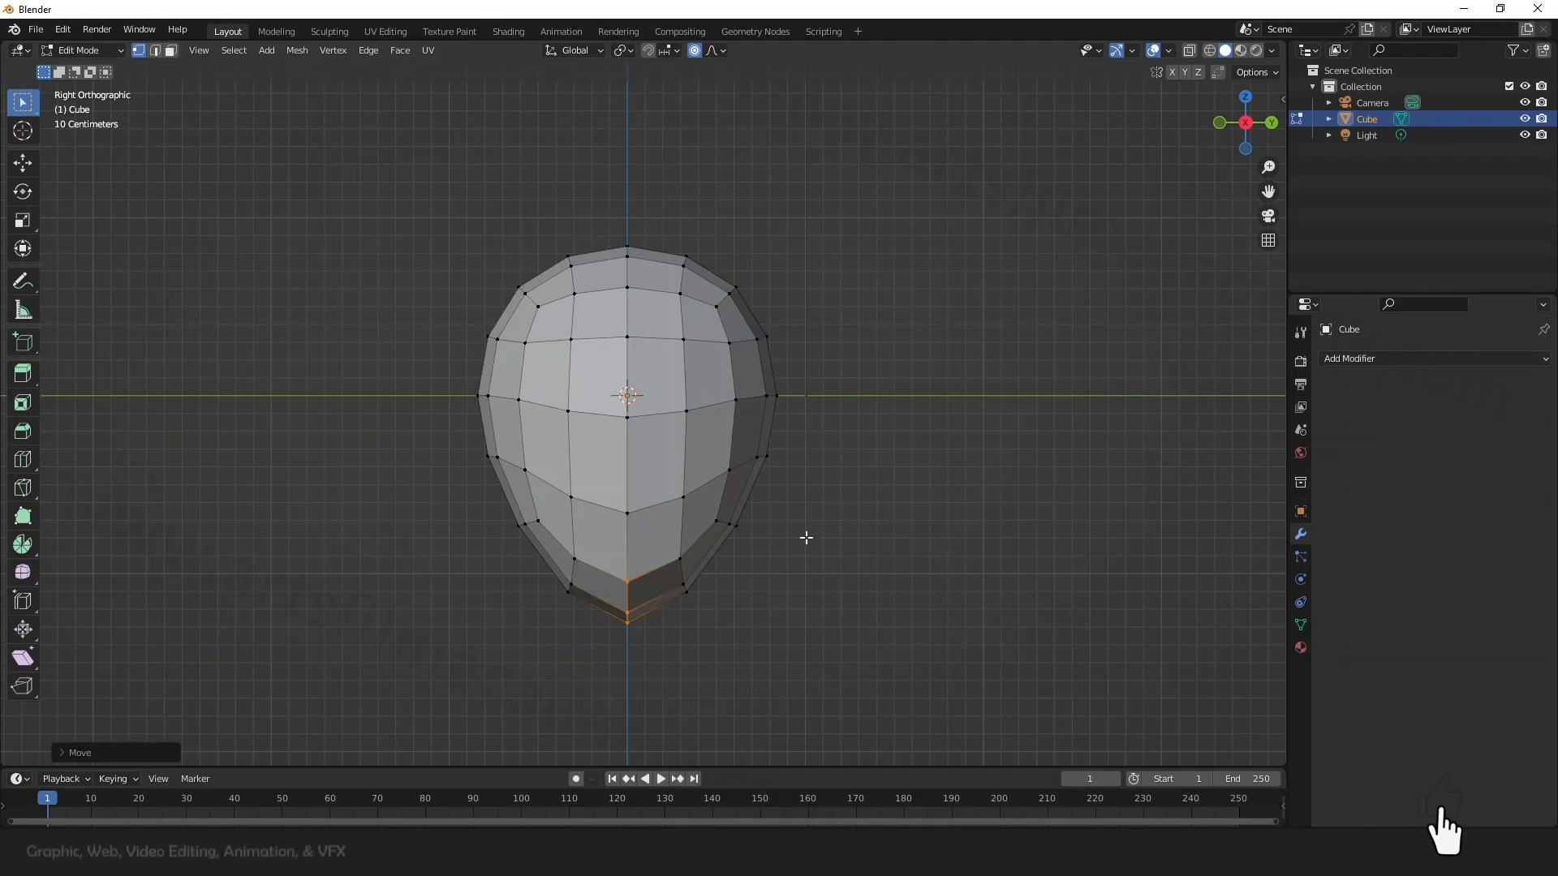
left_click(819, 528)
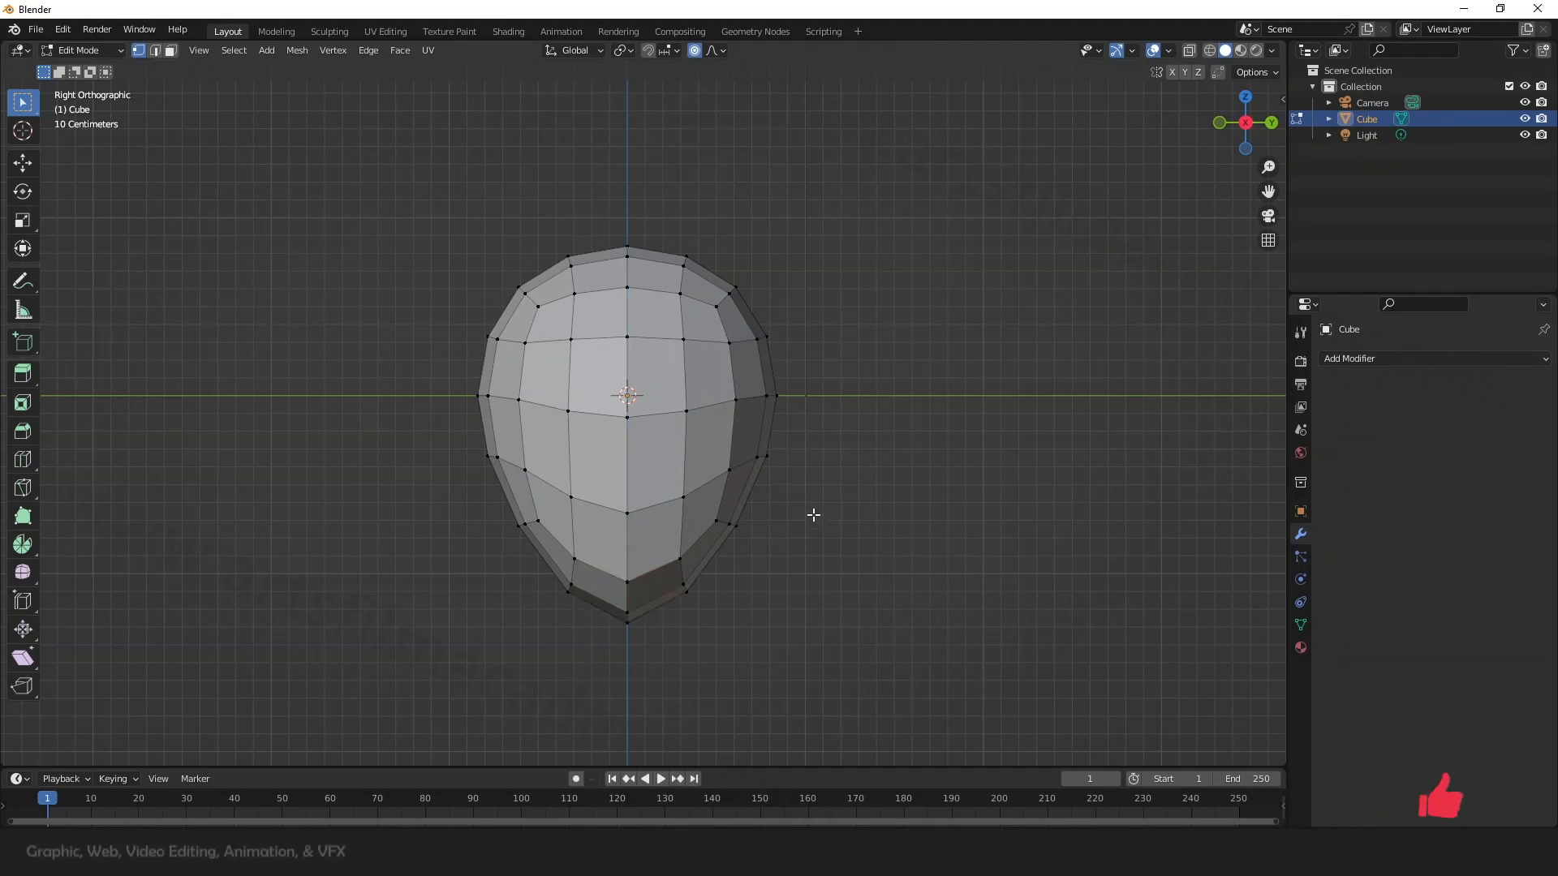
mouse_move(814, 515)
middle_mouse_down()
mouse_move(838, 553)
mouse_move(818, 526)
middle_mouse_up()
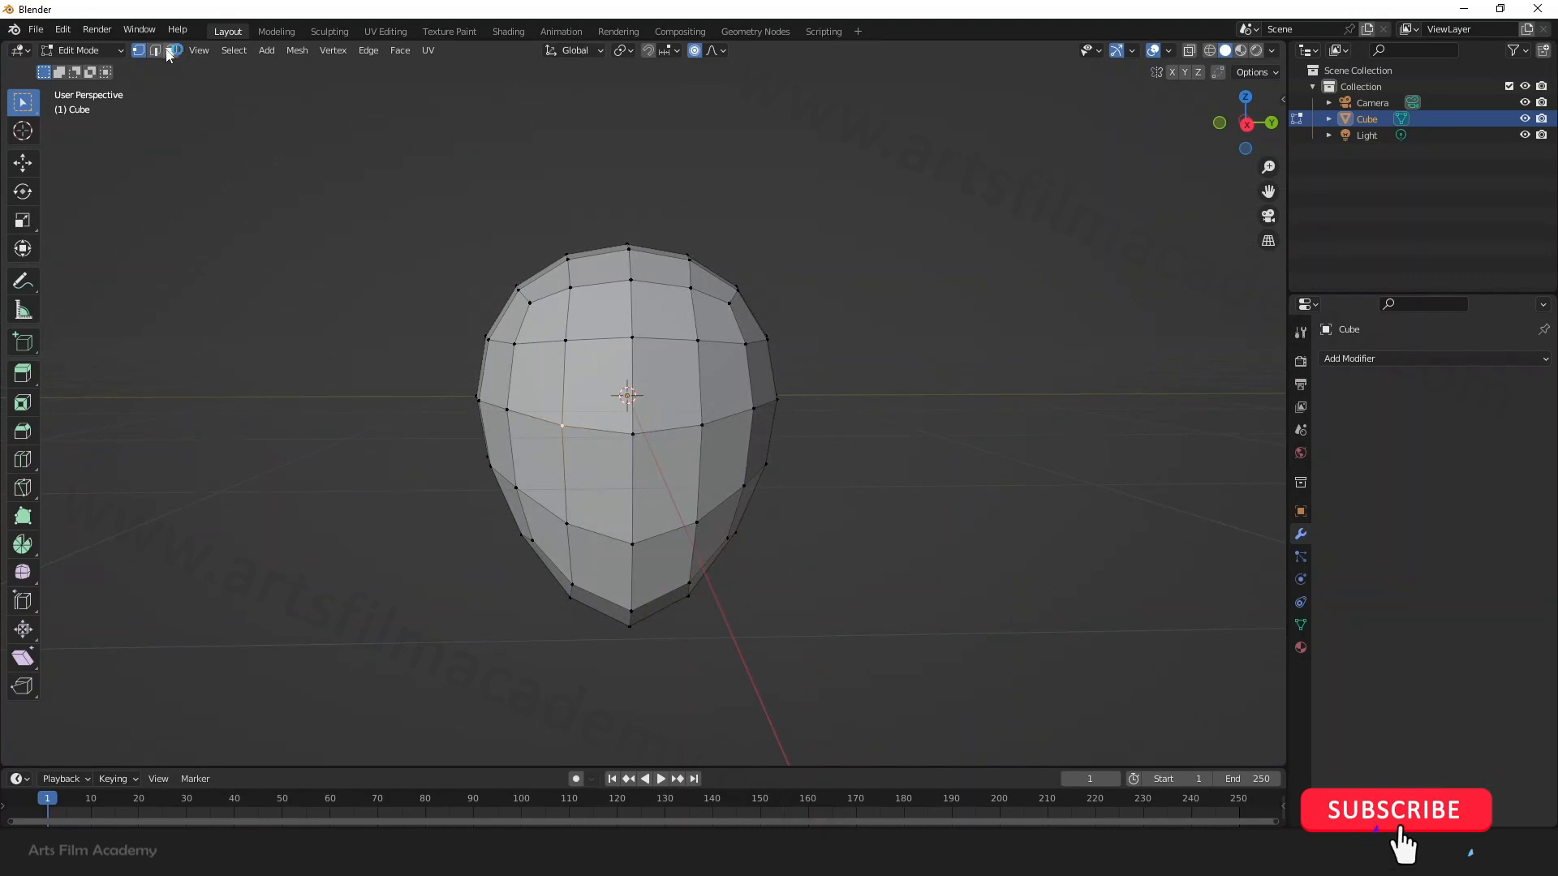
Step: In face select mode, select the 2×2 block of faces at the eye on the face's -Y side and inset them slightly
left_click(170, 50)
left_click(544, 396)
left_click(595, 393, "shift")
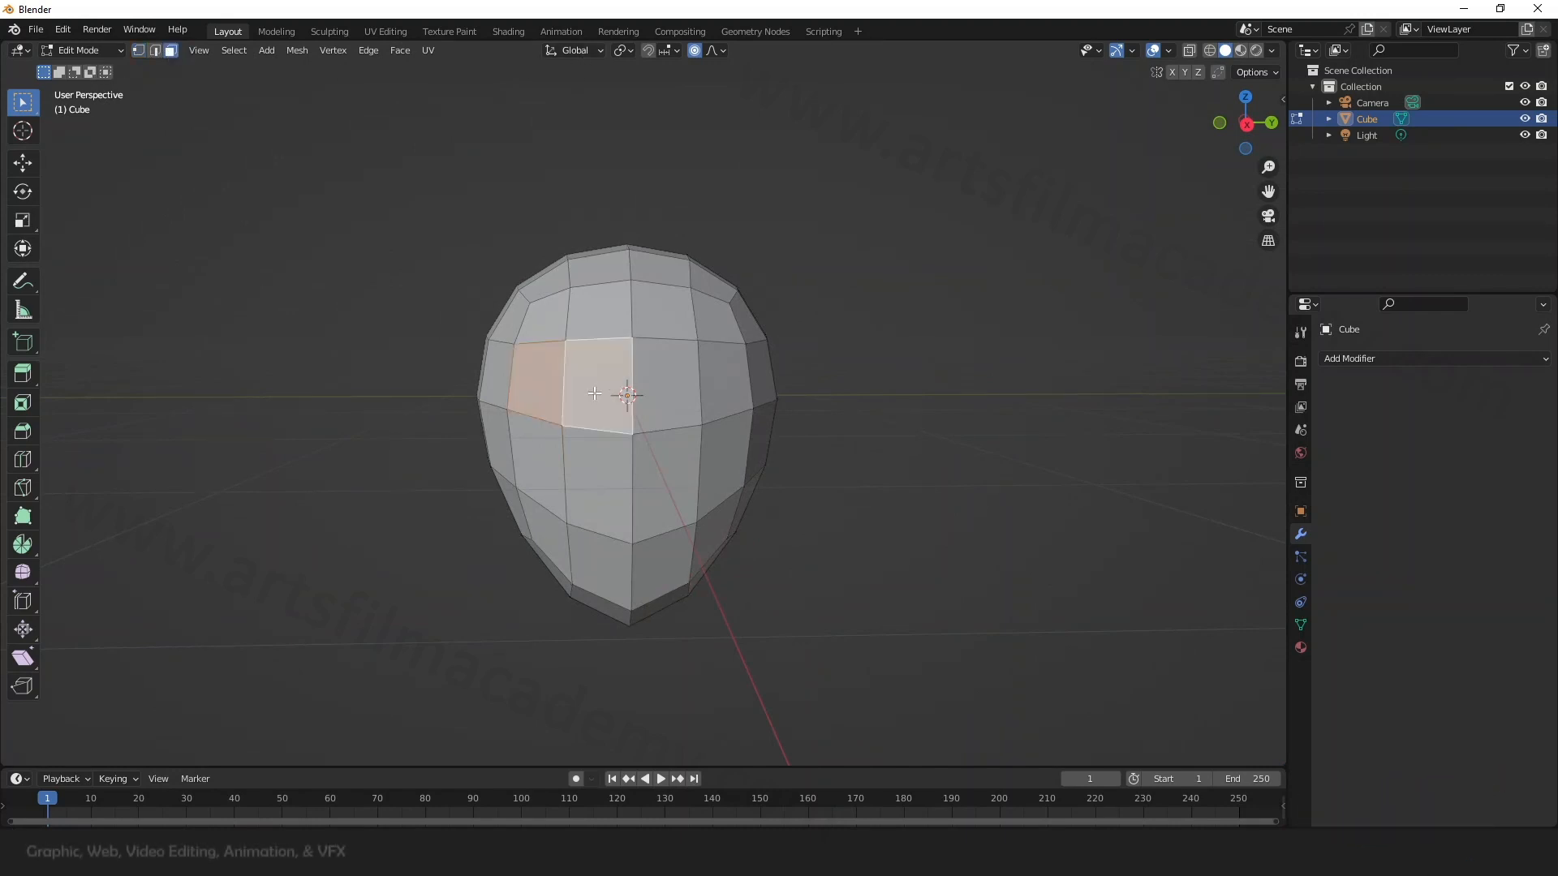
left_click(606, 456, "shift")
left_click(537, 440, "shift")
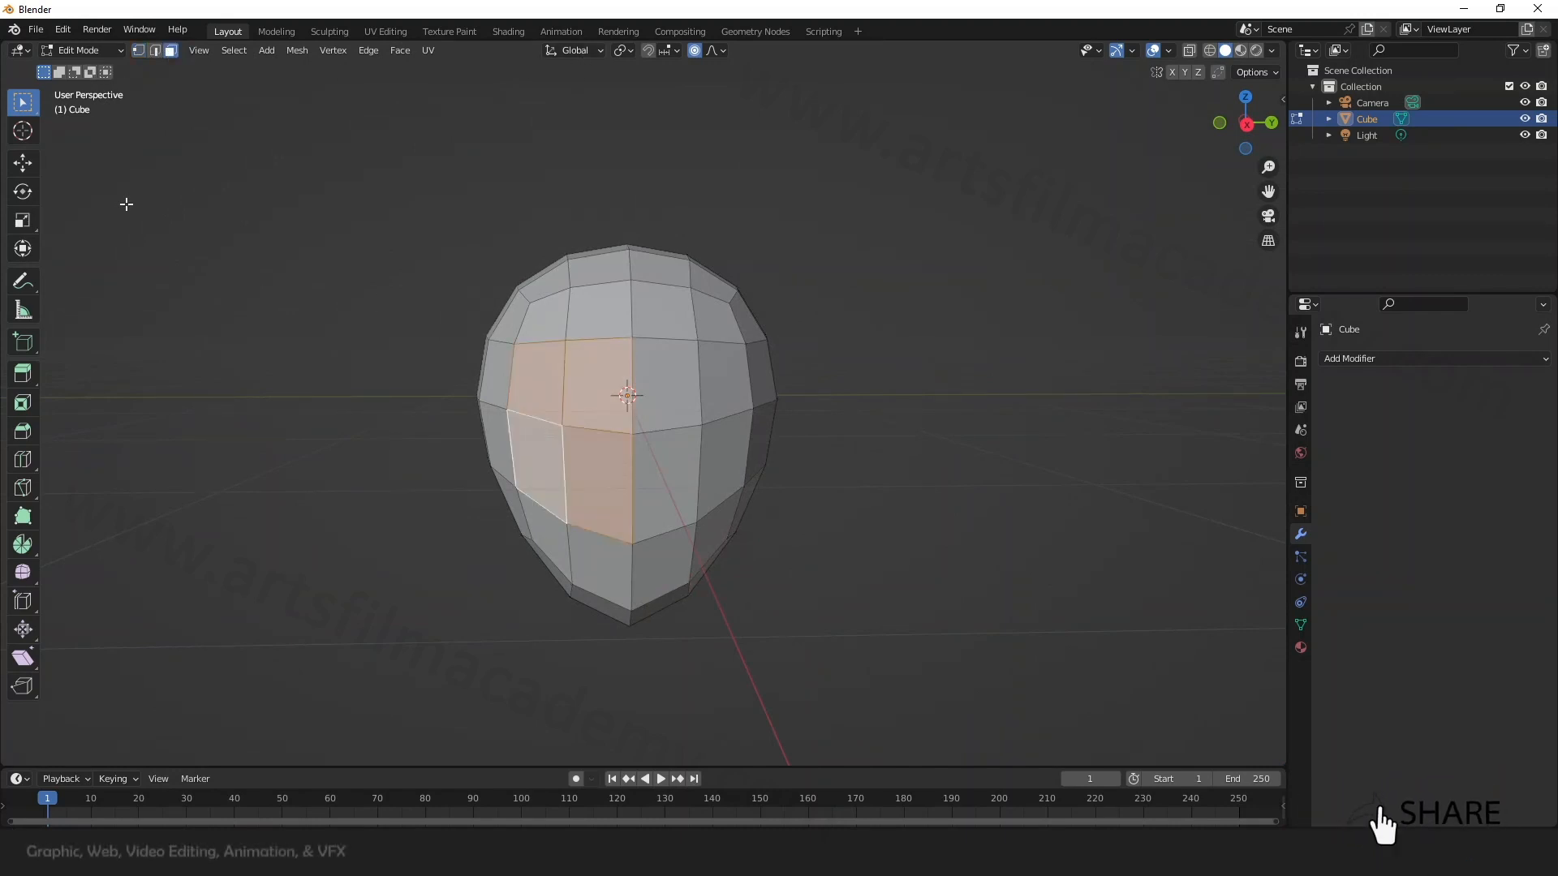
left_click(25, 406)
mouse_move(552, 407)
left_mouse_down()
mouse_move(568, 412)
mouse_move(559, 430)
left_mouse_up()
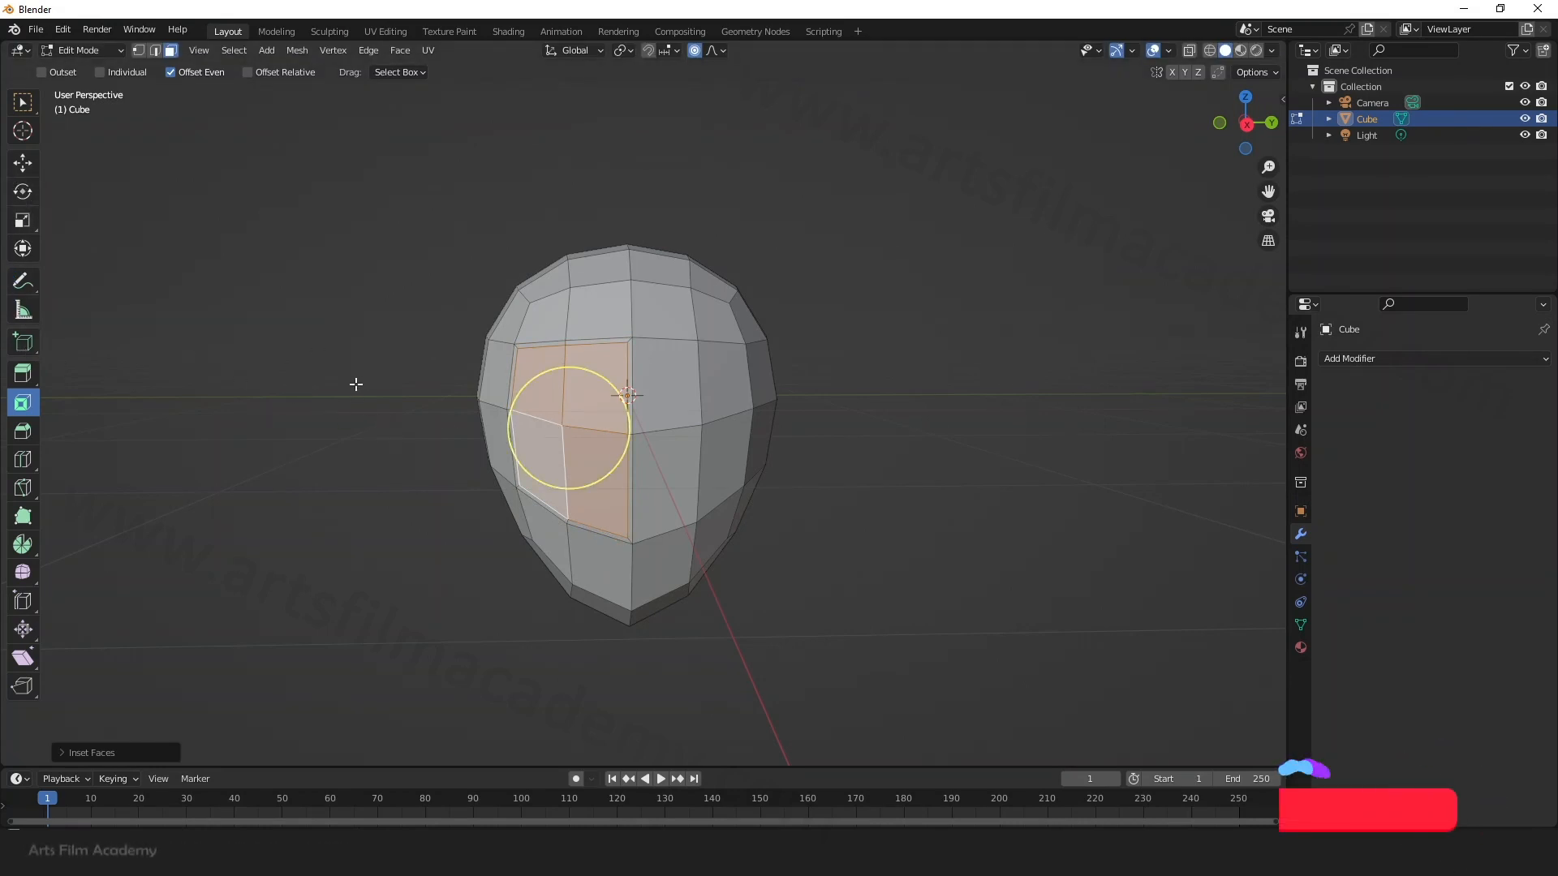
middle_click_drag(355, 384, 363, 391)
left_click(22, 220)
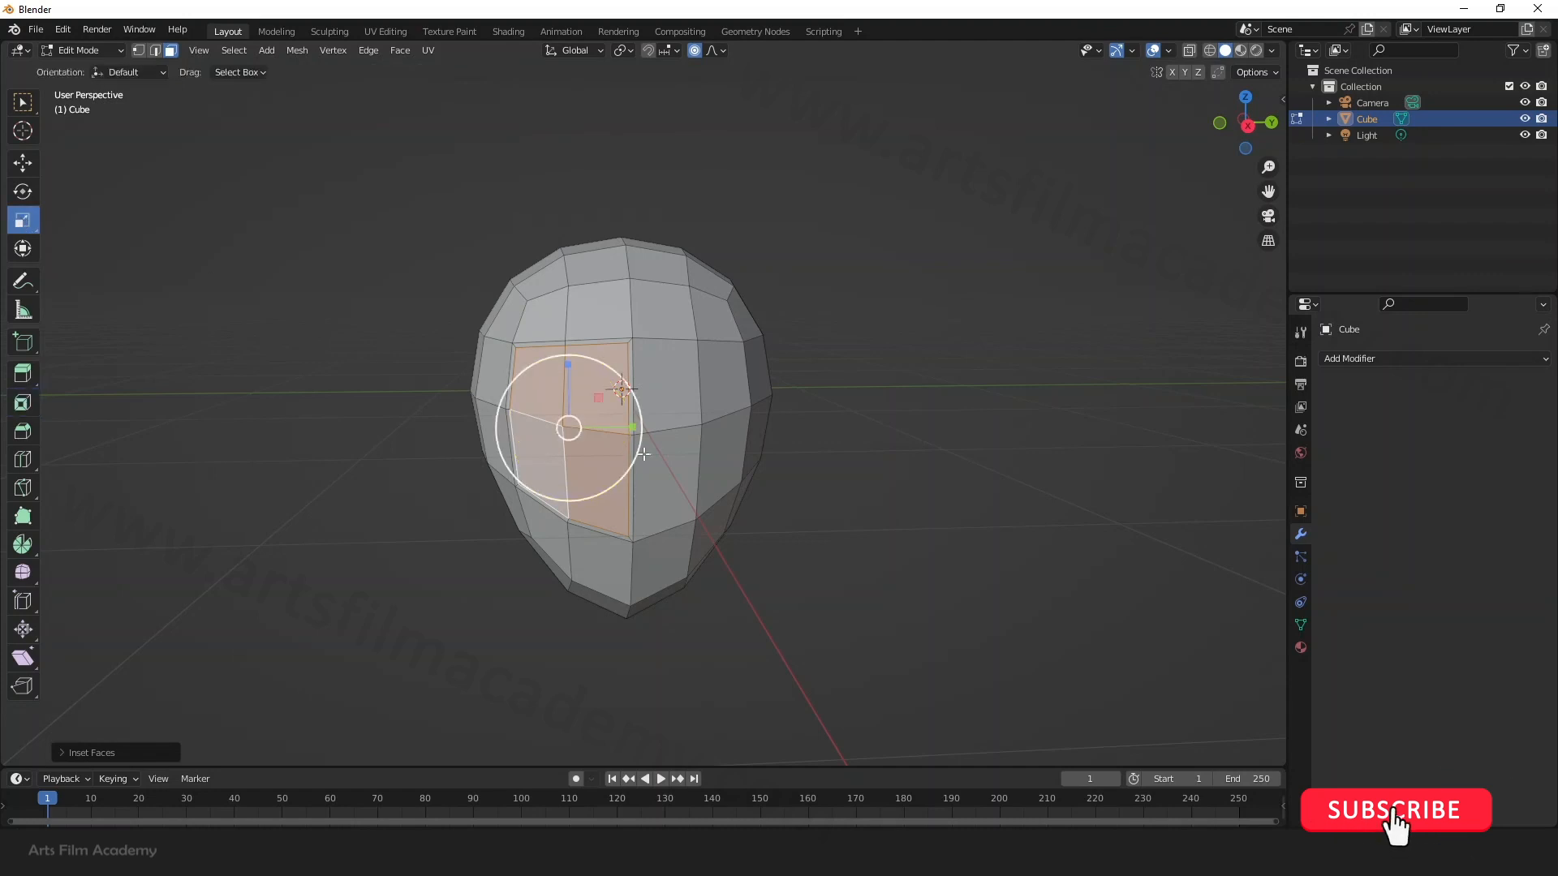
left_click_drag(498, 426, 567, 425)
right_click(571, 427)
right_click(567, 425)
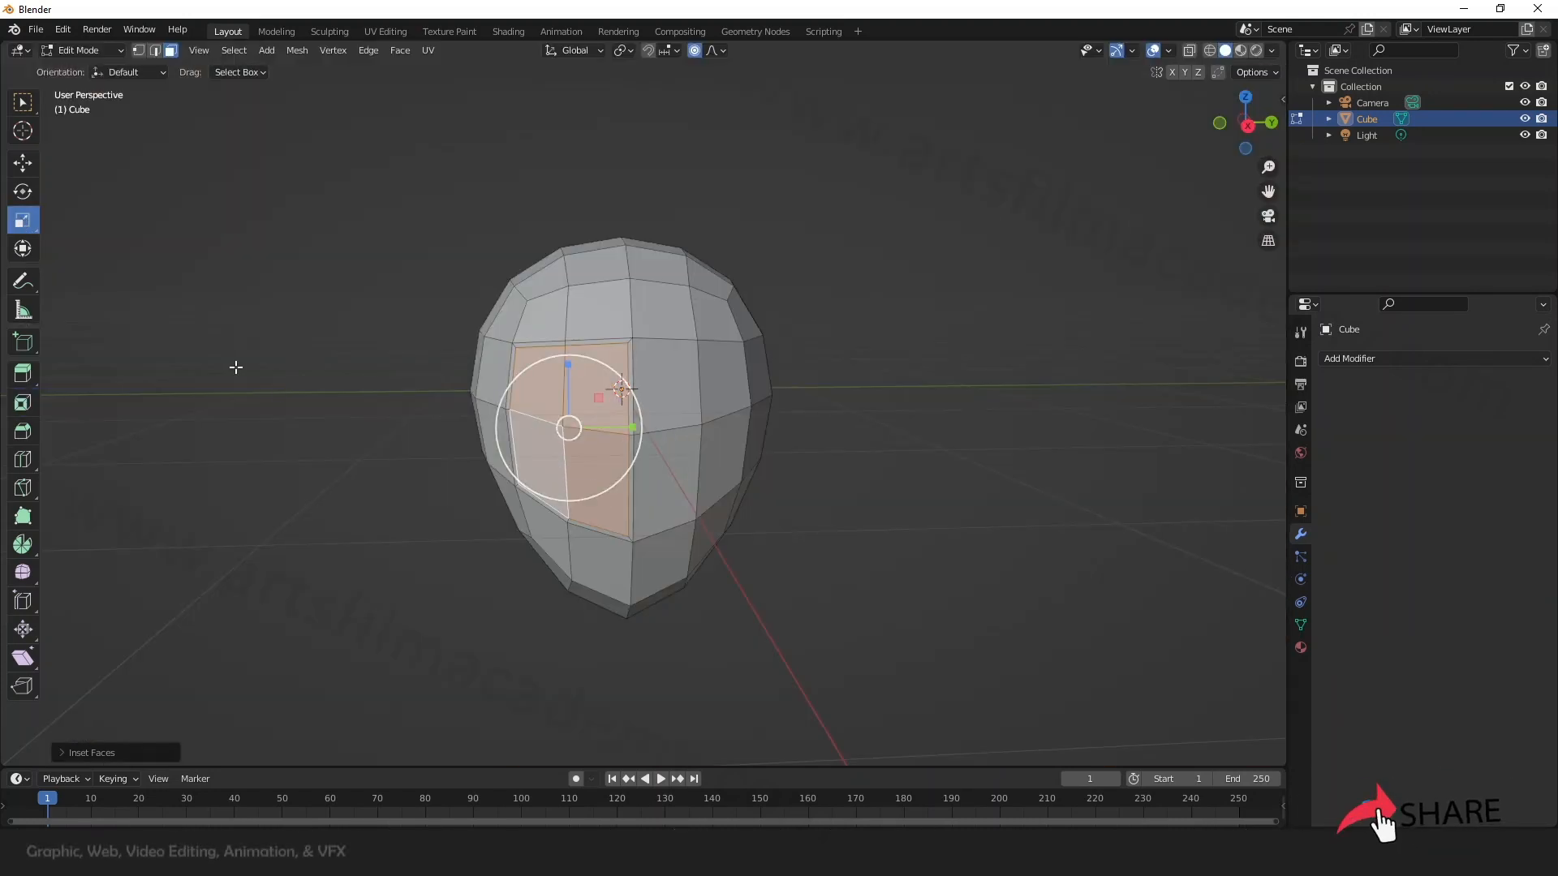
left_click(445, 430)
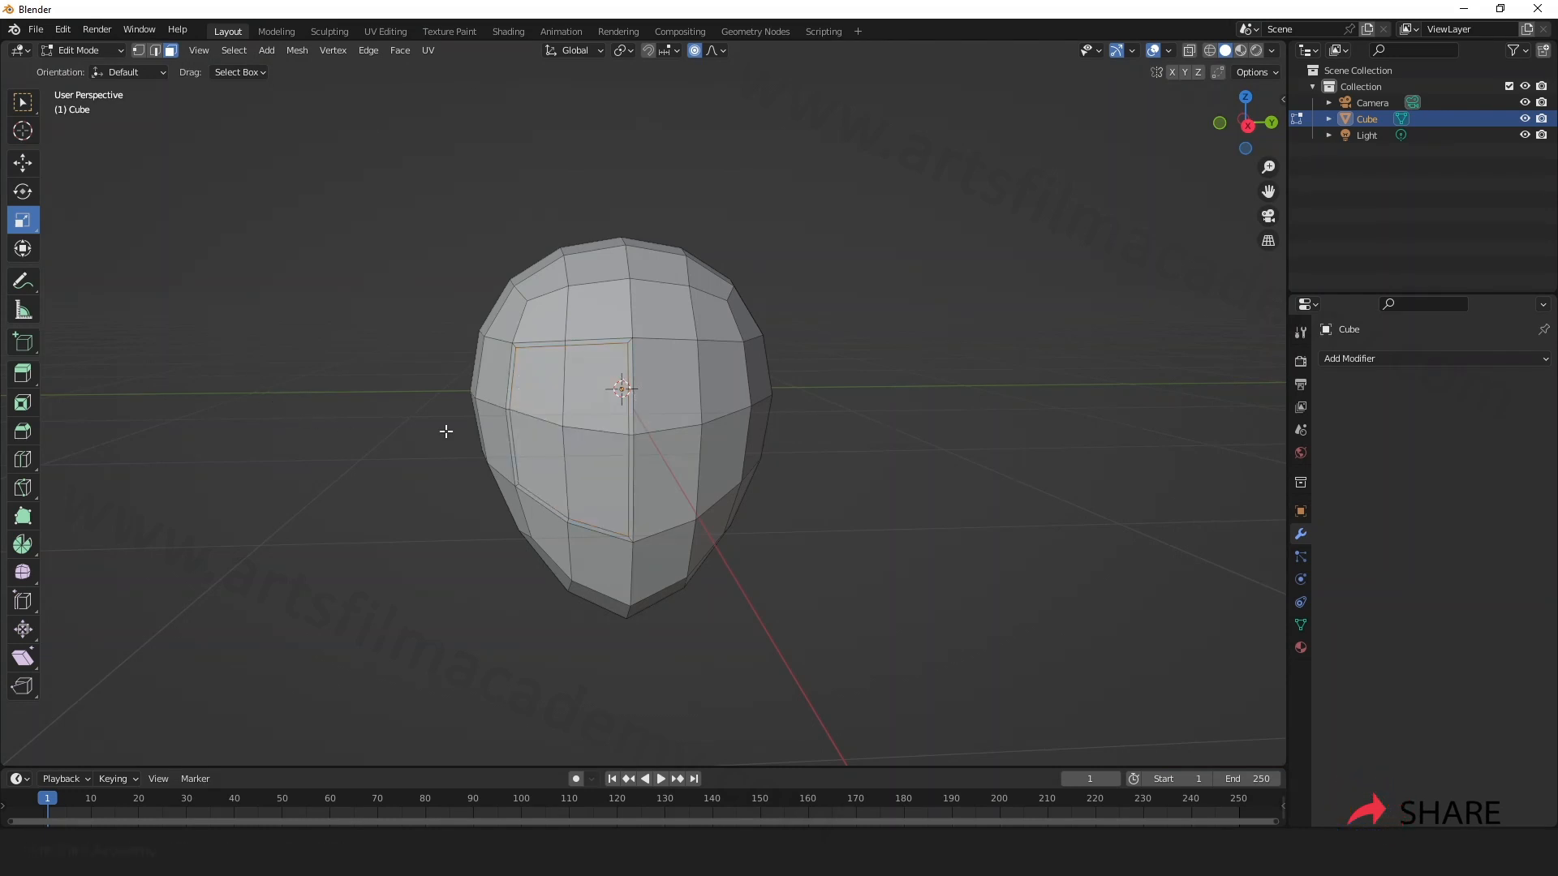
left_click(533, 374)
left_click(594, 392, "shift")
left_click(589, 465, "shift")
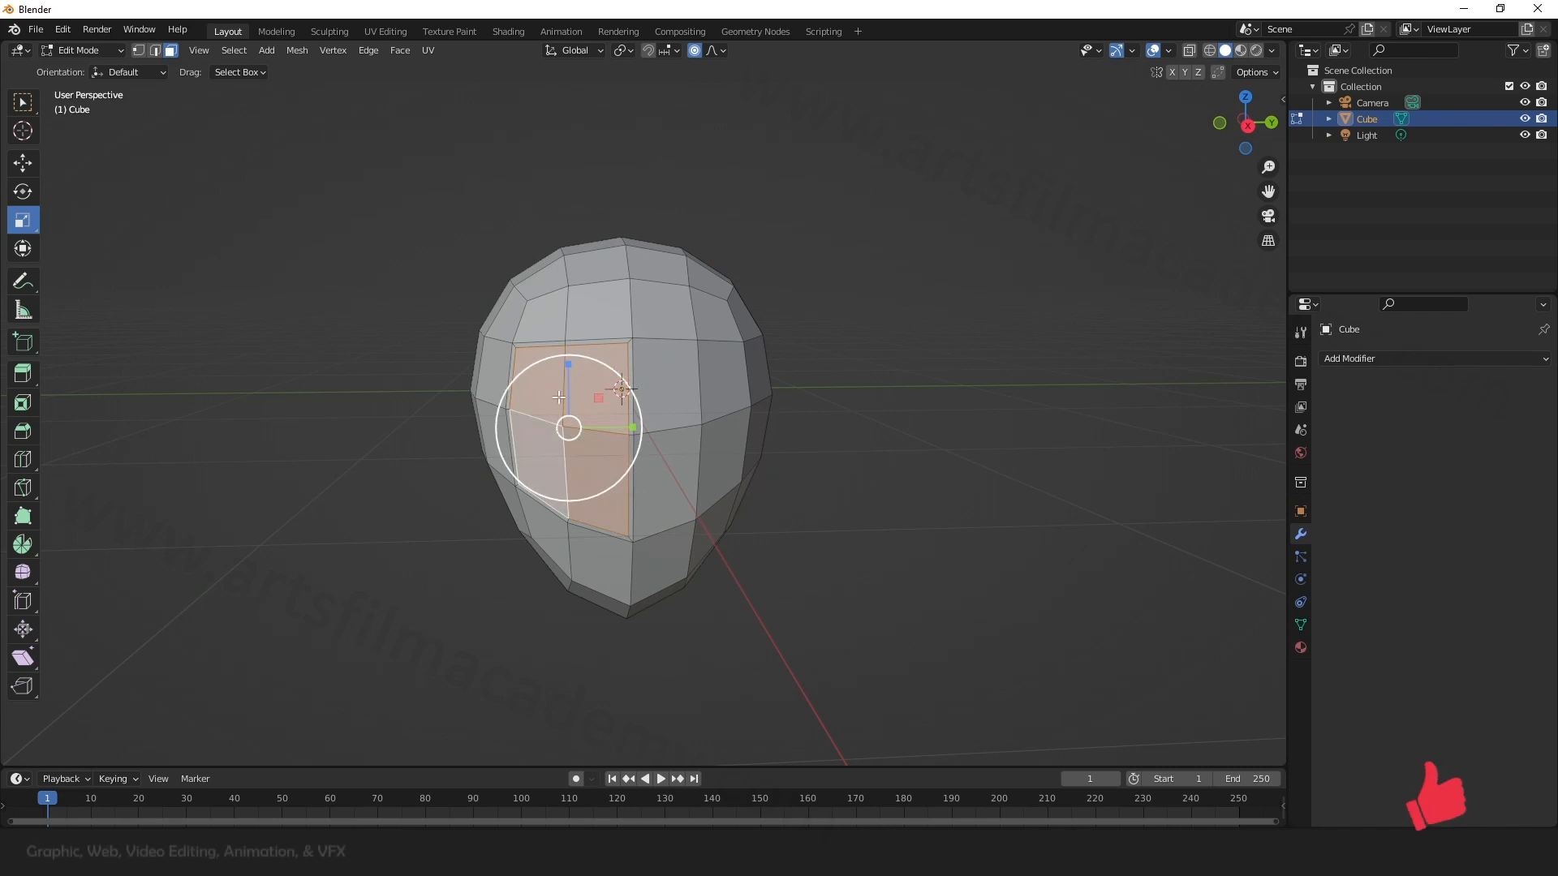
left_click_drag(575, 357, 627, 327)
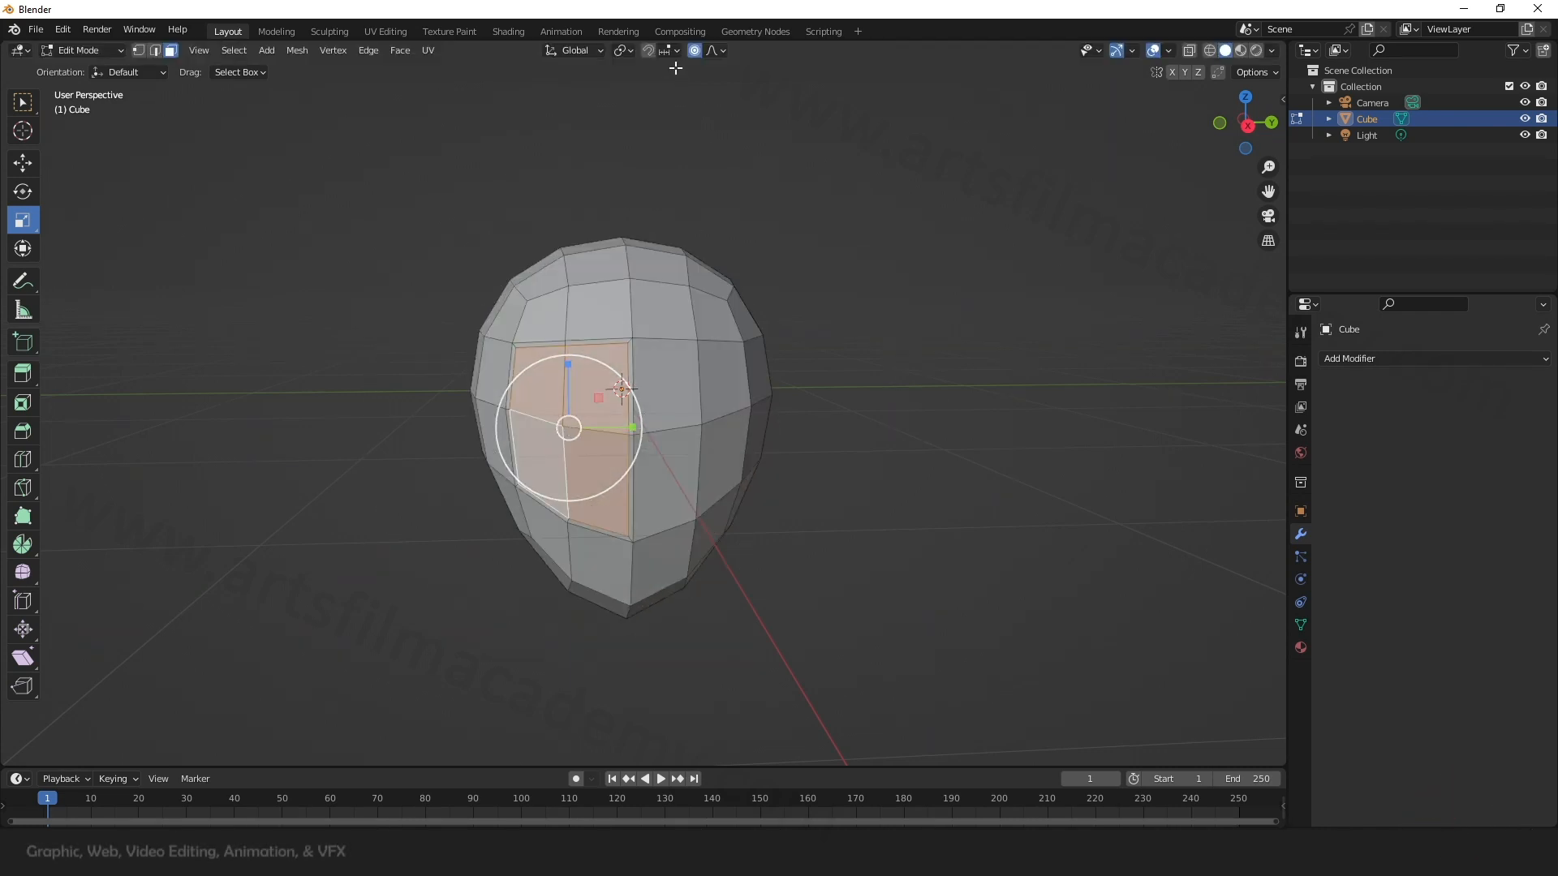
Step: Disable proportional editing, scale the inset faces on the -Y side down to eye size, and deselect them
left_click(695, 50)
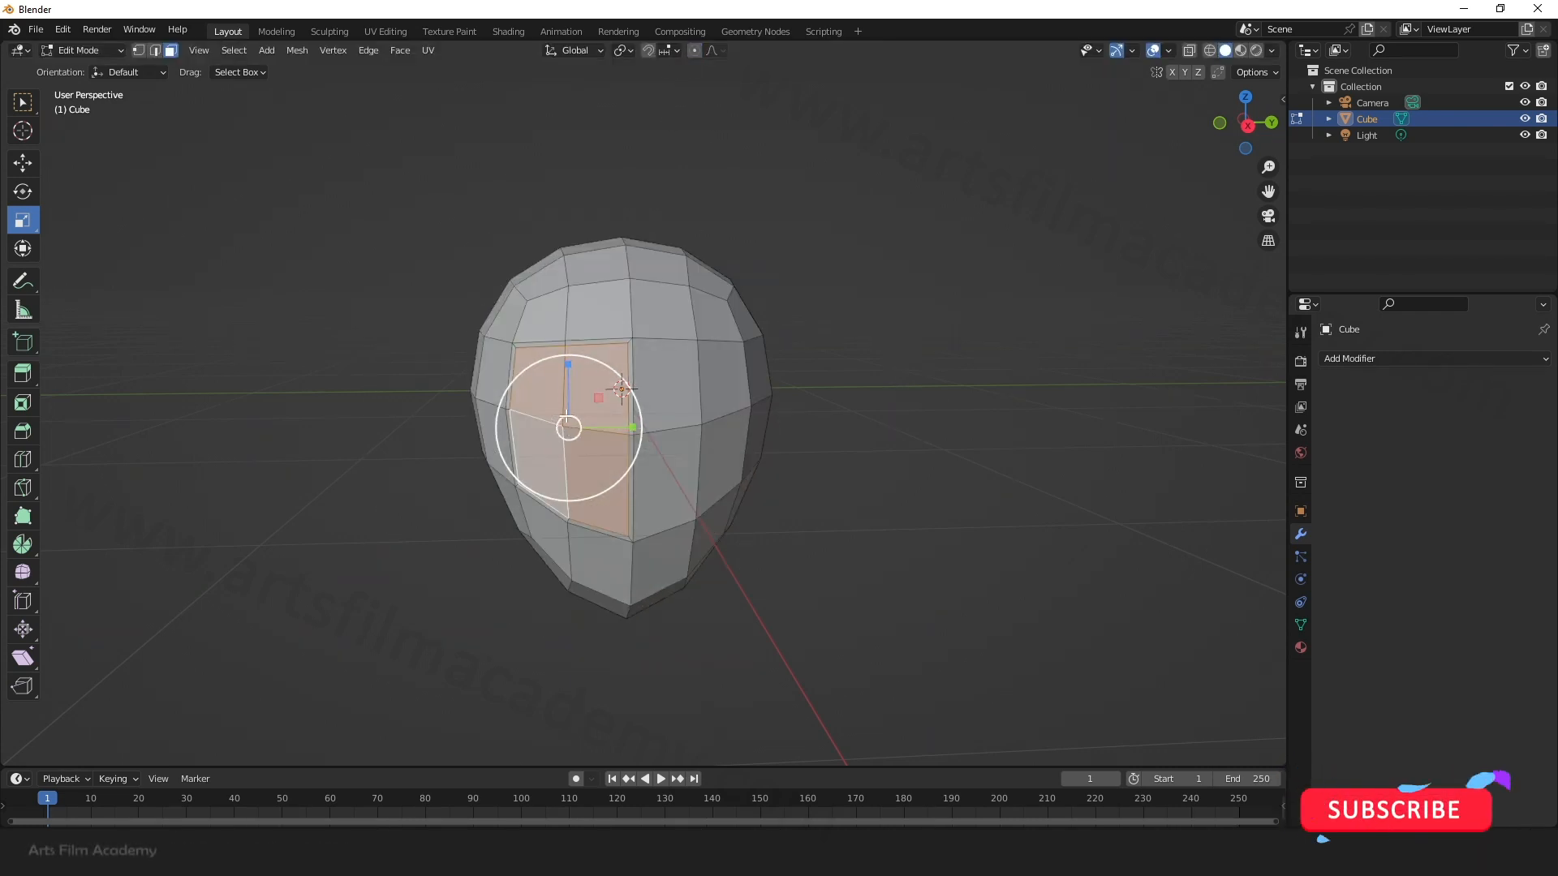
mouse_move(570, 428)
left_mouse_down()
mouse_move(592, 405)
mouse_move(583, 418)
left_mouse_up()
left_click(821, 463)
Step: Select the matching 2×2 block of faces on the +Y side of the face and inset them slightly
left_click(676, 399)
left_click(720, 412, "shift")
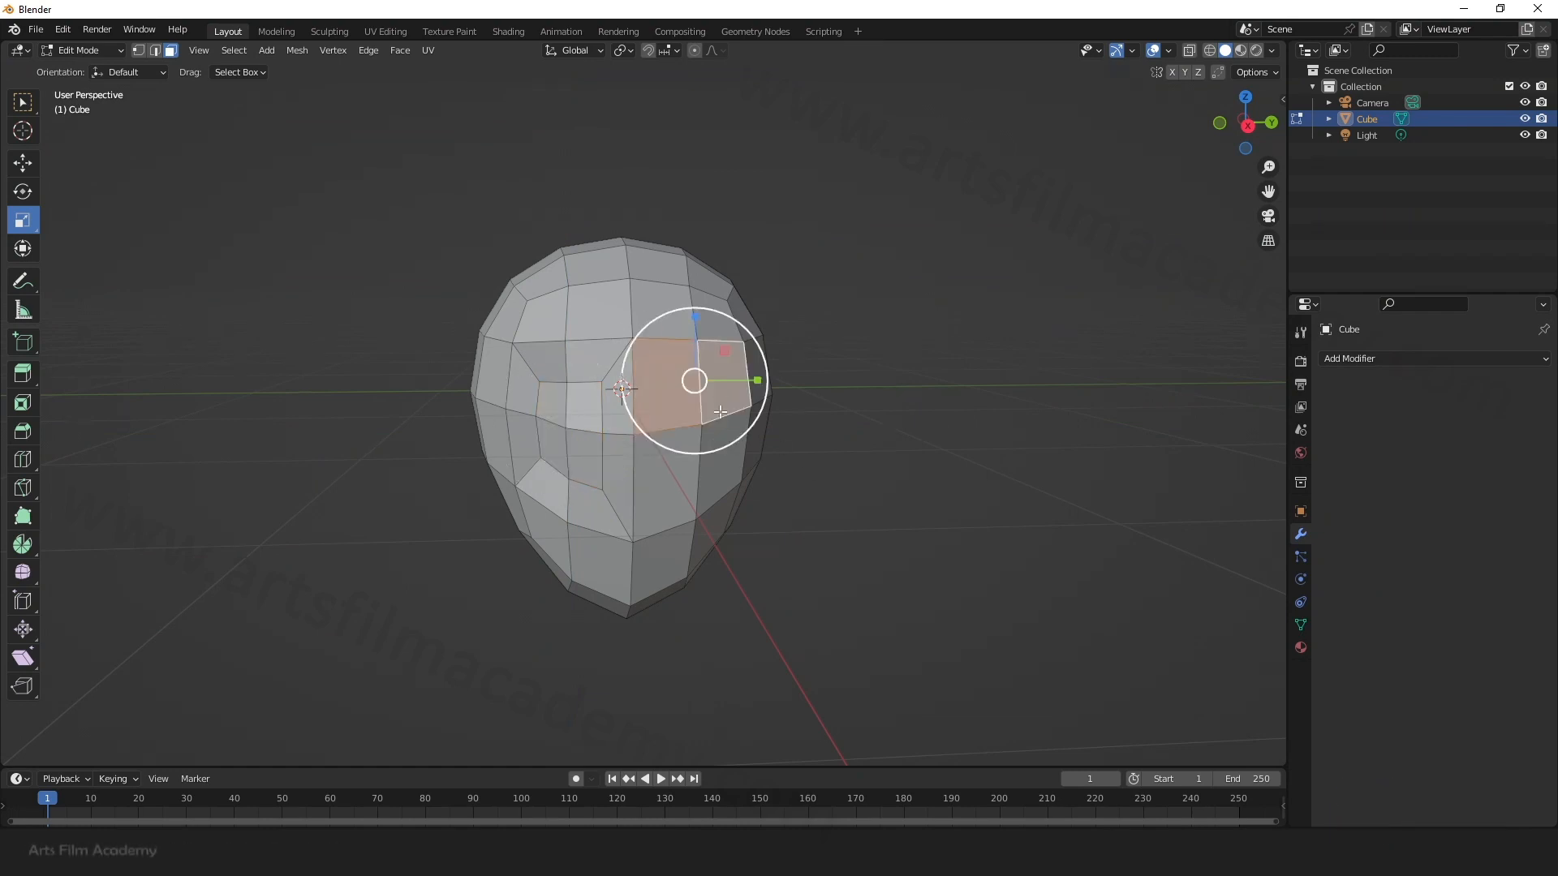
left_click(709, 448, "shift")
left_click(686, 456, "shift")
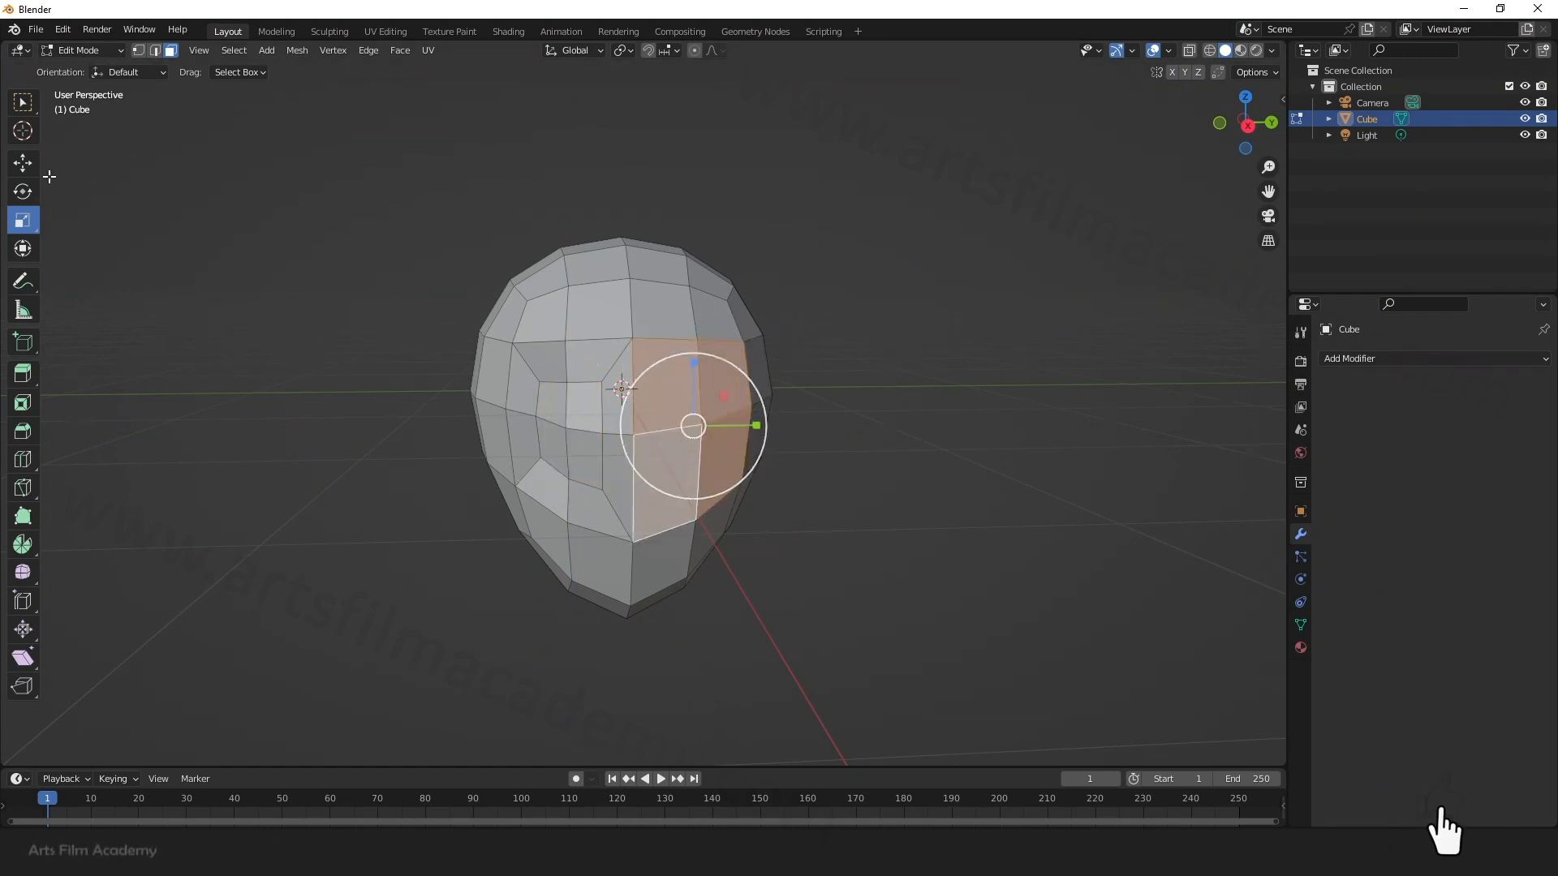
left_click(29, 407)
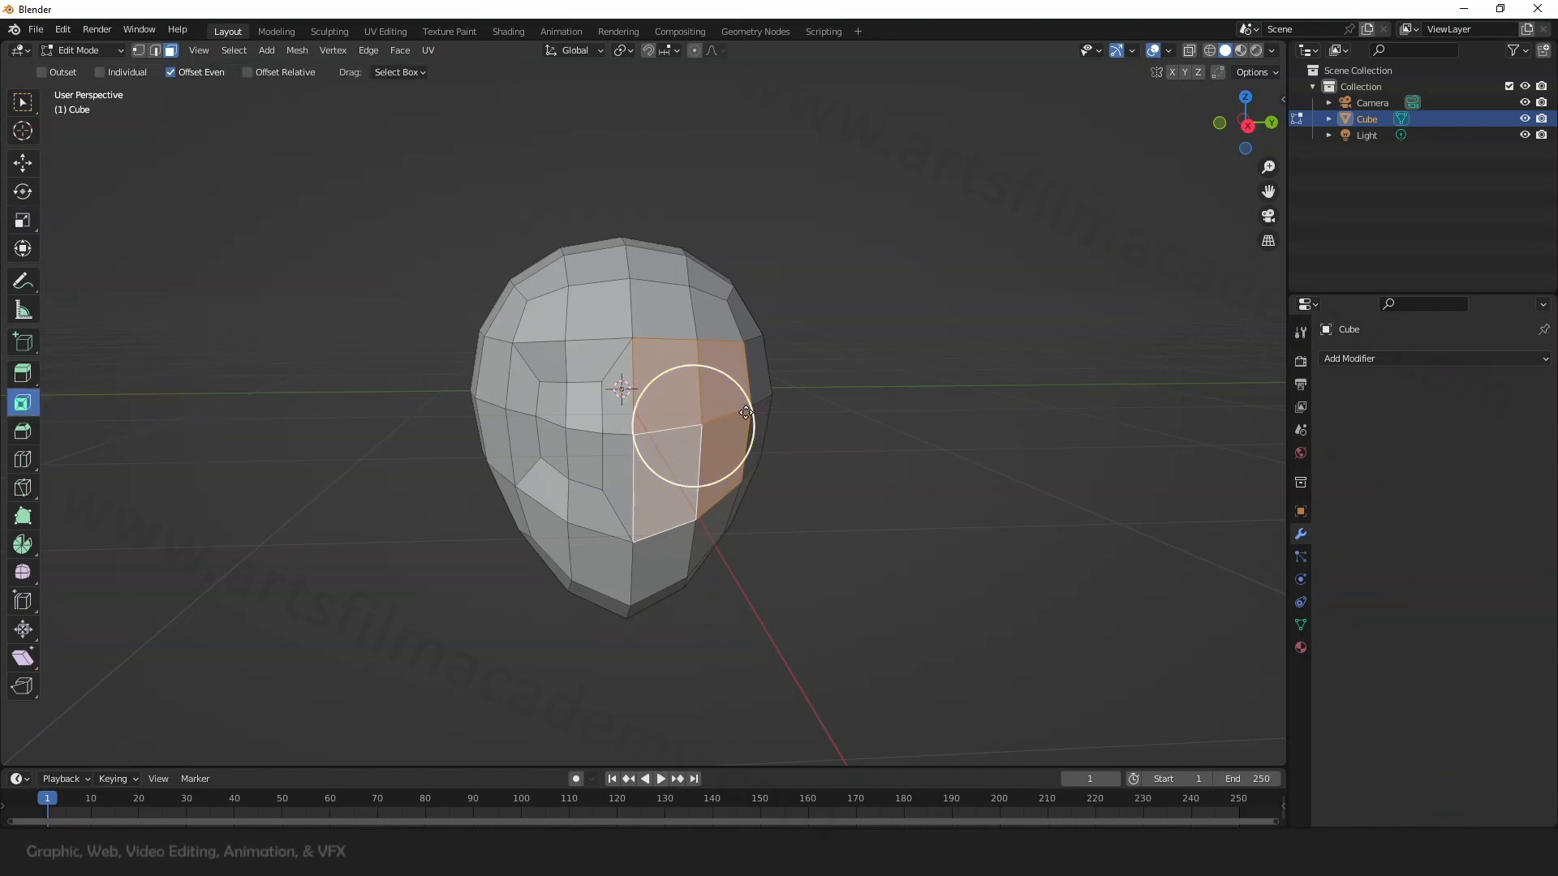
mouse_move(689, 425)
left_mouse_down()
mouse_move(704, 429)
mouse_move(691, 428)
left_mouse_up()
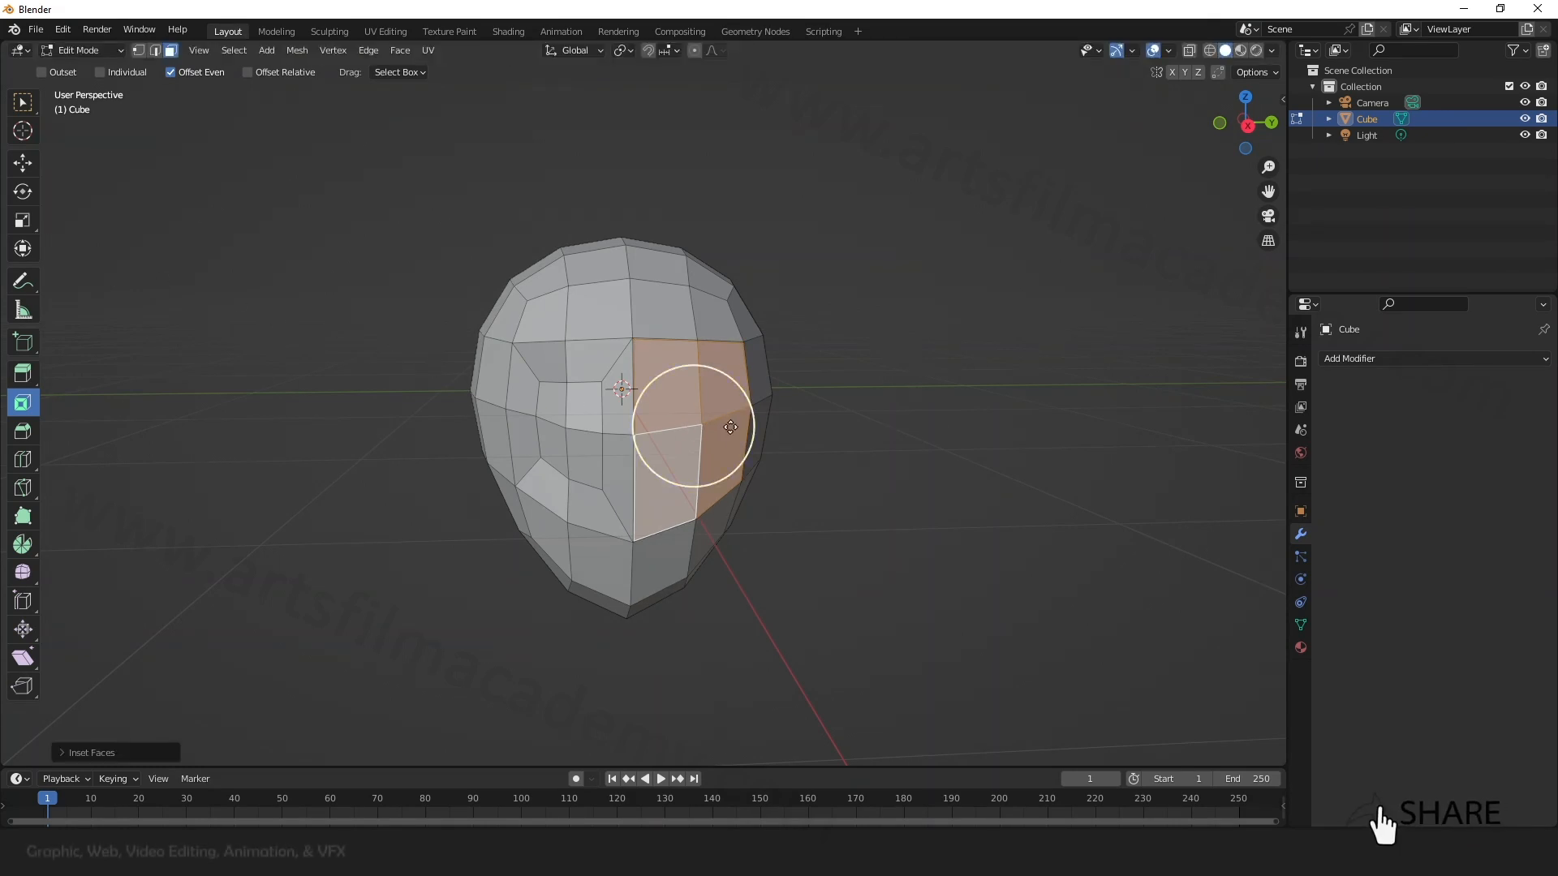
Step: Scale the inset faces on the +Y side down to about half size and deselect them
key("s")
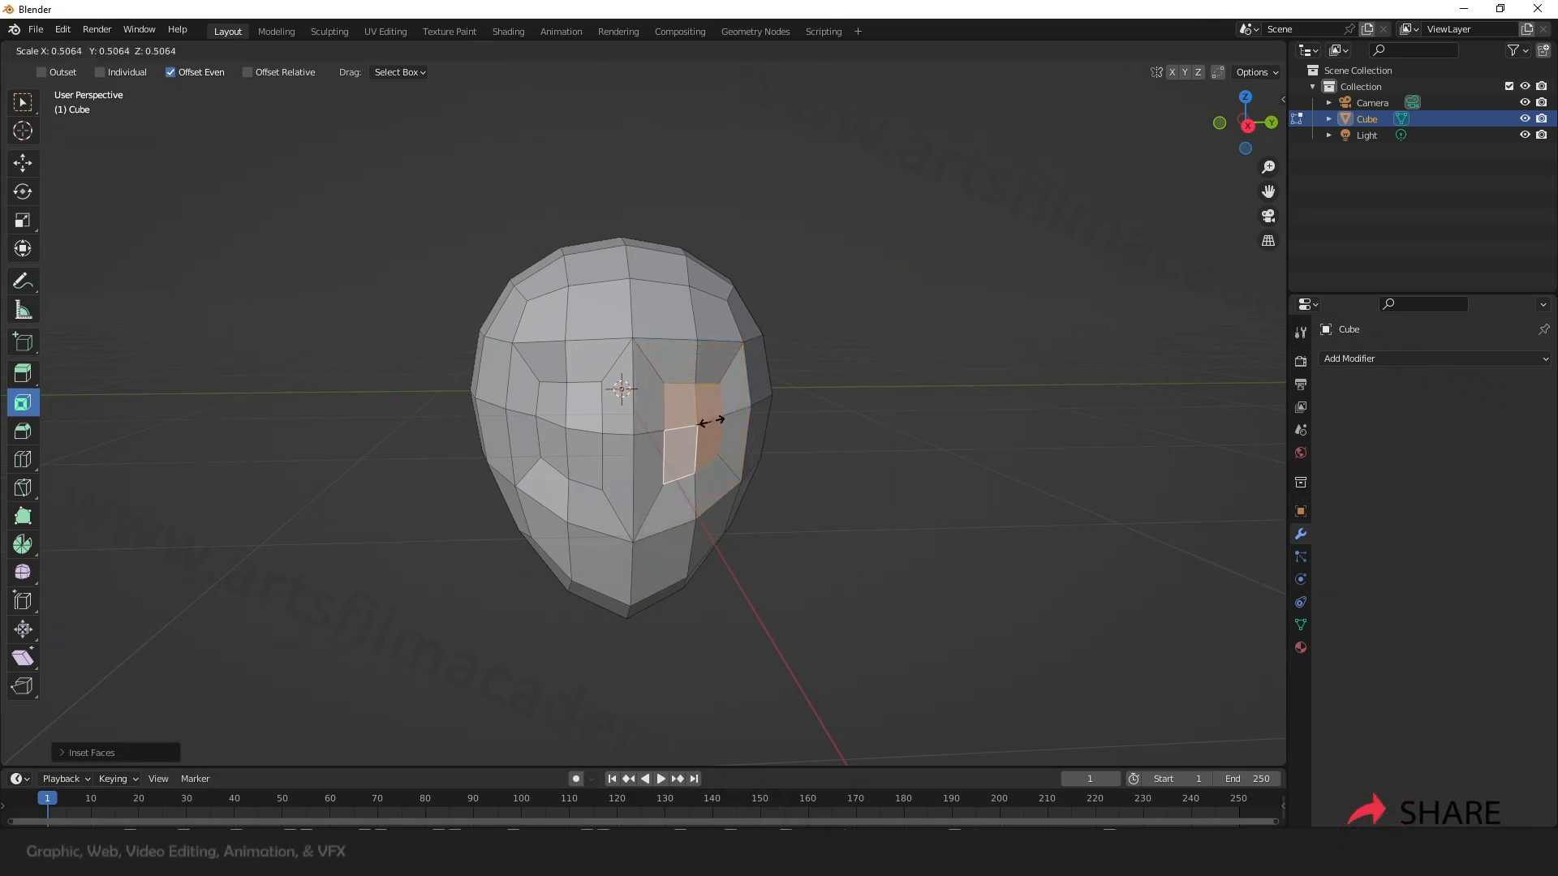
left_click(712, 420)
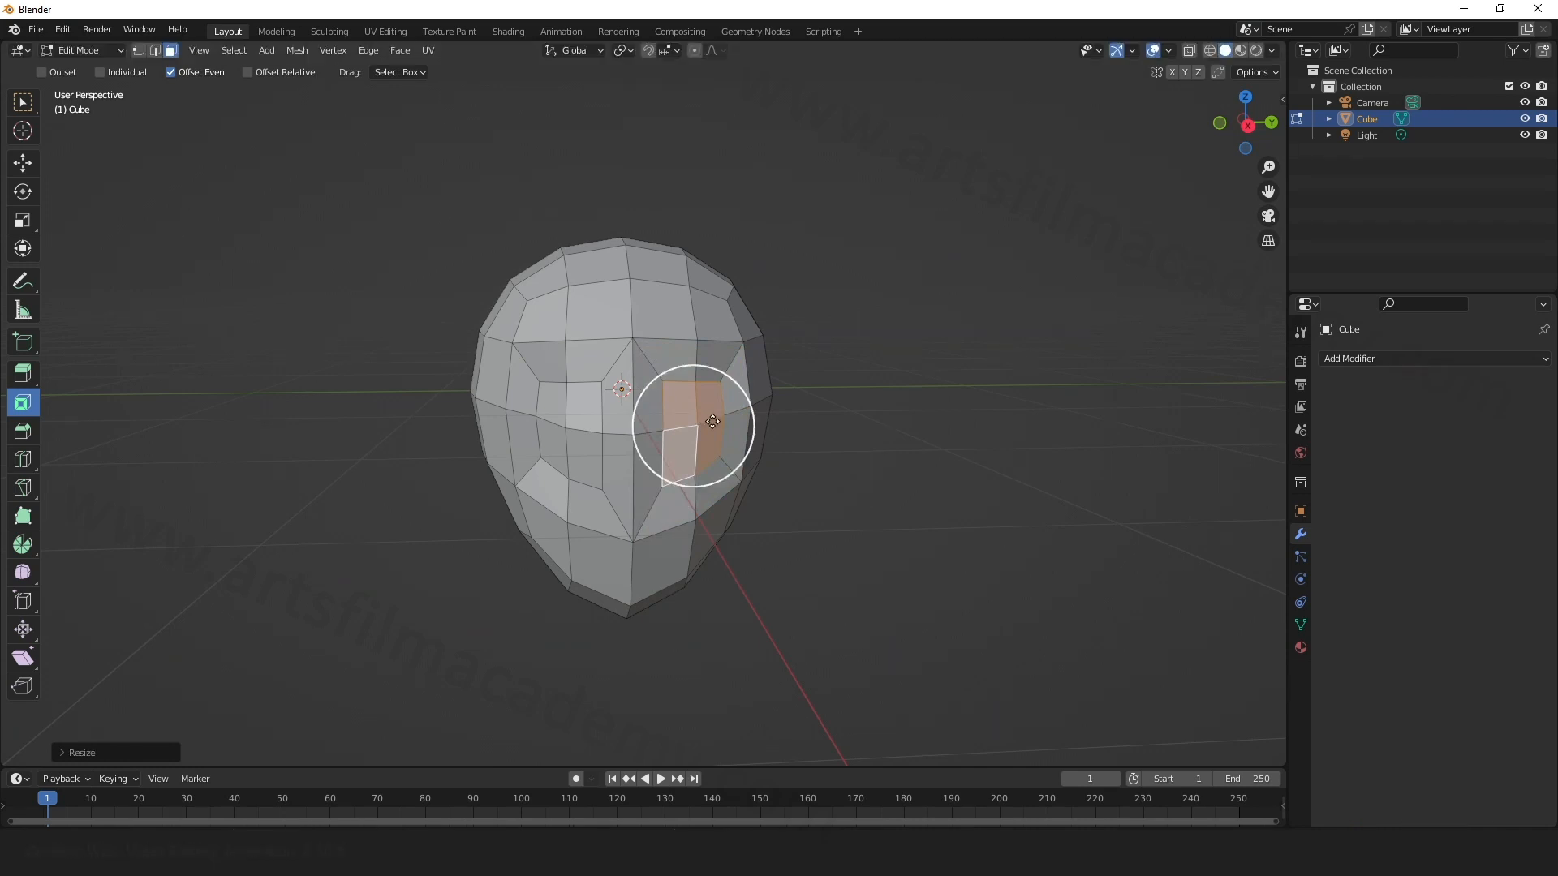
left_click(899, 424)
Step: Delete the four inner inset faces on the +Y side to open an eye hole
left_click(671, 406)
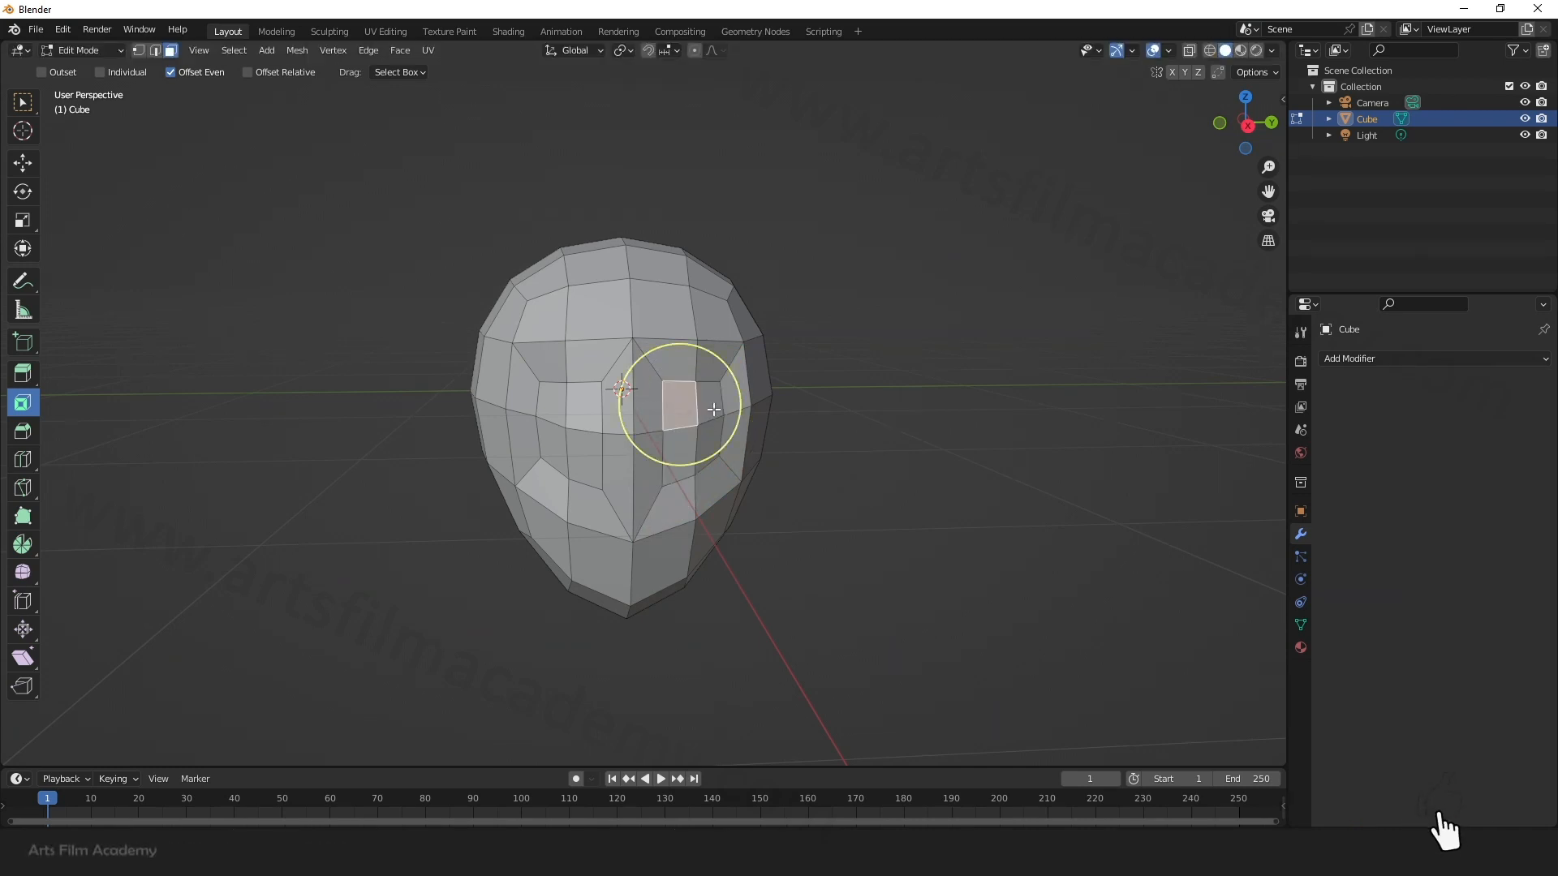
left_click(712, 407, "shift")
left_click(703, 440, "shift")
left_click(679, 448, "shift")
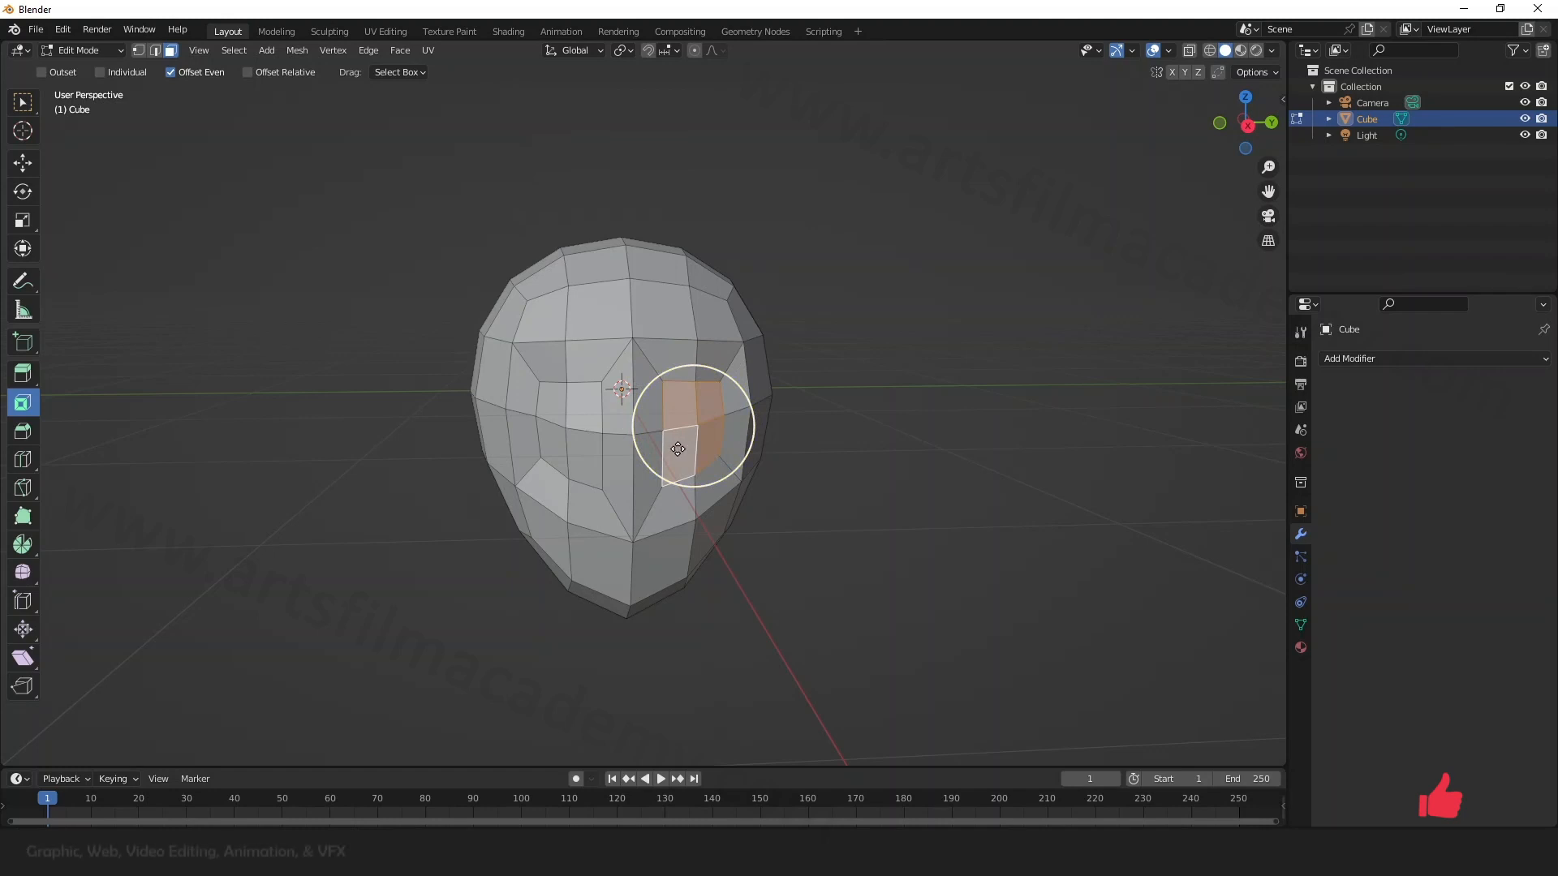
key("x")
left_click(649, 446)
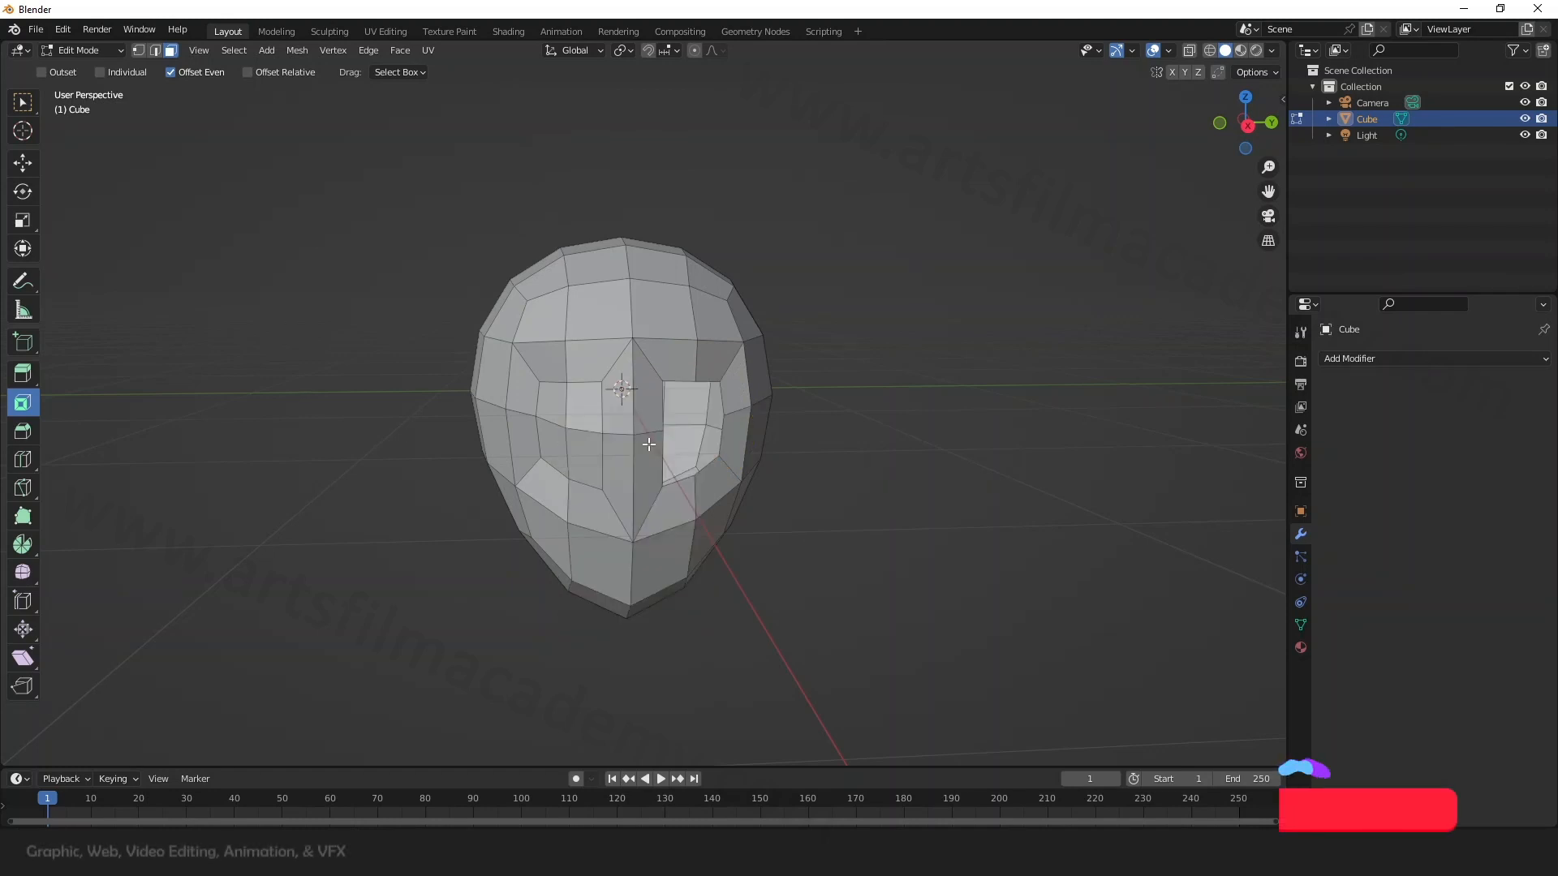
Step: Delete the four inner inset faces on the -Y side to open the second eye hole
left_click(553, 413)
left_click(572, 446, "shift")
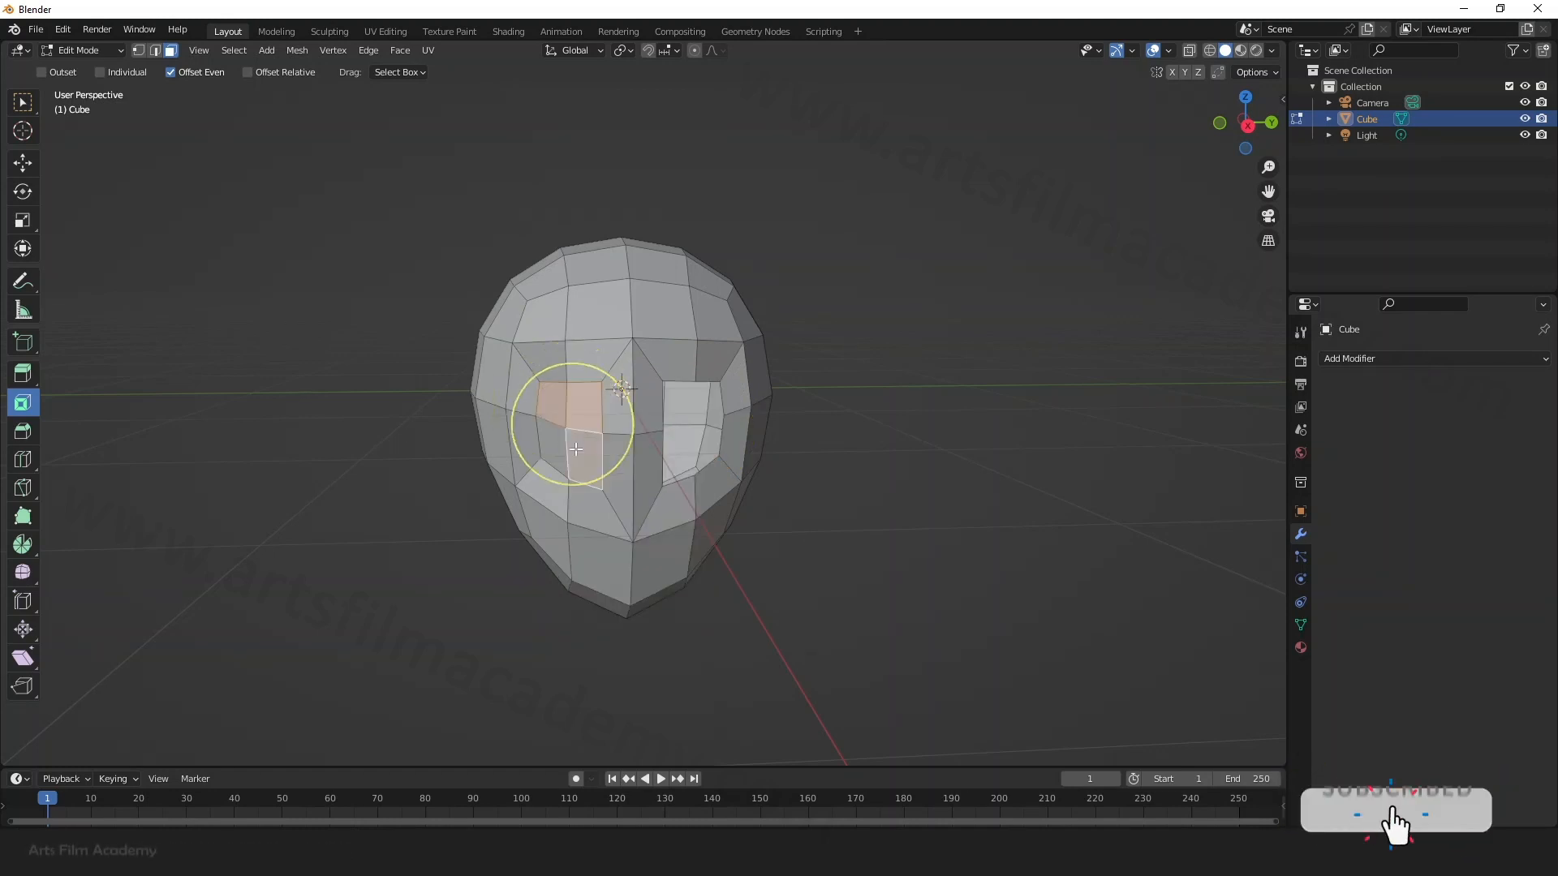
left_click(559, 442, "shift")
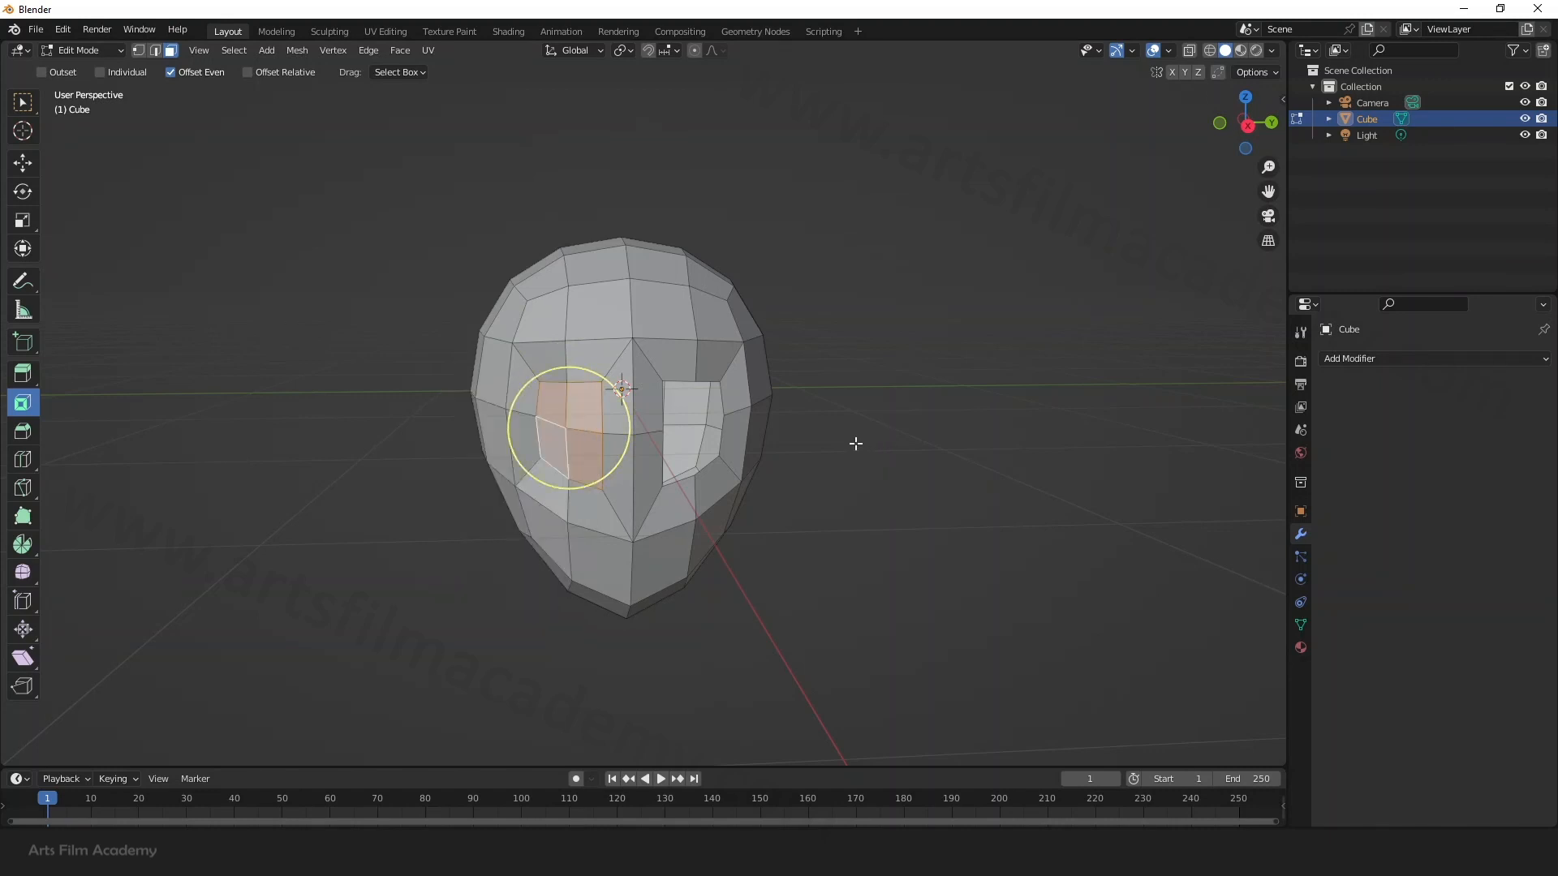
key("x")
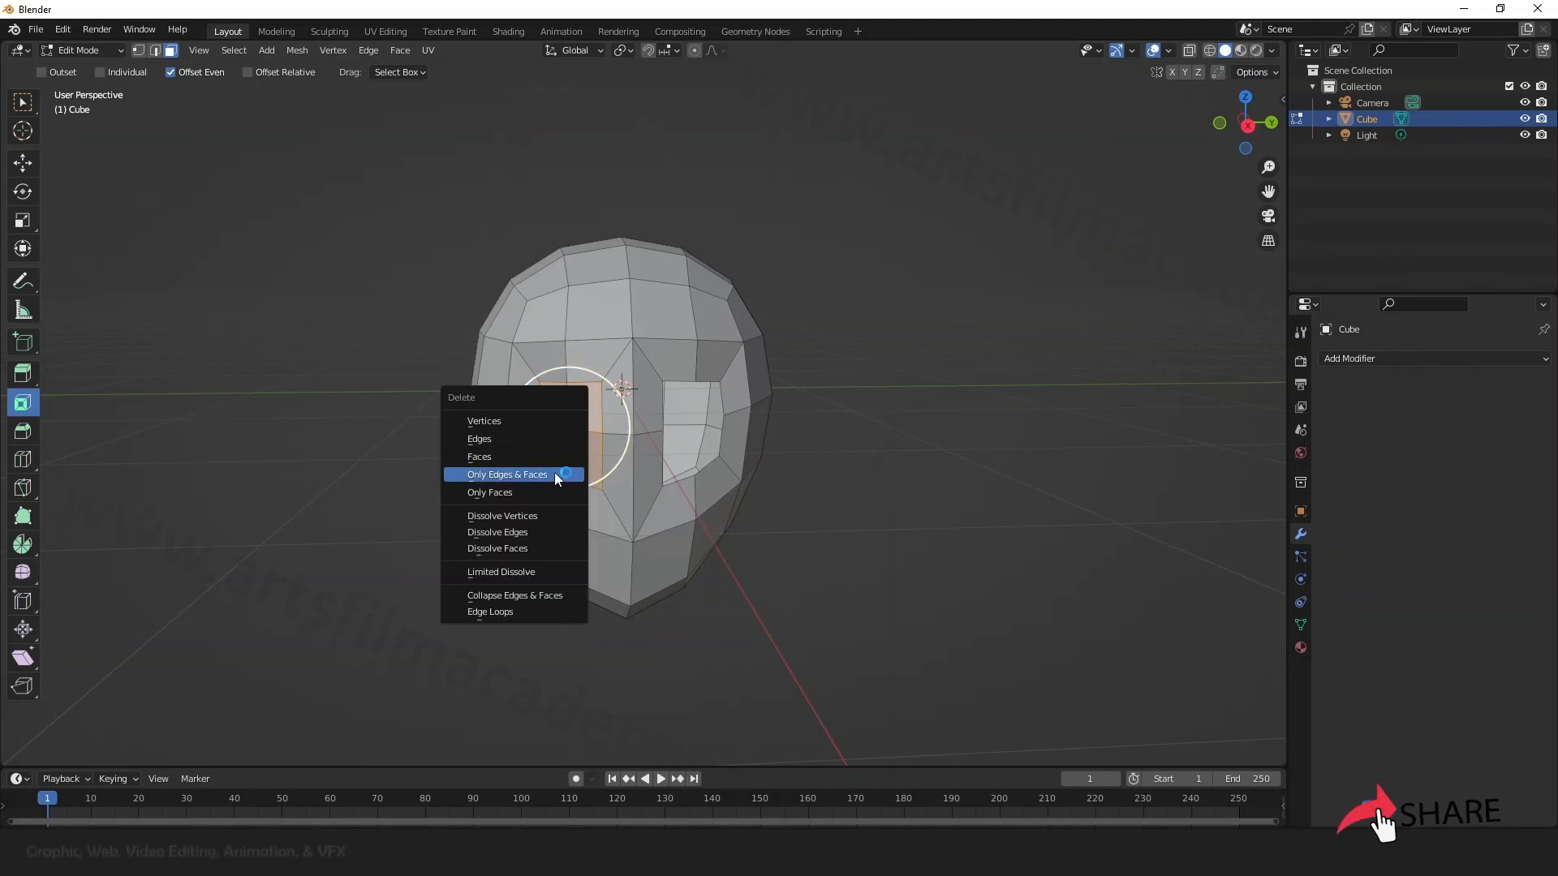
left_click(546, 456)
Step: In front orthographic view with X-ray enabled, box-select the faces on the underside of the head and delete them to open the neck
middle_click_drag(529, 592, 702, 523)
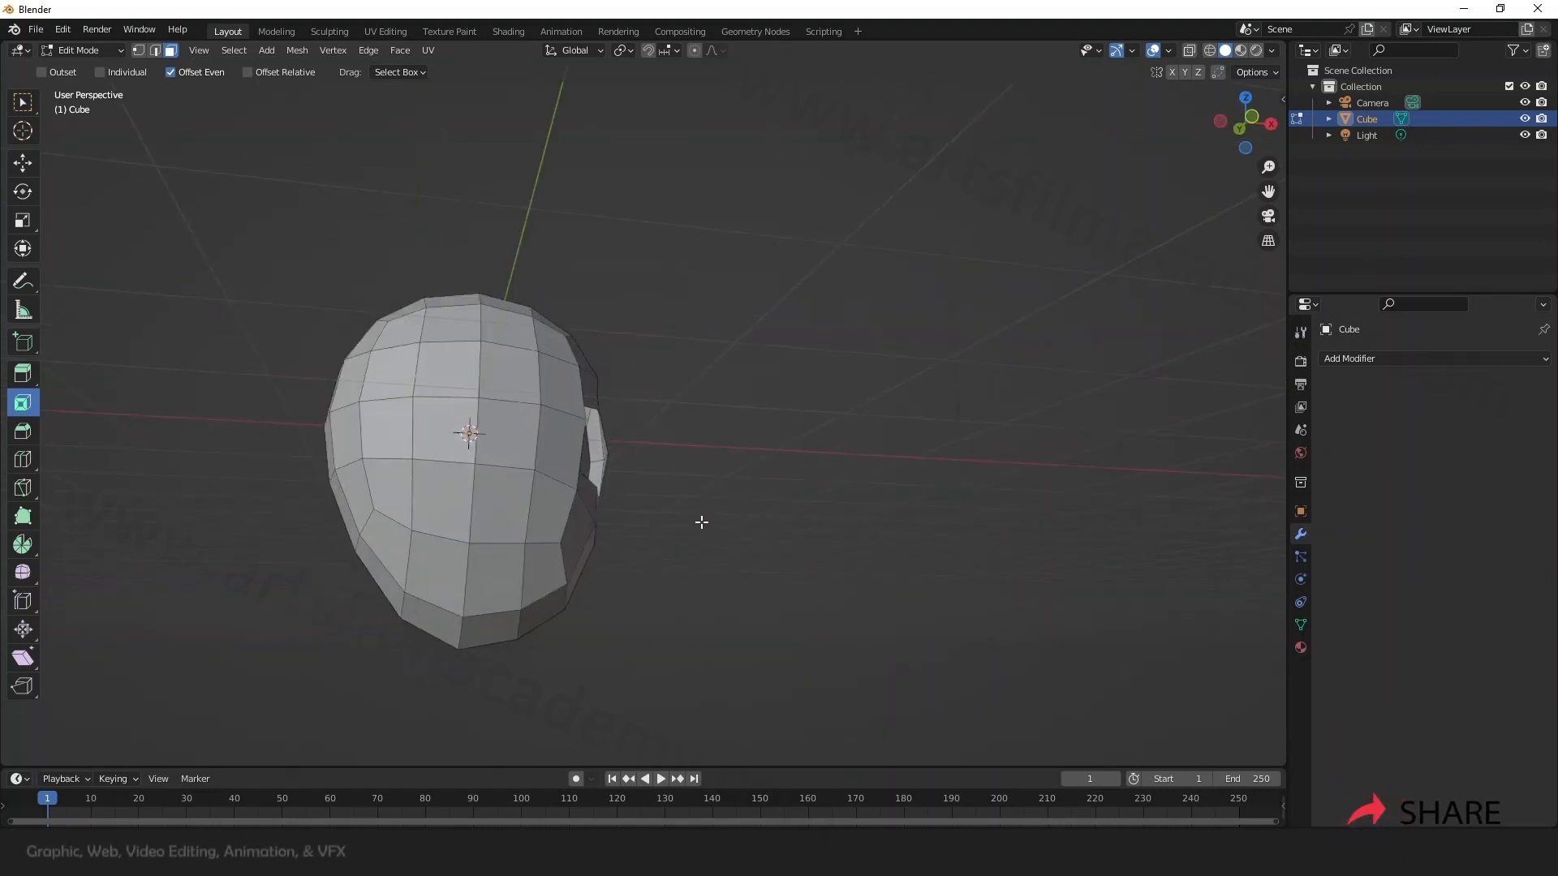
middle_click_drag(635, 594, 688, 516)
key("KP_1")
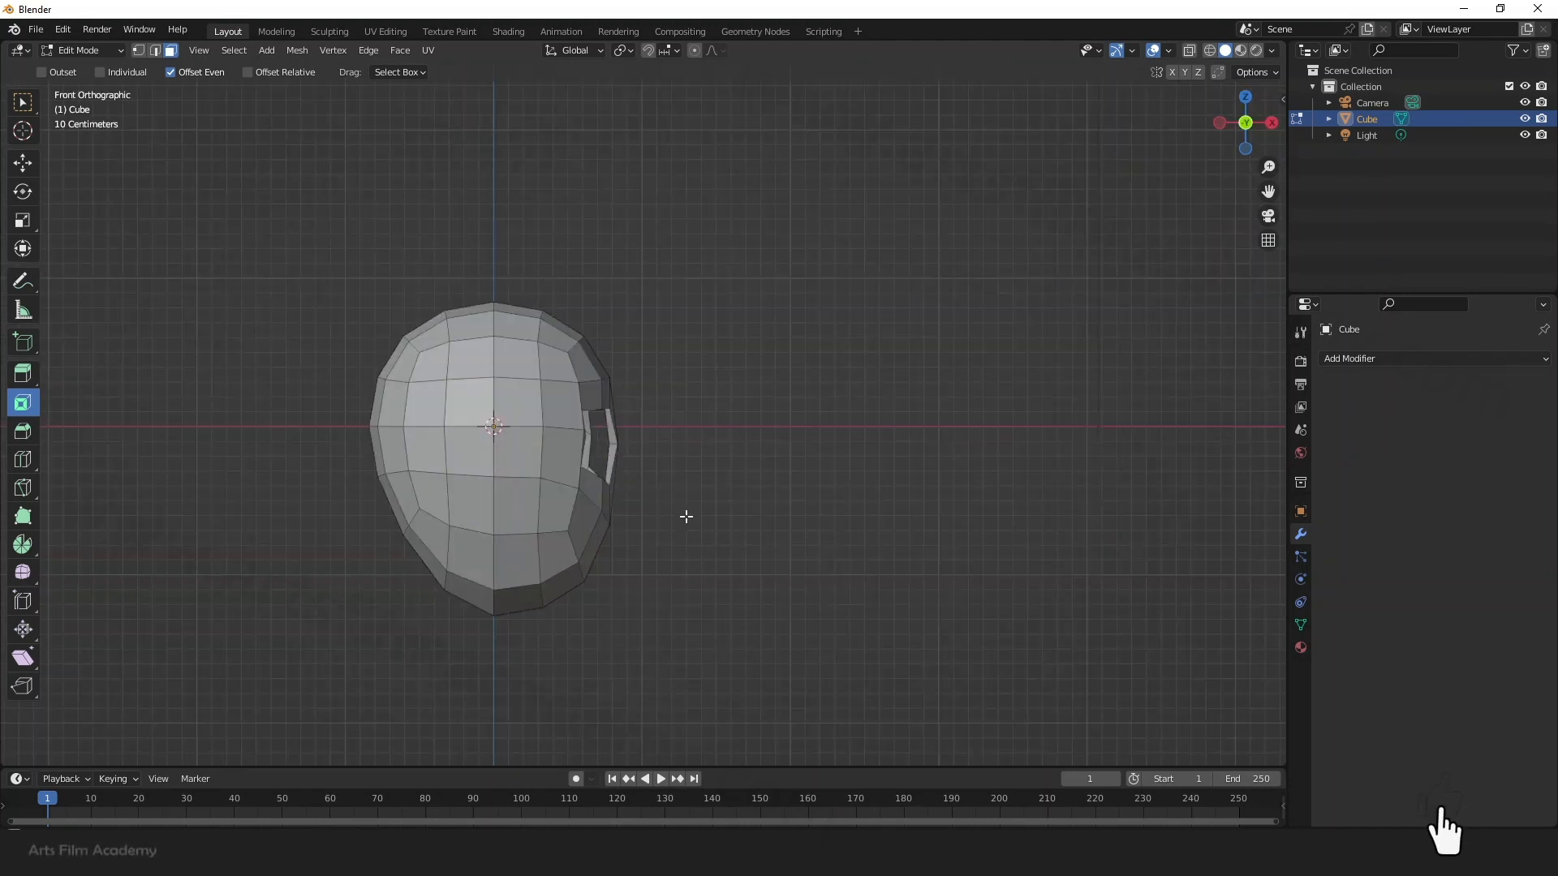
left_click(1192, 51)
mouse_move(407, 688)
left_mouse_down()
mouse_move(568, 574)
mouse_move(563, 543)
left_mouse_up()
key("c")
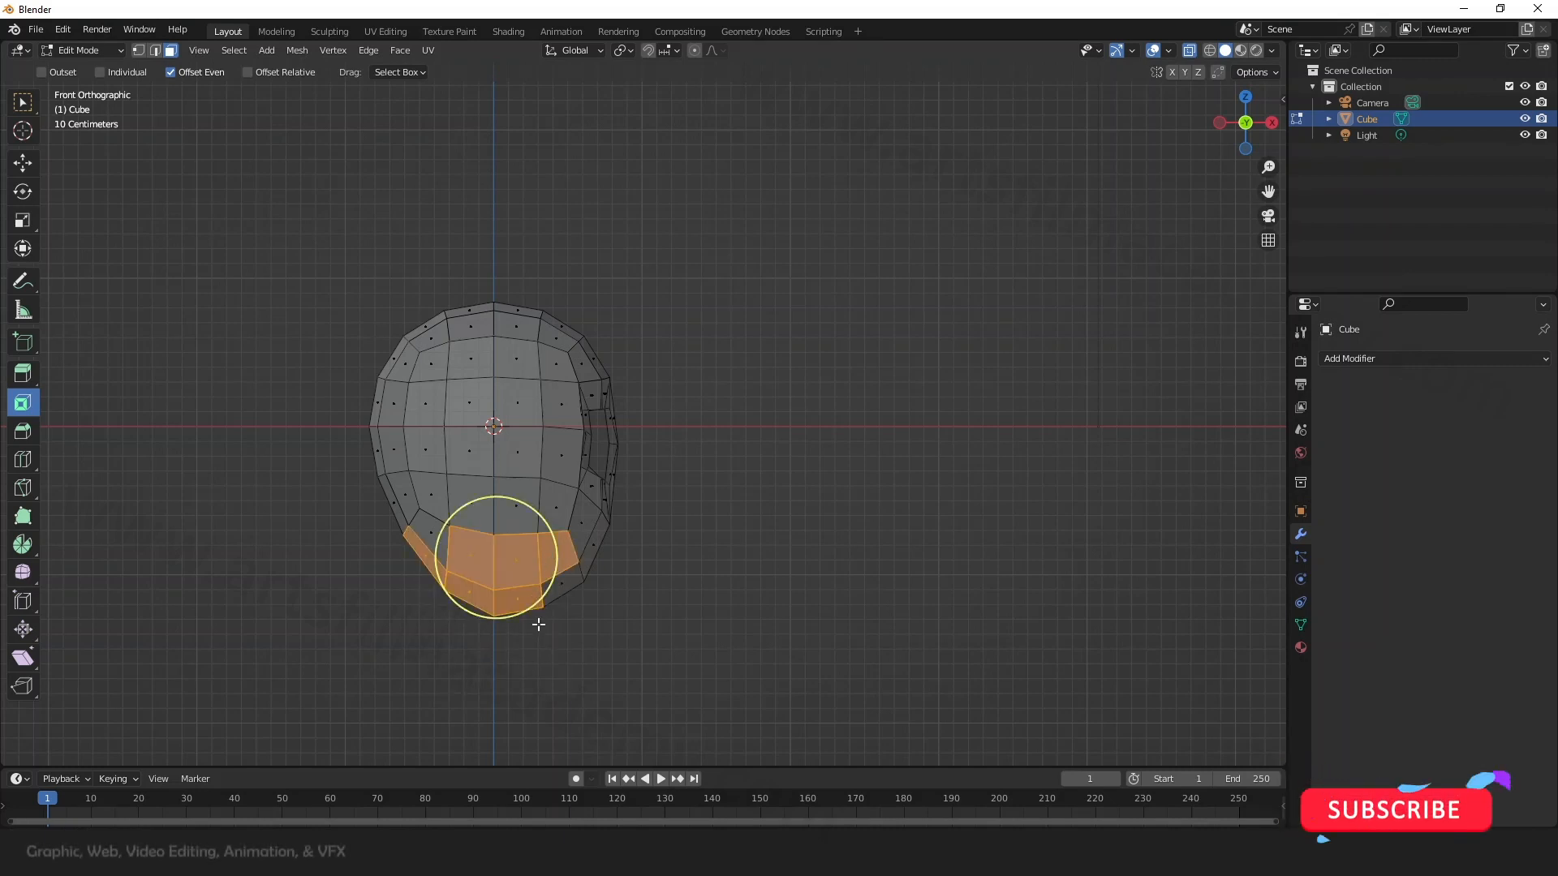
key("x")
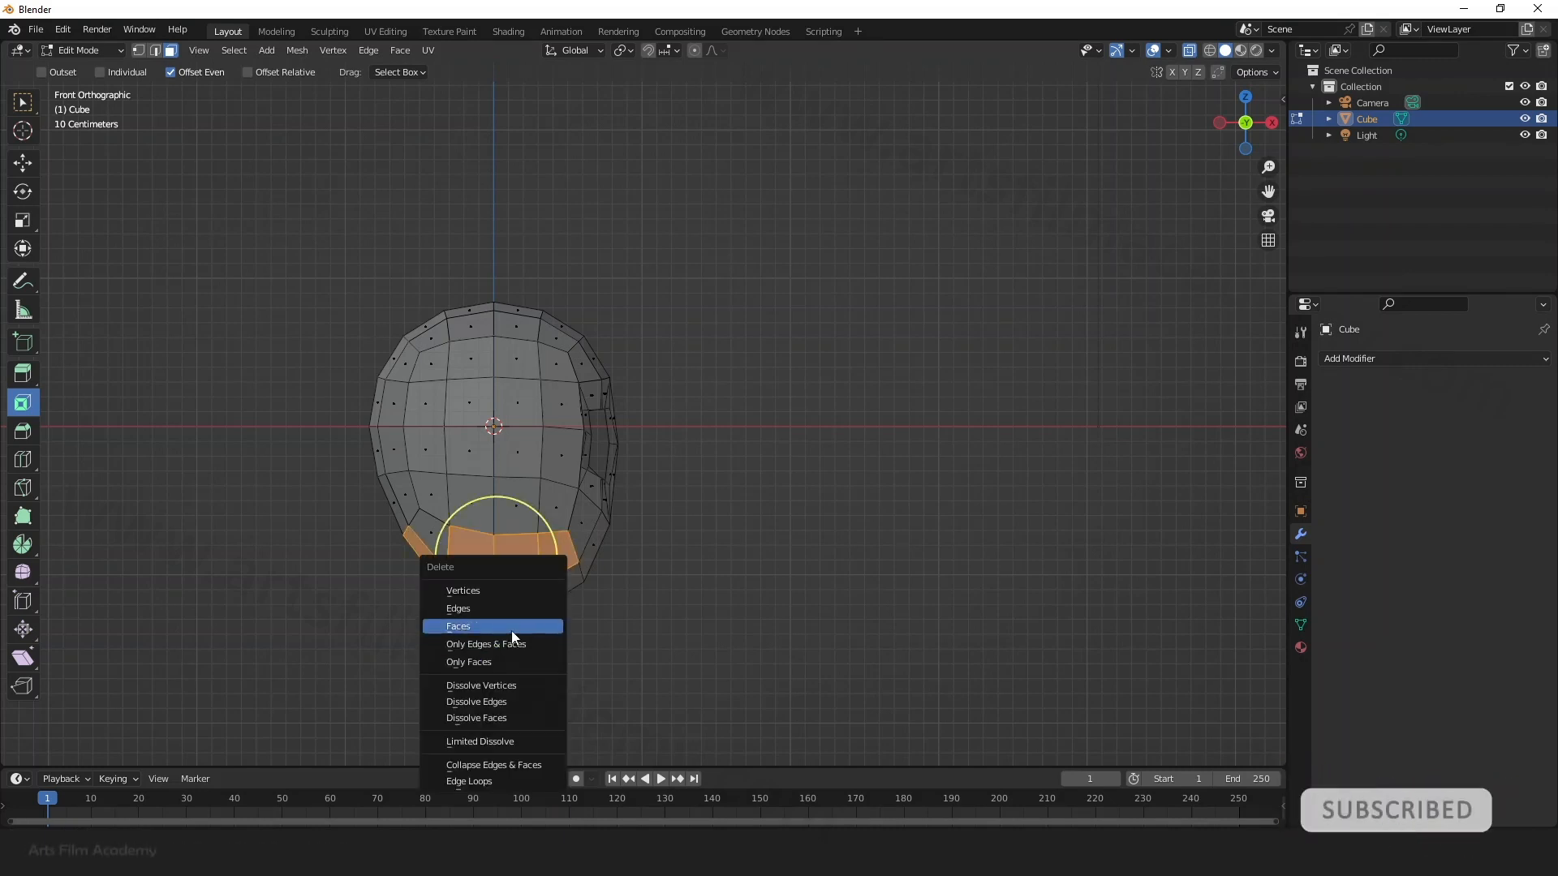
left_click(512, 628)
Step: Delete the leftover faces at the rear of the neck opening and under the chin, and disable X-ray
left_click_drag(415, 599, 445, 531)
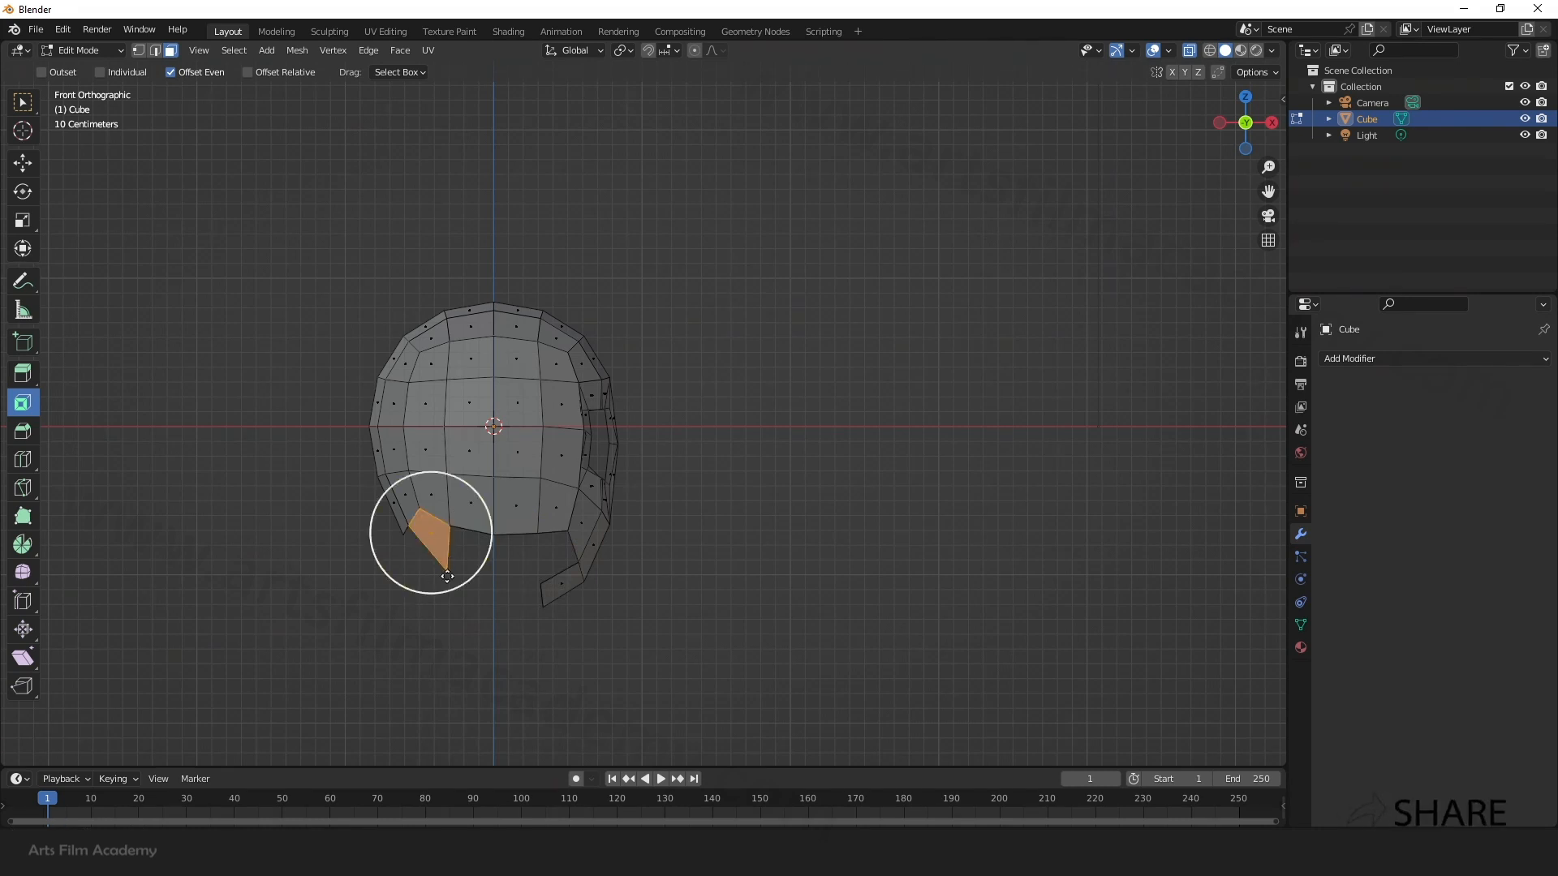
key("x")
left_click(444, 584)
left_click_drag(536, 558, 572, 627)
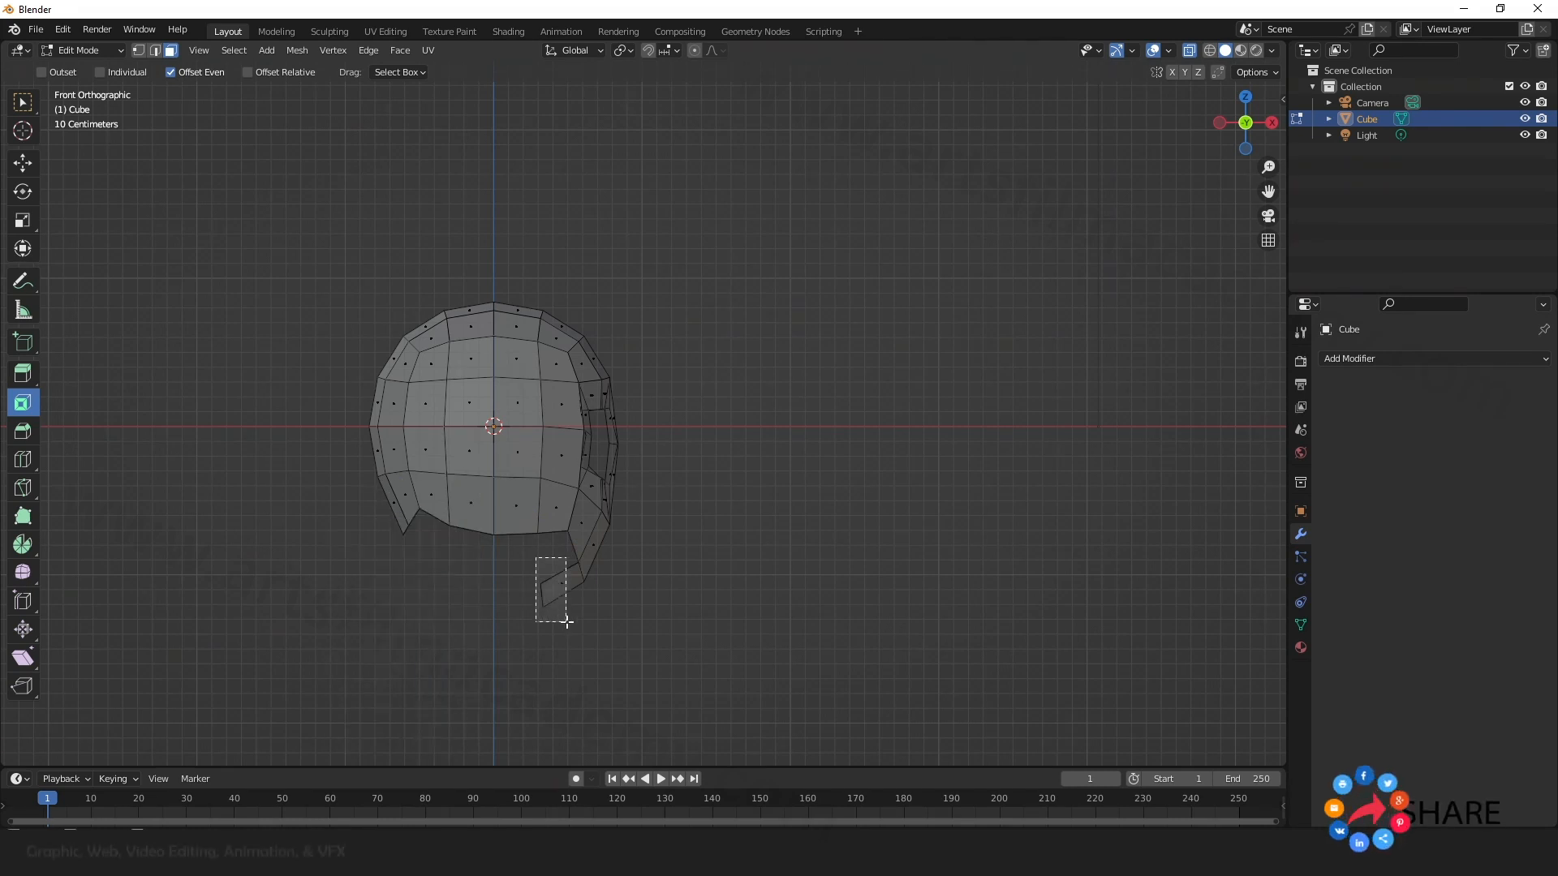
key("x")
left_click(560, 623)
middle_click_drag(674, 598, 505, 557)
scroll(505, 557, "up", 3)
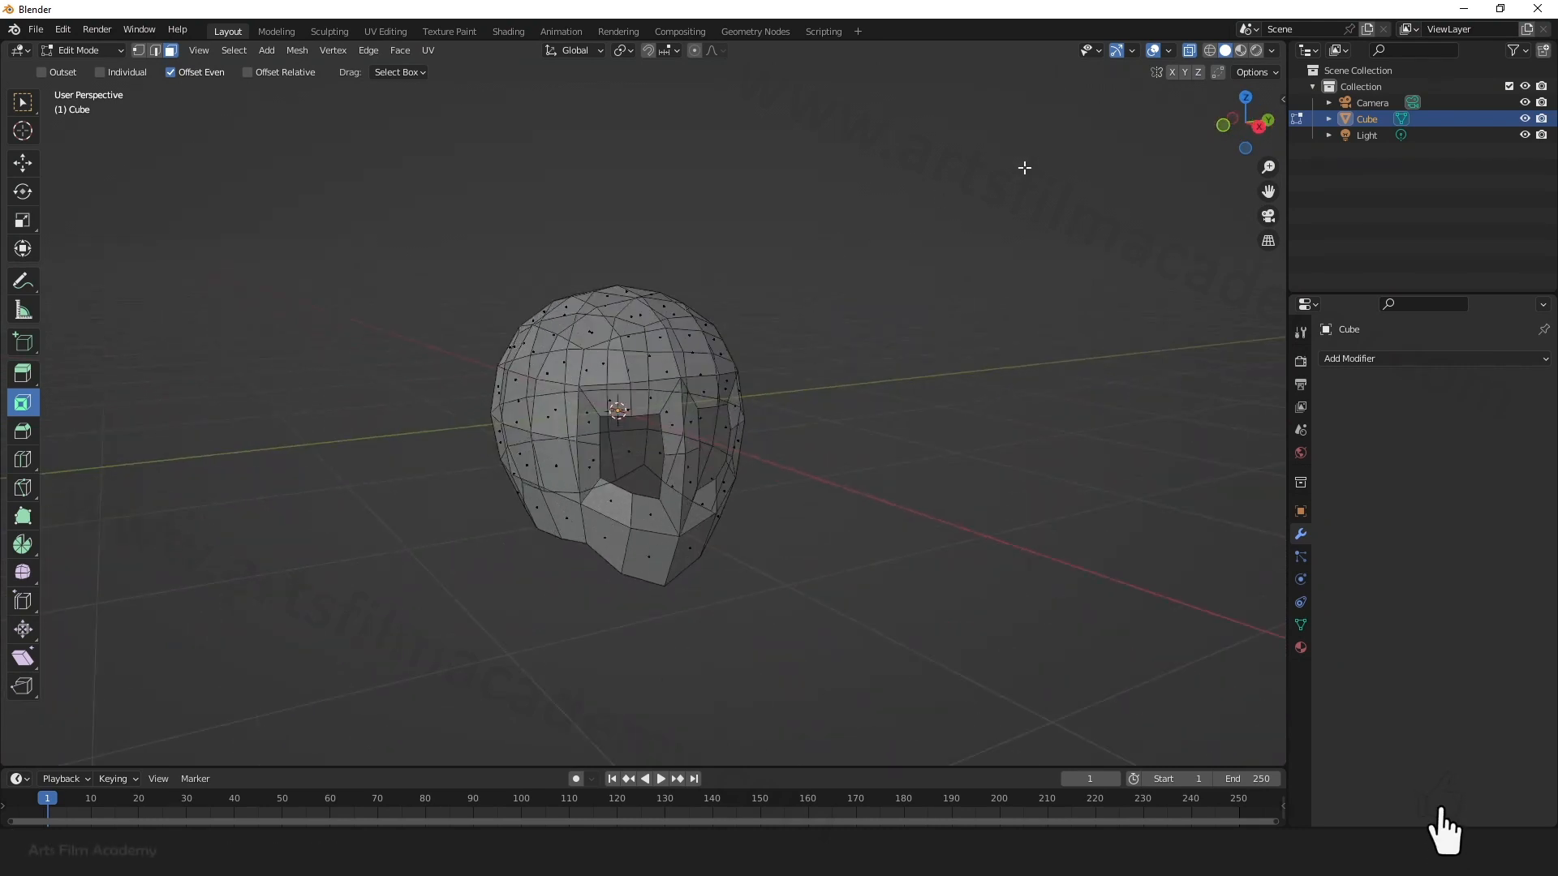
left_click(1189, 51)
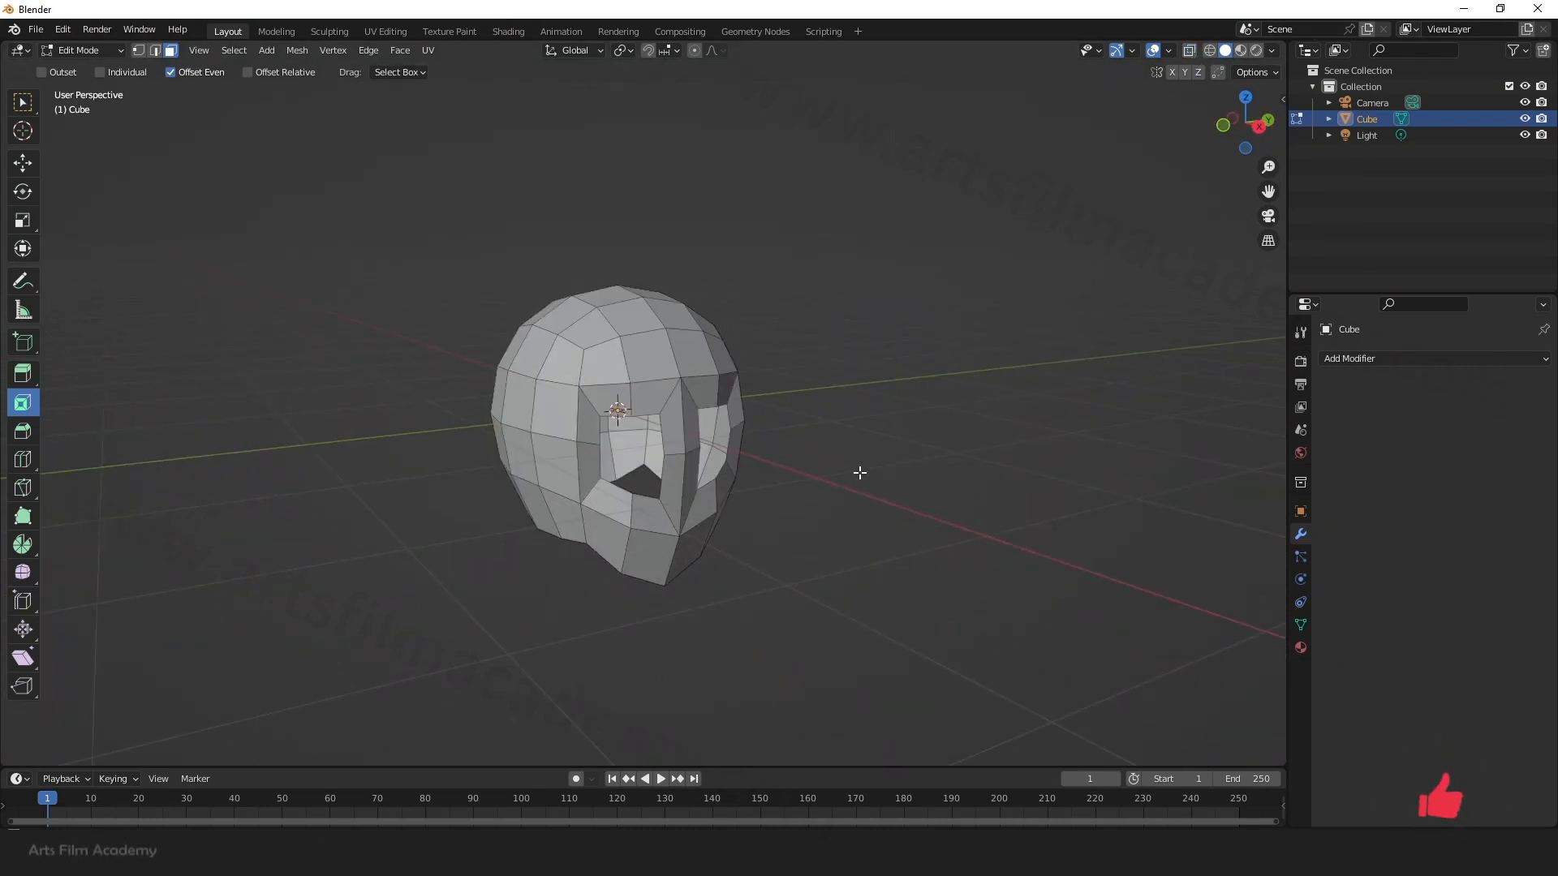
Step: Return the head to Object Mode and apply Shade Smooth to it
middle_click_drag(860, 473, 824, 462)
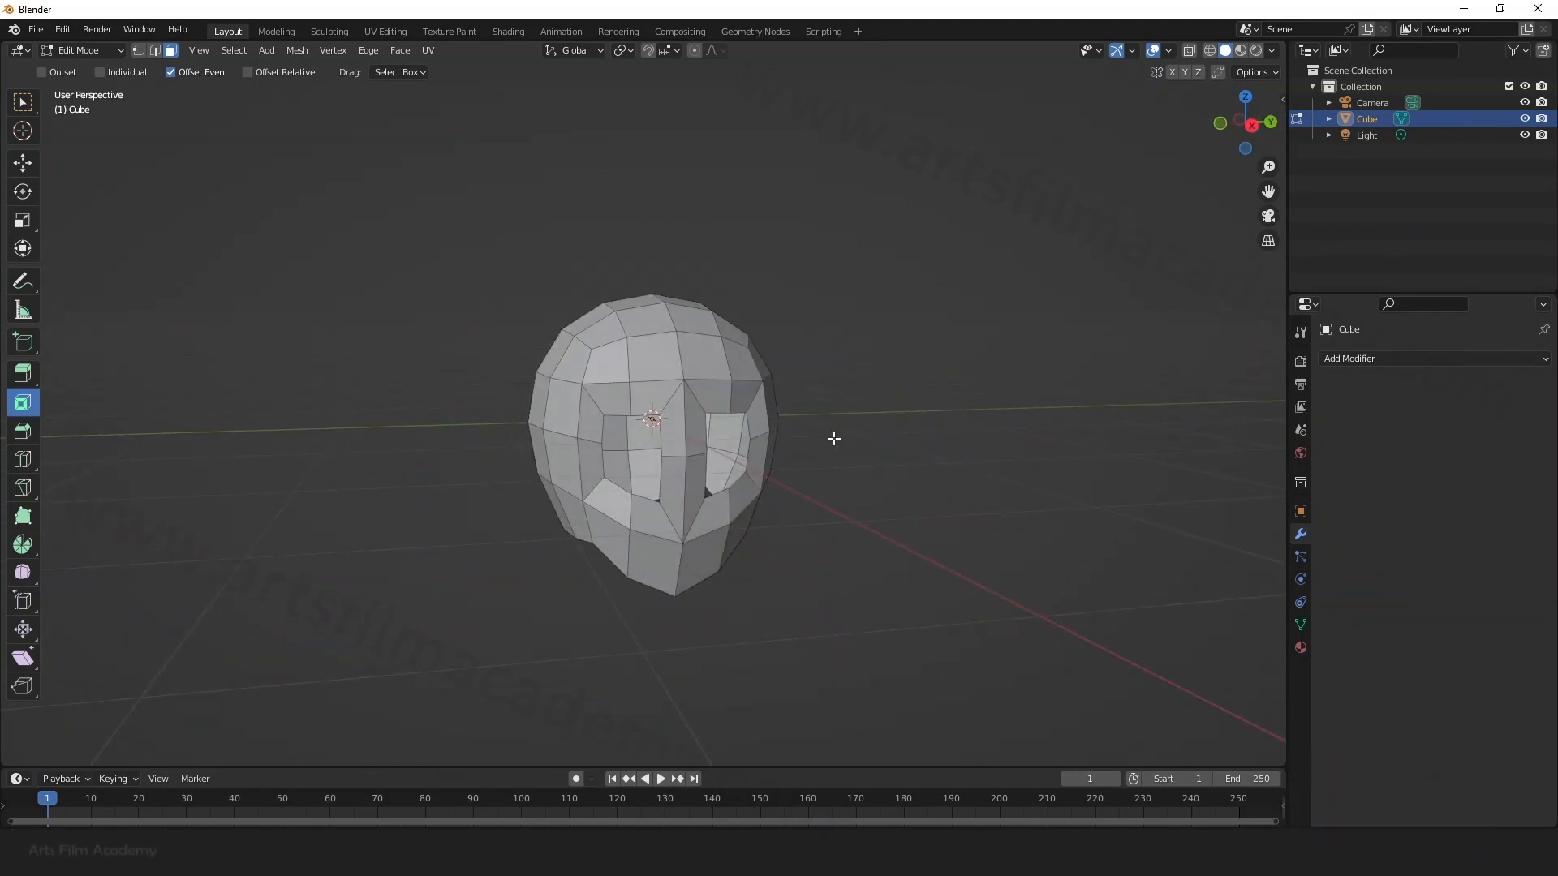
left_click(23, 163)
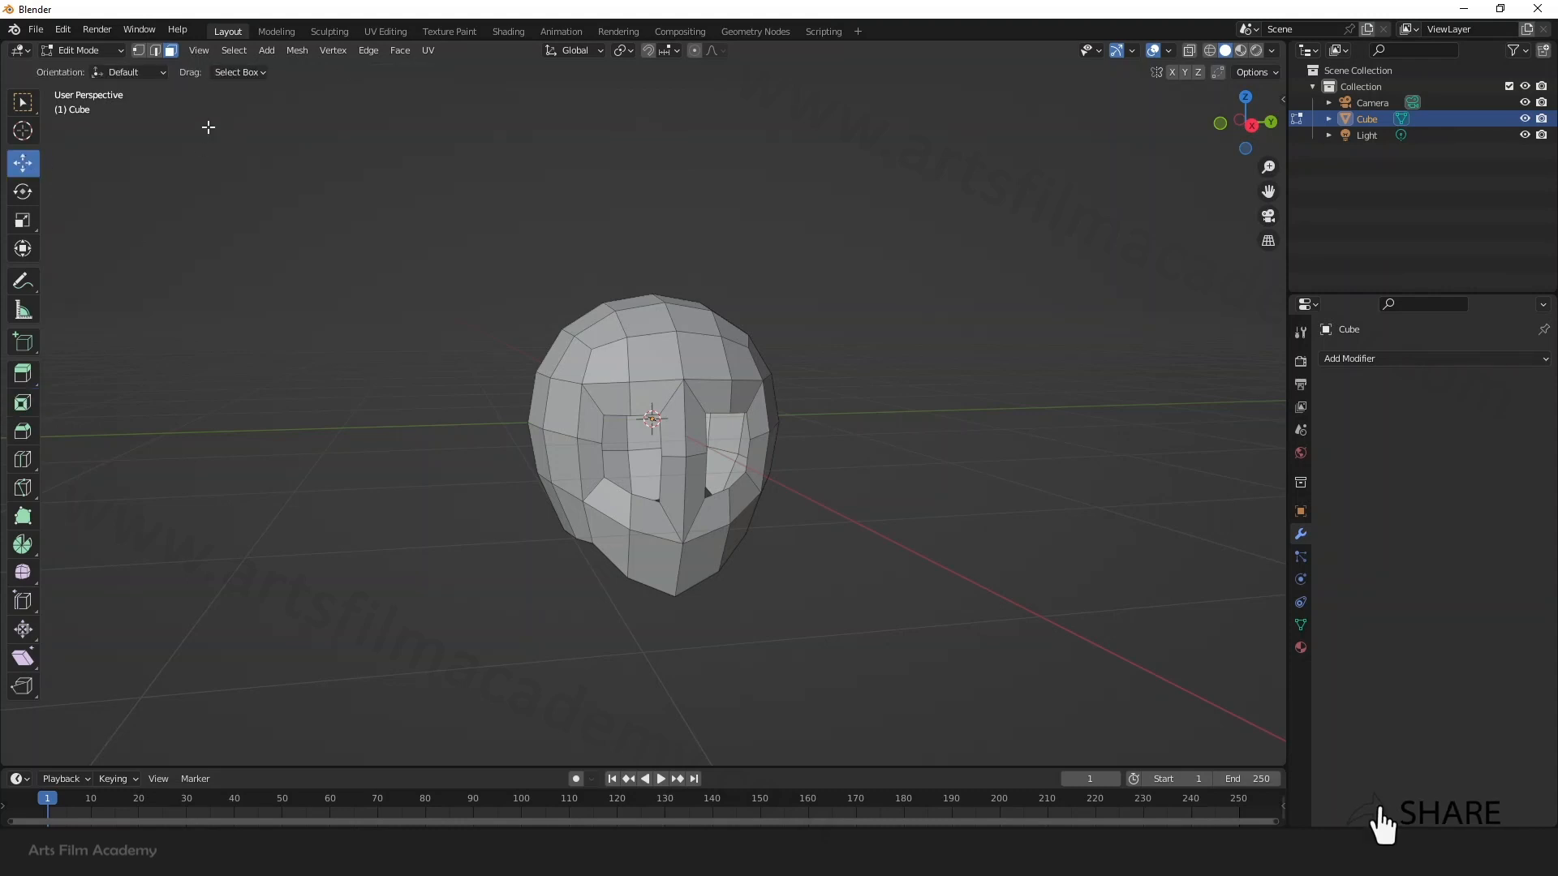
left_click(94, 51)
left_click(88, 69)
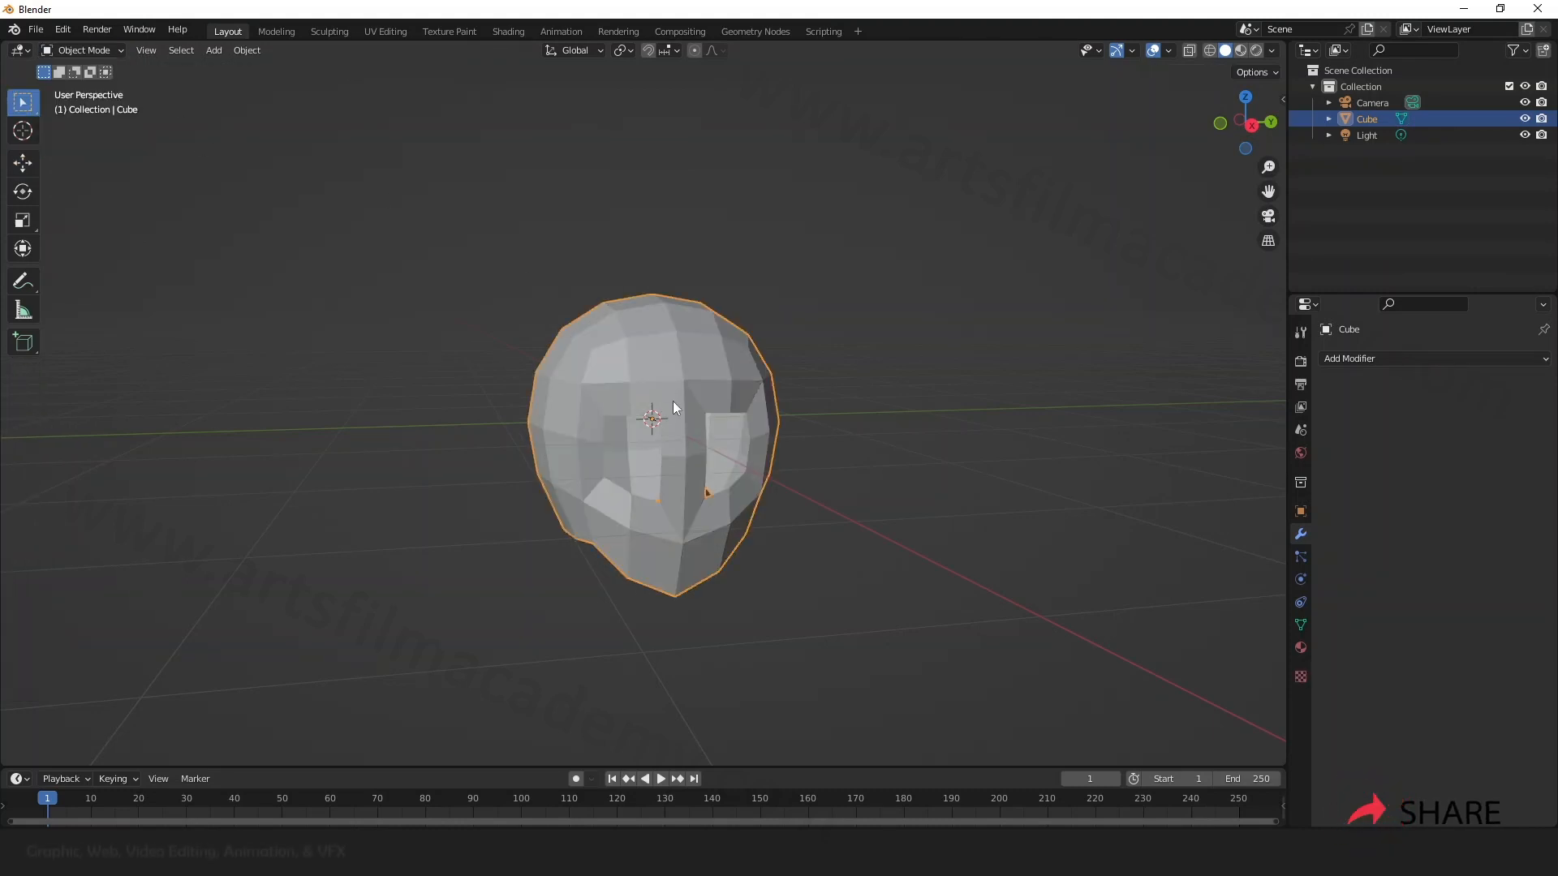
scroll(617, 375, "up", 1)
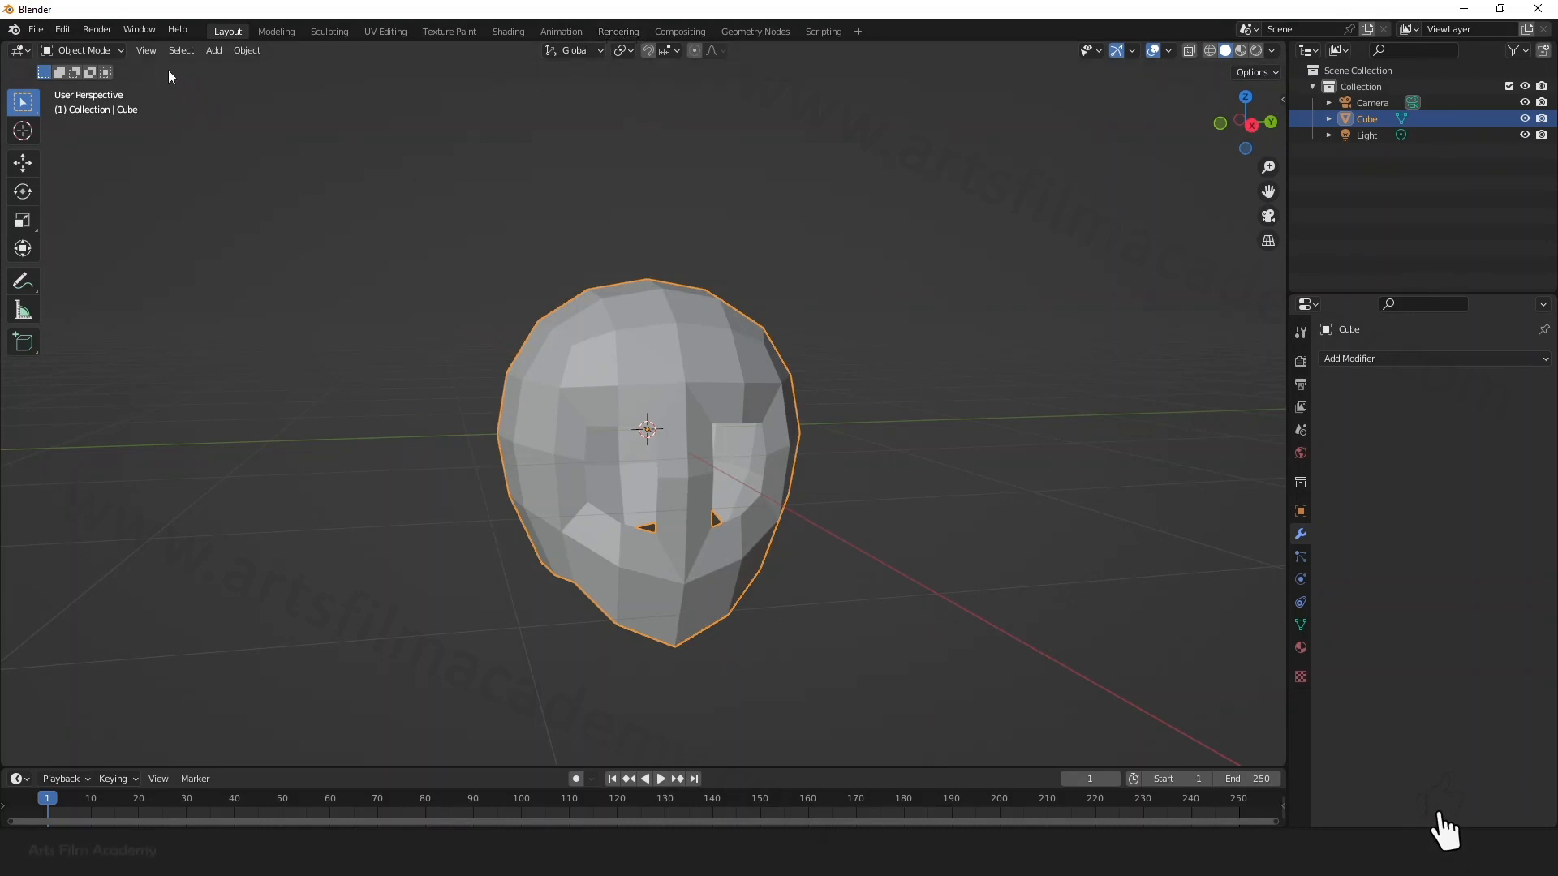
left_click(242, 50)
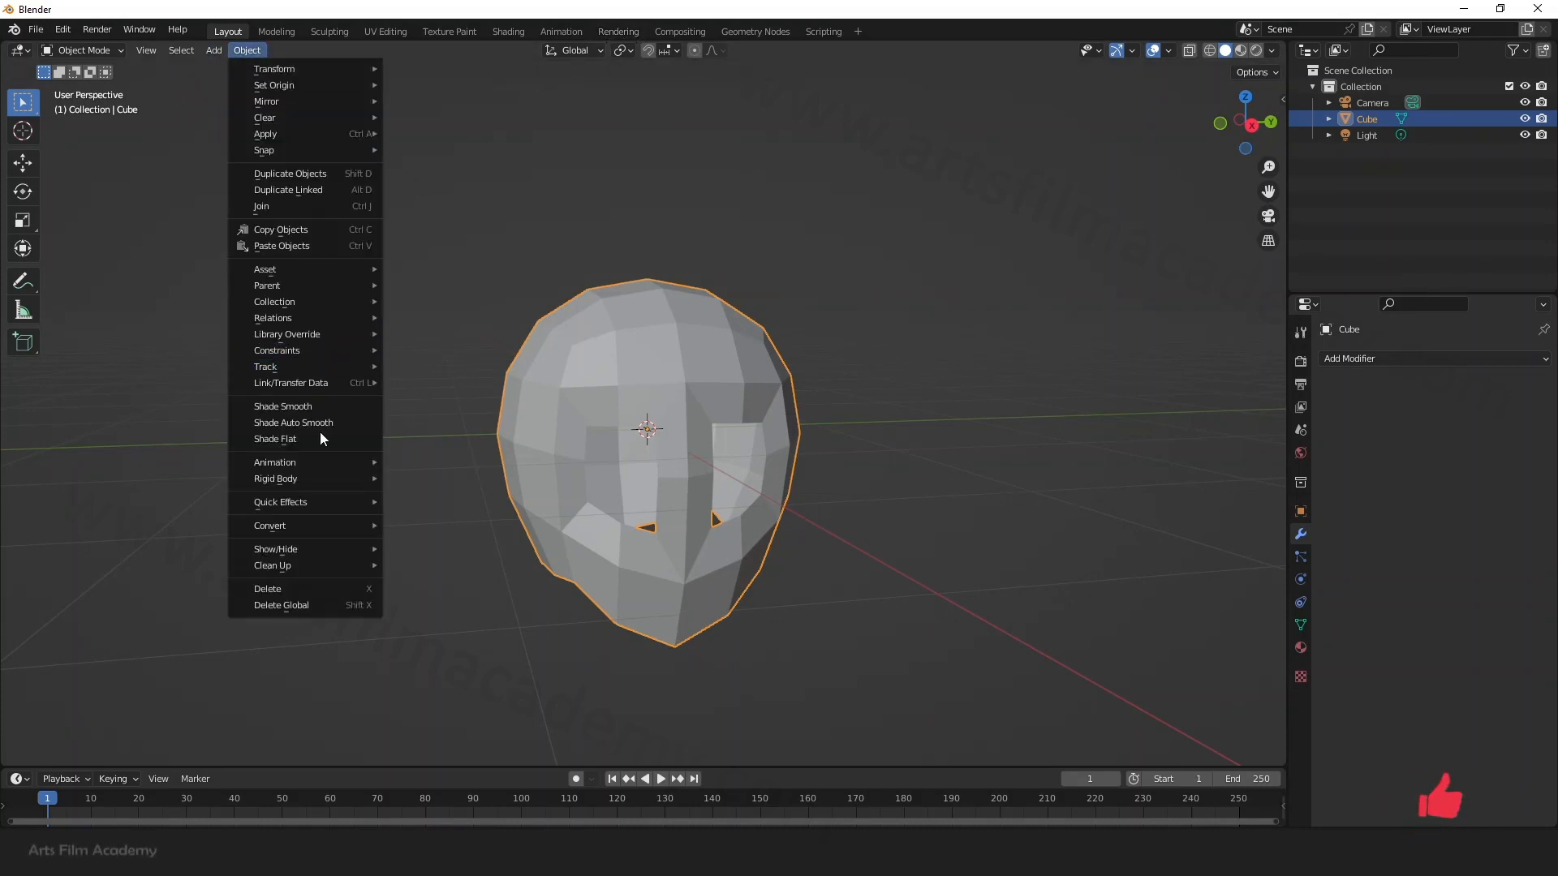
left_click(318, 406)
mouse_move(1001, 451)
middle_mouse_down()
mouse_move(947, 415)
mouse_move(998, 452)
mouse_move(598, 347)
middle_mouse_up()
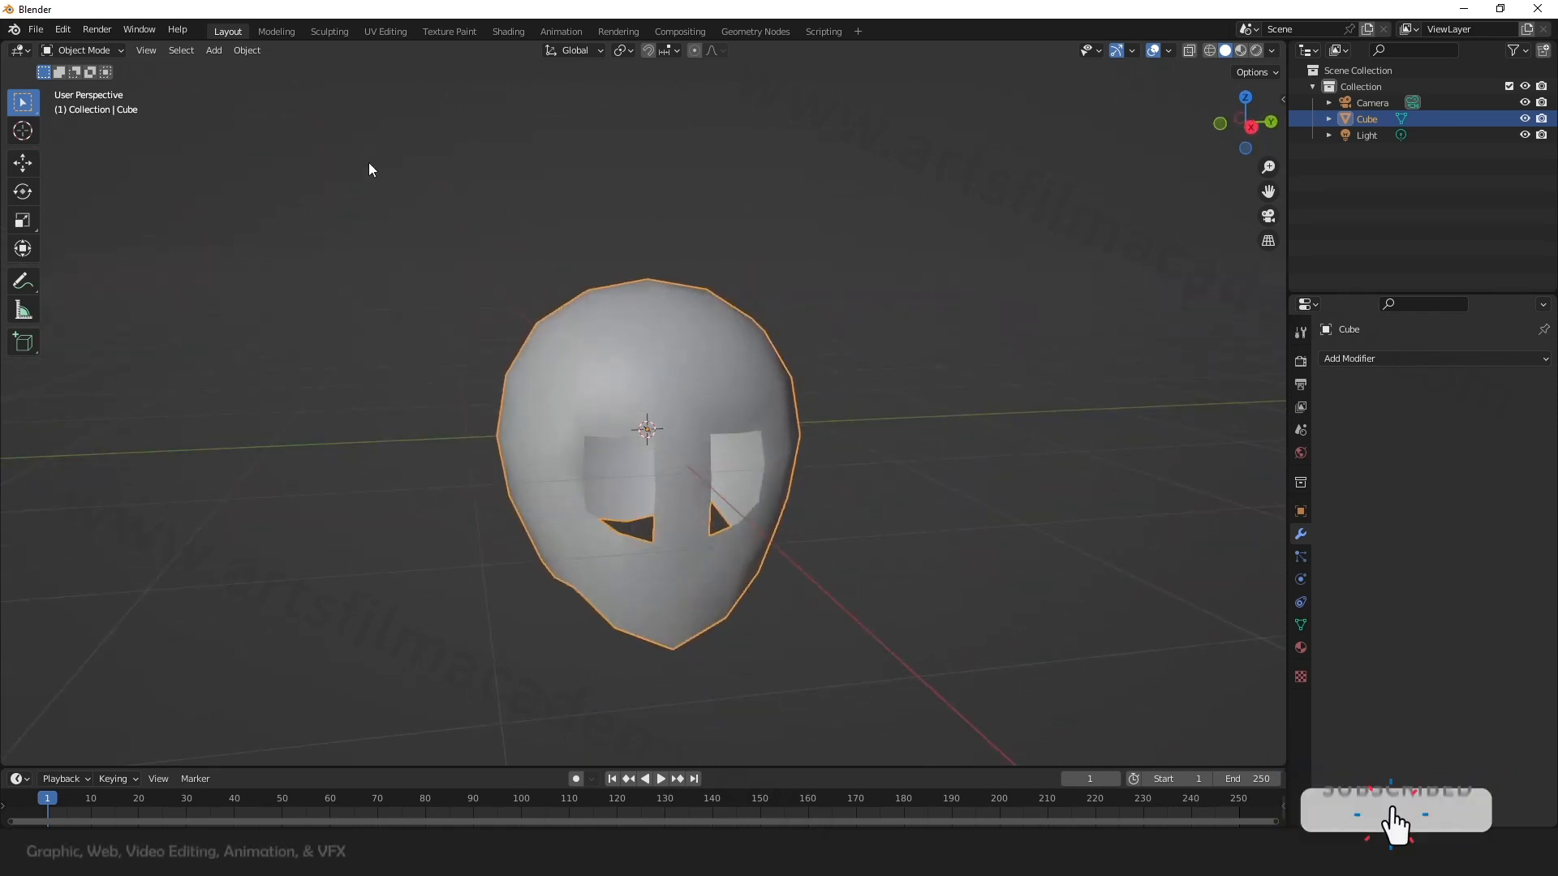
Step: Switch to the UV Editing workspace, select all faces of the head, and box-select its entire UV layout
left_click(378, 30)
scroll(963, 457, "up", 8)
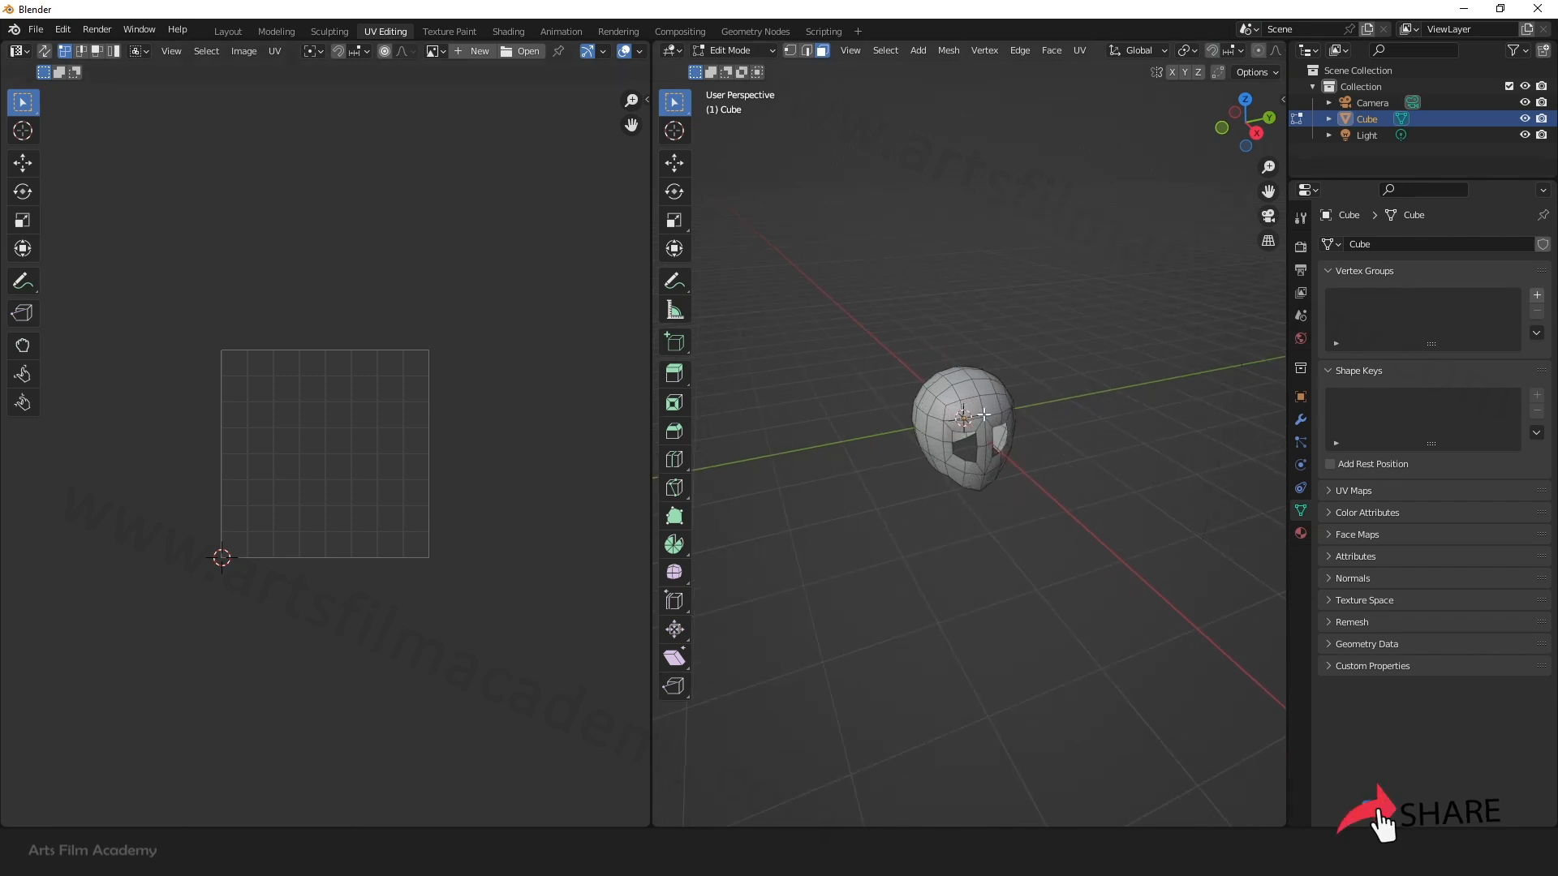
scroll(915, 306, "down", 2)
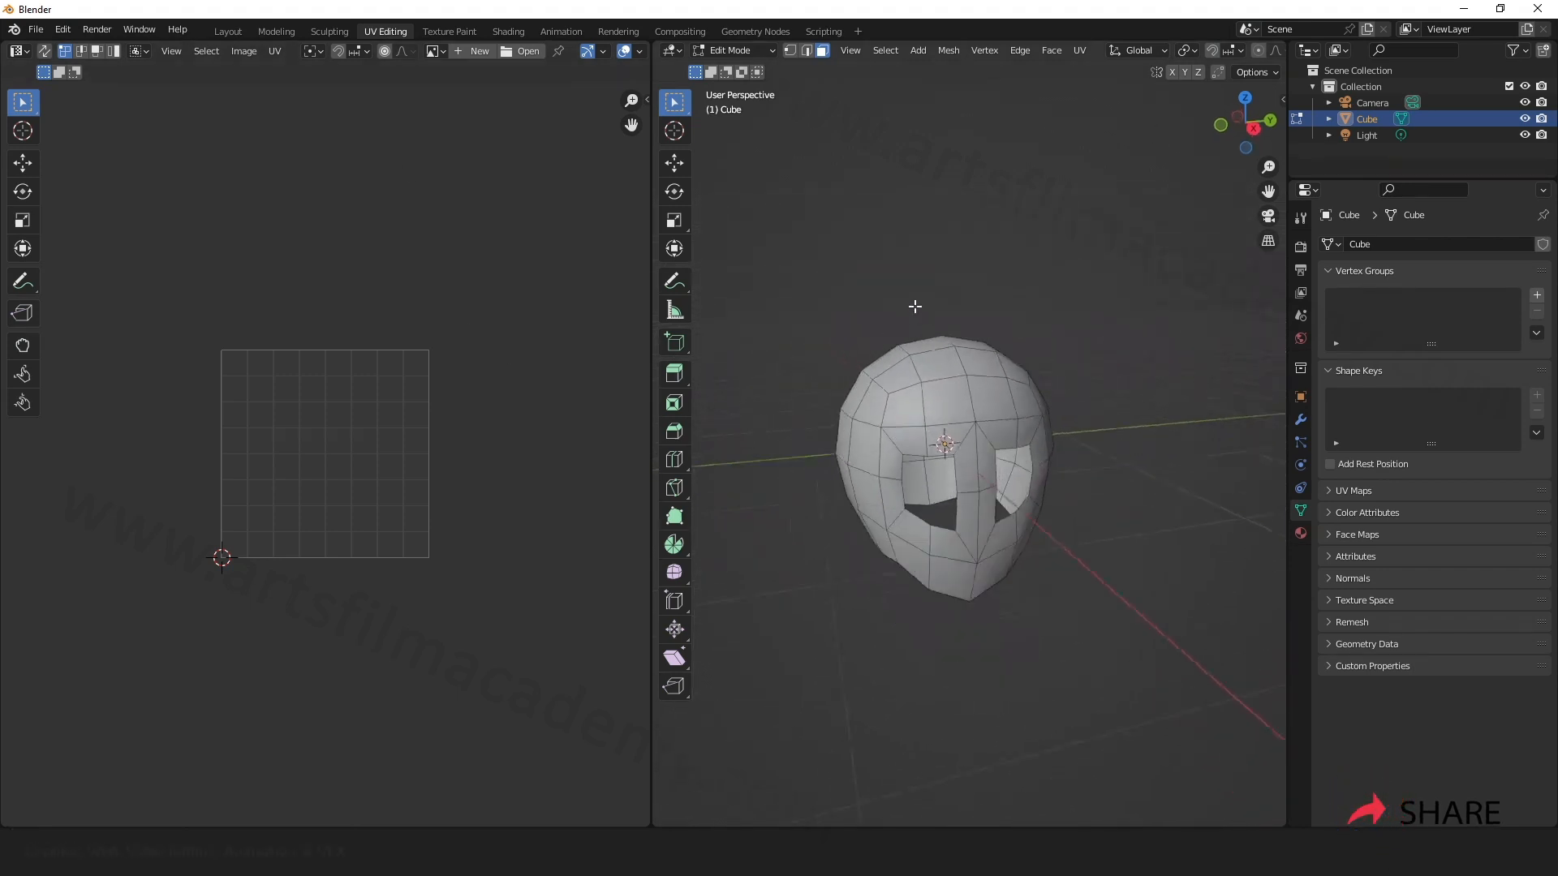
middle_click_drag(967, 392, 958, 375)
scroll(958, 375, "up", 1)
left_click(960, 363)
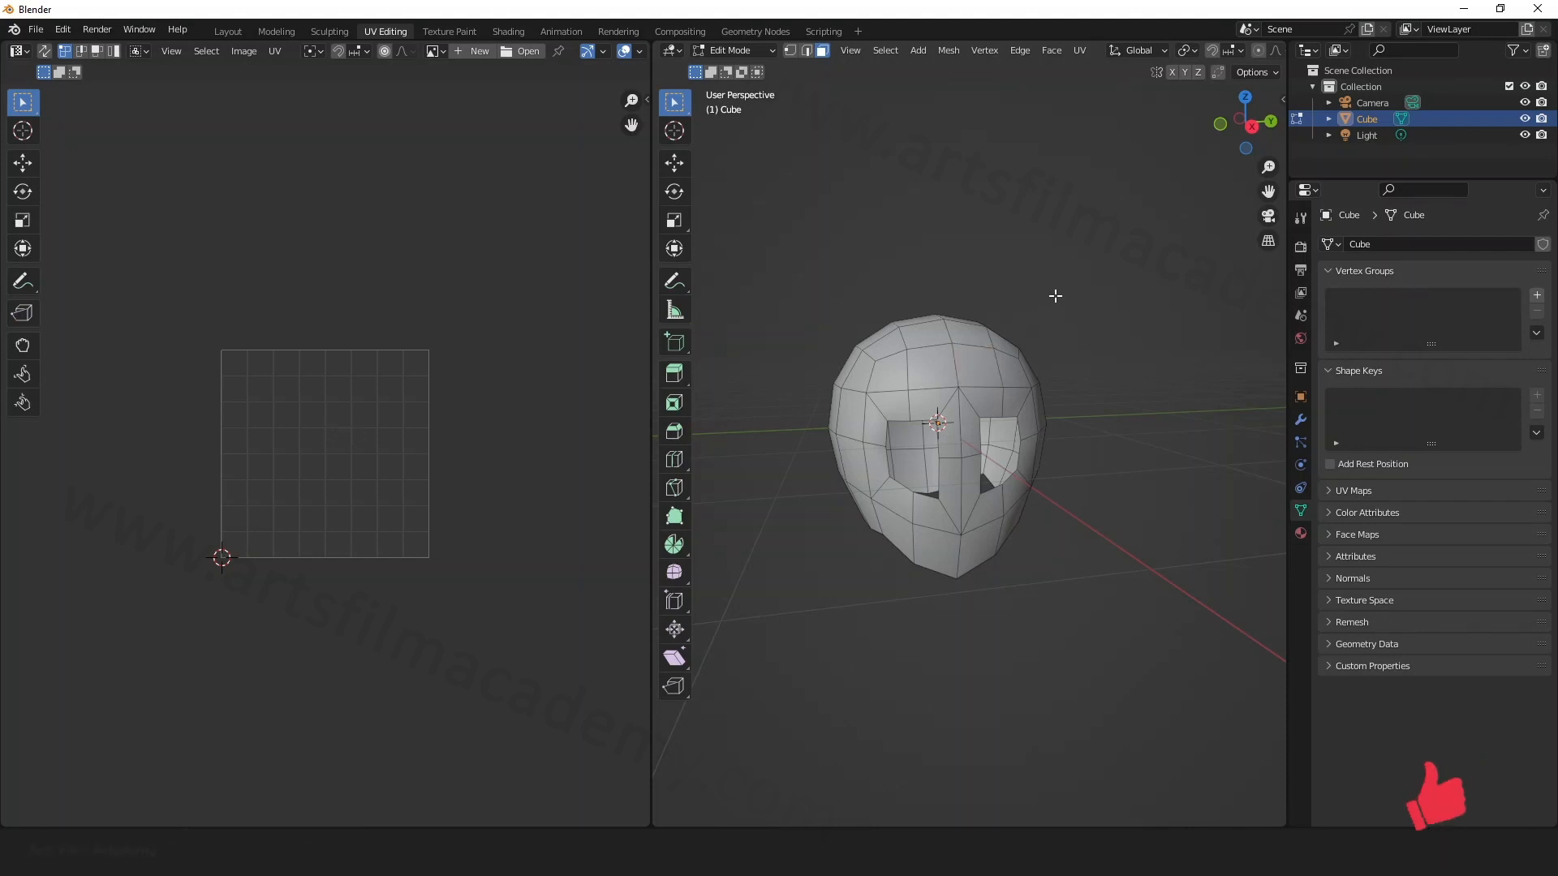
key("a")
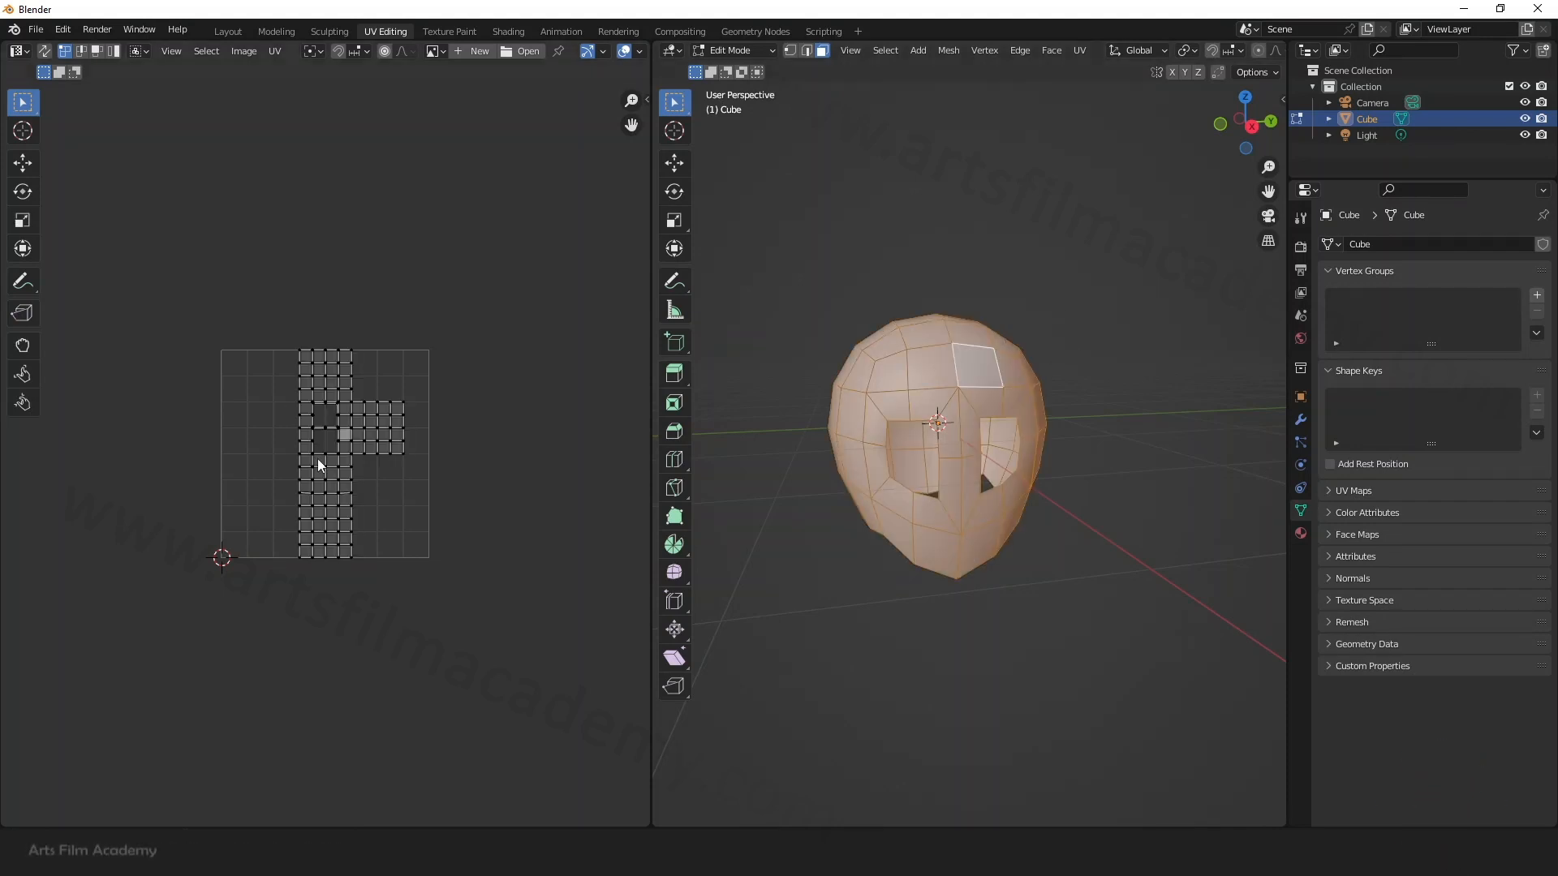
scroll(318, 465, "up", 3)
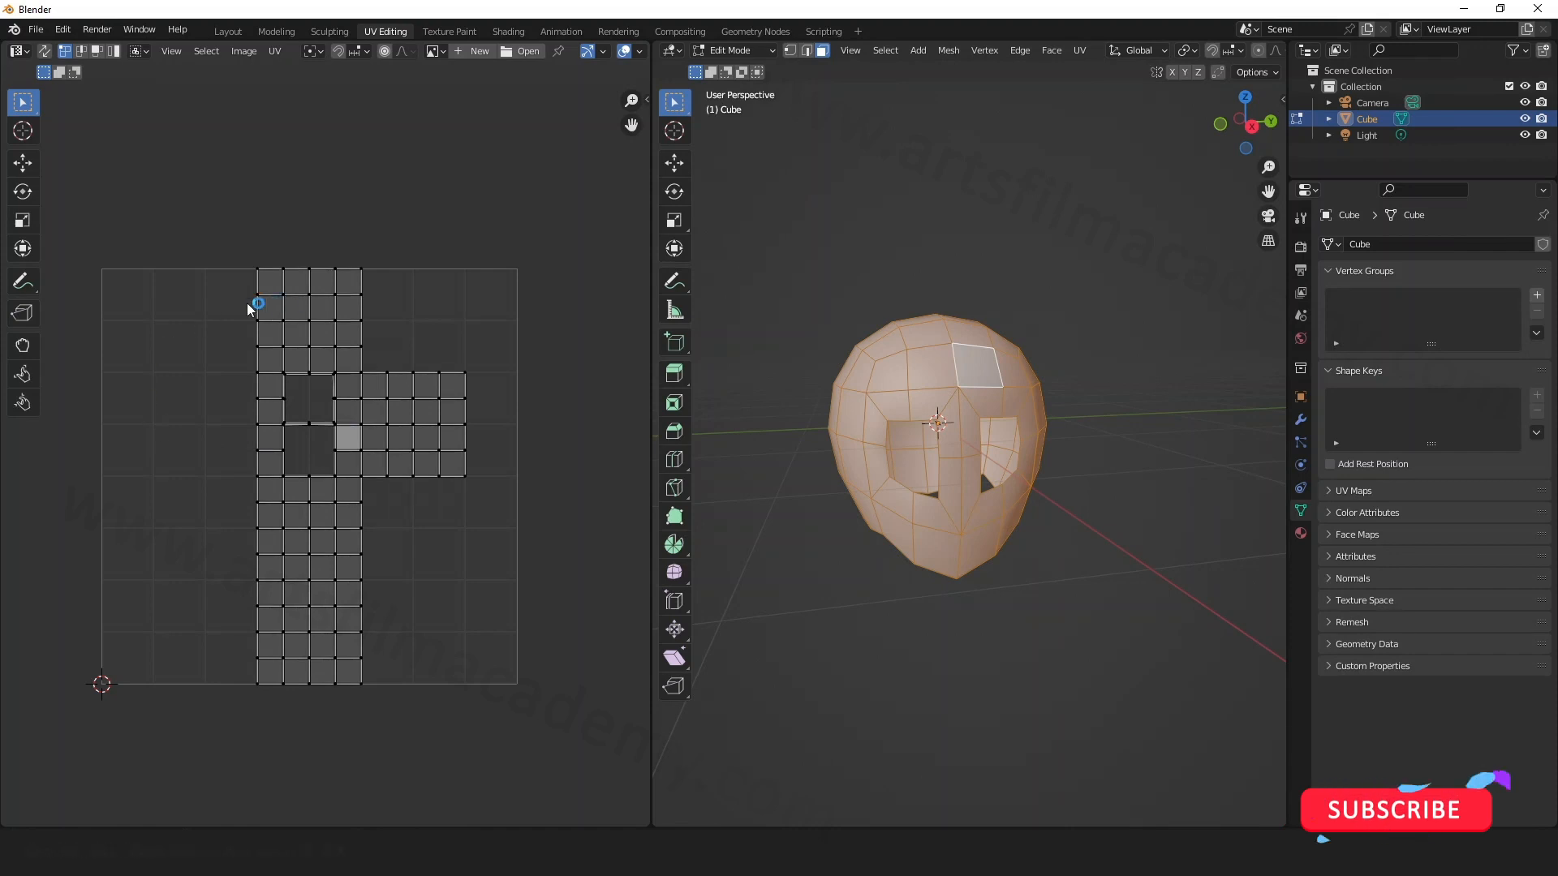
left_click_drag(180, 228, 492, 737)
middle_click_drag(889, 605, 924, 631)
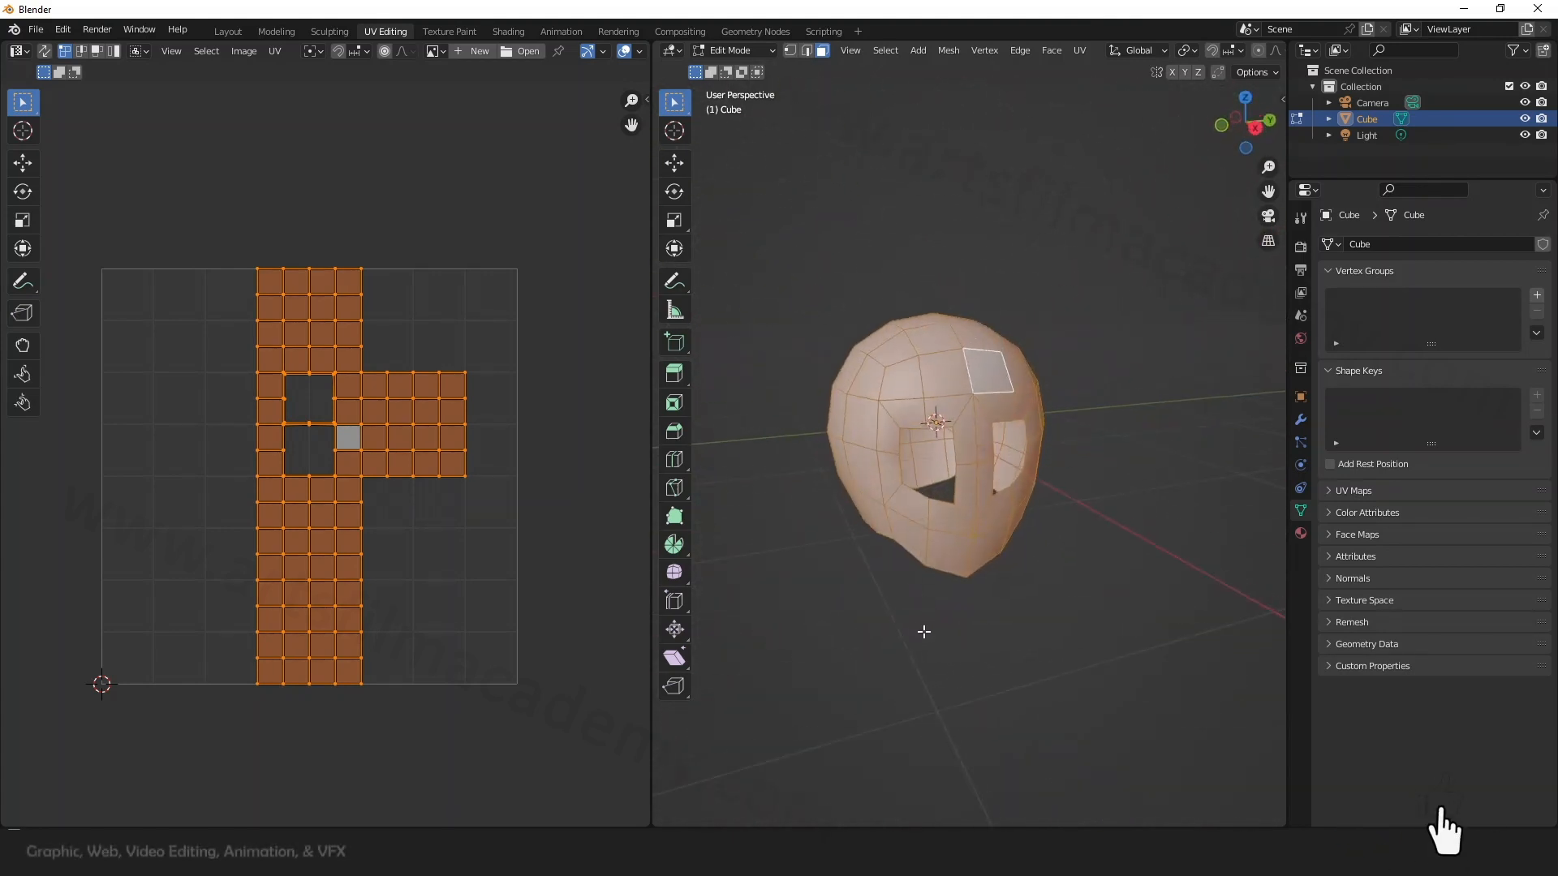
Step: Go back to the Layout workspace and apply All Transforms to the head object
left_click(228, 31)
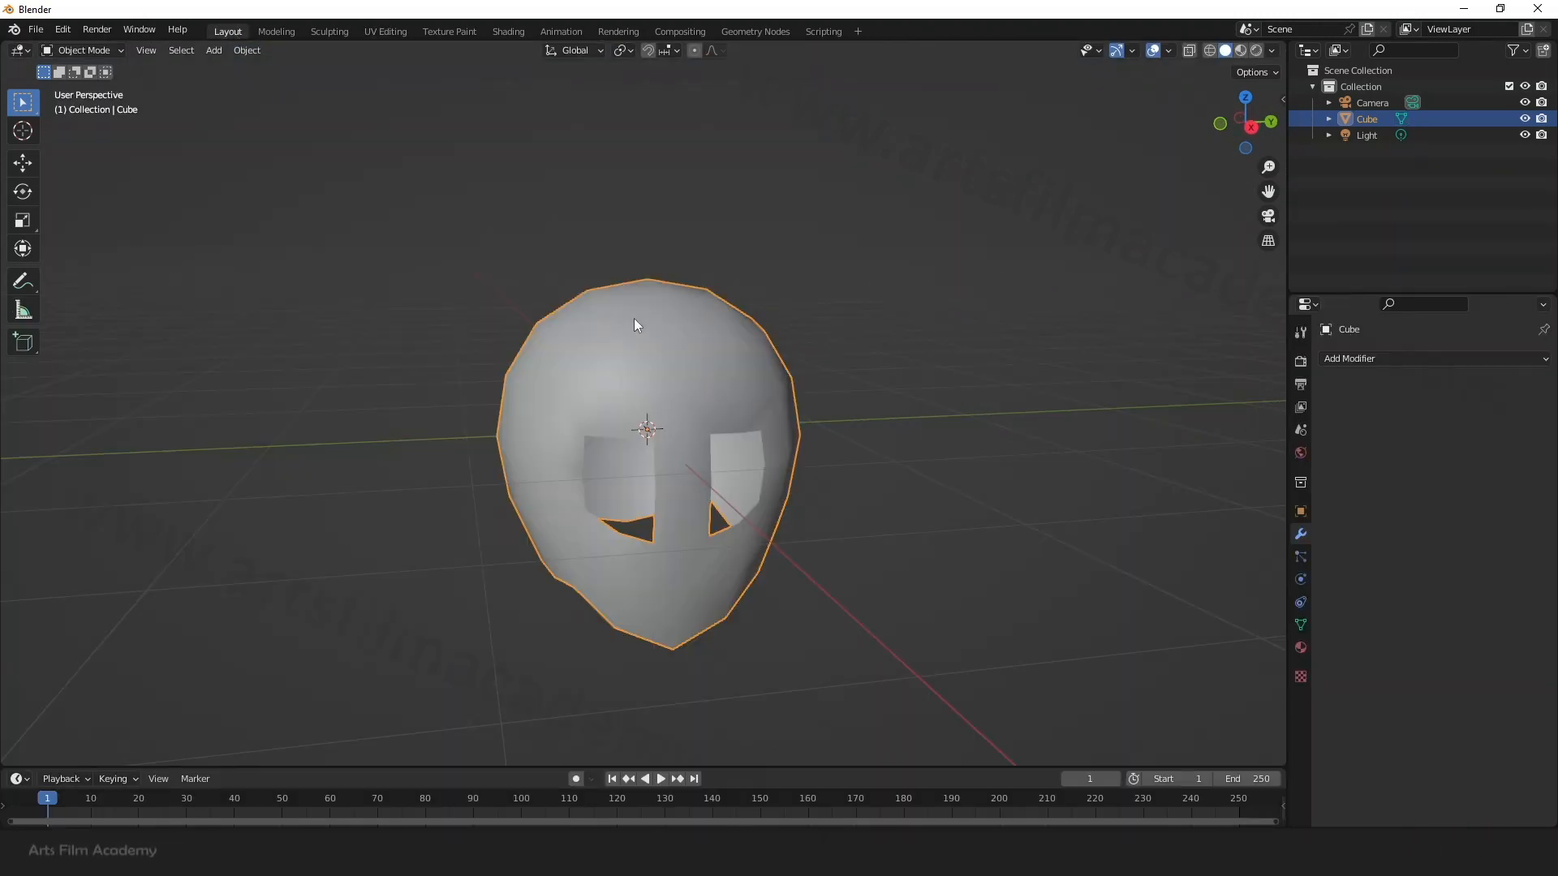
left_click(246, 50)
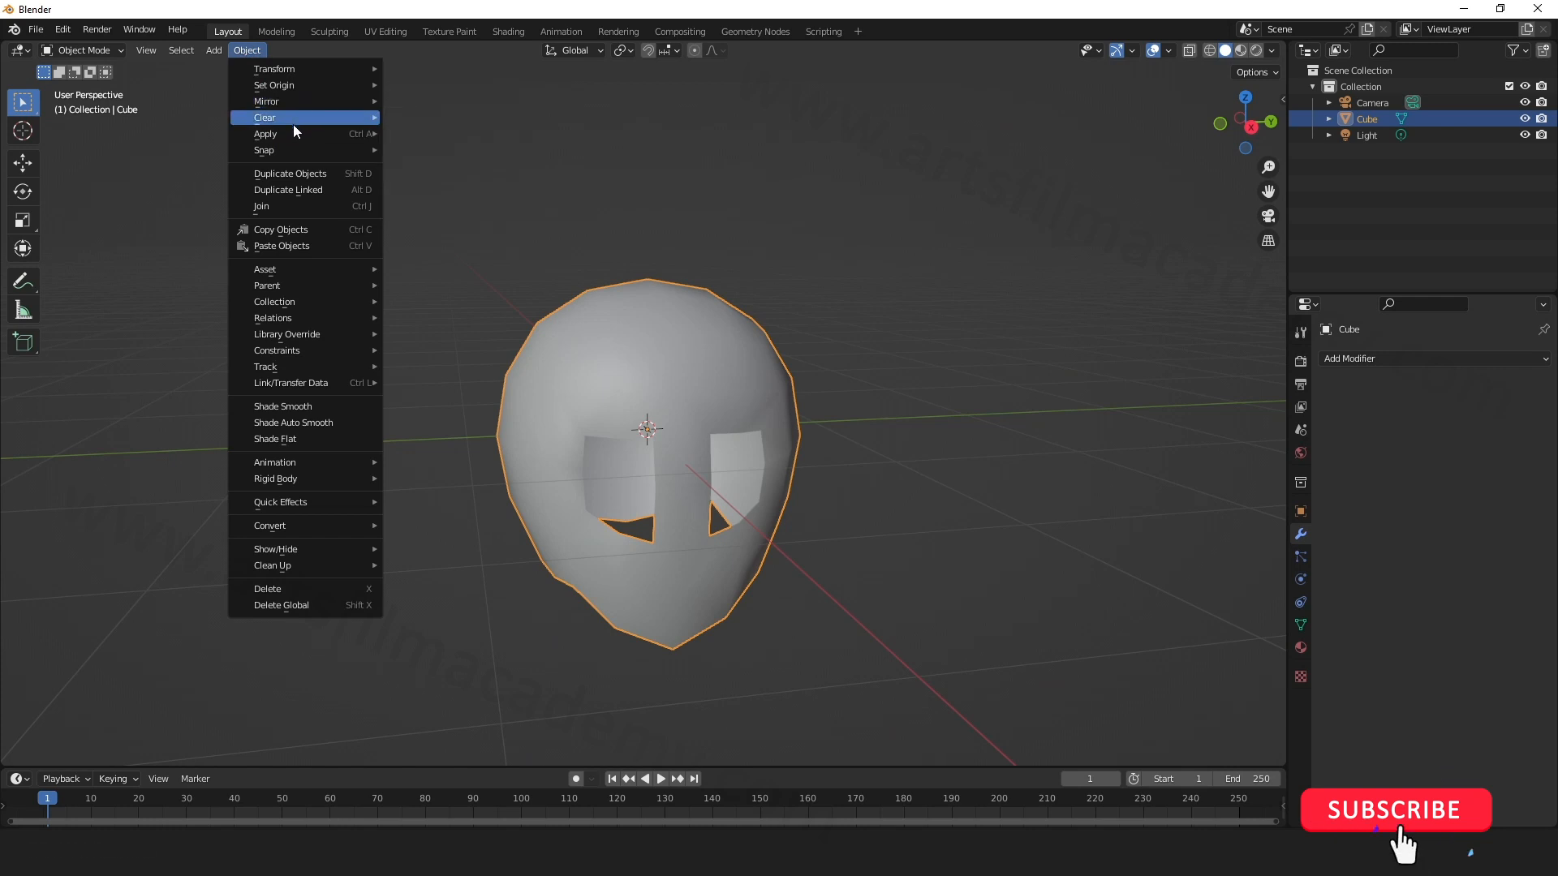
mouse_move(294, 135)
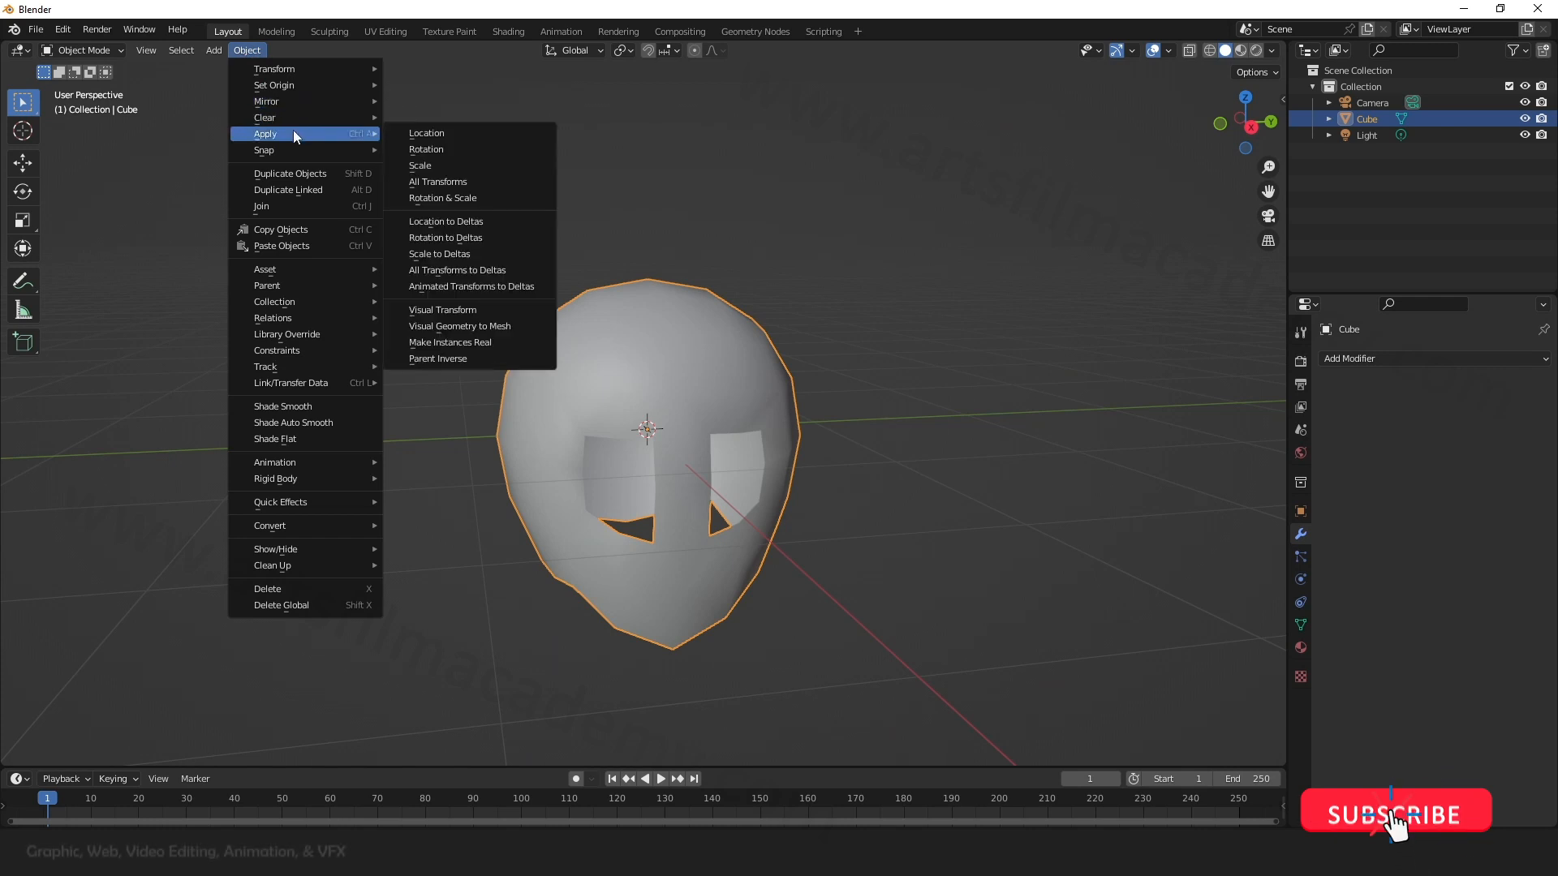
left_click(453, 183)
left_click(902, 271)
left_click(713, 363)
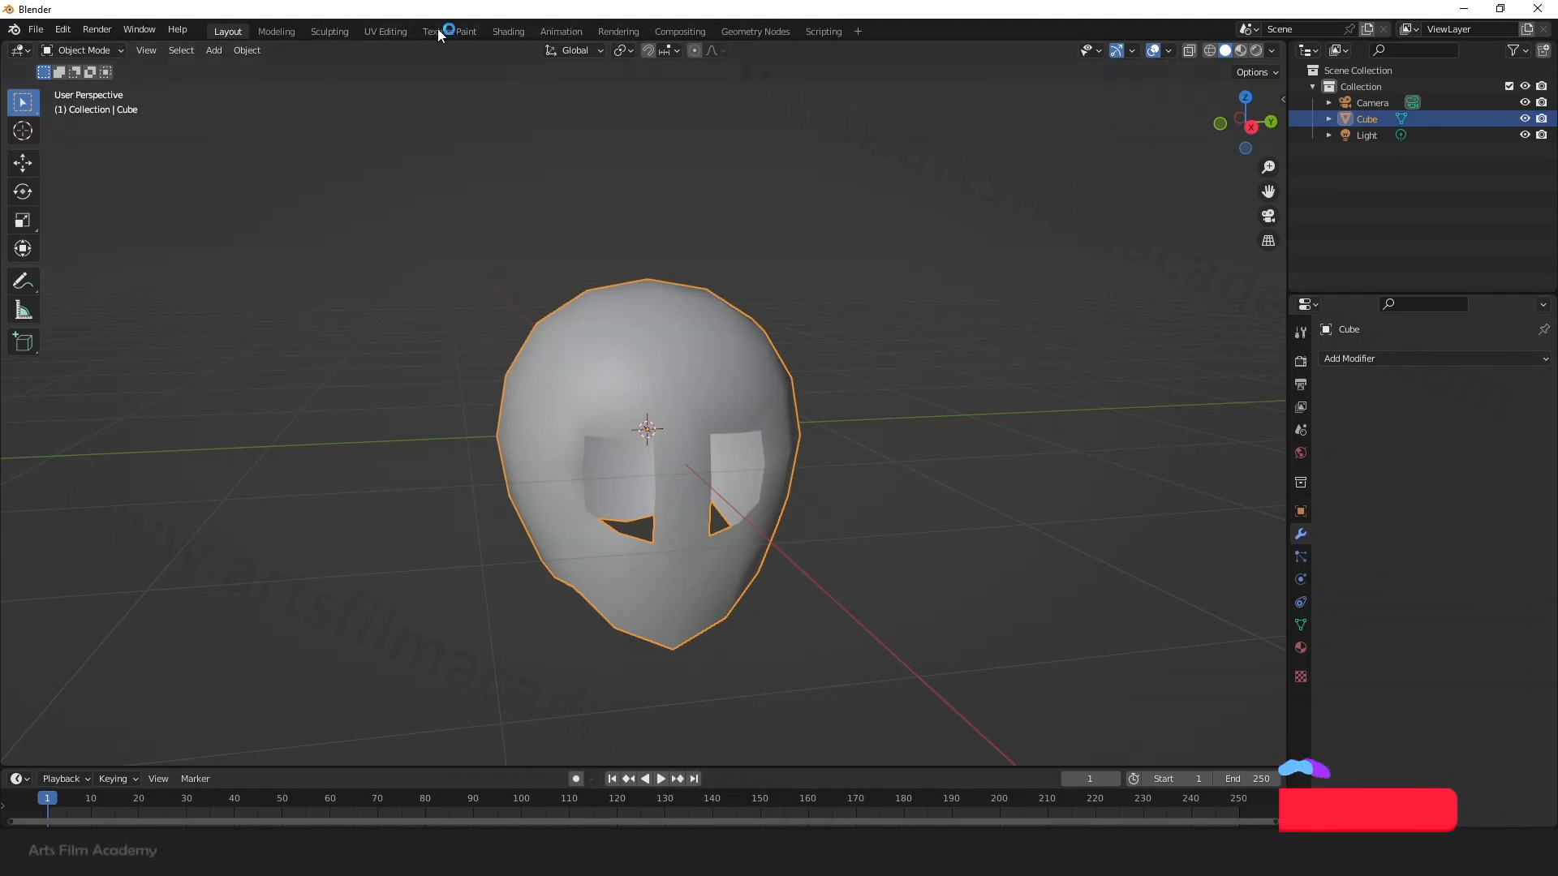
Step: Reopen the UV Editing workspace and select all of the head's faces
left_click(391, 31)
left_click(817, 367)
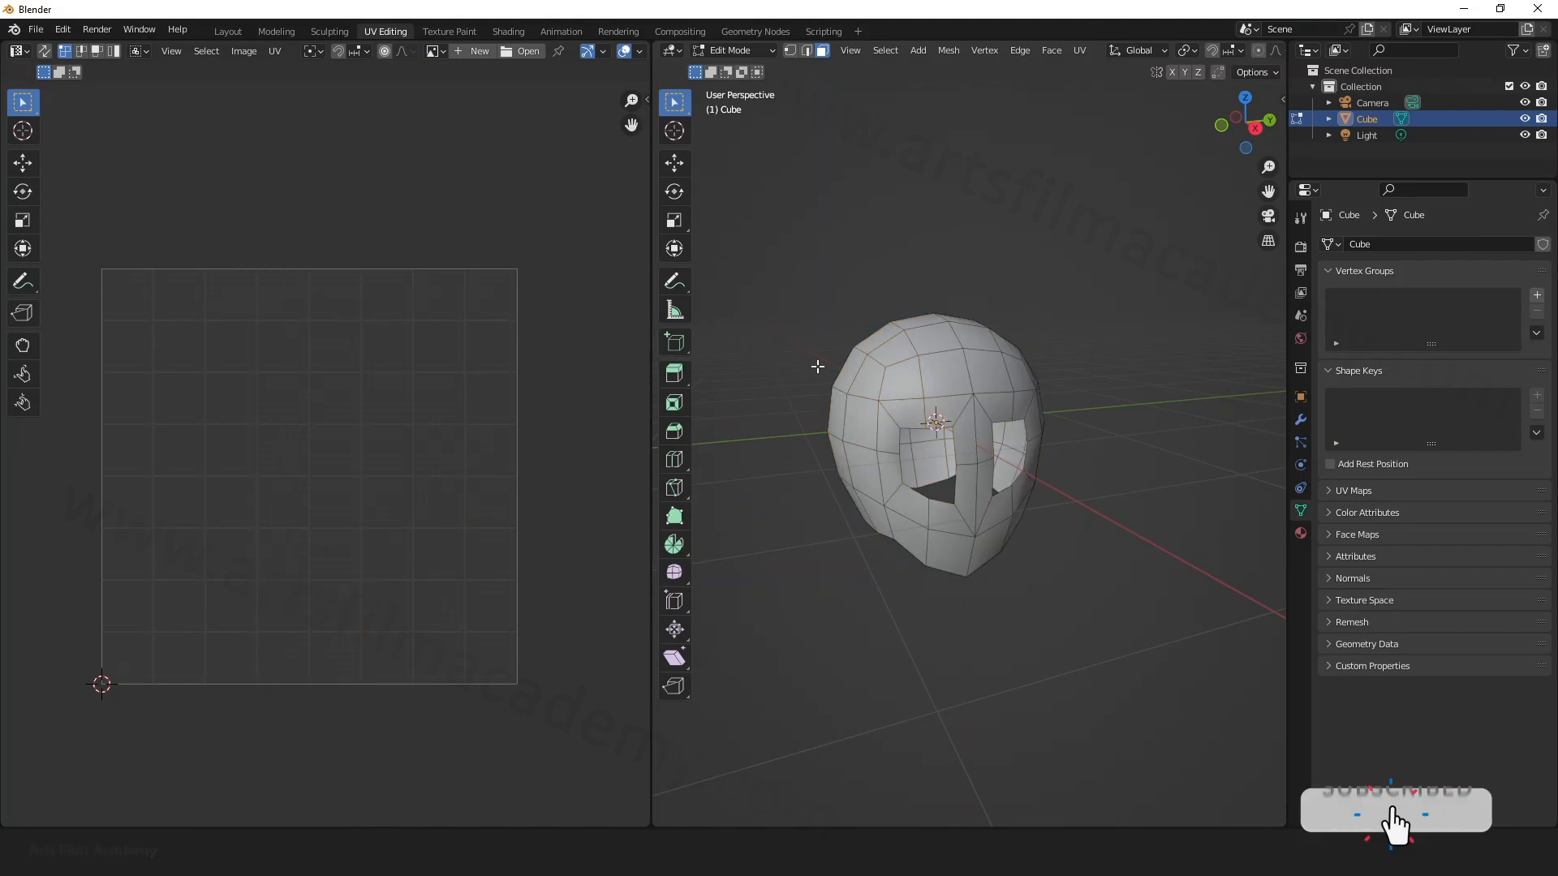
key("a")
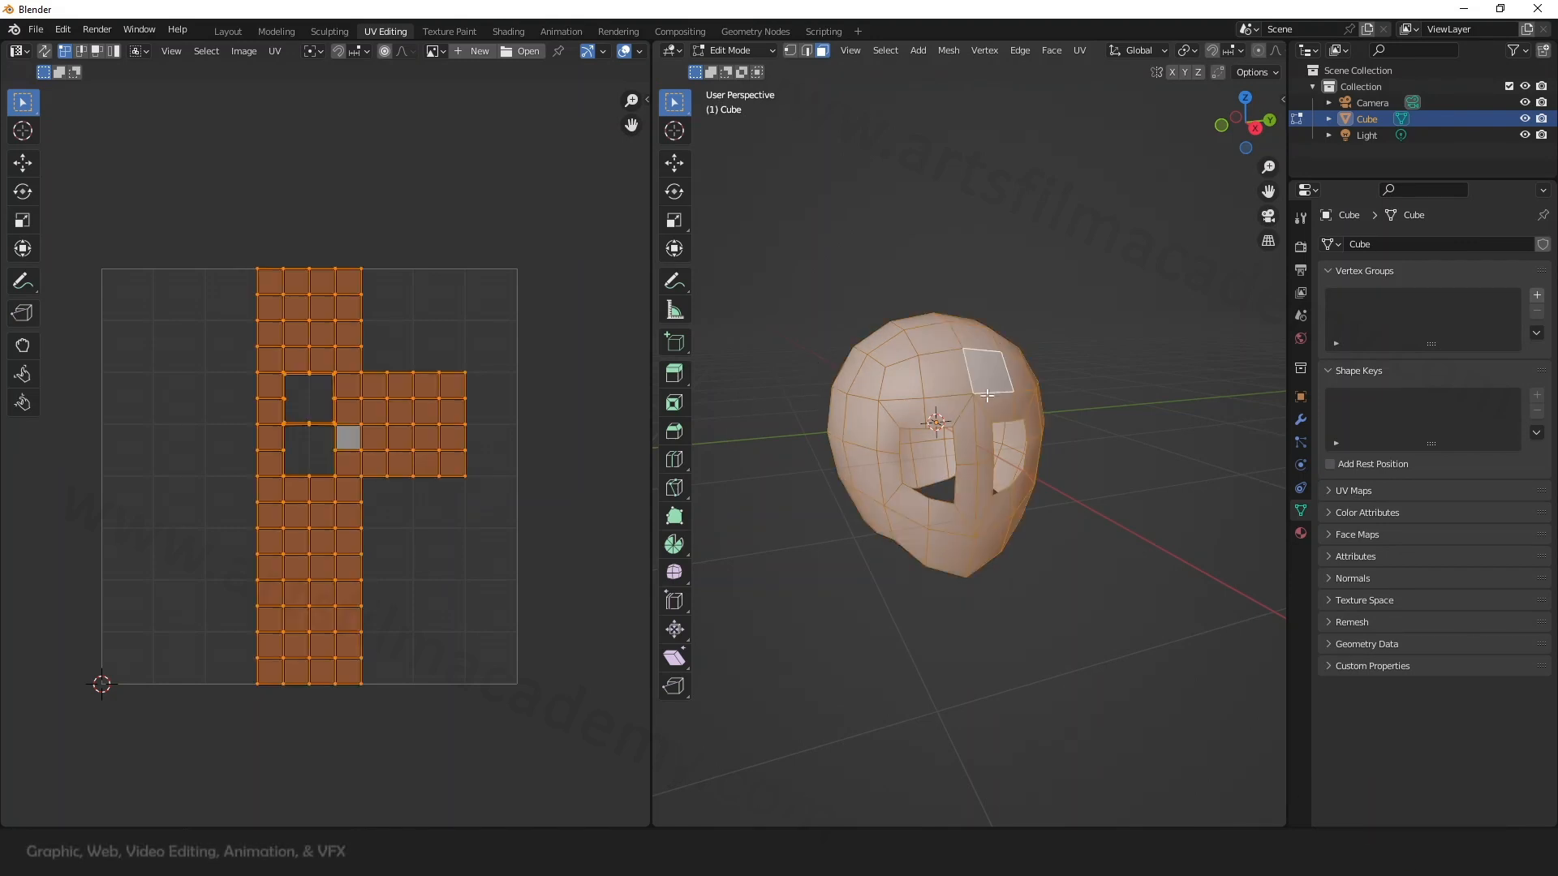
scroll(305, 476, "up", 1)
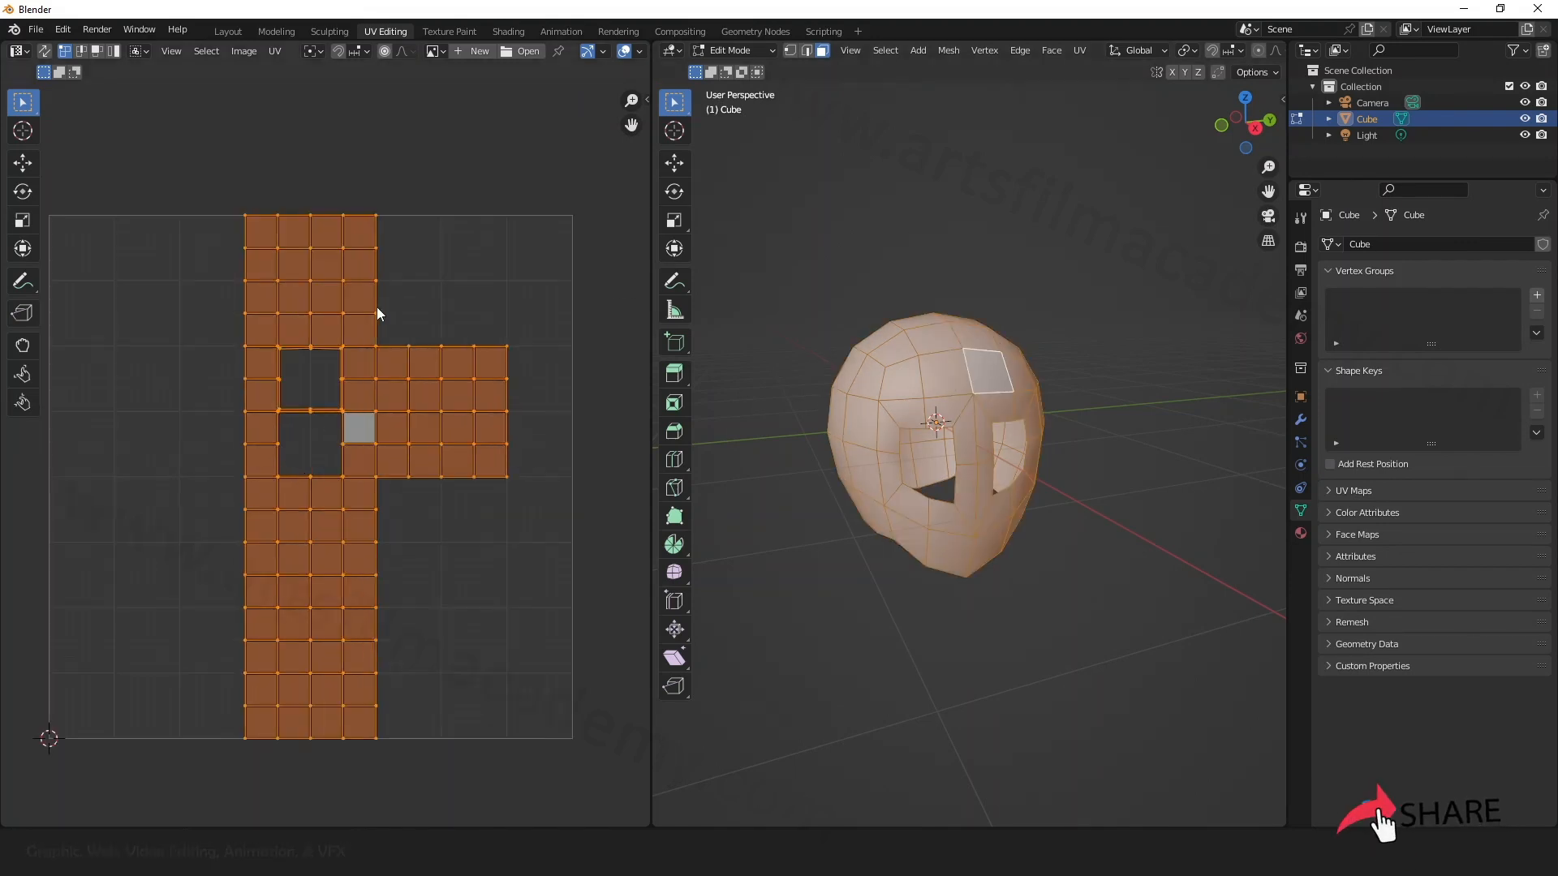
scroll(392, 368, "down", 1)
Step: Unwrap the selected faces with Smart UV Project, using a 66° angle limit and 0.000 island margin
left_click(1058, 52)
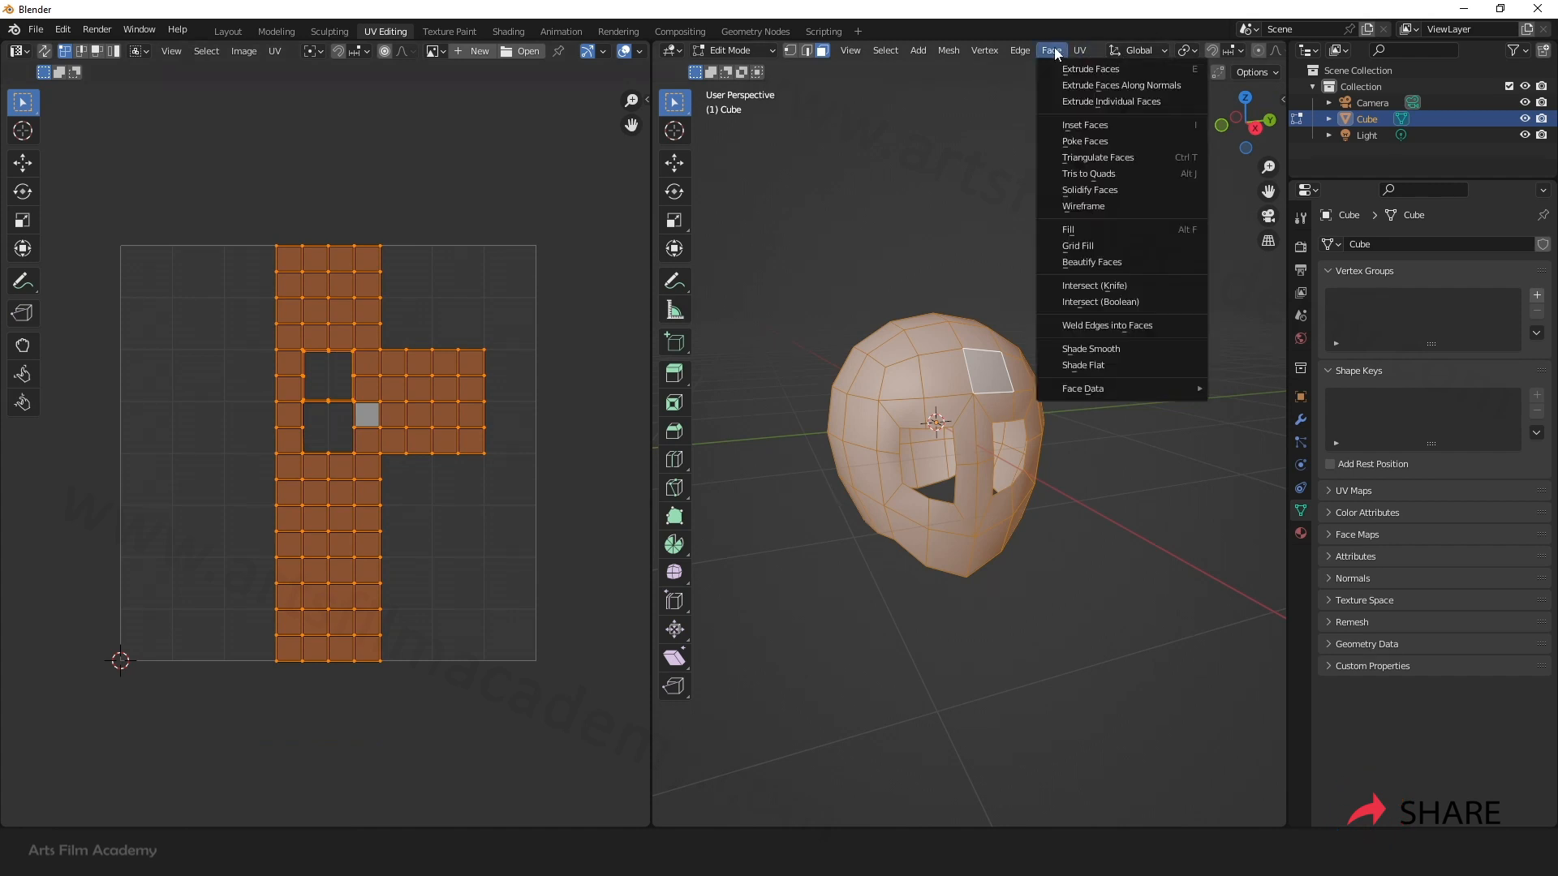
mouse_move(1090, 51)
left_click(1141, 91)
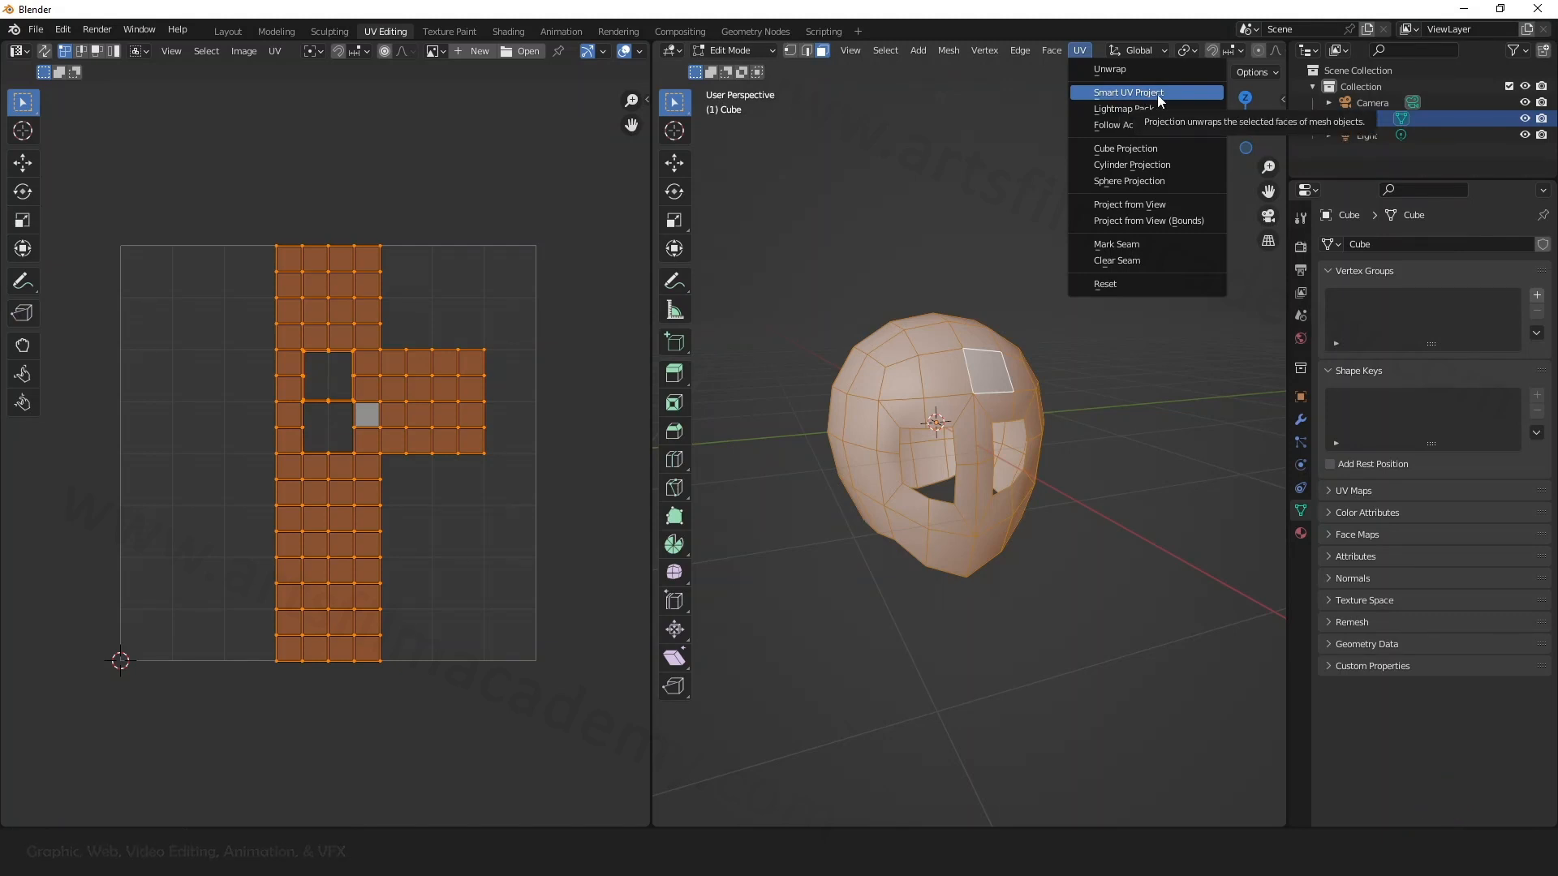
left_click(1157, 94)
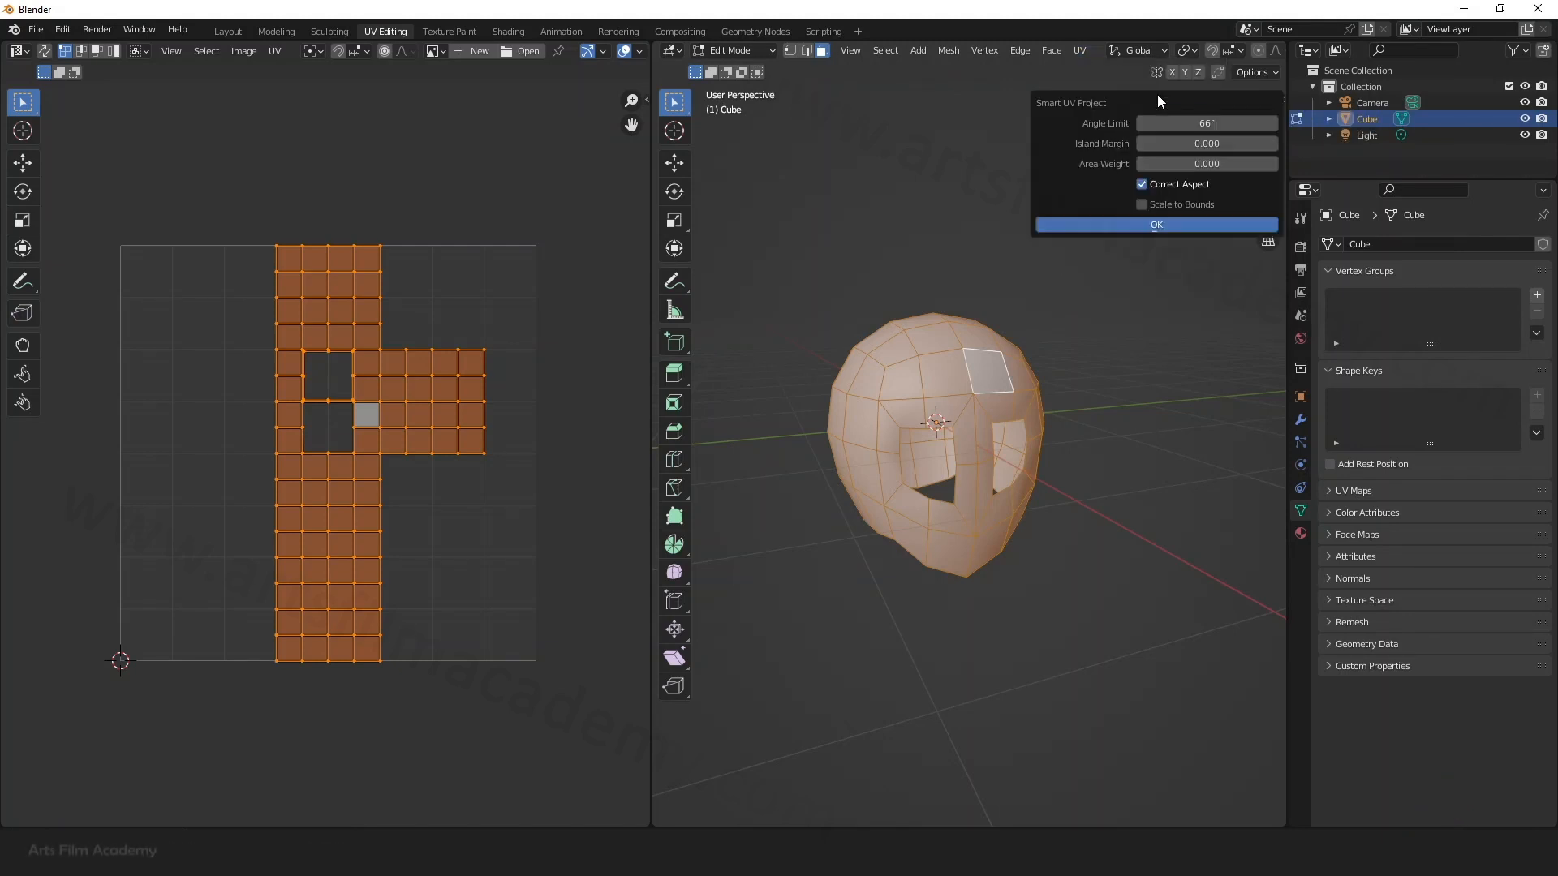
left_click(1144, 222)
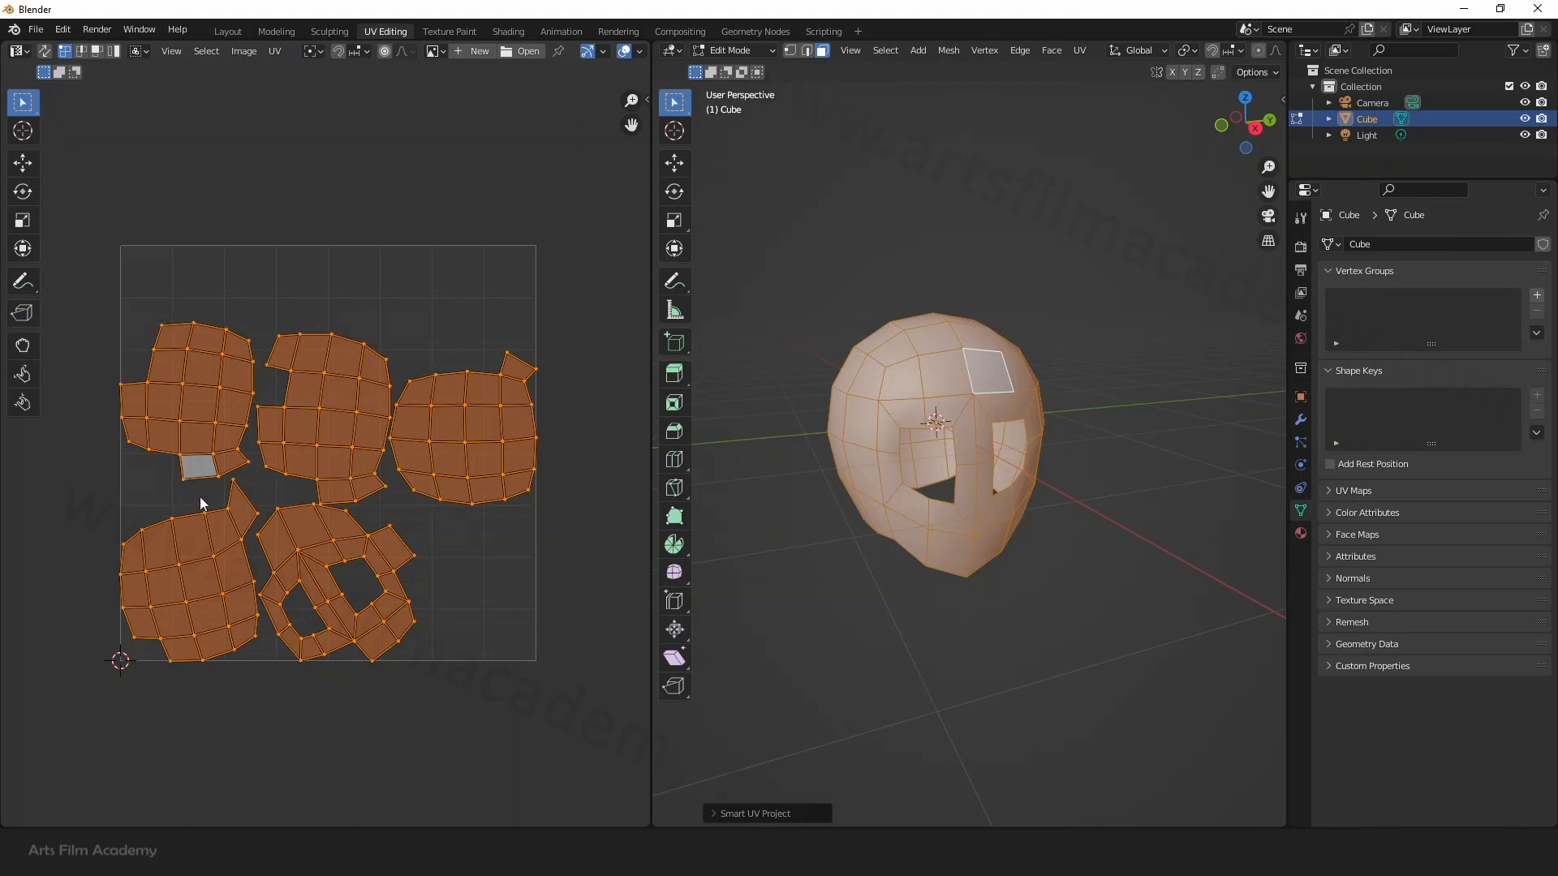
Step: Examine the Smart UV Project islands and compare them with the matching areas of the head from several angles
mouse_move(935, 553)
middle_mouse_down()
mouse_move(1012, 546)
mouse_move(1054, 493)
mouse_move(737, 522)
mouse_move(954, 572)
middle_mouse_up()
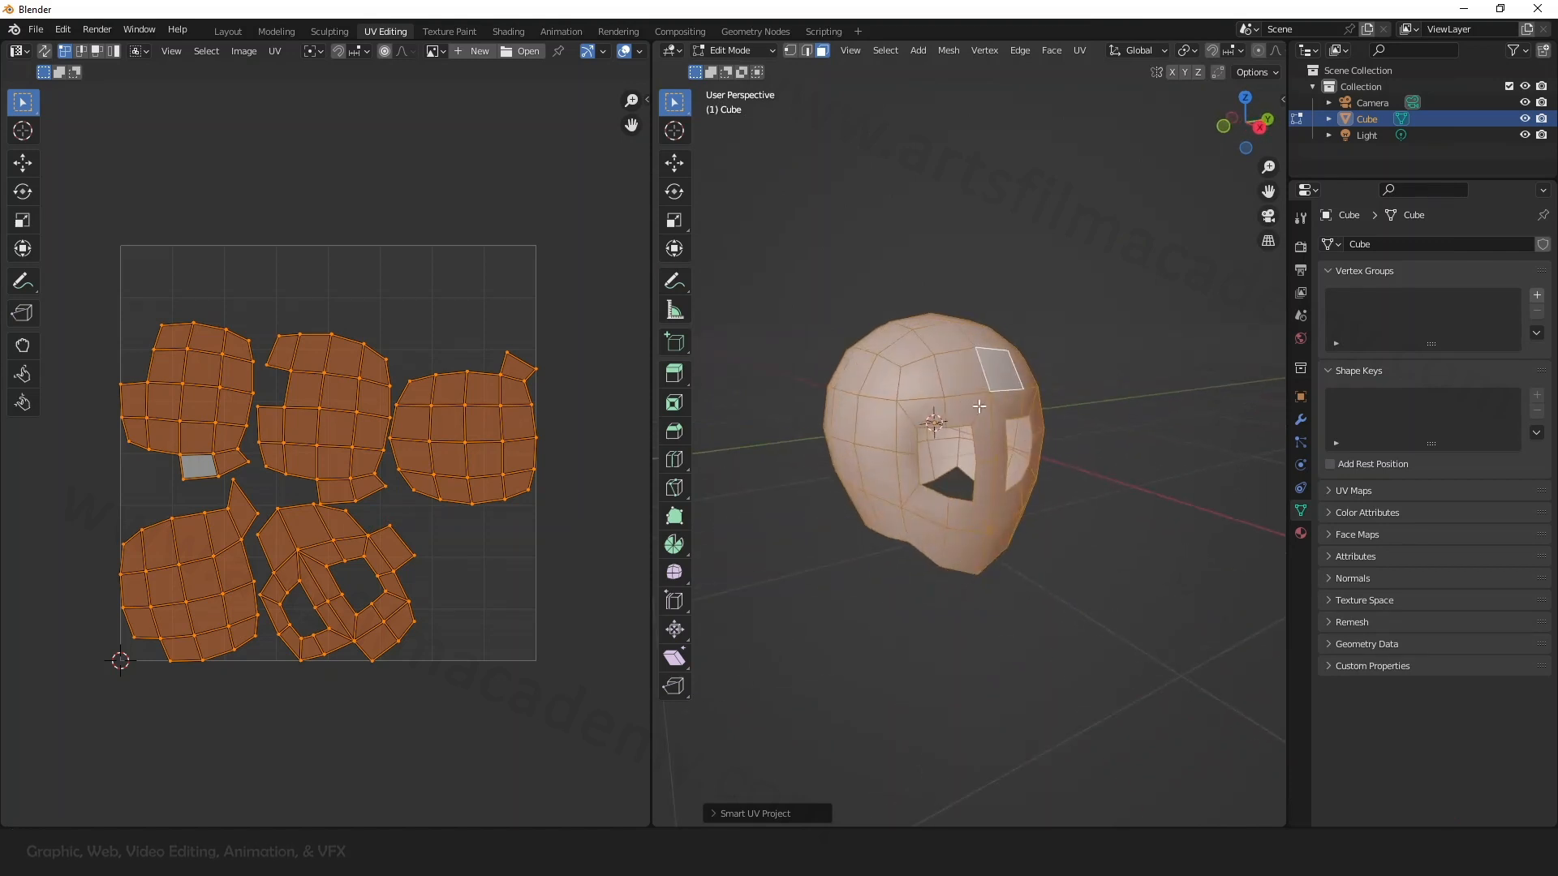
scroll(477, 464, "up", 2)
scroll(505, 440, "down", 2)
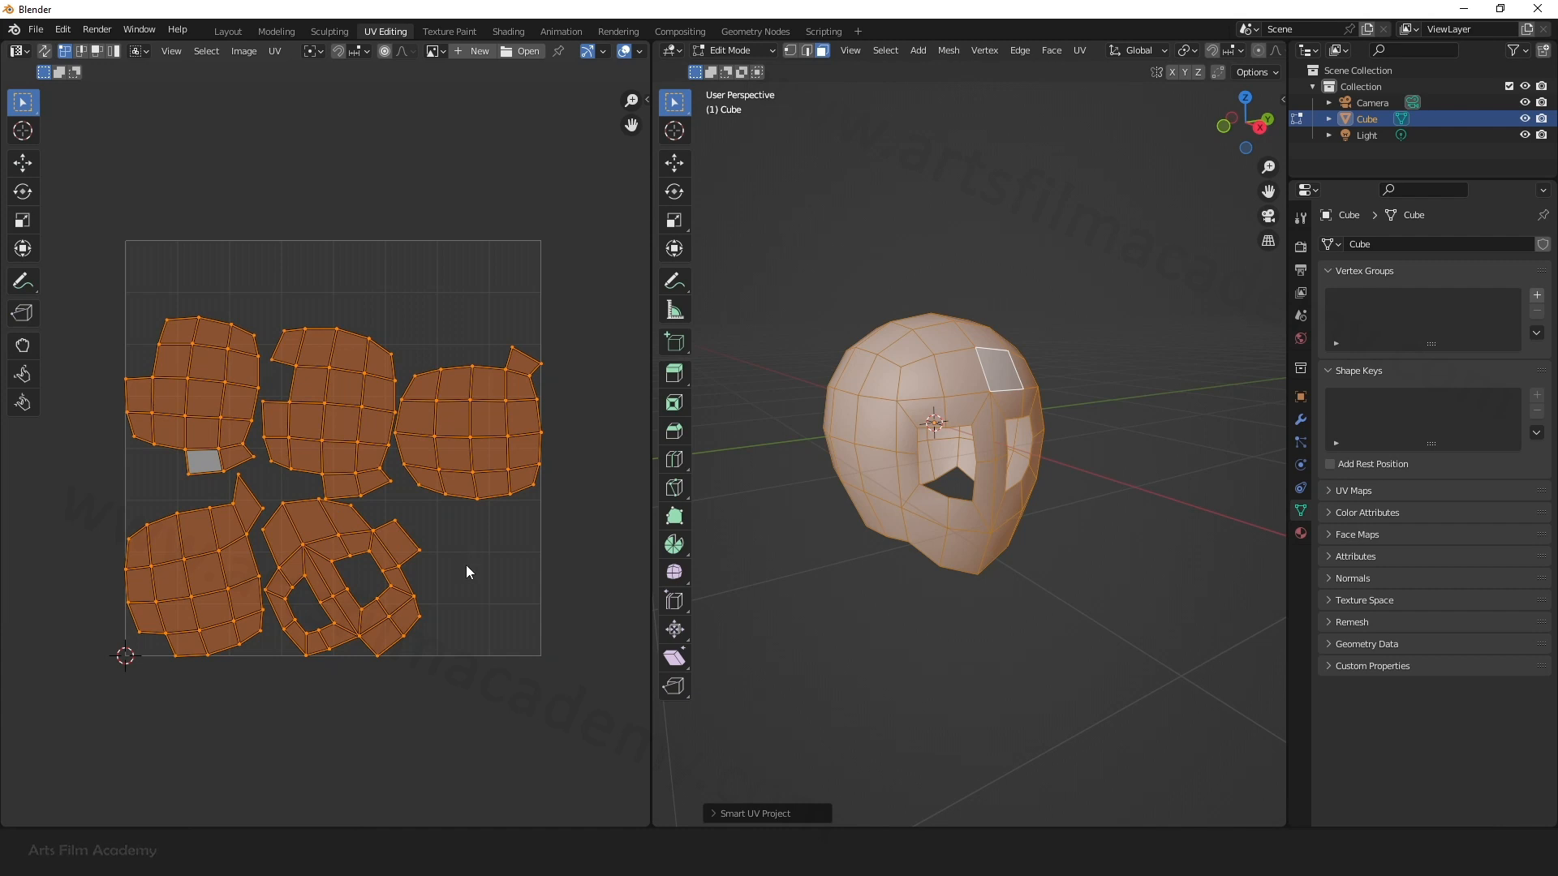
left_click(430, 550)
middle_click_drag(996, 579, 957, 578)
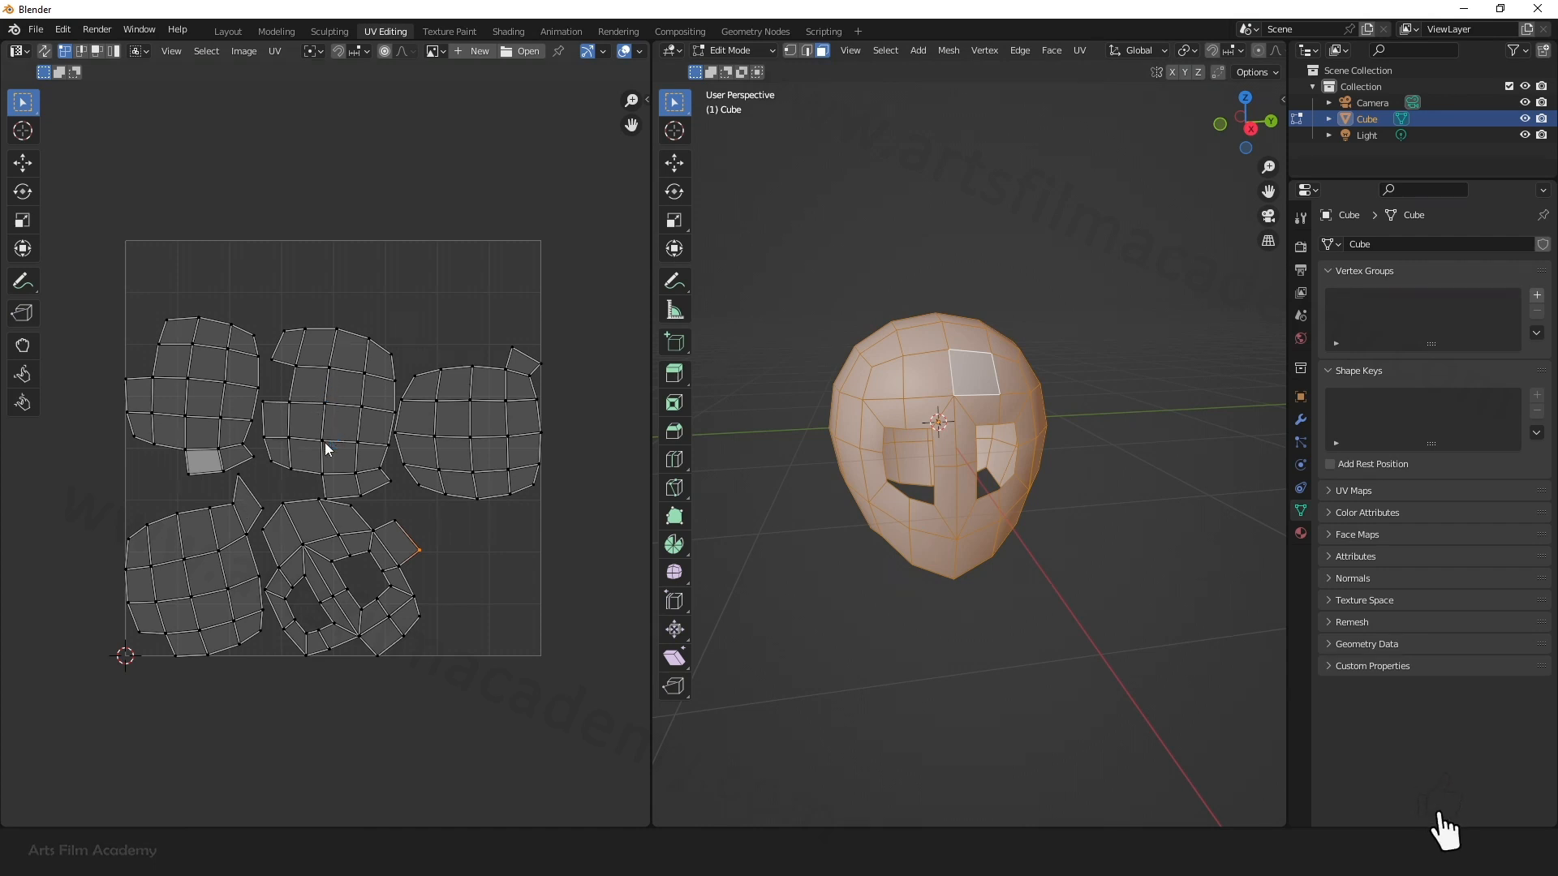
middle_click_drag(915, 453, 954, 532)
scroll(981, 482, "up", 2)
scroll(981, 482, "down", 2)
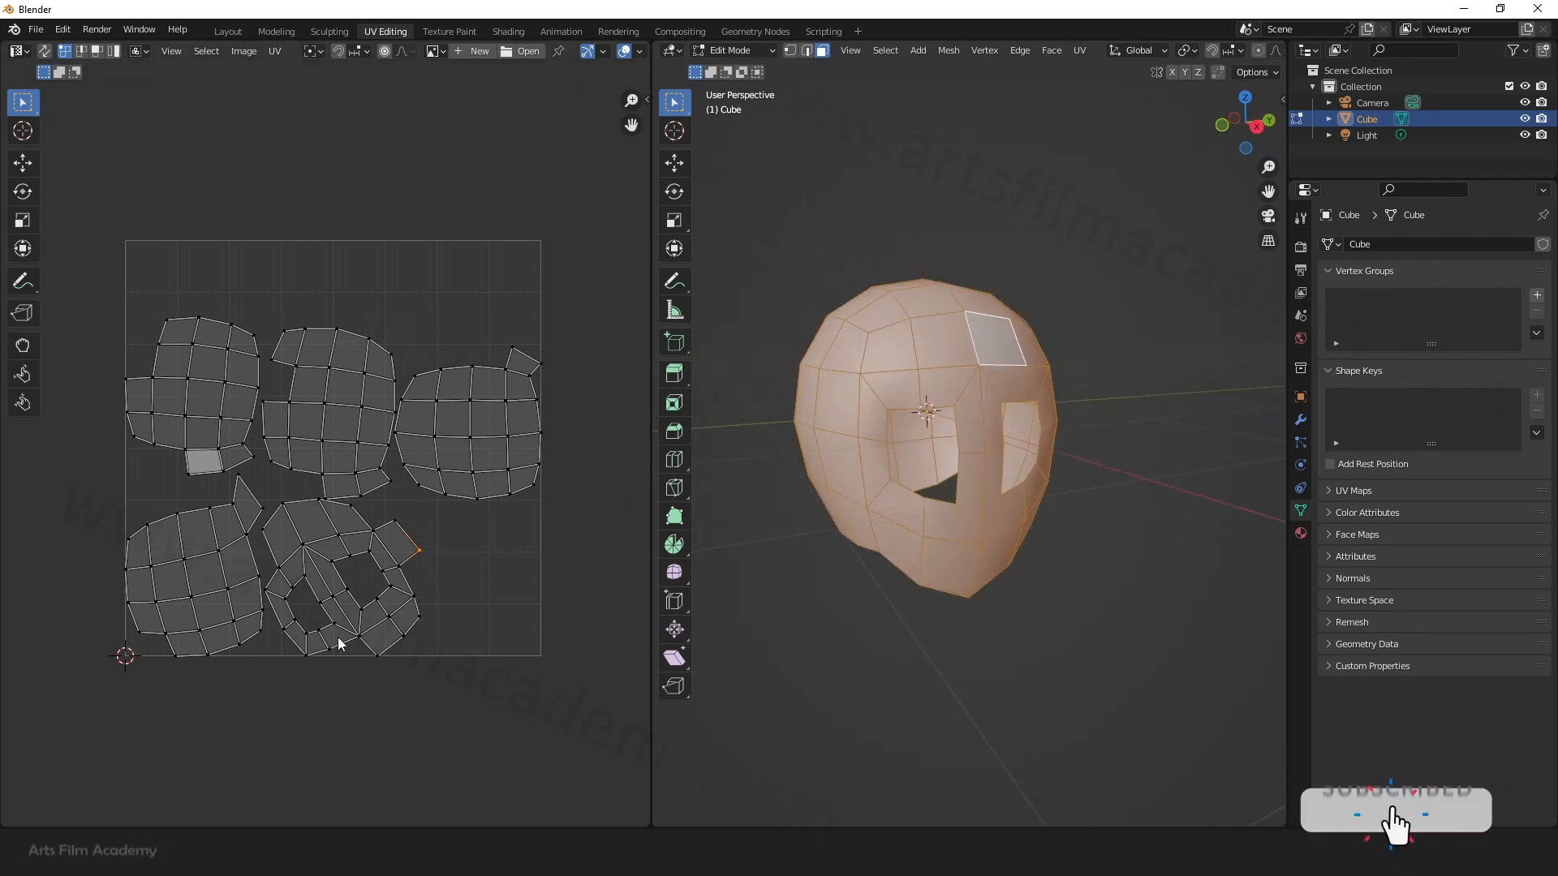
middle_click_drag(1051, 453, 872, 364)
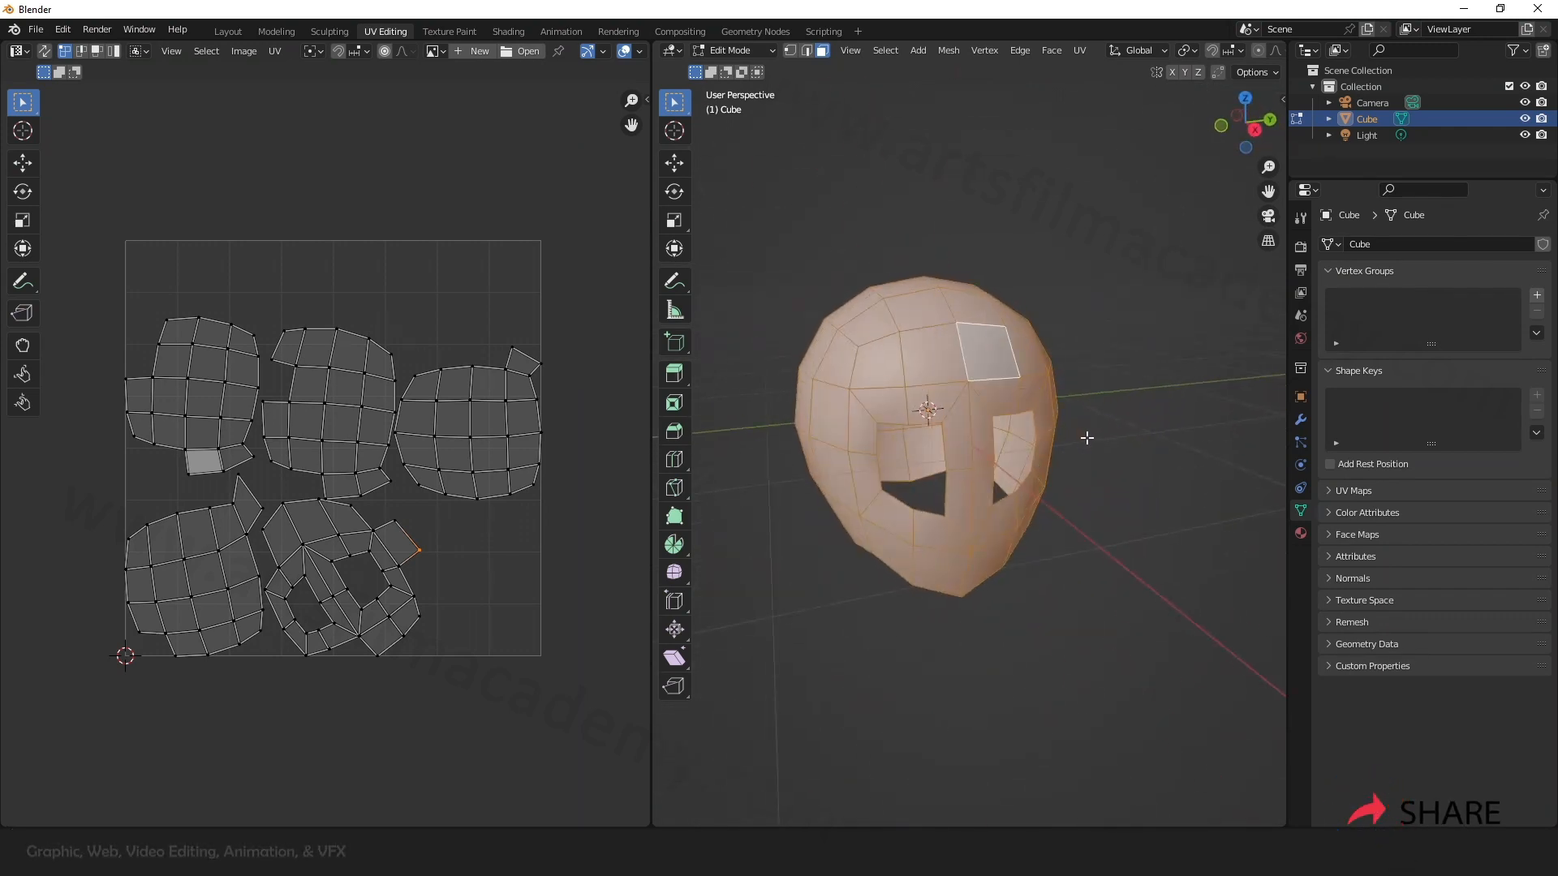
Step: Deselect and reselect all of the head's faces twice to check how the UV editor reflects the mesh selection
key("alt+a")
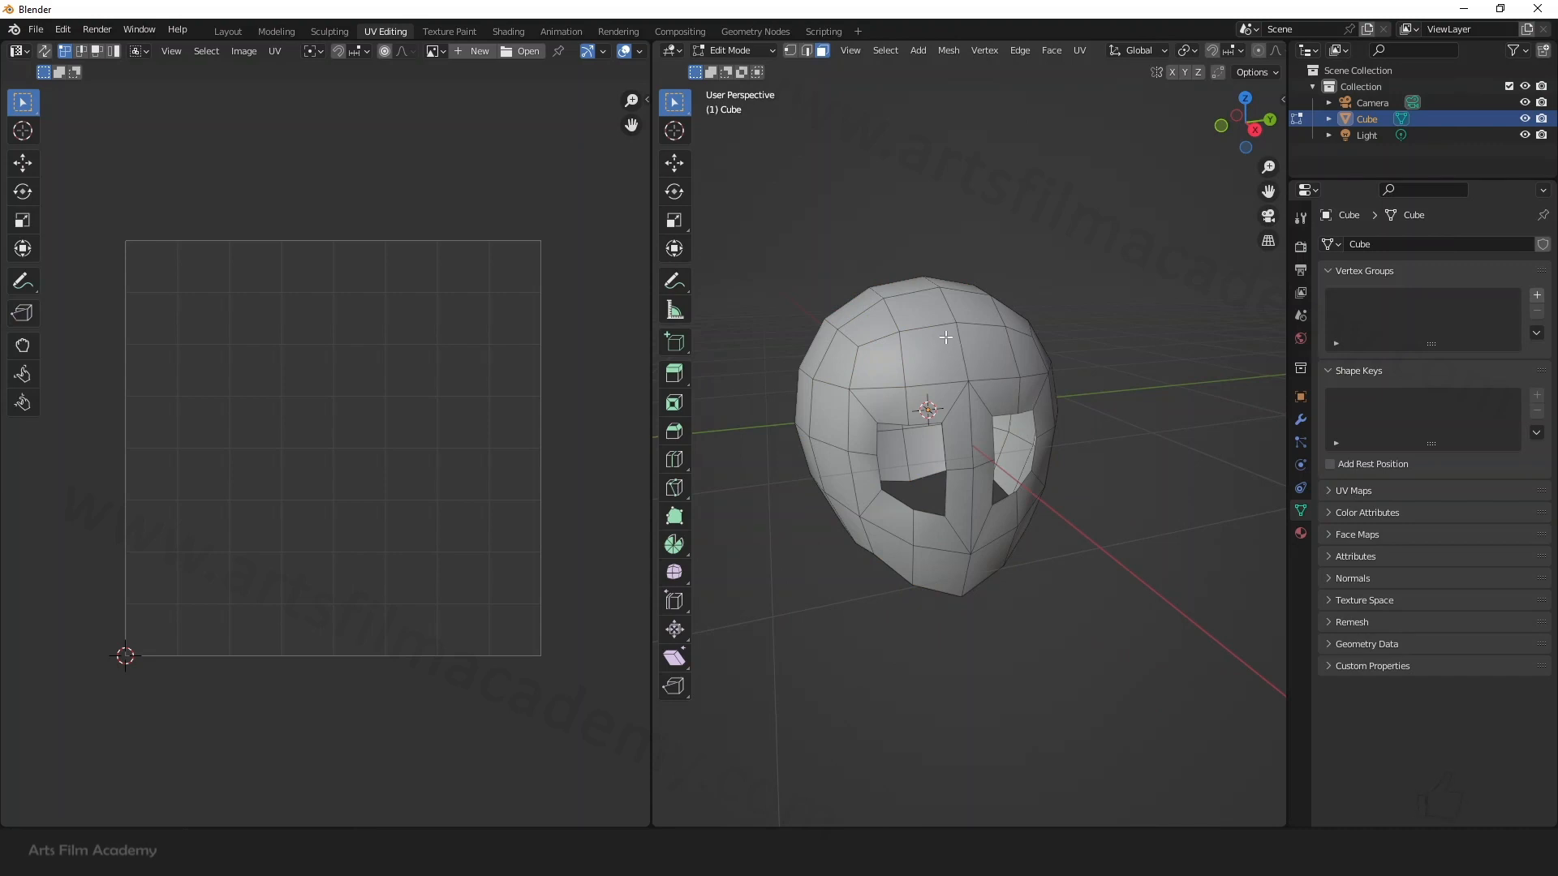
key("a")
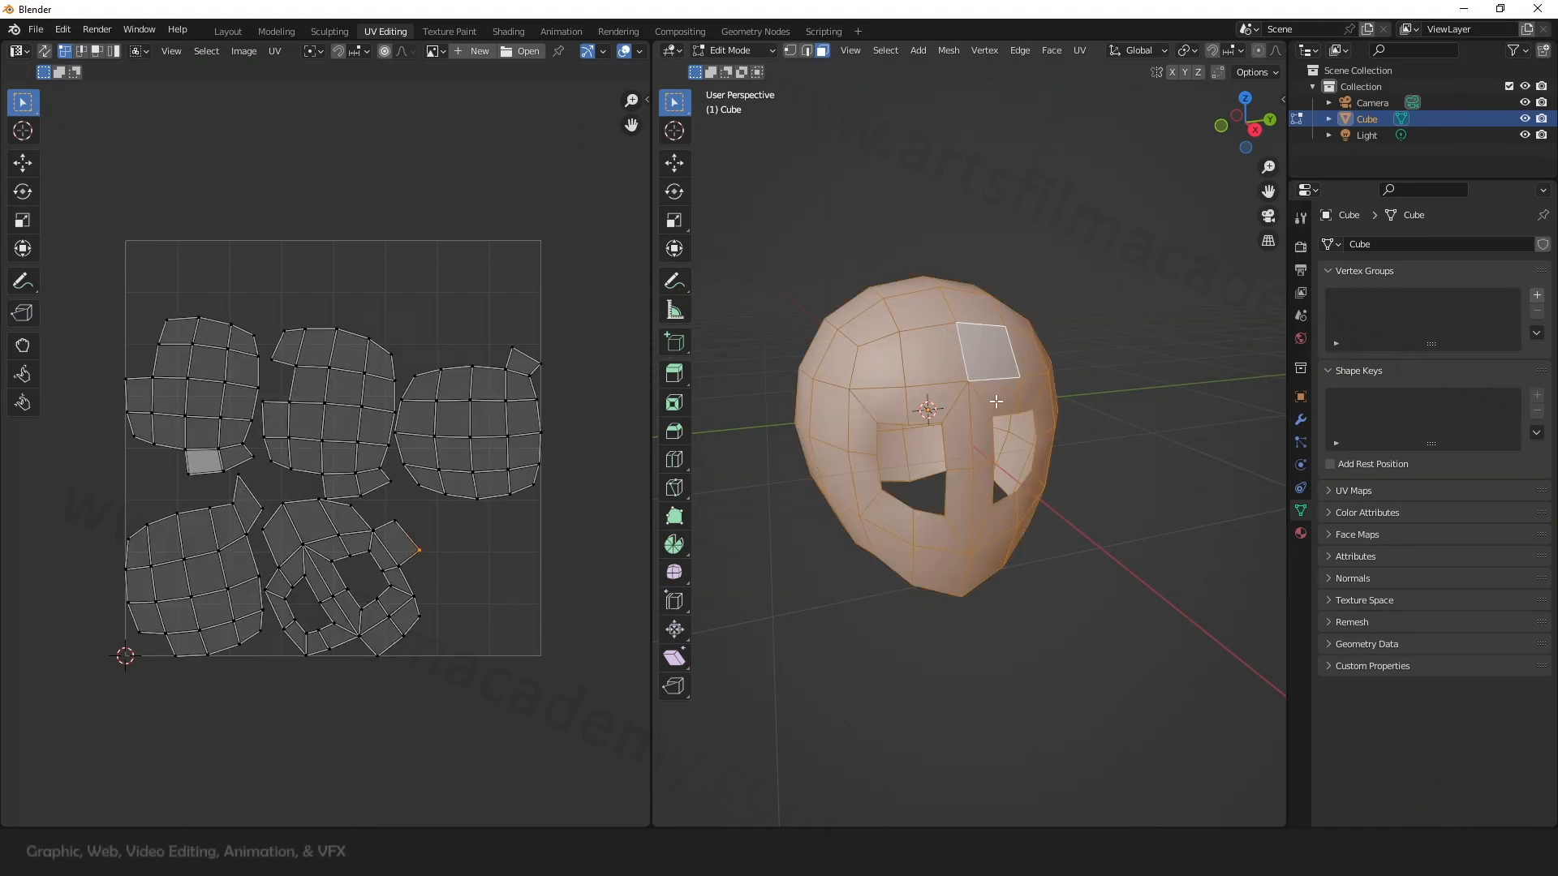
key("alt+a")
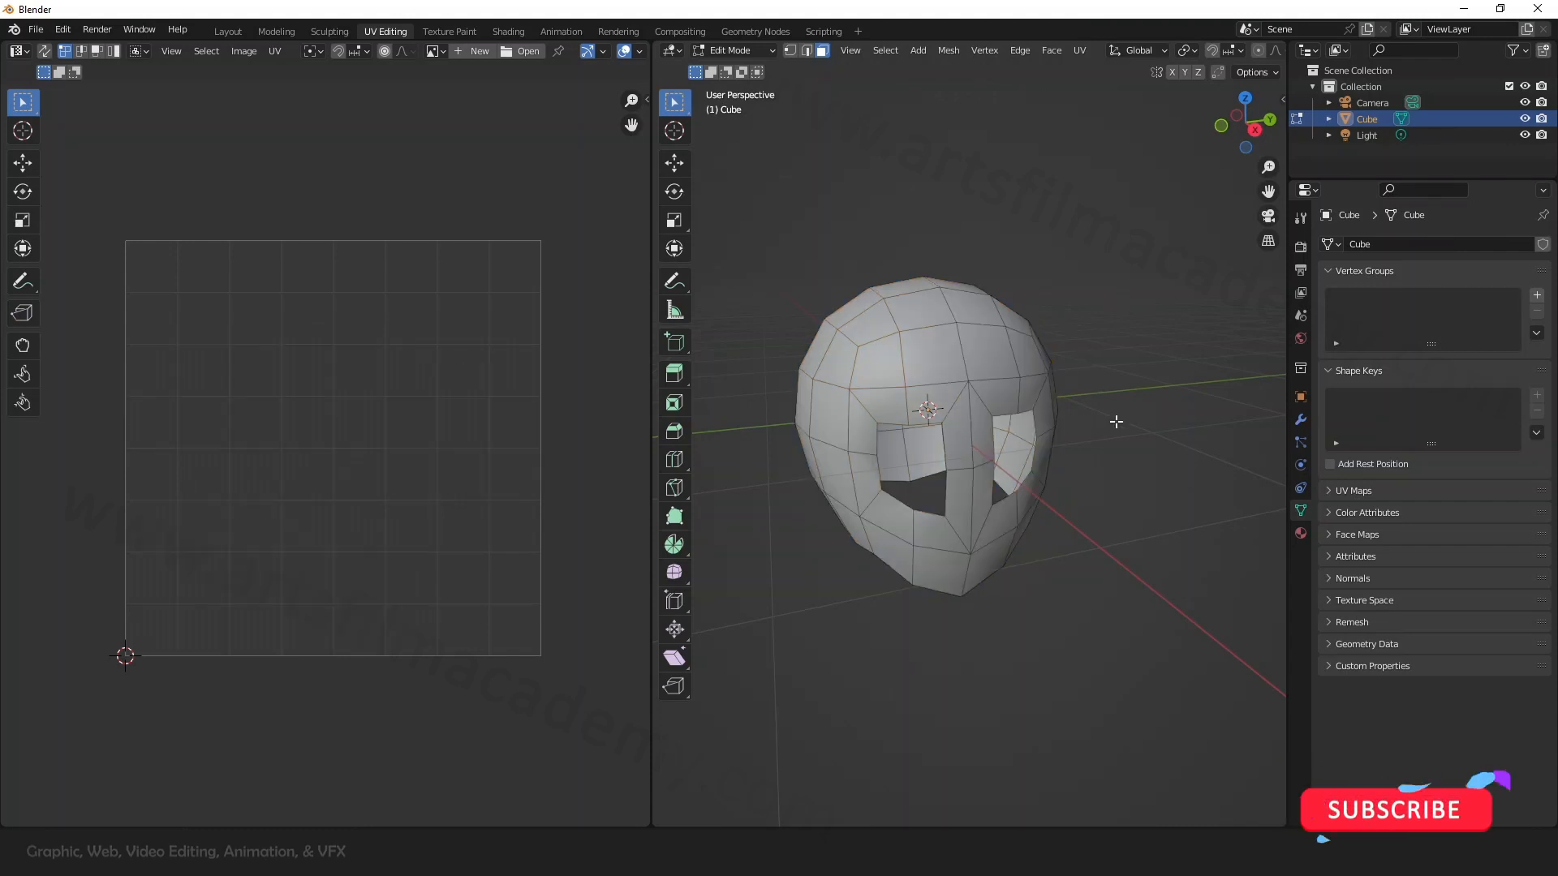
key("a")
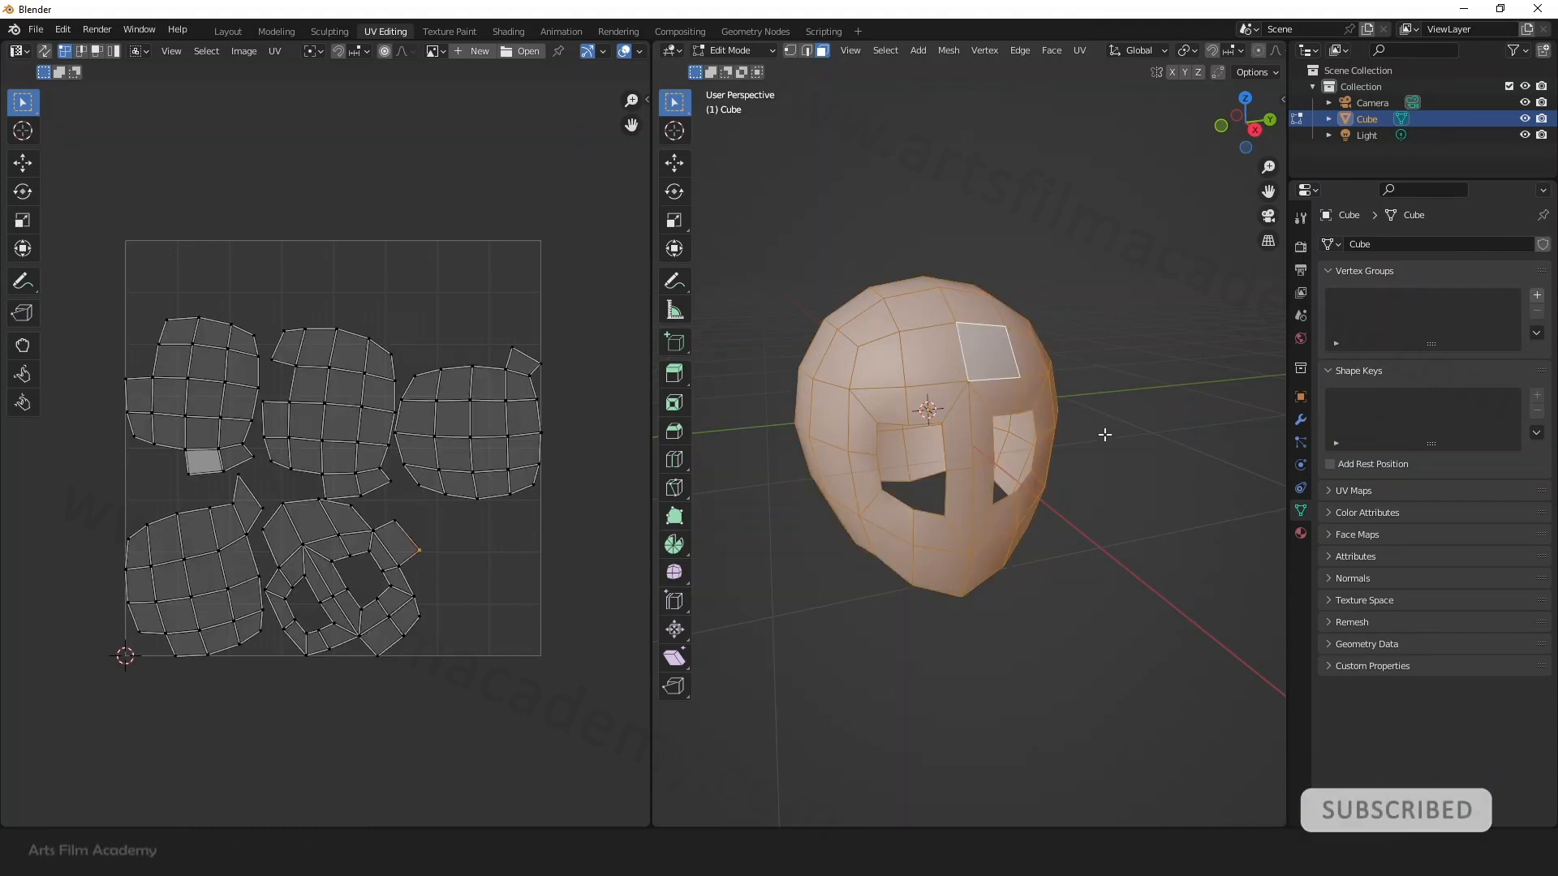
Step: In right orthographic view, unwrap all of the head's faces with Project from View
middle_click_drag(1105, 435, 1081, 423)
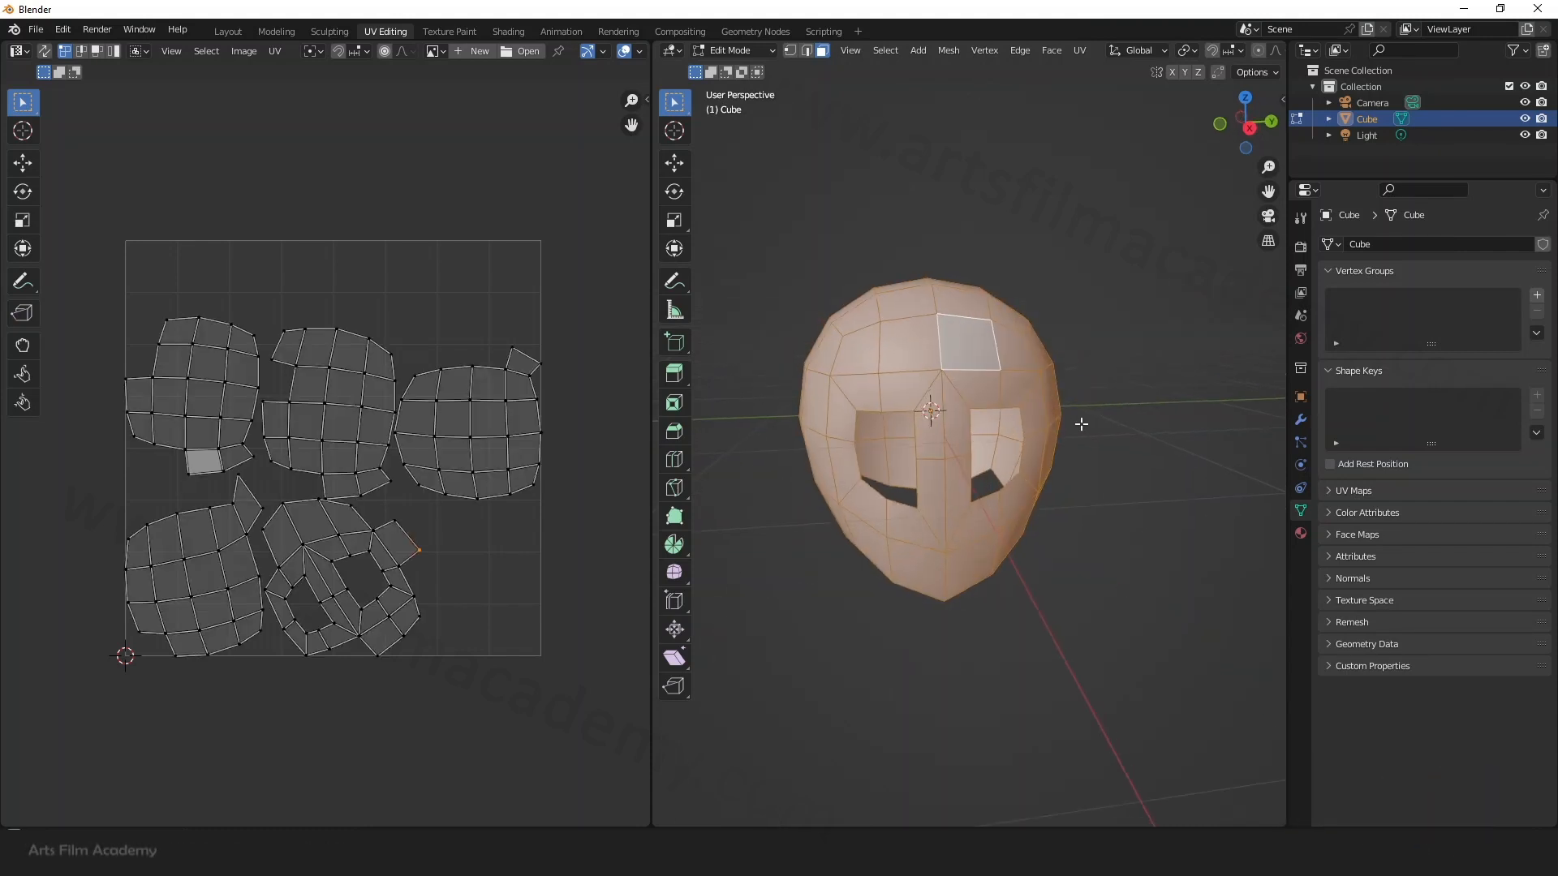
left_click(1092, 51)
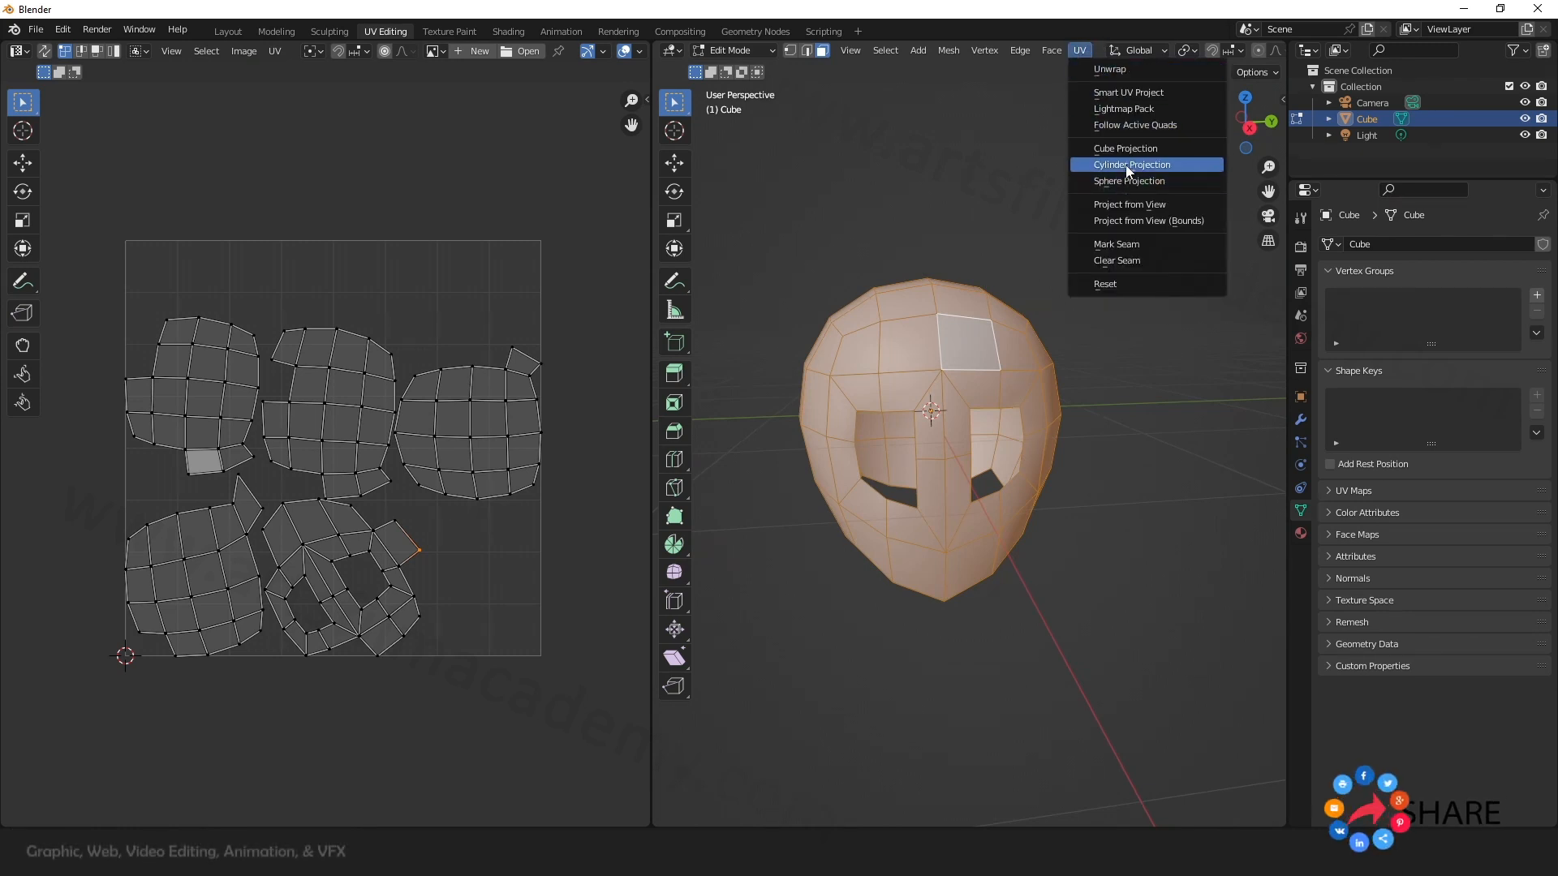
middle_click_drag(1123, 428, 1122, 448)
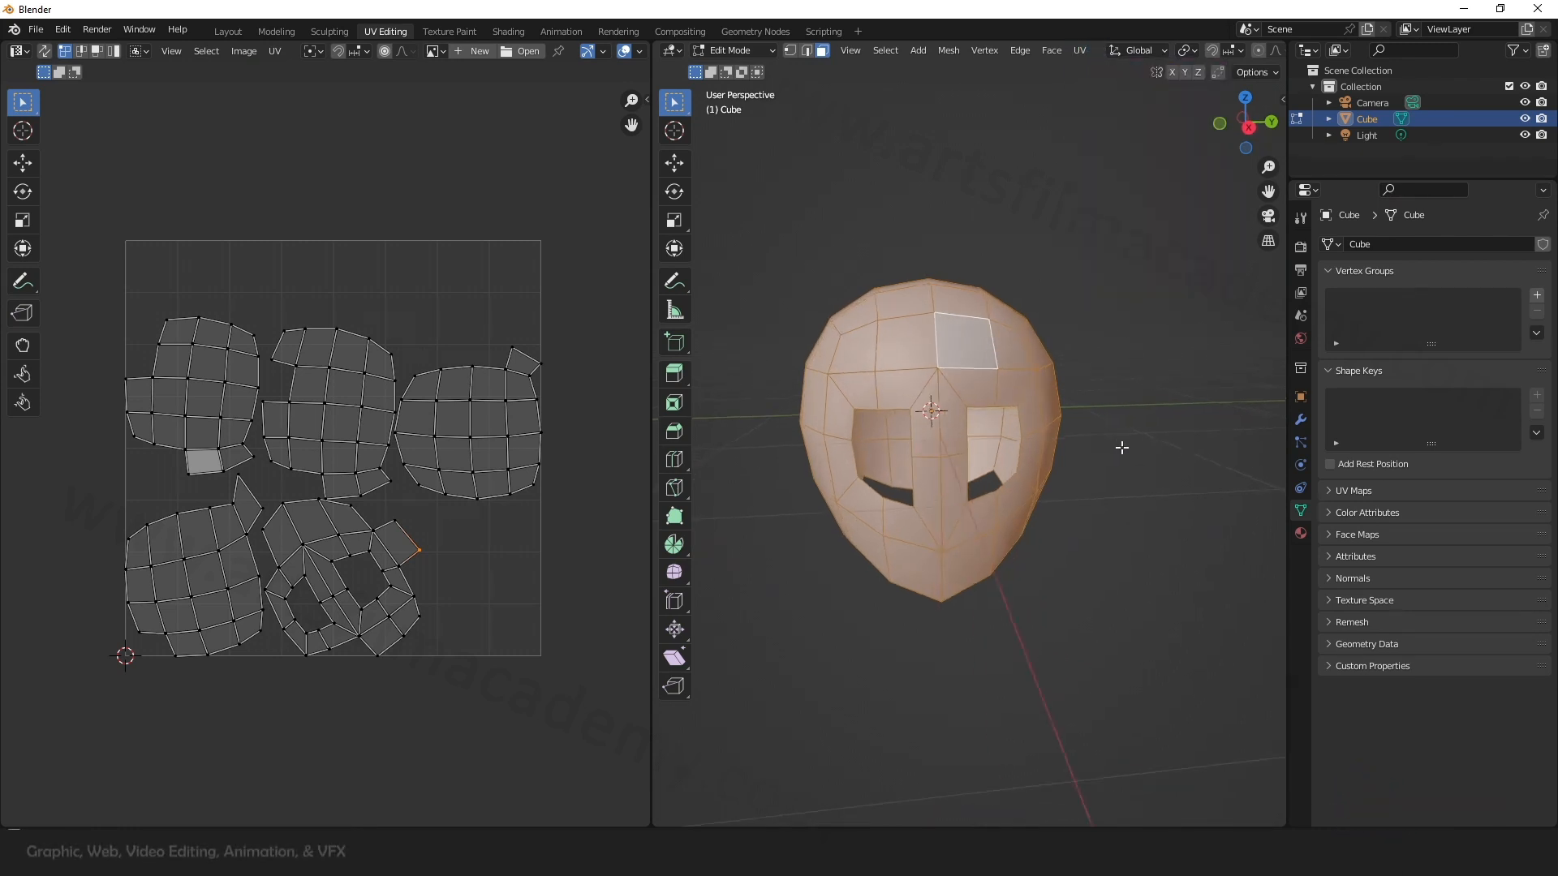
key("KP_3")
left_click(1084, 52)
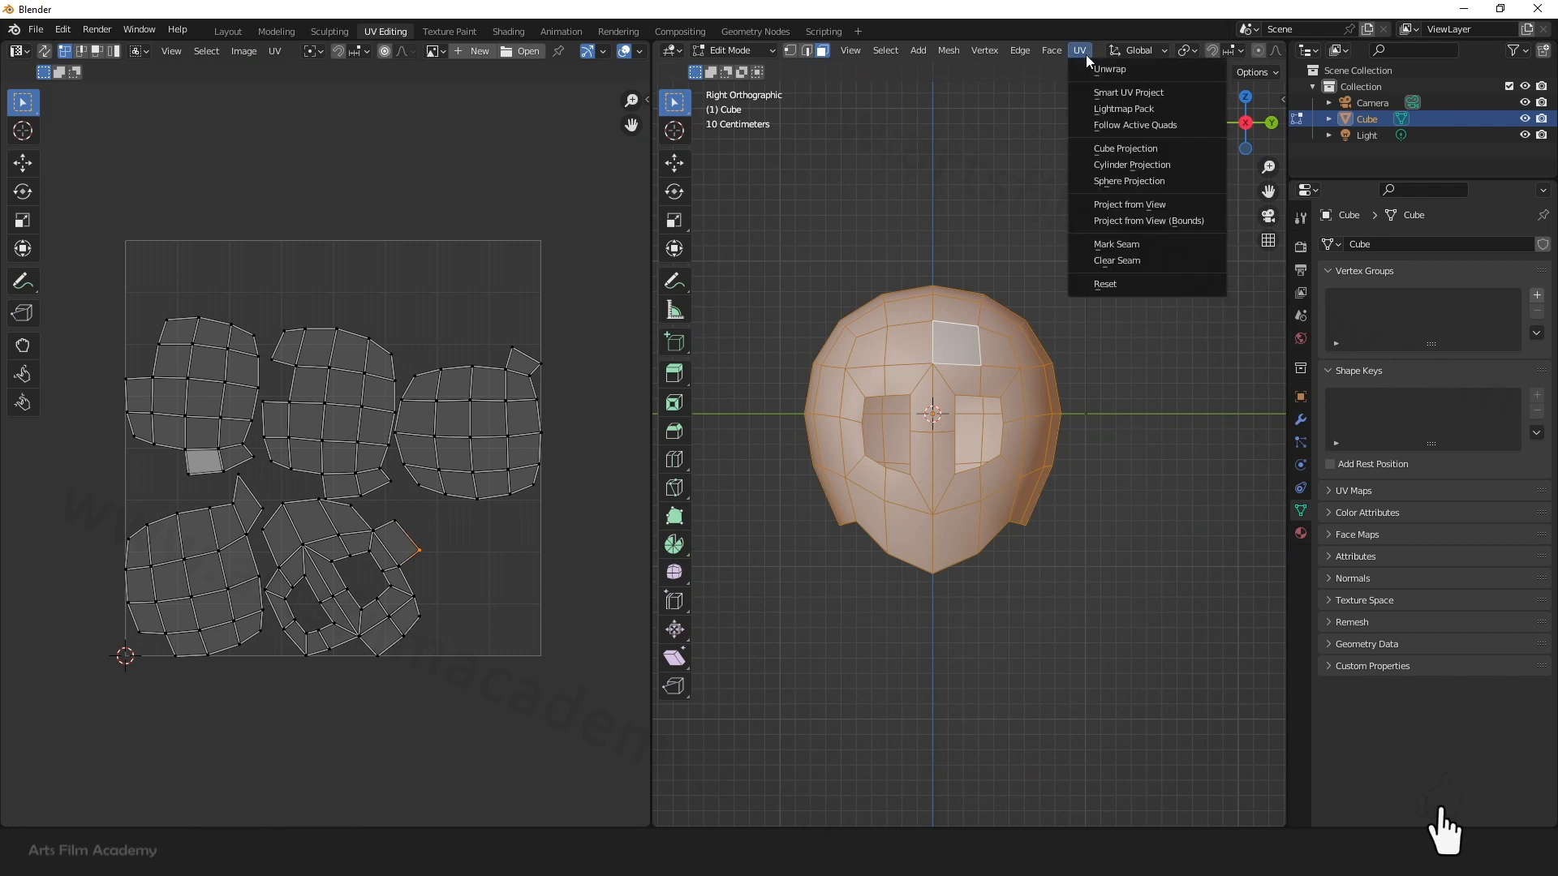
left_click(1141, 211)
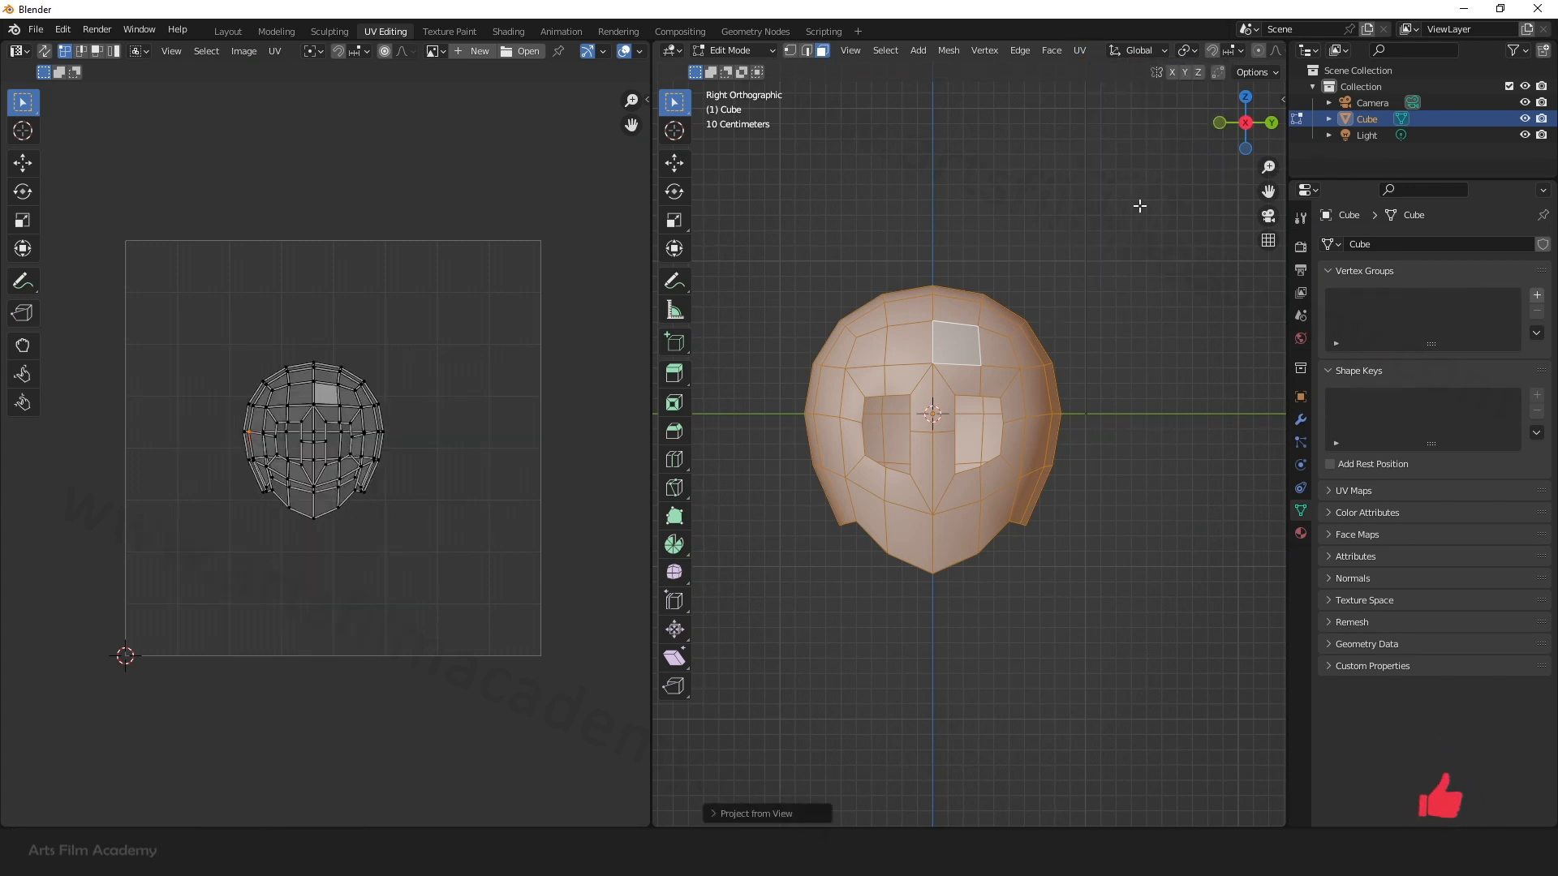
Step: Inspect the head's Project from View UV layout up close and compare it with the head from an angled view
scroll(278, 469, "up", 4)
scroll(366, 348, "down", 2)
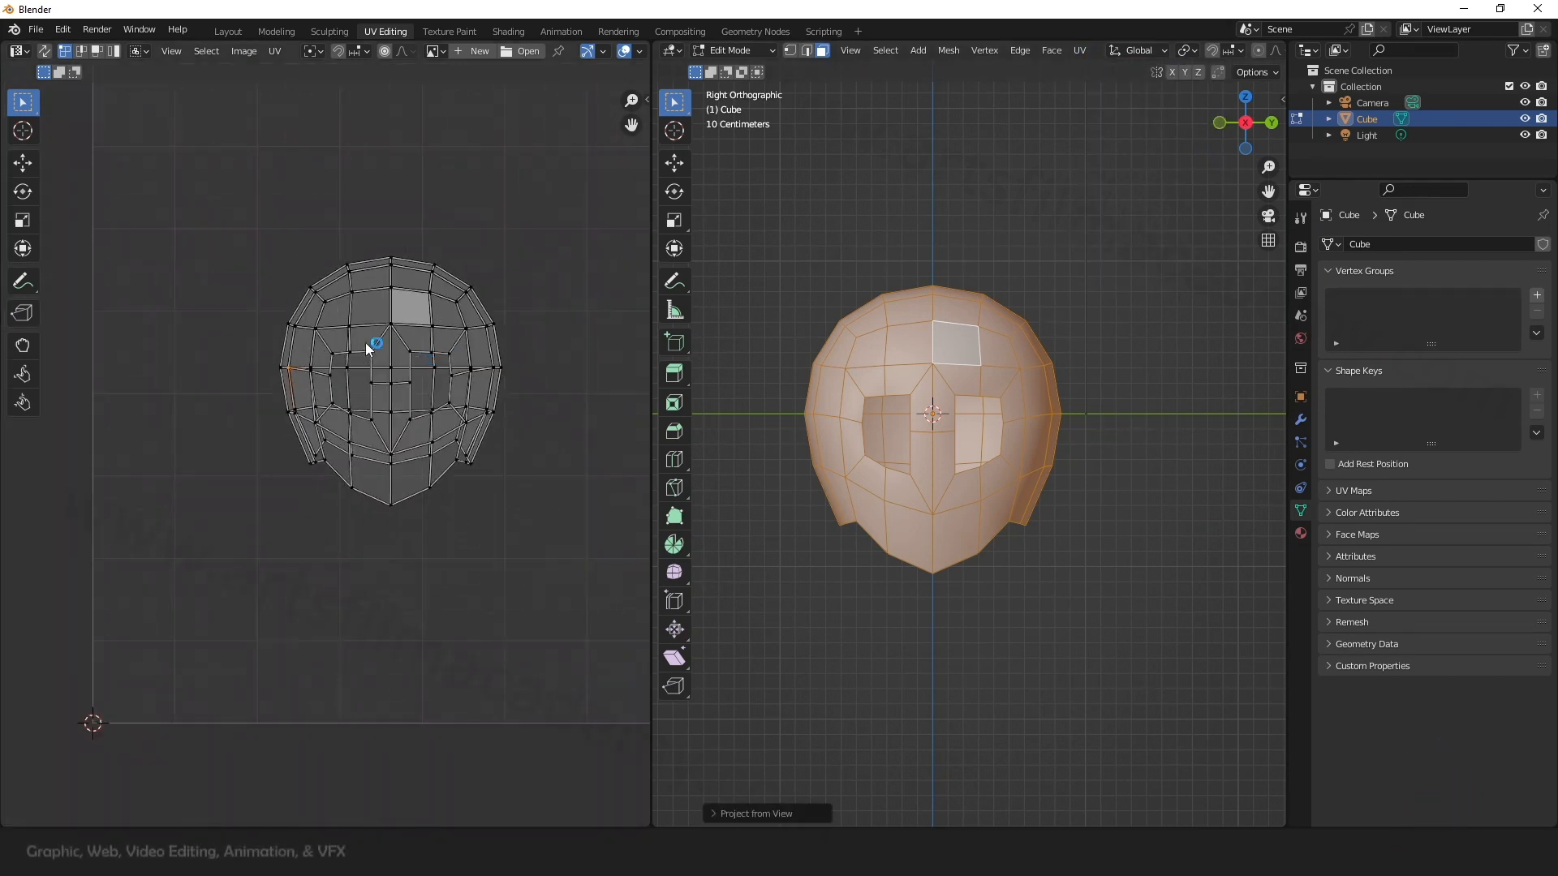
left_click_drag(304, 300, 514, 572)
left_click(518, 568)
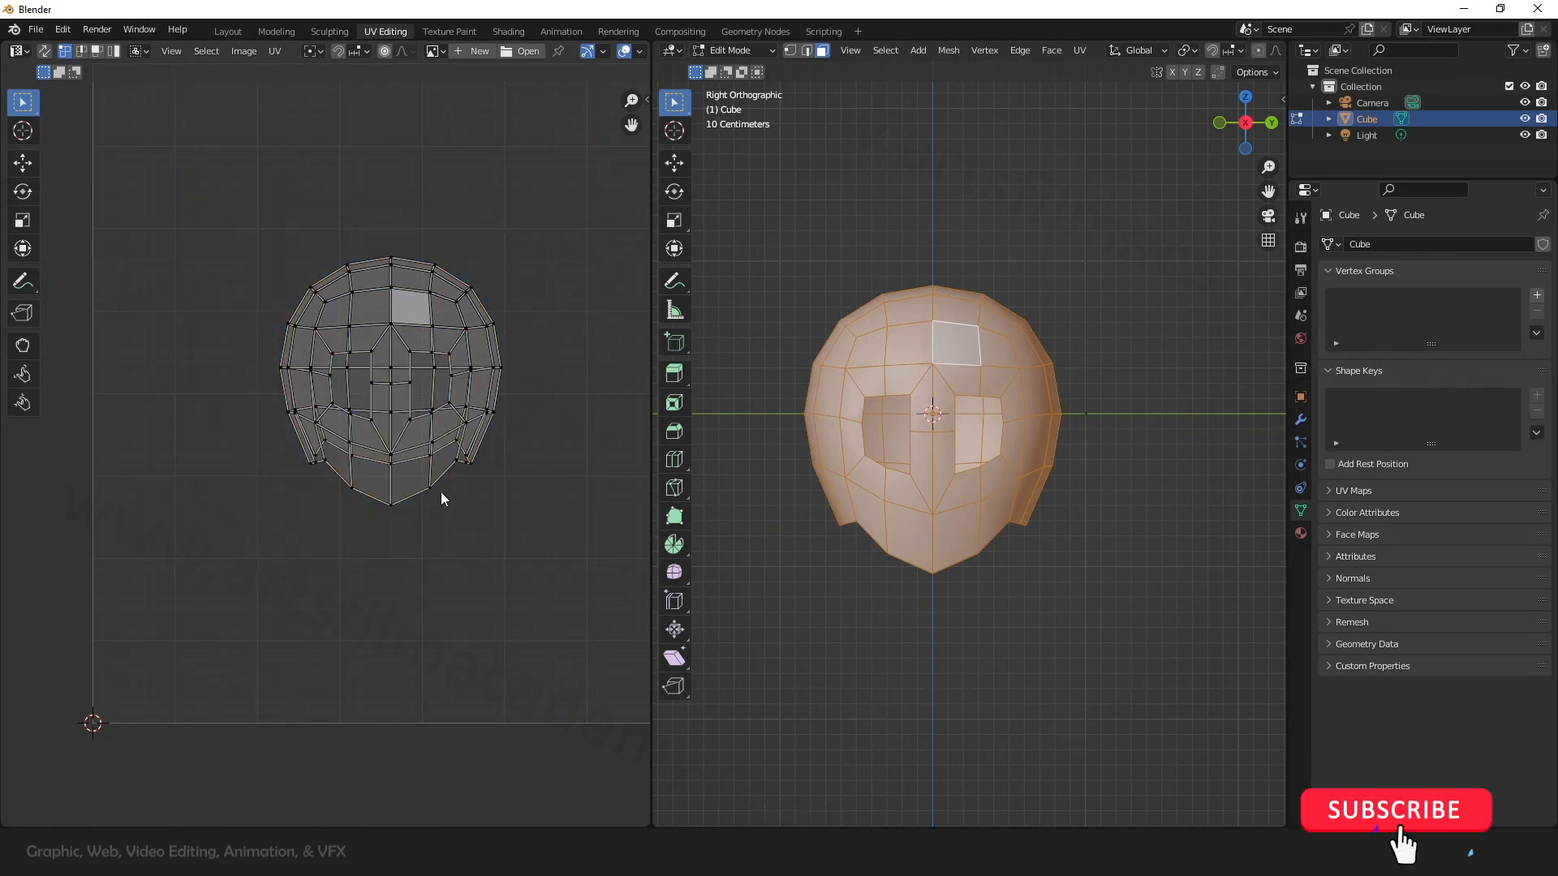
scroll(392, 379, "up", 1)
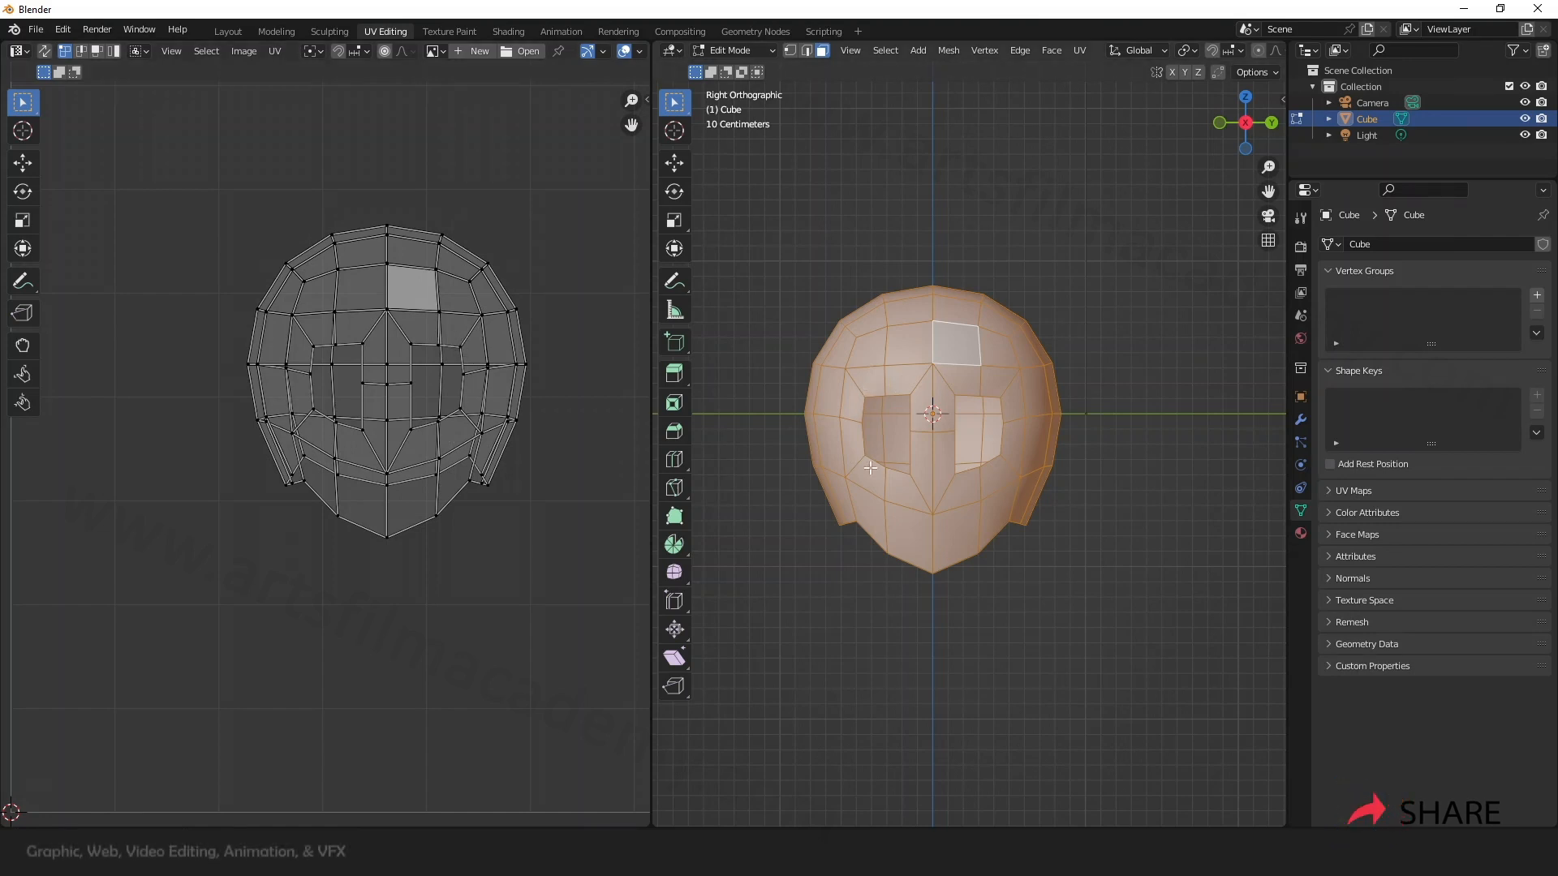
middle_click_drag(804, 521, 879, 562)
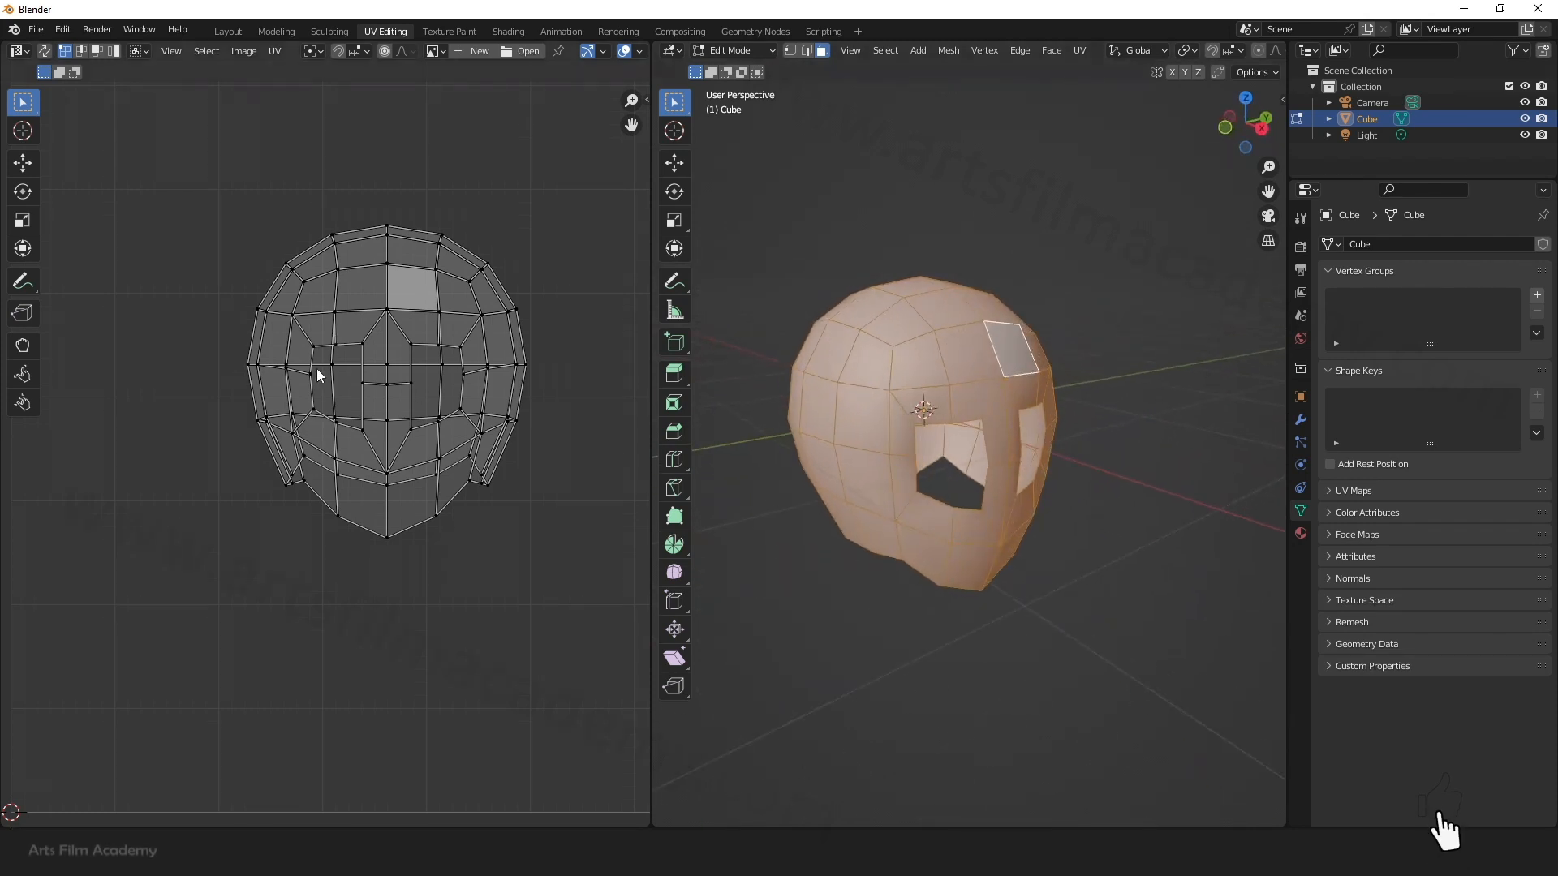
Step: Unwrap all of the head's faces with Cube Projection and compare the UV layout with the head from several angles
scroll(317, 368, "down", 3)
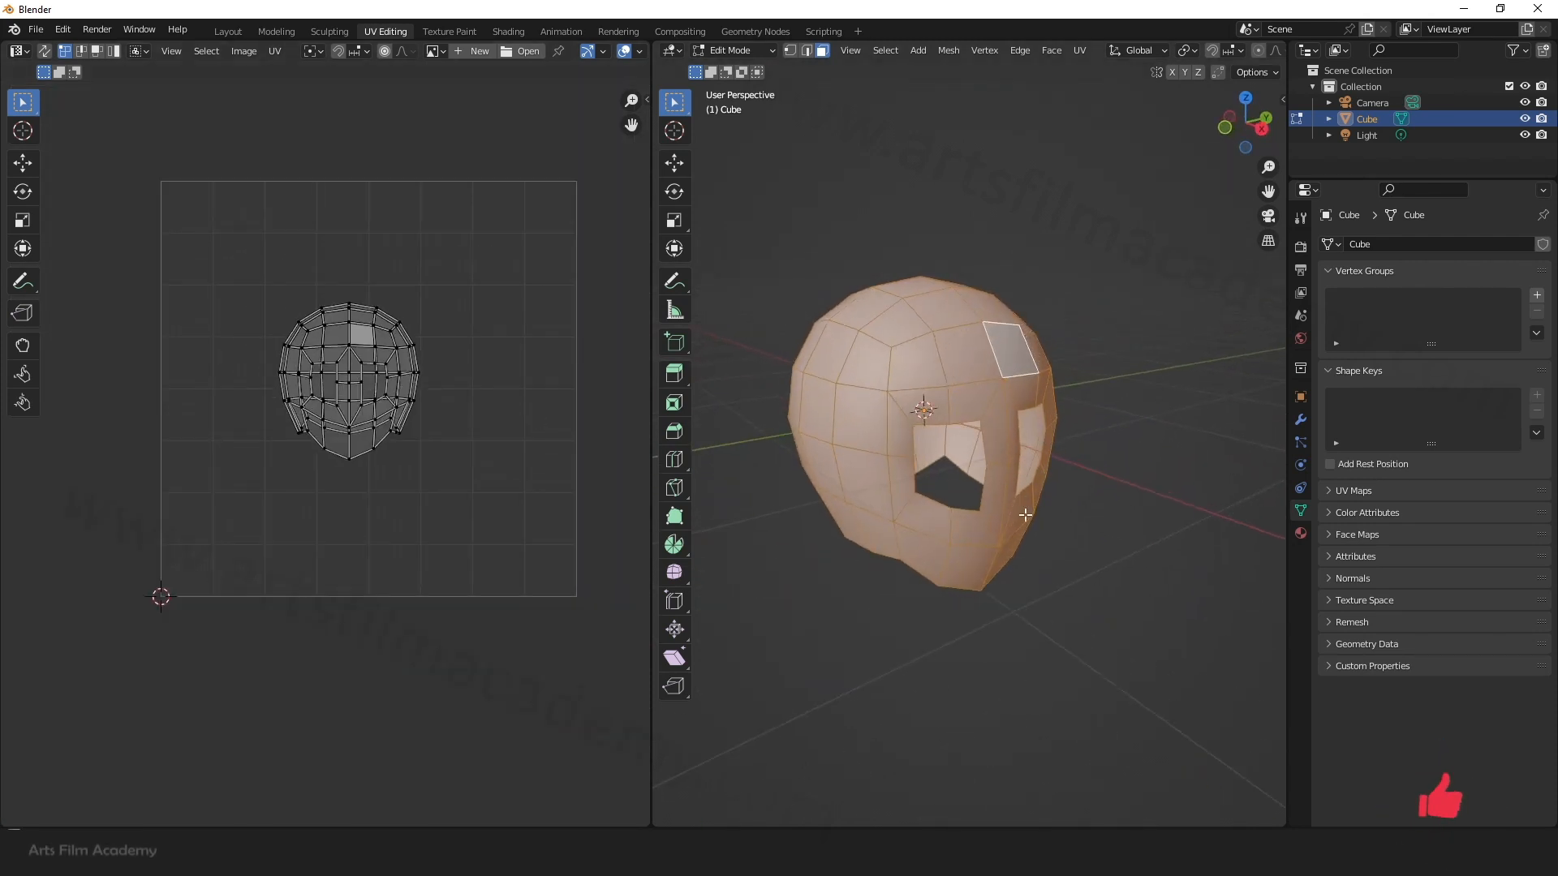
middle_click_drag(925, 455, 964, 462)
middle_click_drag(883, 349, 928, 299)
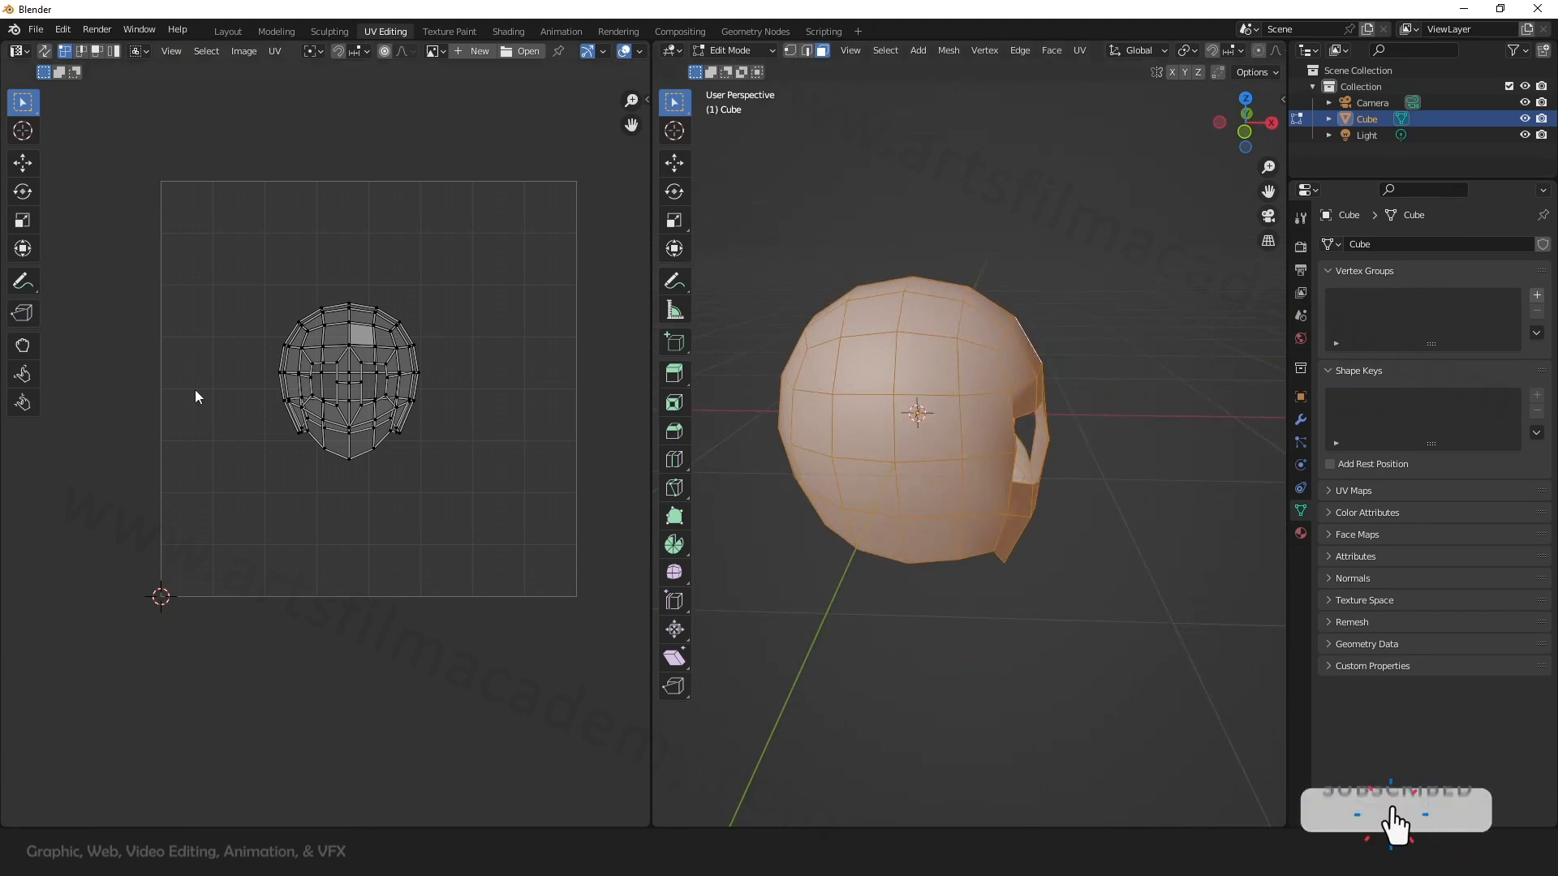
middle_click_drag(1098, 511, 978, 517)
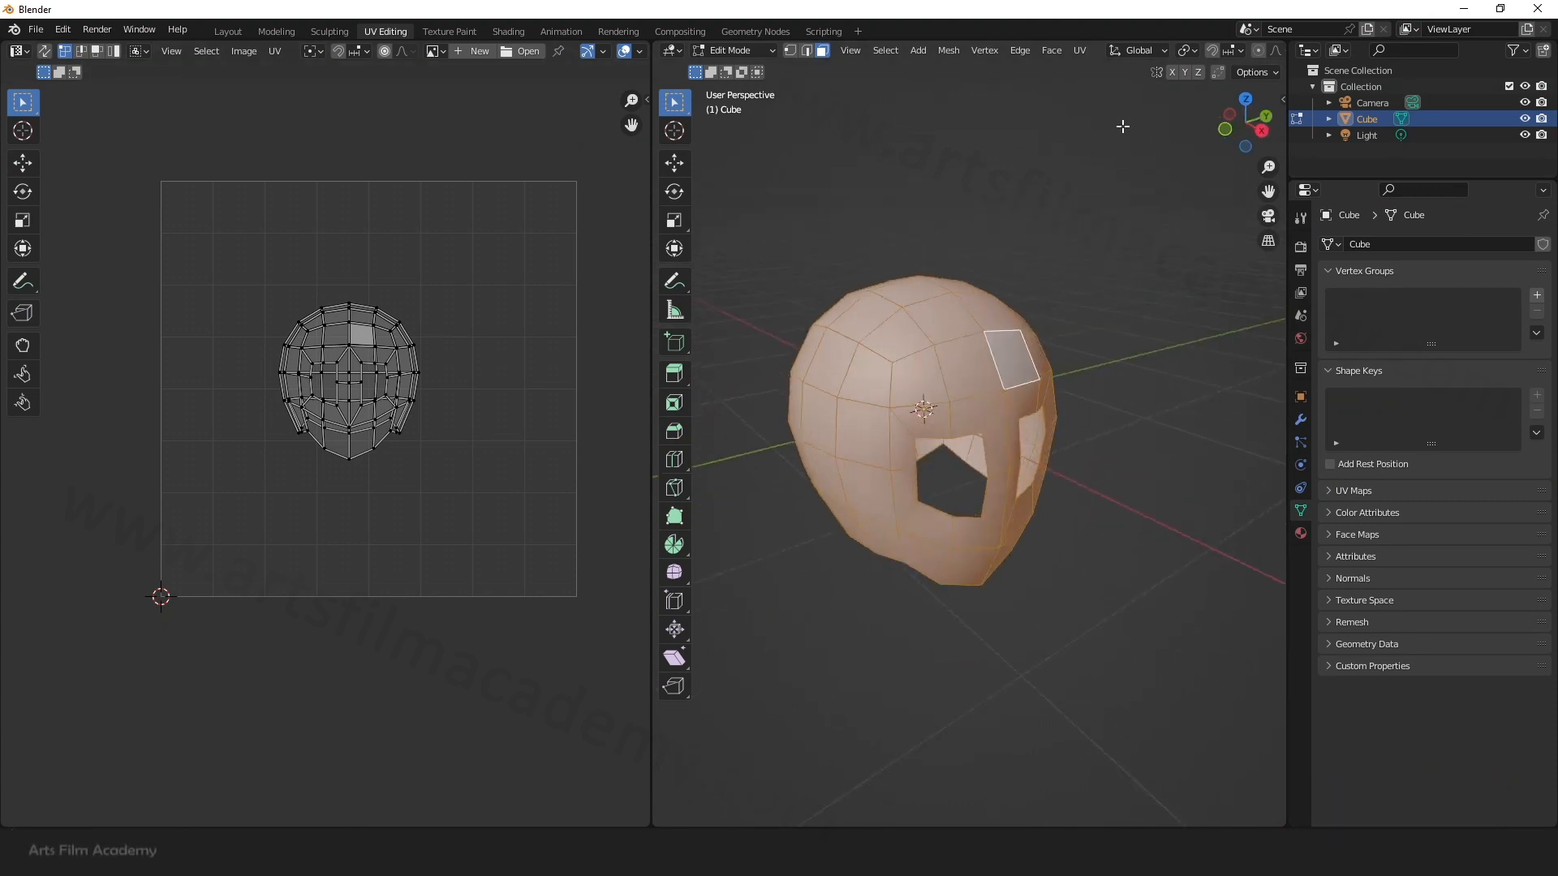
left_click(1079, 52)
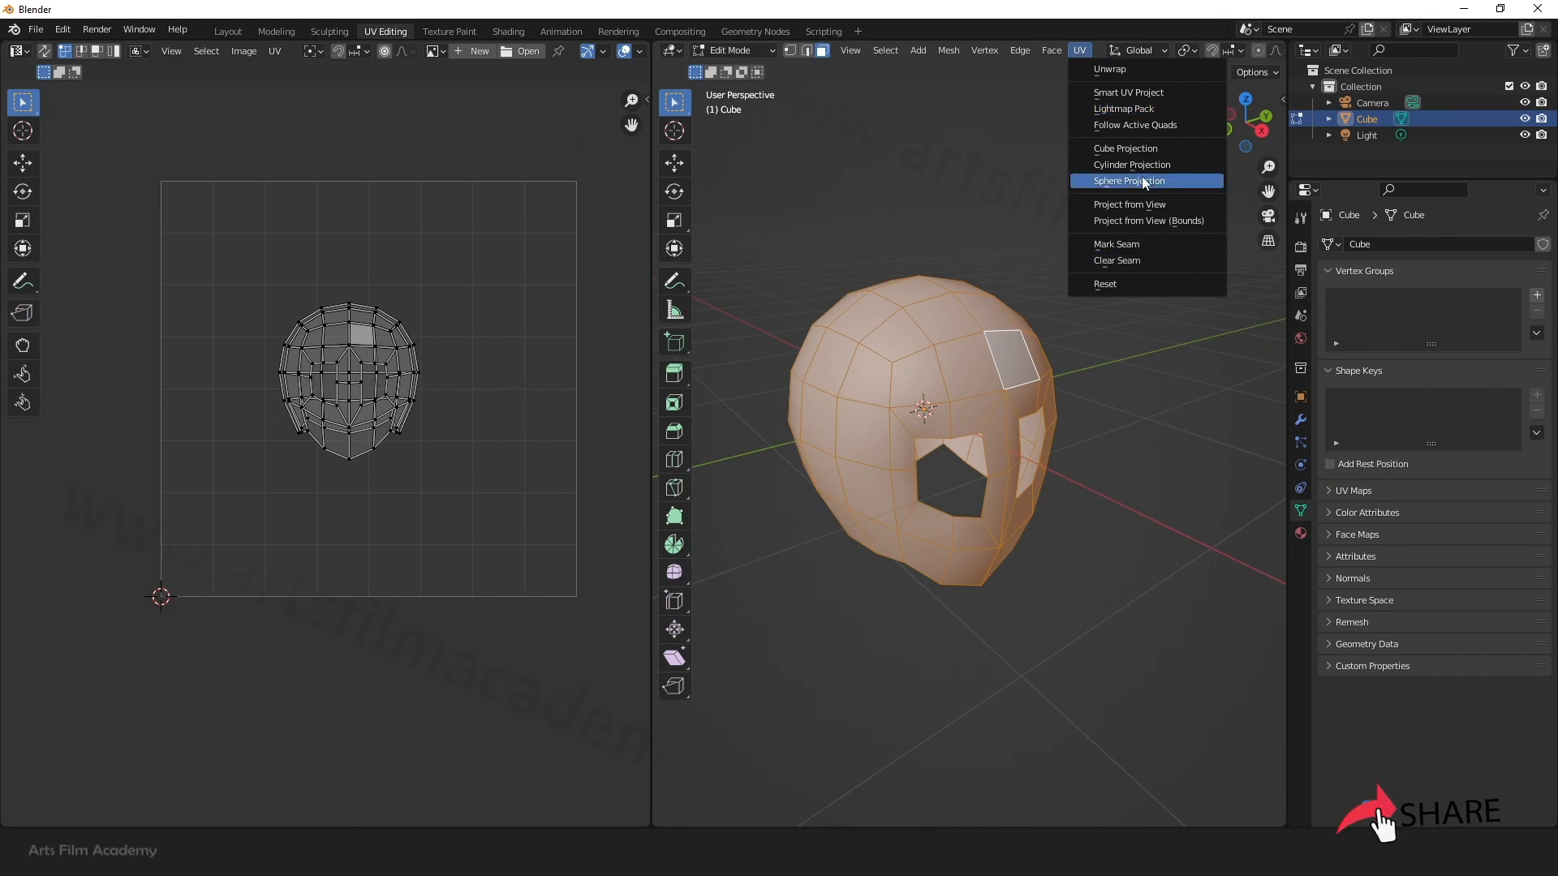
left_click(1142, 146)
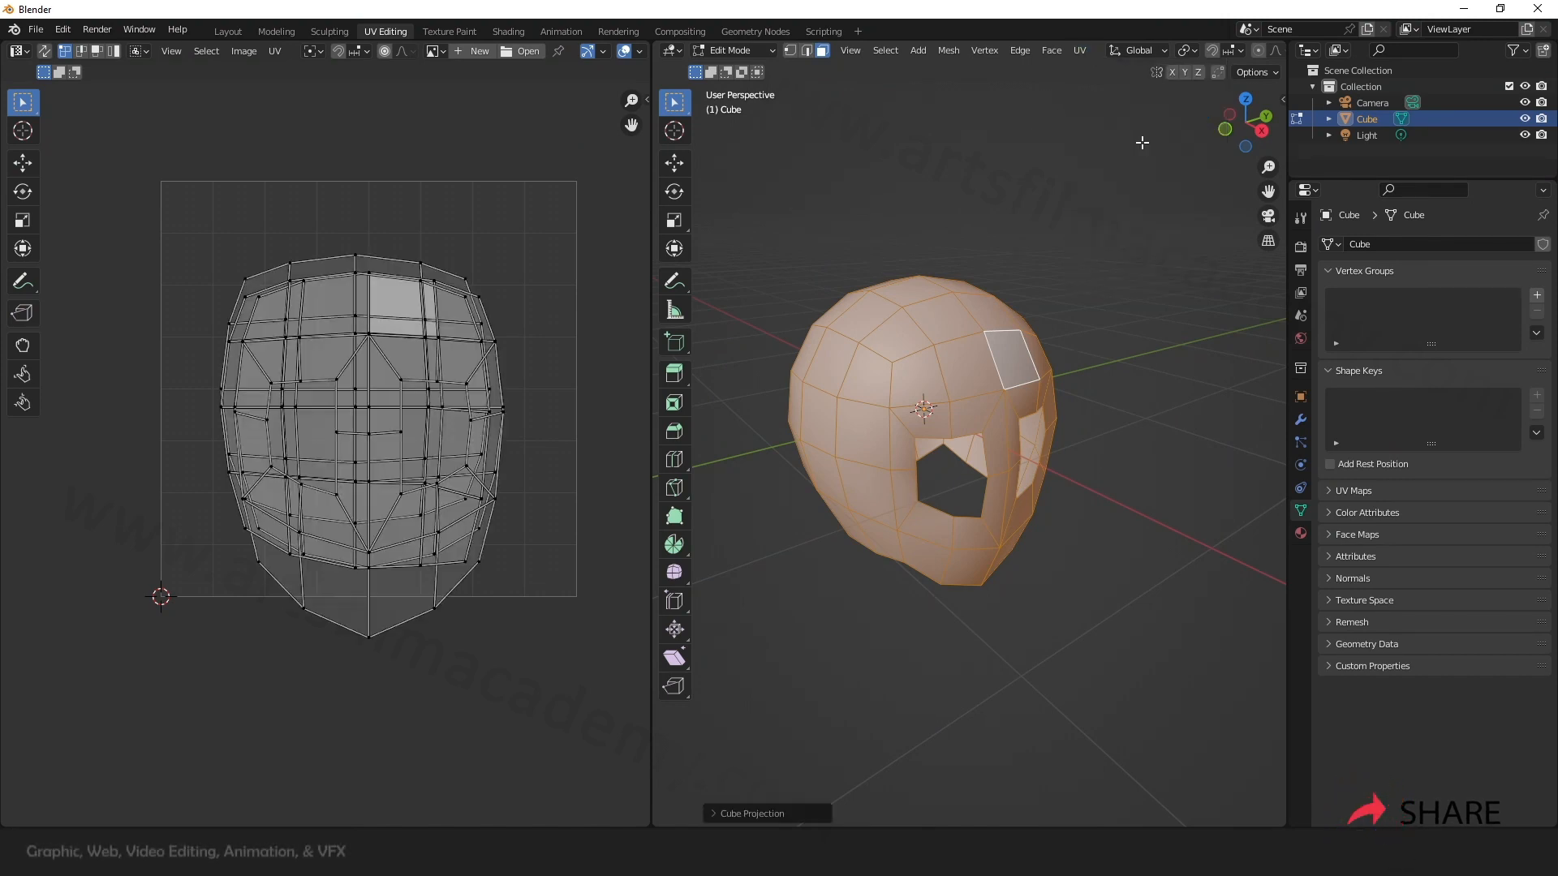
middle_click_drag(1124, 196, 1106, 330)
scroll(505, 420, "down", 3)
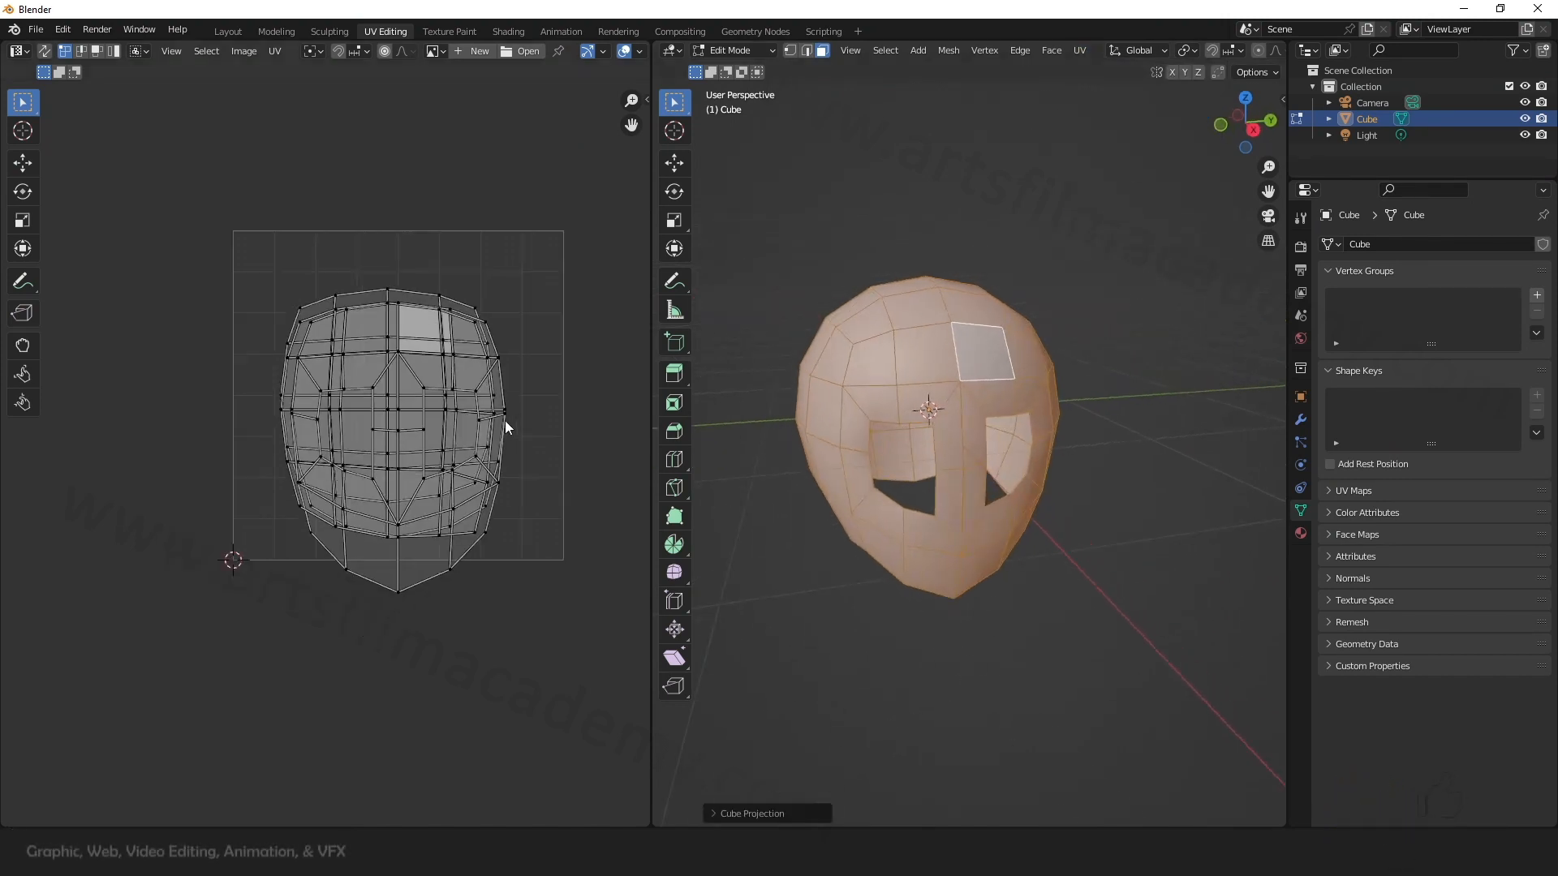
scroll(463, 401, "up", 3)
middle_click_drag(1088, 383, 1120, 391)
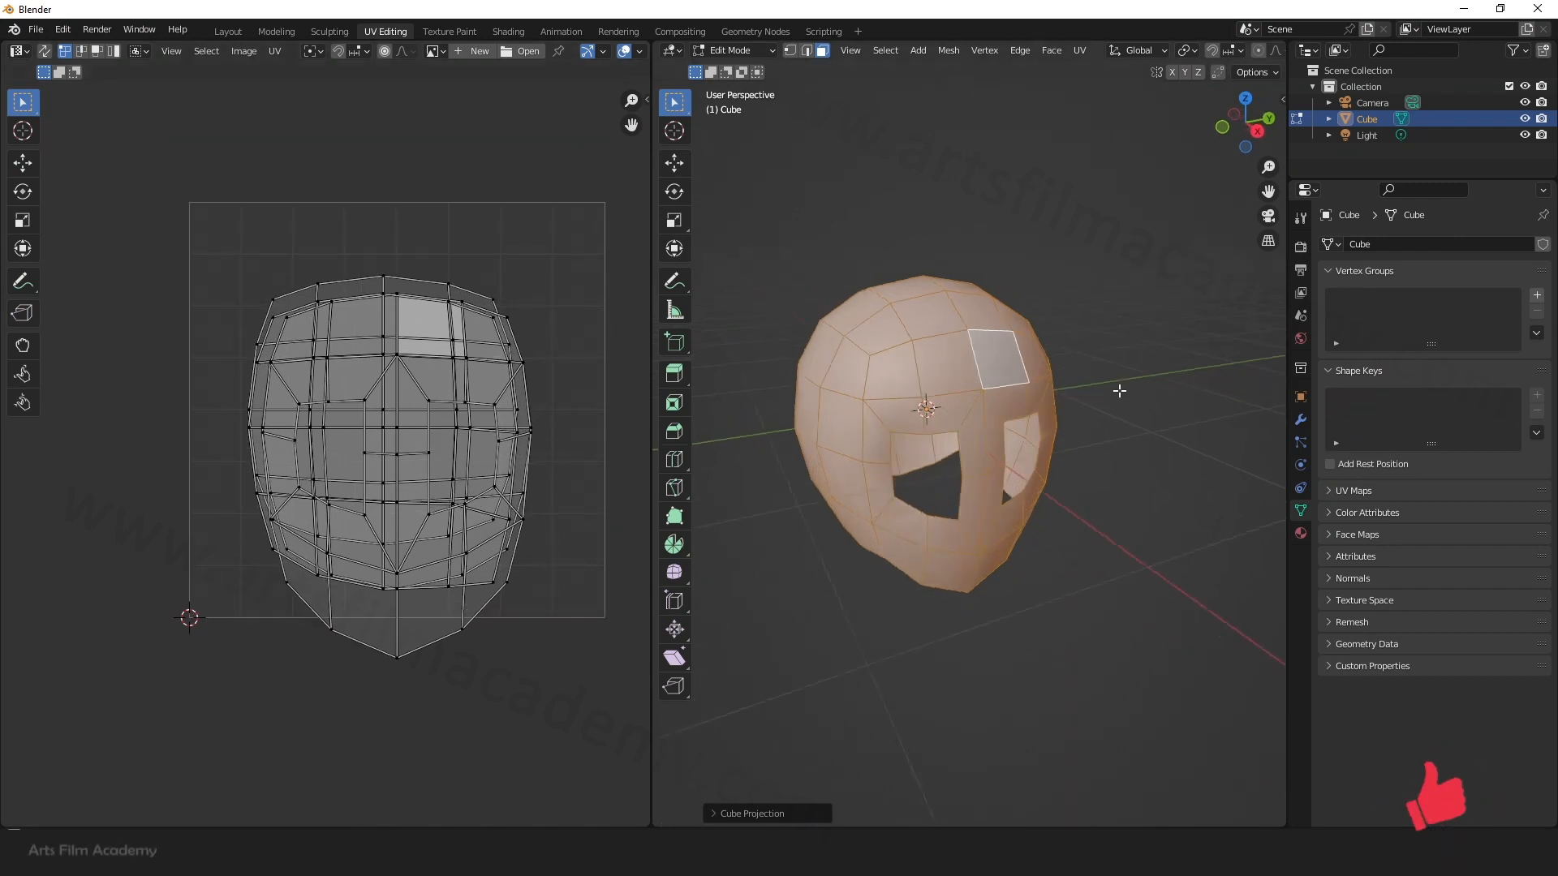
Step: Try Smart UV Project with a 66° angle limit on the whole head, and reset its UVs
left_click(1080, 51)
left_click(1120, 95)
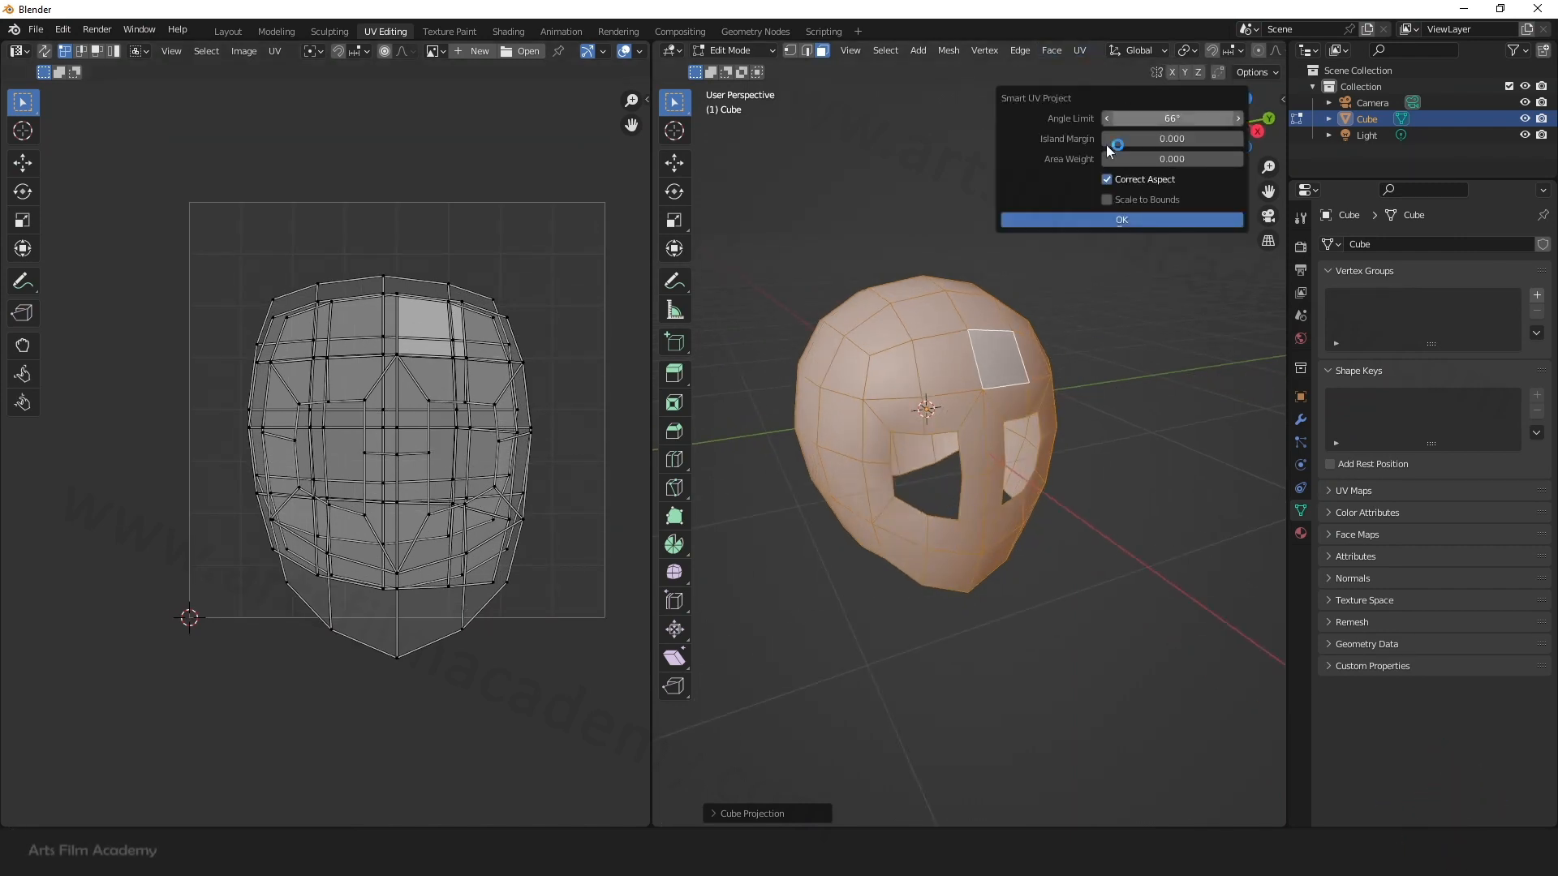
left_click(1124, 220)
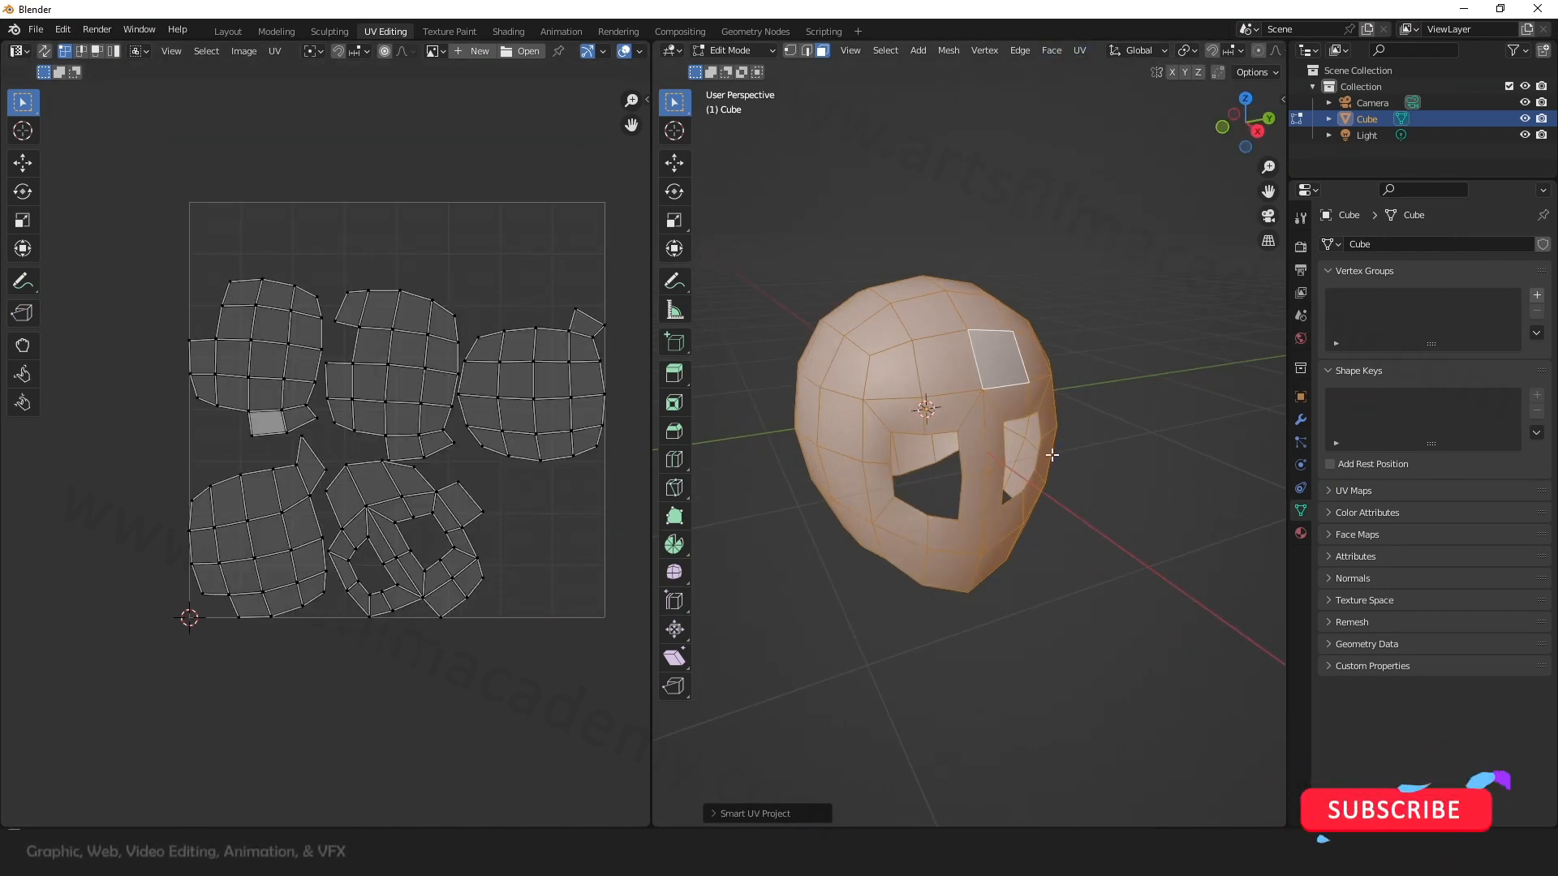
middle_click_drag(901, 318, 1118, 473)
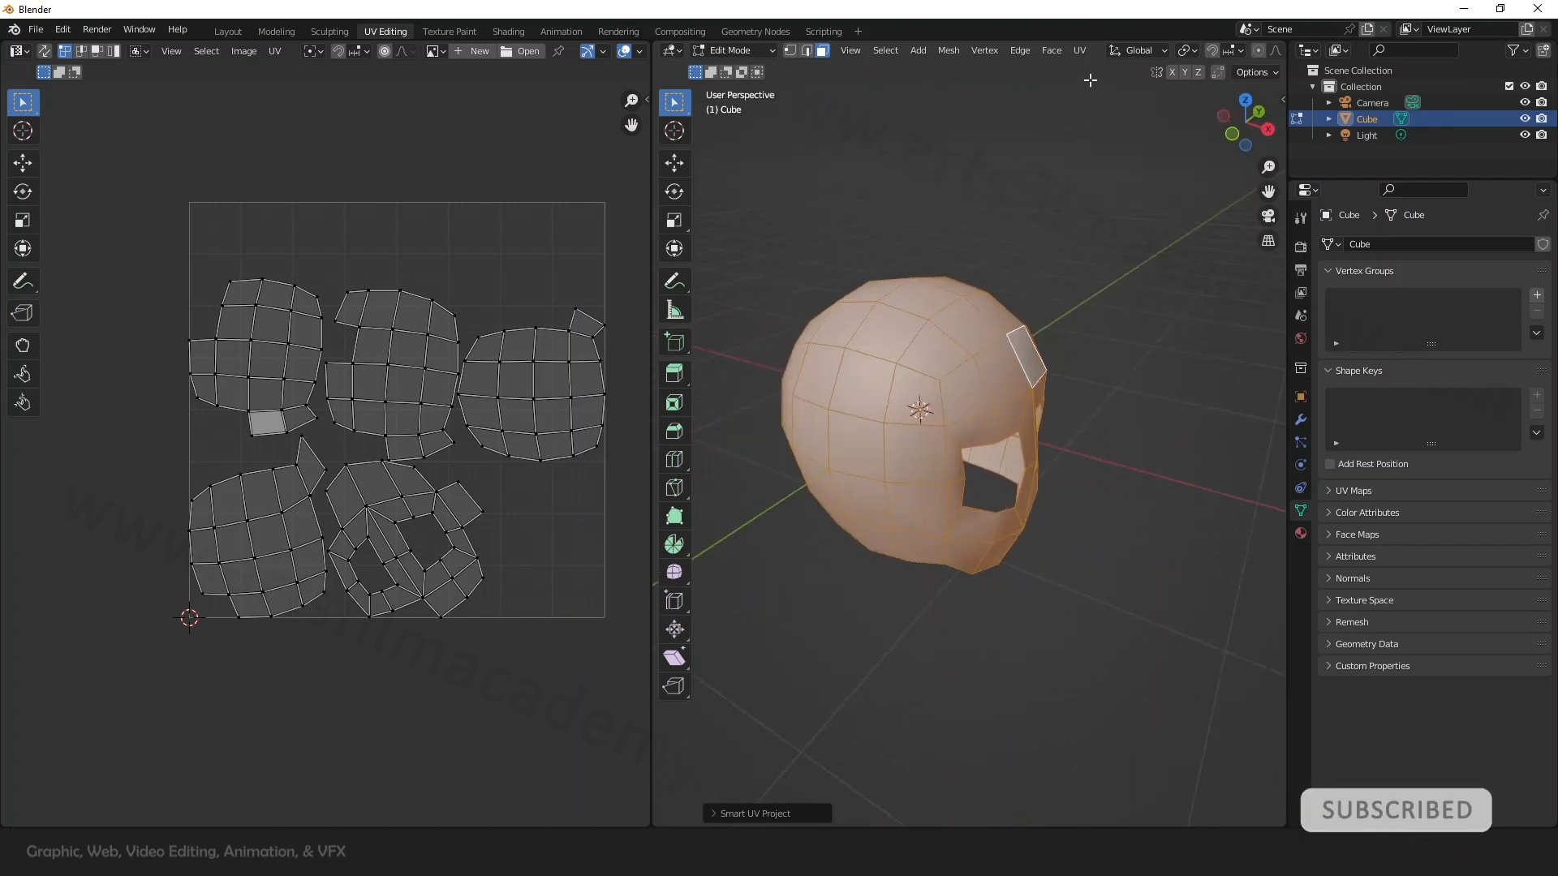
left_click(1080, 52)
left_click(1122, 285)
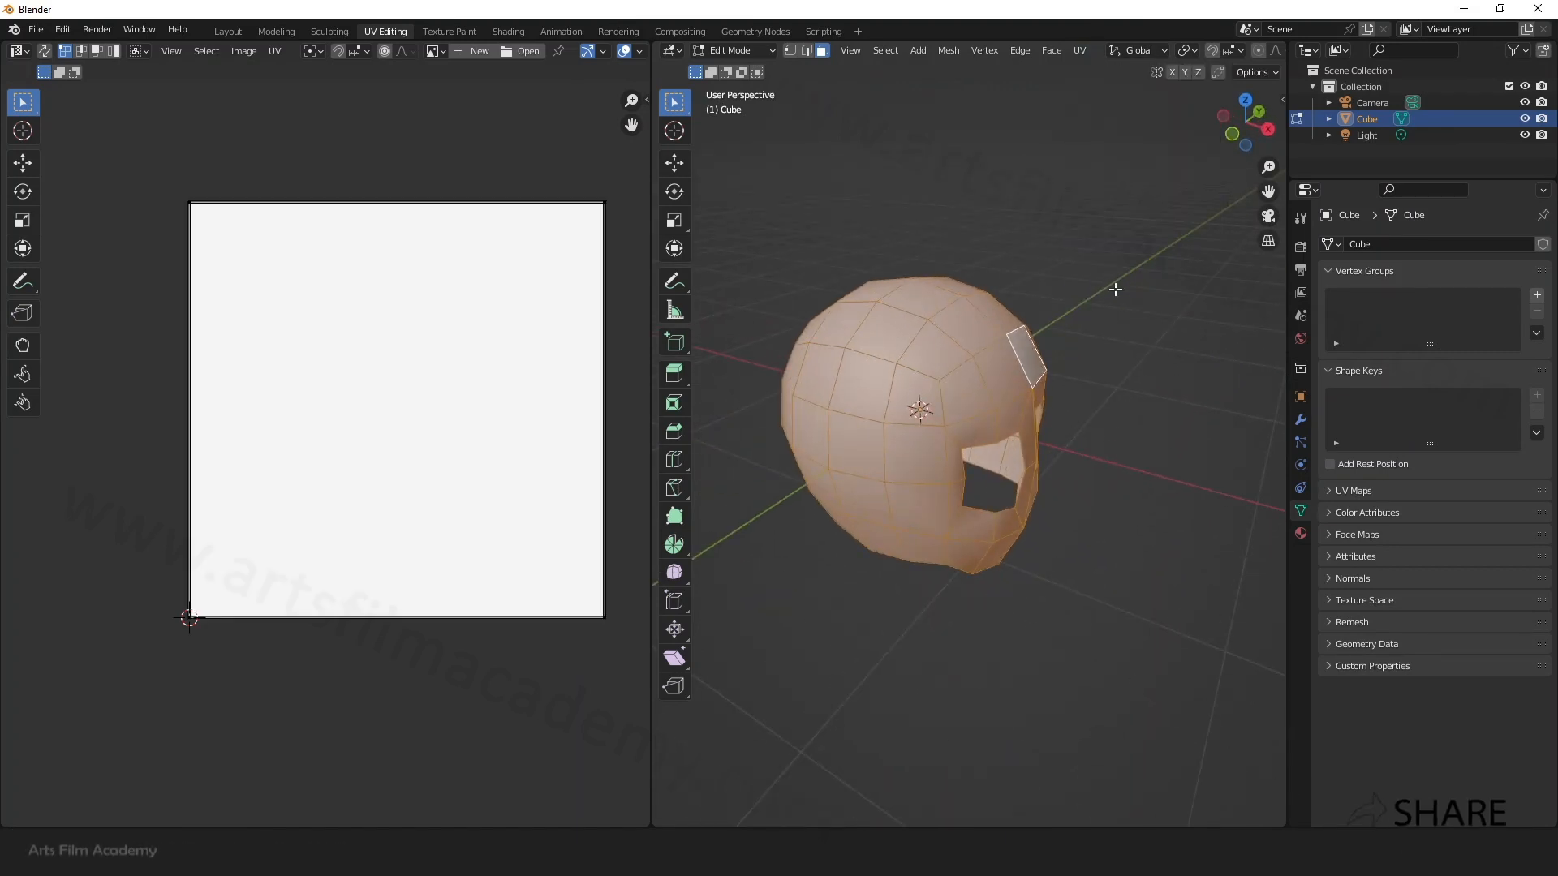
Step: In edge selection mode, select the vertical centre line of edges from the neck opening up the back of the head
middle_click_drag(965, 339, 947, 354)
scroll(947, 354, "up", 2)
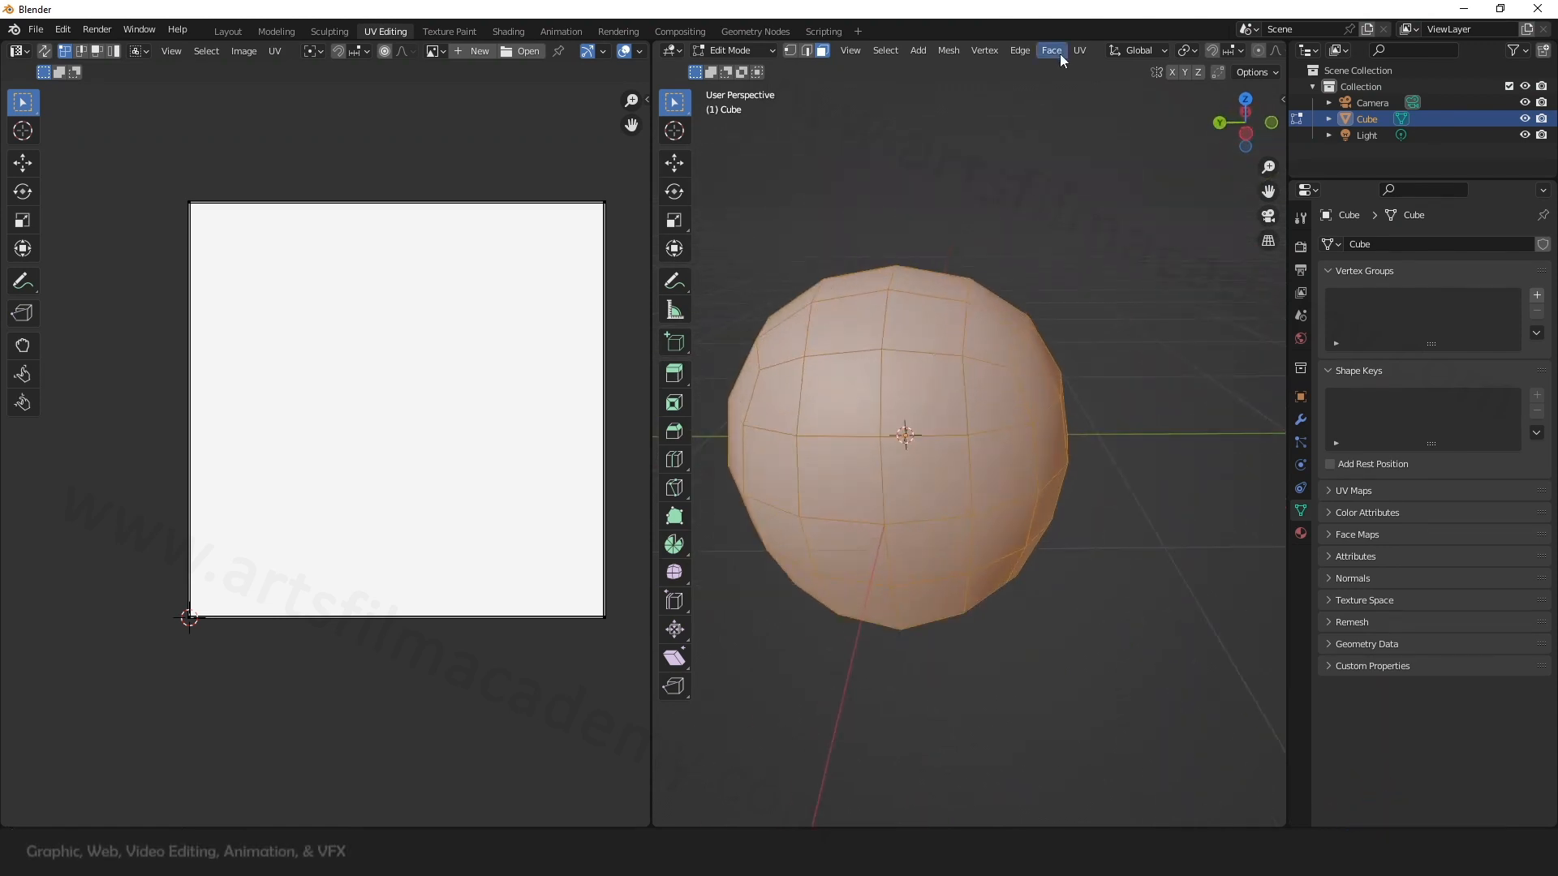
left_click(806, 51)
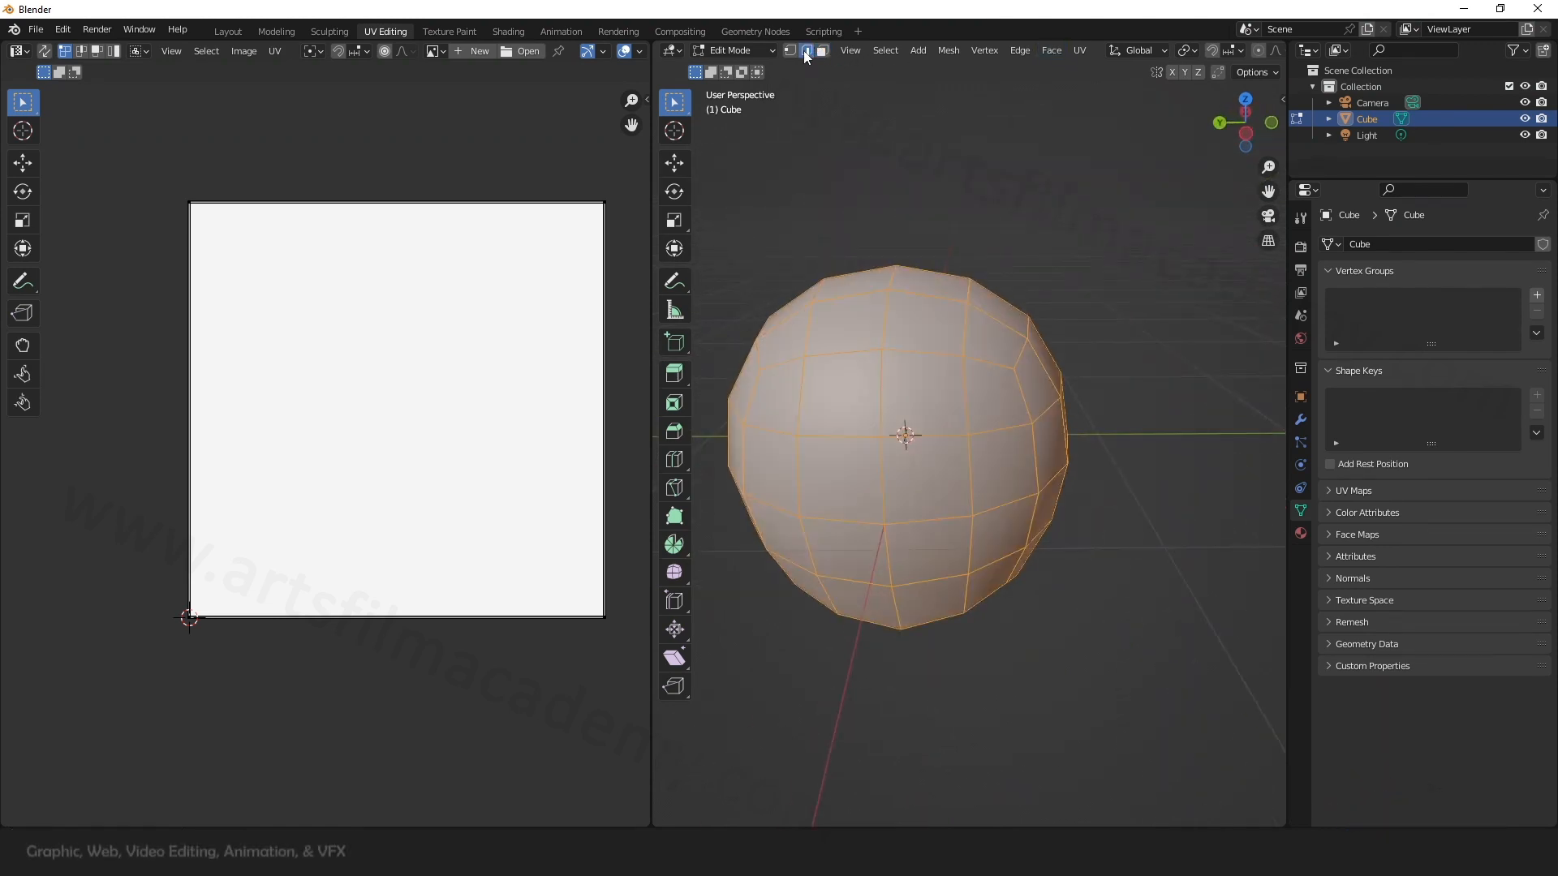
left_click(893, 618)
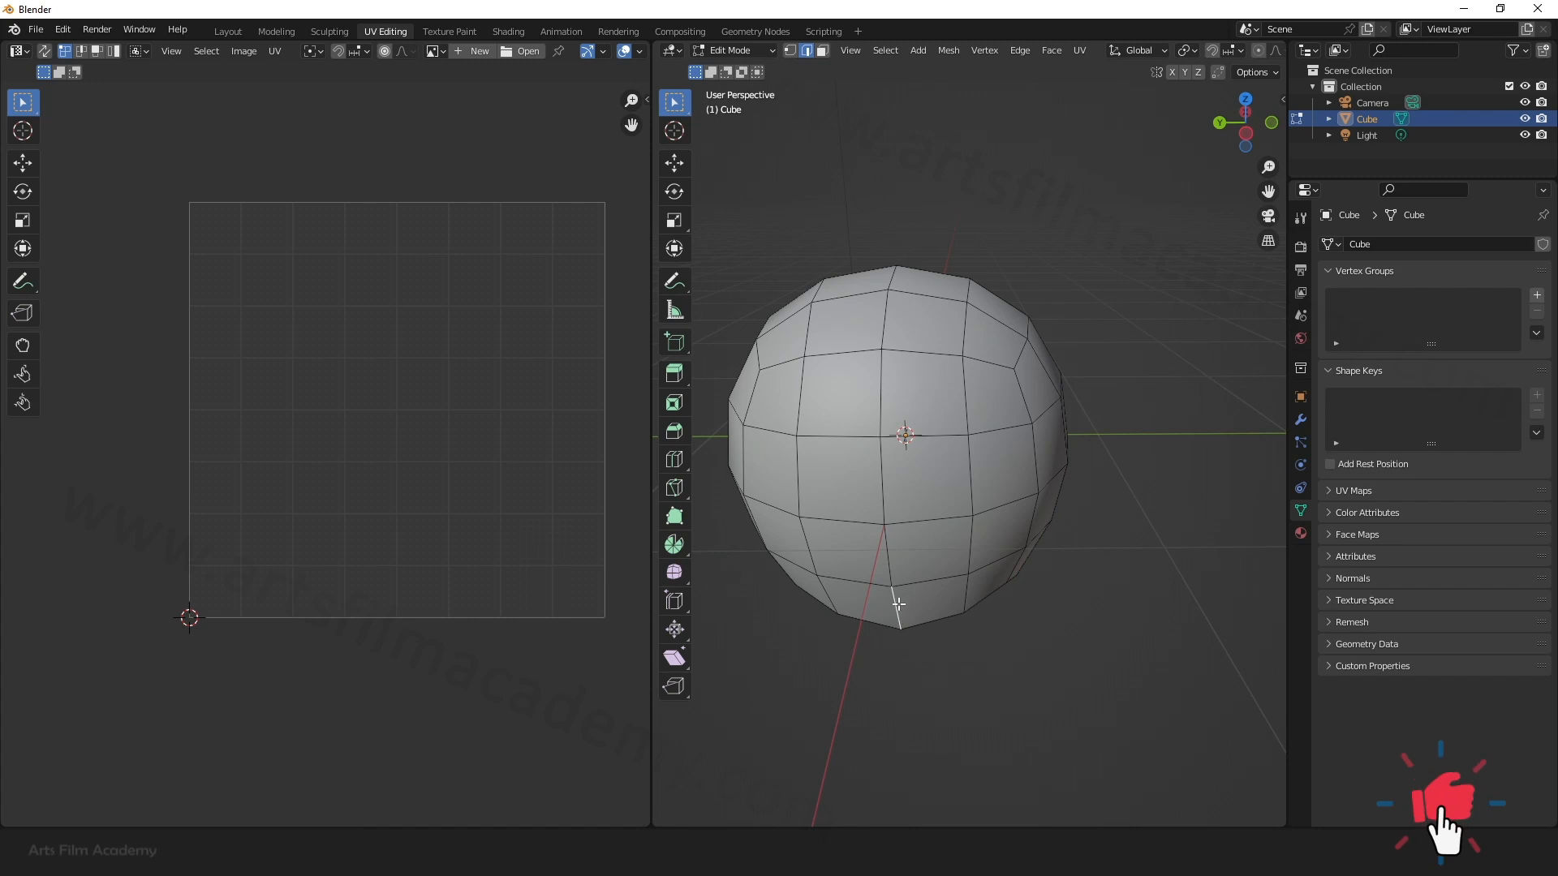
left_click(888, 558, "ctrl")
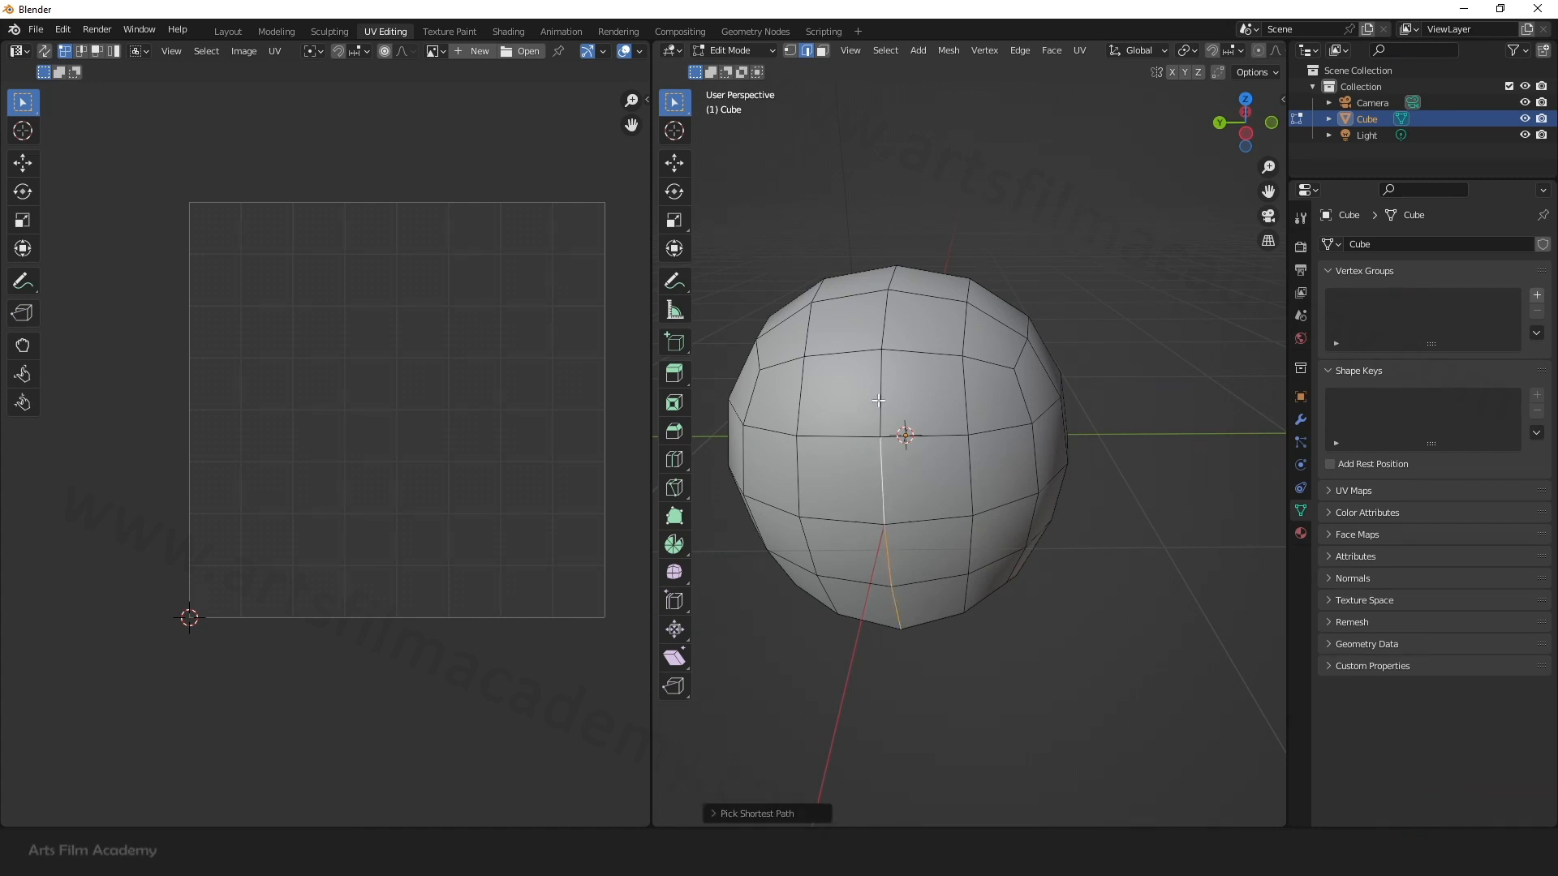
middle_click_drag(878, 400, 999, 573)
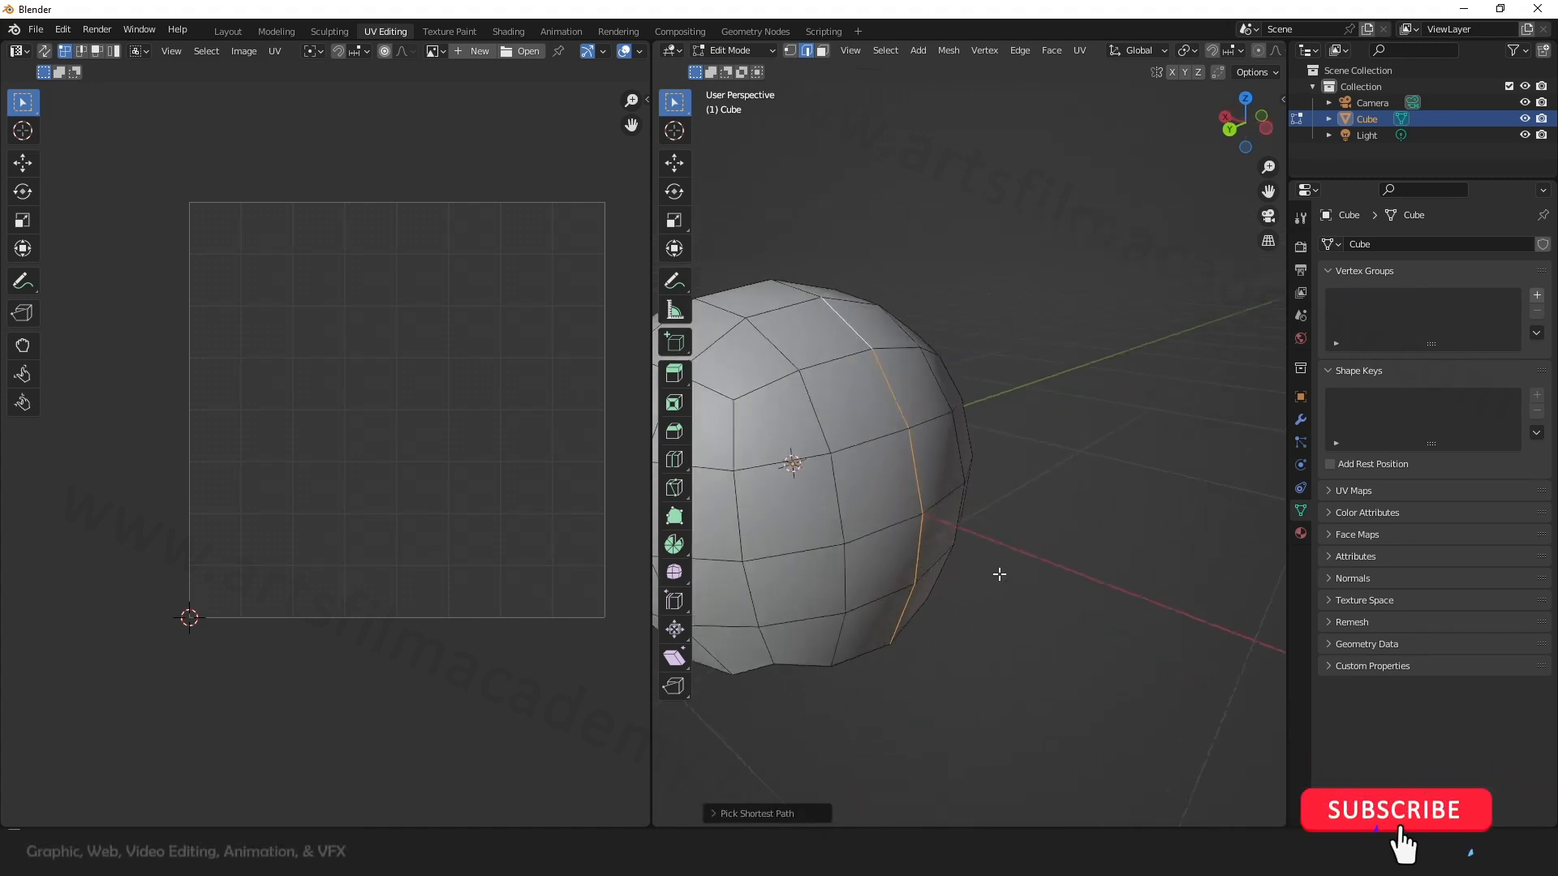
scroll(999, 574, "down", 3)
scroll(1044, 417, "down", 2)
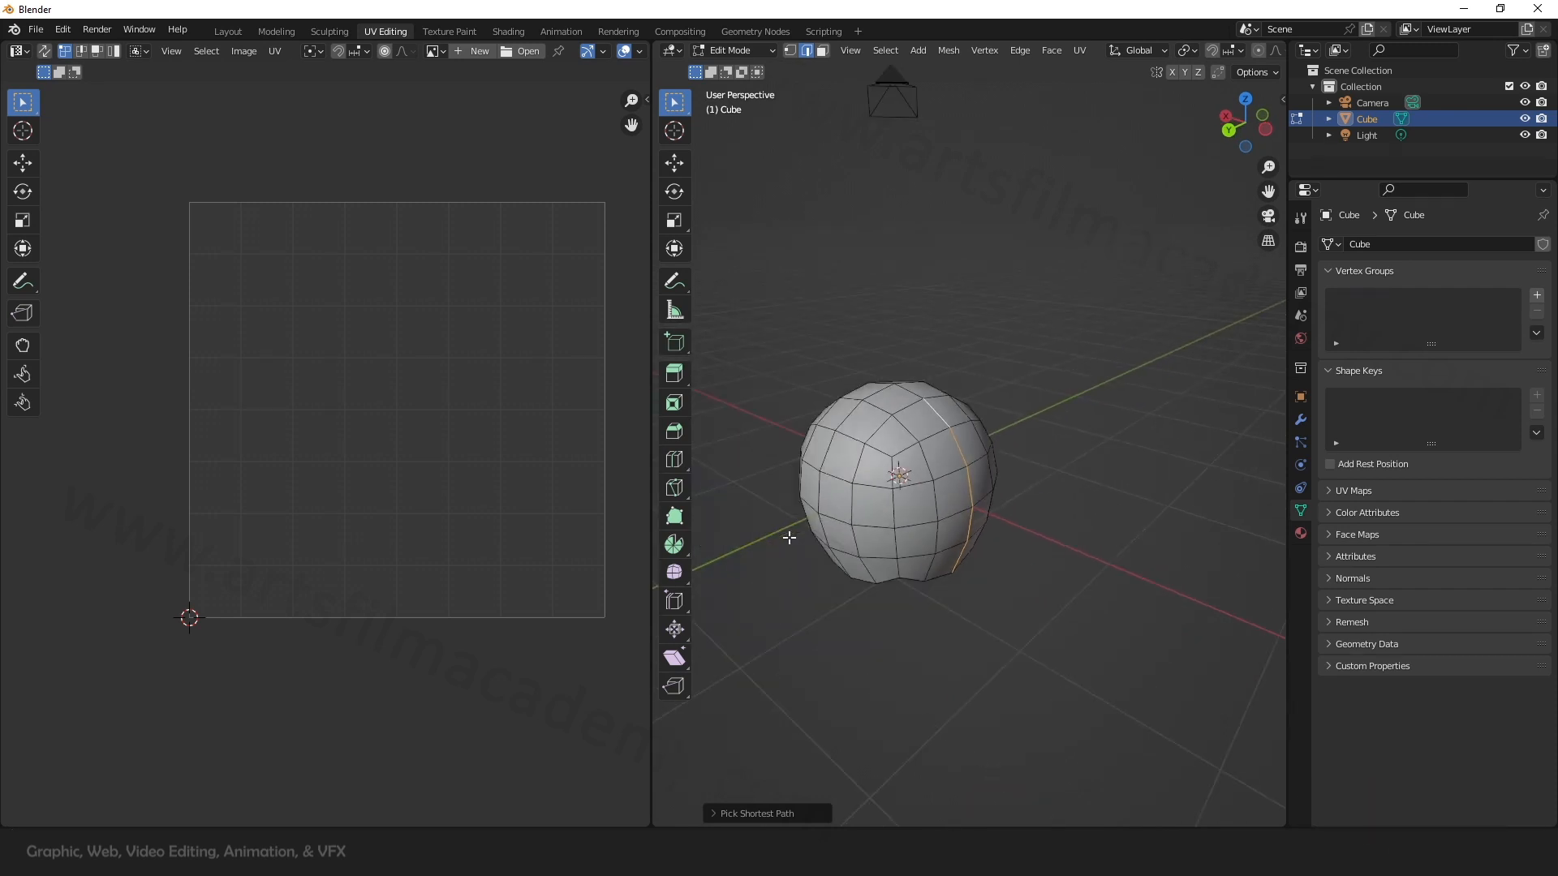
Step: Extend the edge selection over the crown and sideways across the top toward both sides of the head, forming a T shape
middle_click_drag(789, 538, 939, 586)
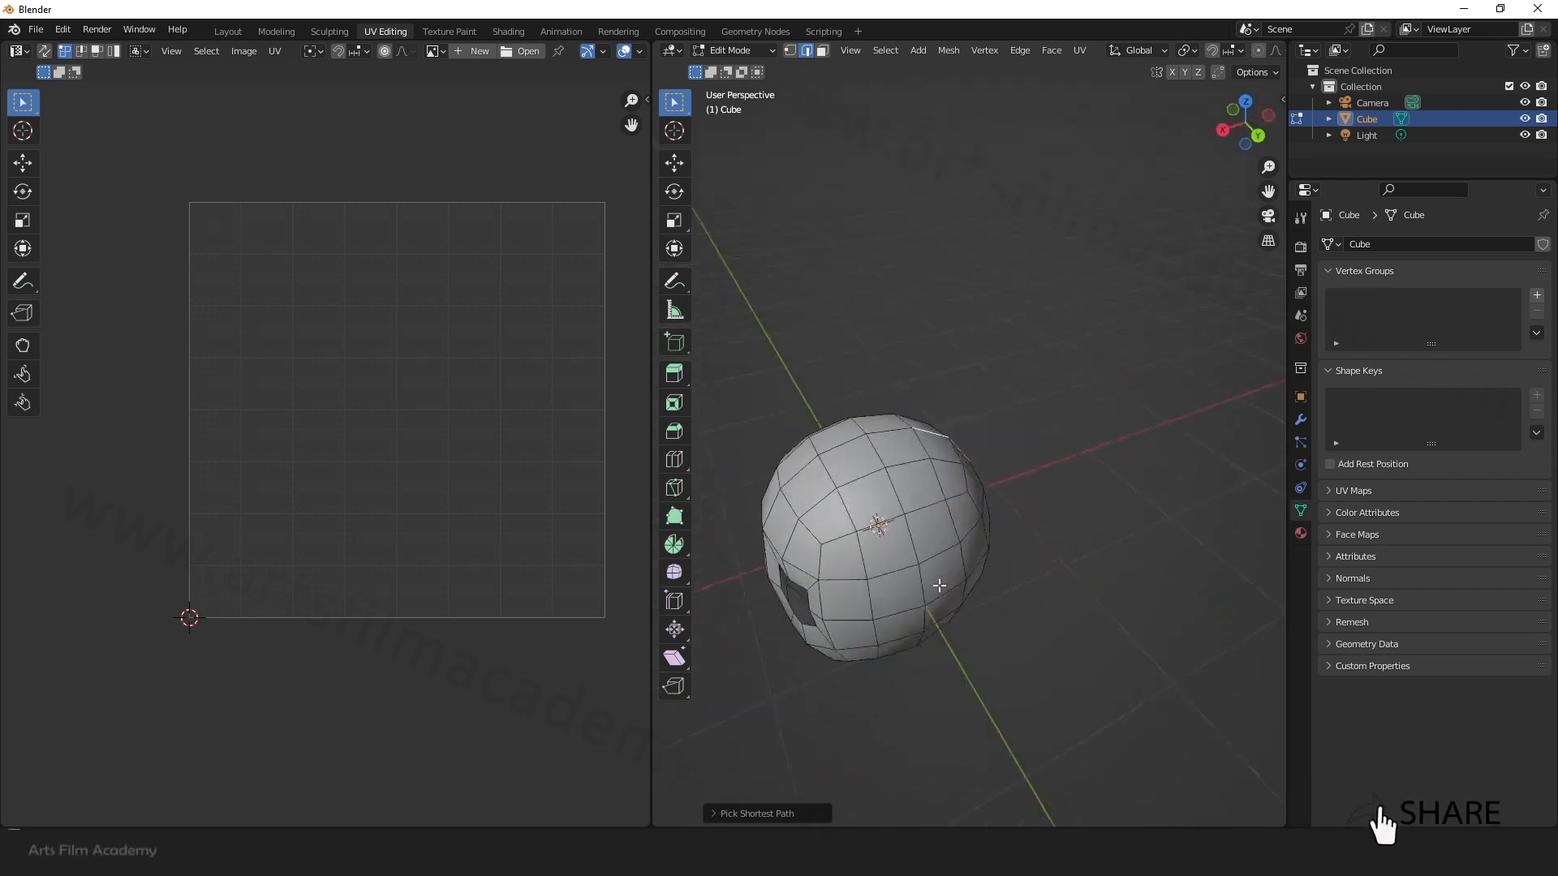
middle_click_drag(921, 444, 996, 516)
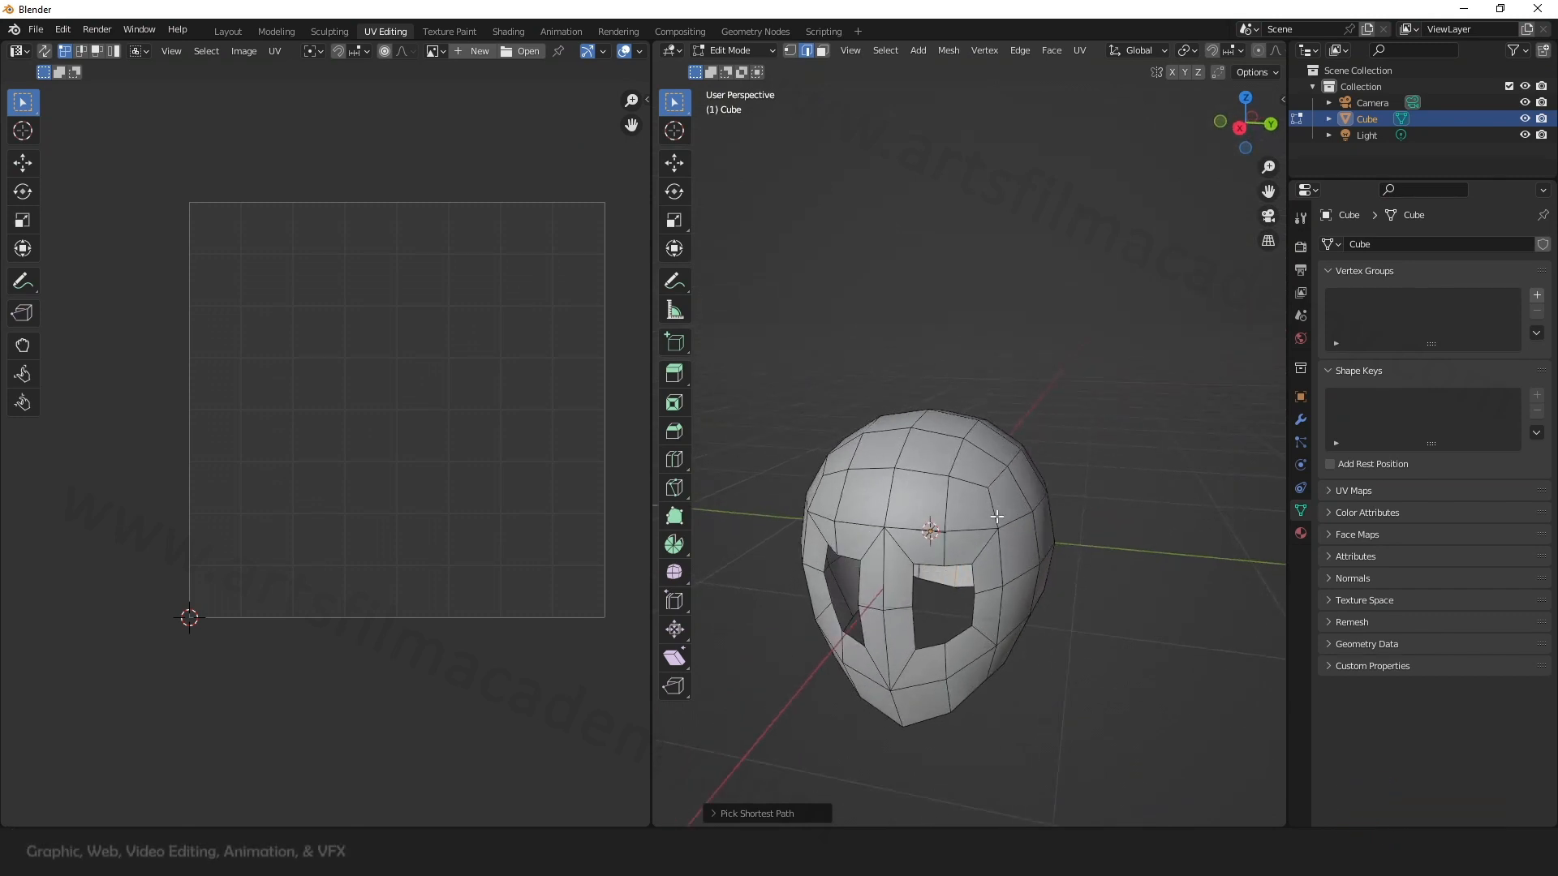
middle_click_drag(916, 335, 1007, 517)
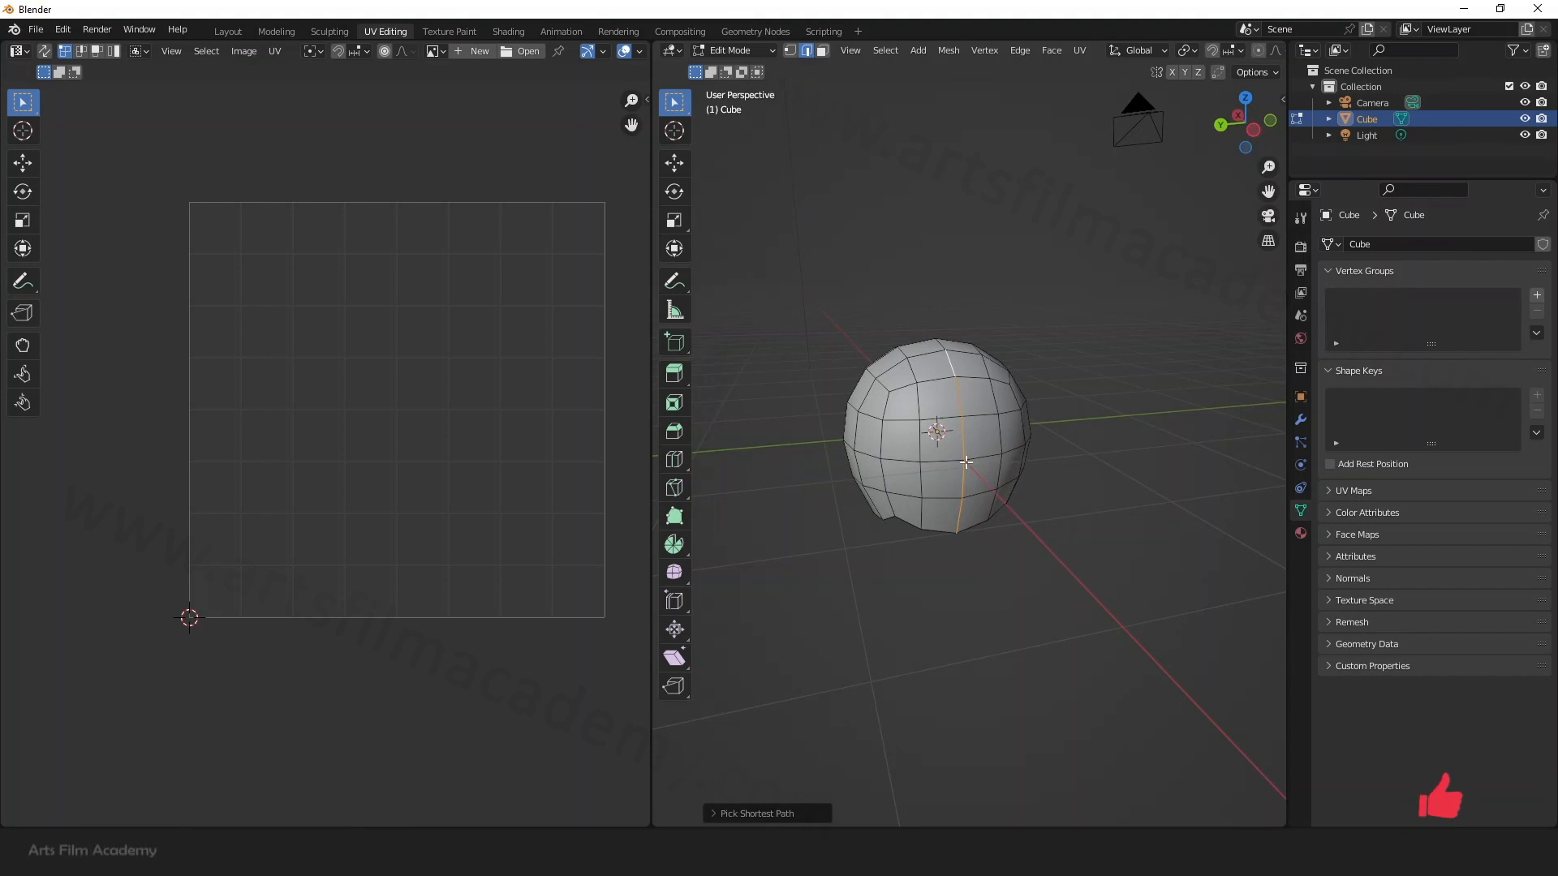
middle_click_drag(939, 347, 1068, 446)
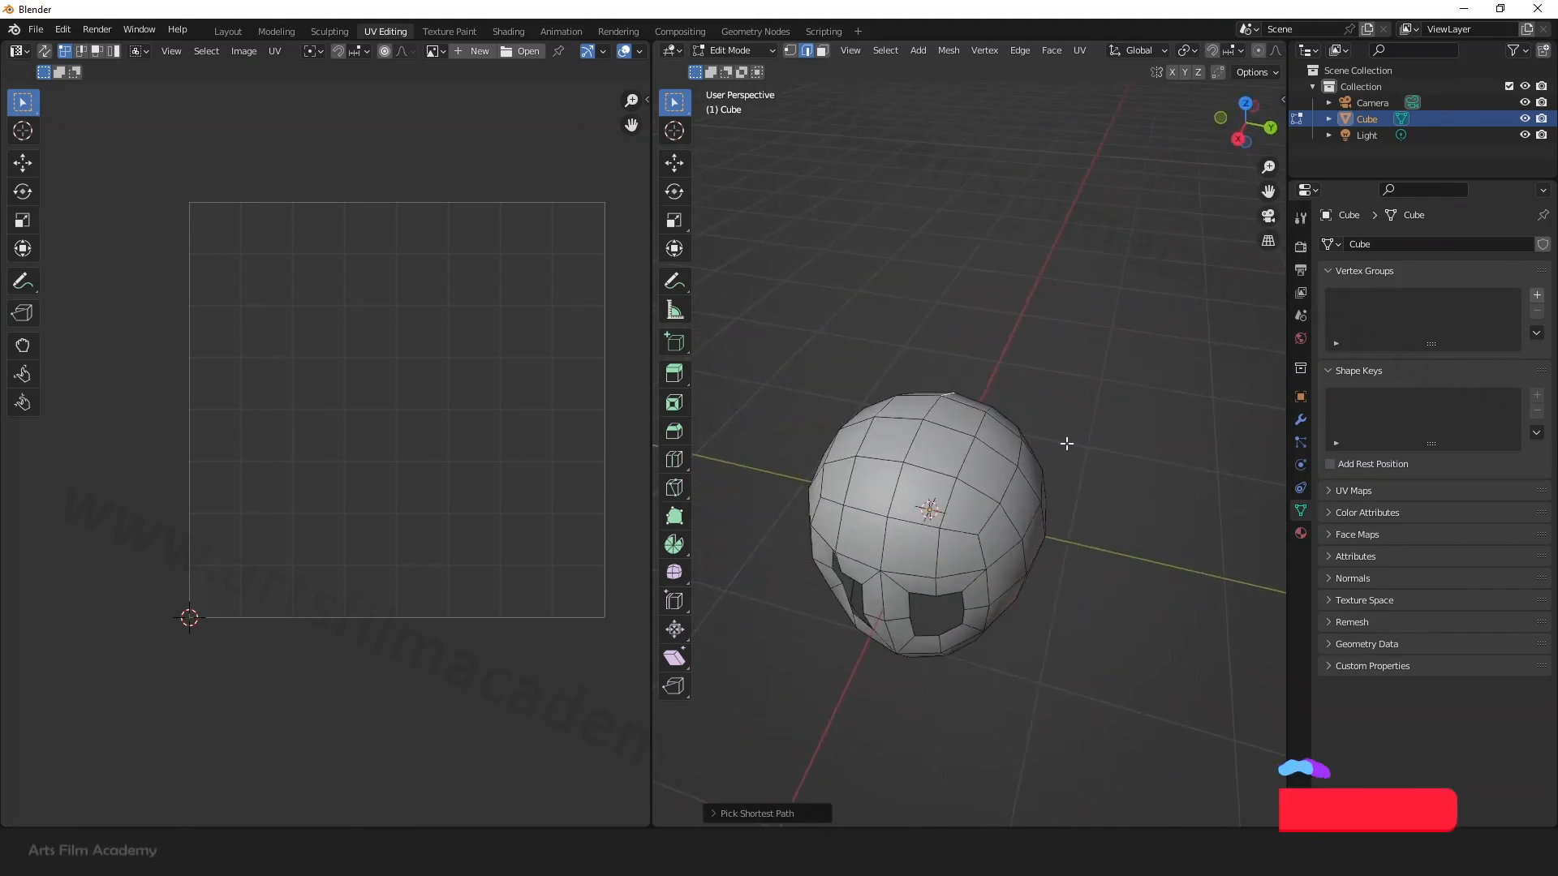
left_click(898, 494, "ctrl")
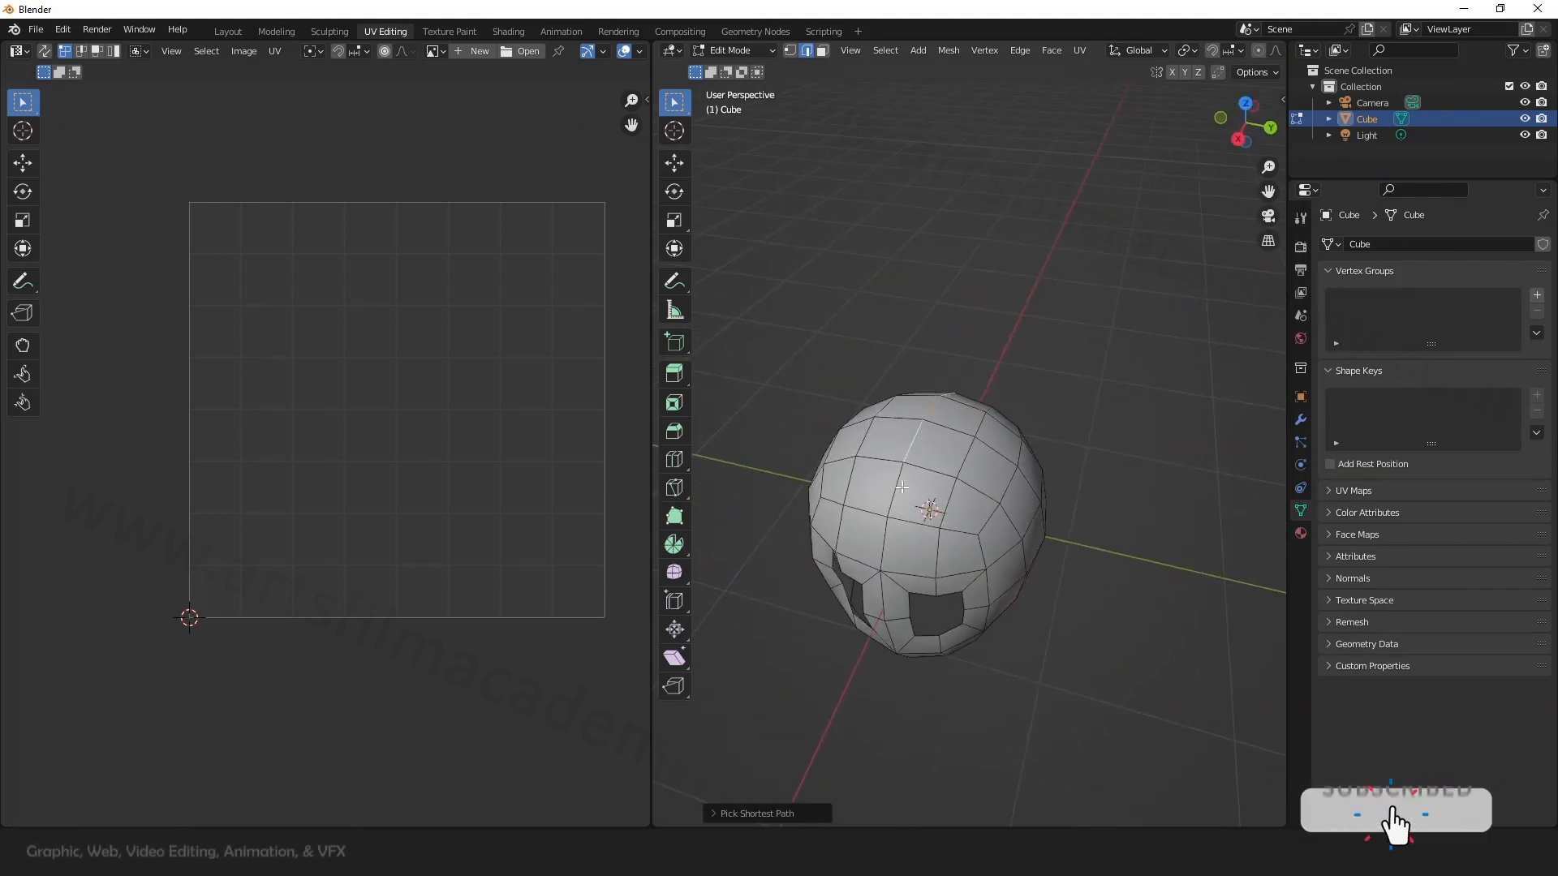
middle_click_drag(897, 494, 983, 404)
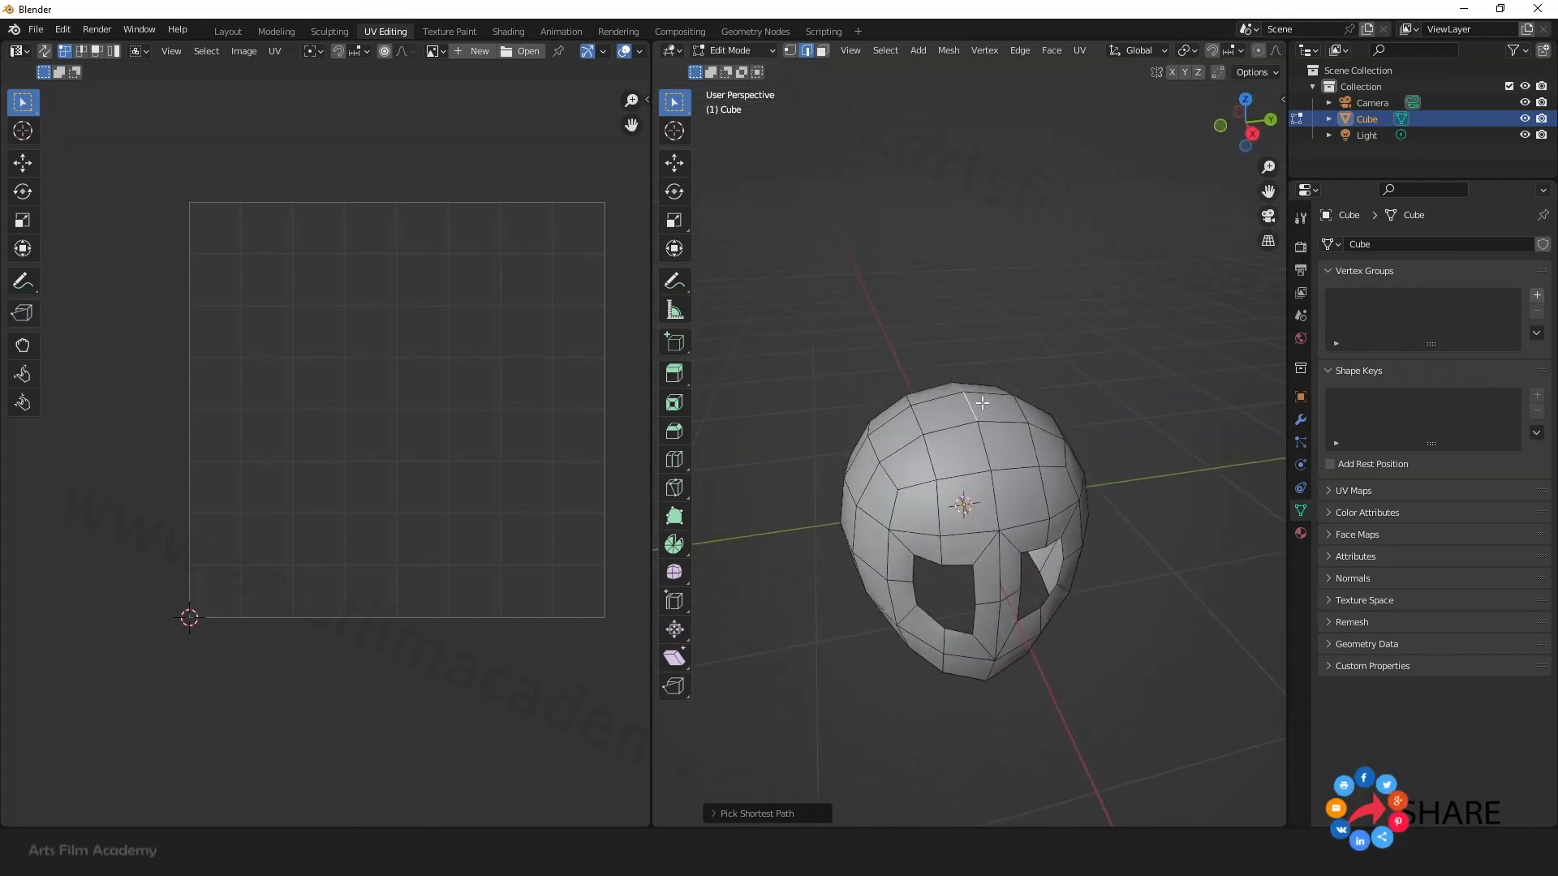
left_click(896, 450, "ctrl")
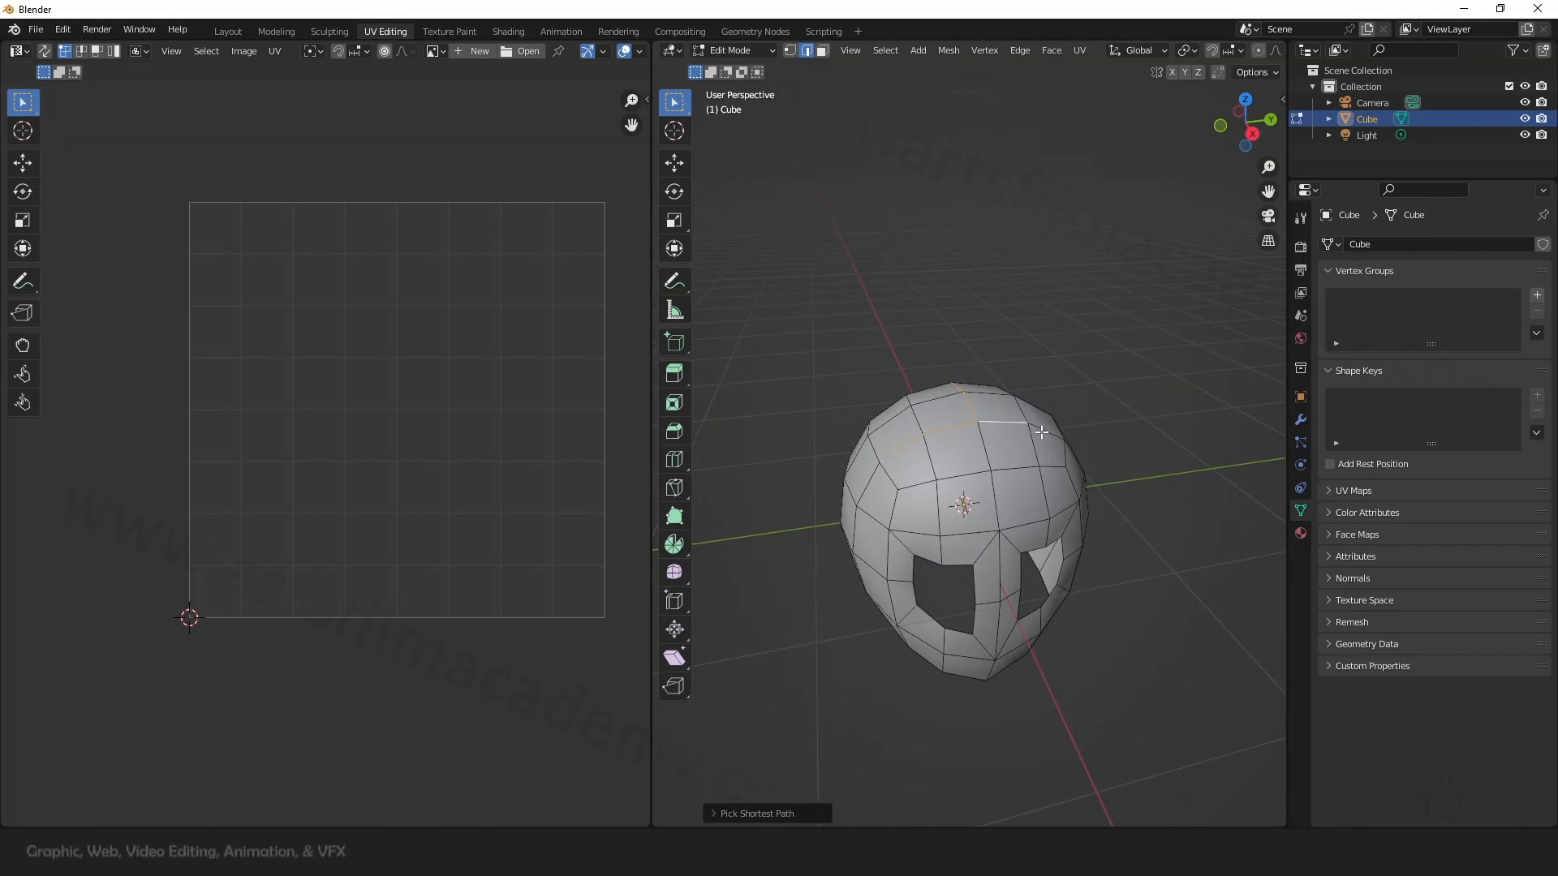
middle_click_drag(1061, 449, 930, 498)
scroll(929, 499, "up", 2)
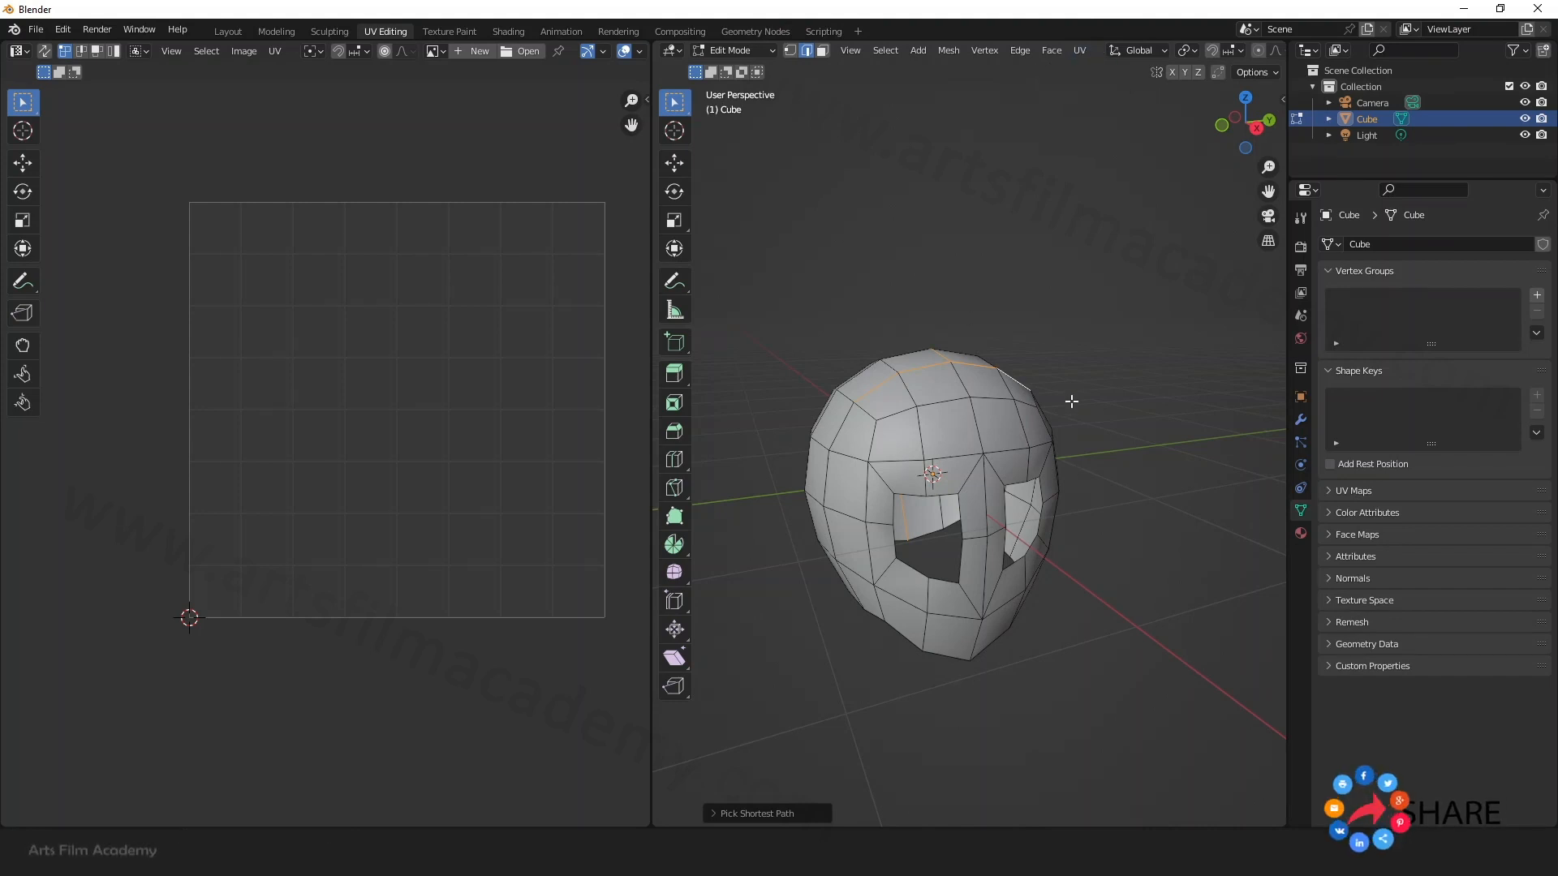
Step: Mark the selected edges along the back and across the top of the head as seams
middle_click_drag(1071, 403, 1070, 367)
left_click(1080, 51)
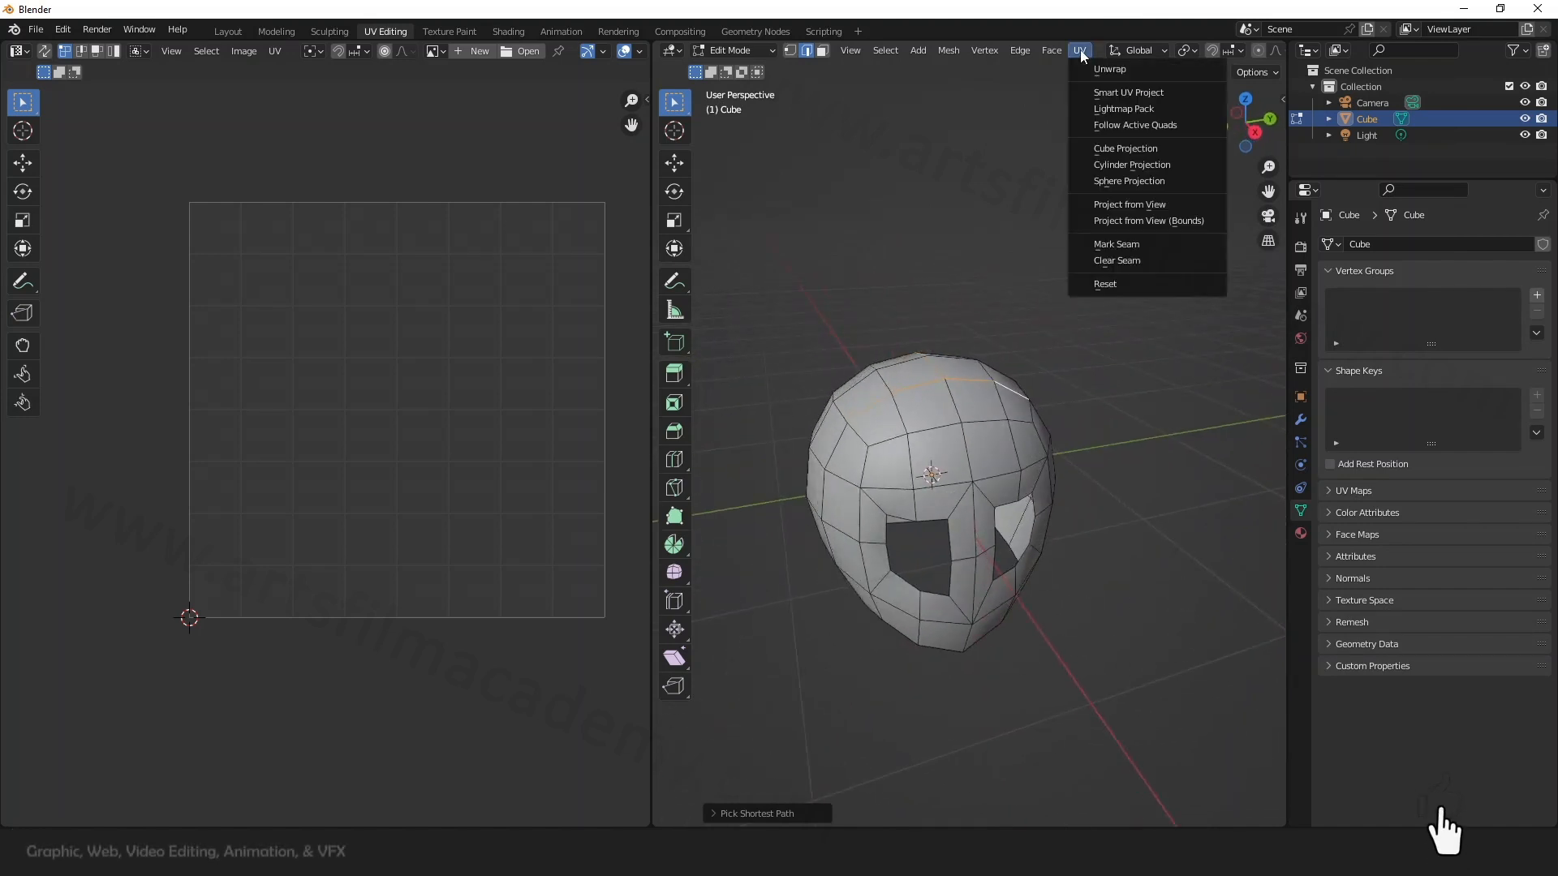
left_click(1116, 244)
middle_click_drag(1165, 382, 1076, 438)
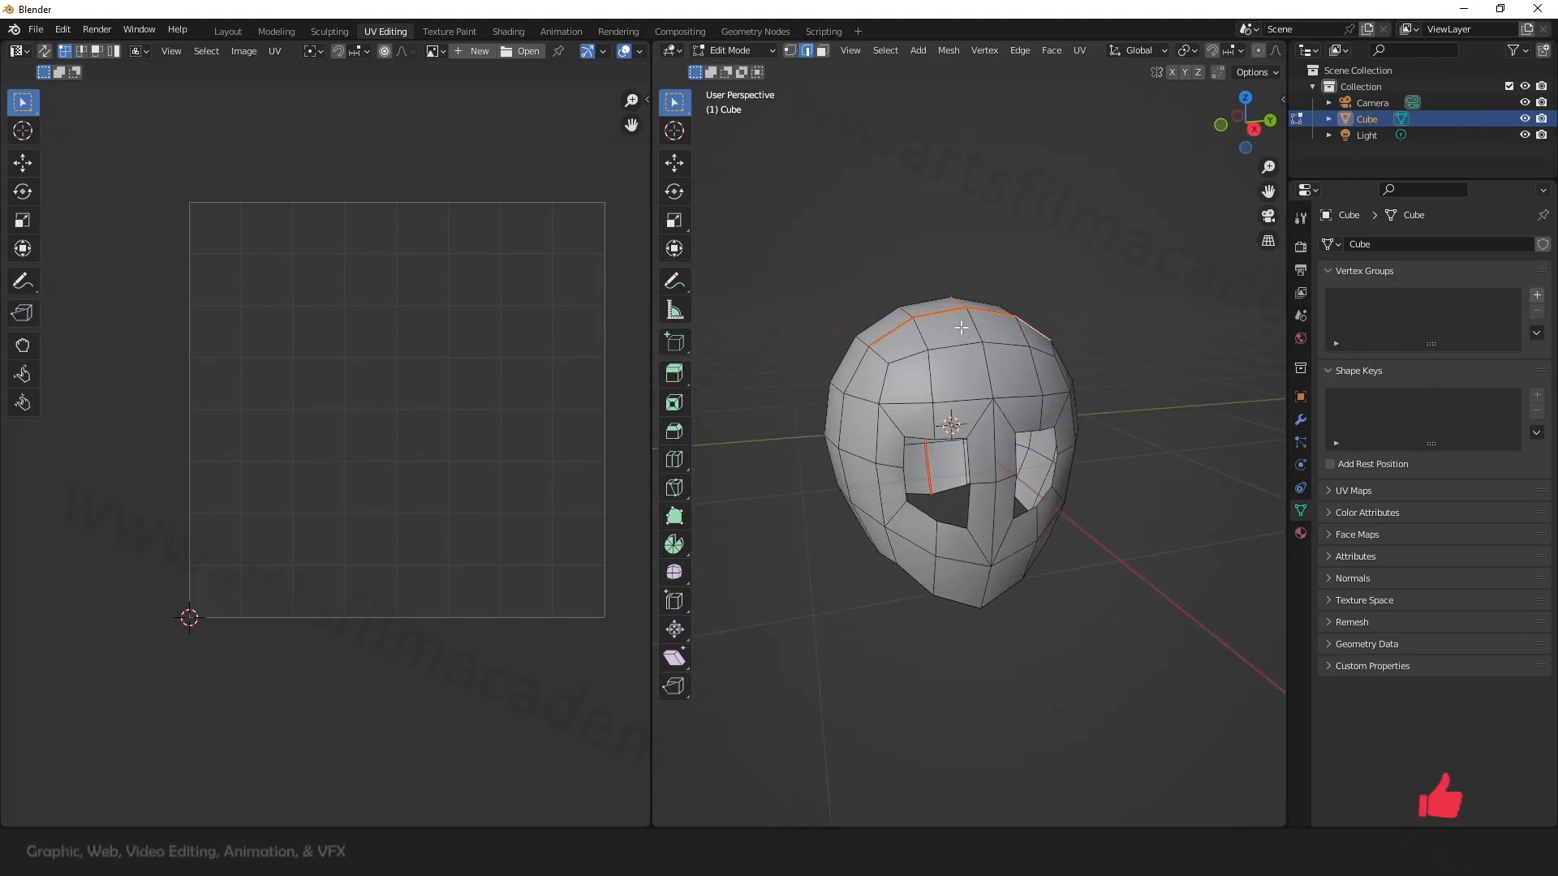
Step: Unwrap the whole head along the marked seams and toggle the mesh selection to compare the layout with the head
key("a")
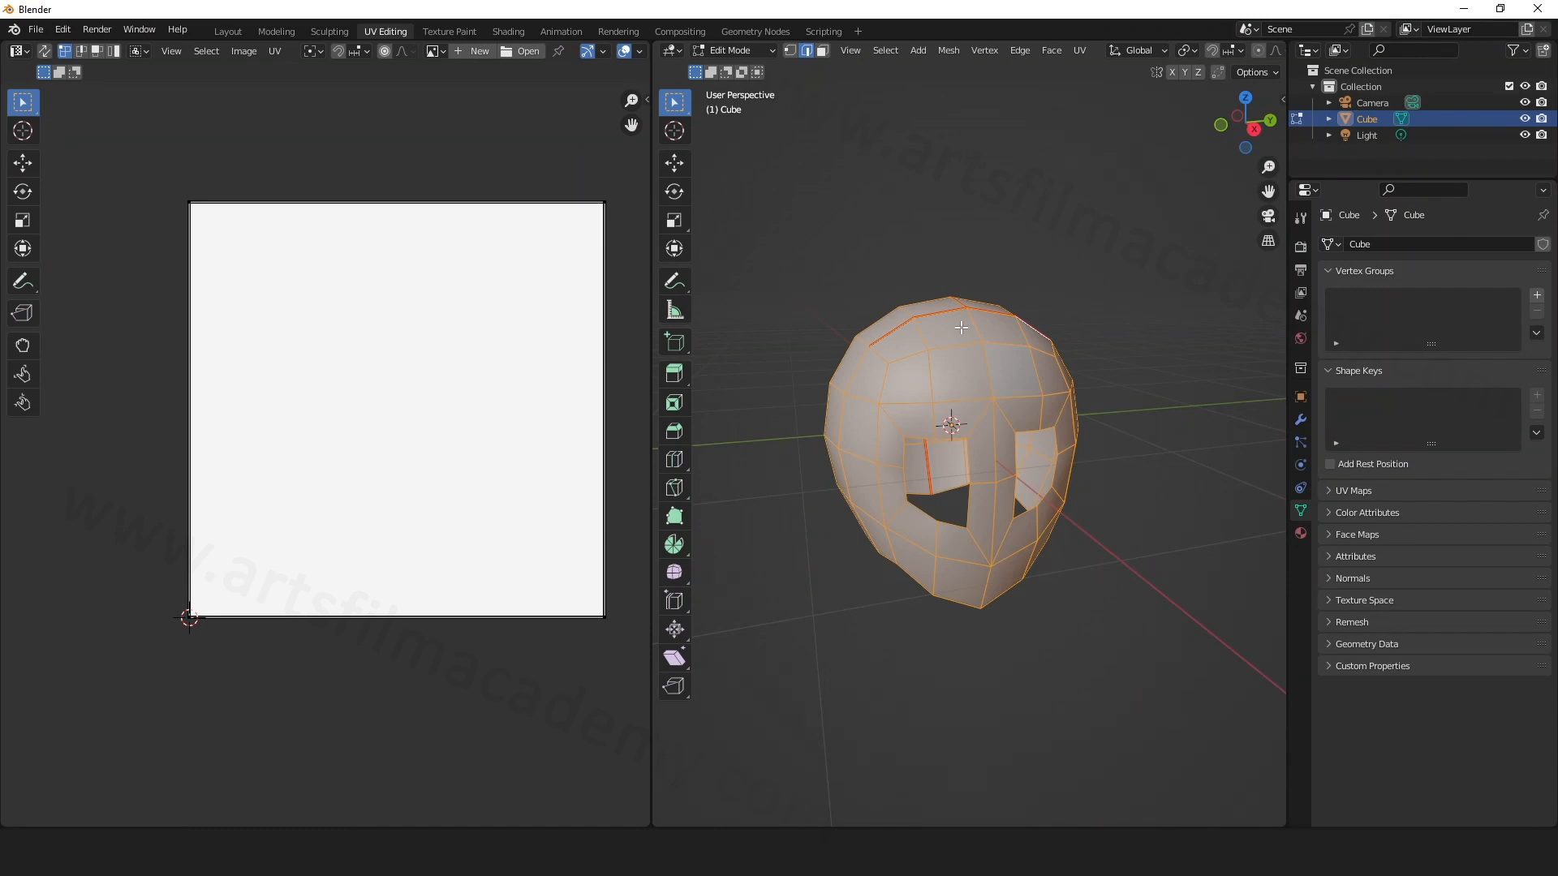
left_click(1081, 49)
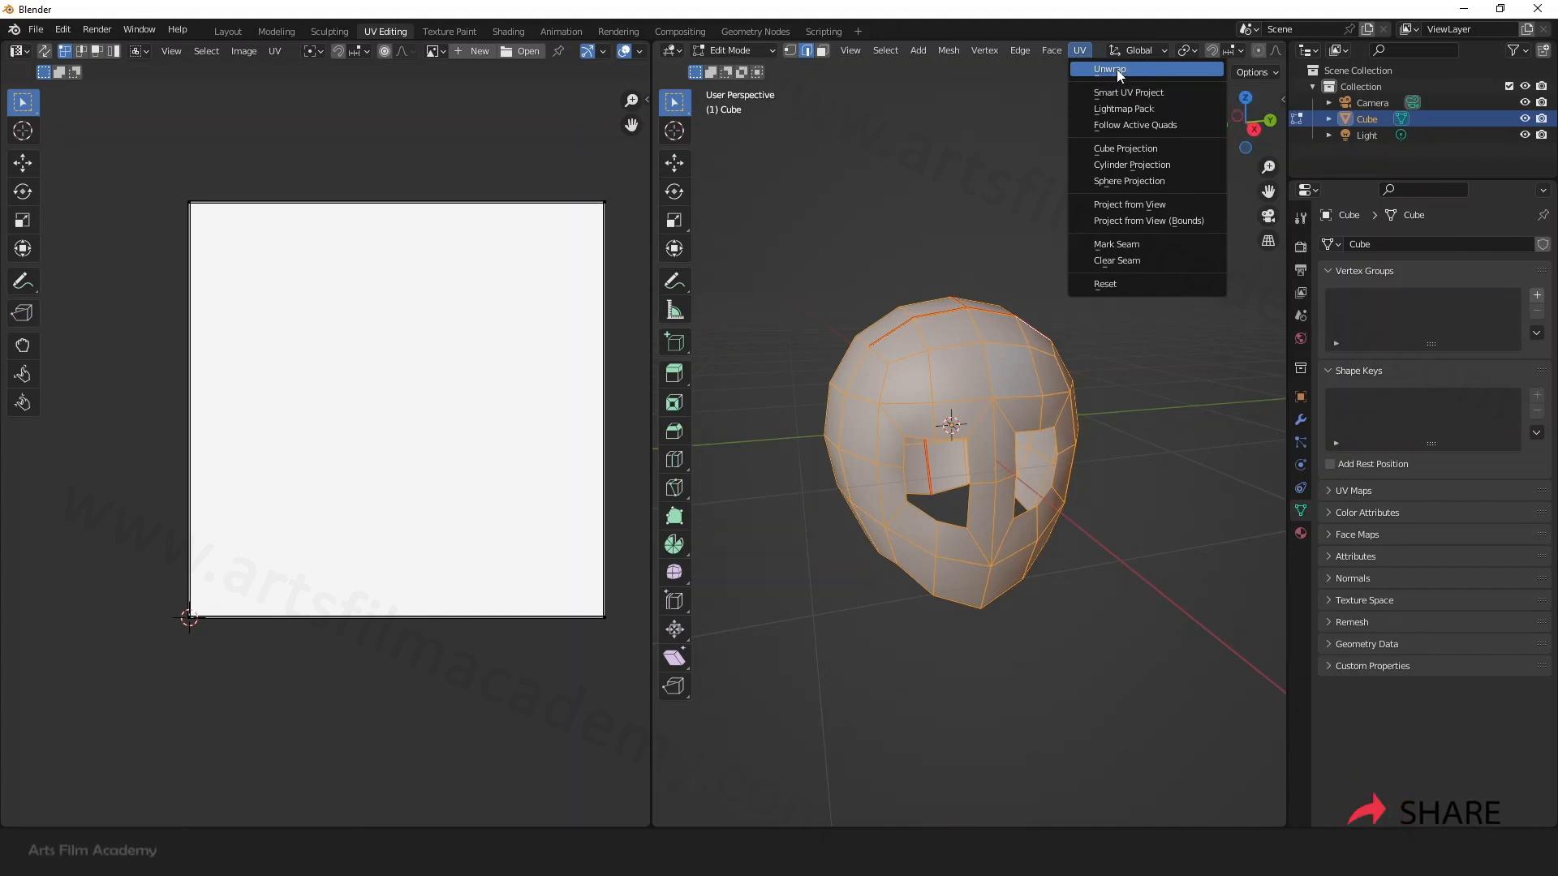
left_click(1116, 70)
middle_click_drag(338, 477, 409, 511)
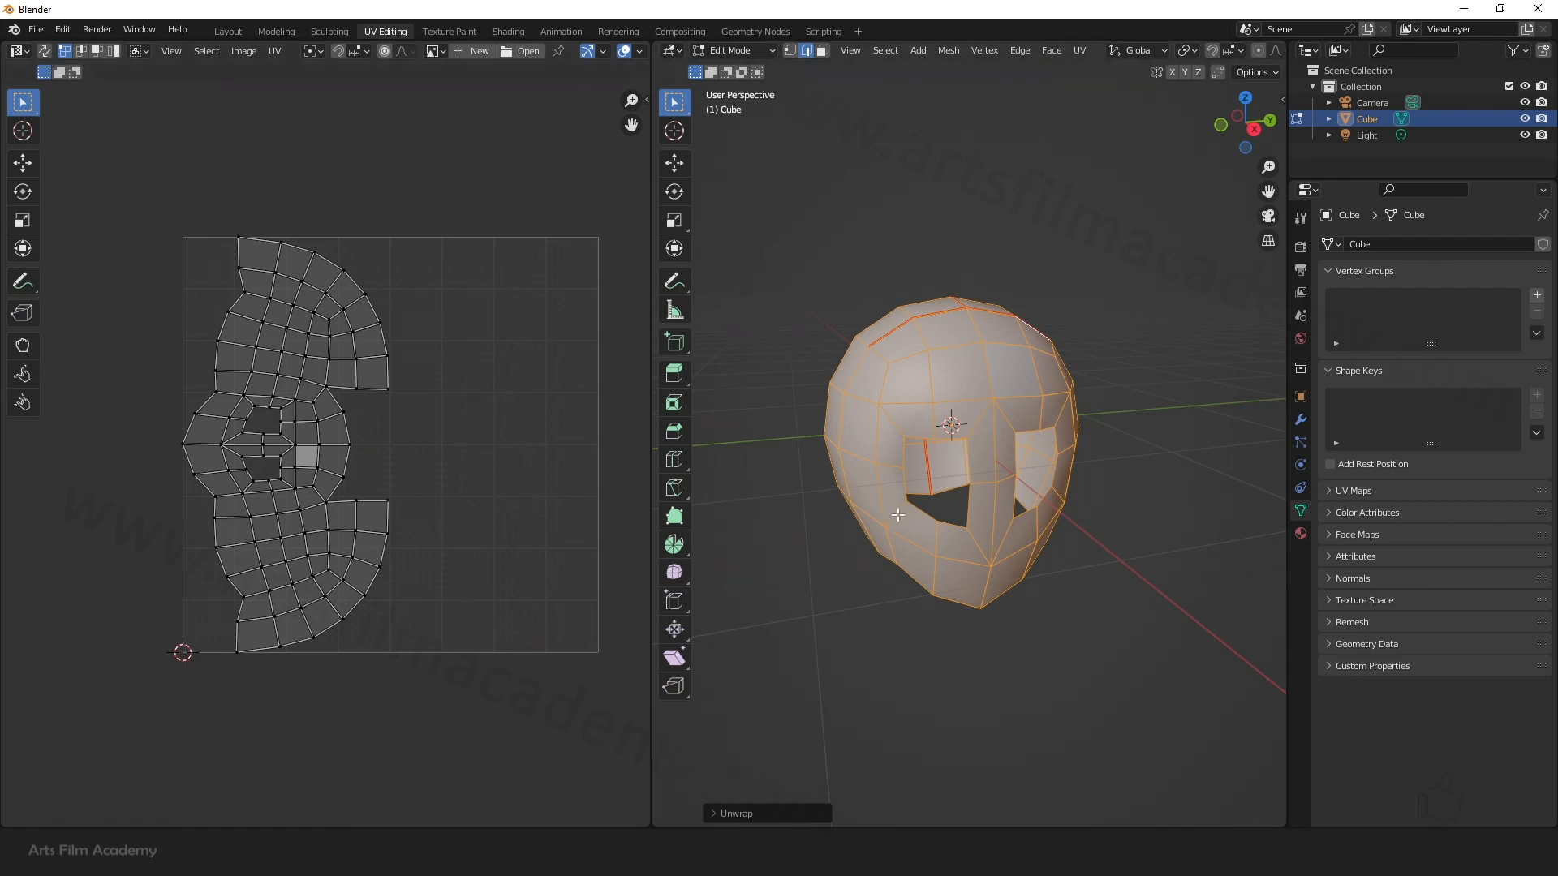
left_click(833, 581)
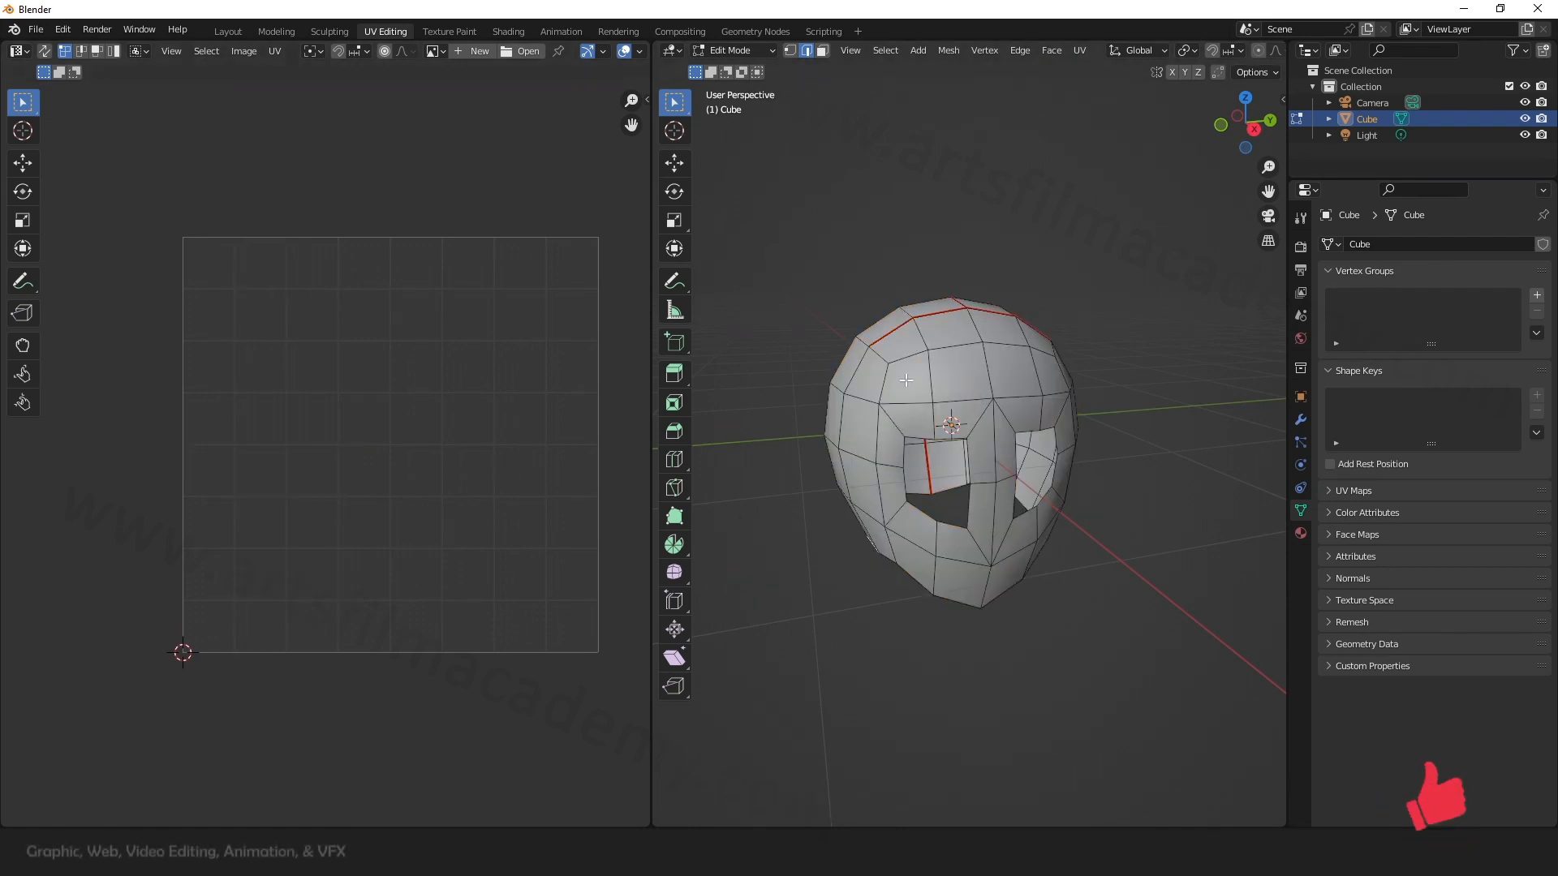
key("a")
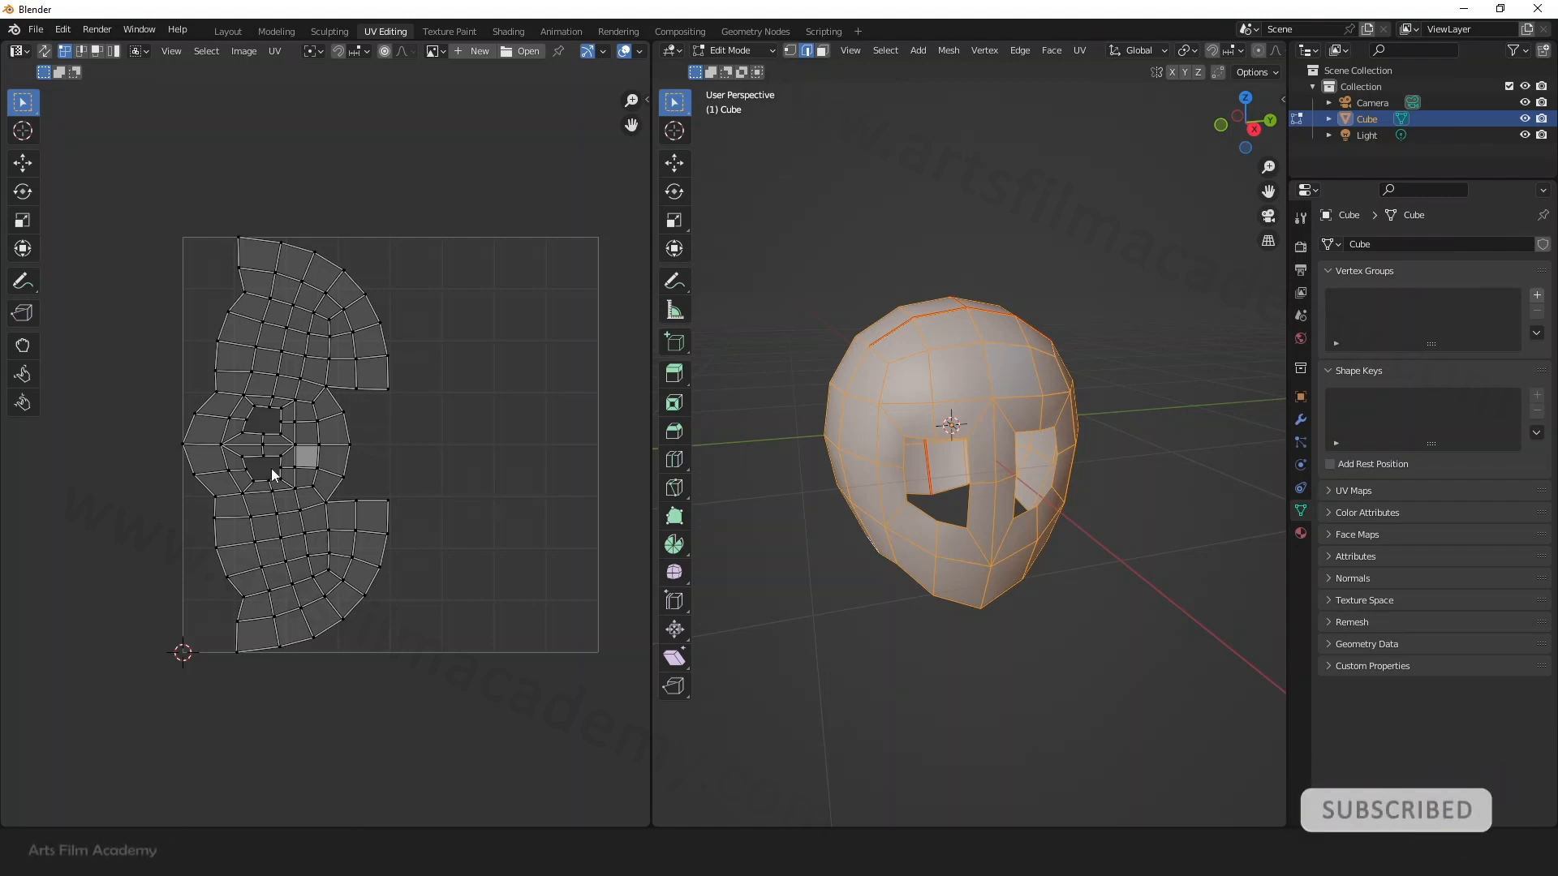
middle_click_drag(1015, 545, 1054, 580)
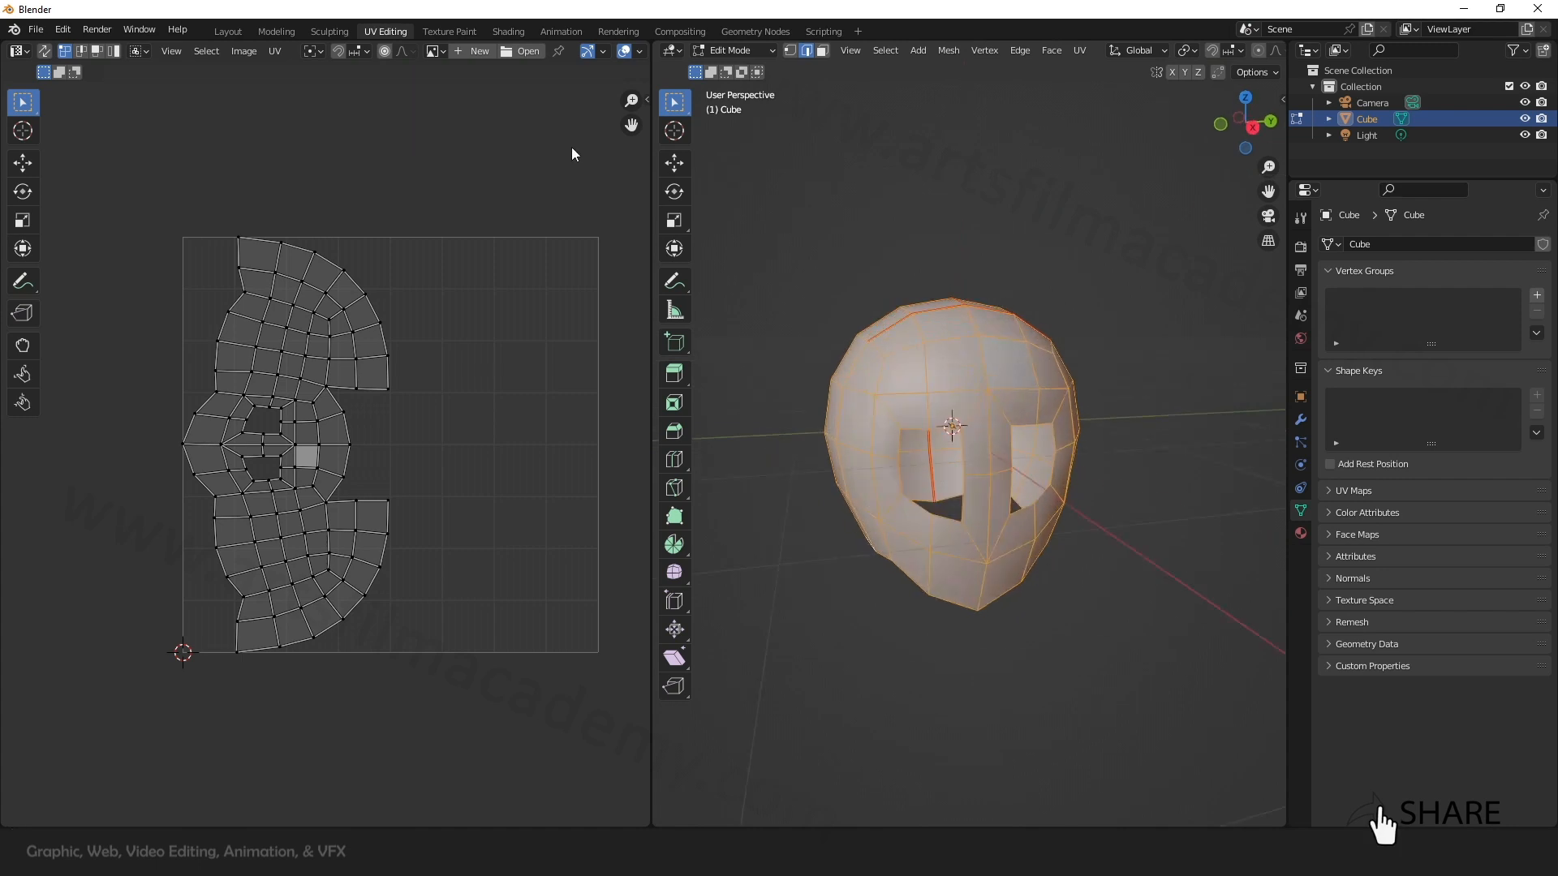
Step: Create a new 1024 × 1024 px image named Untitled with the UV Grid generated type behind the head's UV layout
left_click(439, 51)
left_click(477, 52)
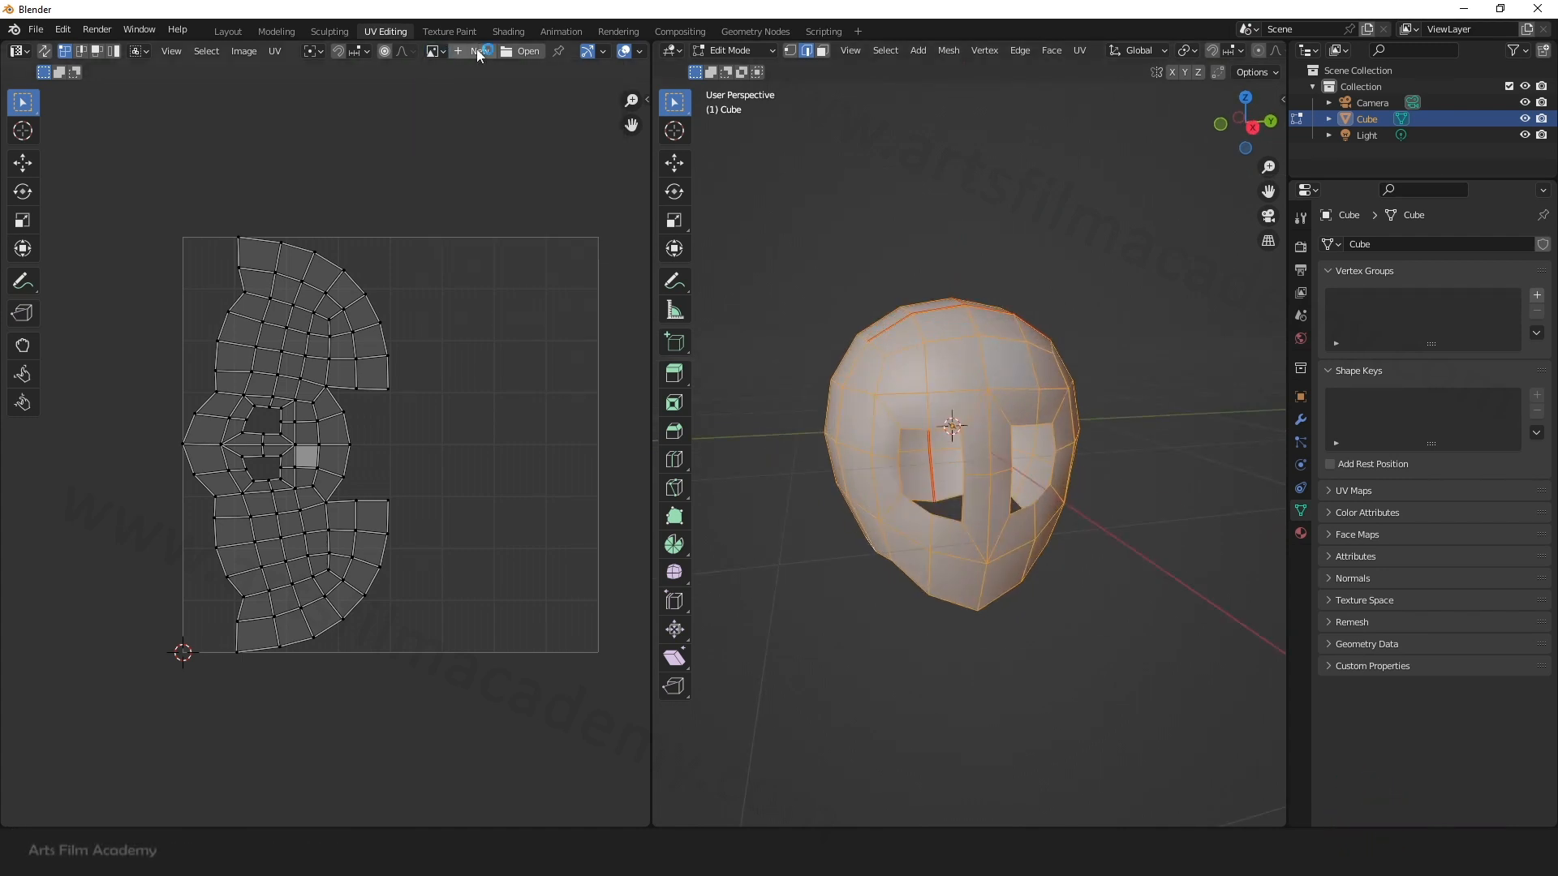
left_click(478, 52)
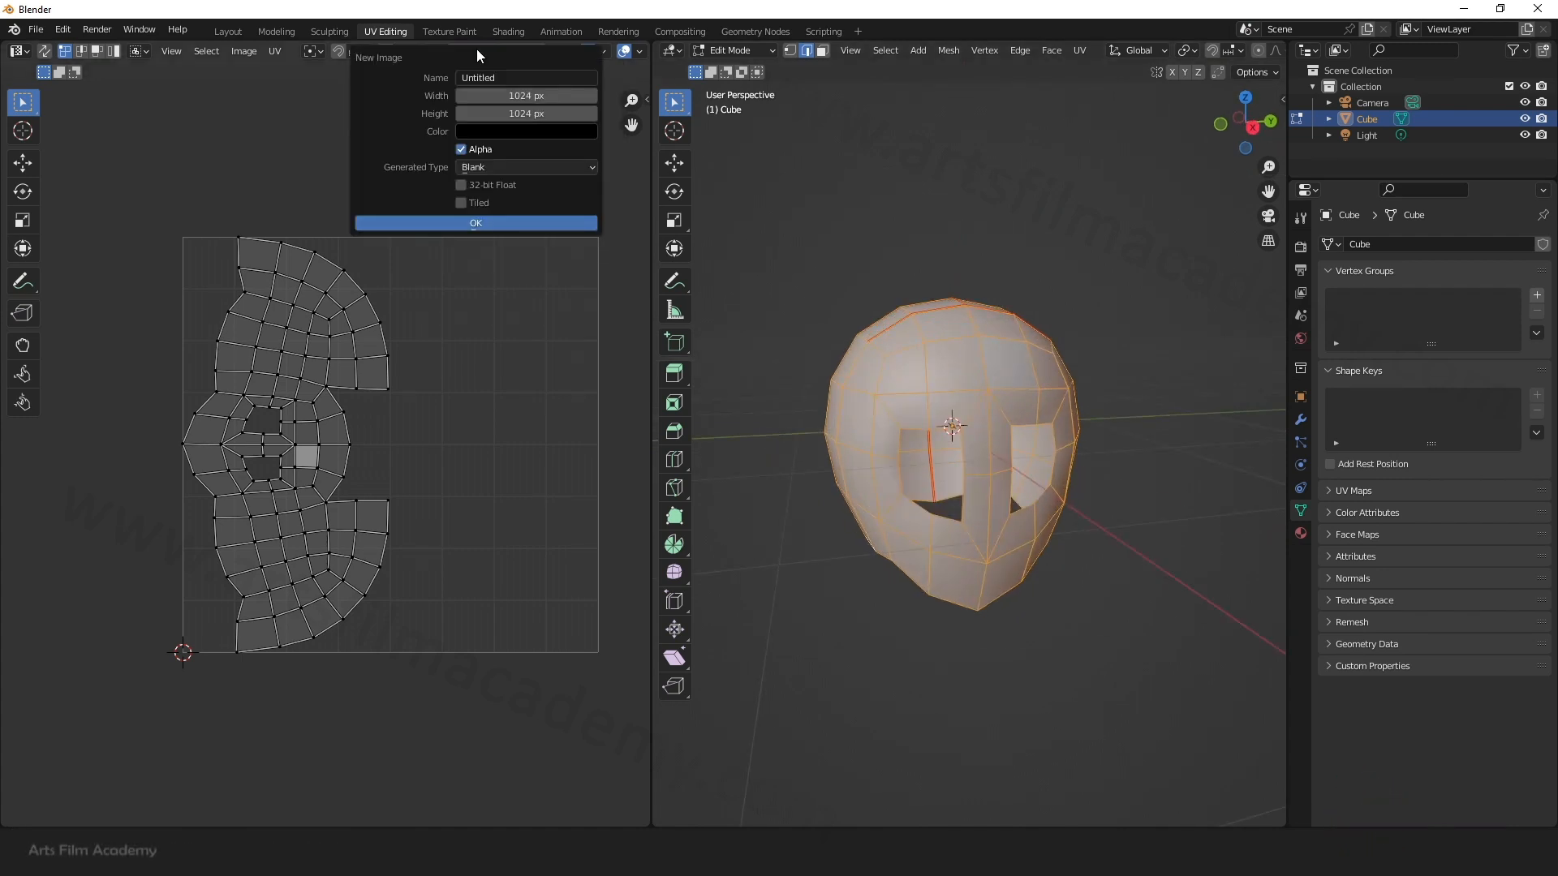
left_click(505, 166)
left_click(493, 202)
left_click(486, 223)
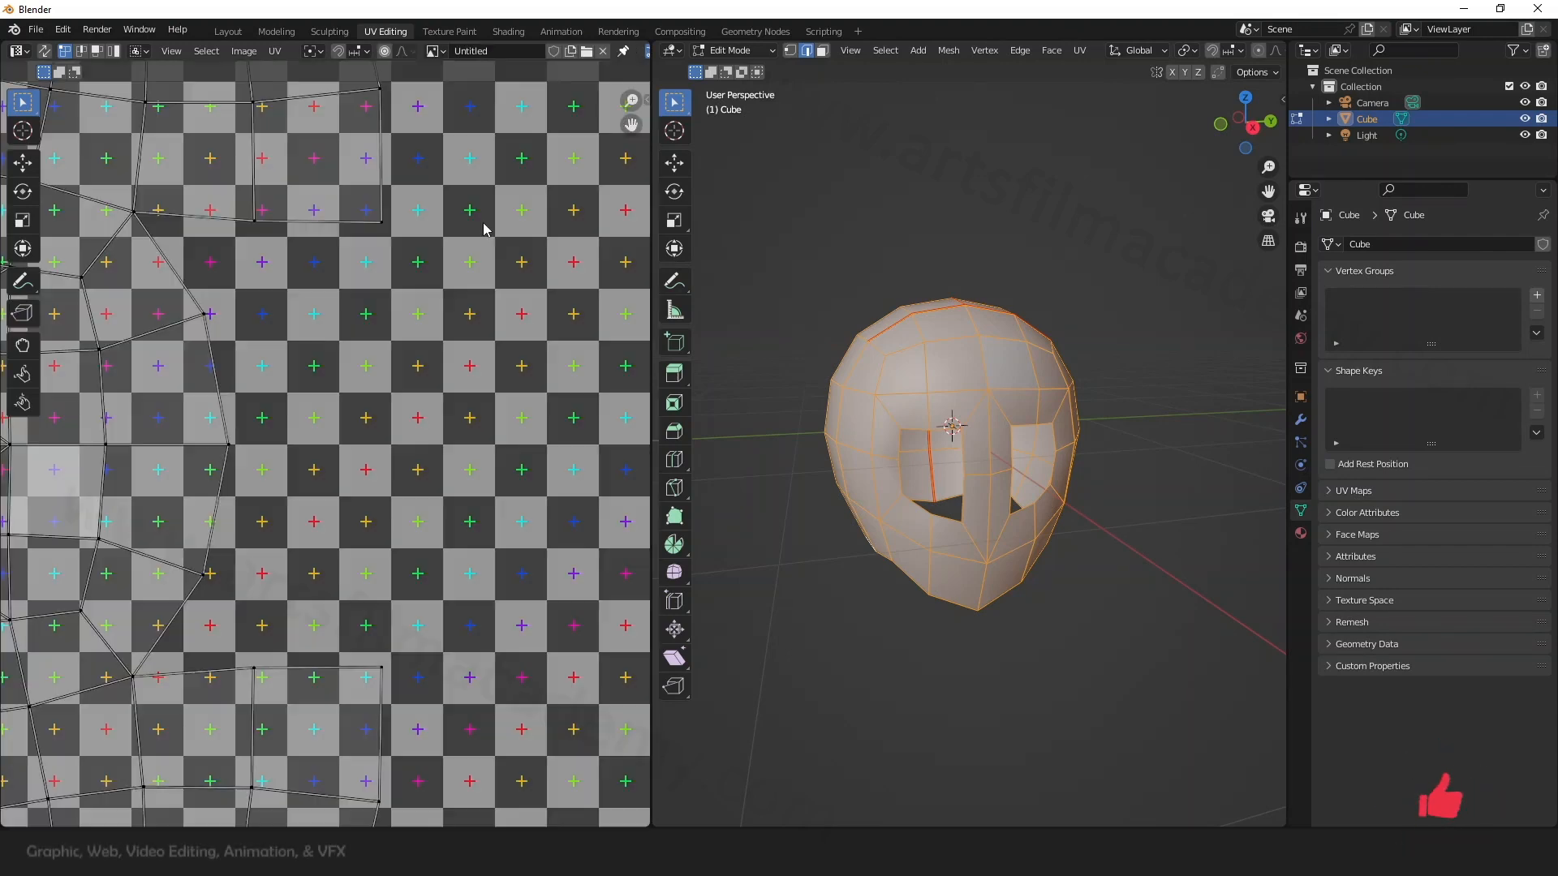
scroll(495, 275, "down", 6)
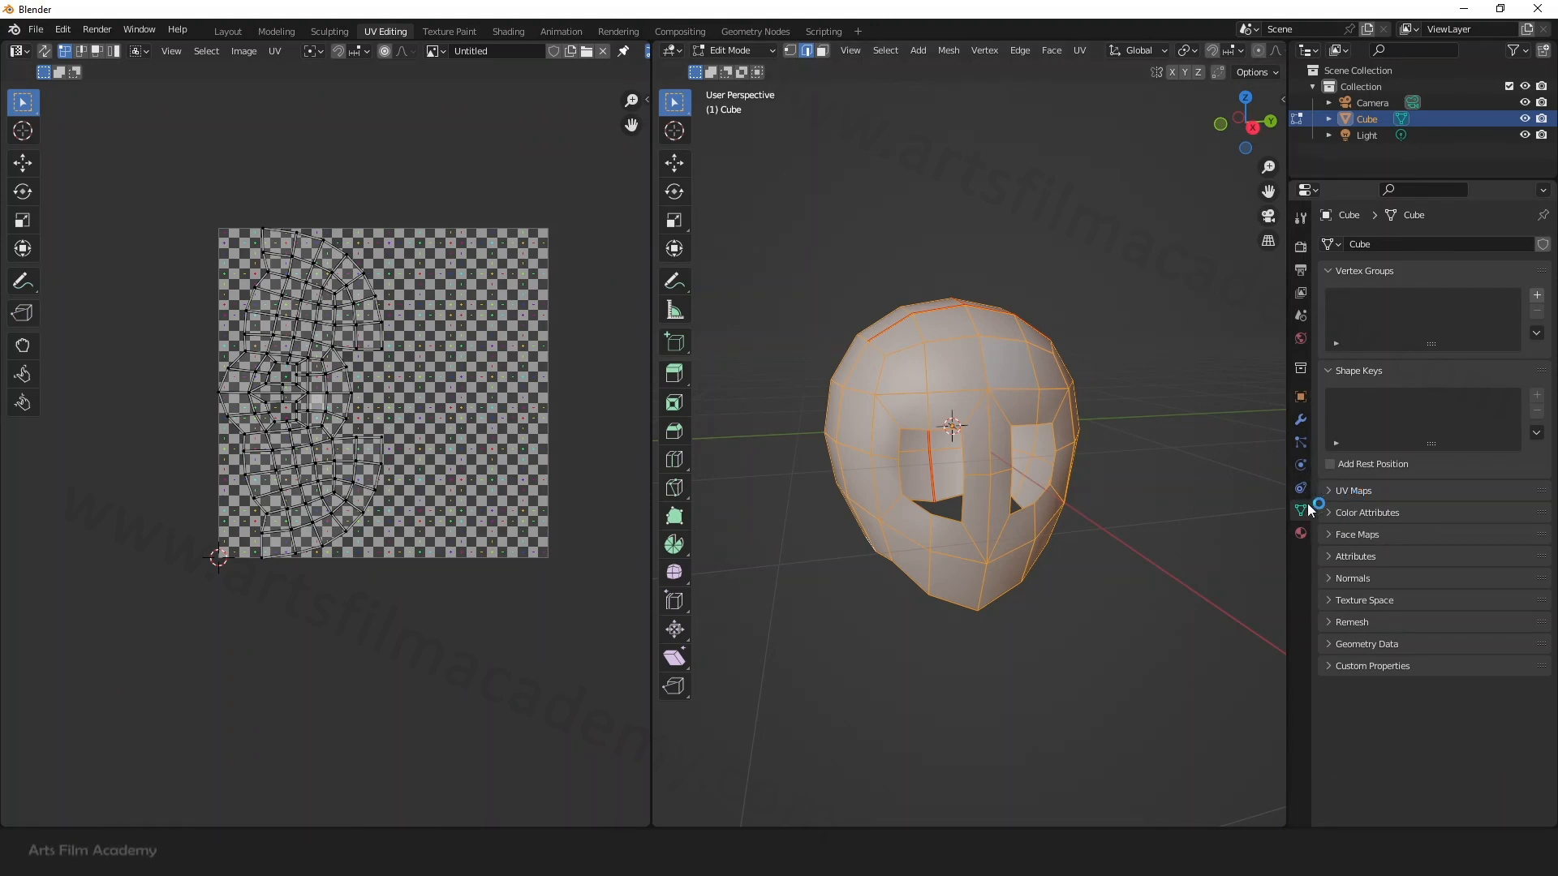
Step: Connect an Image Texture to the head material's Base Color and assign the Untitled image to it
left_click(1301, 536)
left_click(1419, 507)
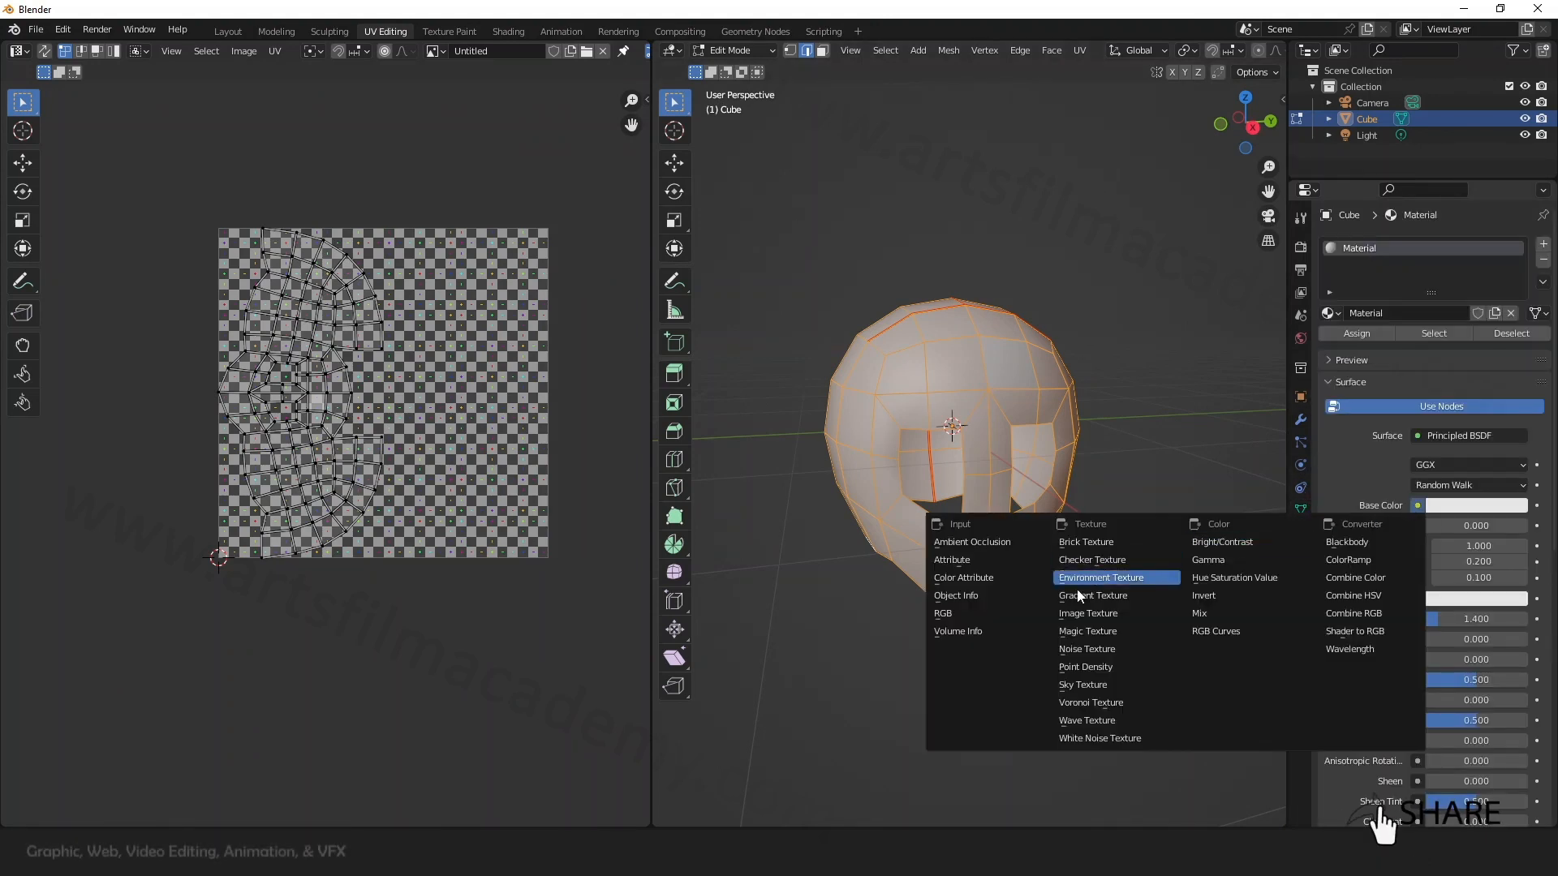
left_click(1126, 615)
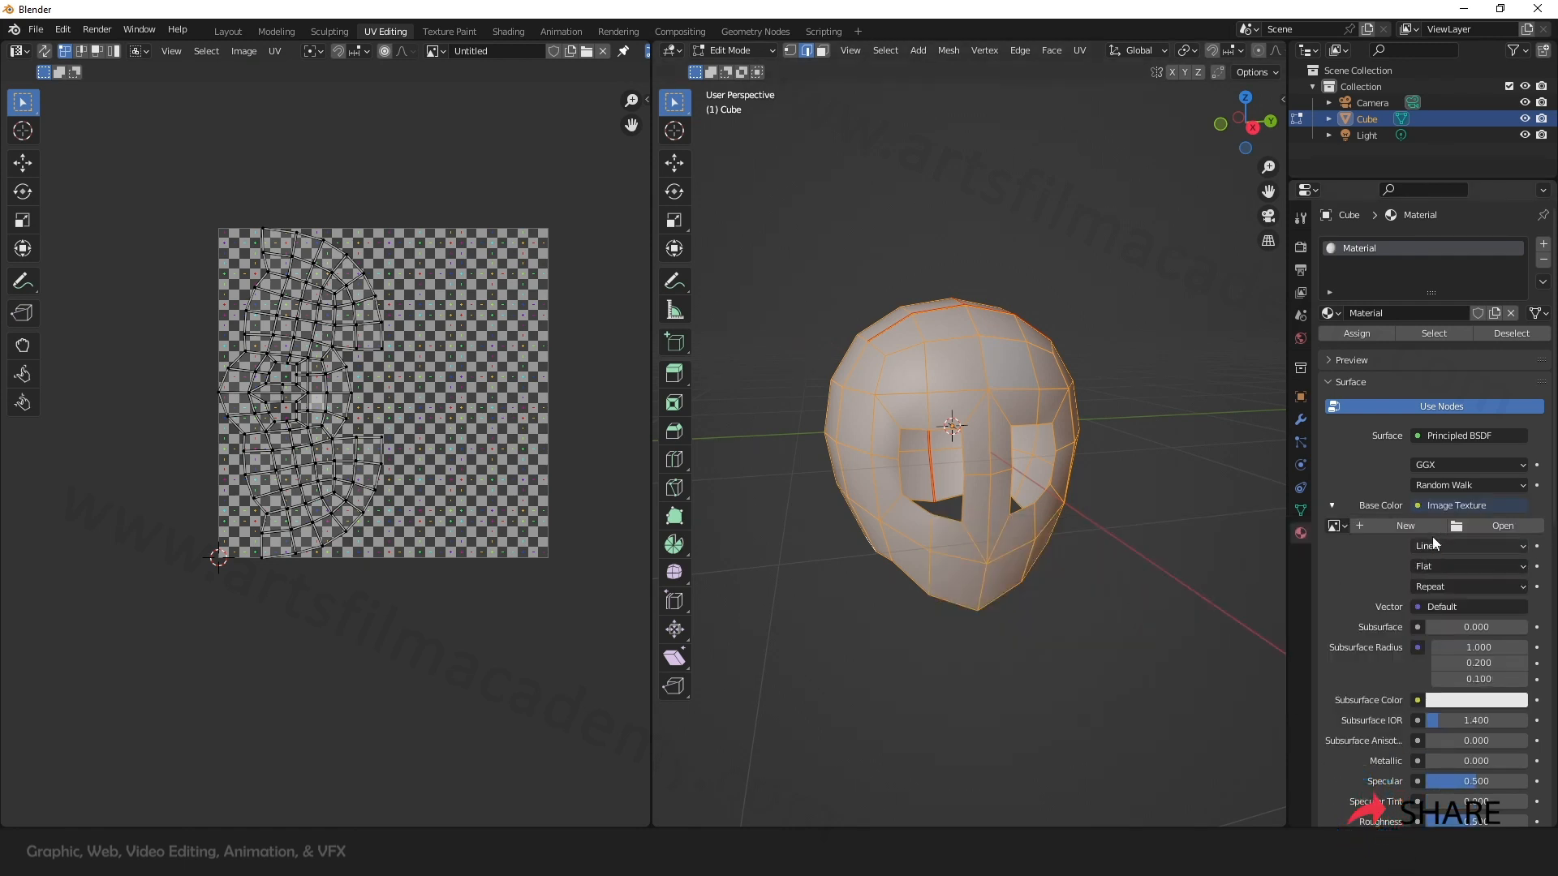
left_click(1335, 526)
left_click(1201, 563)
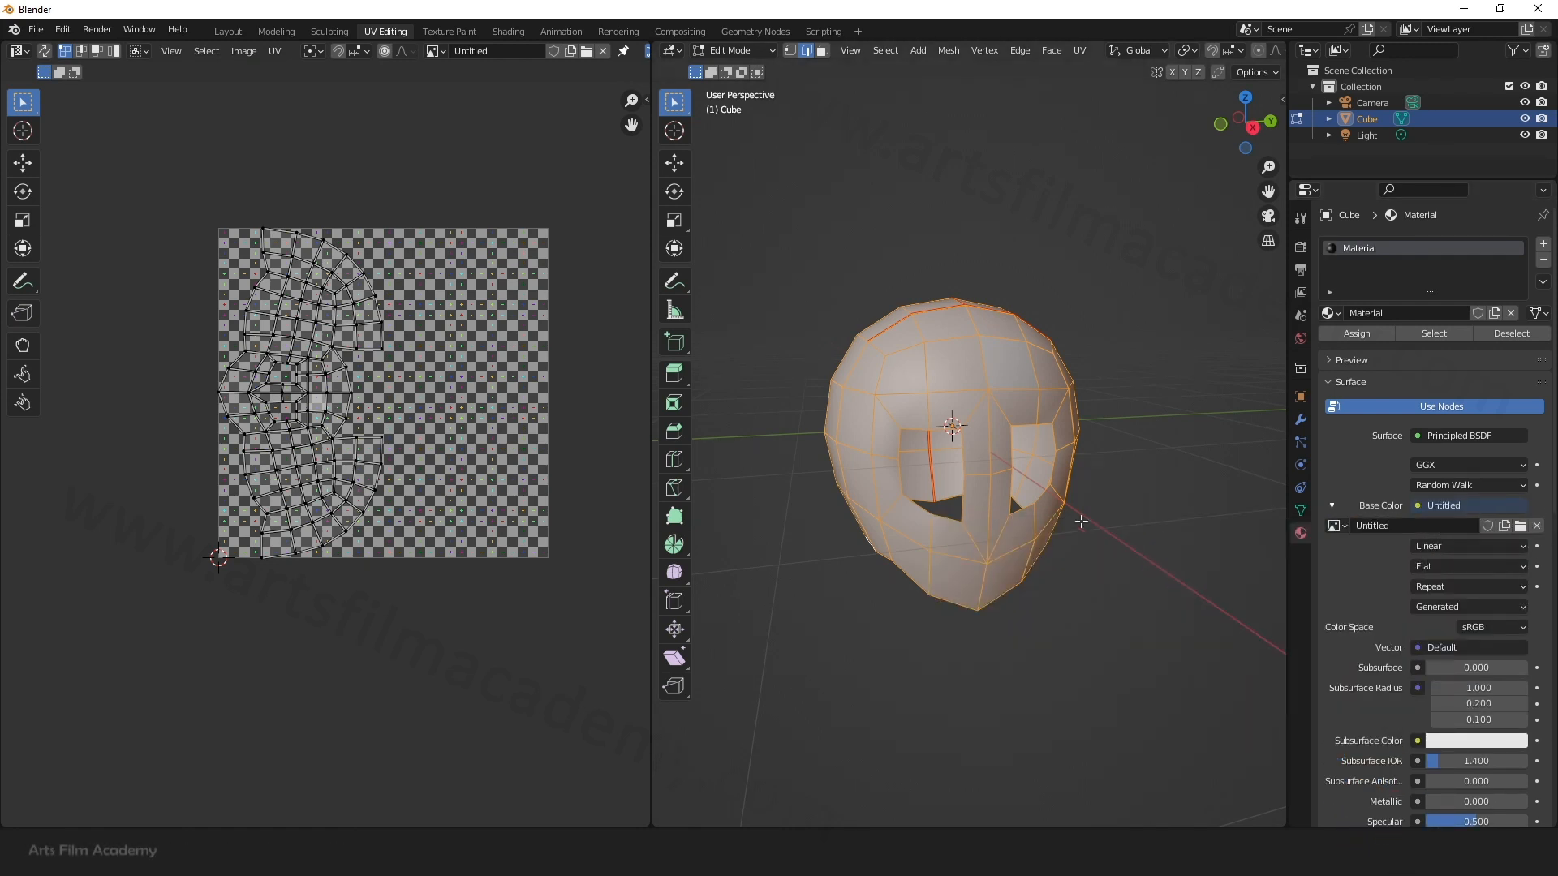
Step: Switch the 3D viewport to material preview shading to display the texture on the head
key("ctrl+space")
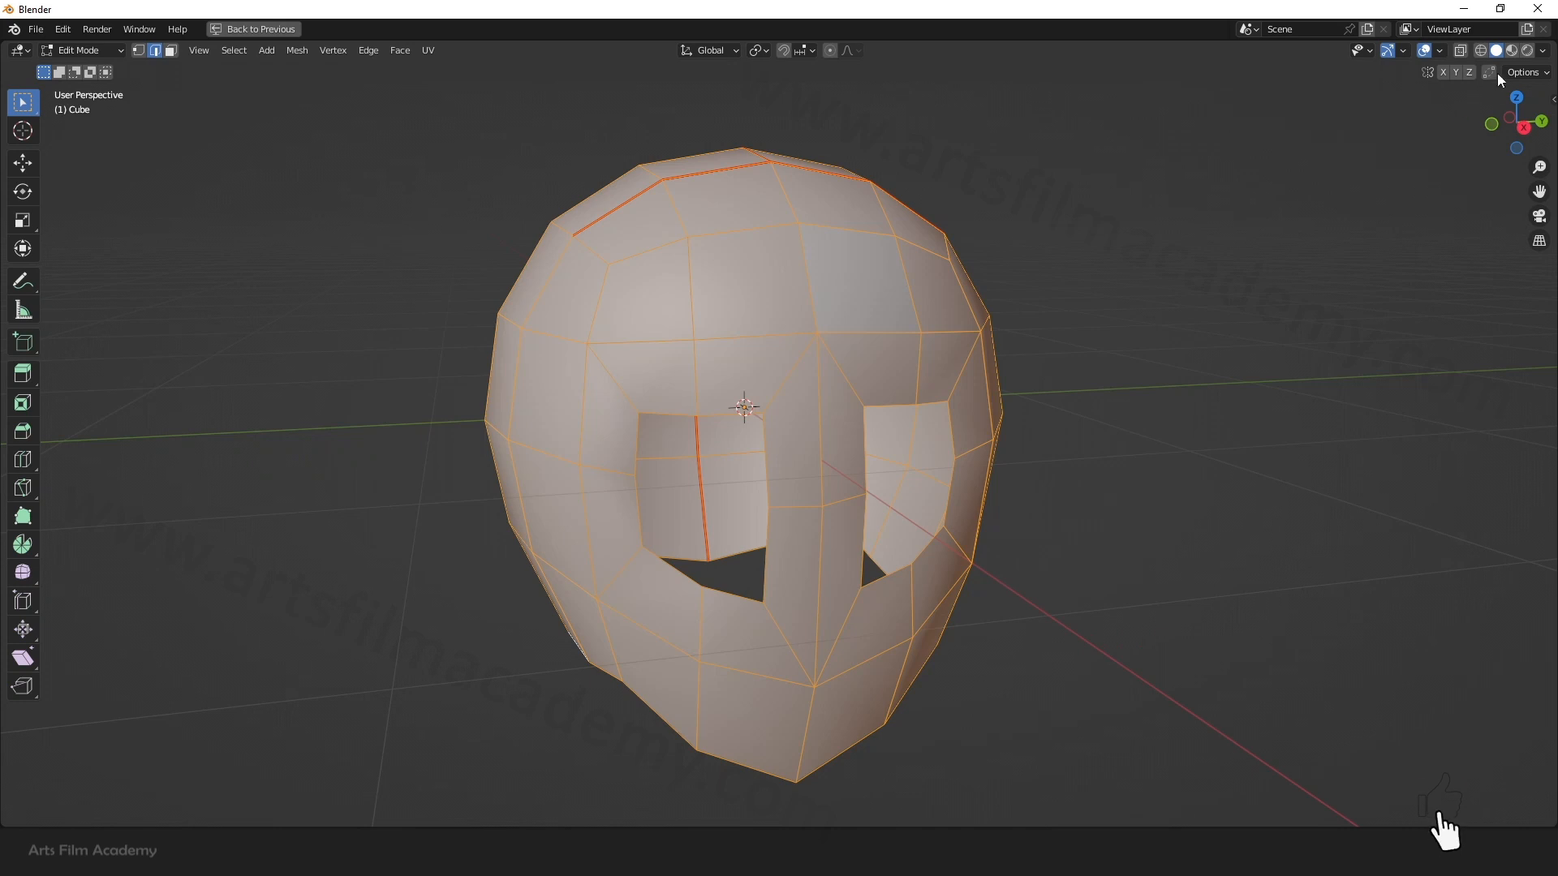
left_click(1512, 51)
key("ctrl+space")
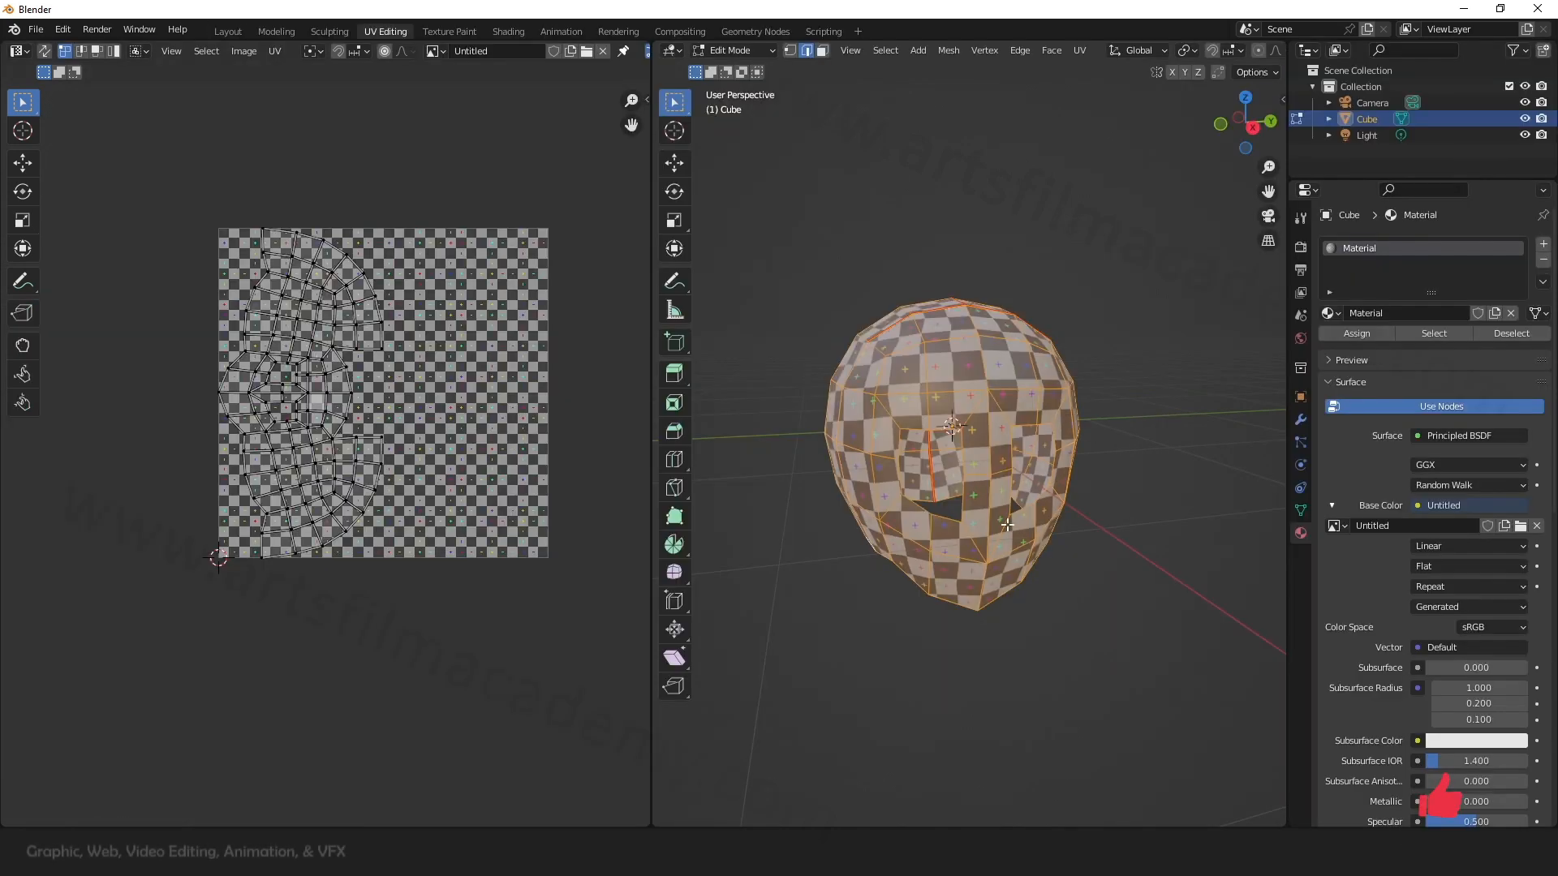
Step: Examine the checker pattern around the head for stretching, especially along the seams on the crown and back
middle_click_drag(1008, 526, 1074, 574)
scroll(950, 407, "up", 4)
scroll(949, 407, "down", 4)
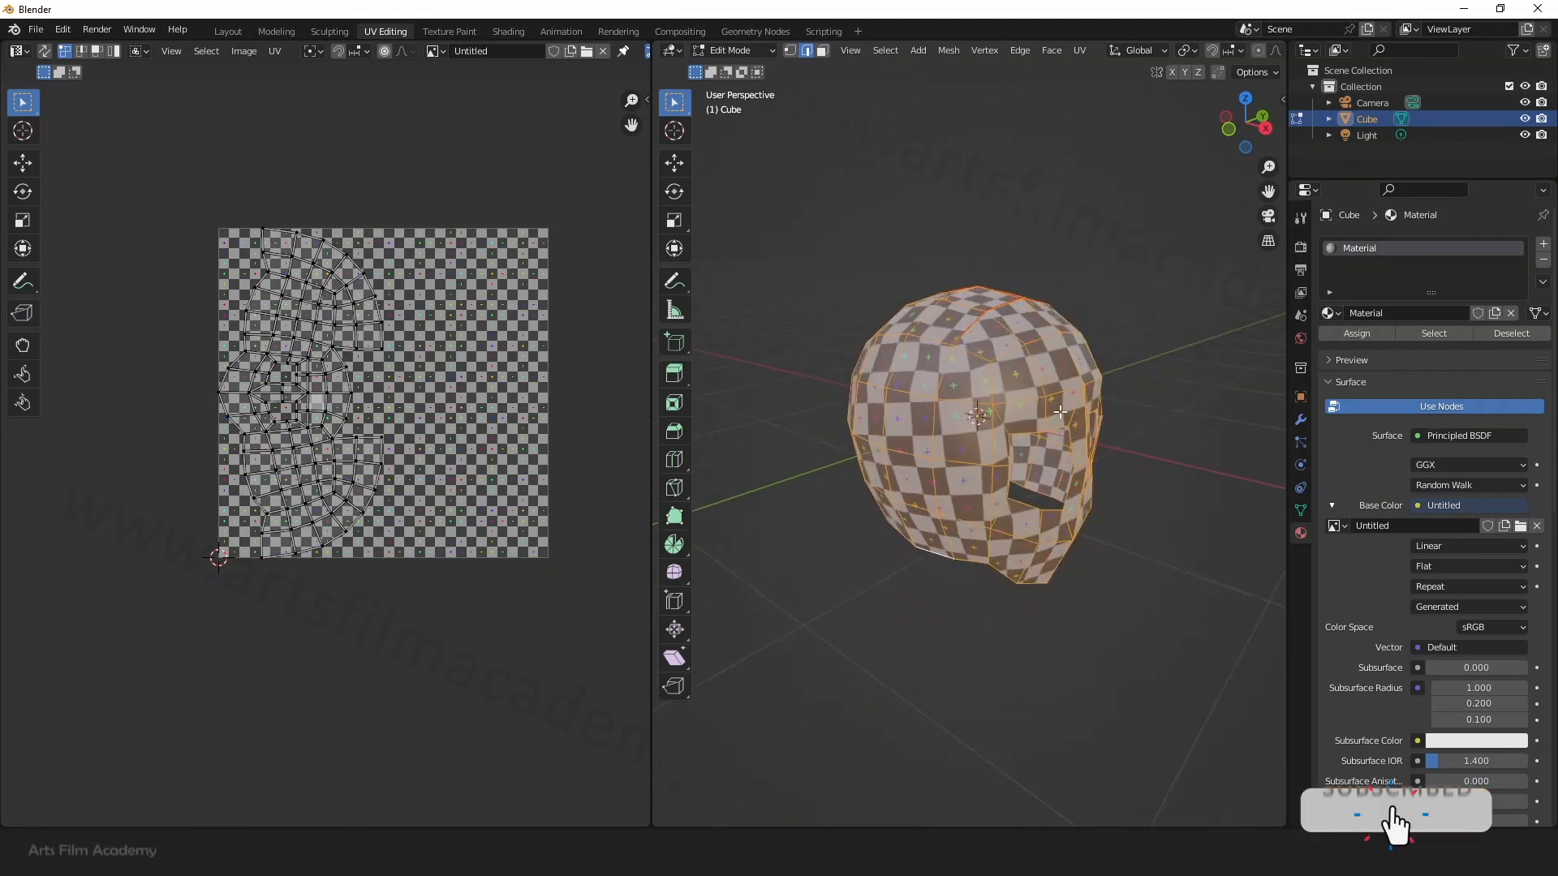
middle_click_drag(949, 408, 1133, 505)
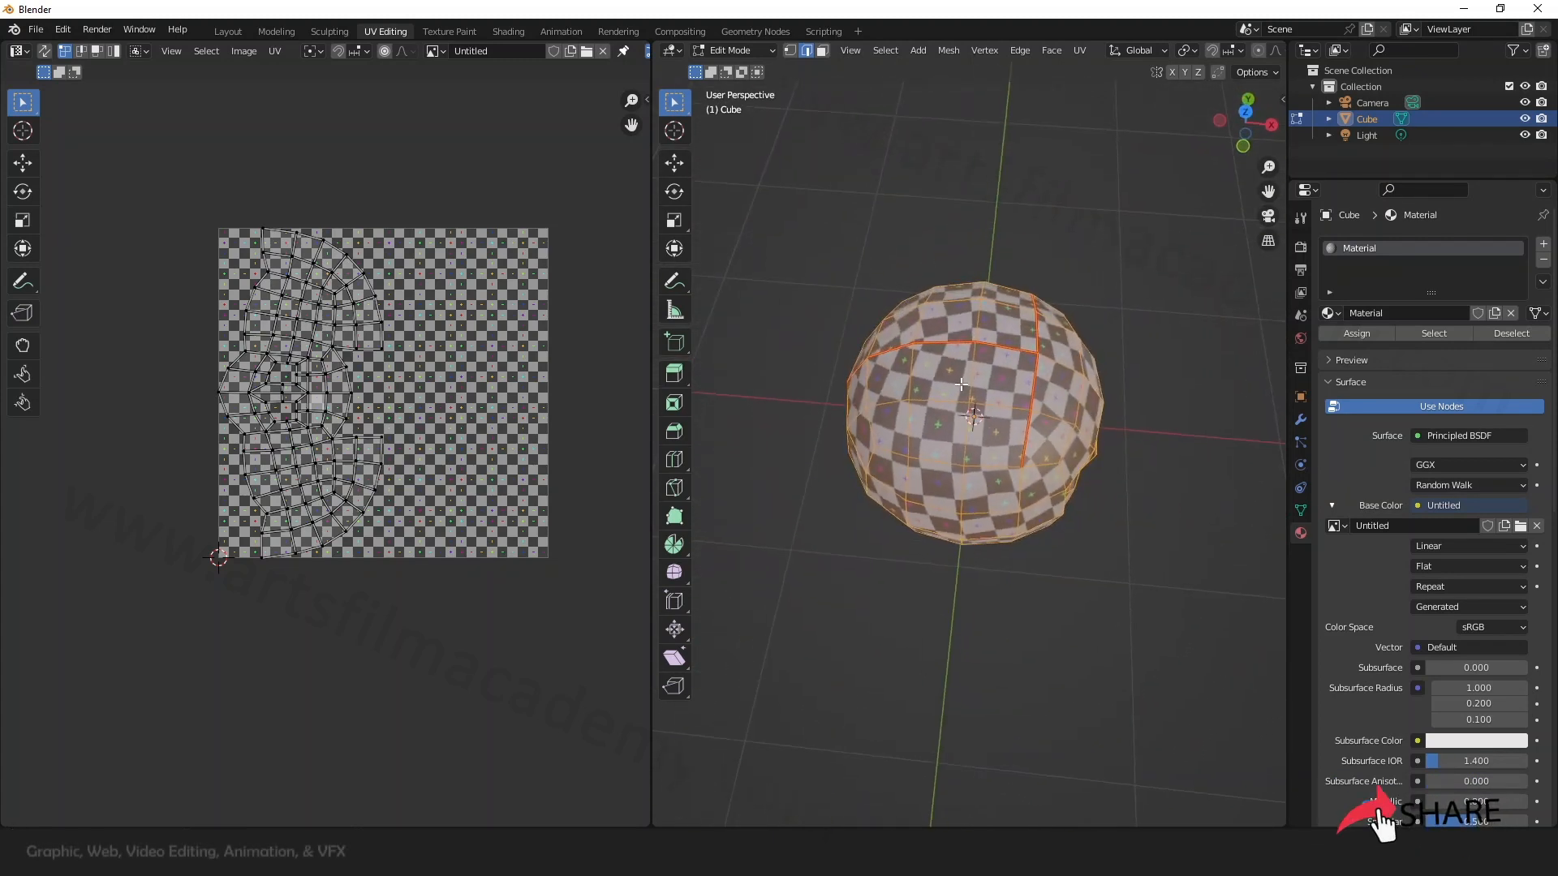
scroll(990, 375, "up", 4)
middle_click_drag(990, 375, 1006, 328)
scroll(1006, 328, "up", 4)
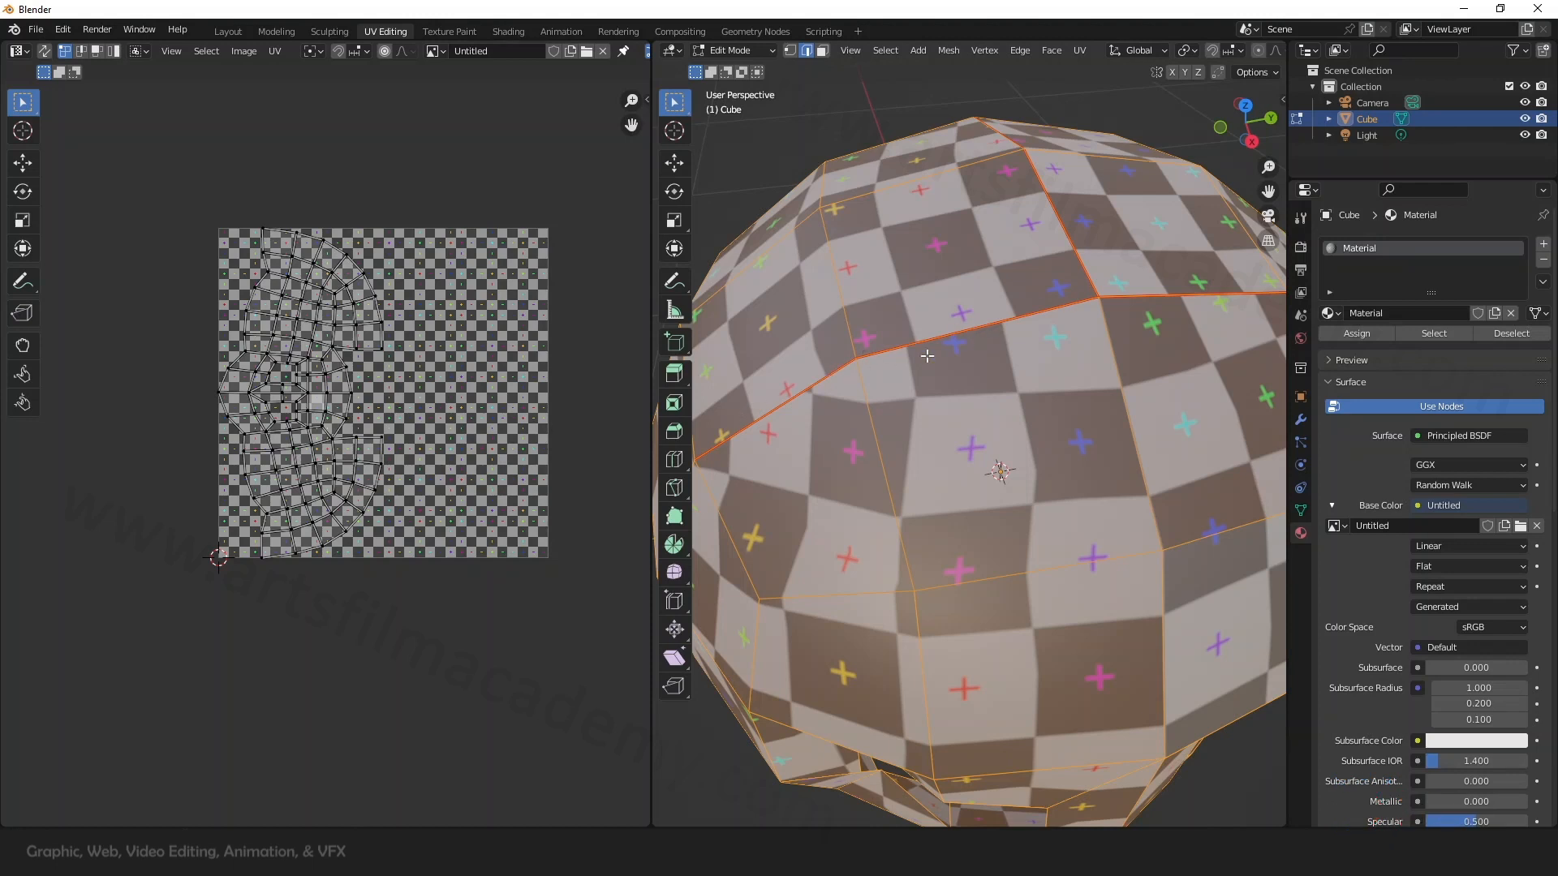
scroll(926, 355, "down", 6)
mouse_move(934, 357)
middle_mouse_down()
mouse_move(1133, 396)
mouse_move(919, 363)
middle_mouse_up()
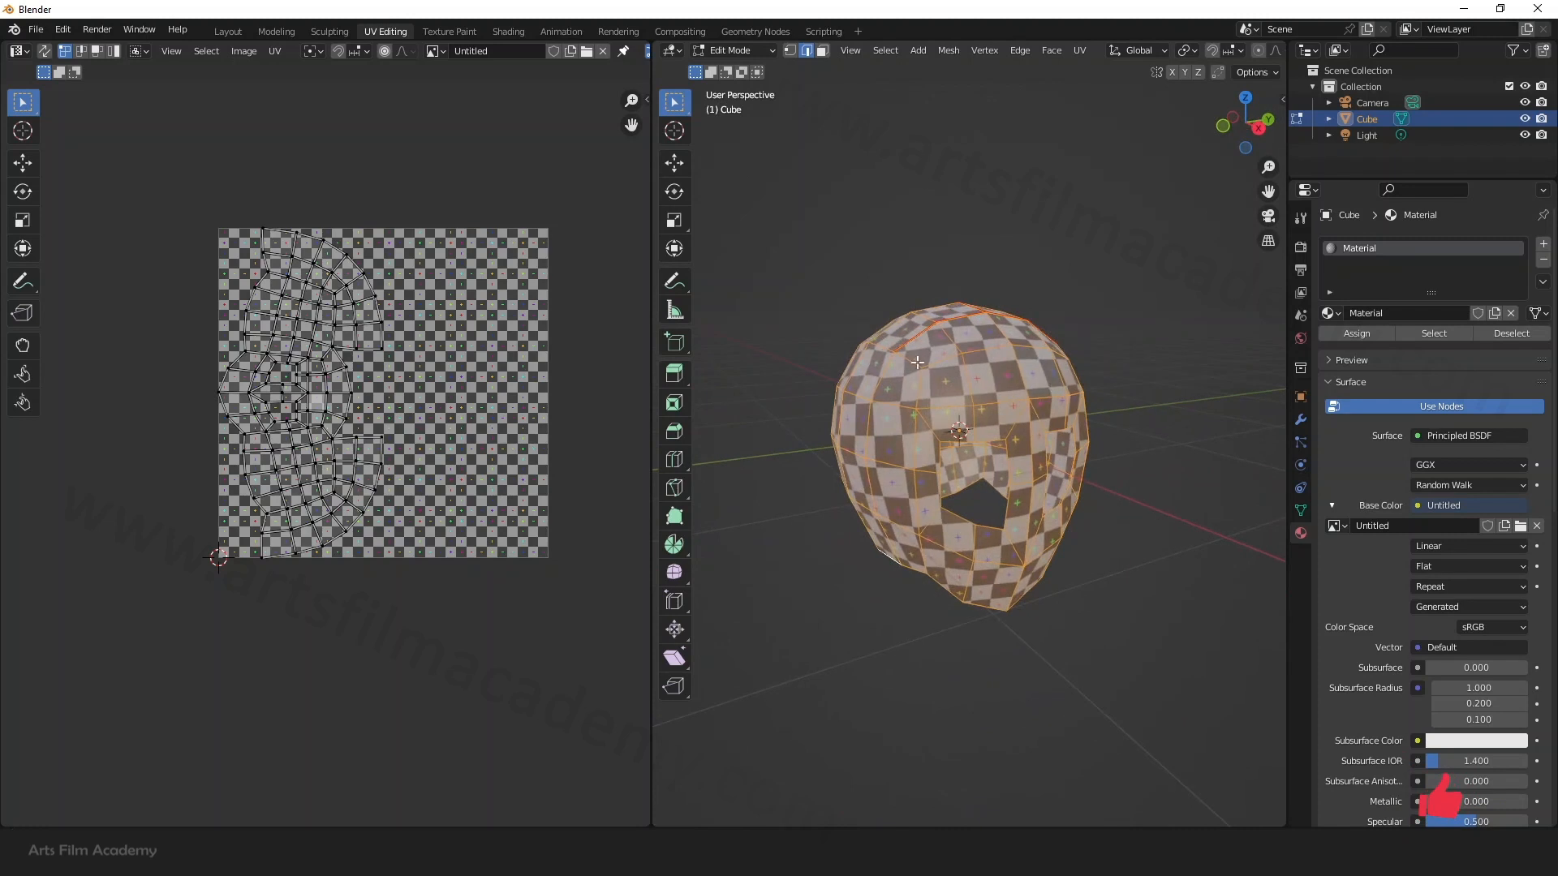
Step: Select the entire UV layout and apply Minimize Stretch with a blend of 0.30
scroll(361, 383, "up", 2)
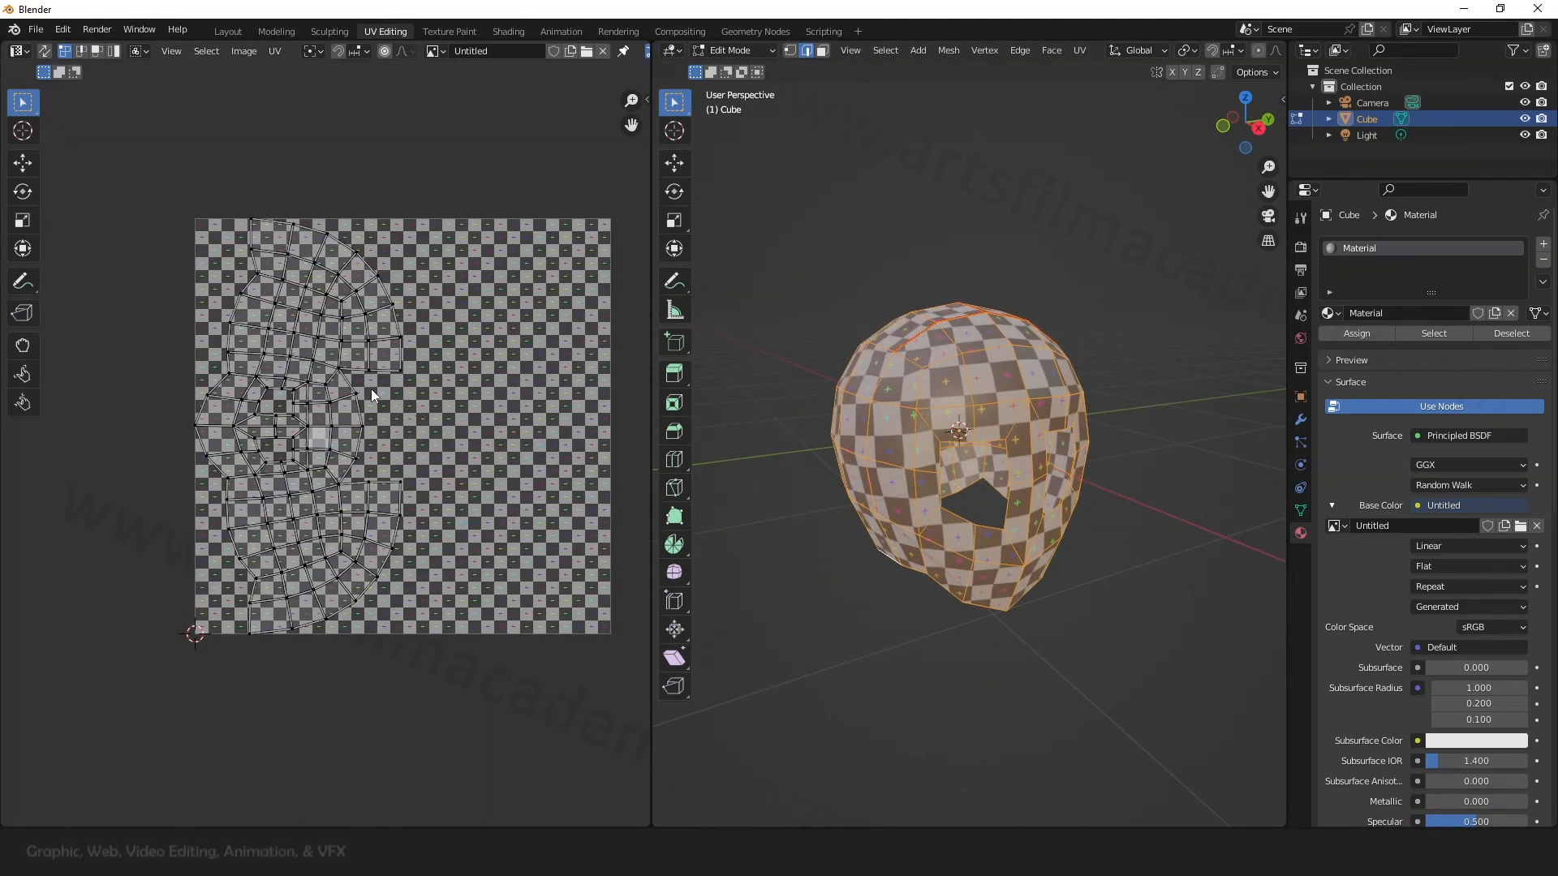
left_click_drag(131, 159, 487, 713)
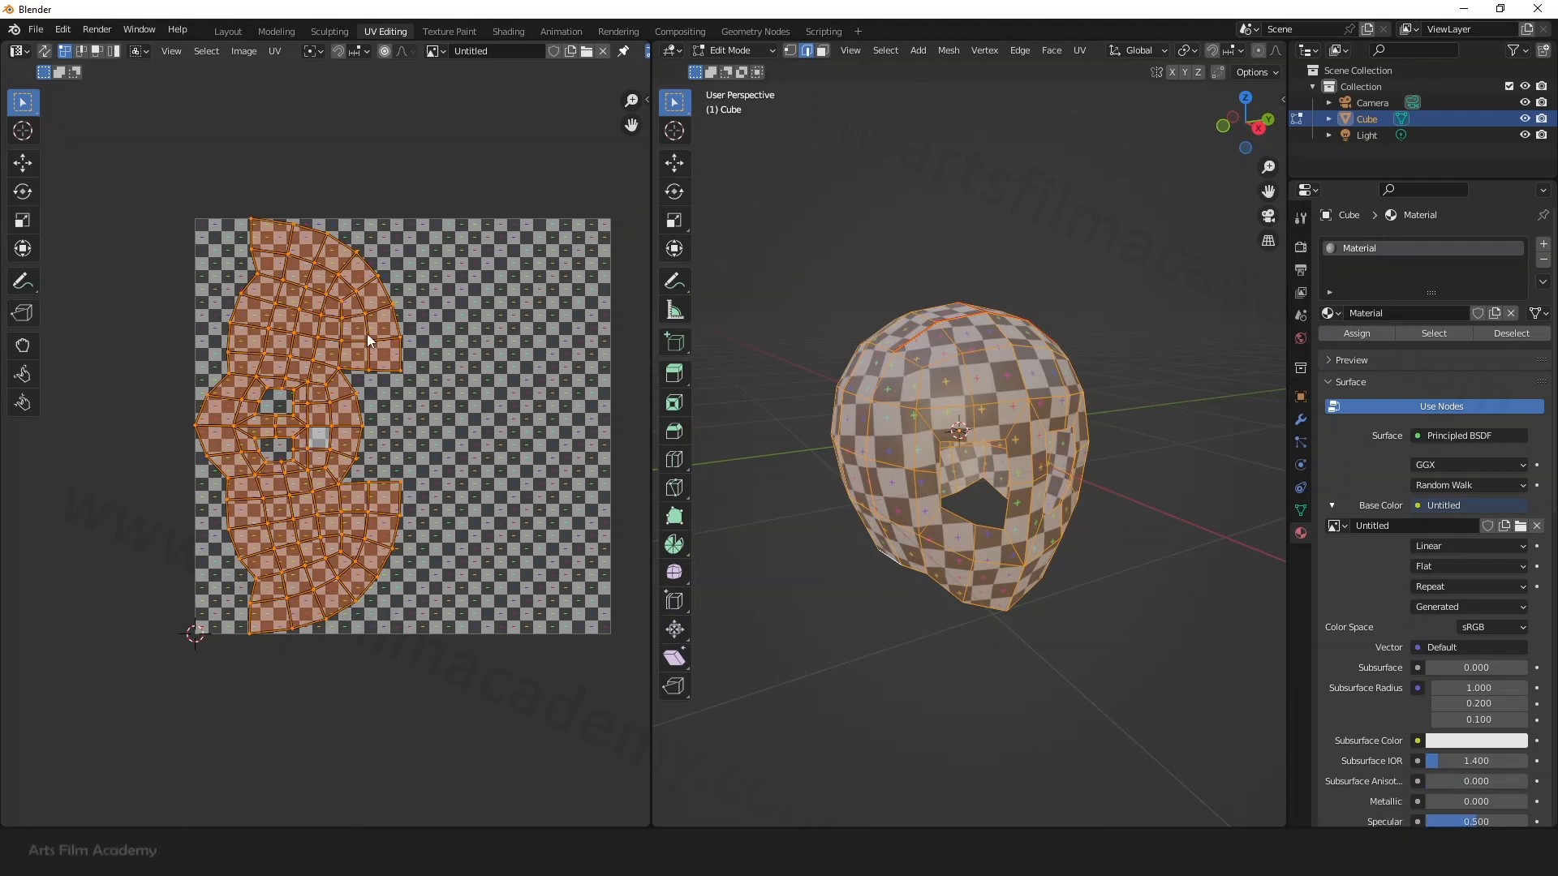
left_click(275, 51)
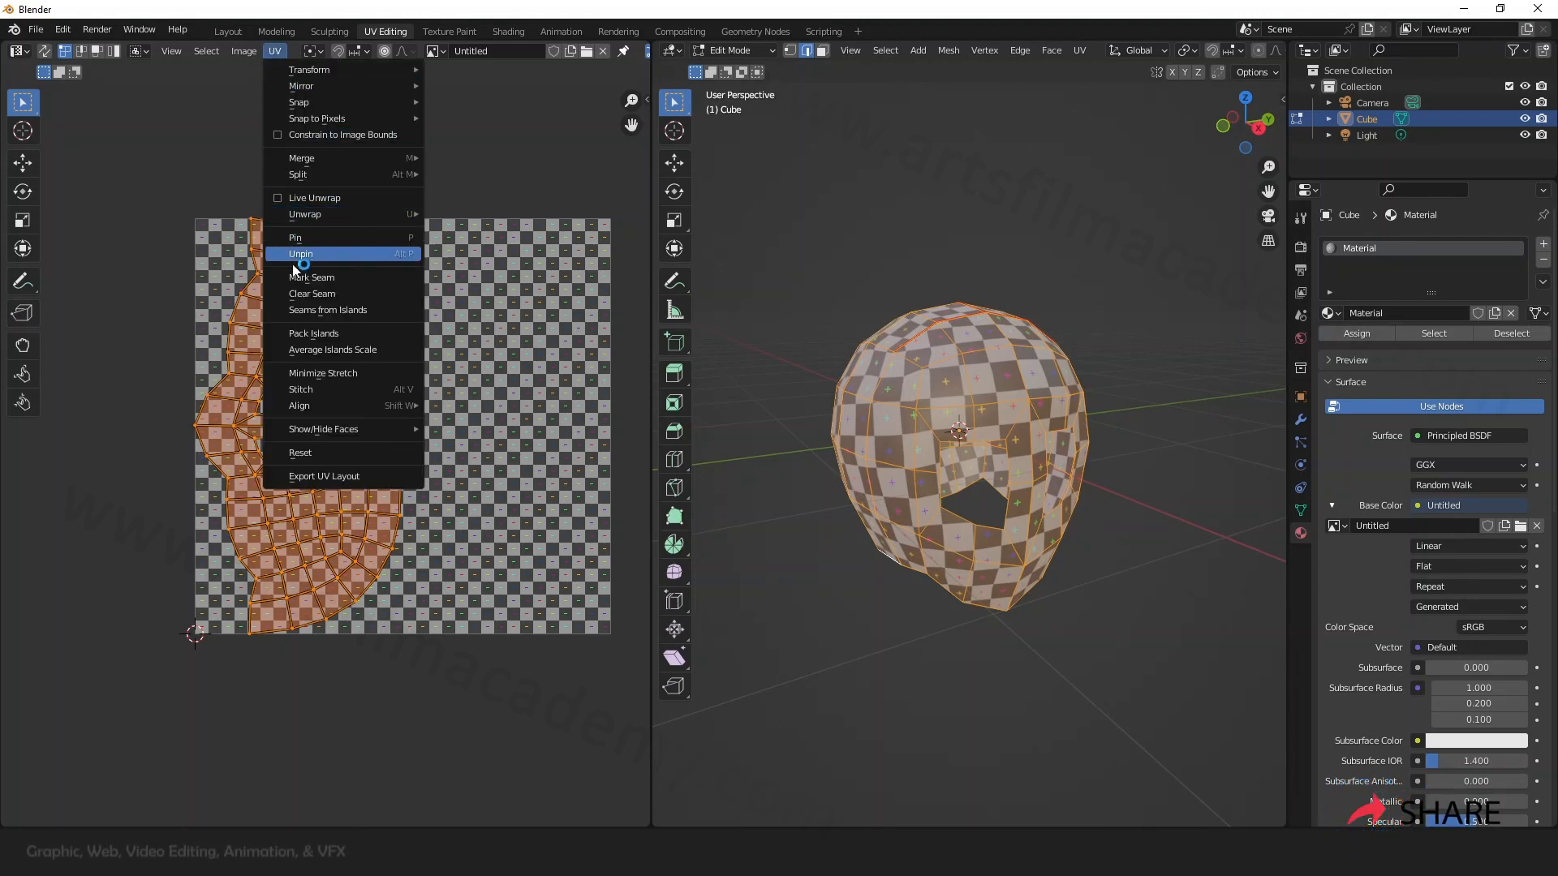
left_click(297, 321)
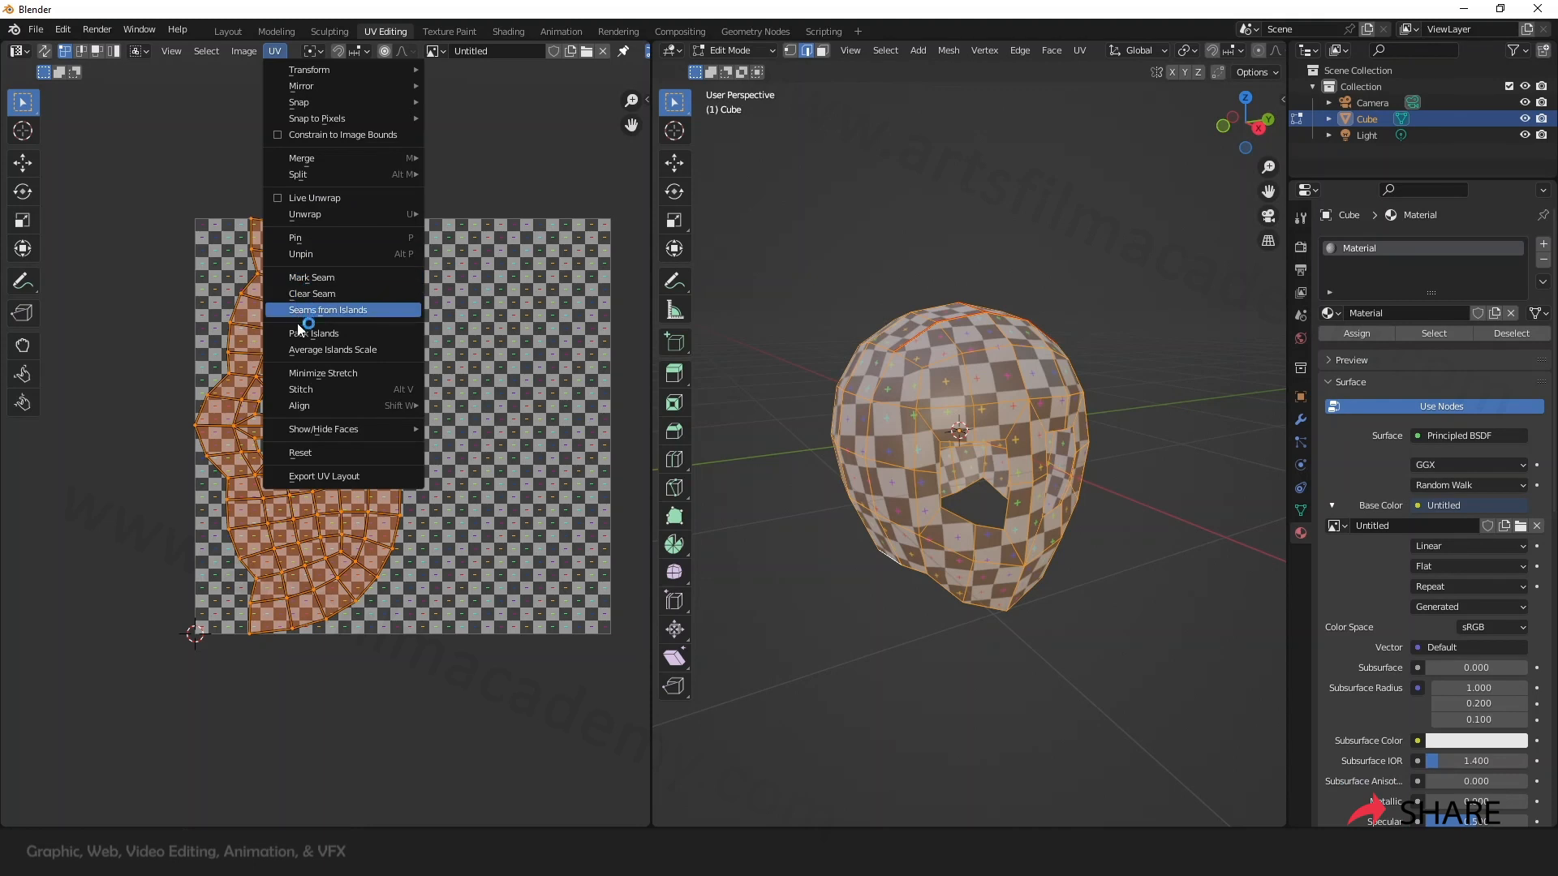
left_click(333, 374)
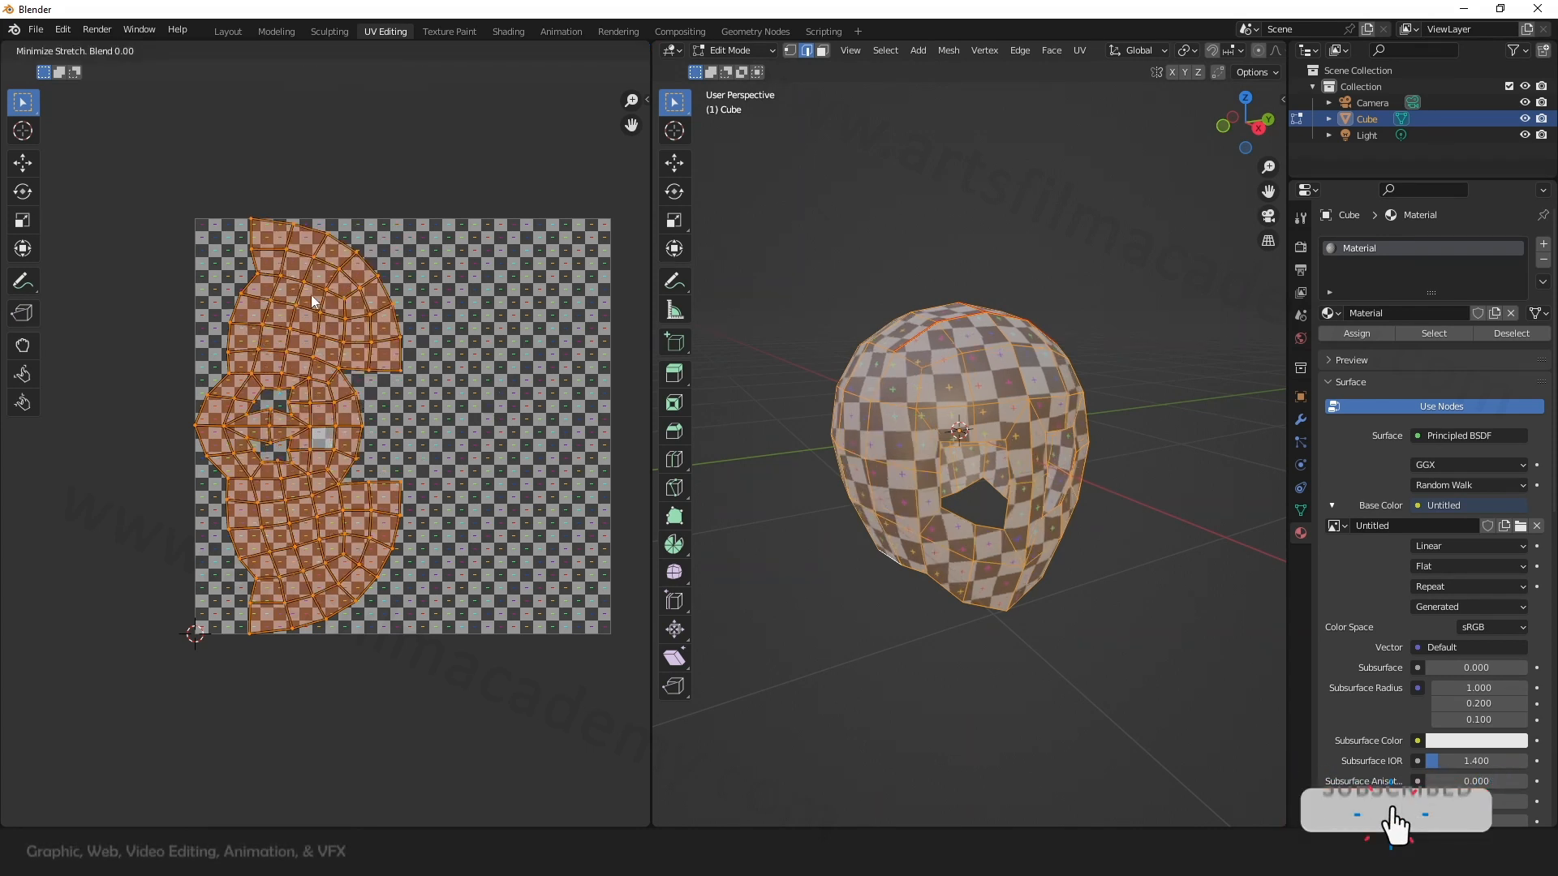
scroll(297, 371, "up", 3)
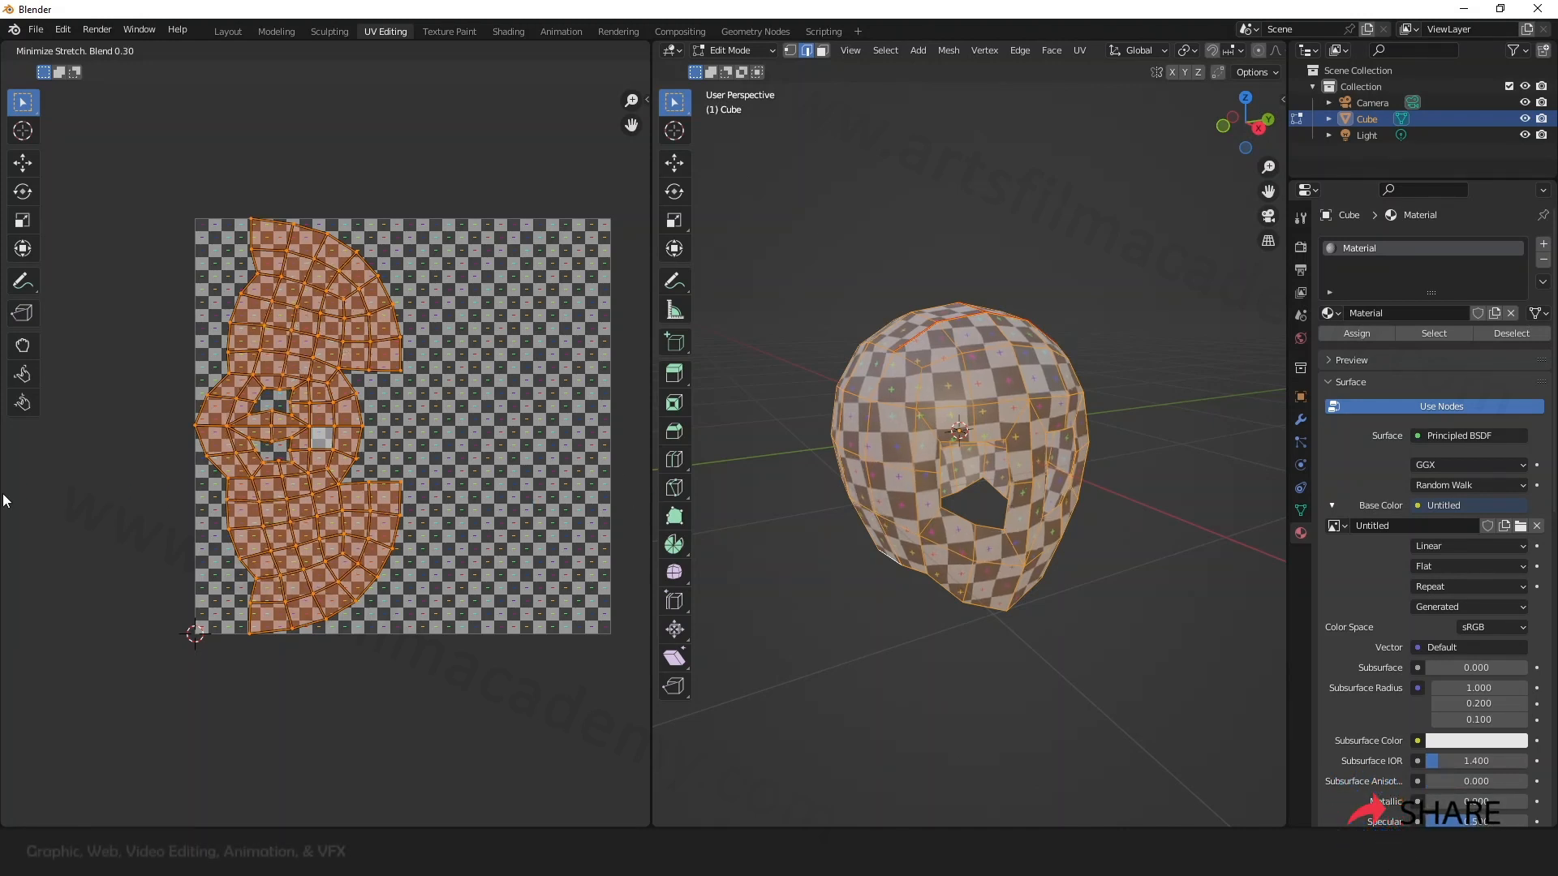
left_click(59, 500)
mouse_move(1009, 517)
middle_mouse_down()
mouse_move(897, 570)
mouse_move(958, 503)
mouse_move(979, 517)
middle_mouse_up()
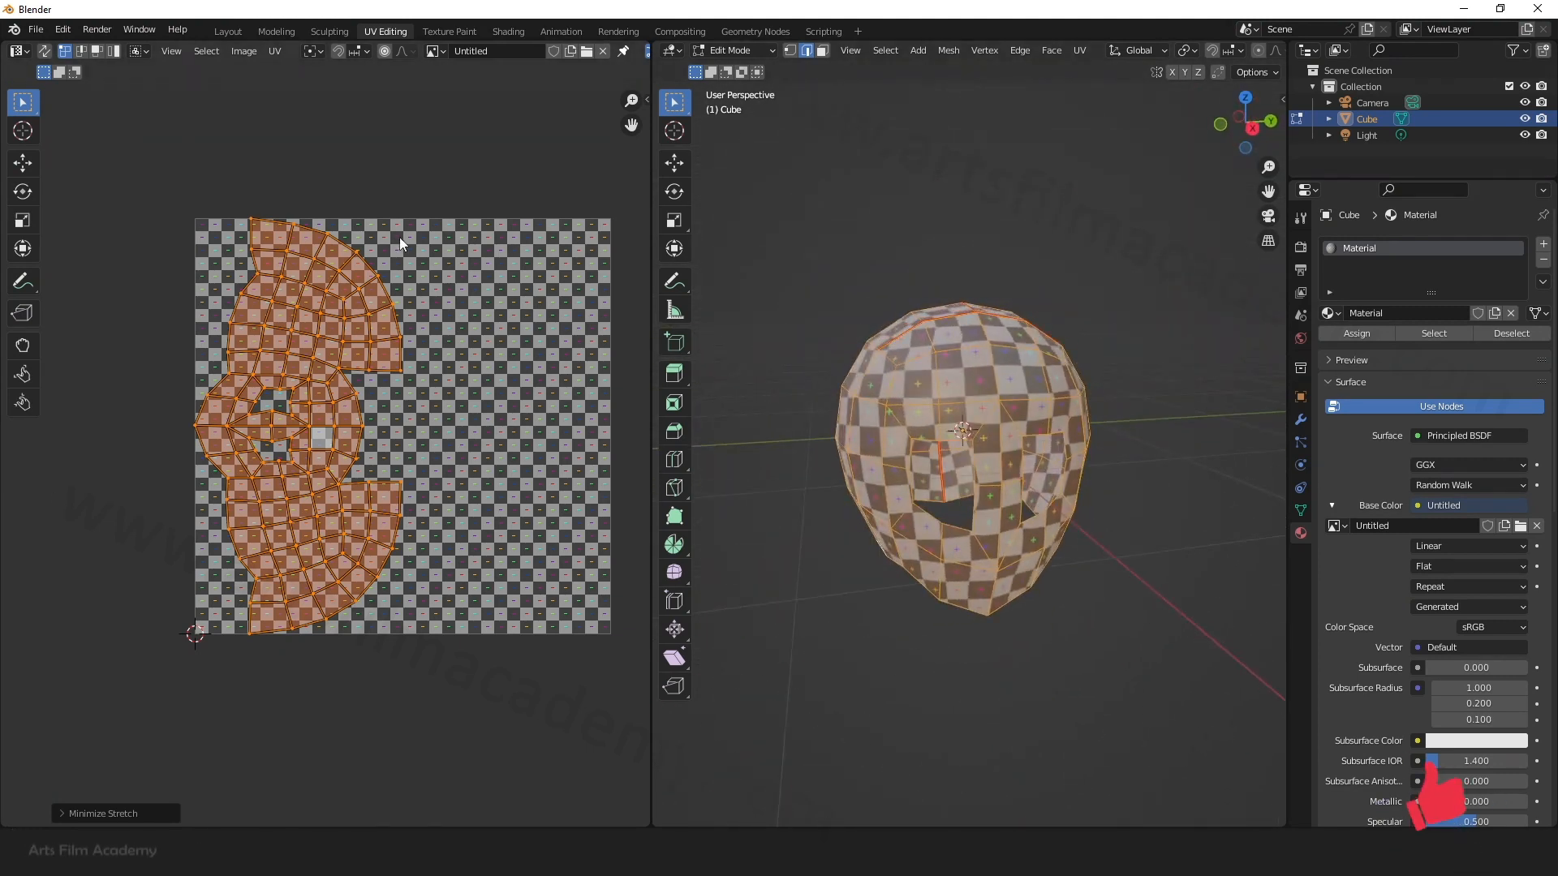
Step: Try moving a single vertex in the upper part of the UV layout and toggle the mesh selection off and on
left_click(410, 331)
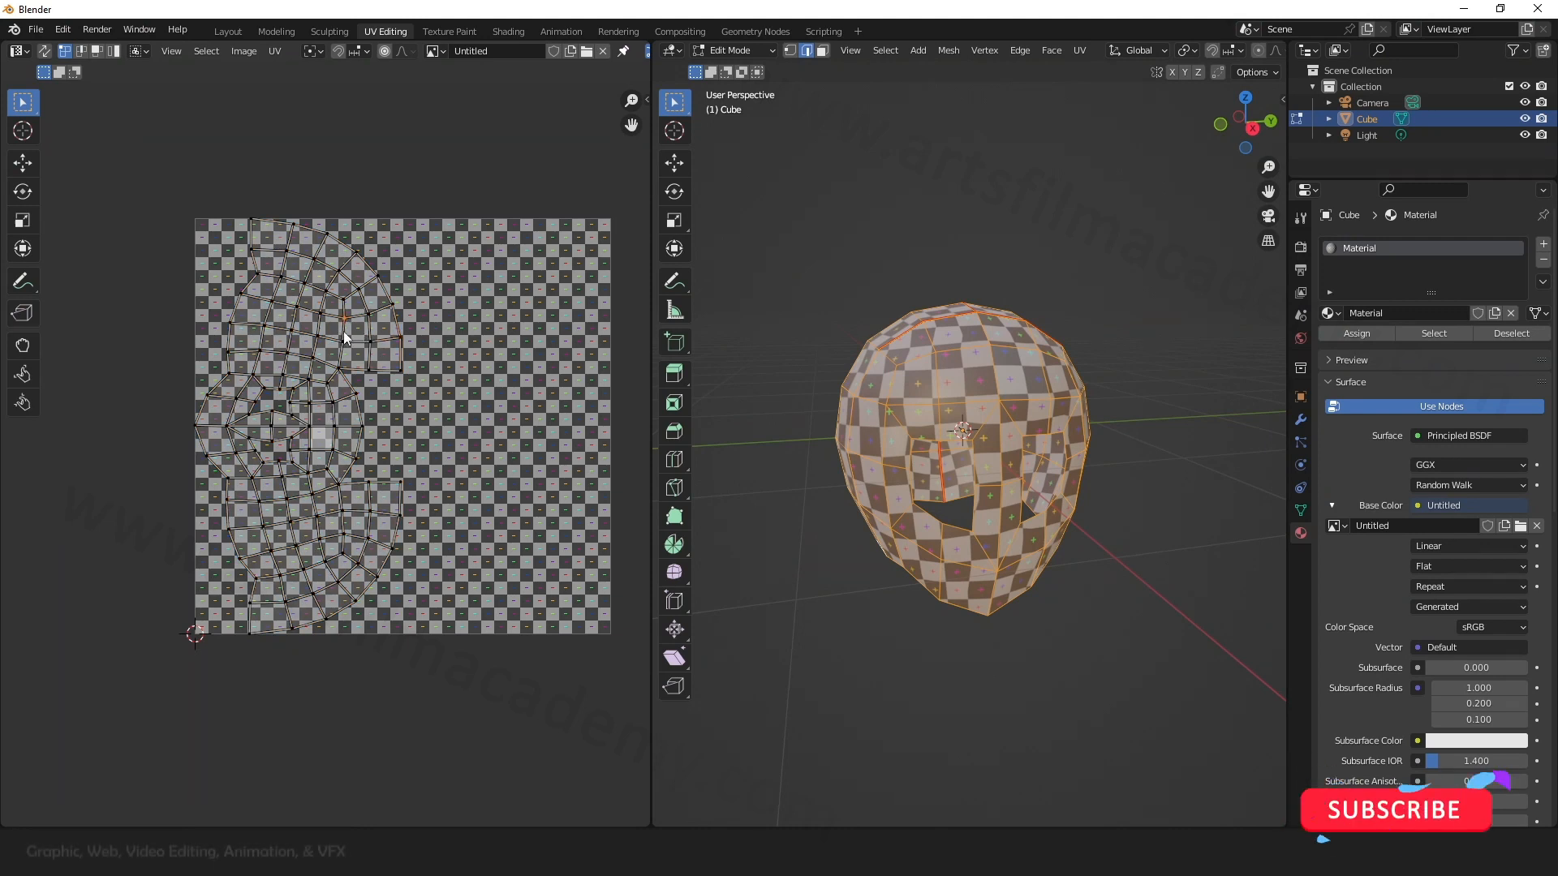
key("g")
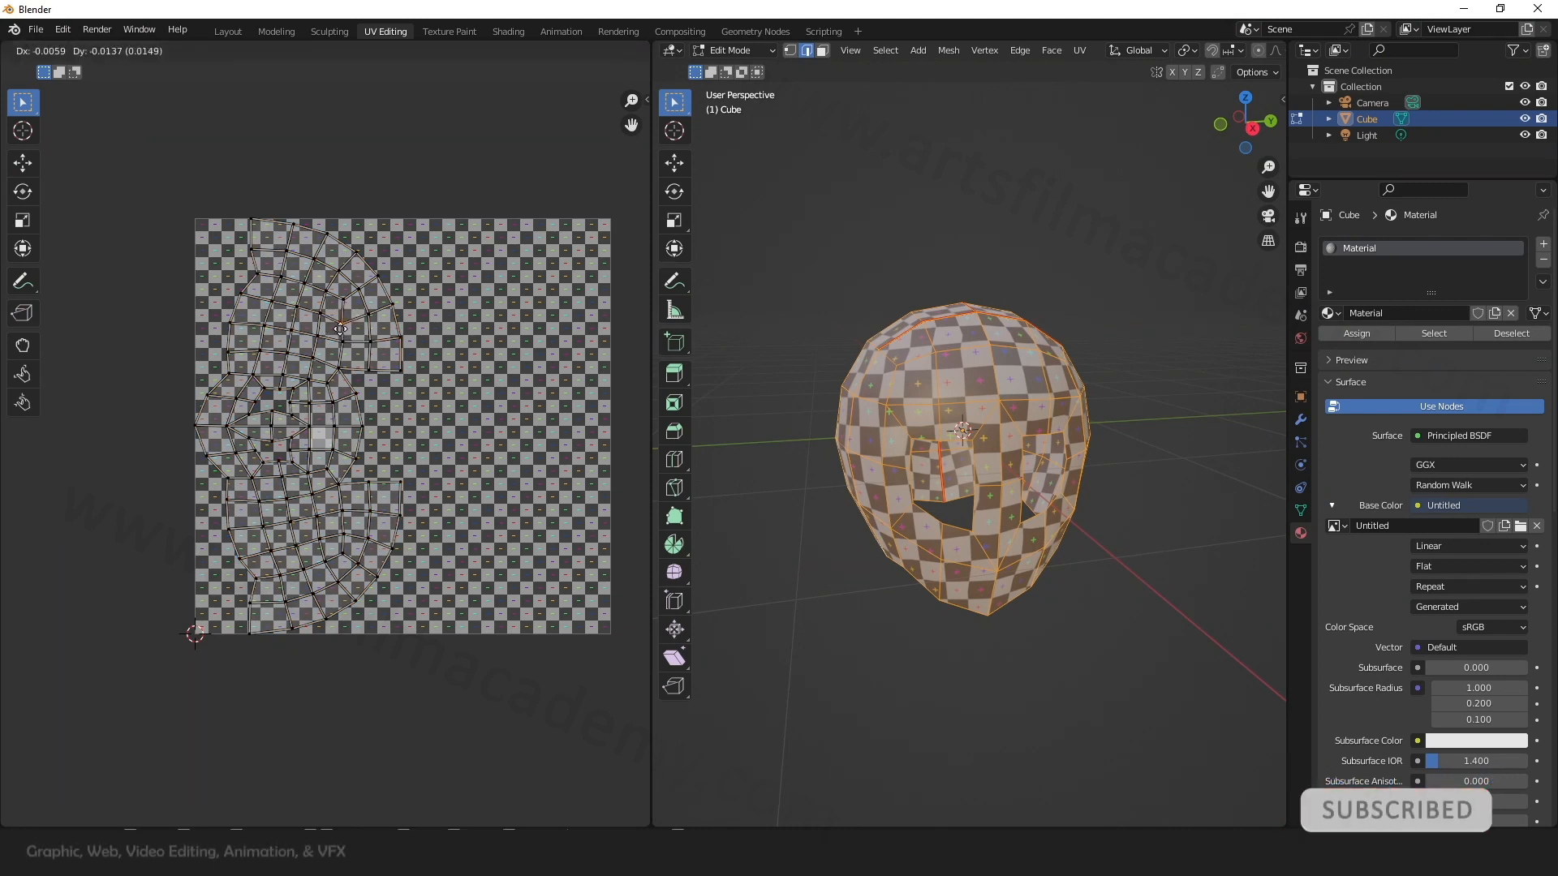
right_click(343, 337)
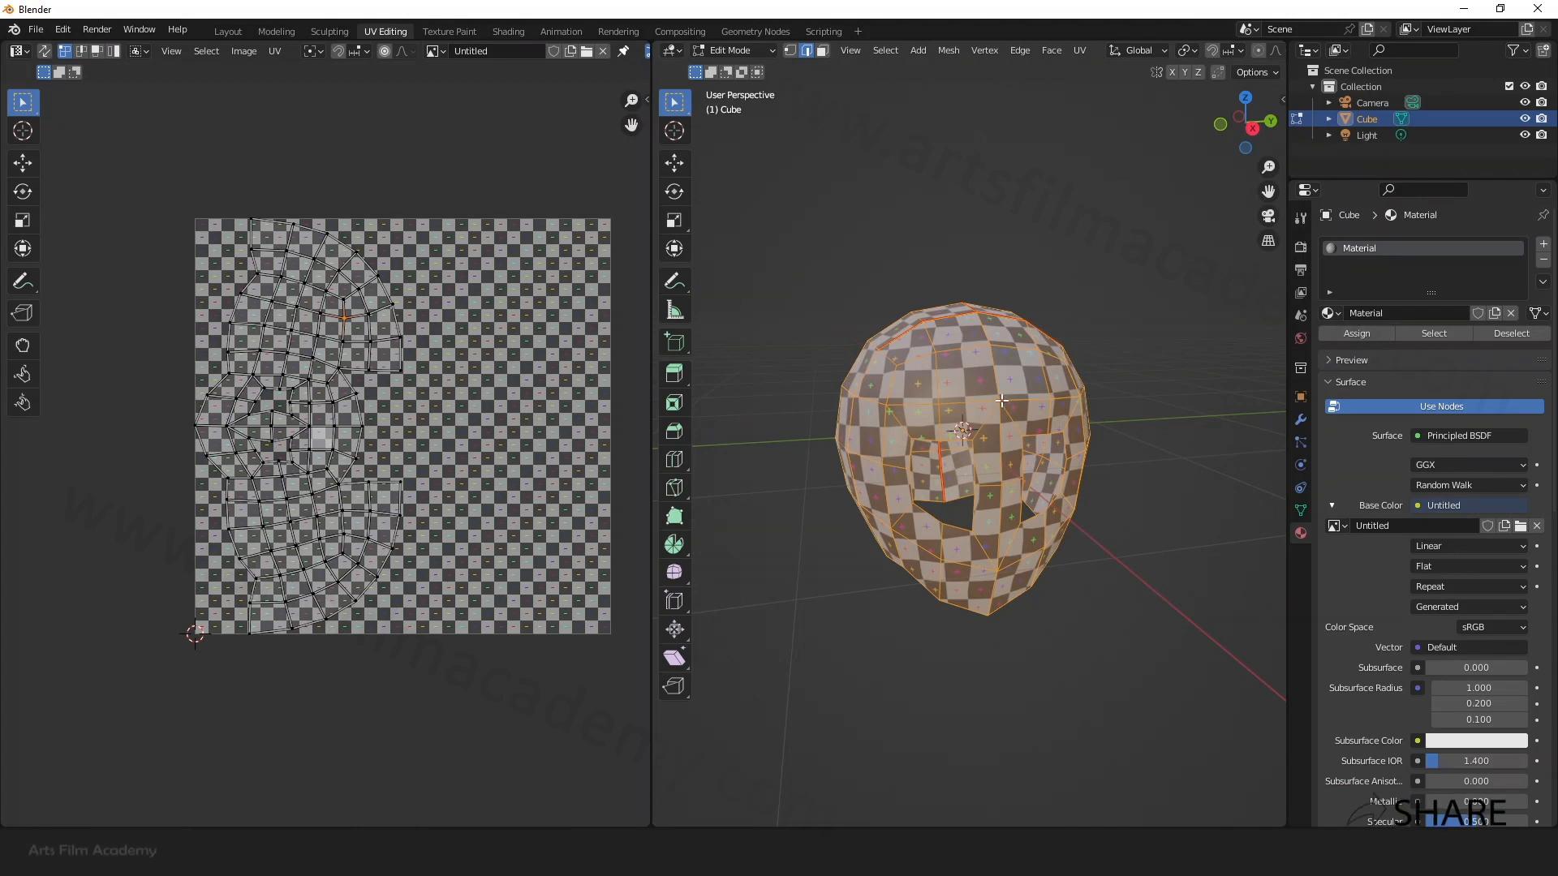
key("alt+a")
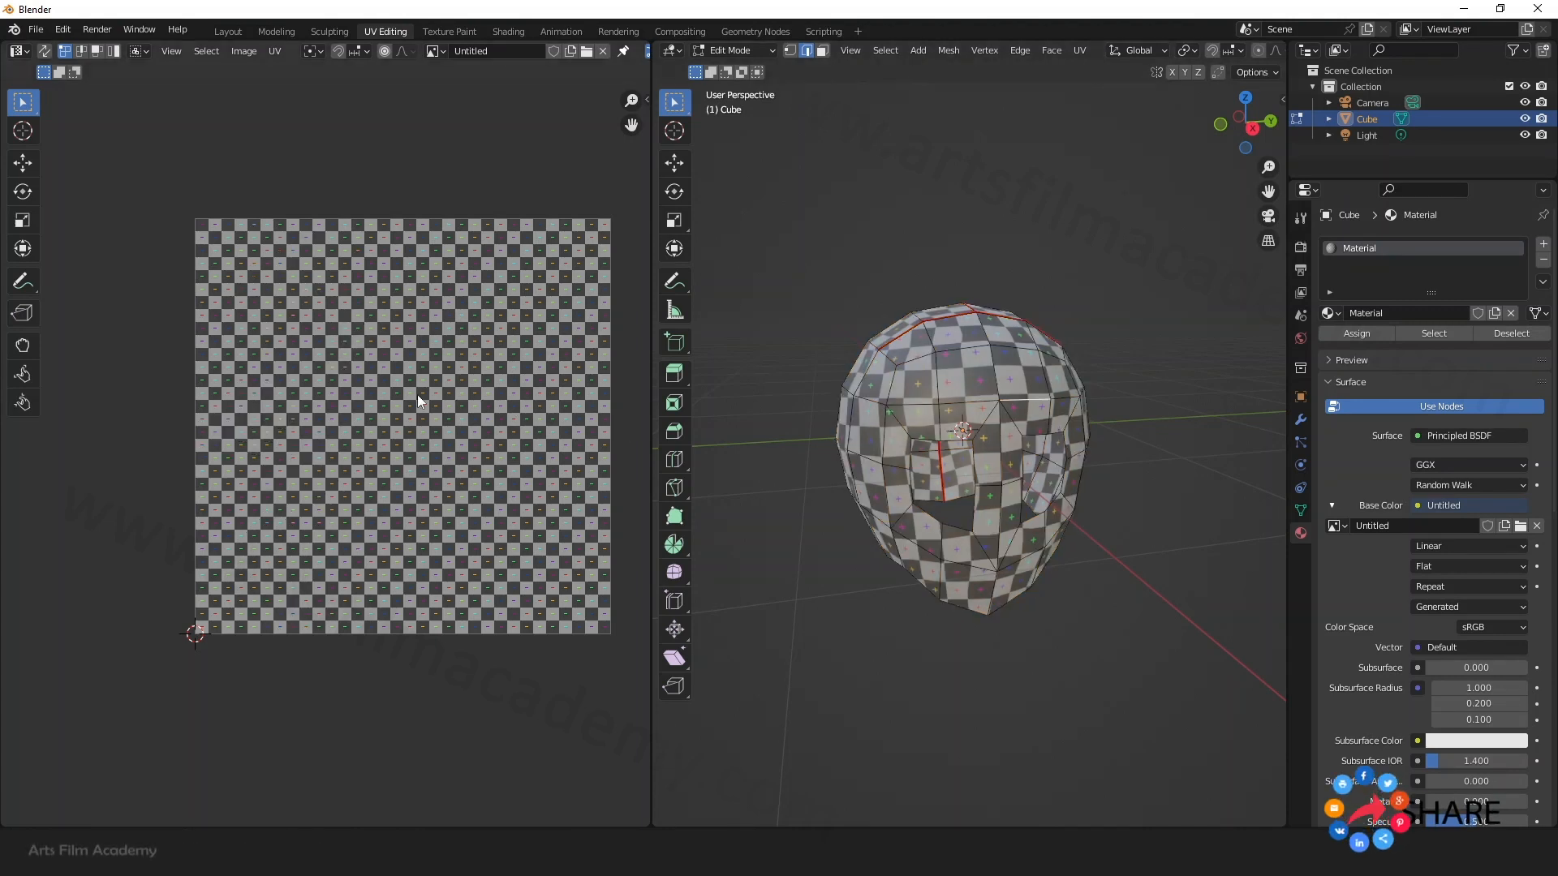
key("a")
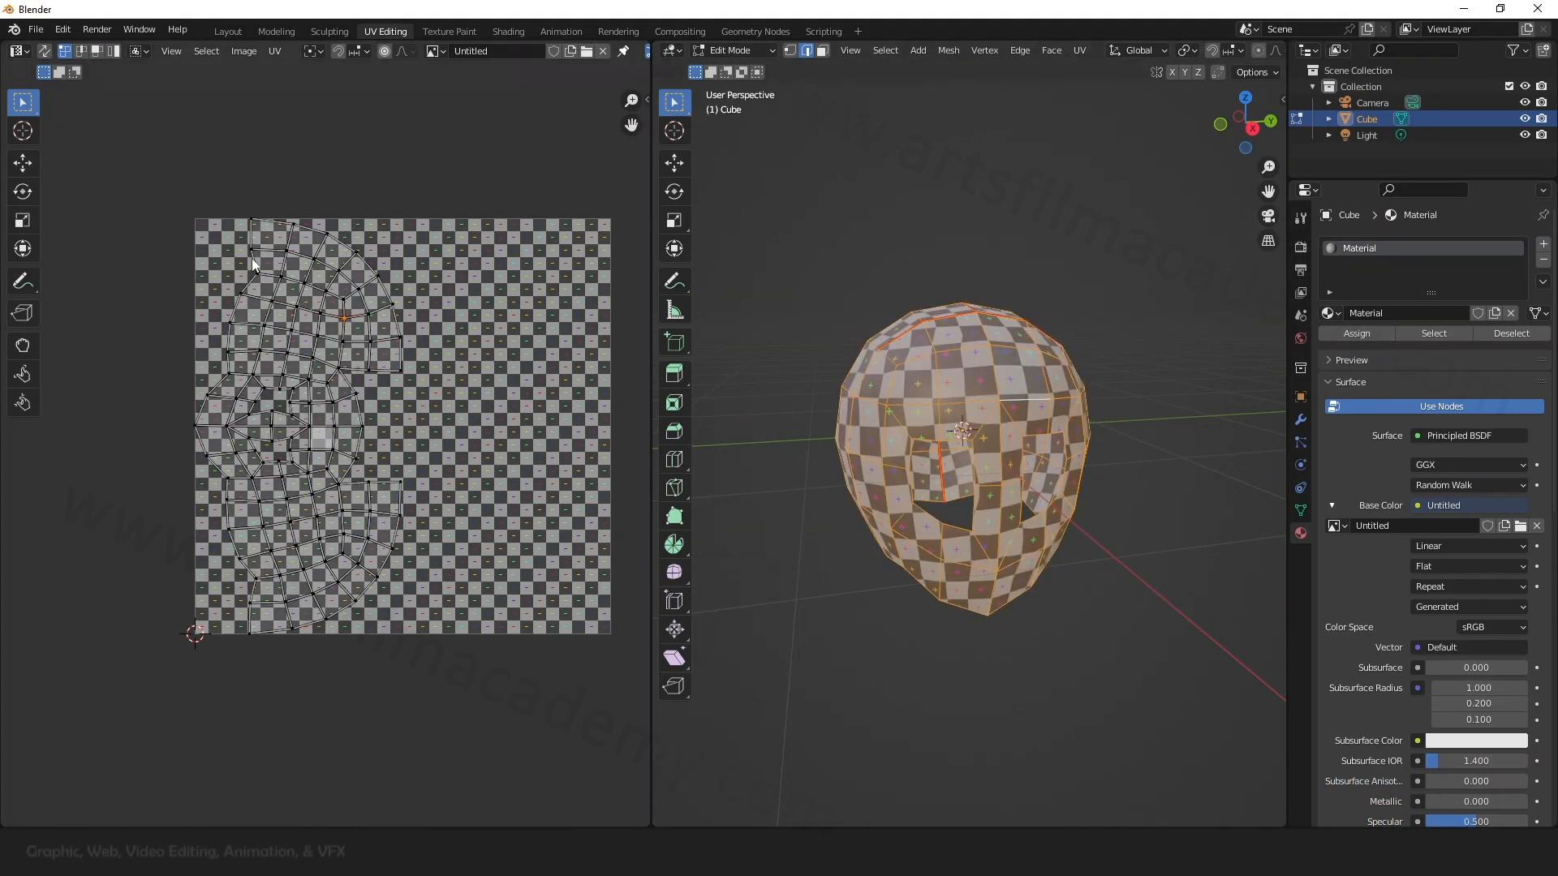
middle_click_drag(1011, 402, 1021, 419)
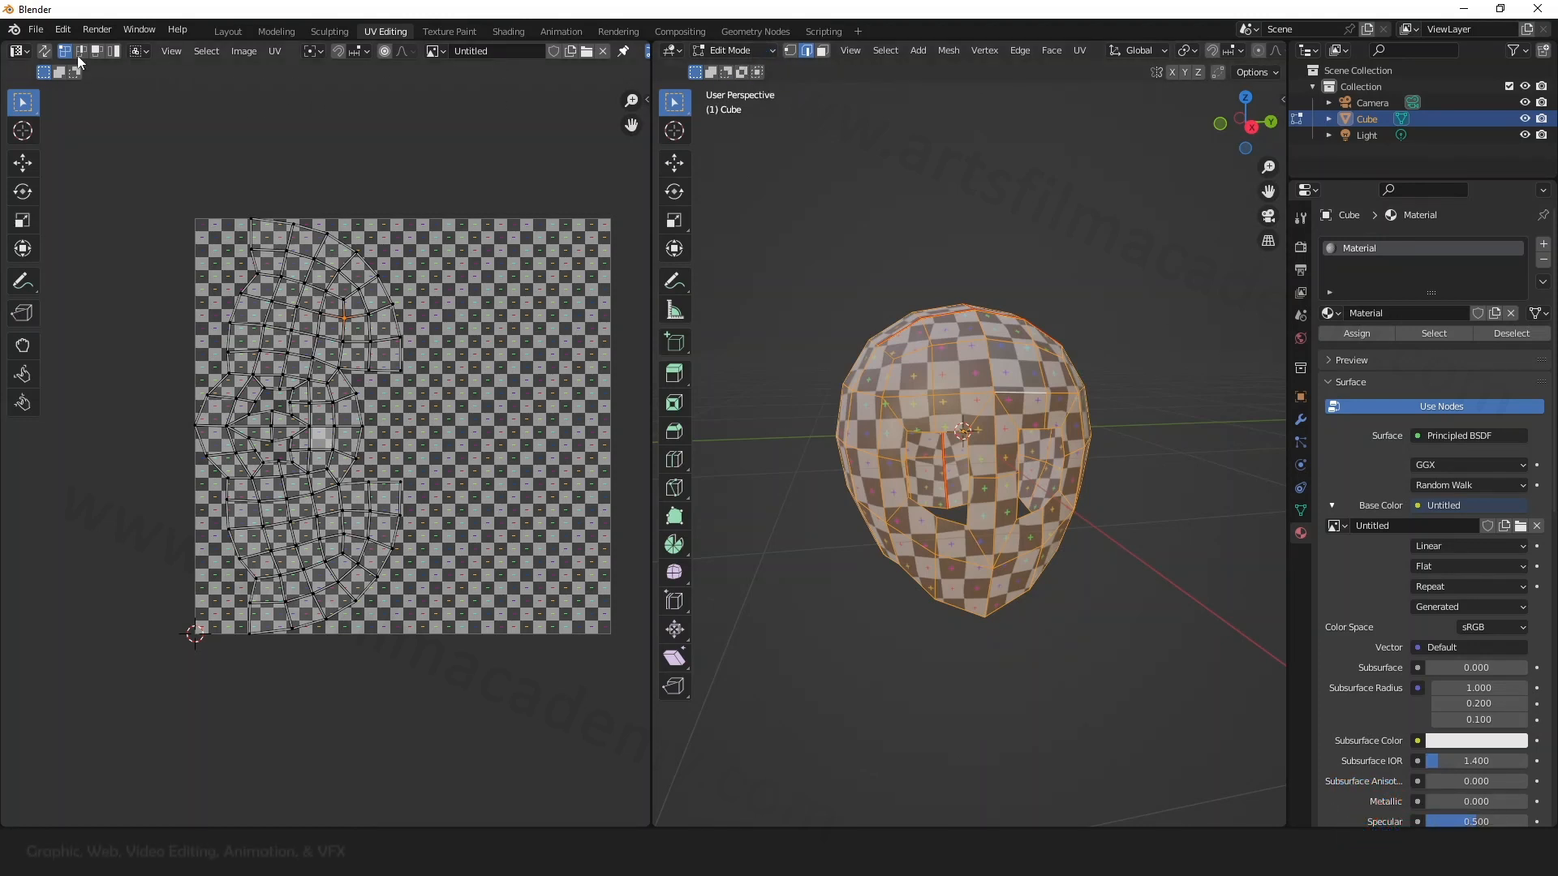
Step: In Object Mode, unlink the Base Color image and create a new UV Grid image with a lighter colour in its place
left_click(768, 49)
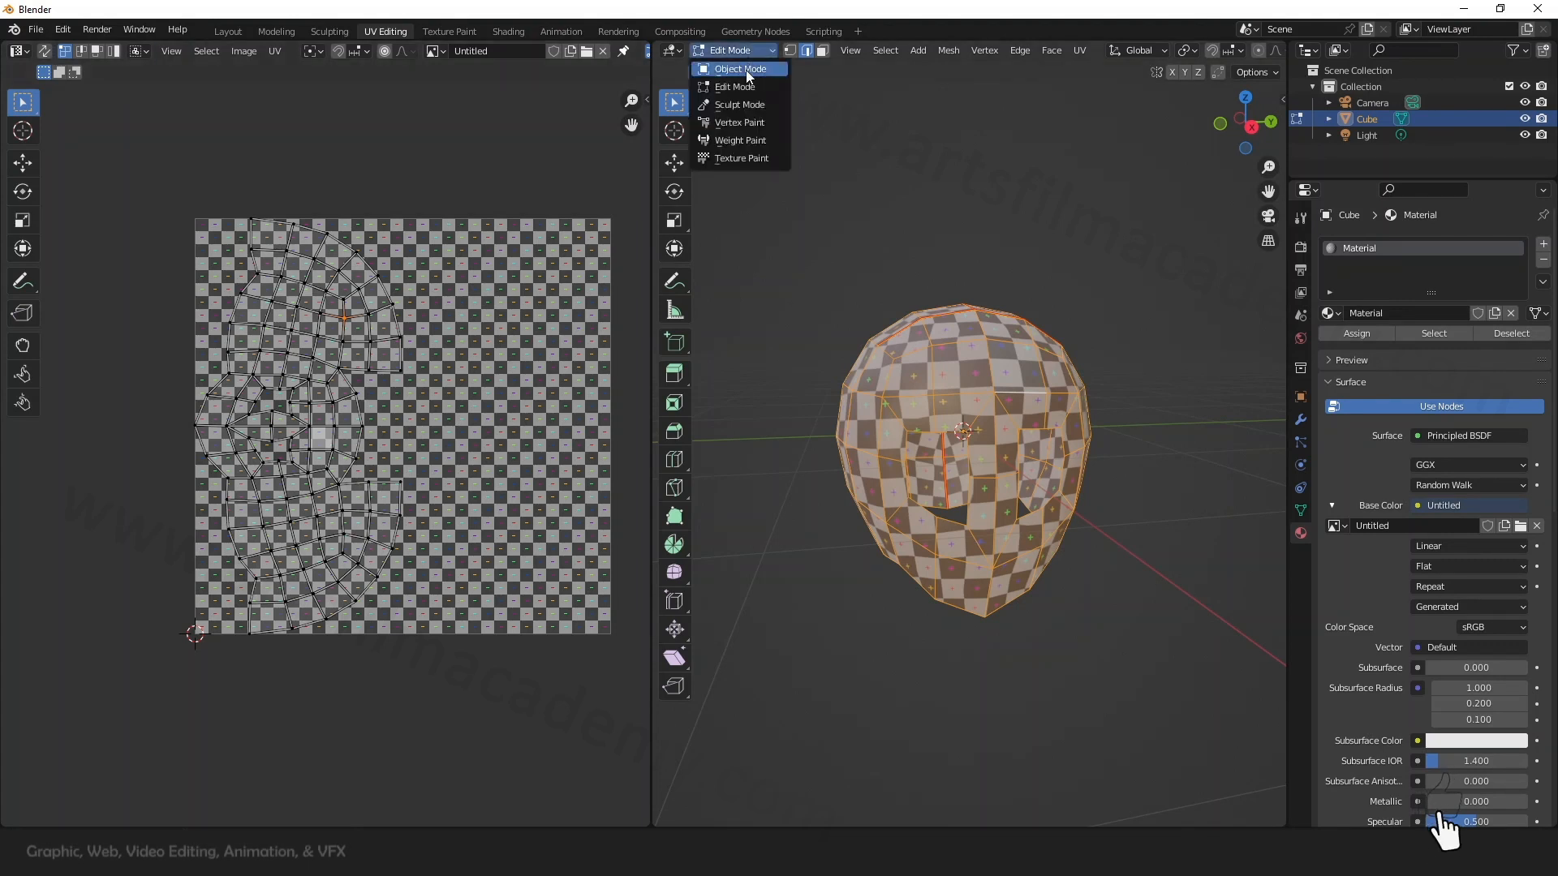
left_click(734, 59)
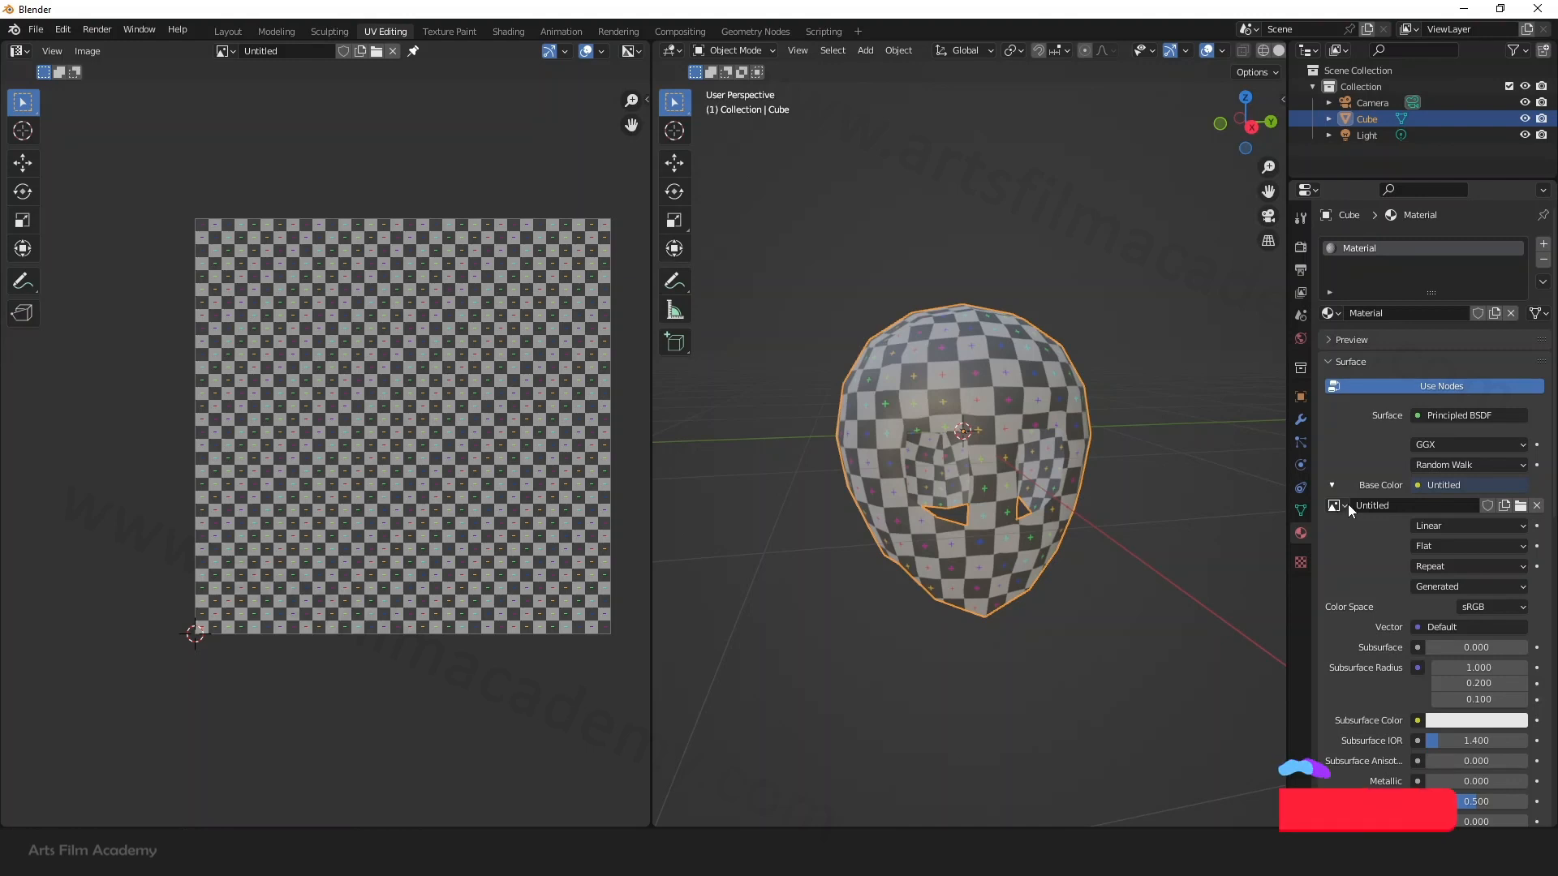
left_click(1537, 505)
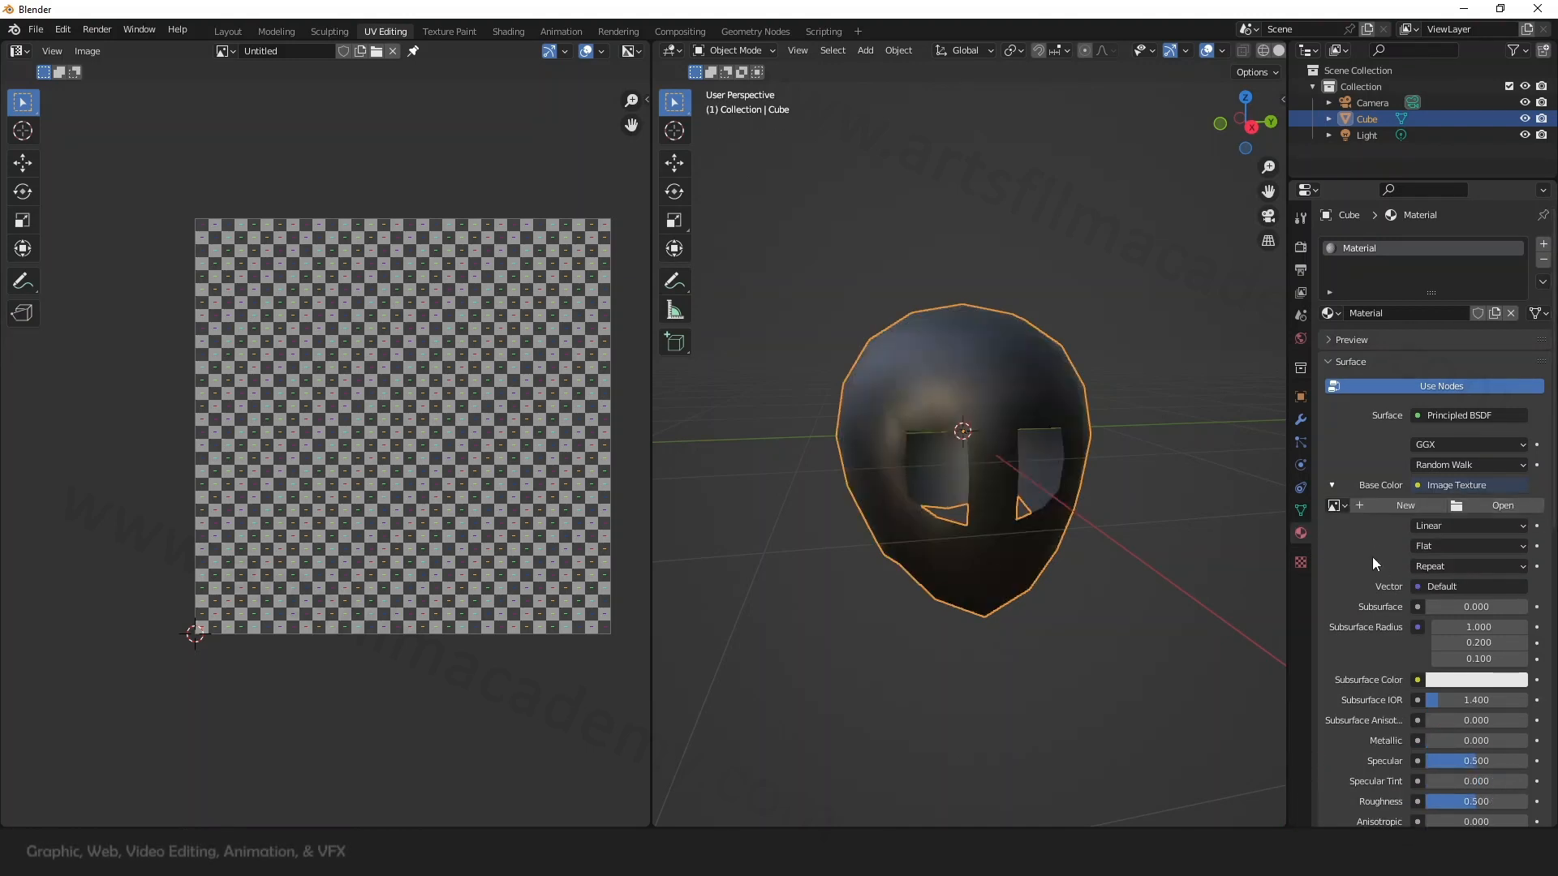
left_click(1391, 502)
left_click(1416, 580)
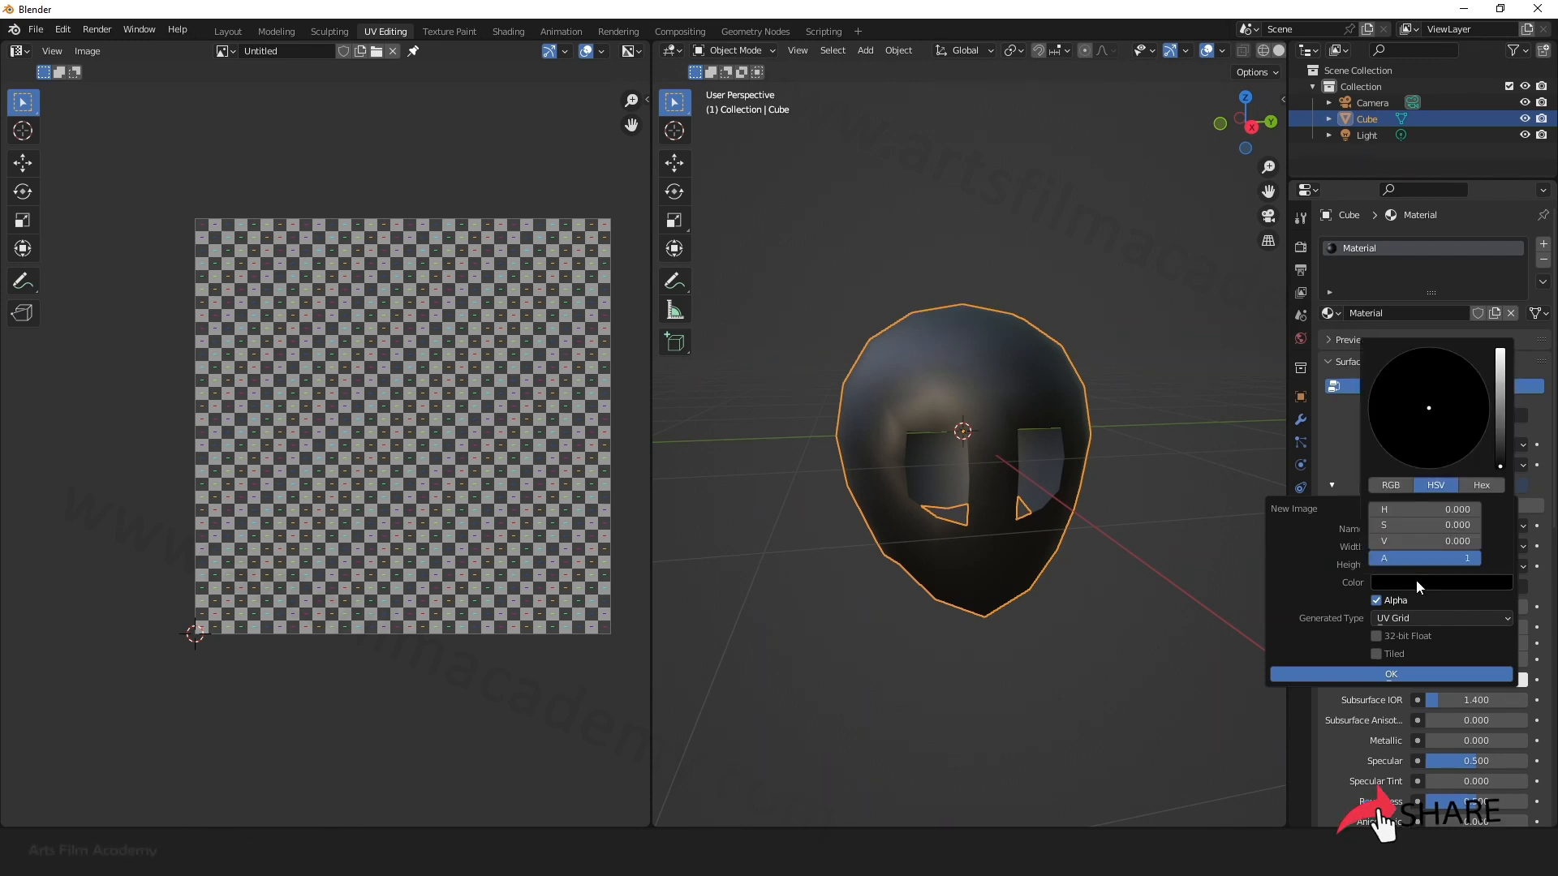
mouse_move(1498, 431)
left_mouse_down()
mouse_move(1500, 399)
mouse_move(1432, 429)
mouse_move(1500, 370)
mouse_move(1500, 383)
left_mouse_up()
left_click(1375, 669)
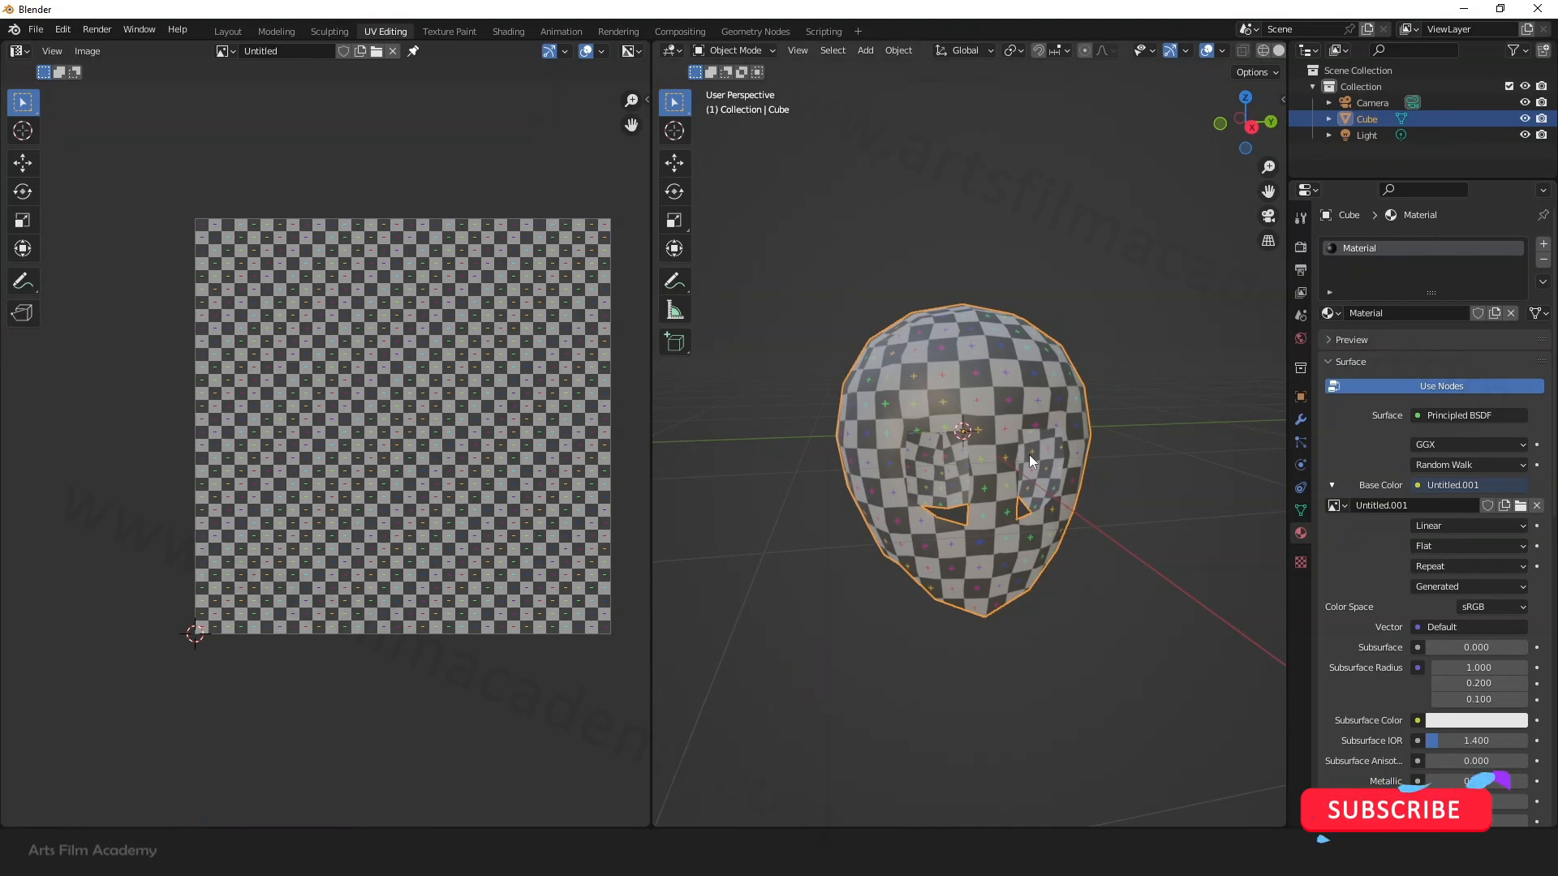
Step: Unlink the Untitled image from the UV editor
middle_click_drag(1029, 454, 1118, 493)
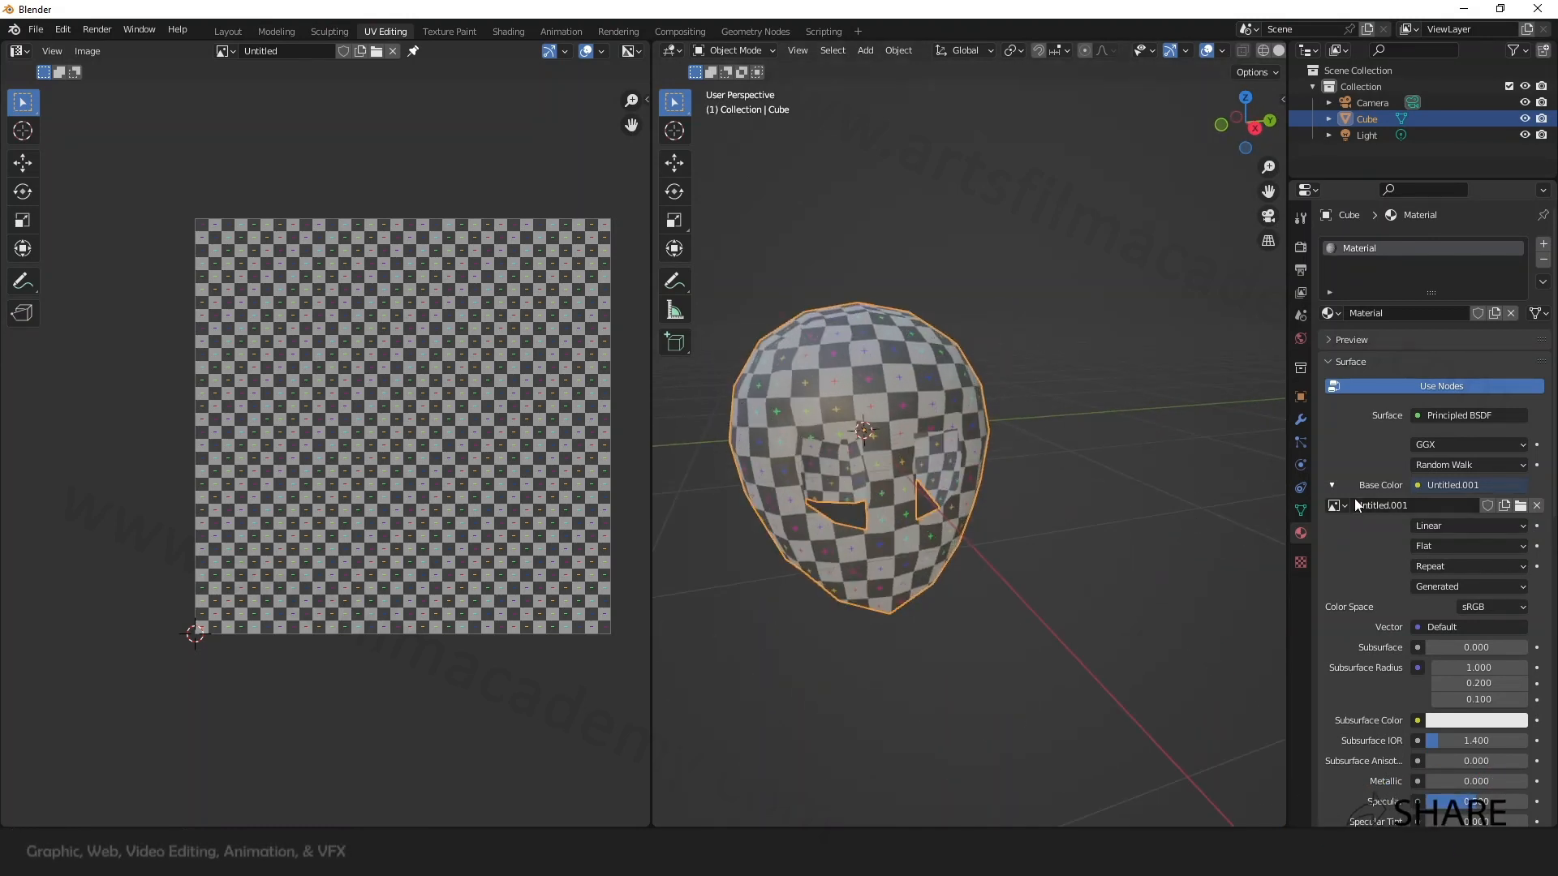
left_click(1040, 387)
left_click(863, 393)
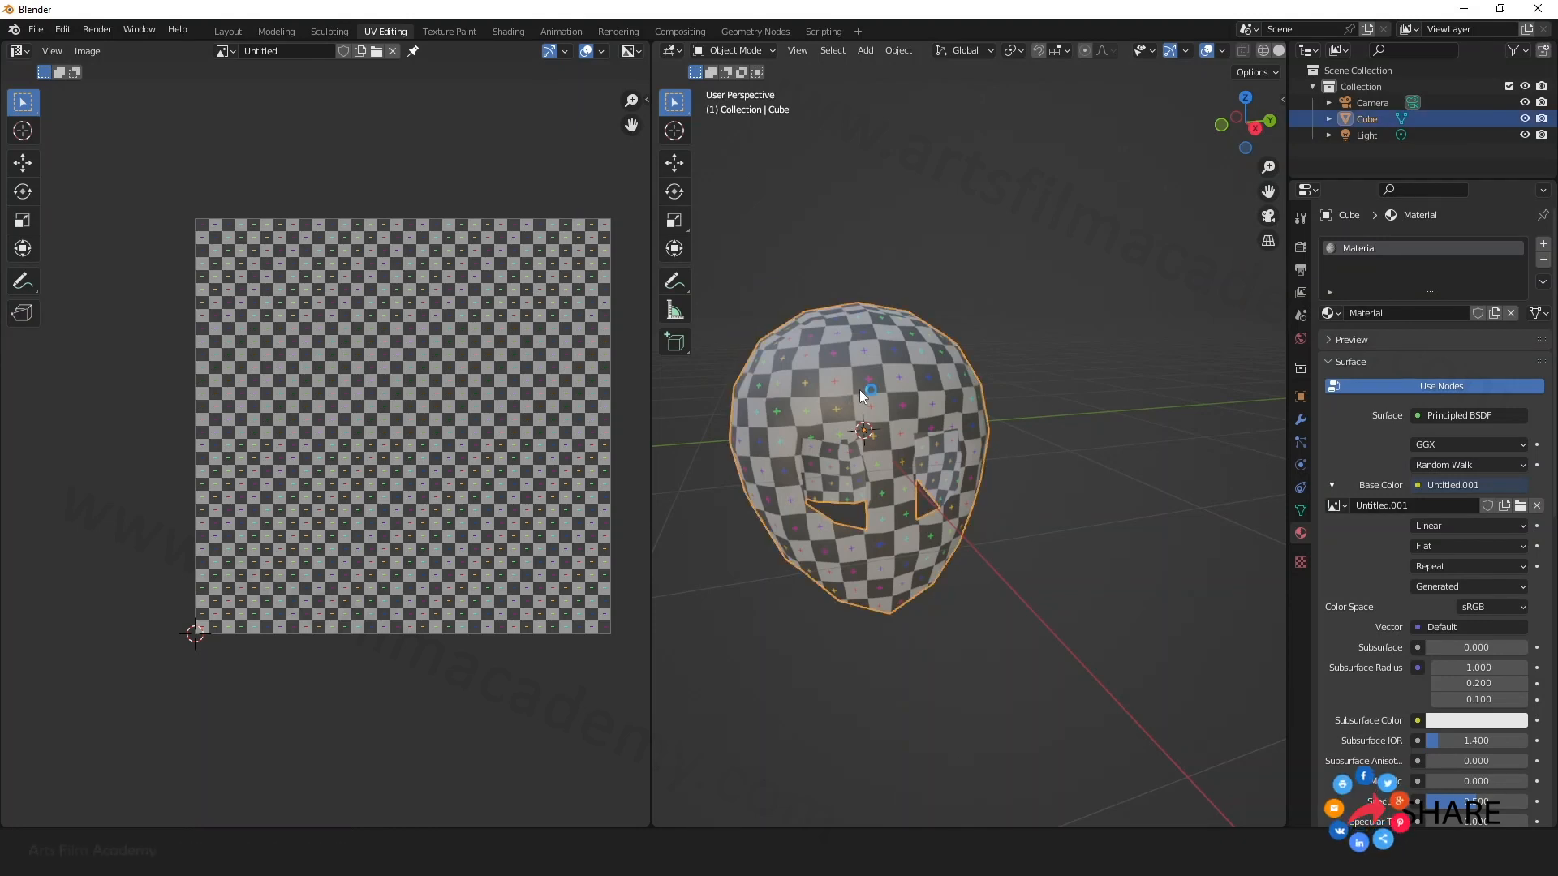
left_click(393, 51)
Step: Examine the textured head up close and in a maximized 3D viewport
scroll(883, 455, "up", 3)
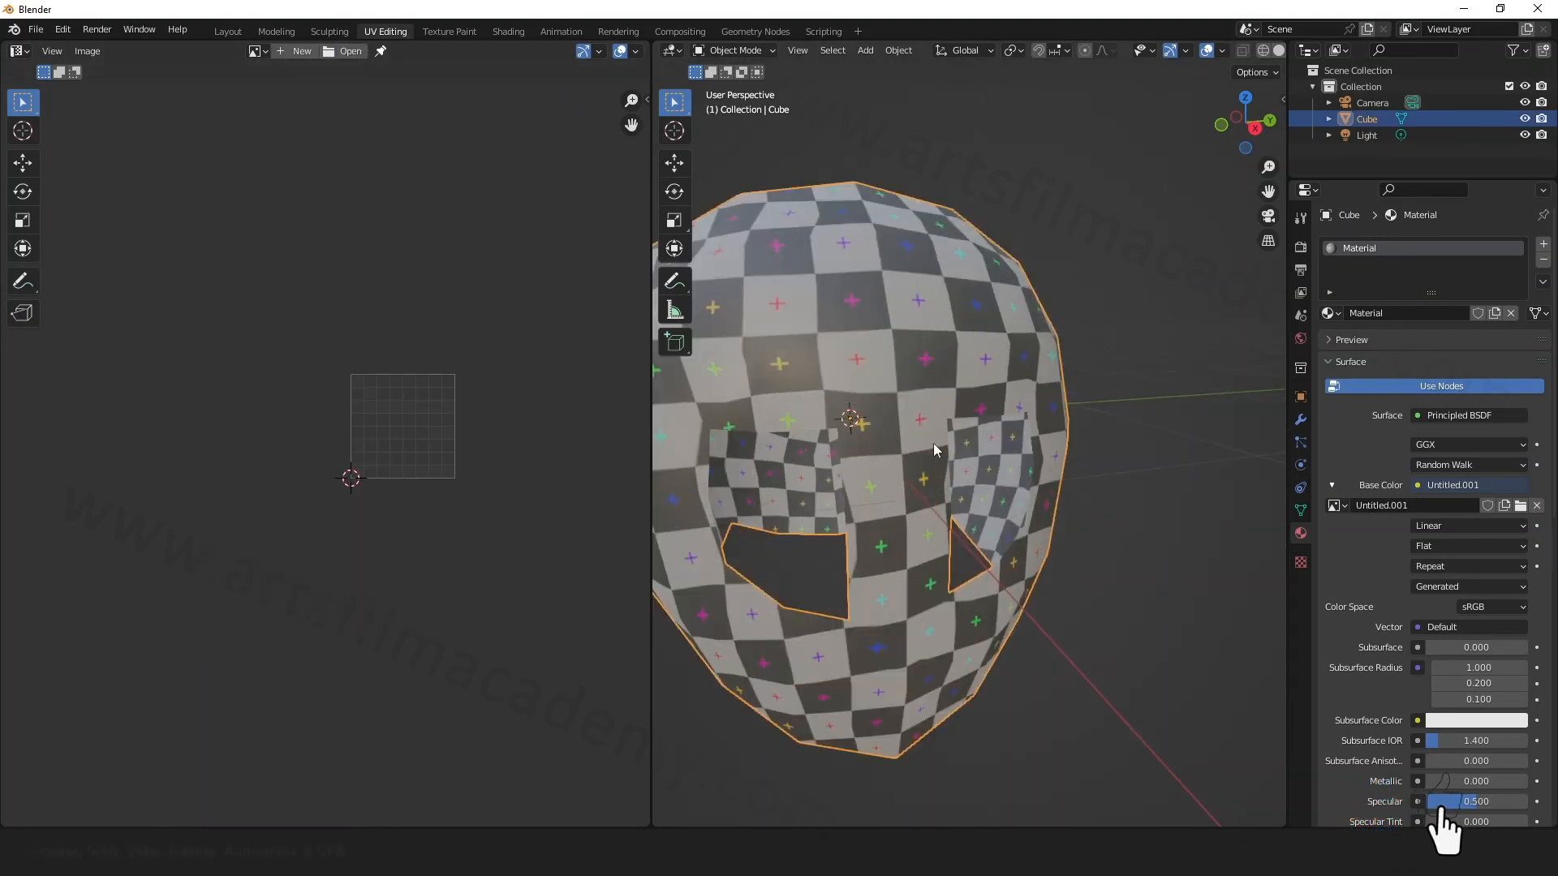
scroll(1055, 443, "down", 3)
key("ctrl+space")
scroll(963, 447, "down", 4)
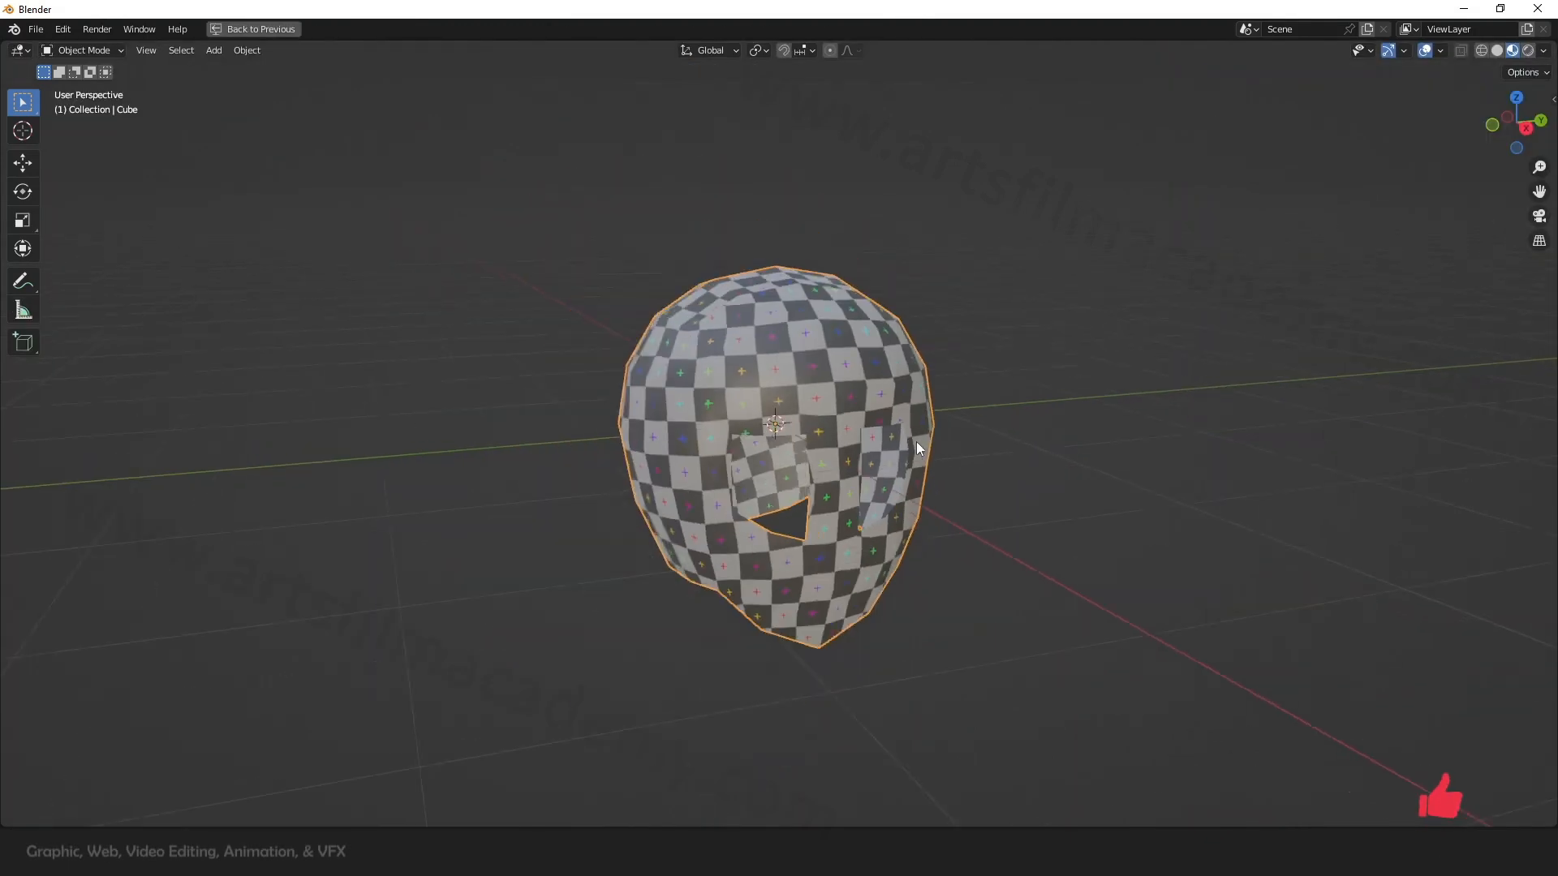
Step: Restore the normal layout, switch to the Shading workspace and unlink the Untitled.001 image from the head material's image texture node
key("ctrl+space")
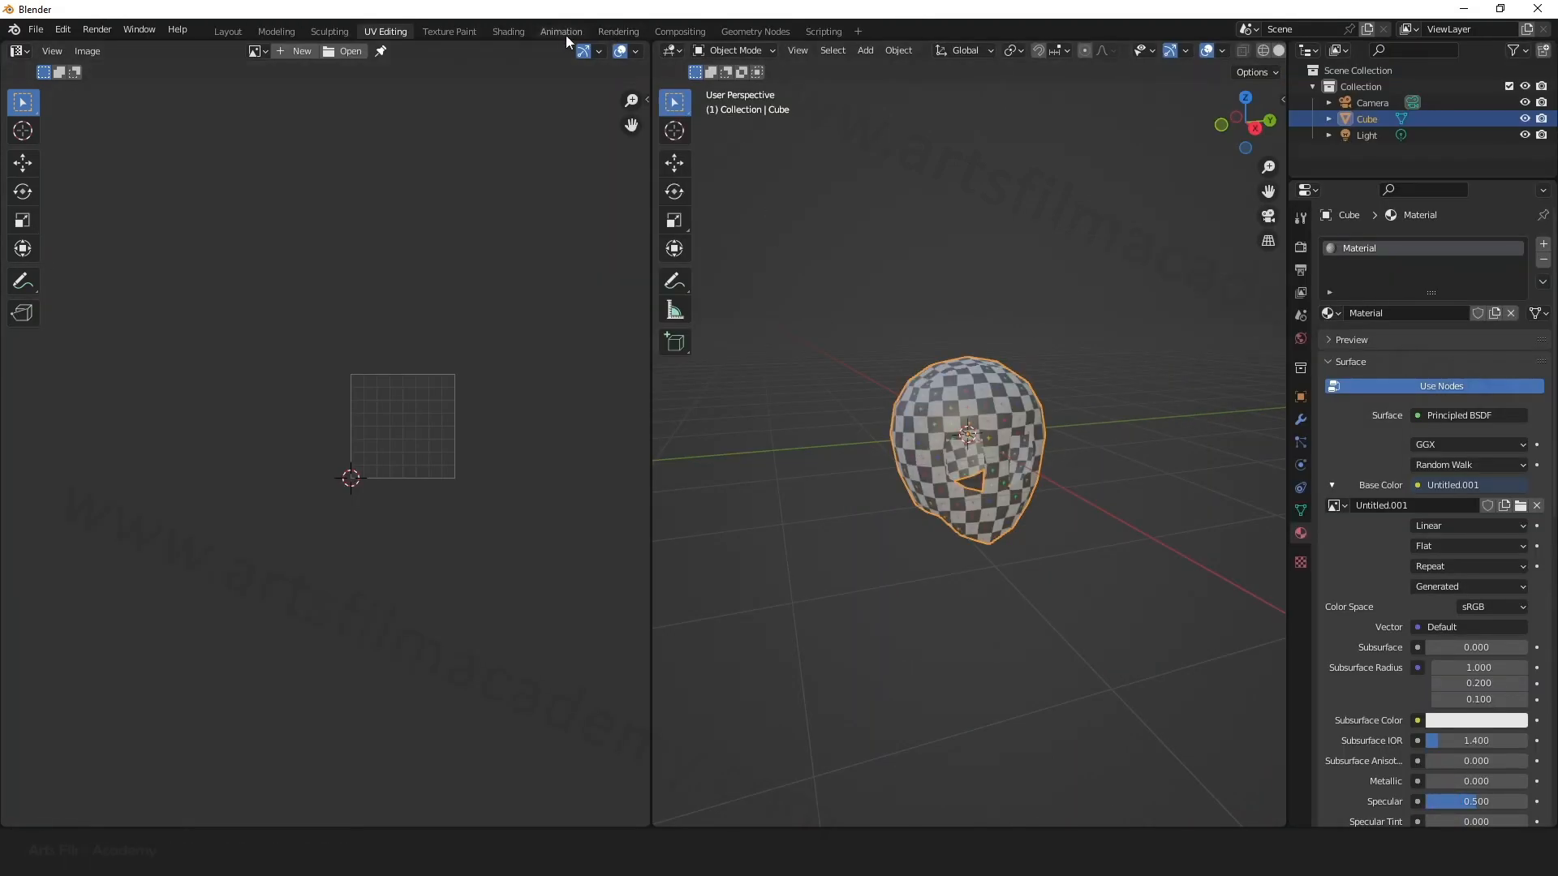
left_click(505, 31)
scroll(765, 348, "up", 5)
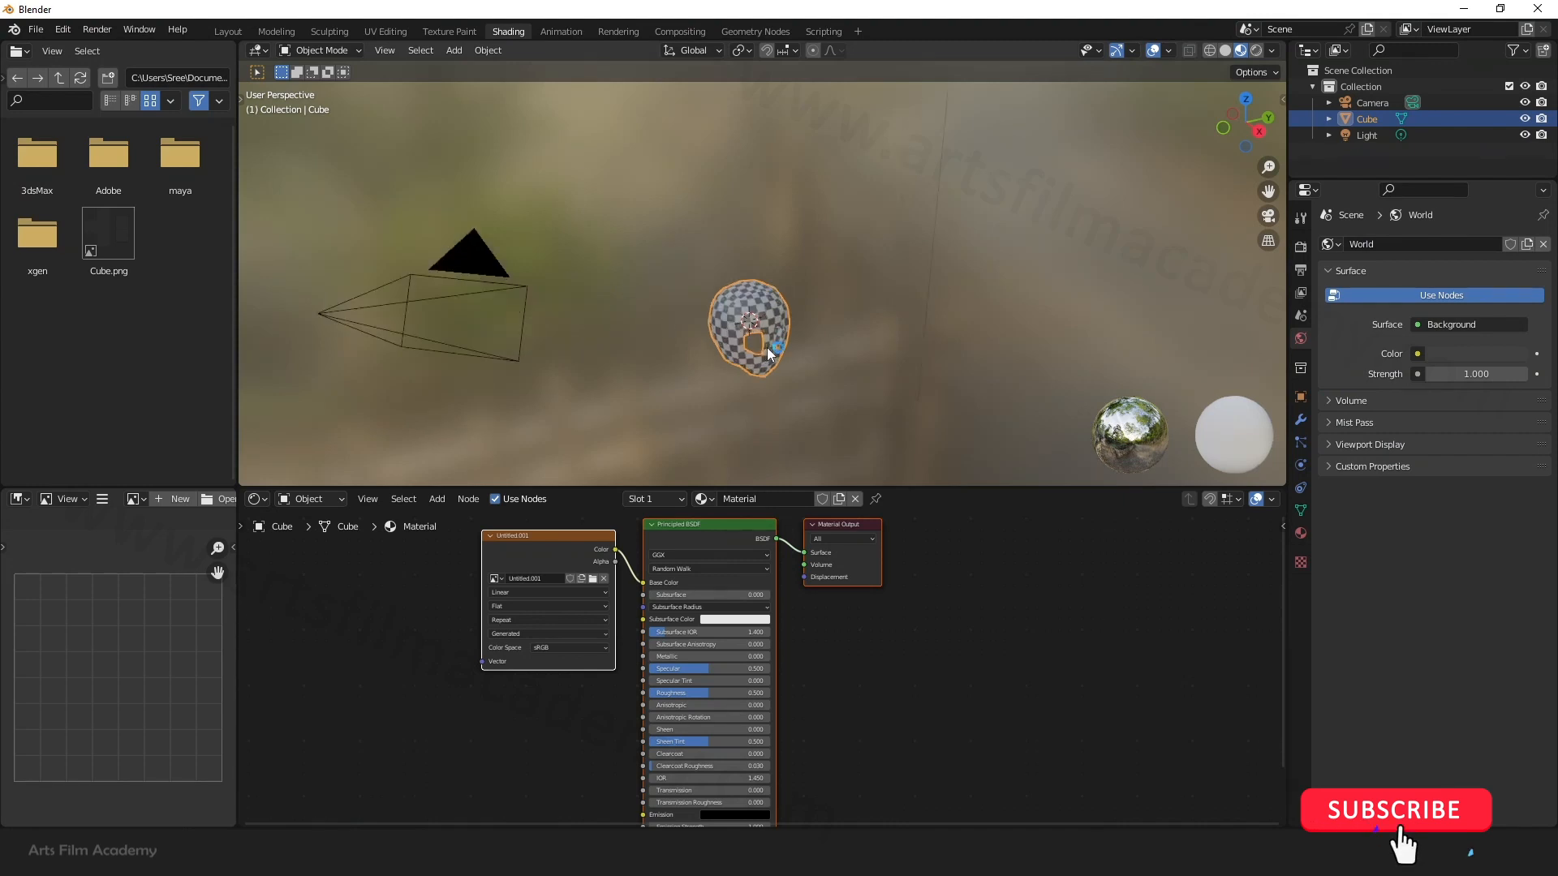
middle_click_drag(922, 741, 1098, 772)
scroll(717, 633, "up", 2)
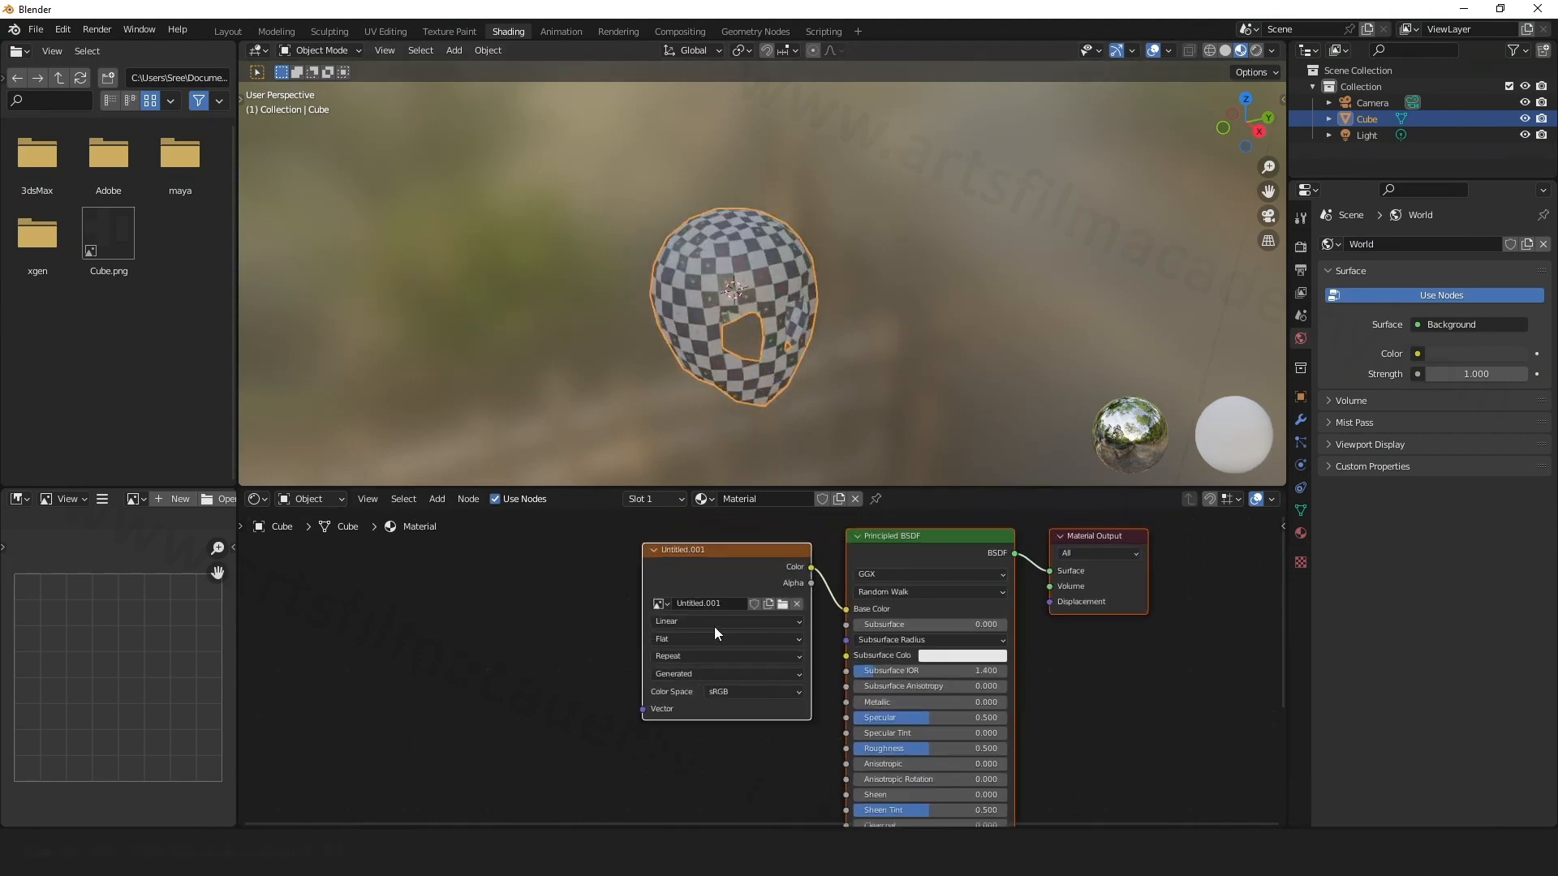
left_click_drag(728, 554, 640, 581)
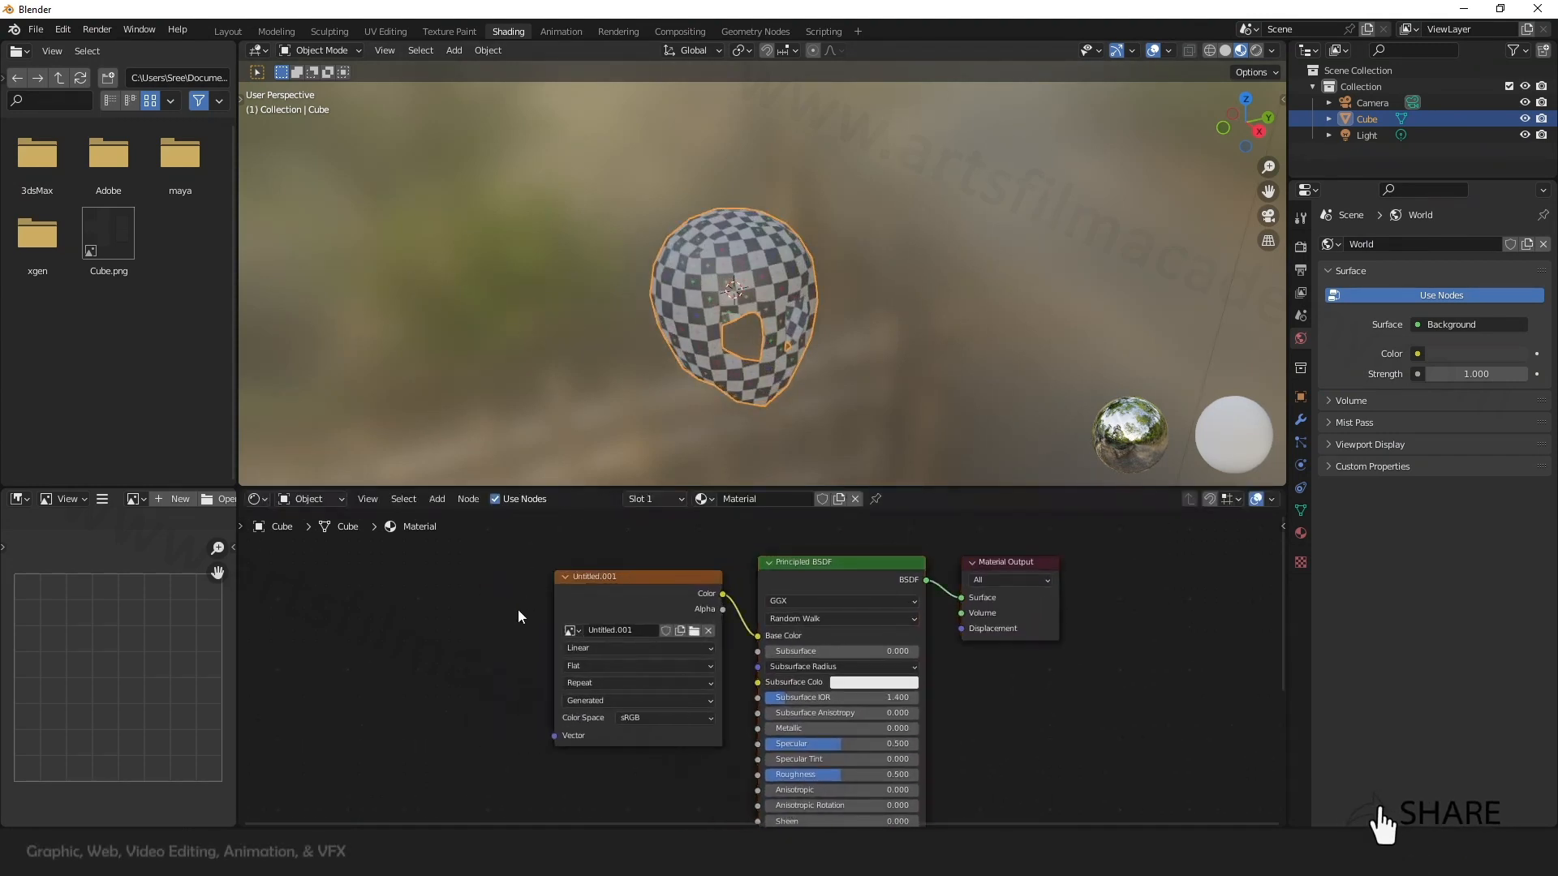
left_click(582, 630)
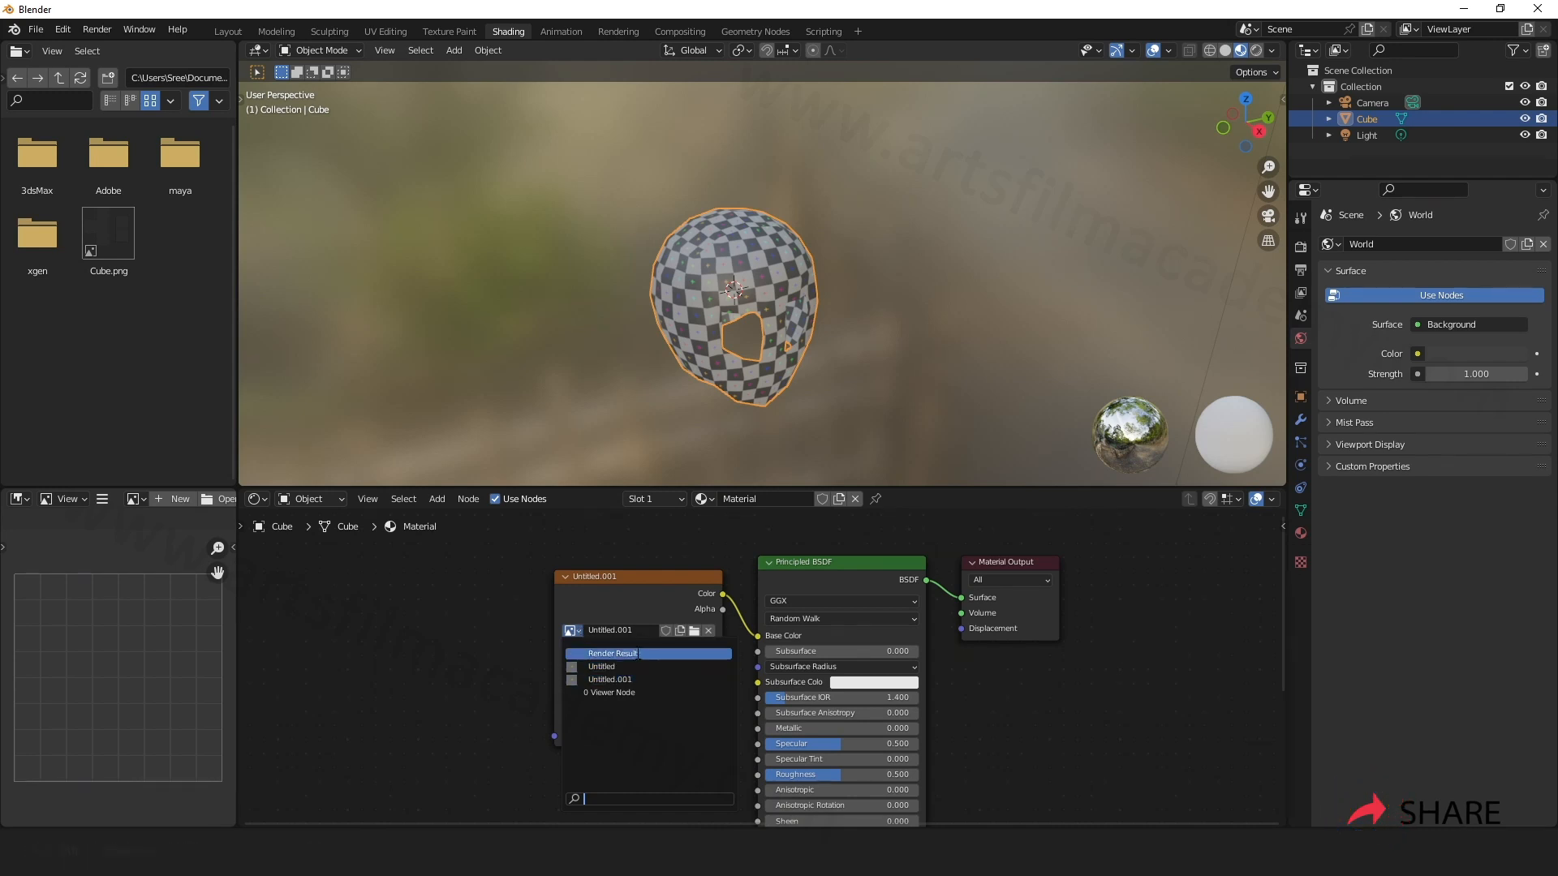
left_click(707, 634)
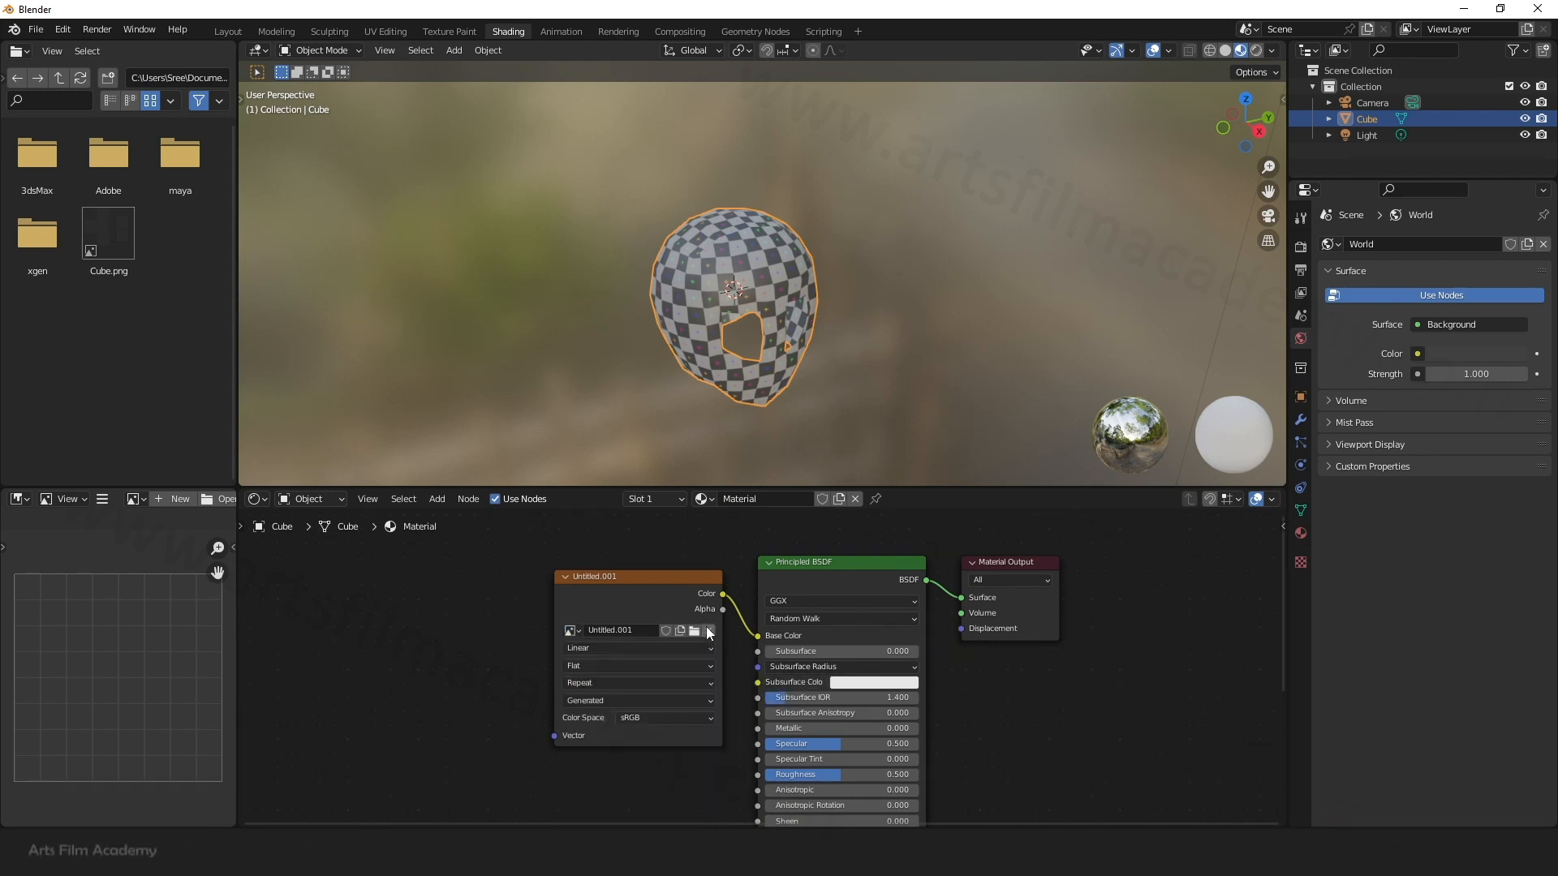
left_click(709, 631)
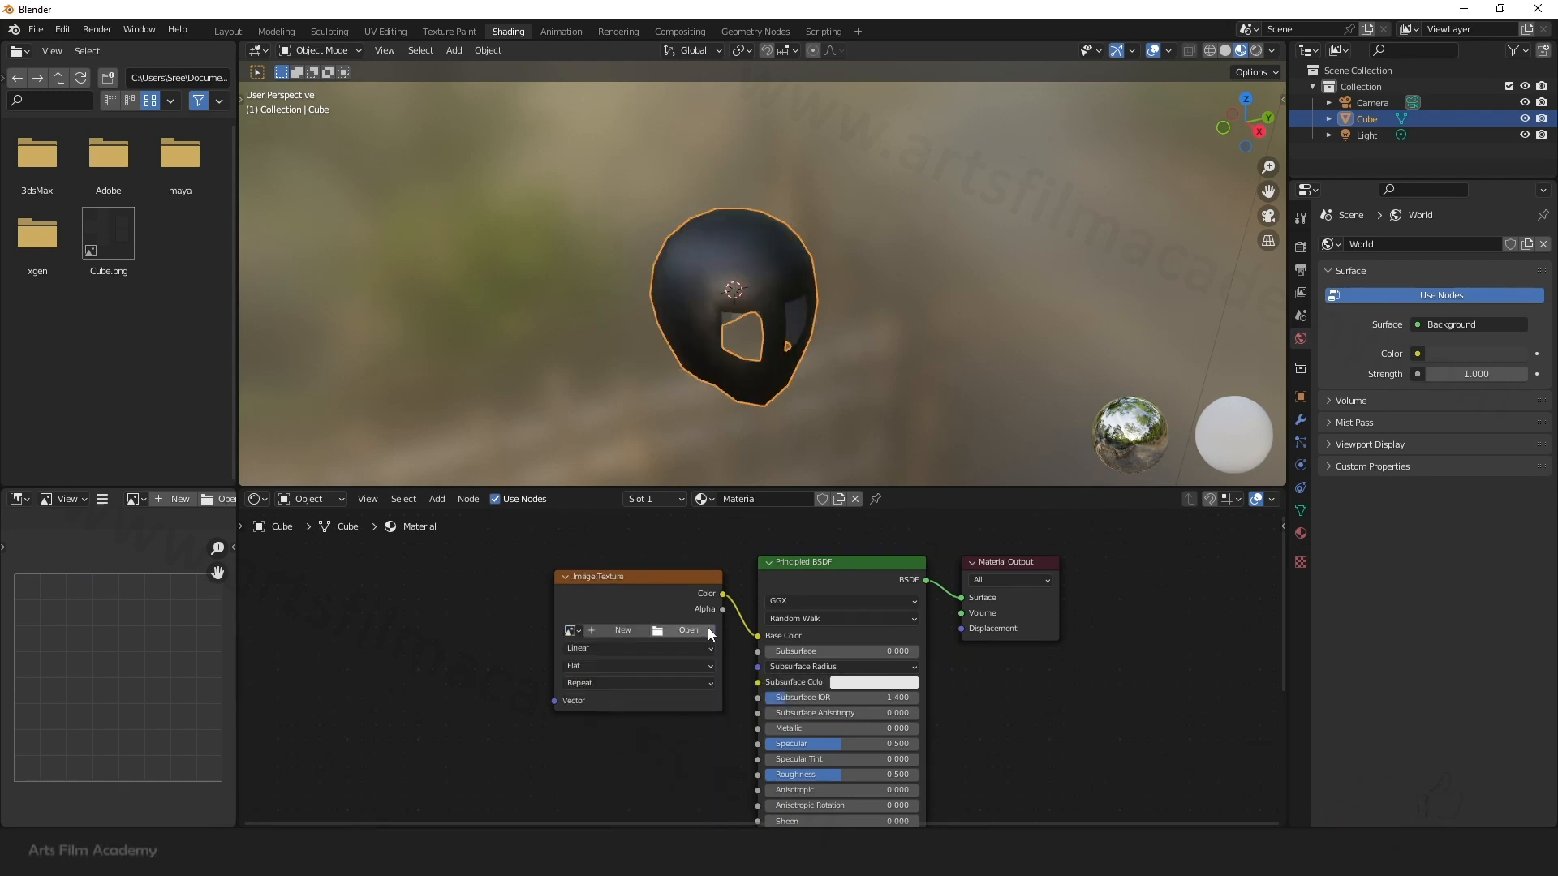
Step: Create a new 1024 x 1024 px image of generated type Blank in the Image Texture node, keeping the pink color
left_click(623, 630)
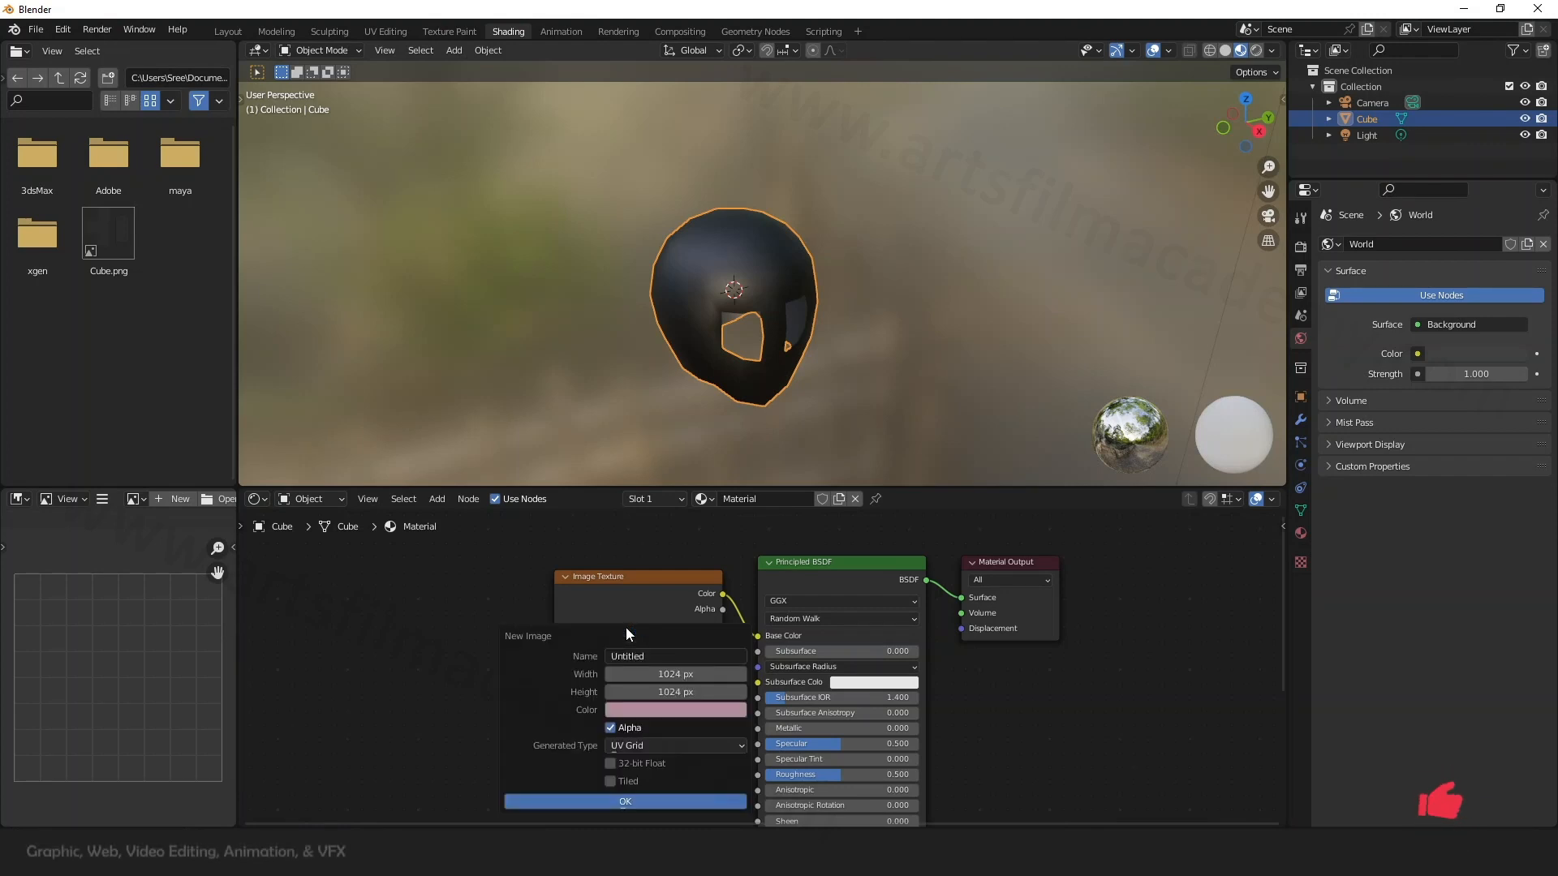
left_click(648, 746)
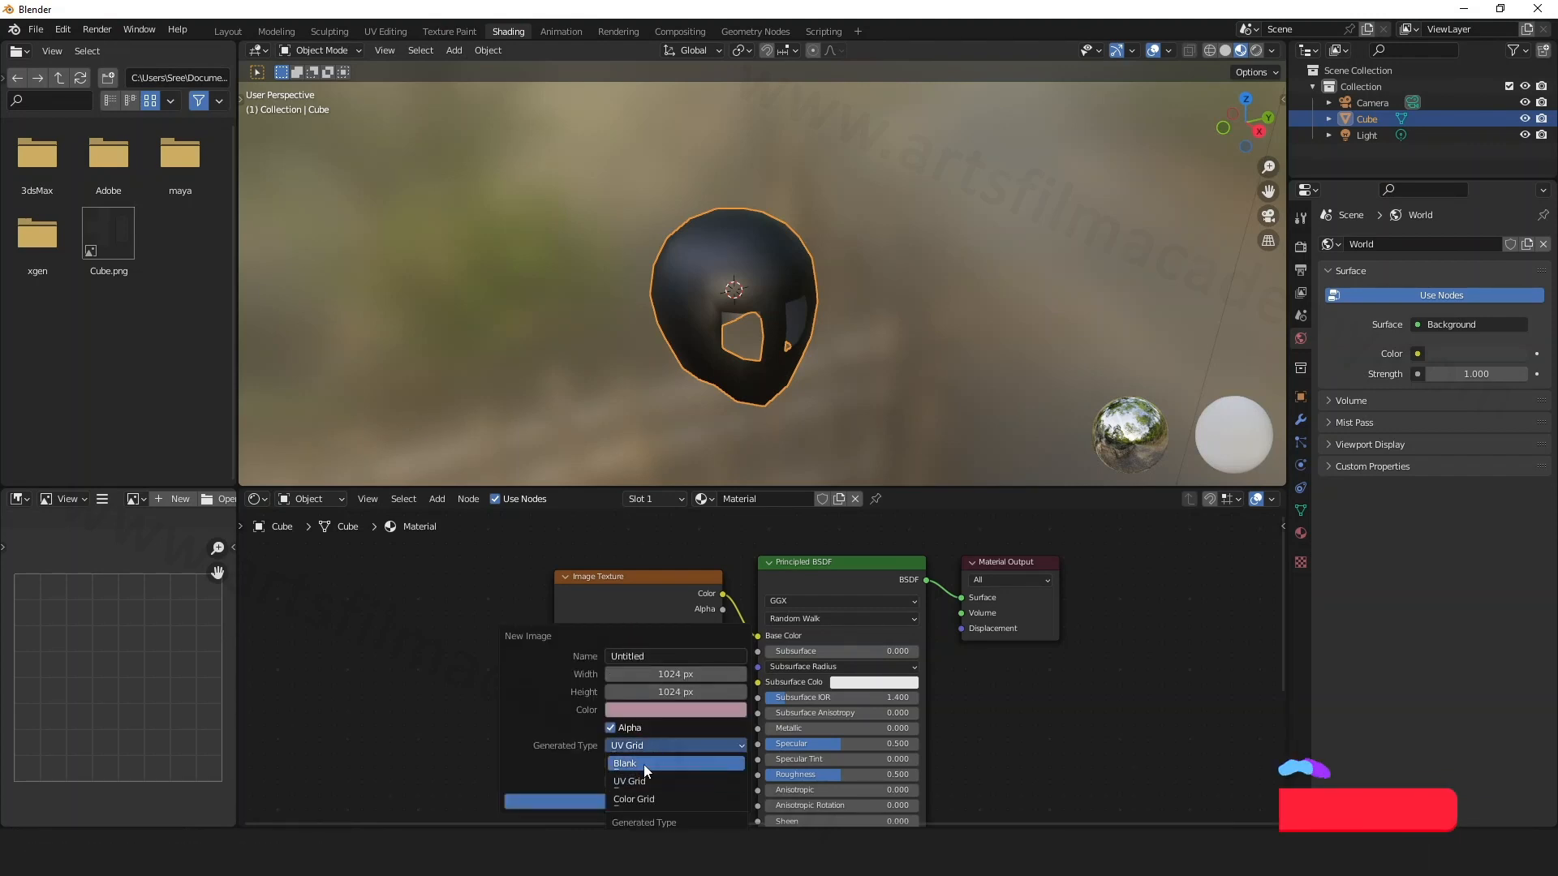
left_click(644, 765)
left_click(643, 803)
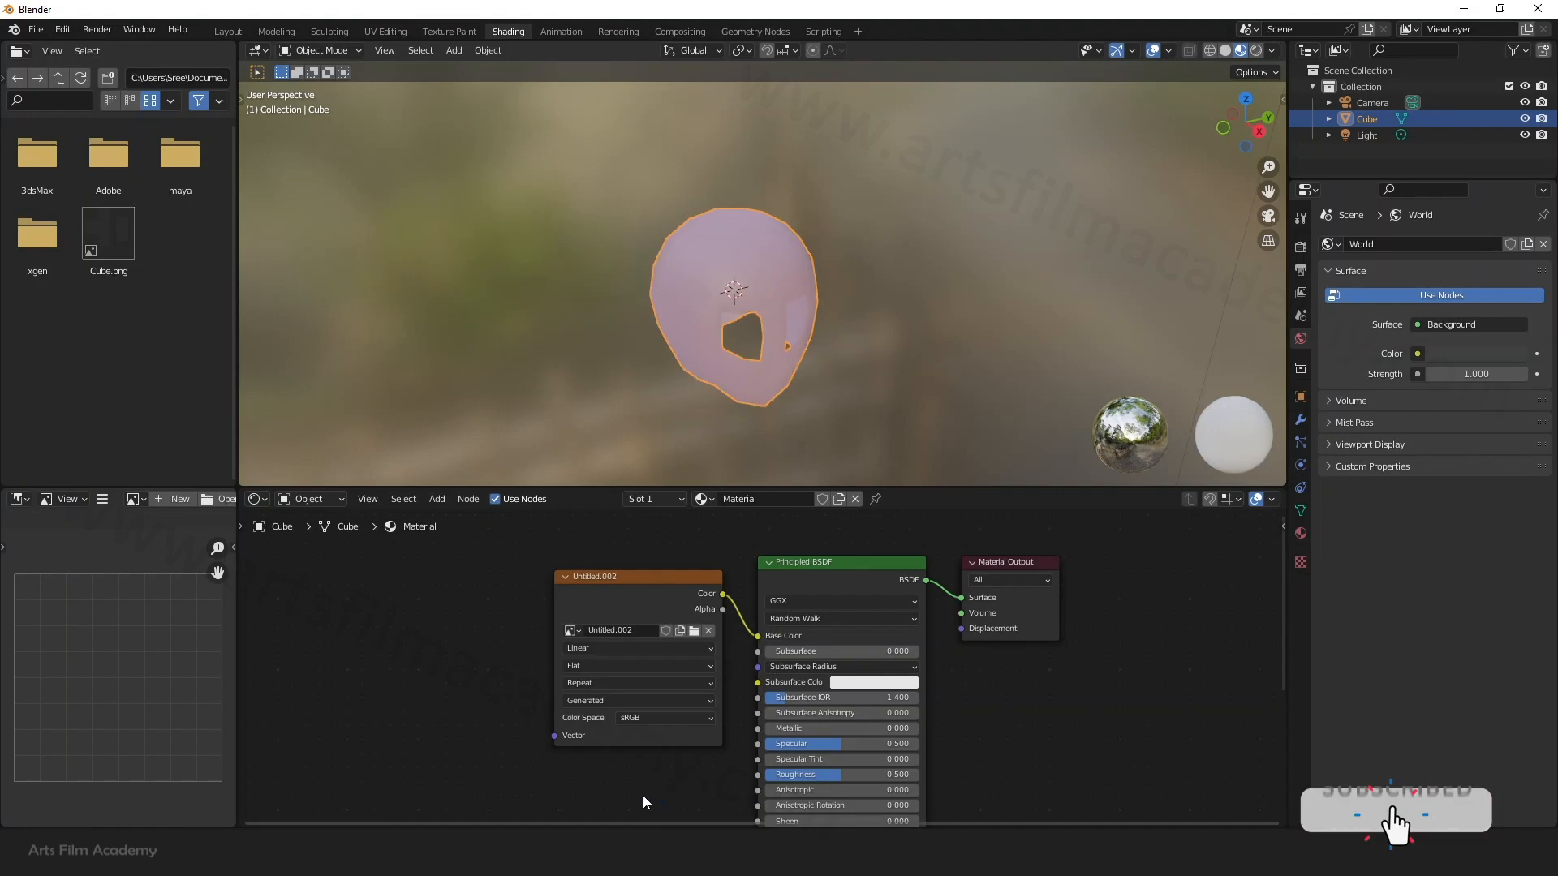
mouse_move(797, 359)
middle_mouse_down()
mouse_move(787, 333)
mouse_move(805, 349)
middle_mouse_up()
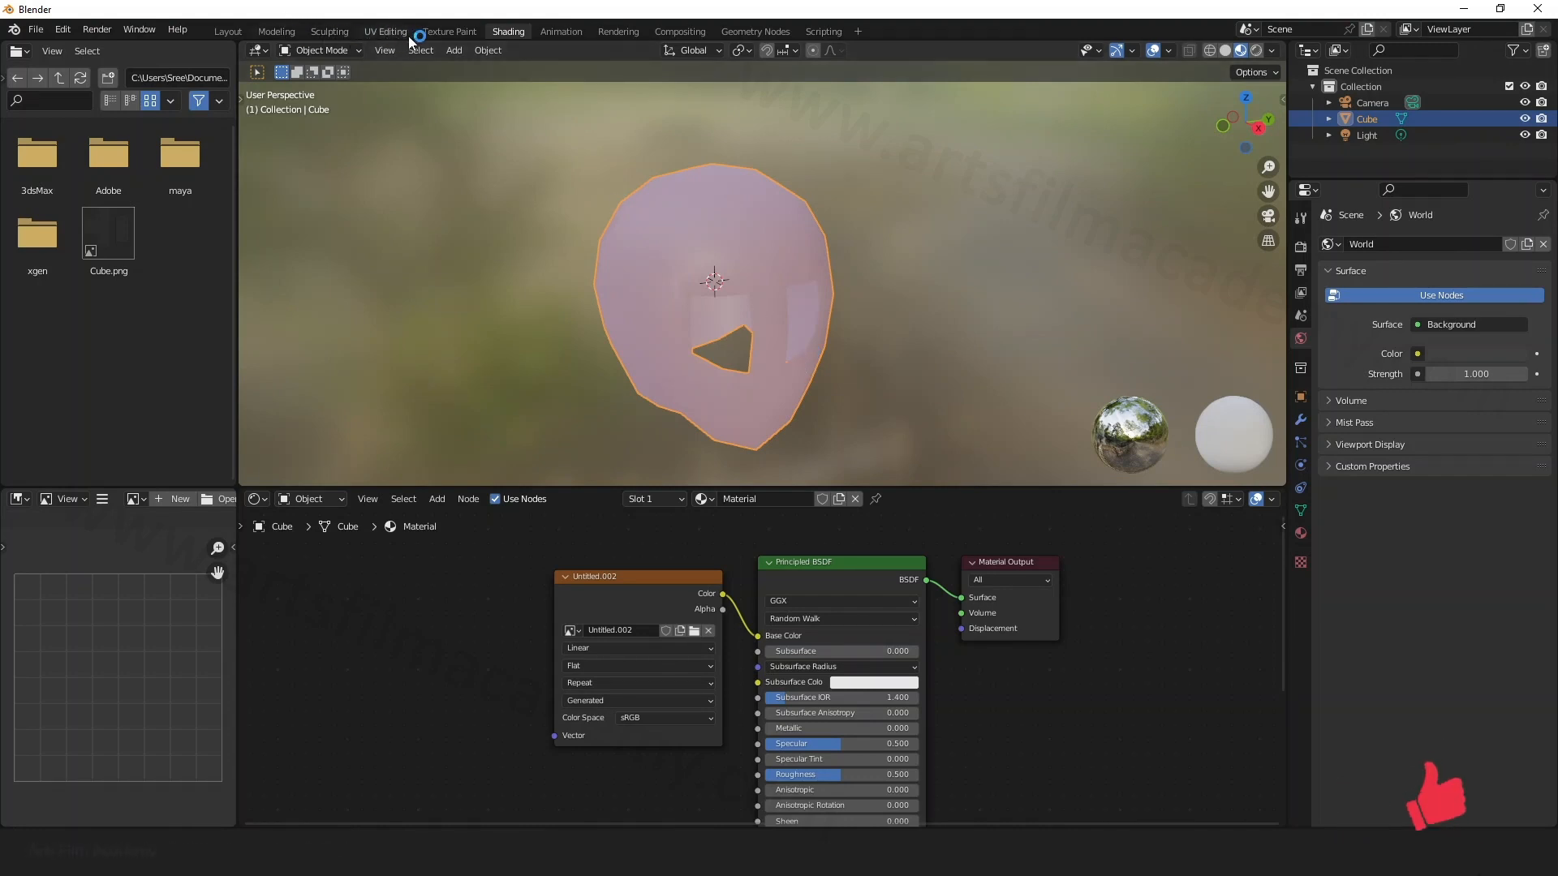
Step: Switch to the Texture Paint workspace to work on the head and its UV image together
left_click(457, 30)
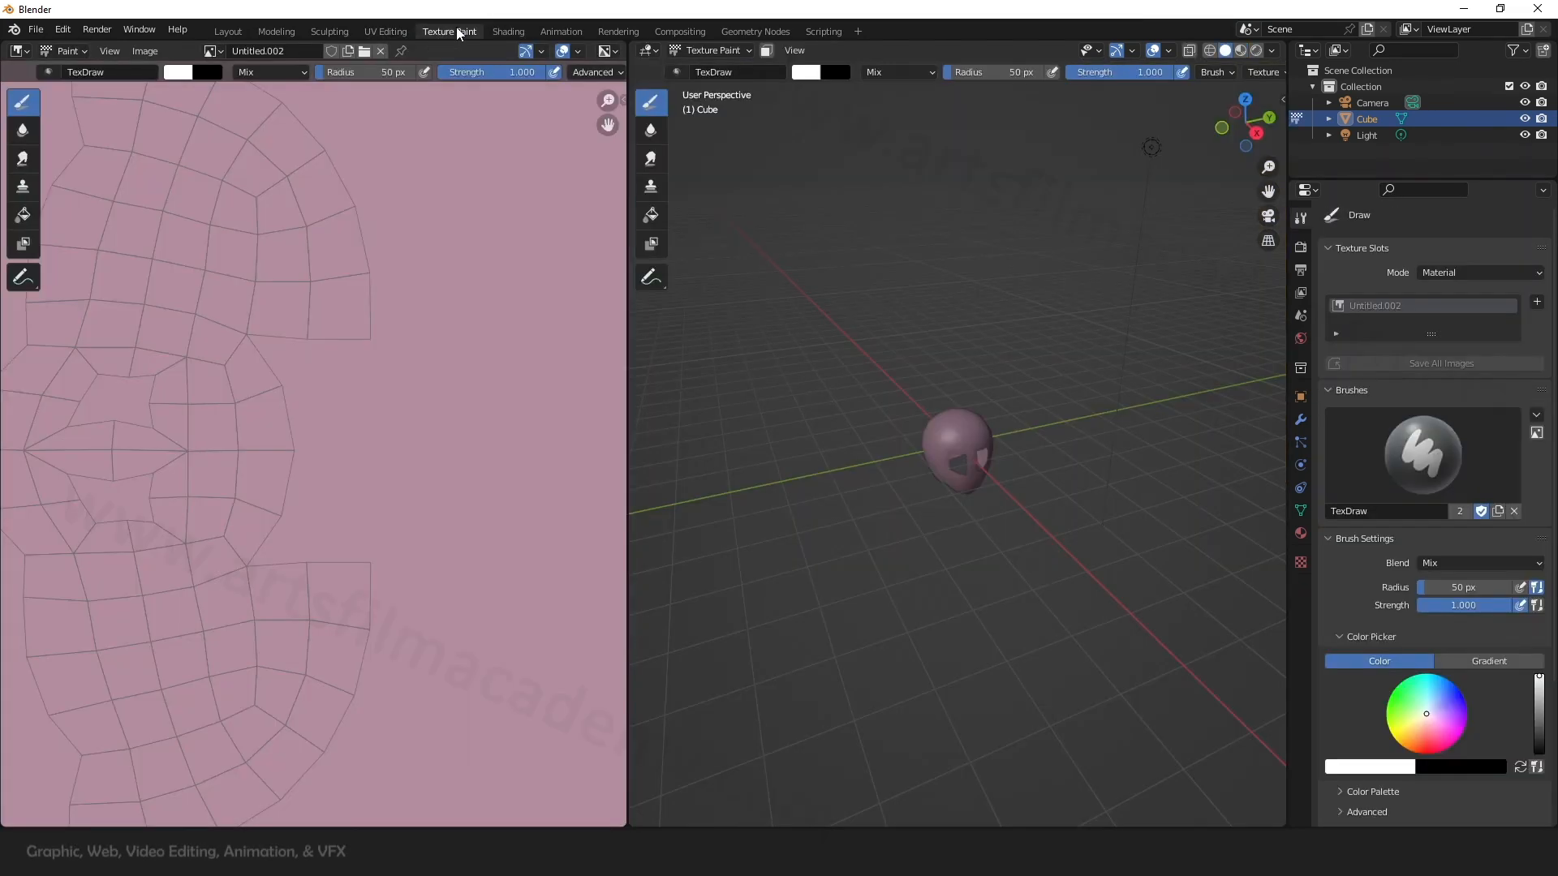
scroll(486, 461, "down", 3)
scroll(351, 462, "down", 1)
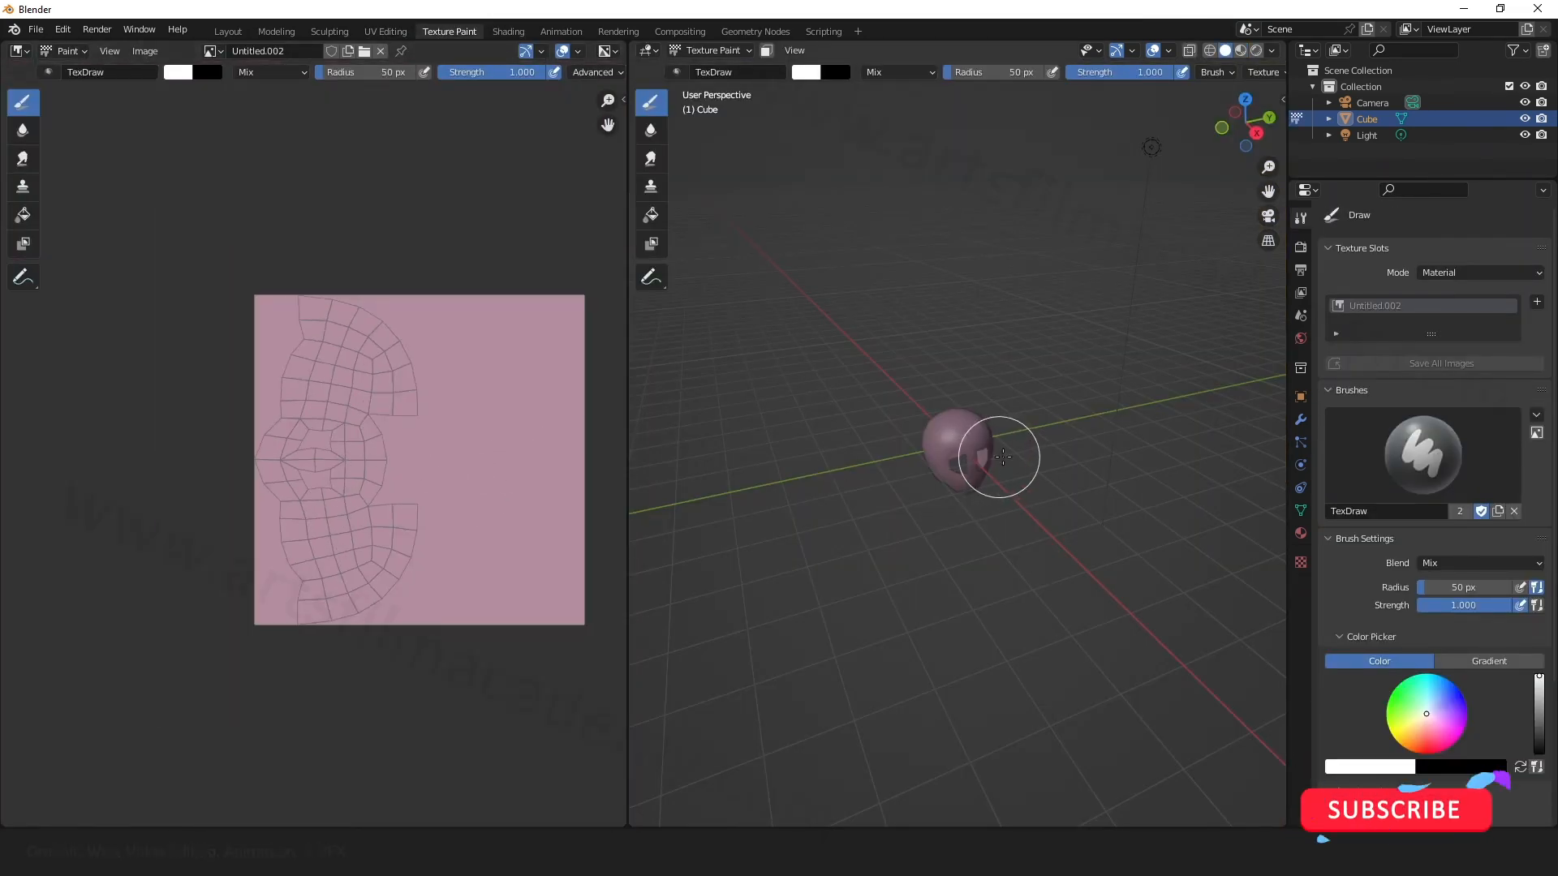
scroll(991, 435, "up", 5)
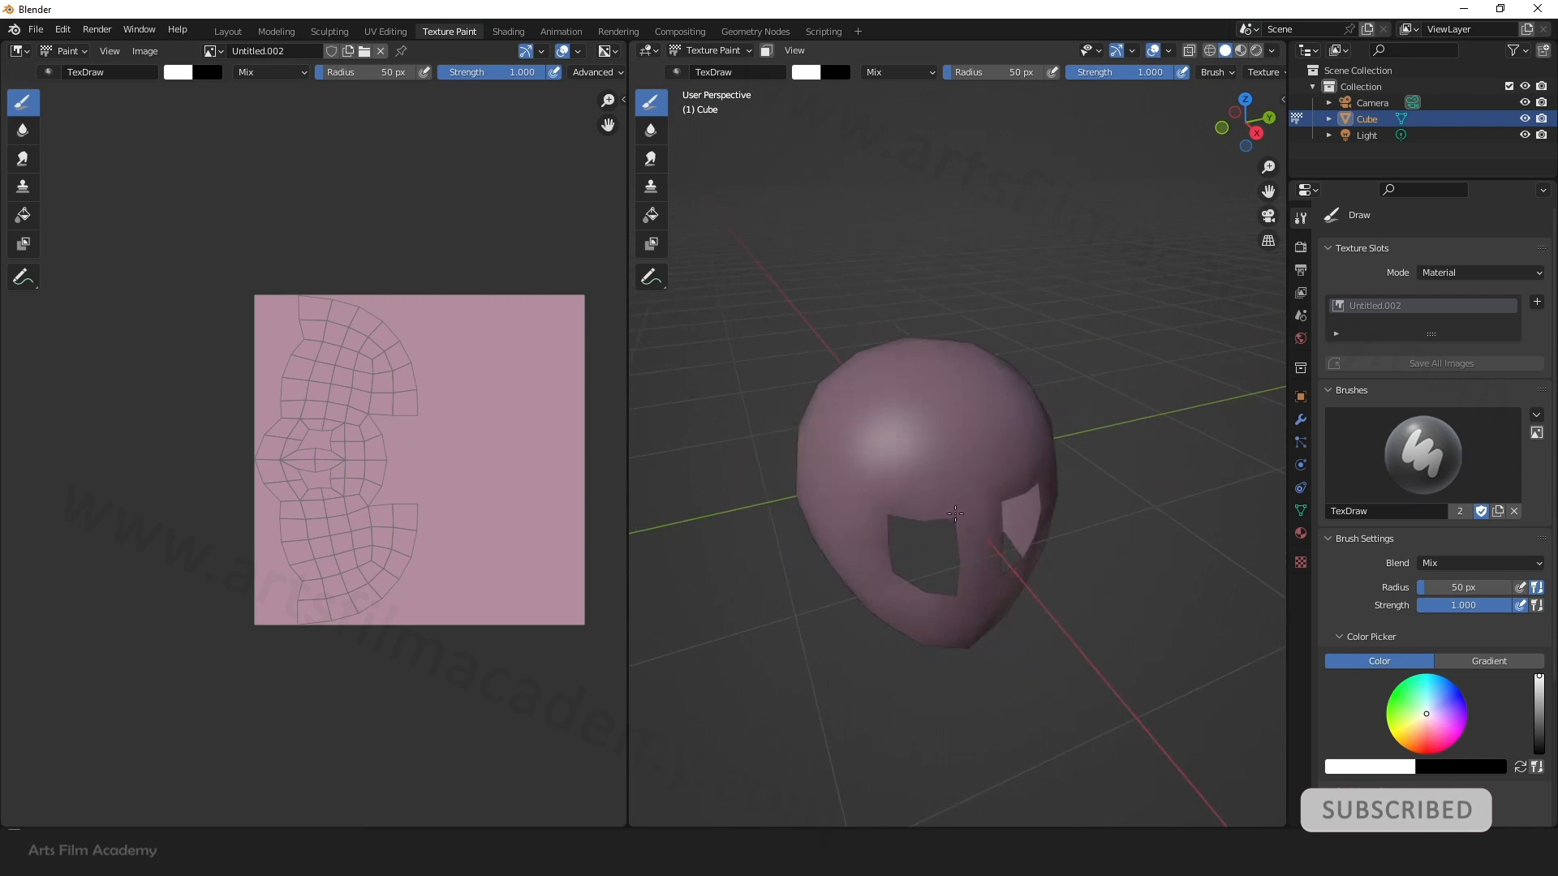
middle_click_drag(950, 484, 996, 485)
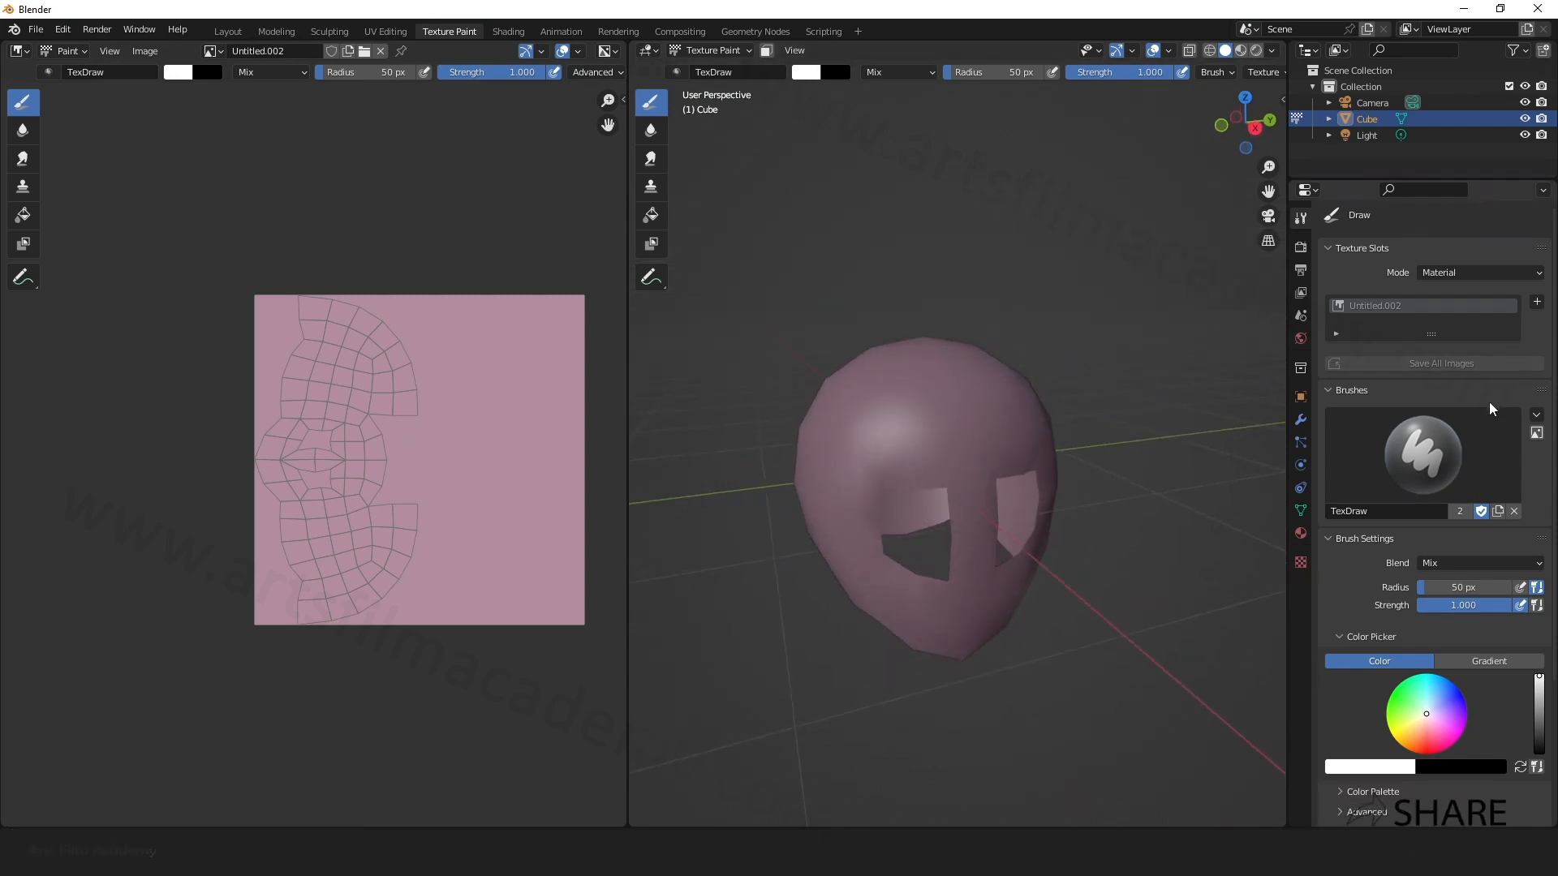
left_click(1536, 415)
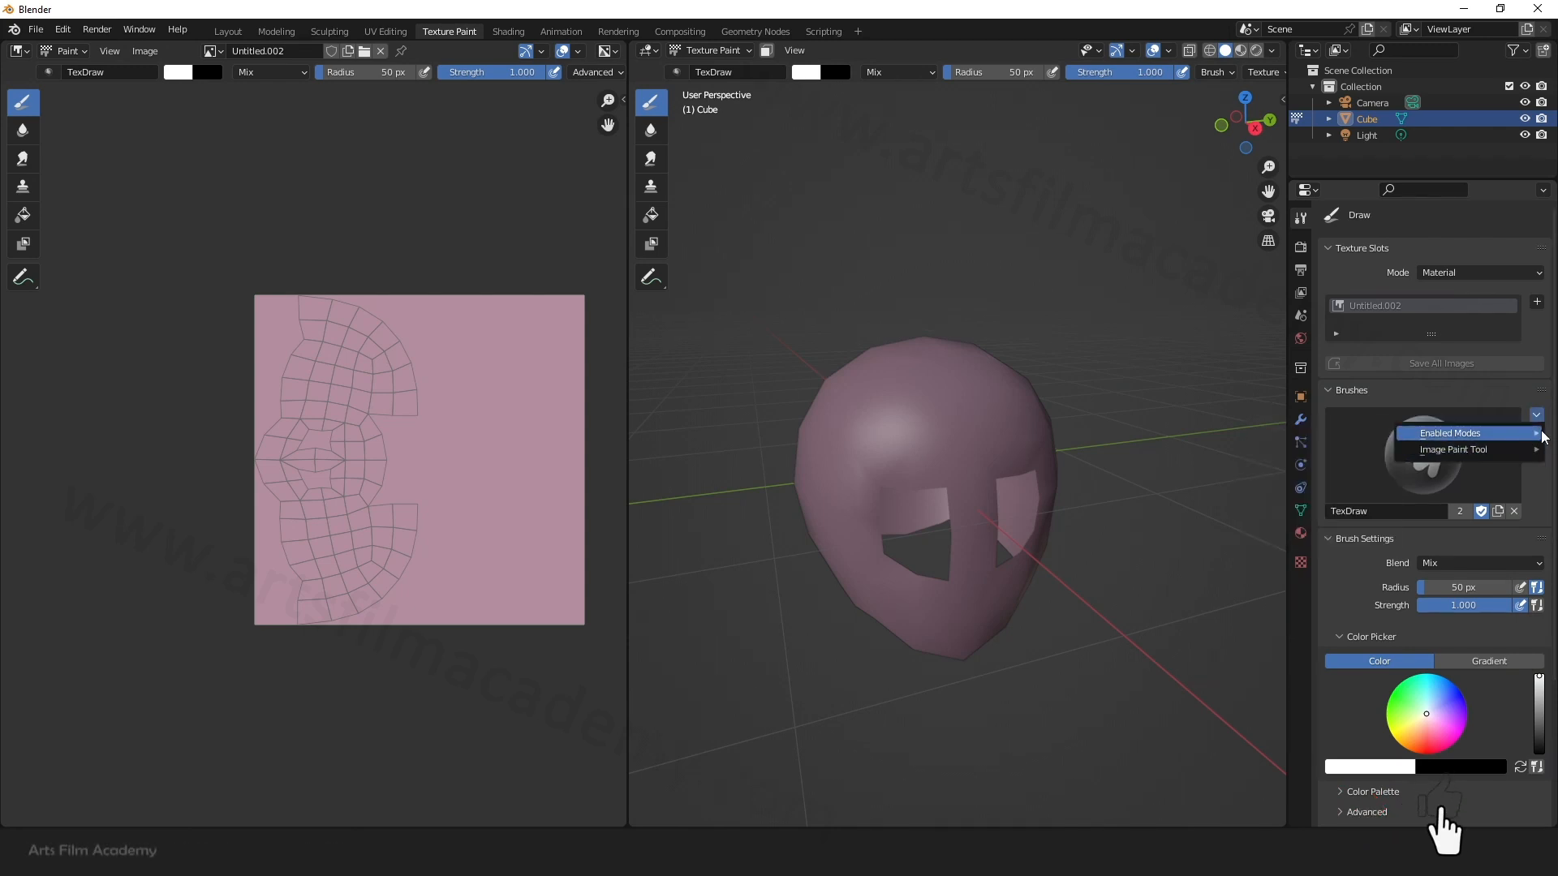
left_click(1531, 452)
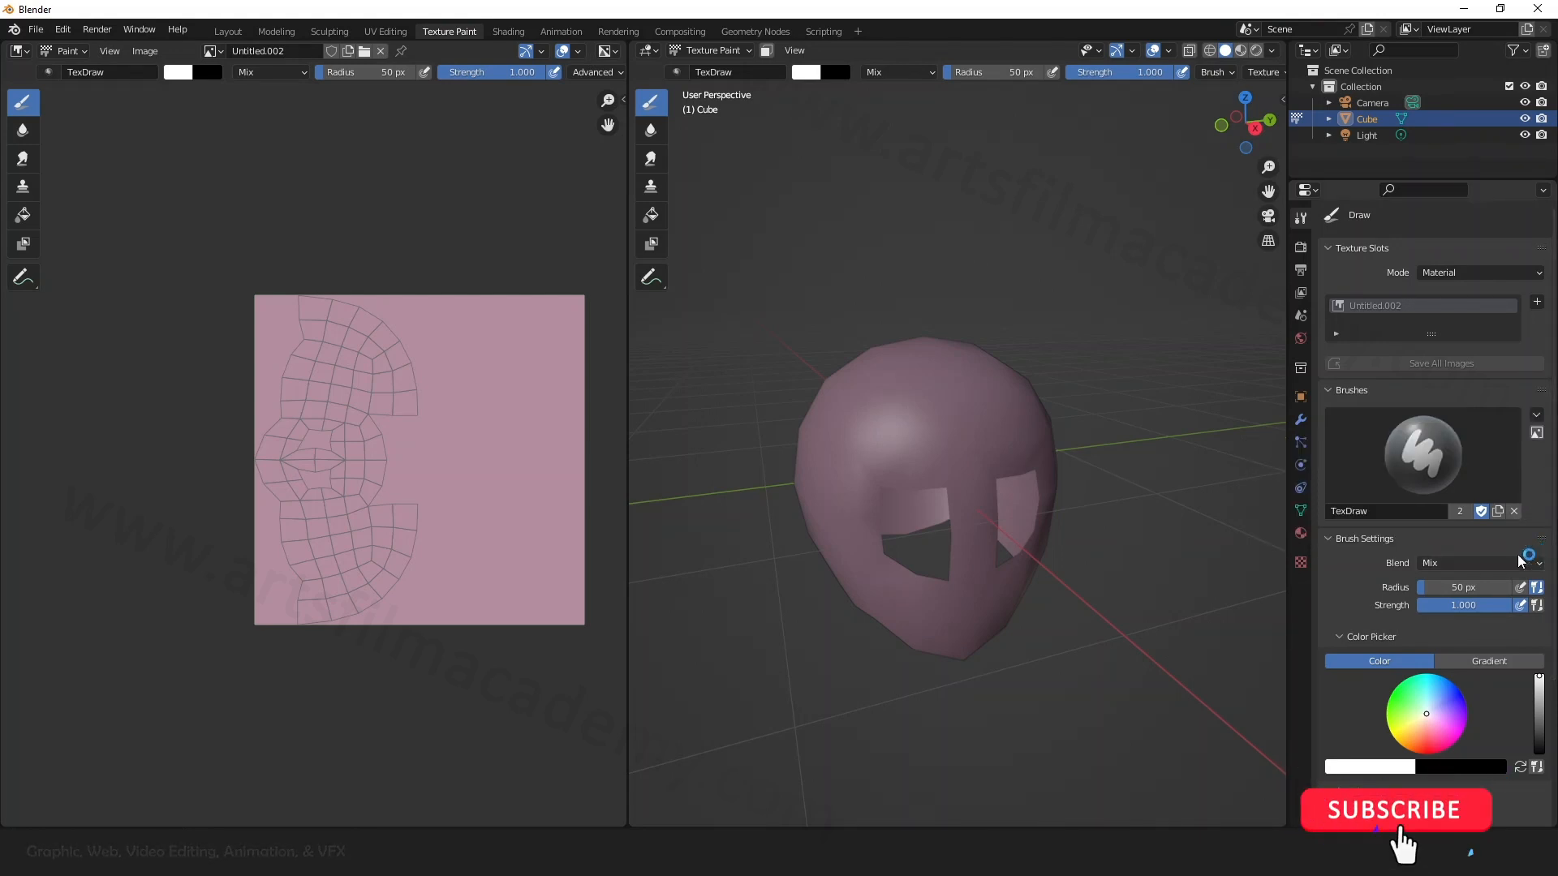
left_click(1537, 301)
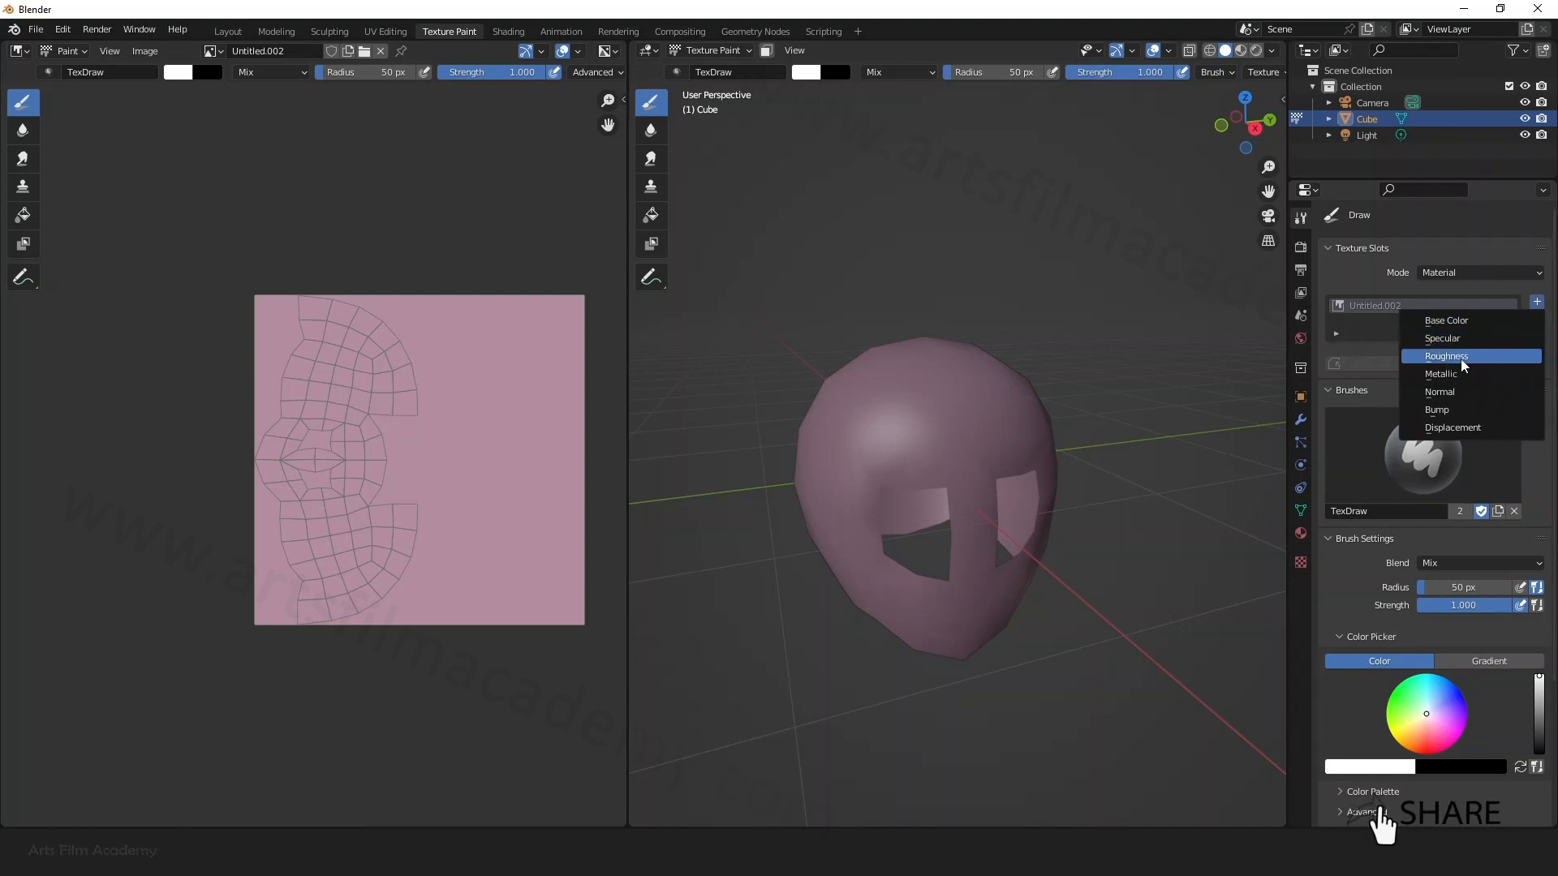
left_click(1541, 305)
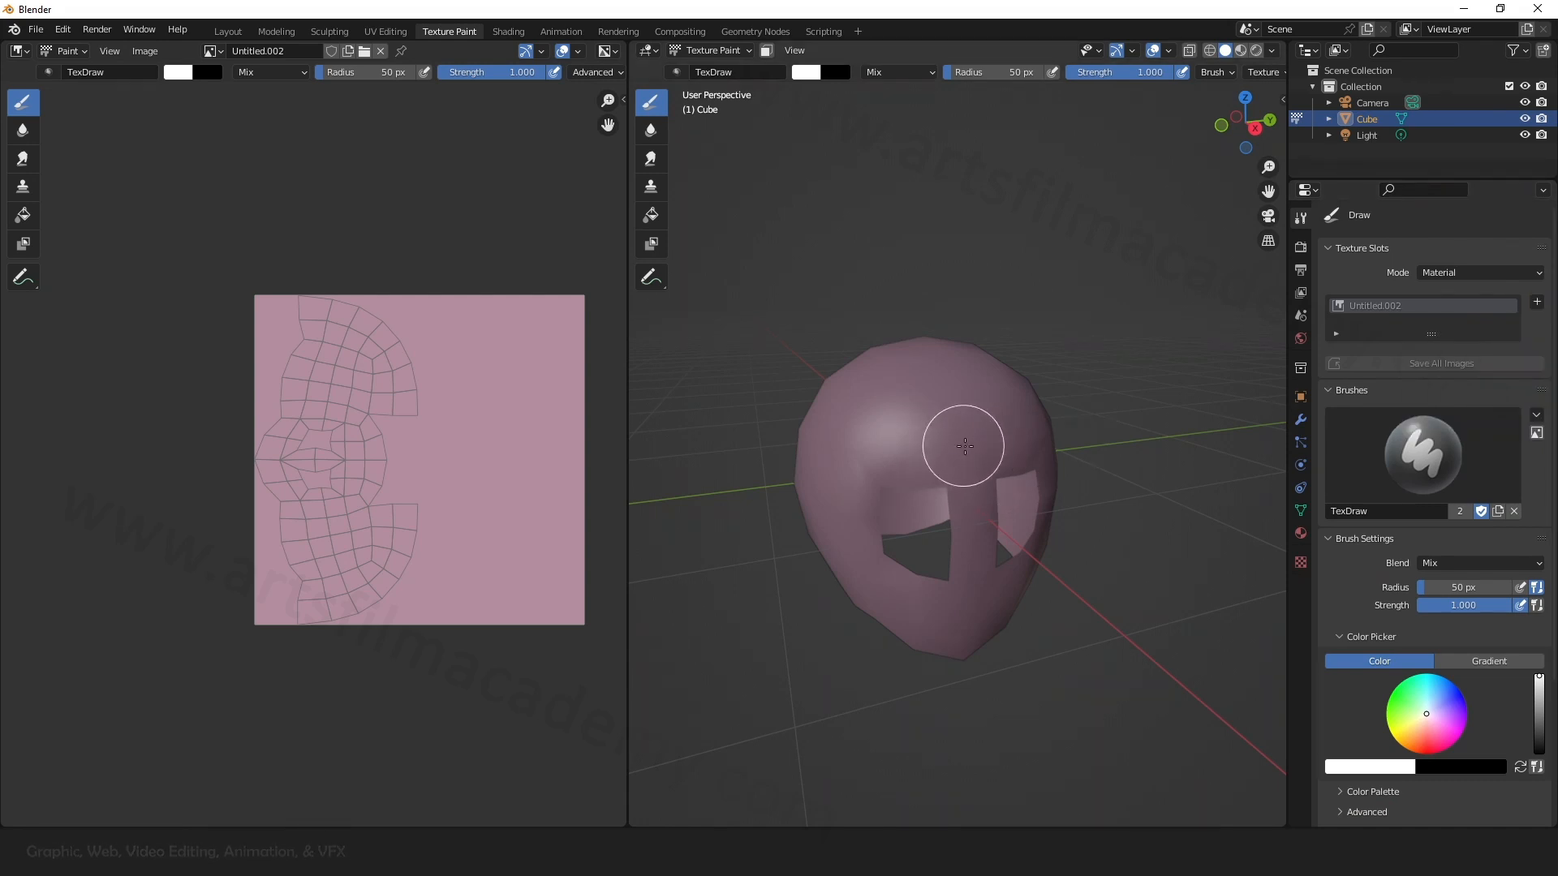
Step: Set the TexDraw brush radius to 33 px and its color to medium blue
scroll(965, 445, "up", 2)
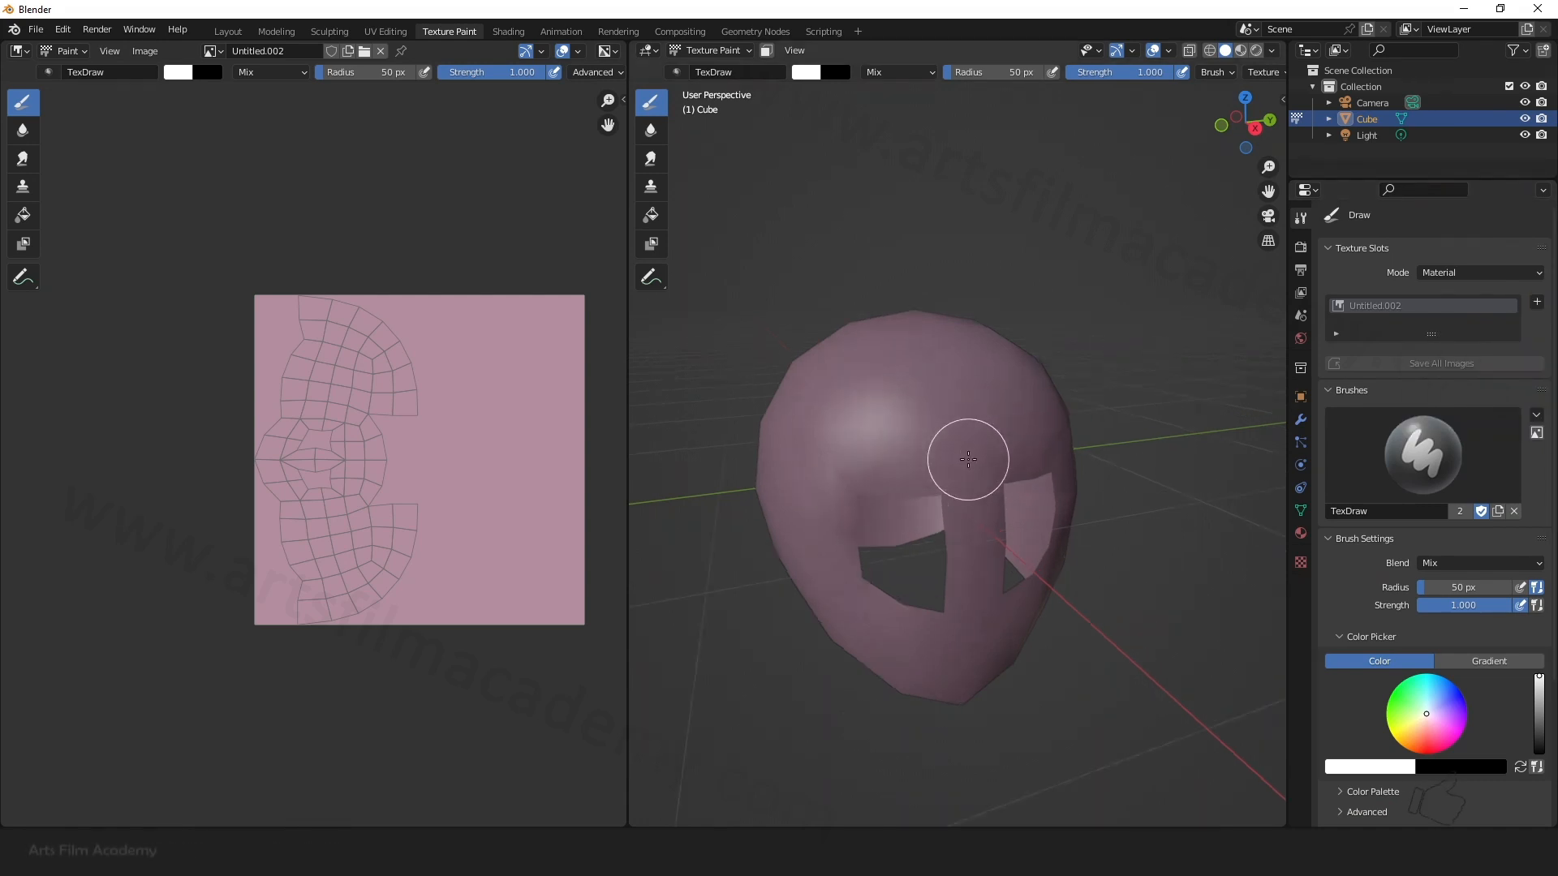
left_click(1429, 714)
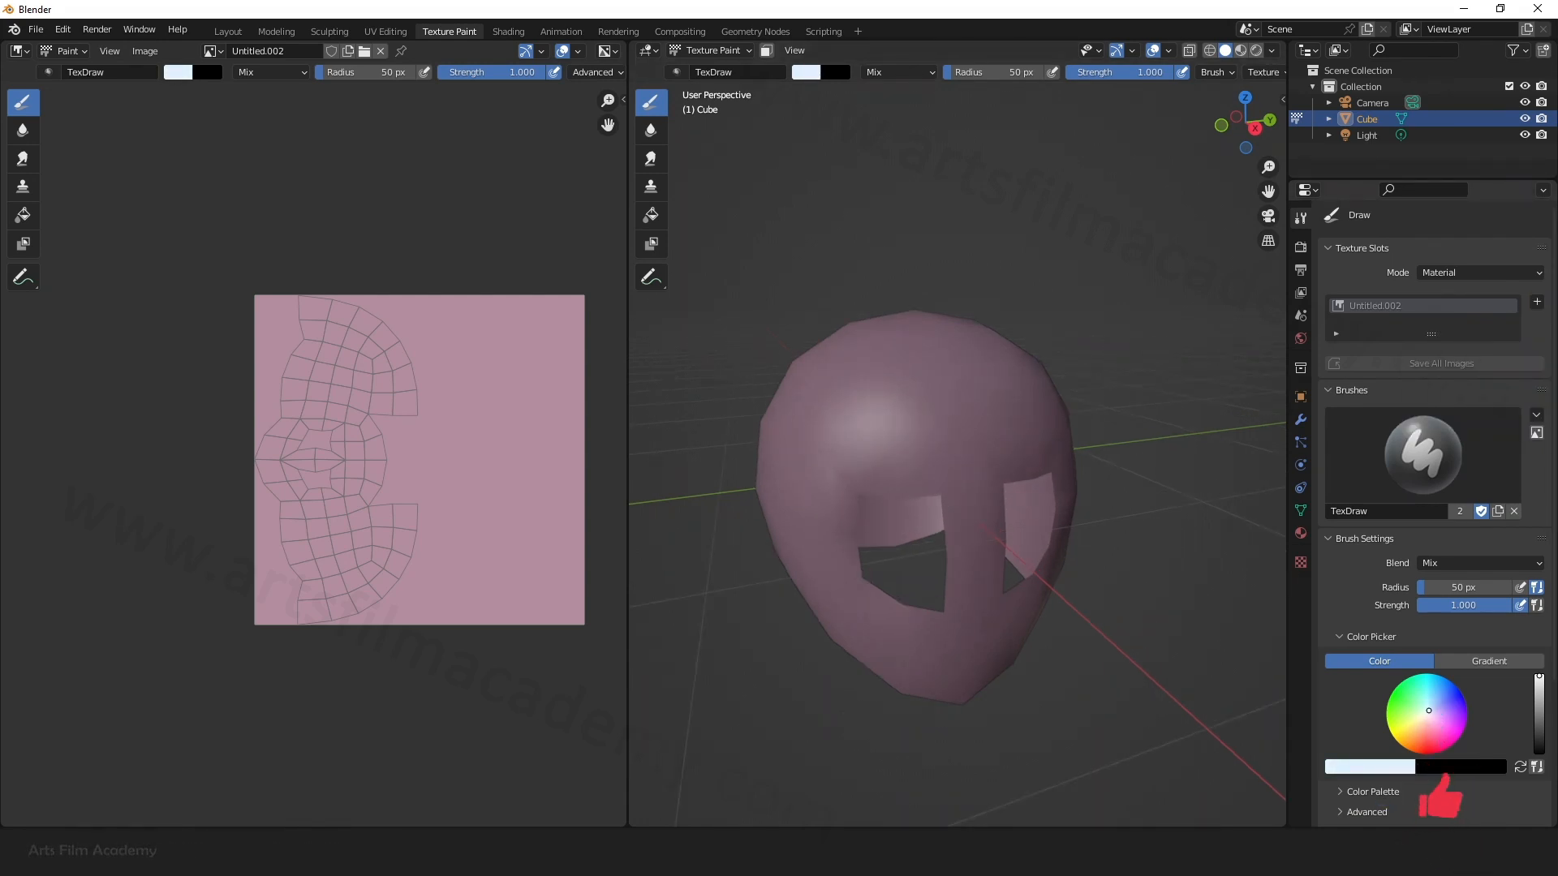
left_click_drag(1446, 587, 1421, 587)
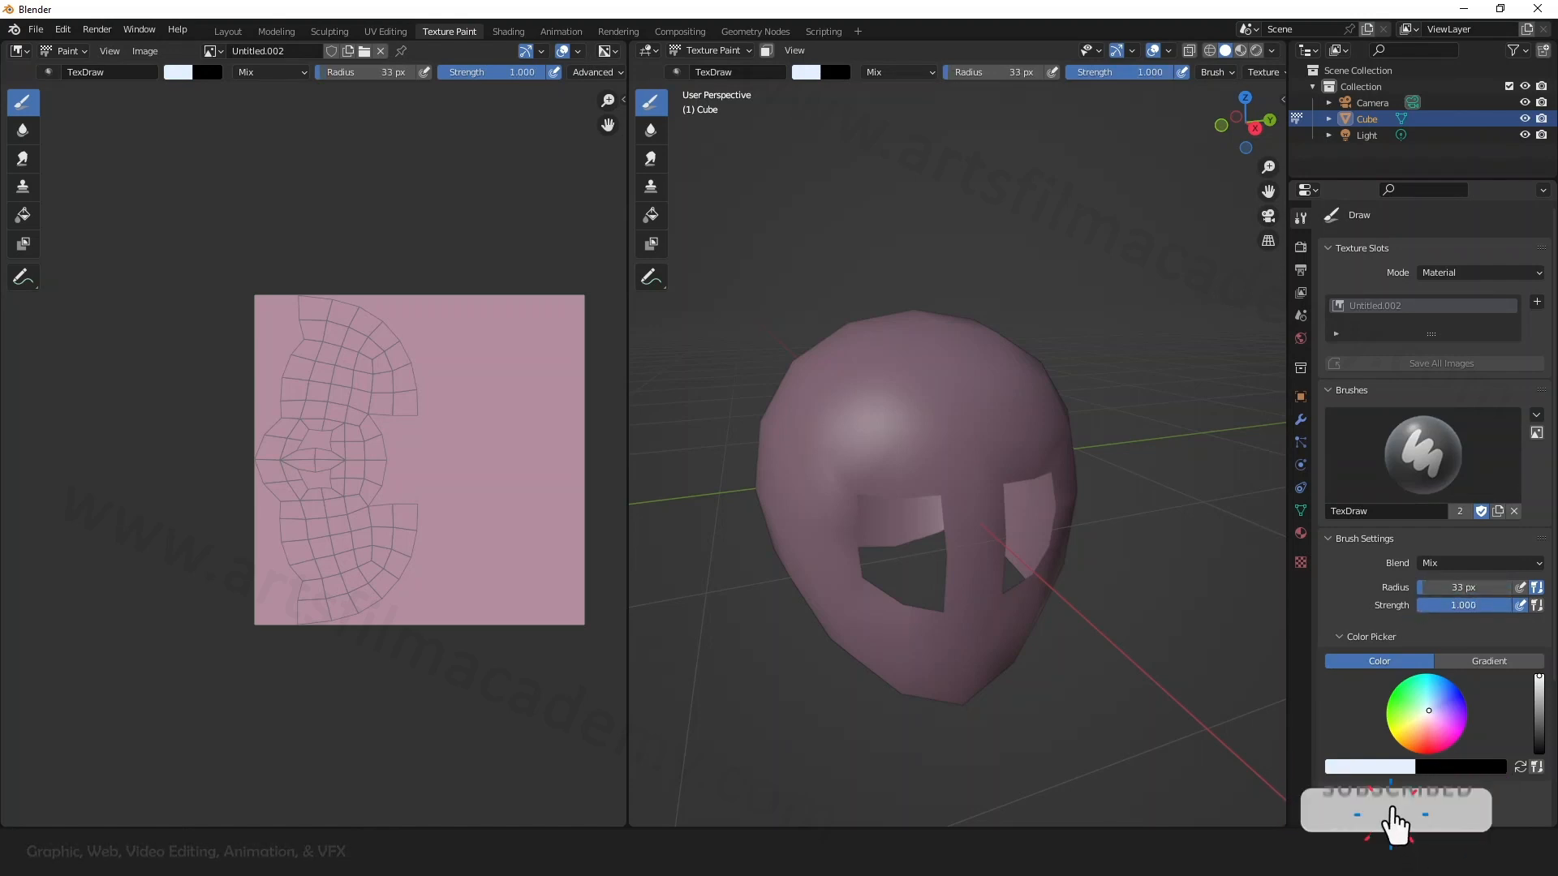
mouse_move(1428, 715)
left_mouse_down()
mouse_move(1422, 738)
mouse_move(1442, 693)
left_mouse_up()
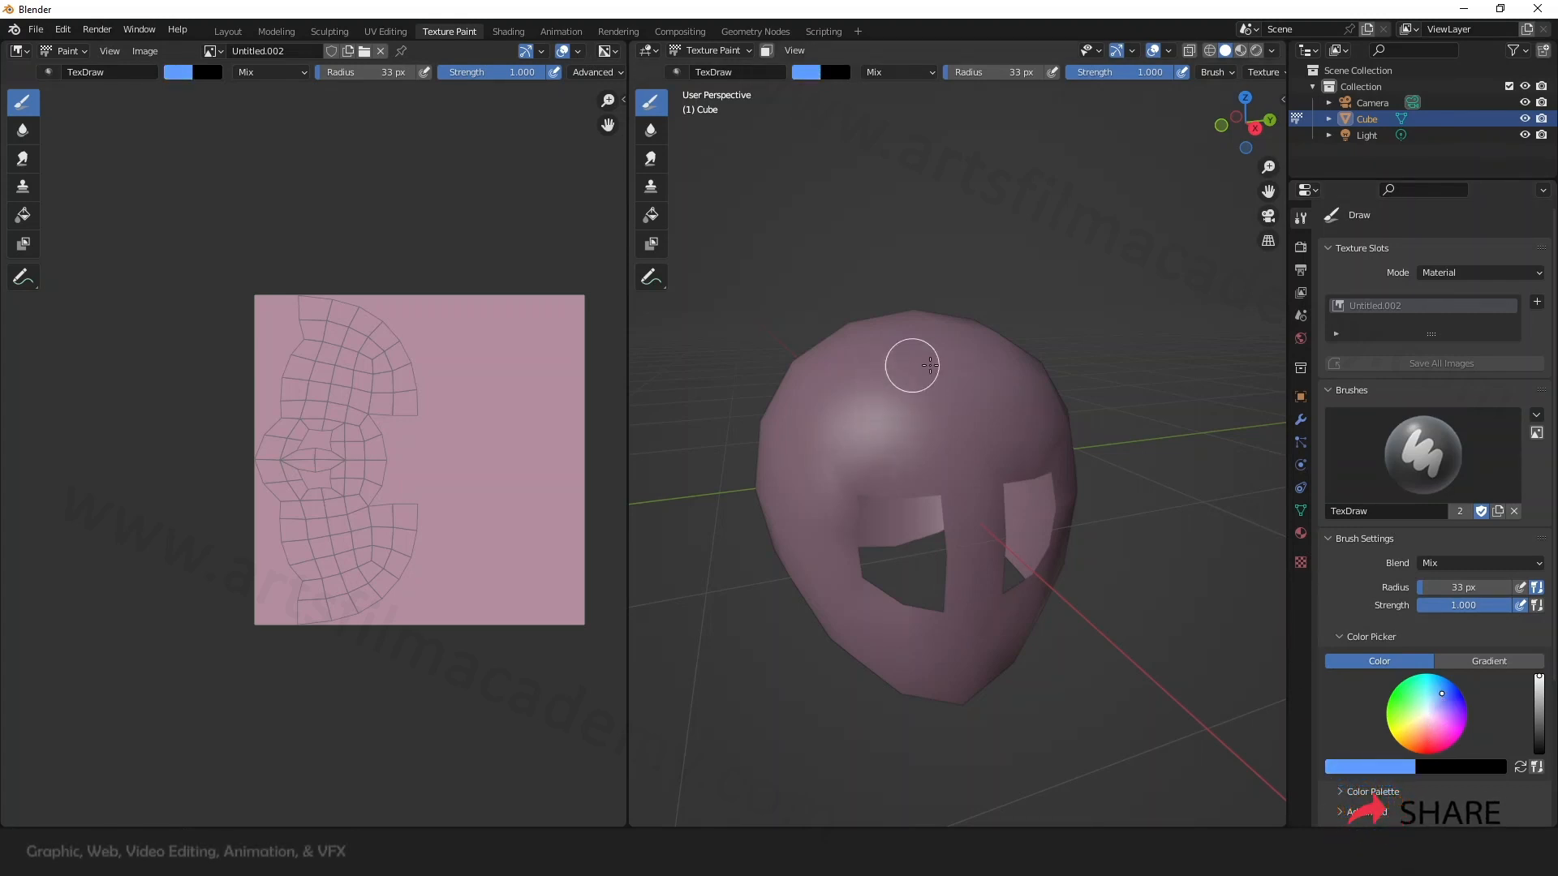
Step: Paint blue strokes across the forehead and down the nose strip between the eye holes on the 3D head
left_click_drag(929, 395, 840, 461)
mouse_move(947, 464)
left_mouse_down()
mouse_move(971, 556)
mouse_move(946, 529)
mouse_move(985, 480)
mouse_move(951, 635)
mouse_move(960, 581)
mouse_move(1005, 622)
left_mouse_up()
scroll(959, 509, "up", 2)
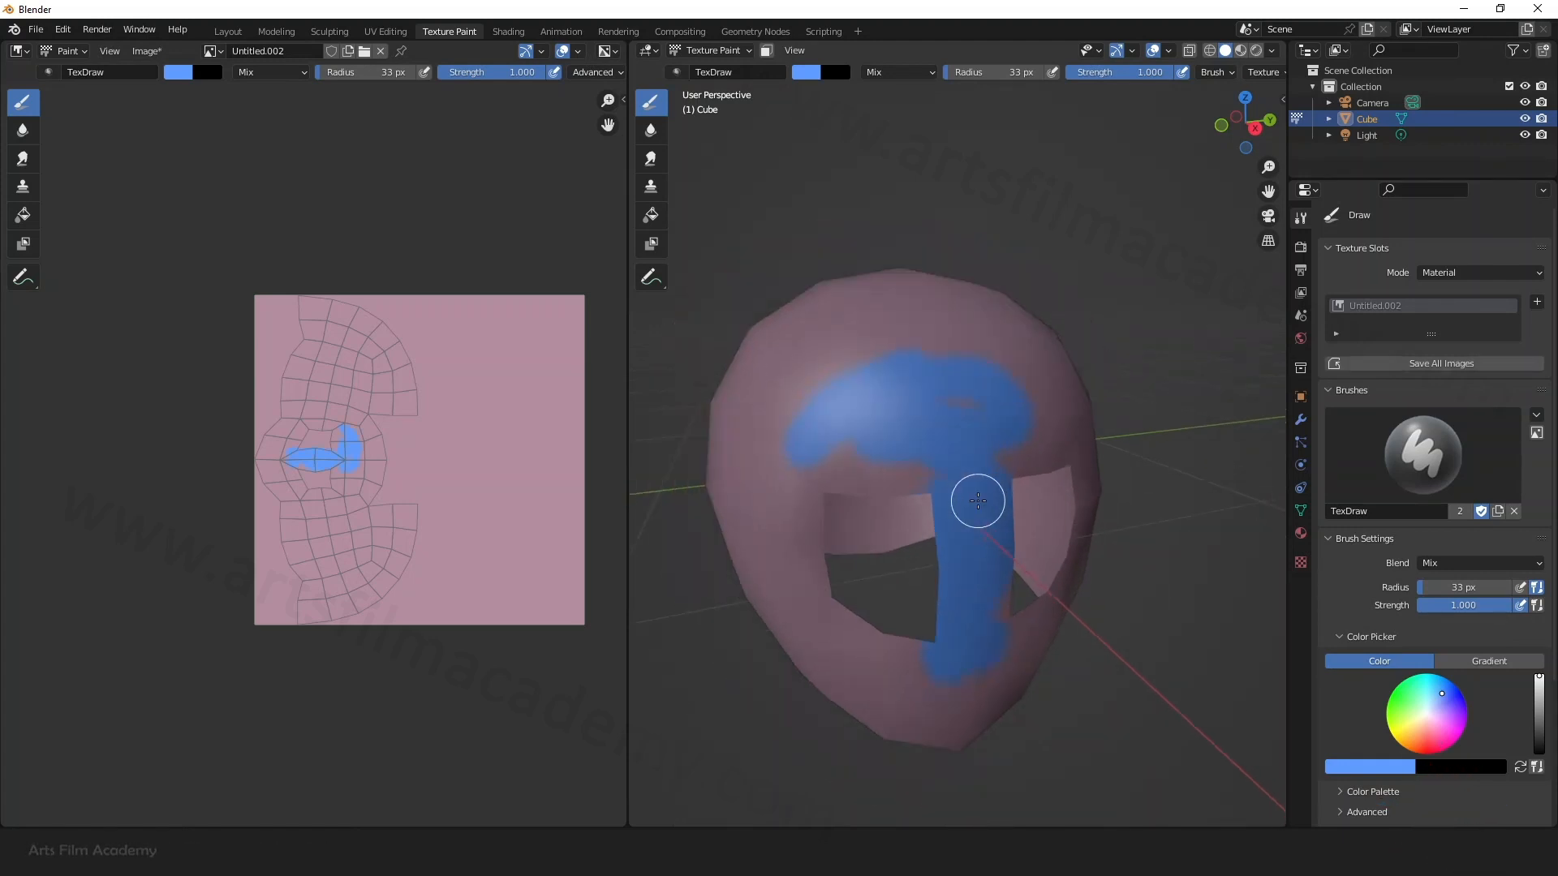
Step: Paint blue over the central face area around the eye holes directly on the UV image
scroll(333, 482, "up", 1)
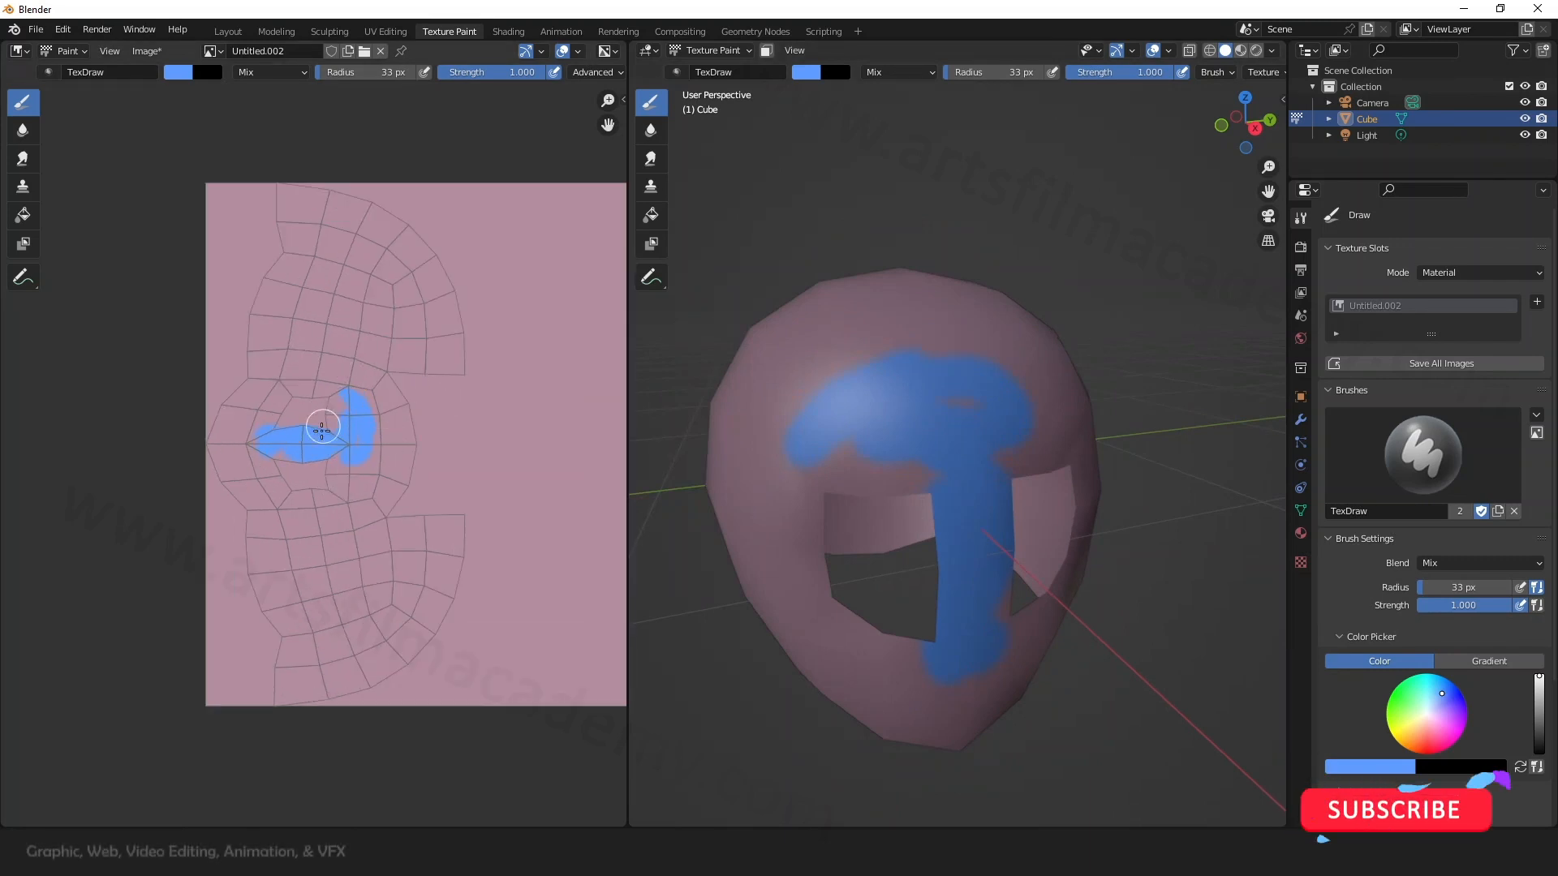
mouse_move(316, 444)
left_mouse_down()
mouse_move(268, 434)
mouse_move(328, 388)
mouse_move(272, 410)
mouse_move(389, 407)
left_mouse_up()
mouse_move(284, 462)
left_mouse_down()
mouse_move(347, 480)
mouse_move(338, 452)
left_mouse_up()
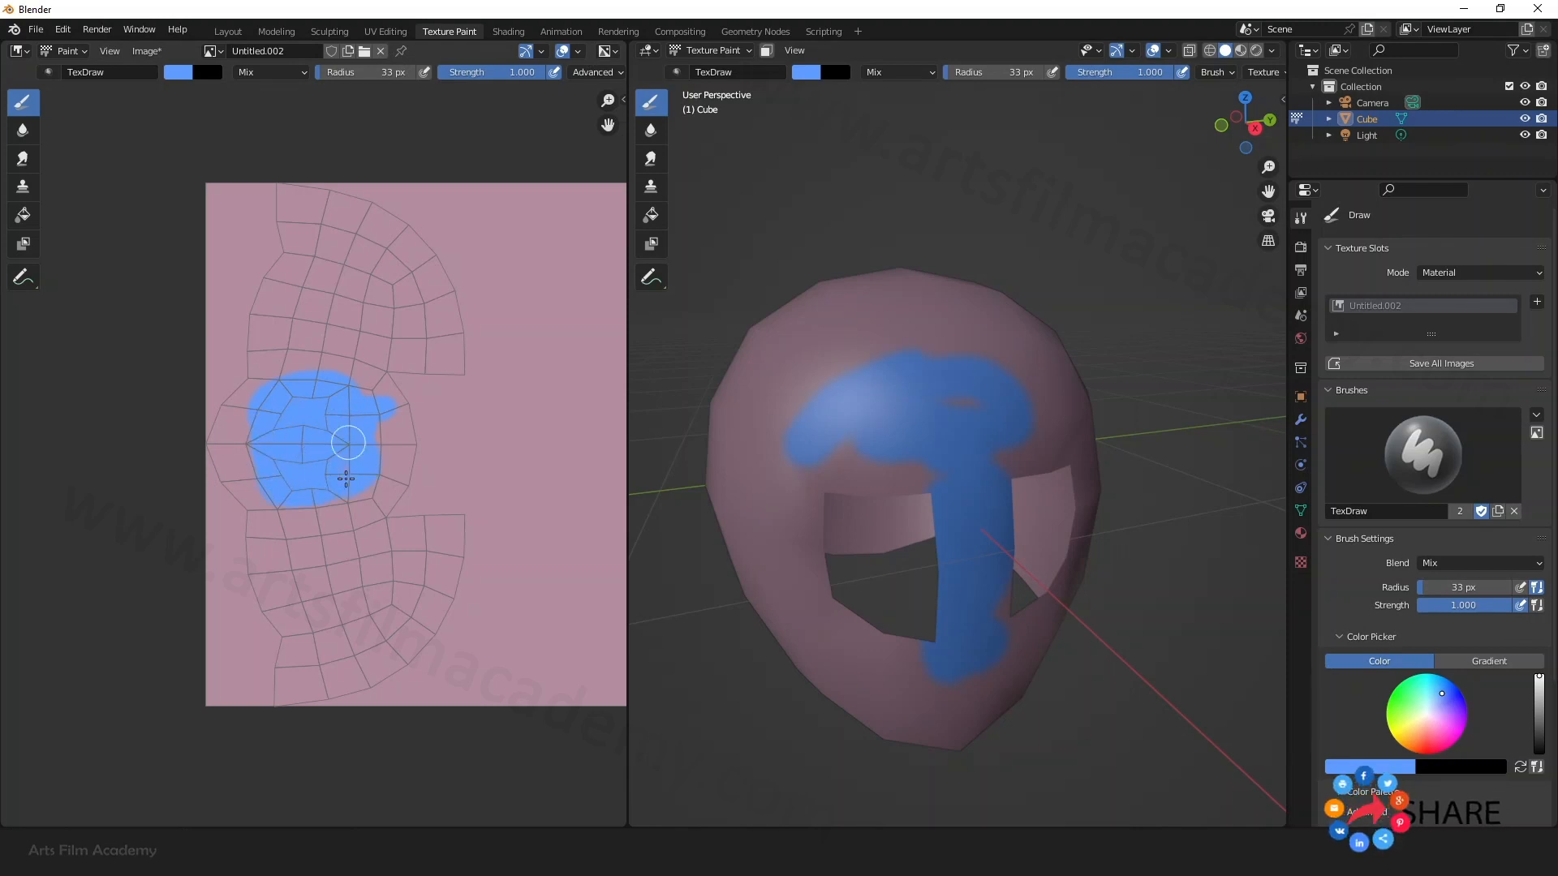
left_click_drag(244, 467, 369, 433)
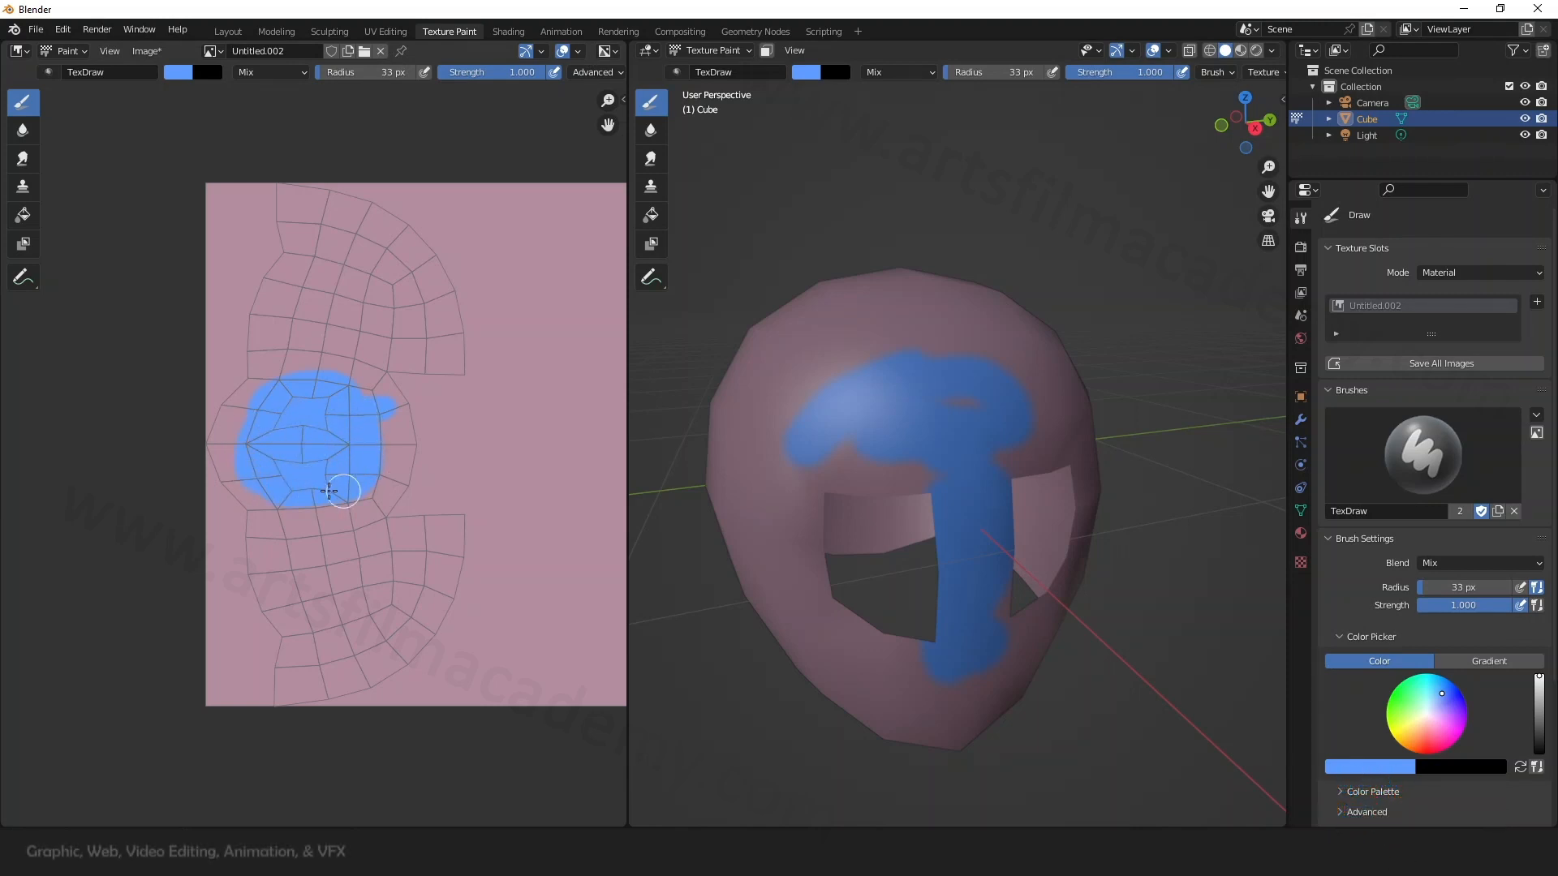
Step: Extend the blue paint on the UV image and the head until it covers the whole front of the face
mouse_move(731, 467)
middle_mouse_down()
mouse_move(1123, 540)
mouse_move(1062, 445)
middle_mouse_up()
scroll(1013, 409, "down", 1)
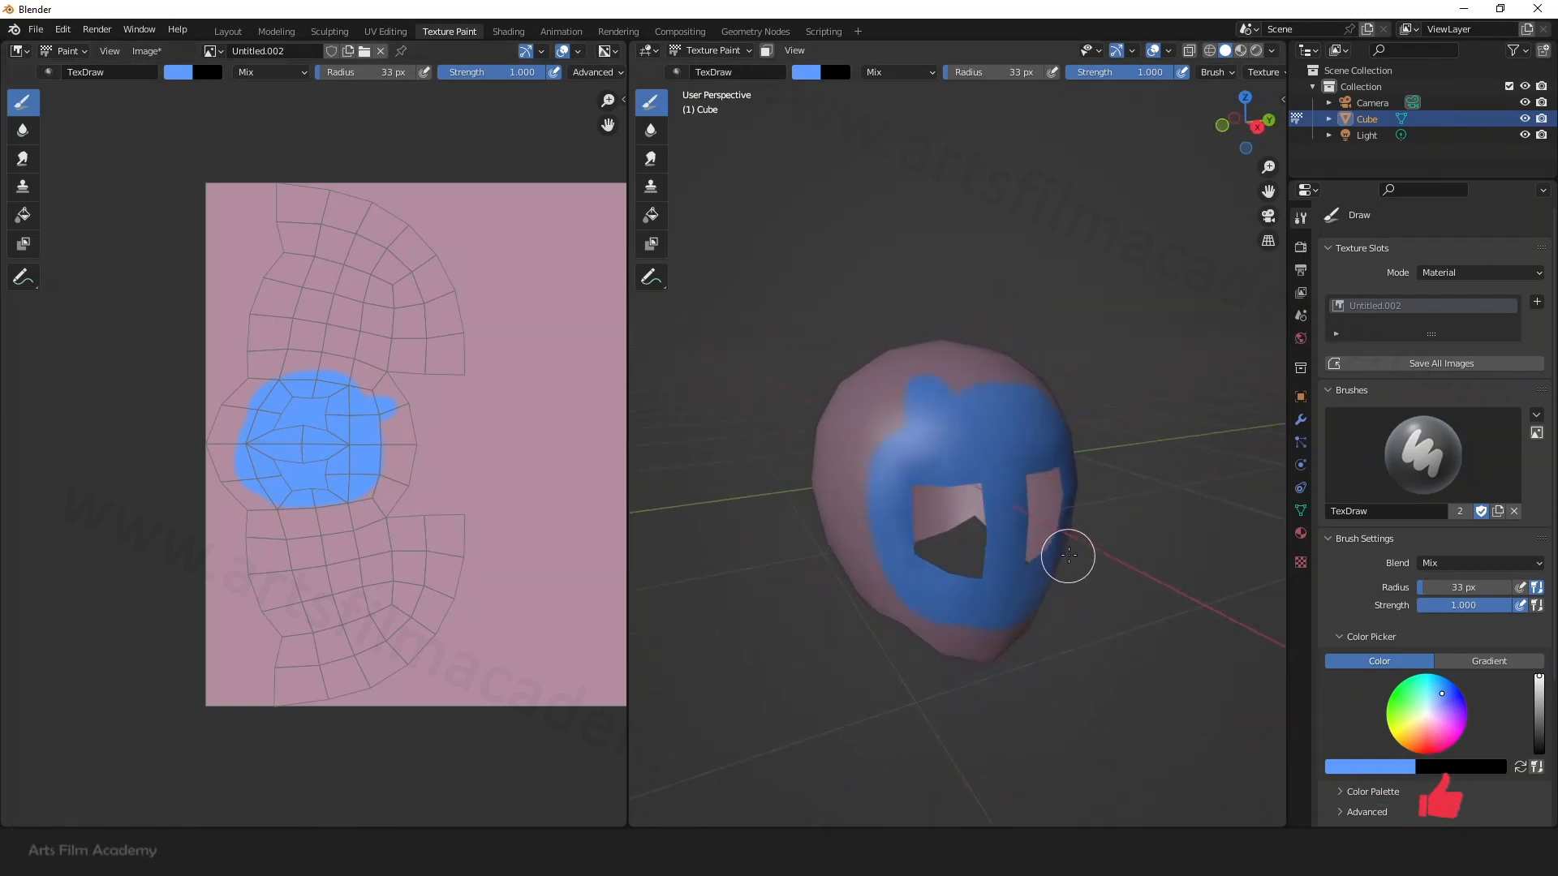
scroll(1069, 556, "up", 1)
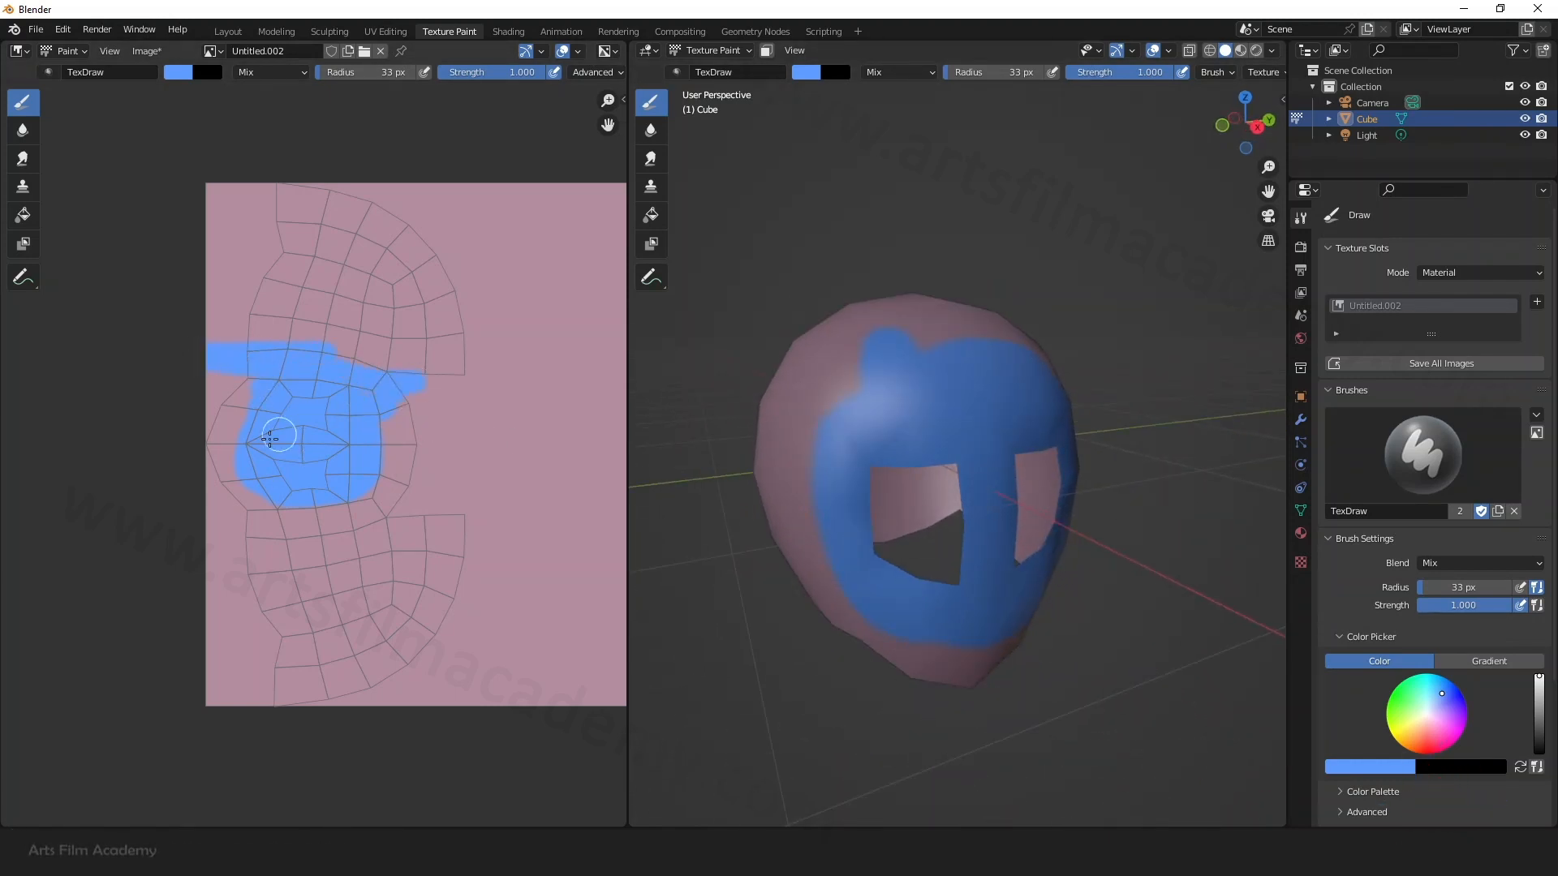
left_click_drag(270, 439, 365, 487)
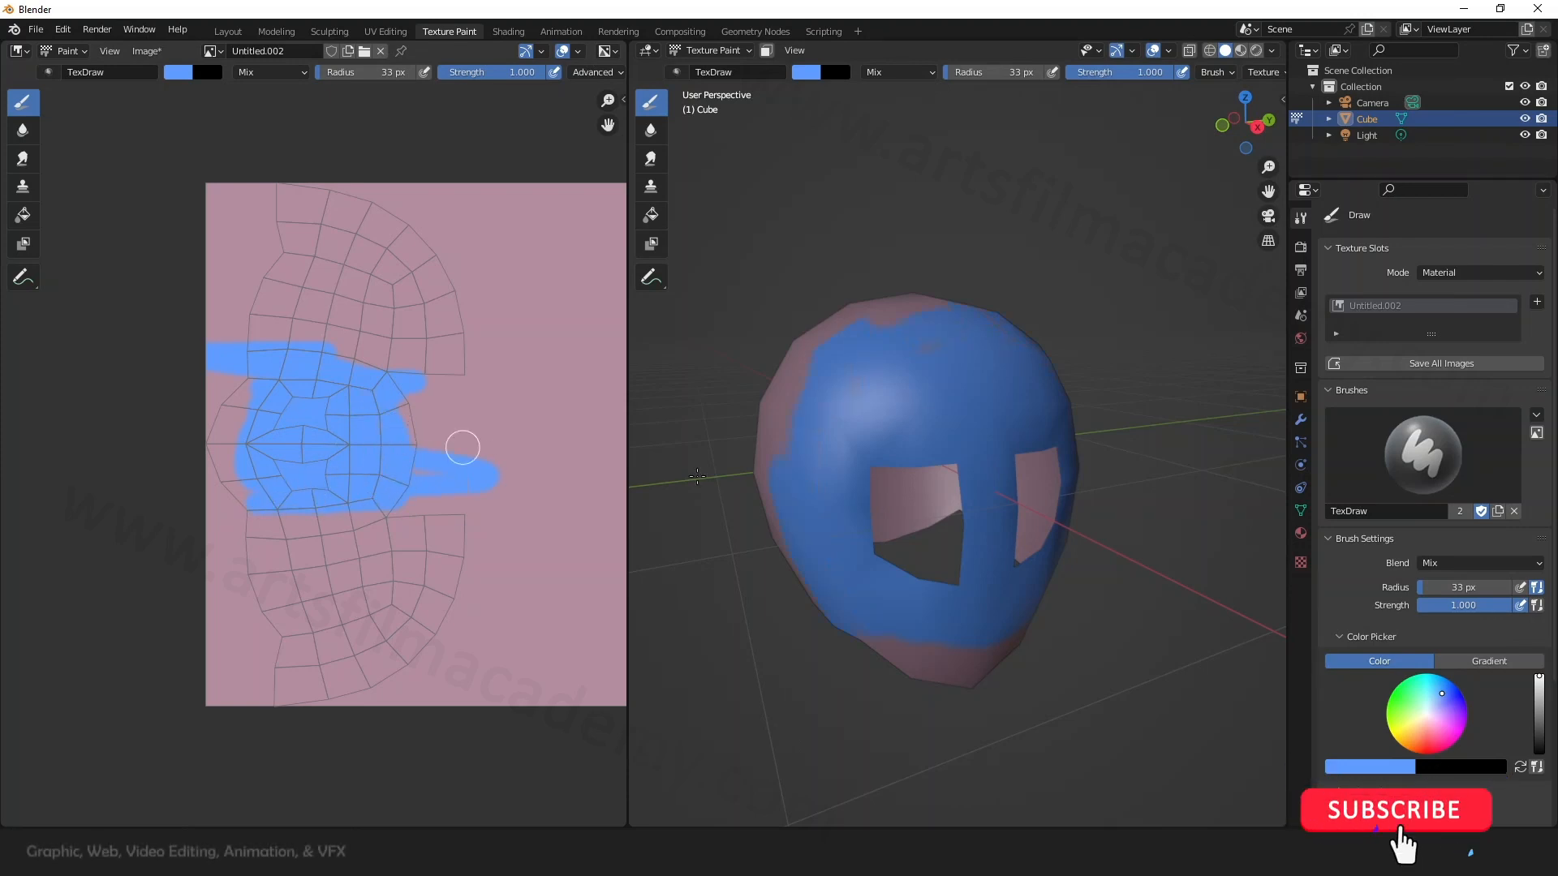
mouse_move(847, 328)
left_mouse_down()
mouse_move(772, 414)
mouse_move(793, 348)
mouse_move(771, 497)
mouse_move(942, 664)
mouse_move(915, 616)
left_mouse_up()
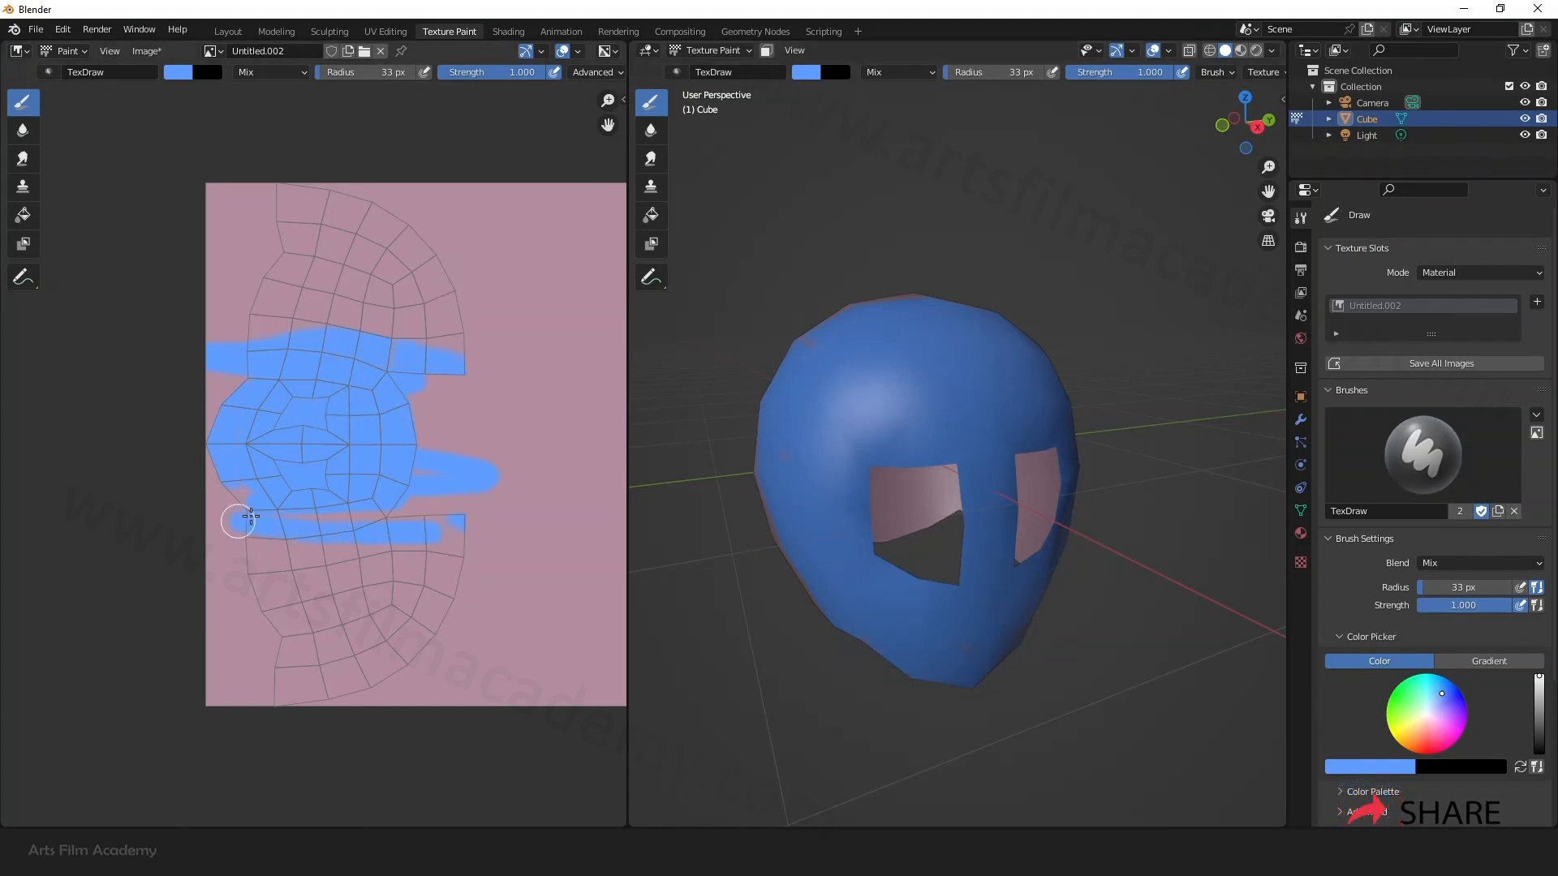
middle_click_drag(1009, 596, 1077, 583)
middle_click_drag(1009, 517, 907, 542)
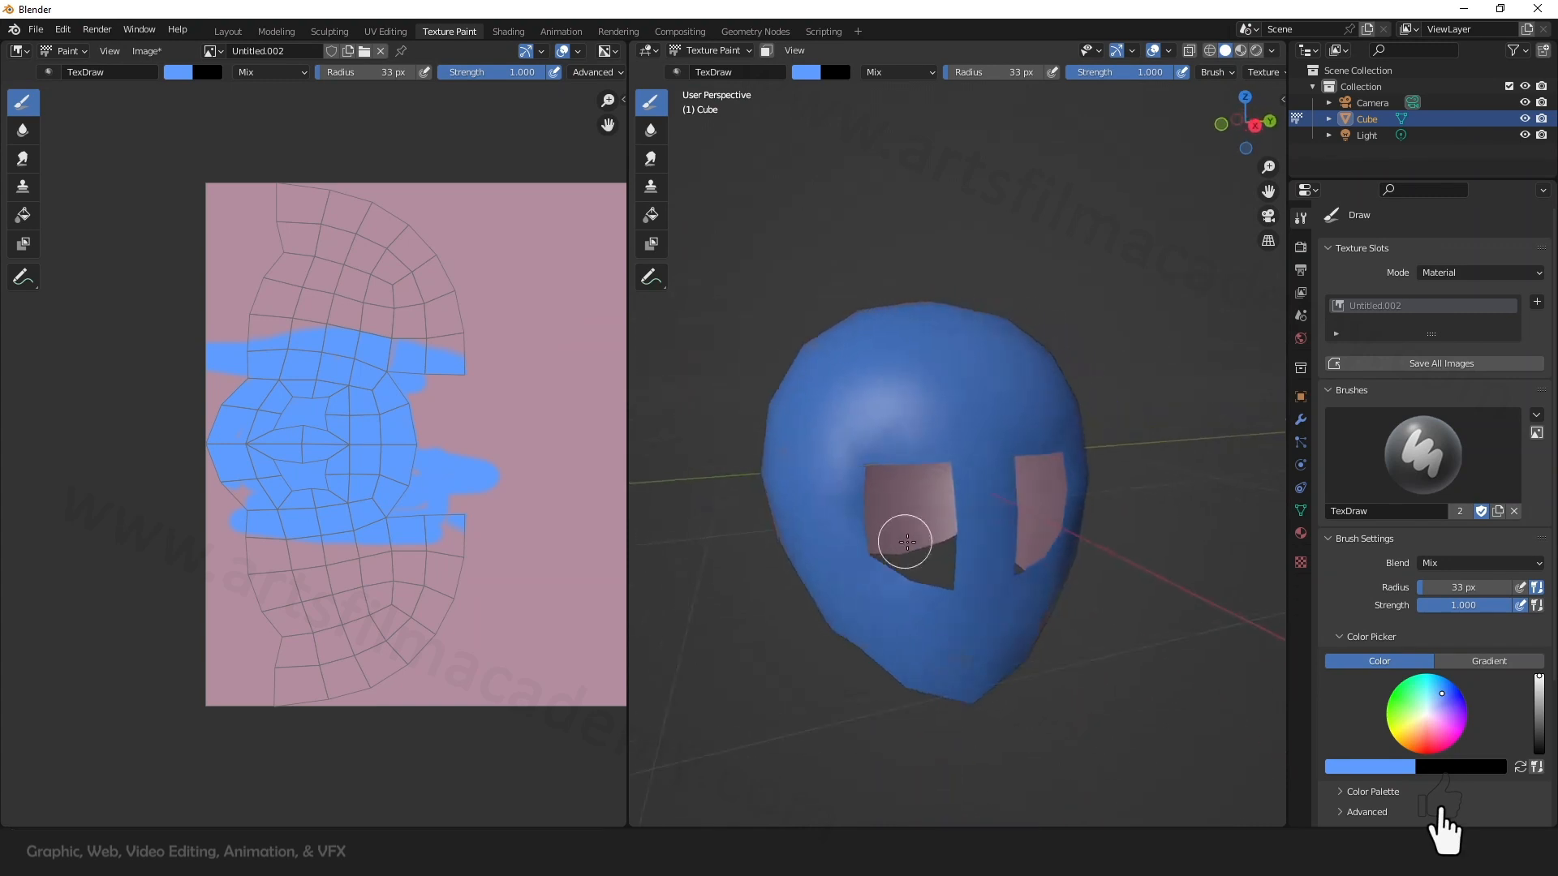
Step: Switch the brush color to light green and paint the nose strip between the eye holes on the head
left_click(1401, 704)
left_click_drag(962, 443, 977, 577)
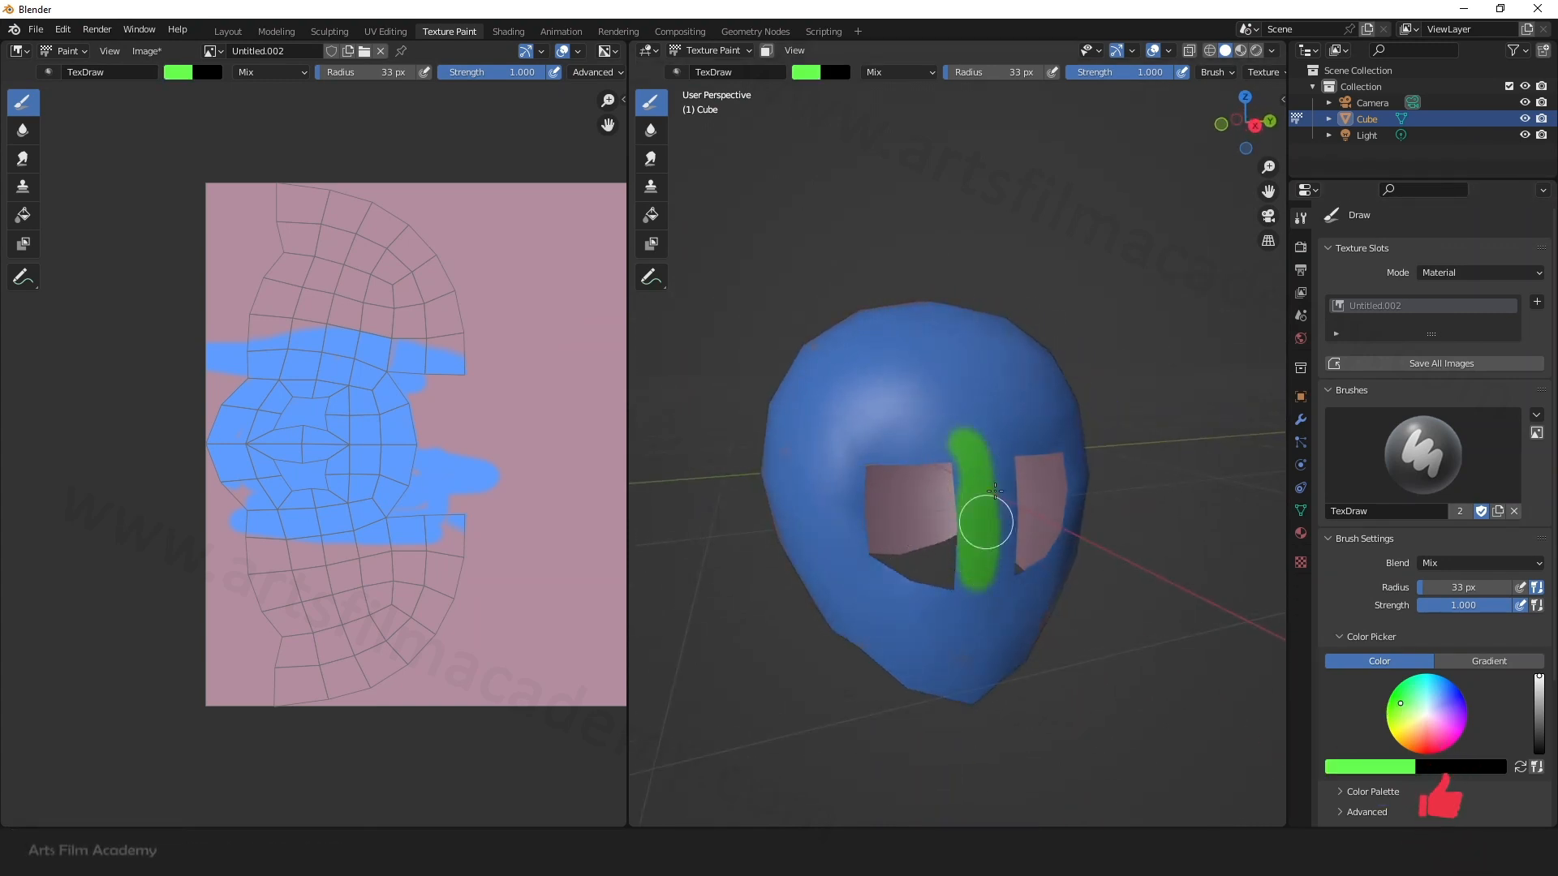
left_click_drag(995, 491, 1001, 499)
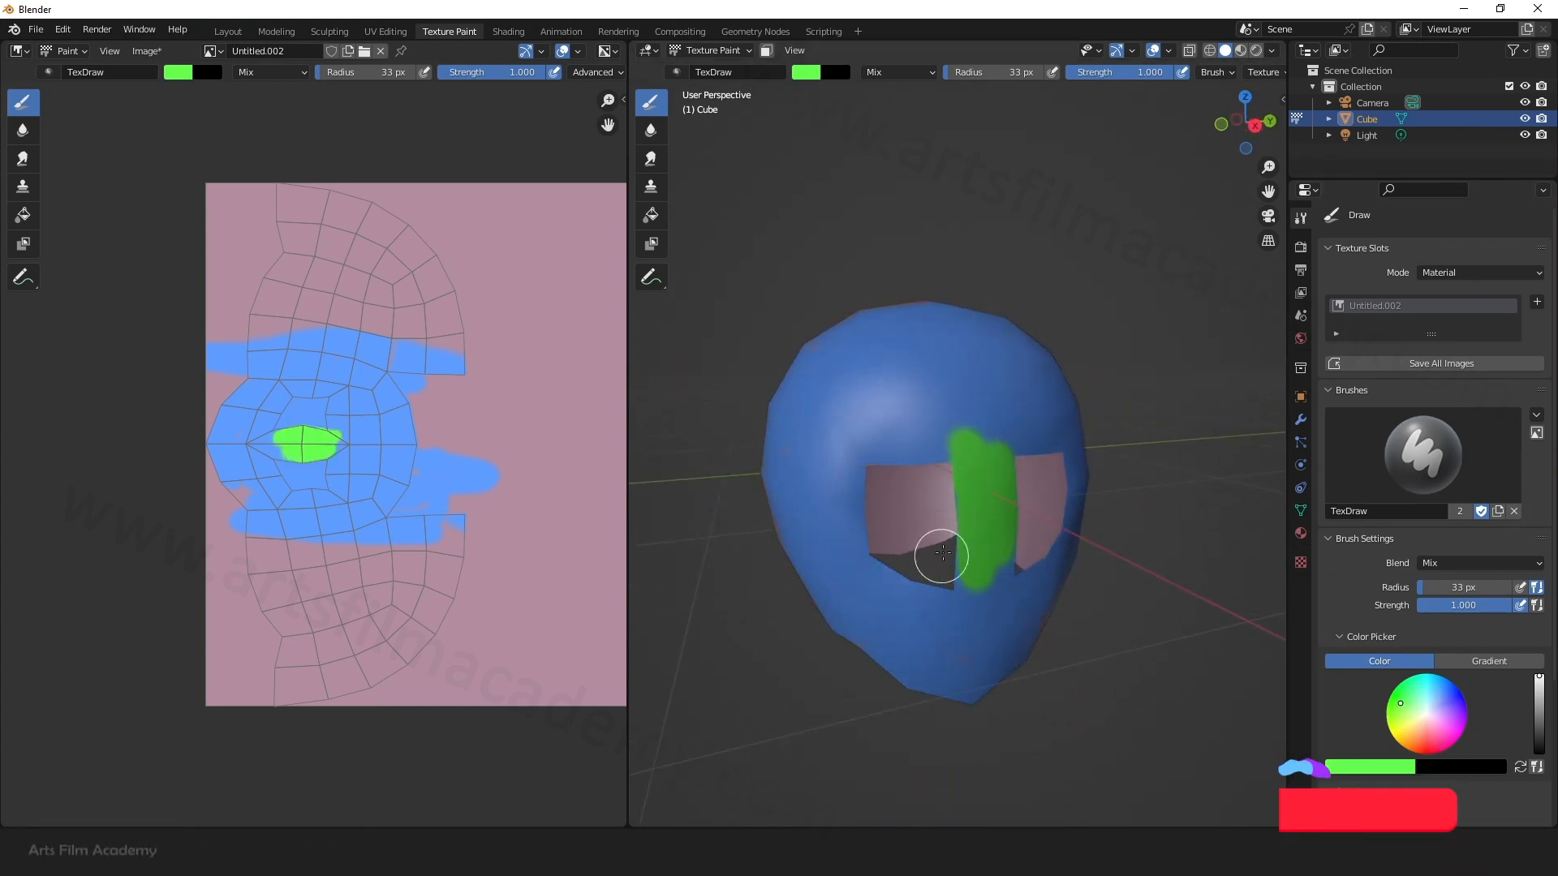
middle_click_drag(1065, 511, 1013, 522)
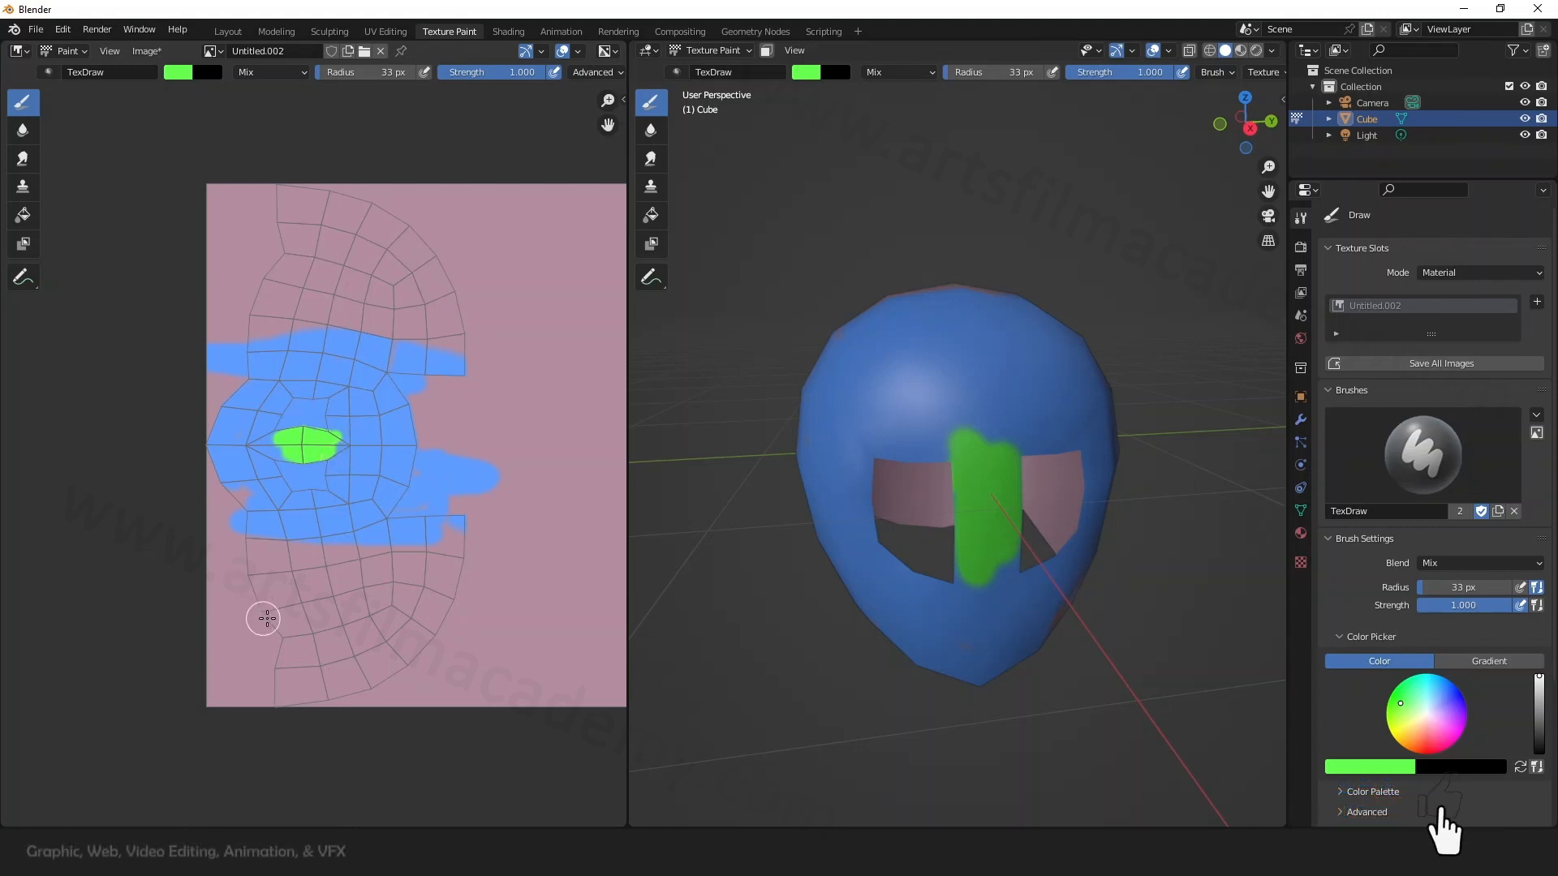
middle_click_drag(1088, 654, 1145, 691)
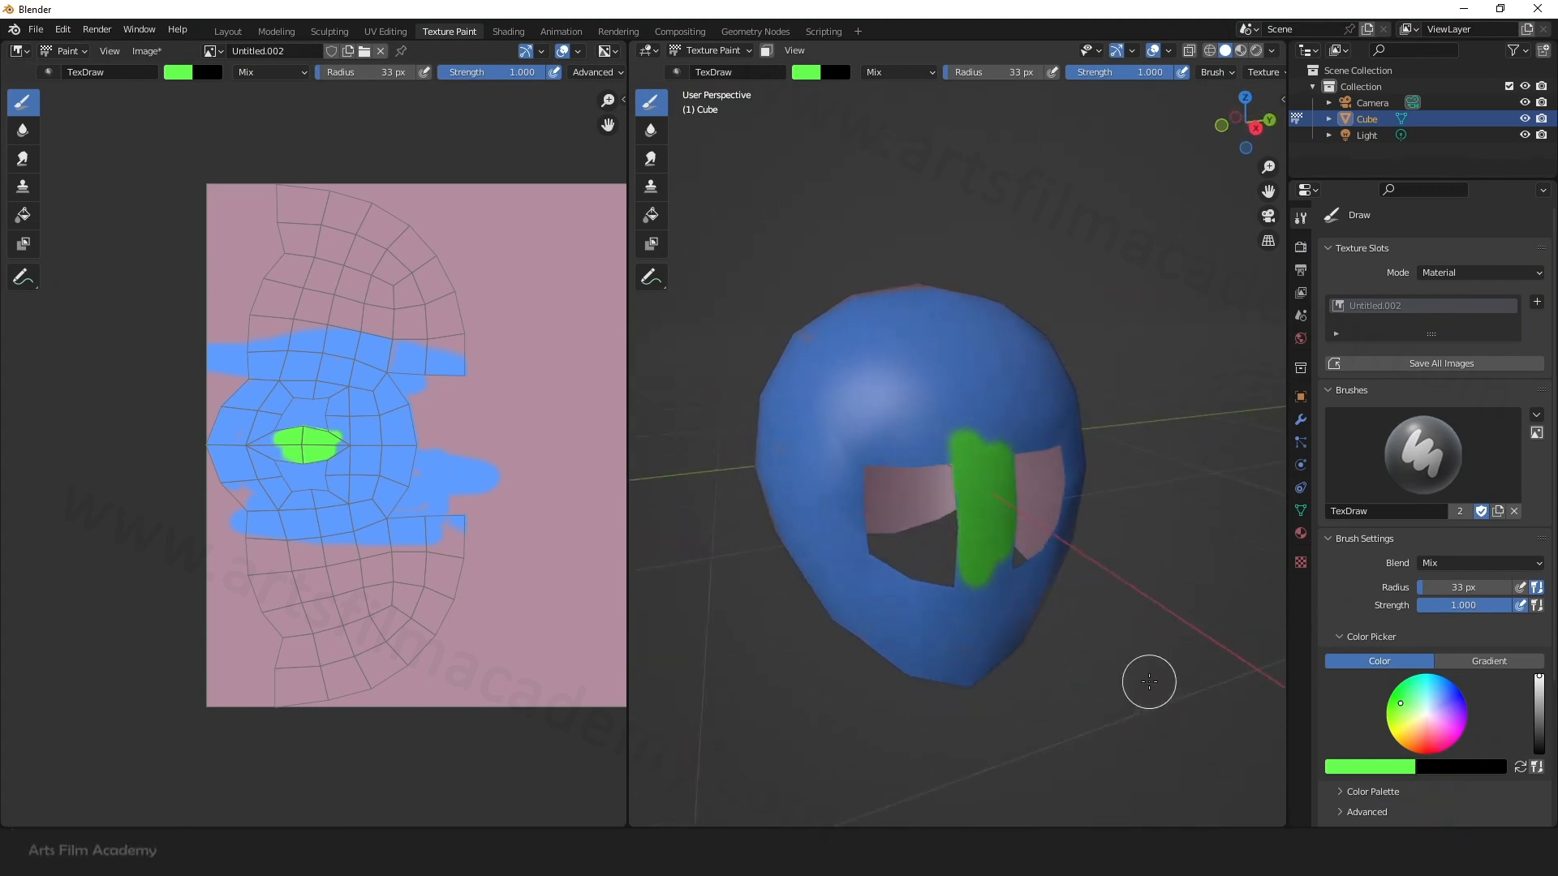